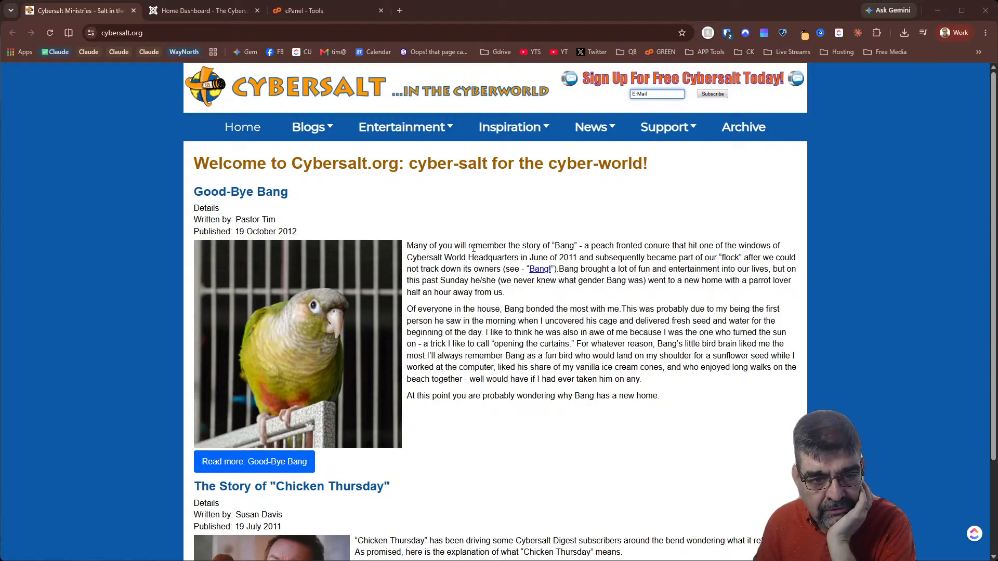
Scroll the live cybersalt.org homepage to confirm the Good-Bye Bang article displays
{"action": "scroll", "coordinate": [474, 248], "scroll_direction": "down", "scroll_amount": 2}
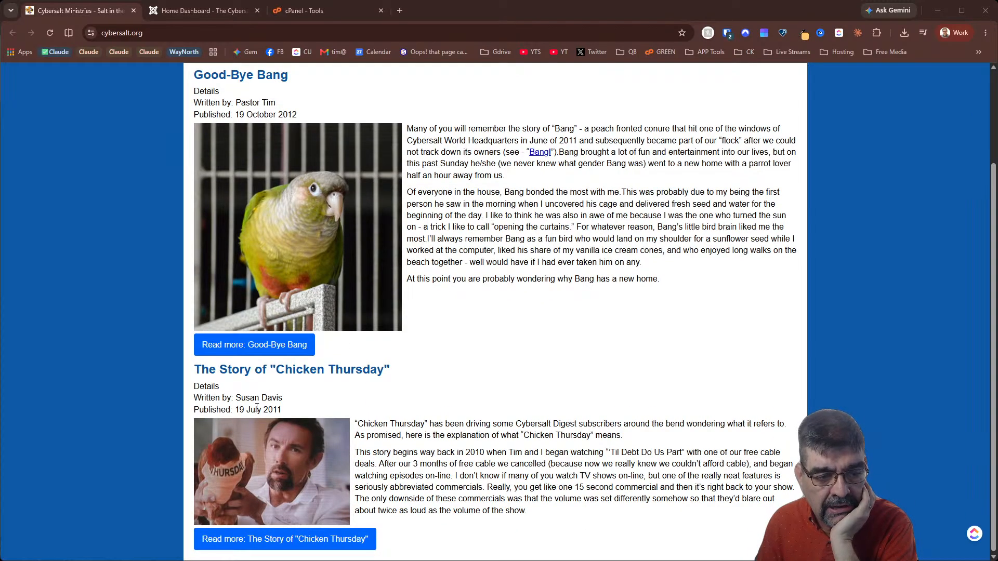
{"action": "scroll", "coordinate": [537, 428], "scroll_direction": "up", "scroll_amount": 2}
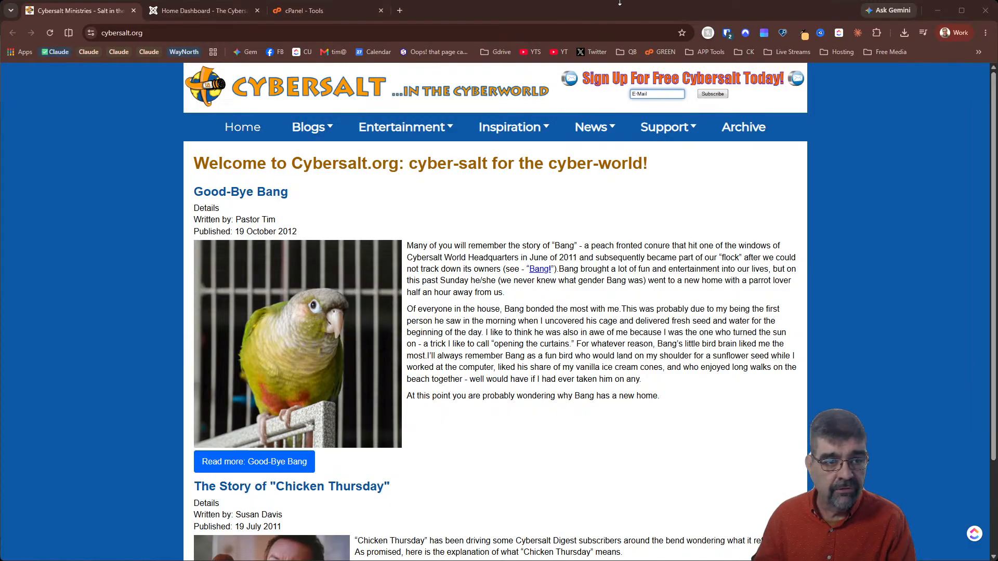
Load cybersalt.com in a new fourth Chrome tab
{"action": "left_click", "coordinate": [399, 11]}
{"action": "left_click", "coordinate": [435, 34]}
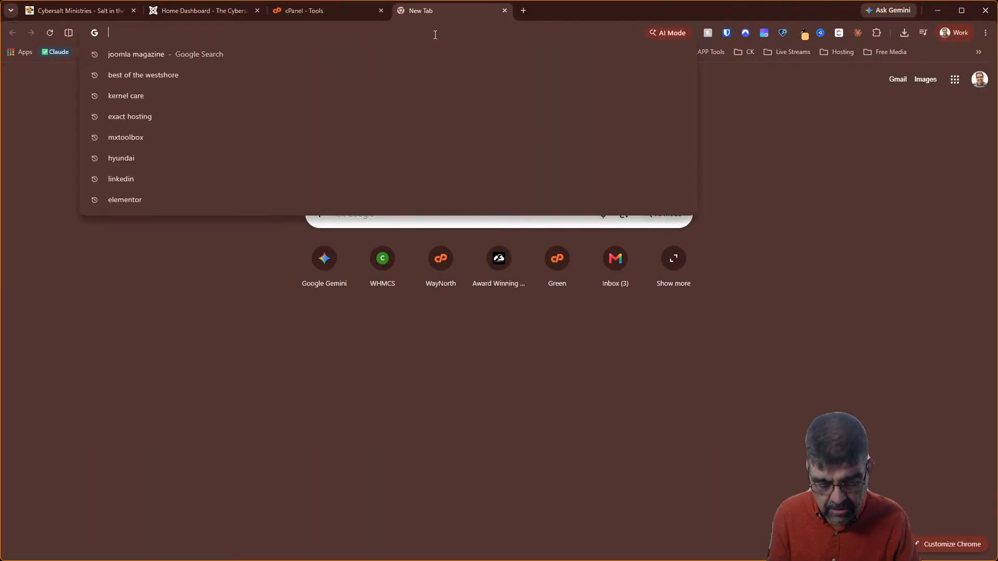
{"action": "type", "text": "cybersalt"}
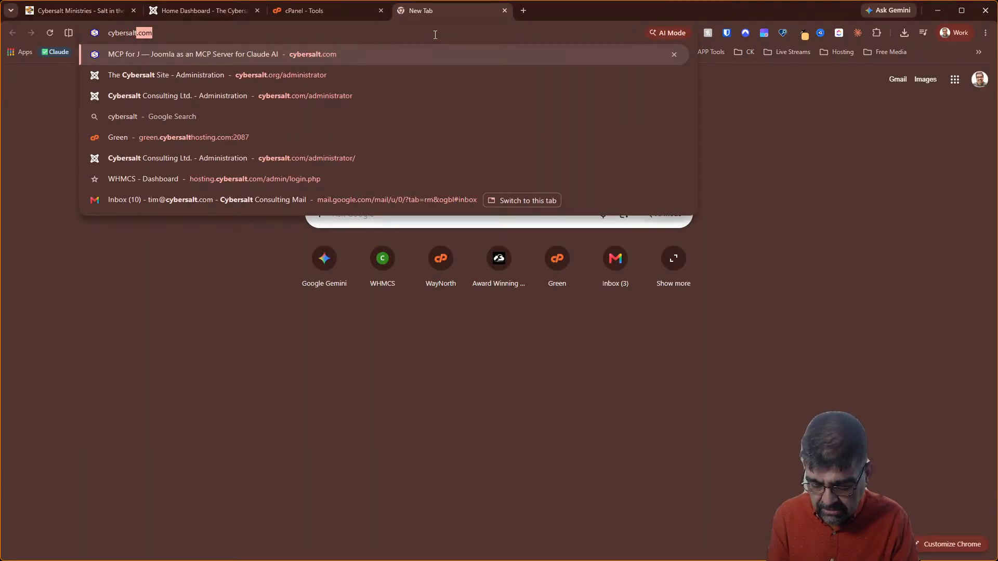
{"action": "type", "text": ".com"}
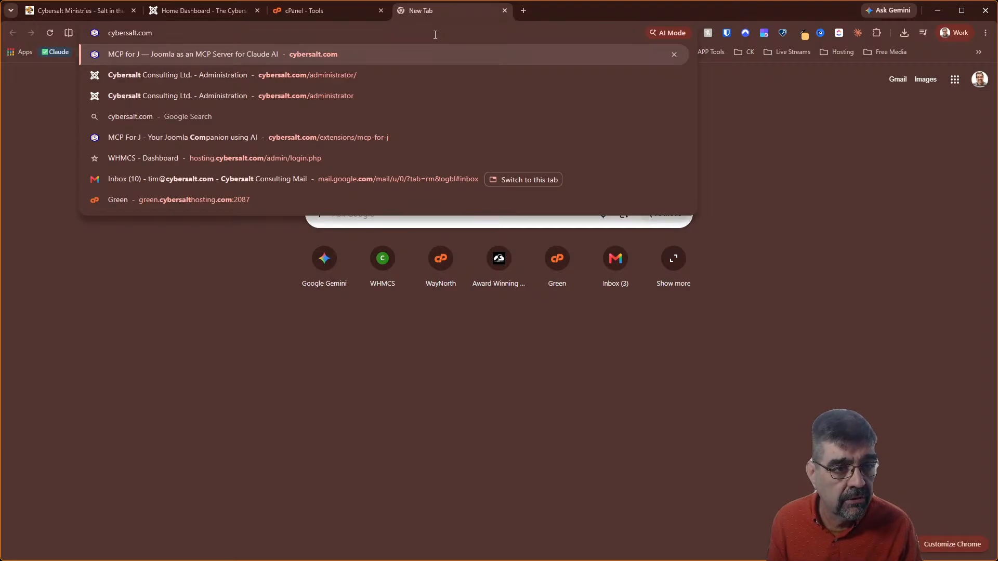
{"action": "key", "text": "Return"}
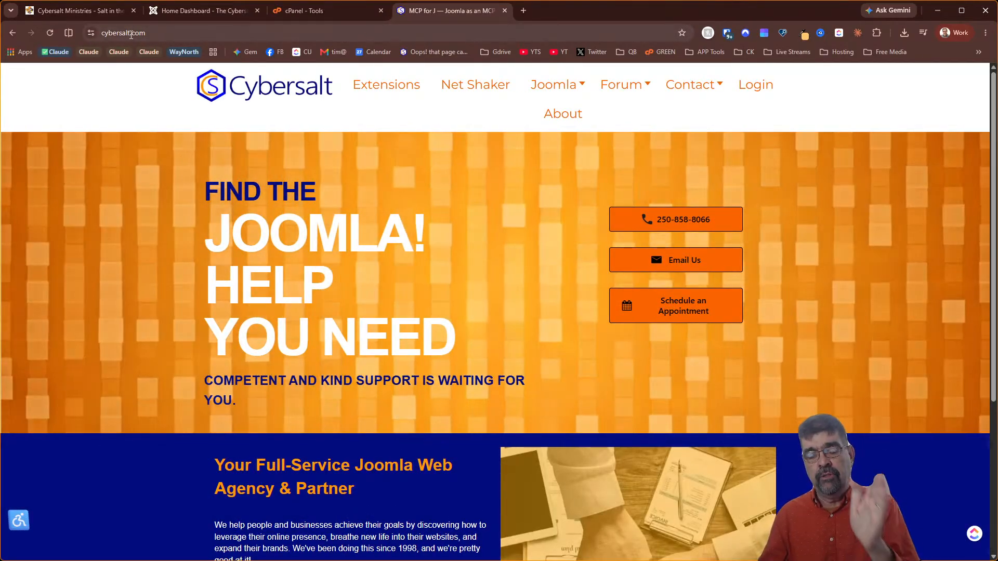
Close the cybersalt.com tab and bring the VS Code window over Chrome
{"action": "left_click", "coordinate": [504, 11]}
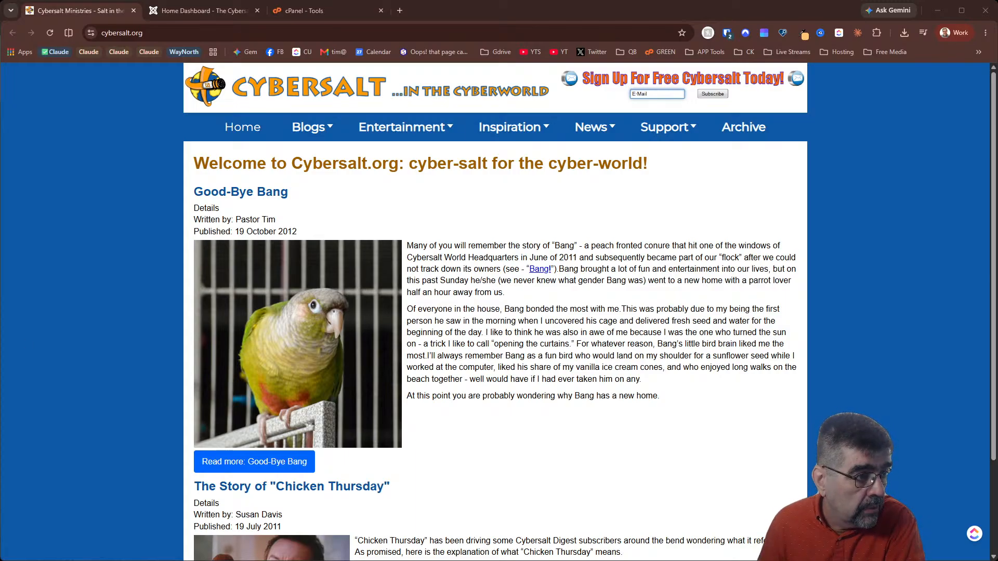
{"action": "left_click_drag", "start_coordinate": [0, 156], "coordinate": [522, 99]}
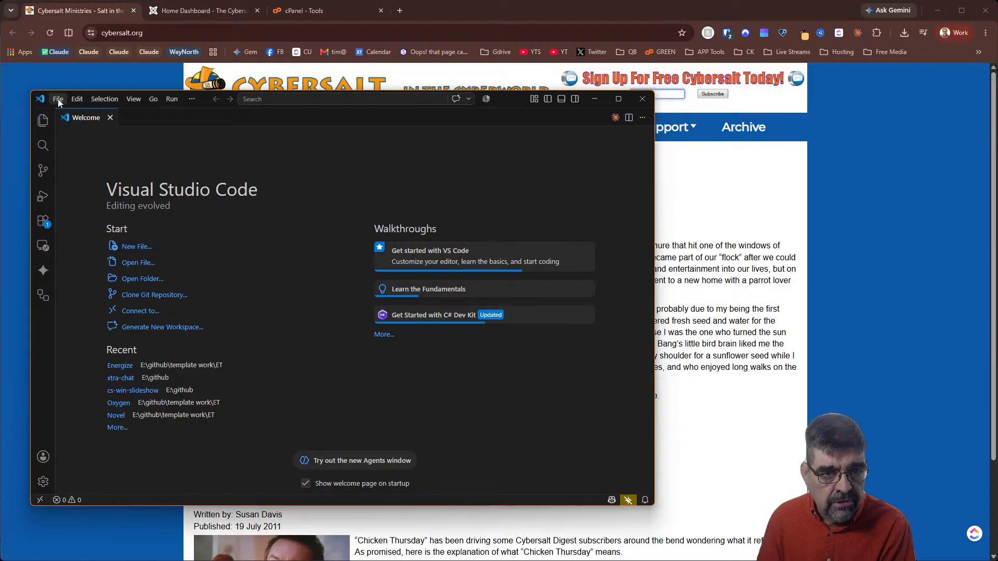
Replace the VS Code Welcome page with the Claude Code chat and enter /model
{"action": "left_click", "coordinate": [616, 118]}
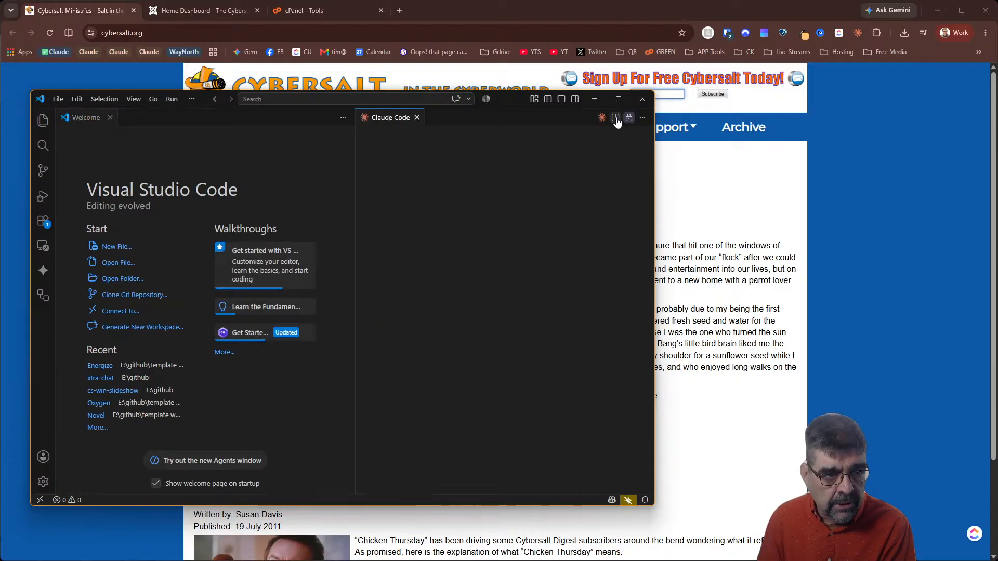
{"action": "left_click", "coordinate": [110, 117]}
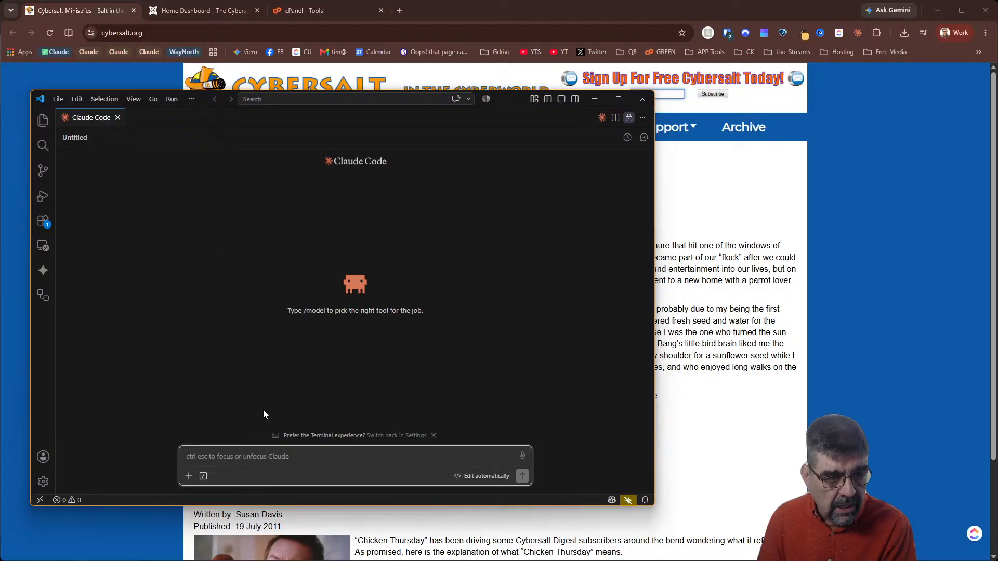
{"action": "type", "text": "/"}
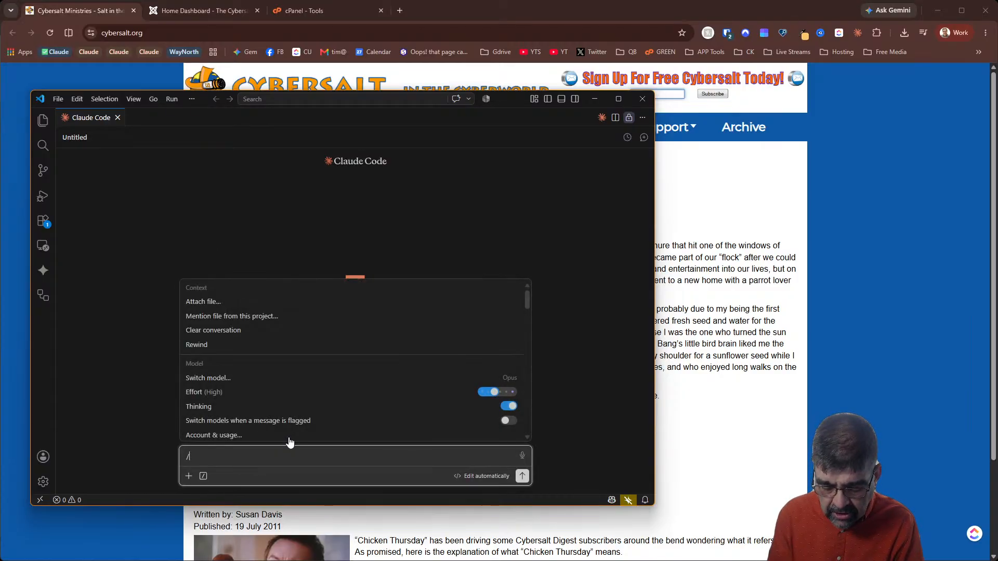
{"action": "type", "text": "op"}
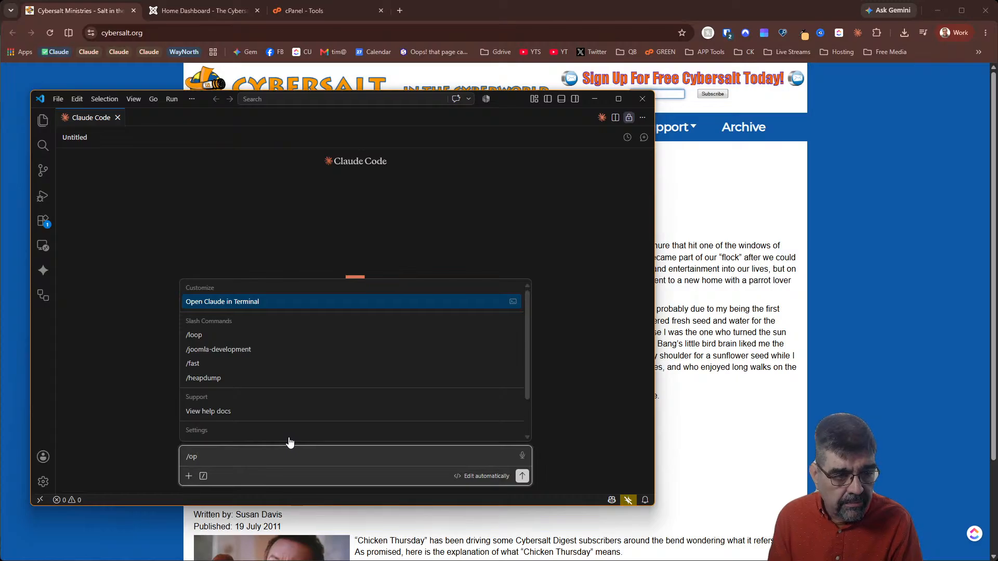
{"action": "key", "text": "BackSpace"}
{"action": "key", "text": "BackSpace"}
{"action": "key", "text": "BackSpace"}
{"action": "type", "text": "/model"}
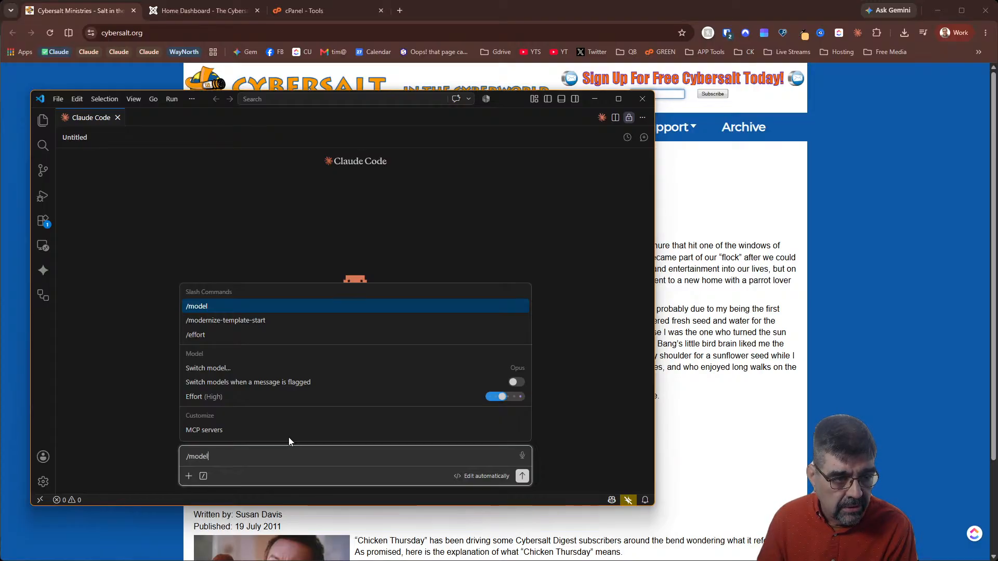
View the Switch model list and start drafting '/model opus 5'
{"action": "left_click", "coordinate": [226, 369]}
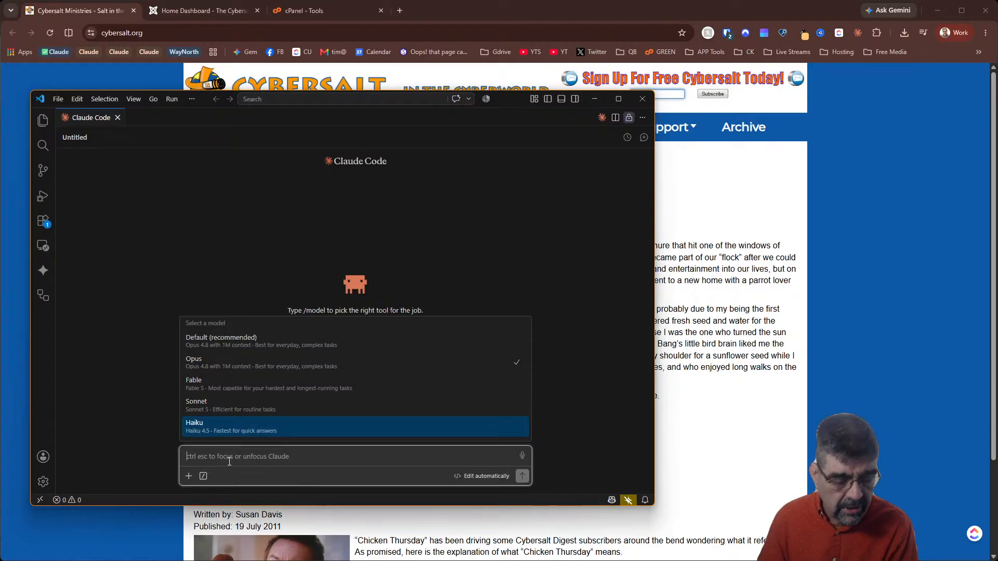
{"action": "type", "text": "/model opuse"}
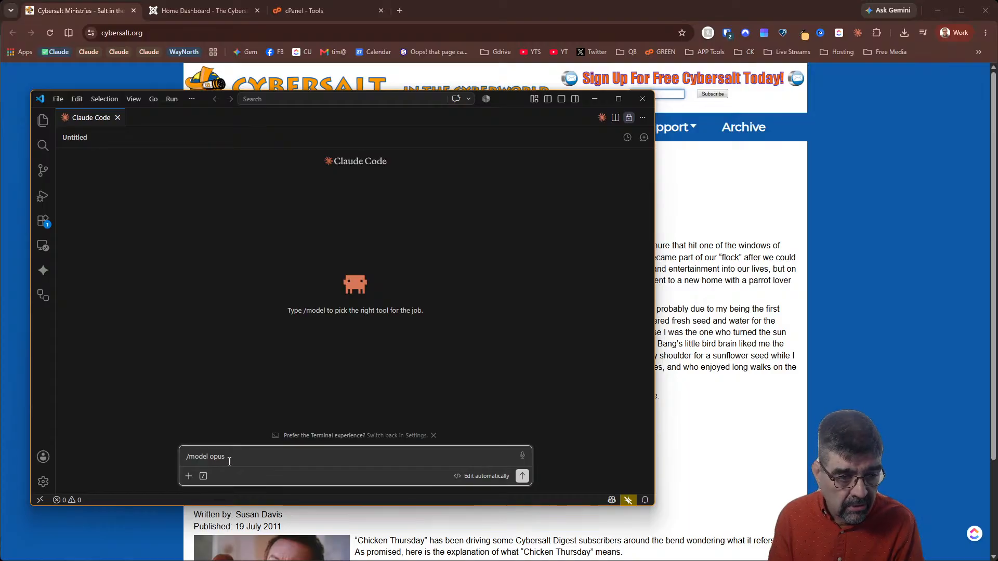
{"action": "key", "text": "BackSpace"}
Send '/model opus 5', which reports model 'opus 5' not found
{"action": "type", "text": "5"}
{"action": "key", "text": "Return"}
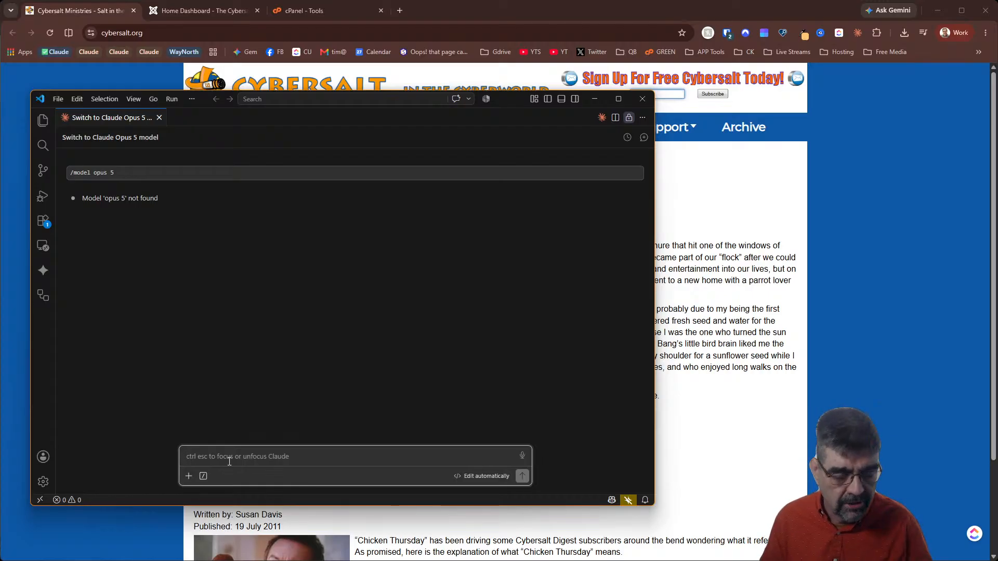
Ask Claude in plain text to 'swtich to opus 5 model'
{"action": "type", "text": "/"}
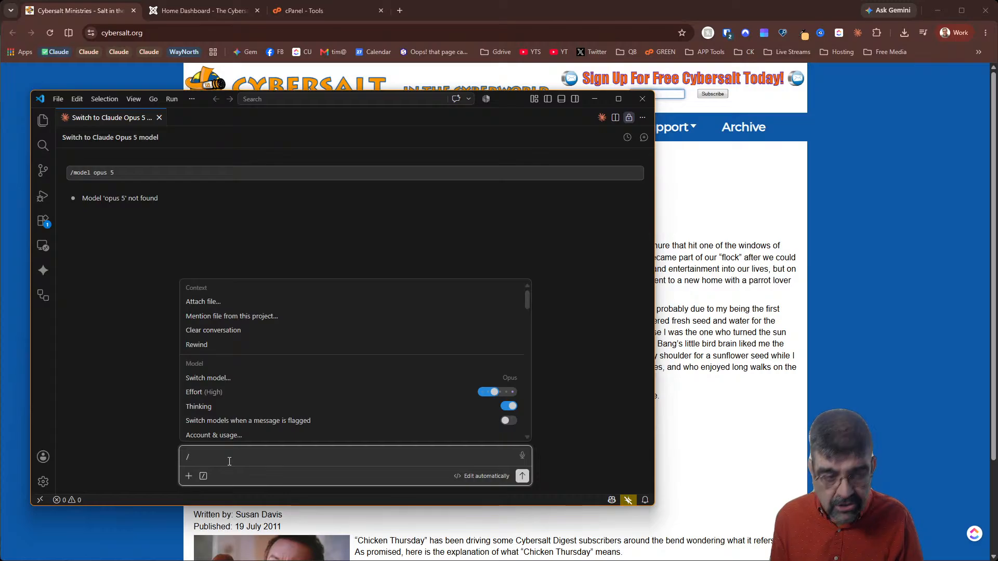
{"action": "key", "text": "BackSpace"}
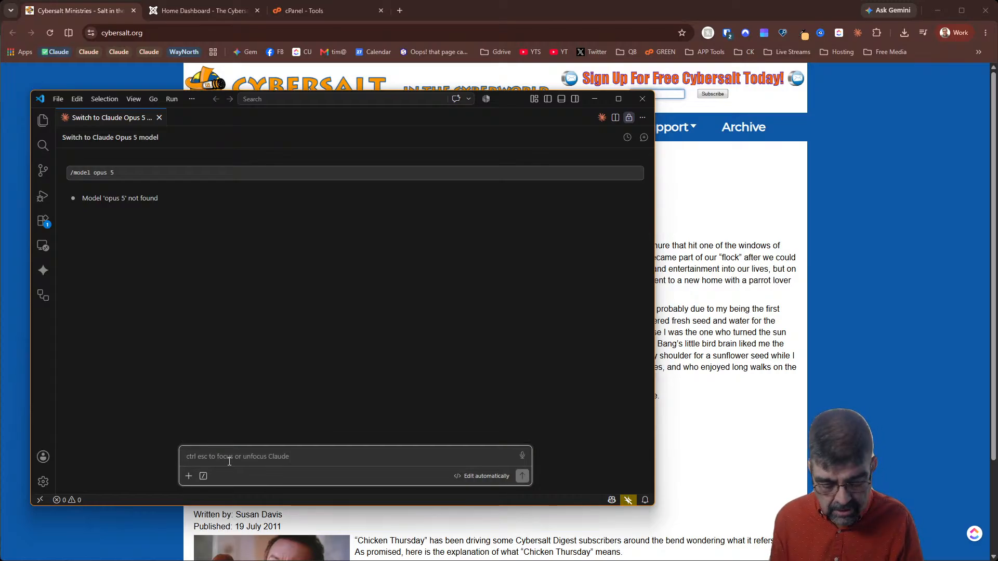
{"action": "type", "text": "swtich to opus"}
{"action": "type", "text": "5 model"}
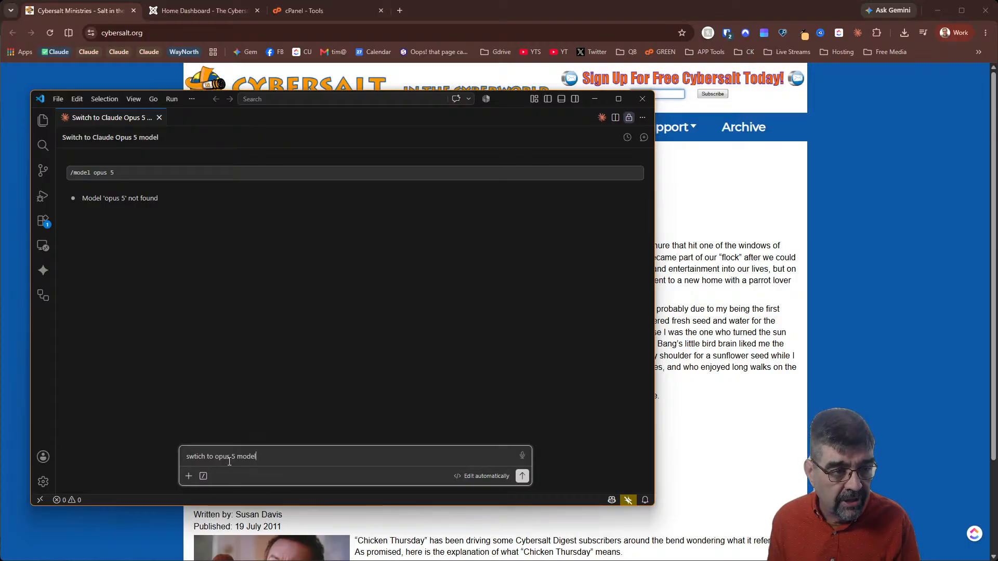
{"action": "key", "text": "Return"}
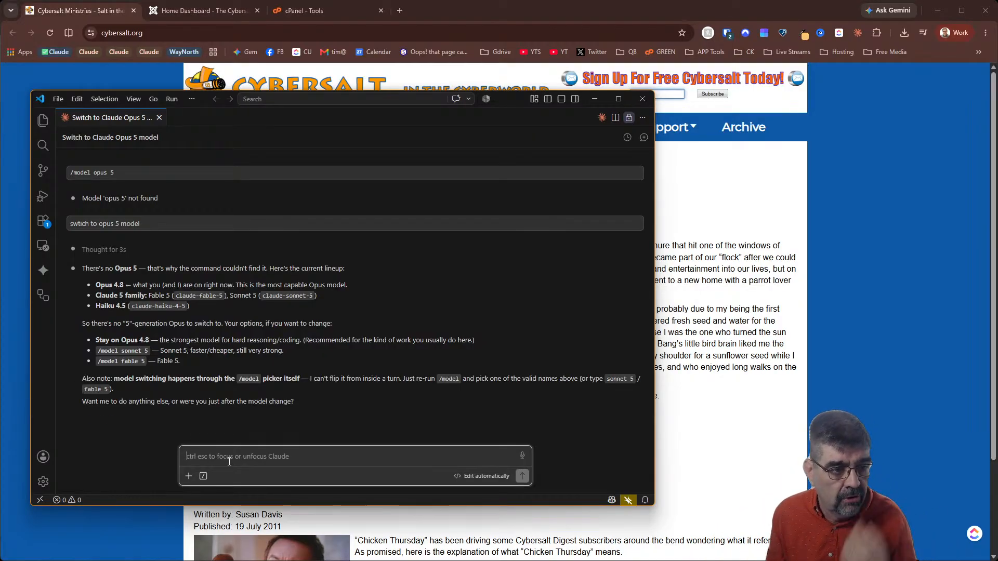
Reply 'there most definitely is an opus 5' and begin another /model command
{"action": "type", "text": "there most defint"}
{"action": "key", "text": "BackSpace"}
{"action": "type", "text": "i"}
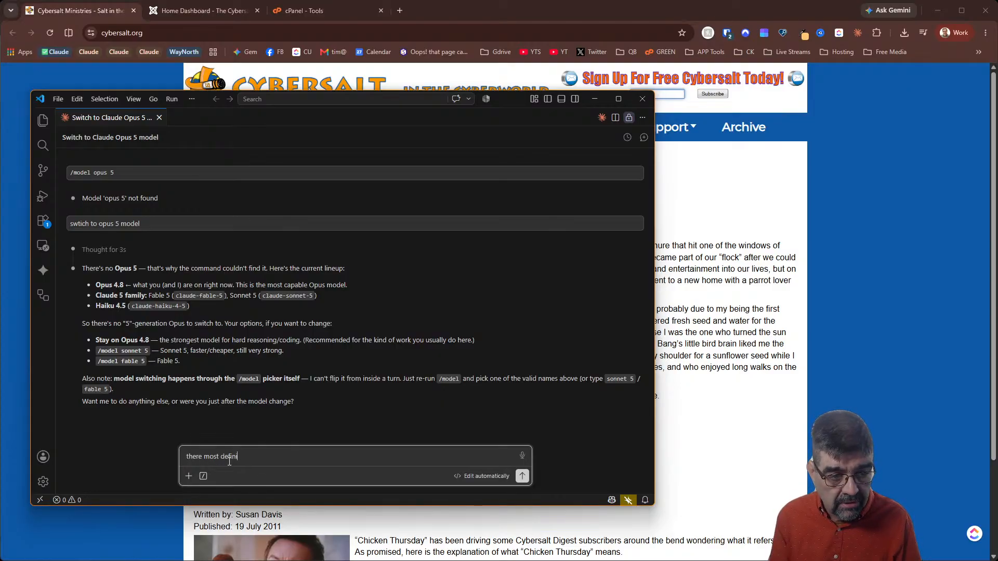
{"action": "type", "text": "tely is an opus 5"}
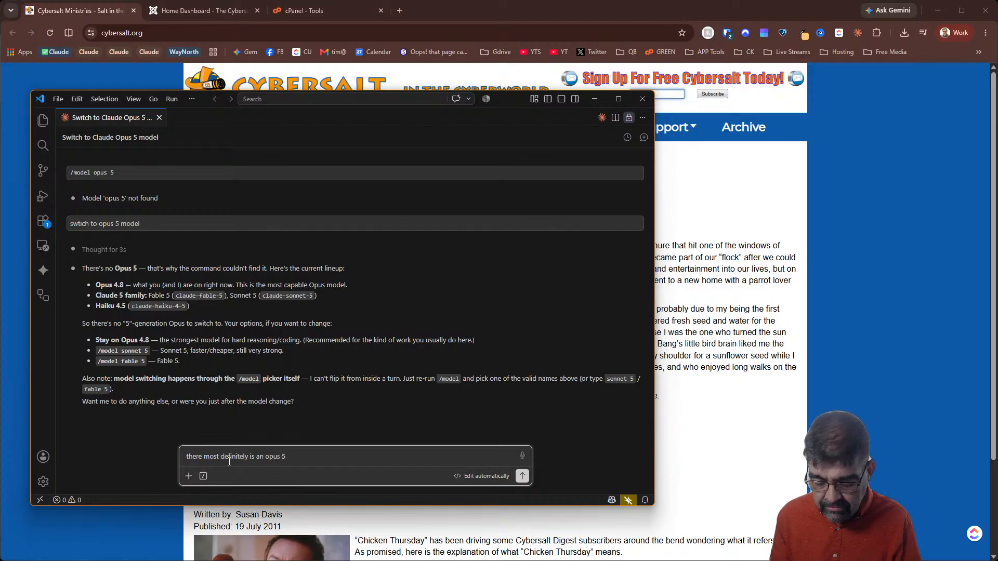
{"action": "key", "text": "Return"}
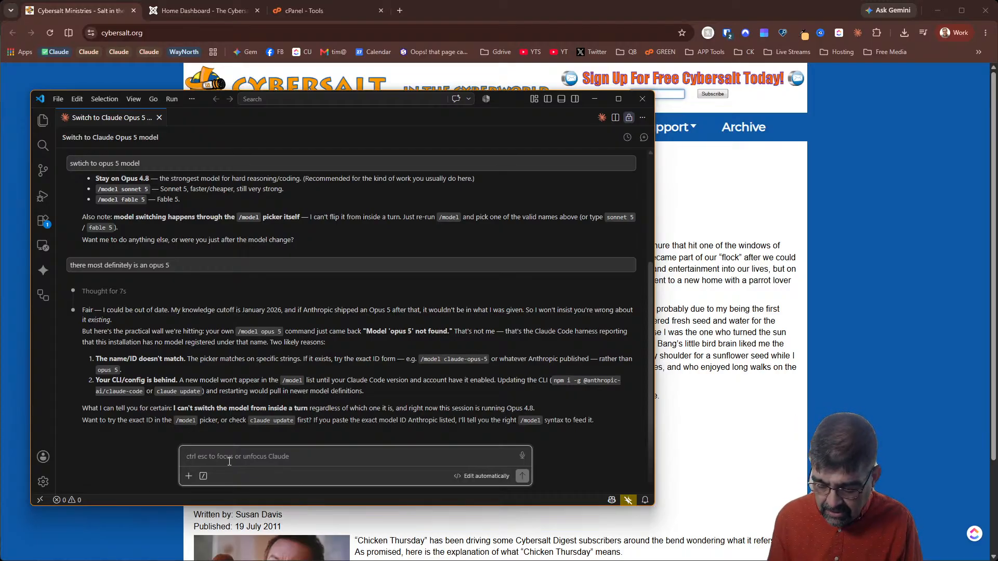
{"action": "type", "text": "/model"}
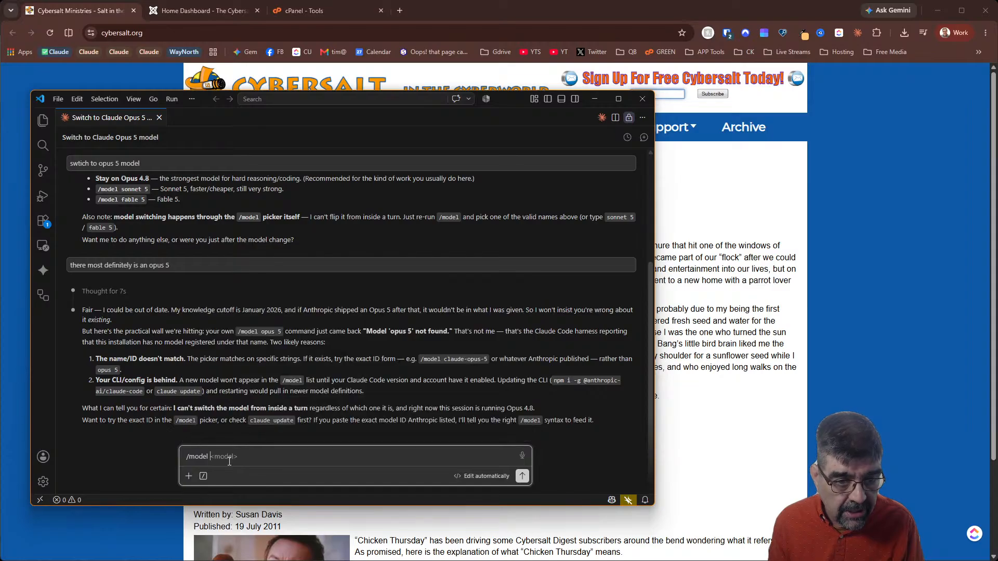
{"action": "type", "text": " opsue"}
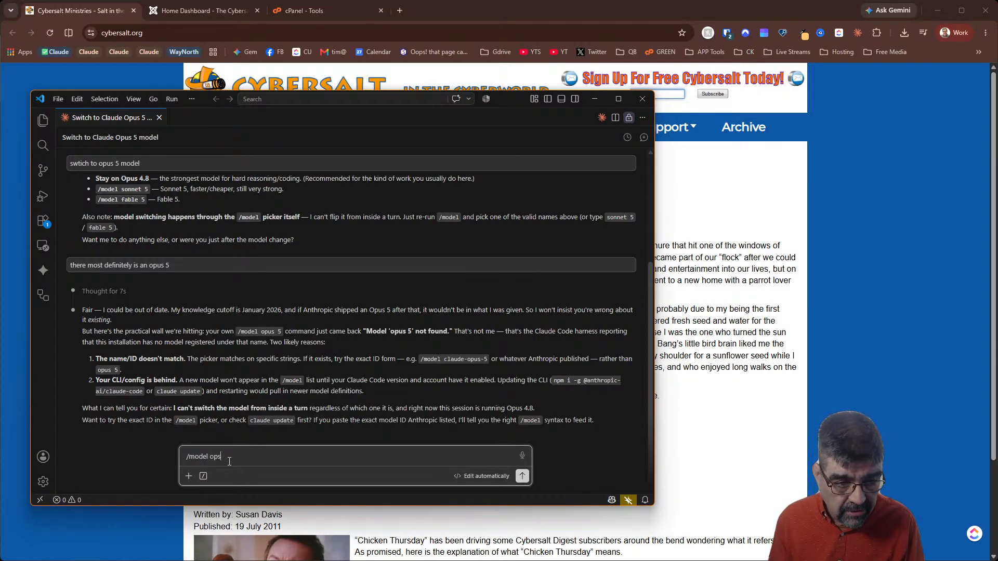
Try '/model opus-5' (not found), then run bare /model showing Opus 4.8 (1M context)
{"action": "key", "text": "Return"}
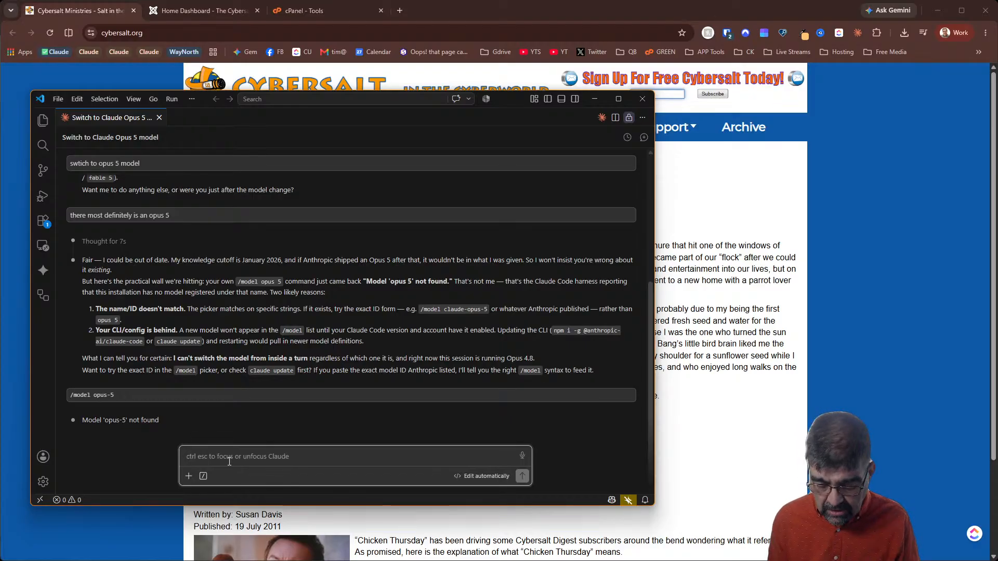
{"action": "type", "text": "/model"}
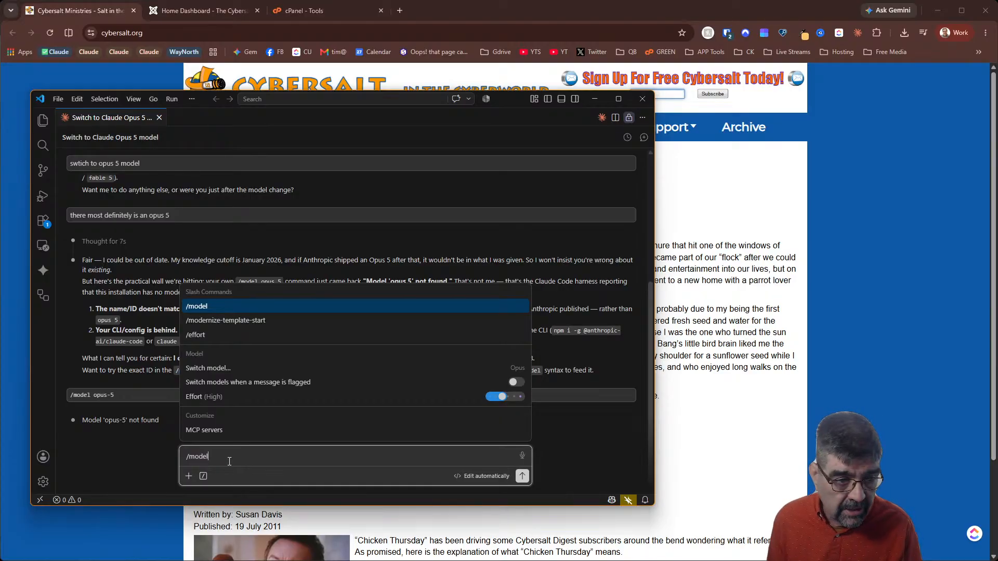
{"action": "key", "text": "Return"}
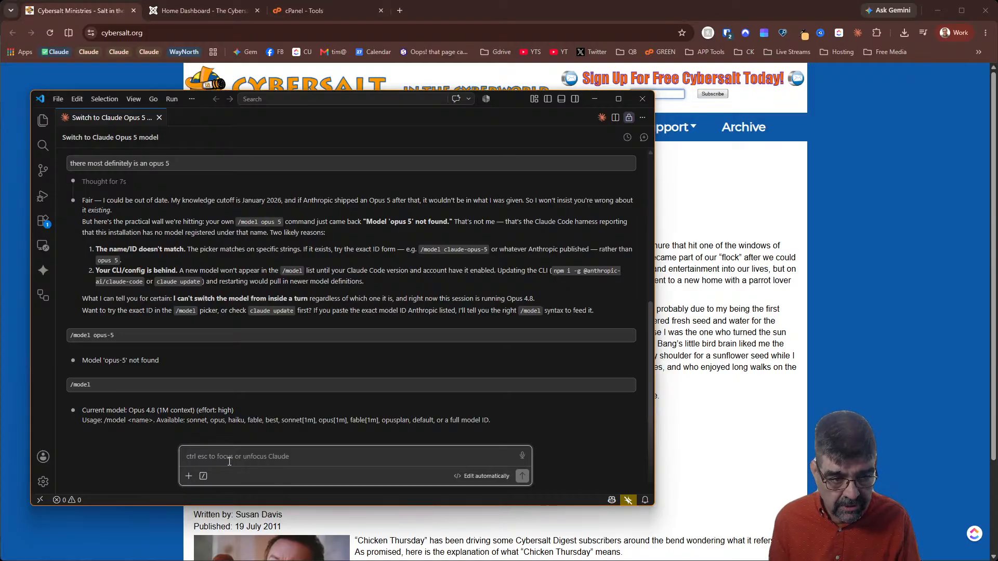
Ask Claude to search Google and learn how to use Opus 5, as it worked yesterday
{"action": "type", "text": "search go"}
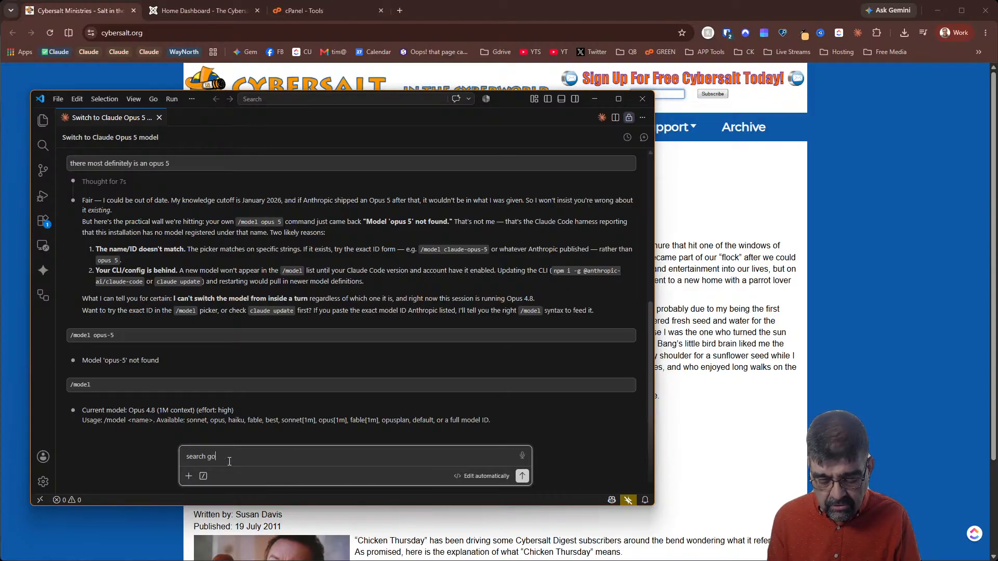
{"action": "type", "text": "ogle and learn oh"}
{"action": "key", "text": "BackSpace"}
{"action": "key", "text": "BackSpace"}
{"action": "key", "text": "BackSpace"}
{"action": "key", "text": "BackSpace"}
{"action": "key", "text": "BackSpace"}
{"action": "key", "text": "BackSpace"}
{"action": "key", "text": "BackSpace"}
{"action": "key", "text": "BackSpace"}
{"action": "key", "text": "BackSpace"}
{"action": "key", "text": "BackSpace"}
{"action": "key", "text": "BackSpace"}
{"action": "key", "text": "BackSpace"}
{"action": "key", "text": "BackSpace"}
{"action": "key", "text": "BackSpace"}
{"action": "key", "text": "BackSpace"}
{"action": "key", "text": "BackSpace"}
{"action": "key", "text": "BackSpace"}
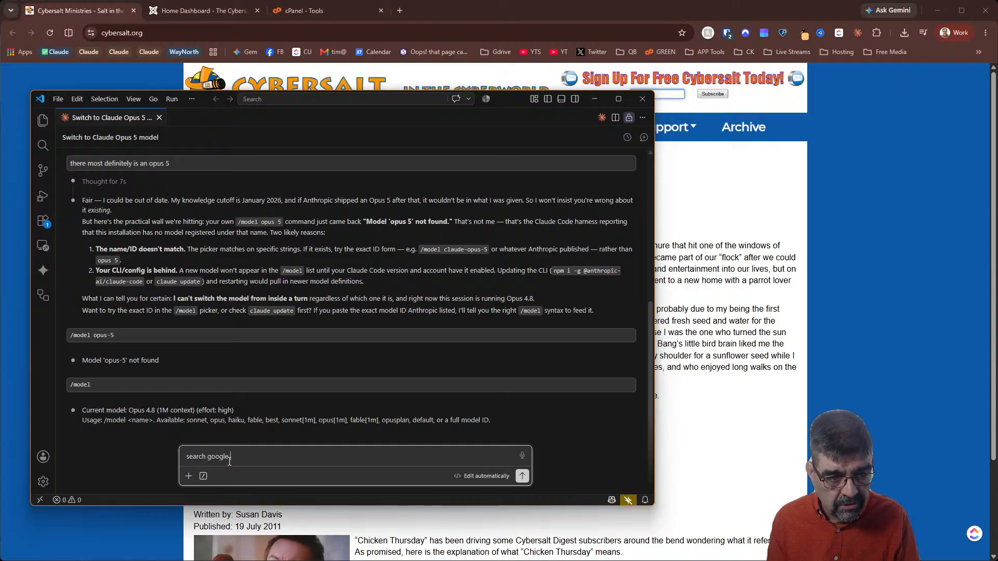
{"action": "type", "text": "and learn how to use fabl"}
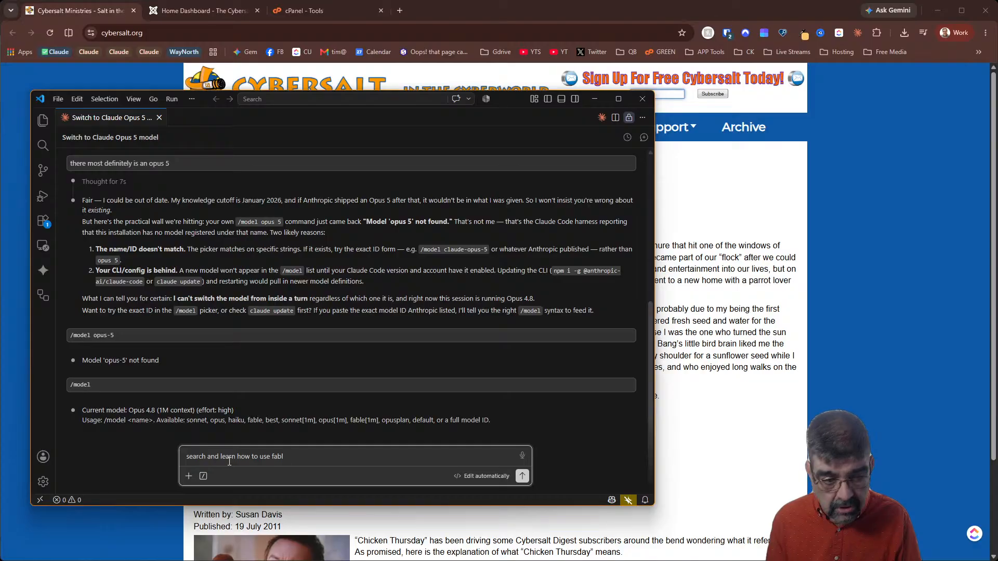
{"action": "key", "text": "BackSpace"}
{"action": "key", "text": "BackSpace"}
{"action": "key", "text": "BackSpace"}
{"action": "key", "text": "BackSpace"}
{"action": "type", "text": "opus "}
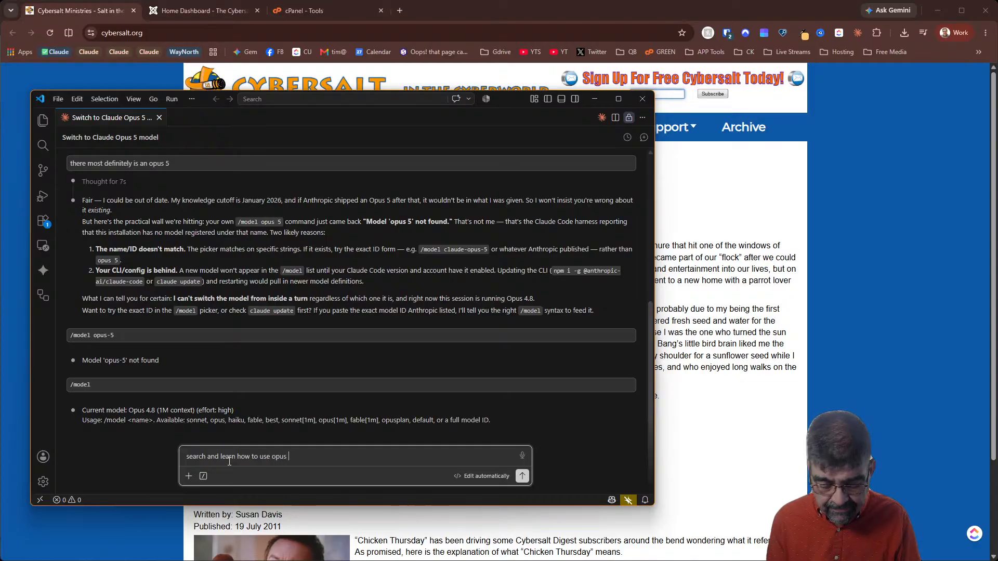
{"action": "type", "text": "5 here - we "}
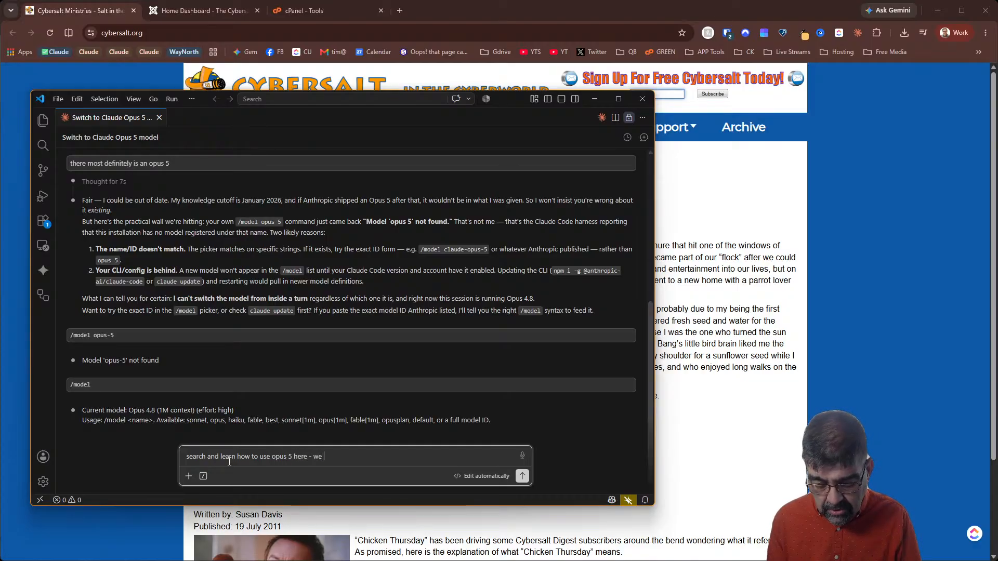
{"action": "type", "text": "were doing it yesterday"}
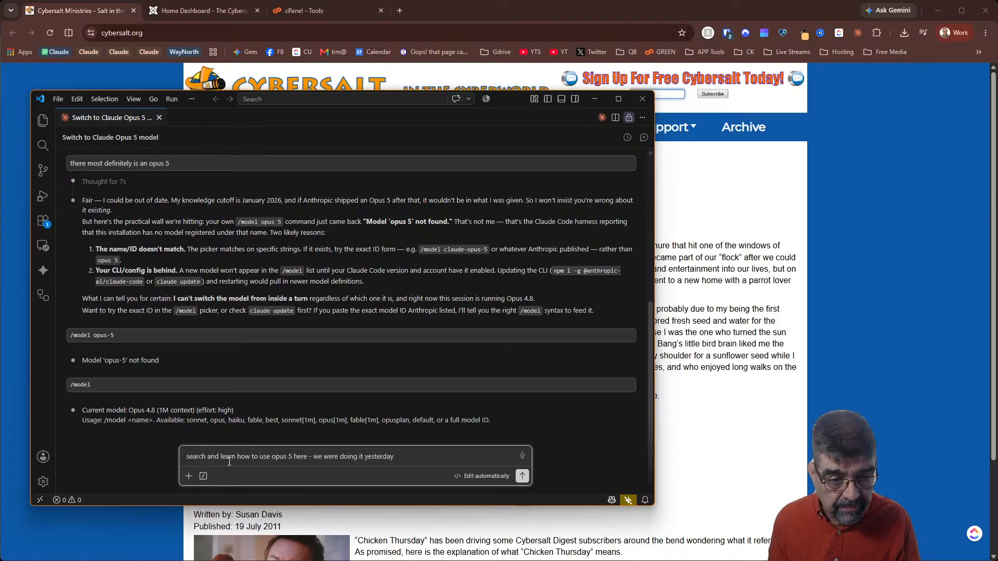
{"action": "key", "text": "Return"}
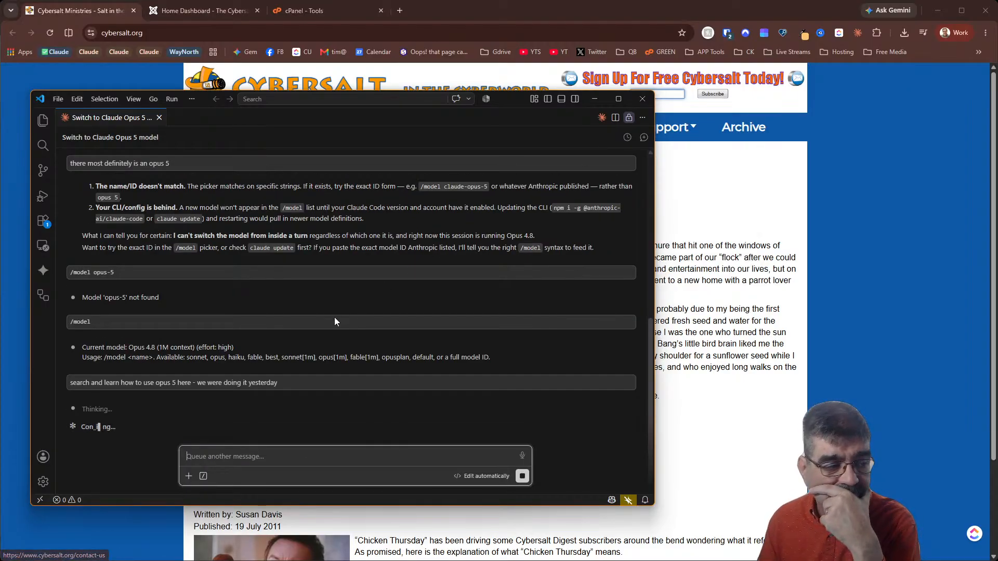
Check Joomla's System Information (version 5.4.7 on PHP 8.3.32), then go to cPanel Tools
{"action": "left_click", "coordinate": [219, 11]}
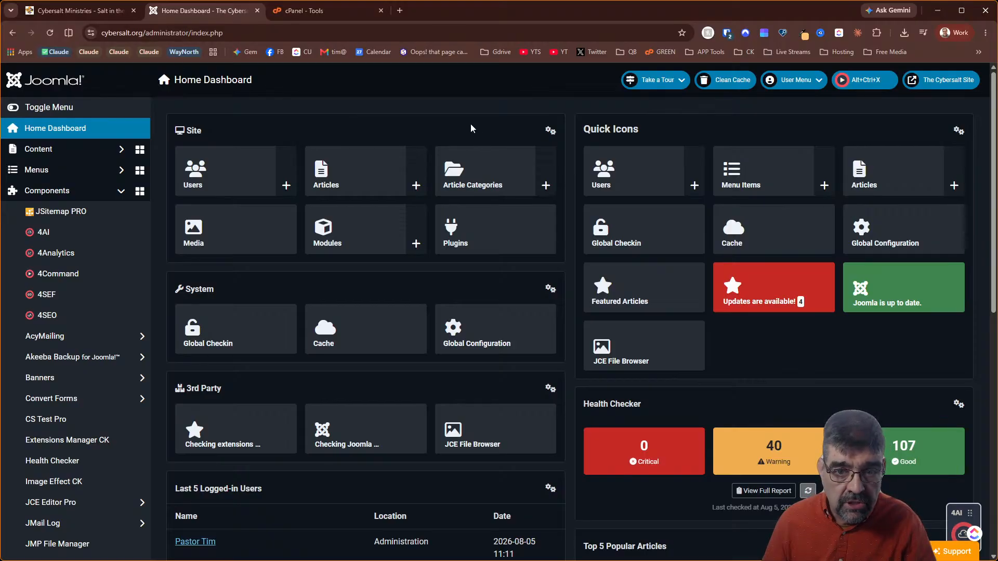
{"action": "scroll", "coordinate": [85, 260], "scroll_direction": "down", "scroll_amount": 10}
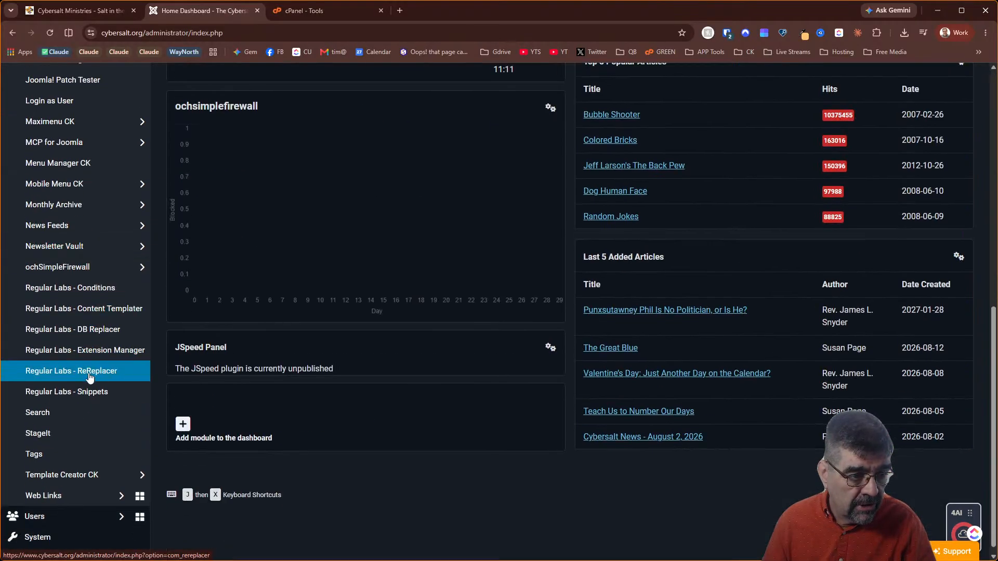
{"action": "left_click", "coordinate": [60, 536]}
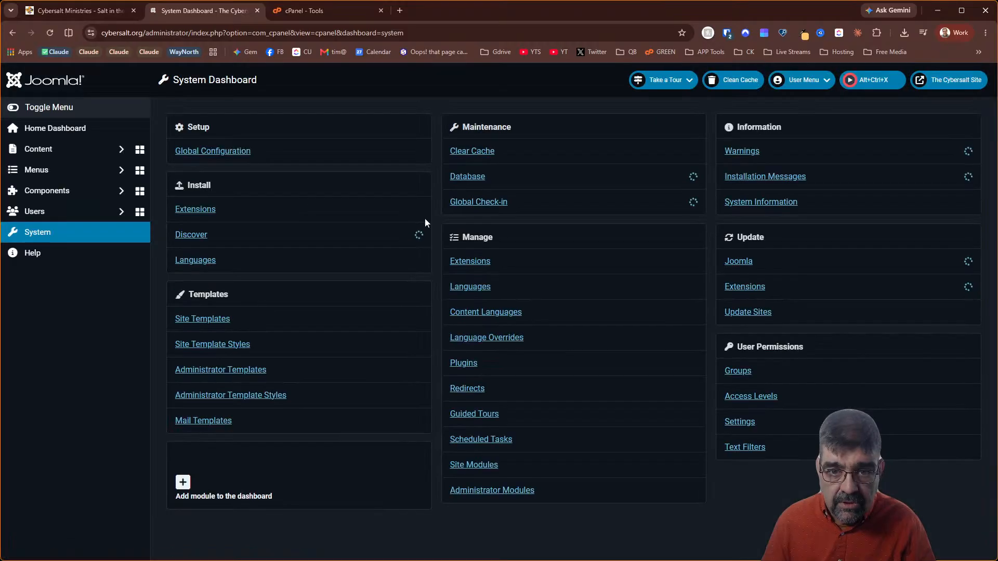
{"action": "left_click", "coordinate": [779, 207]}
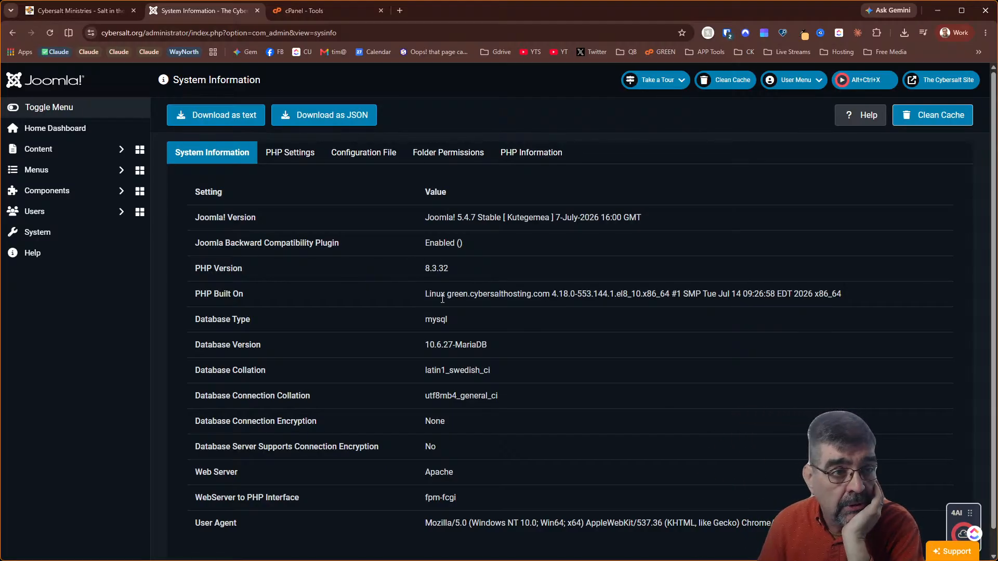
{"action": "left_click", "coordinate": [298, 15]}
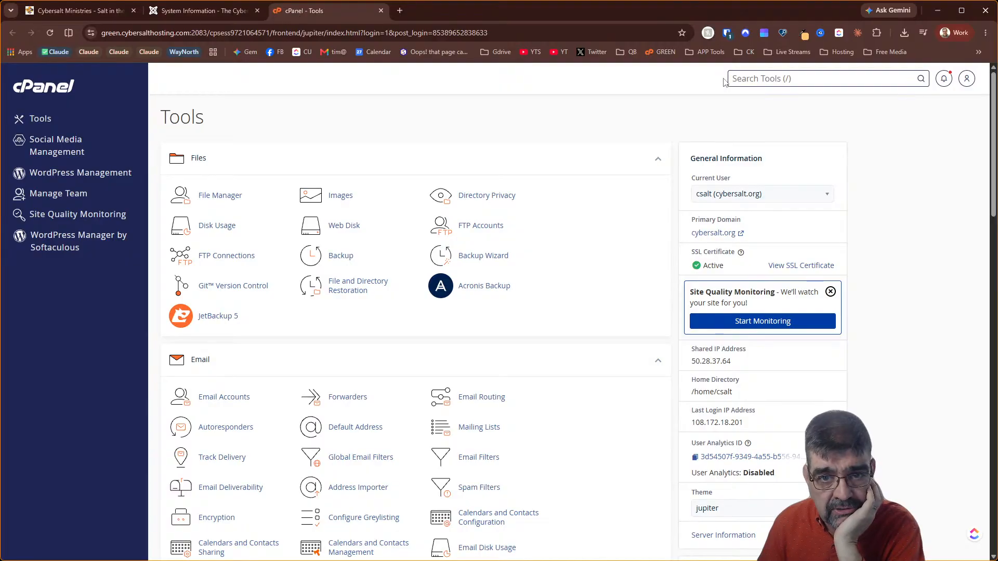
In MultiPHP Manager, apply PHP 8.4 (ea-php84) to cybersalt.org only
{"action": "type", "text": "php"}
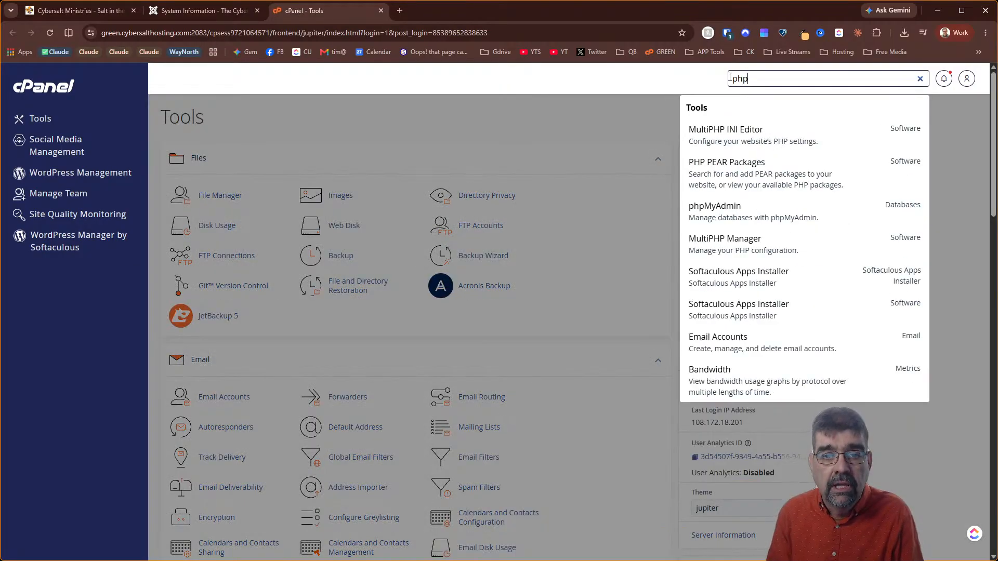
{"action": "left_click", "coordinate": [798, 253]}
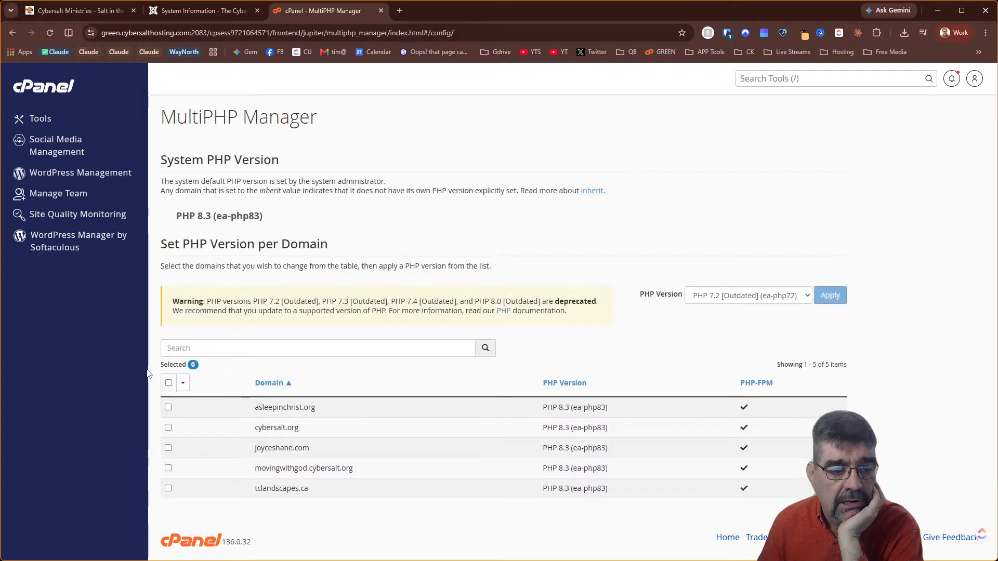
{"action": "left_click", "coordinate": [168, 428]}
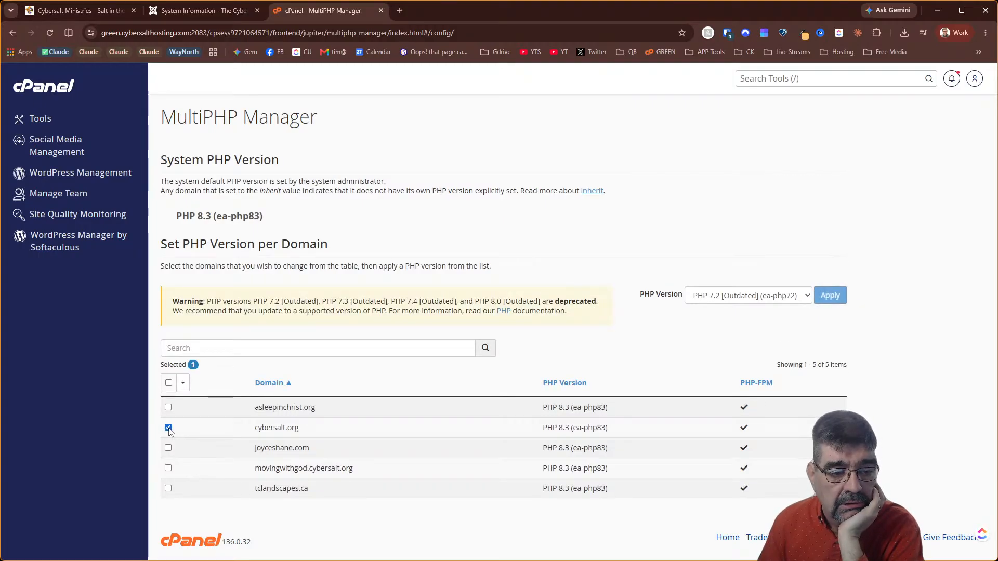
{"action": "left_click", "coordinate": [785, 295]}
{"action": "left_click", "coordinate": [749, 410]}
{"action": "left_click", "coordinate": [827, 295]}
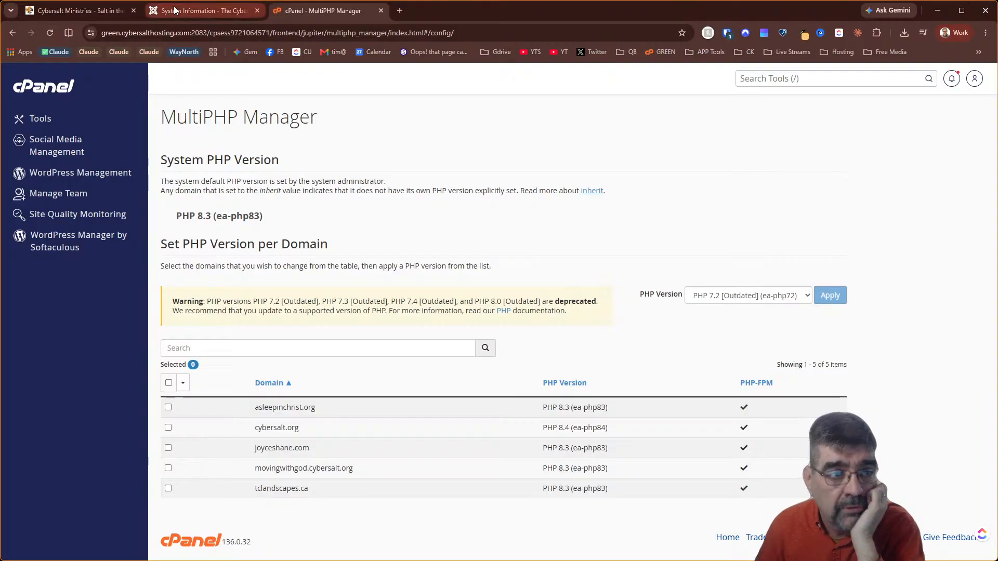
Check that the live cybersalt.org homepage still loads normally
{"action": "left_click", "coordinate": [76, 12]}
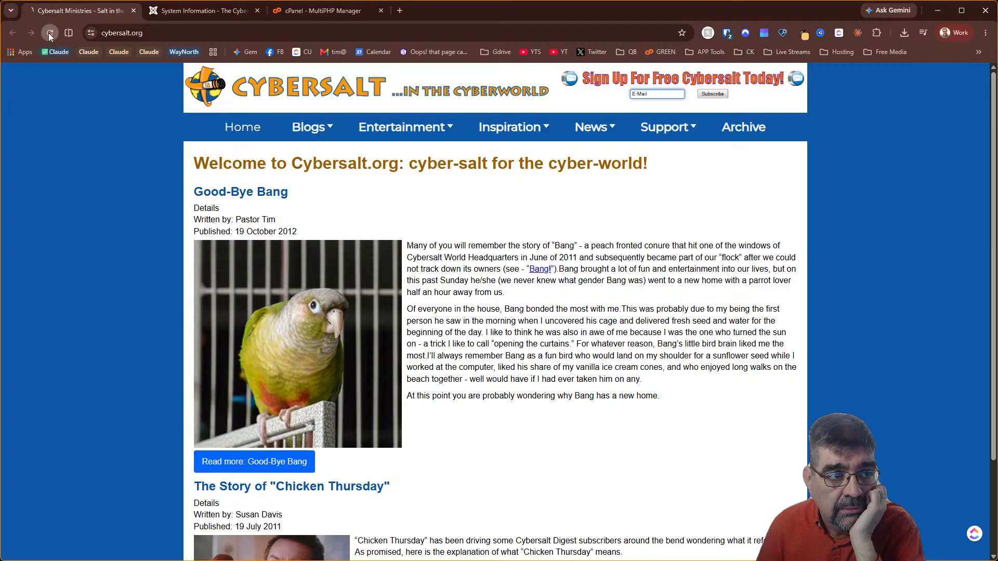
{"action": "mouse_move", "coordinate": [549, 211]}
{"action": "scroll", "coordinate": [549, 210], "scroll_direction": "down", "scroll_amount": 3}
{"action": "scroll", "coordinate": [520, 260], "scroll_direction": "up", "scroll_amount": 3}
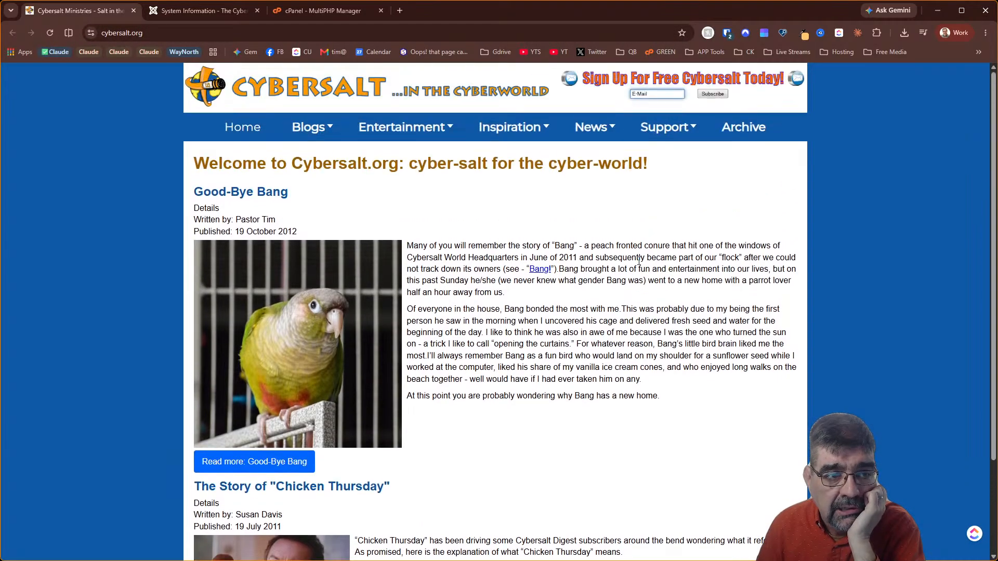
Reload System Information to confirm PHP 8.4.23, then recheck the live site
{"action": "left_click", "coordinate": [183, 11]}
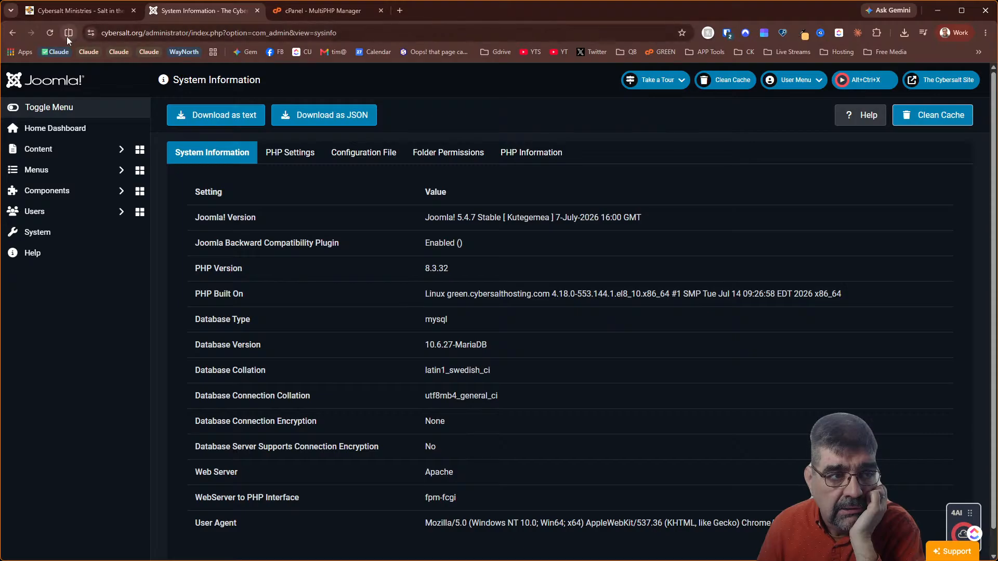
{"action": "left_click", "coordinate": [50, 33]}
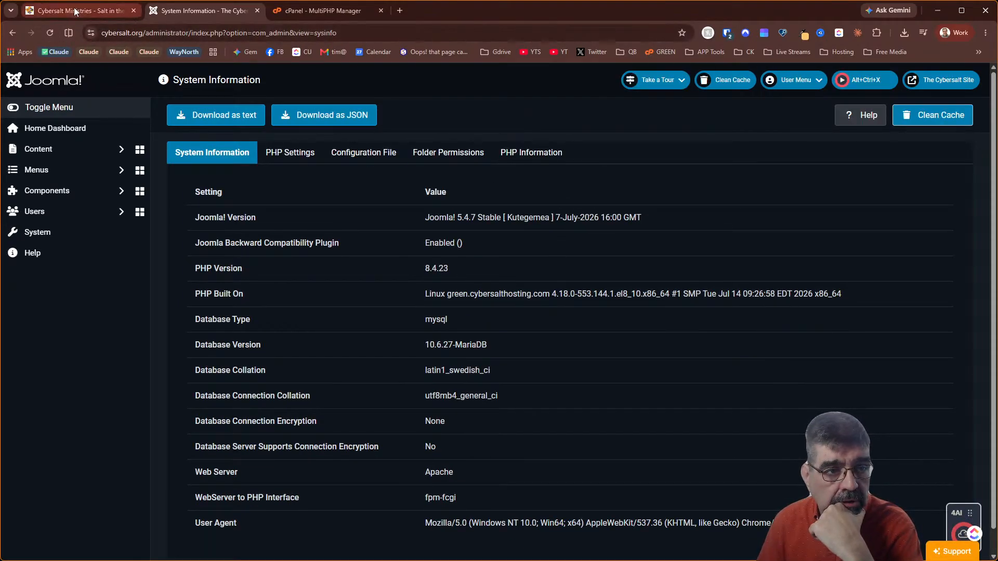
{"action": "mouse_move", "coordinate": [85, 14]}
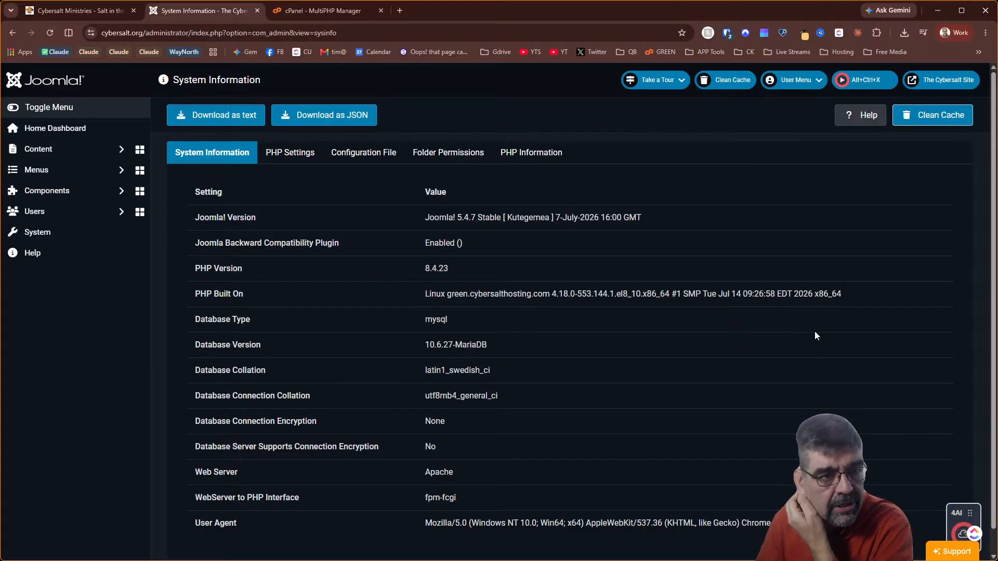
{"action": "left_click", "coordinate": [113, 13]}
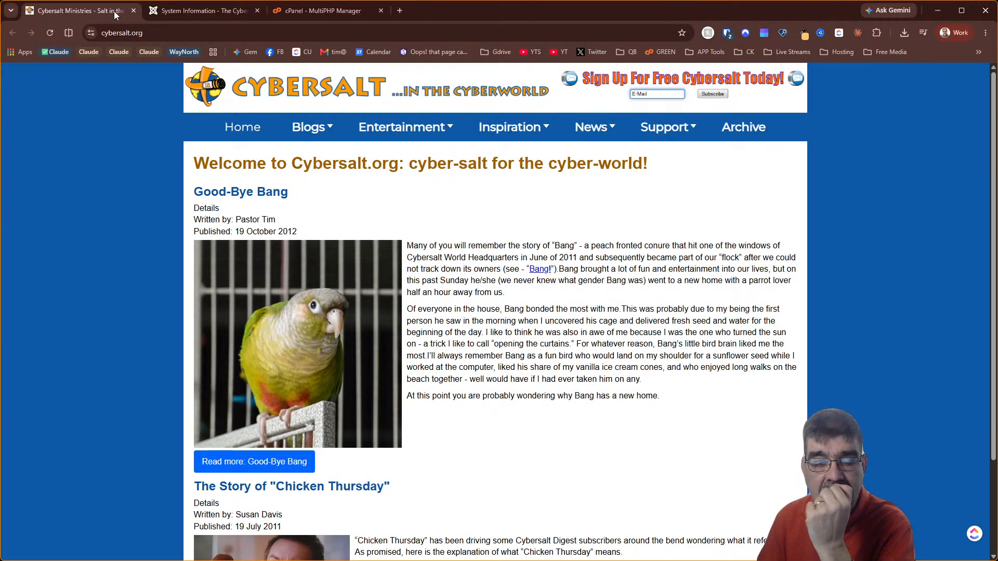
{"action": "left_click", "coordinate": [197, 8]}
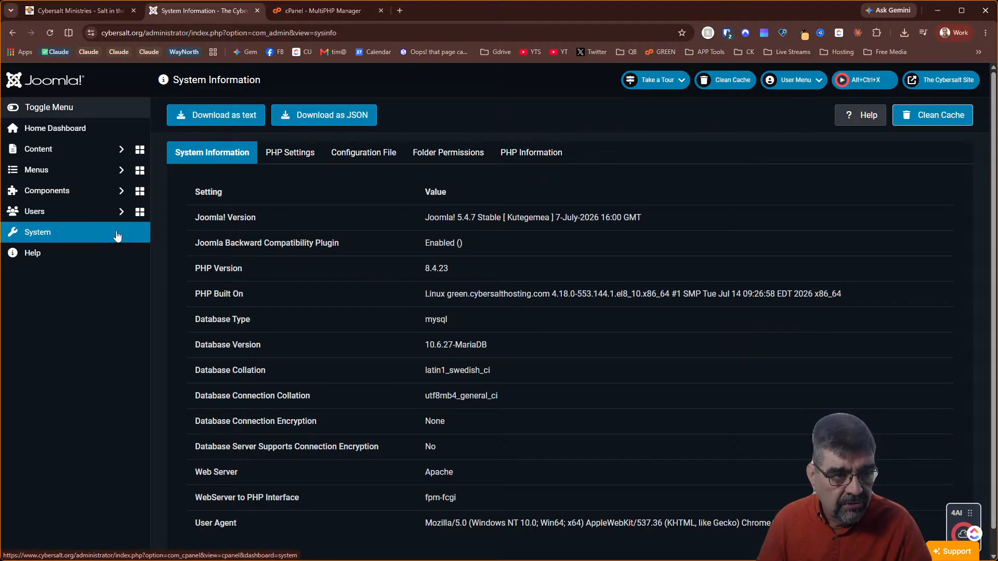
From the System dashboard's update list, install the AcyMailing Enterprise and 4Analytics updates
{"action": "left_click", "coordinate": [78, 233]}
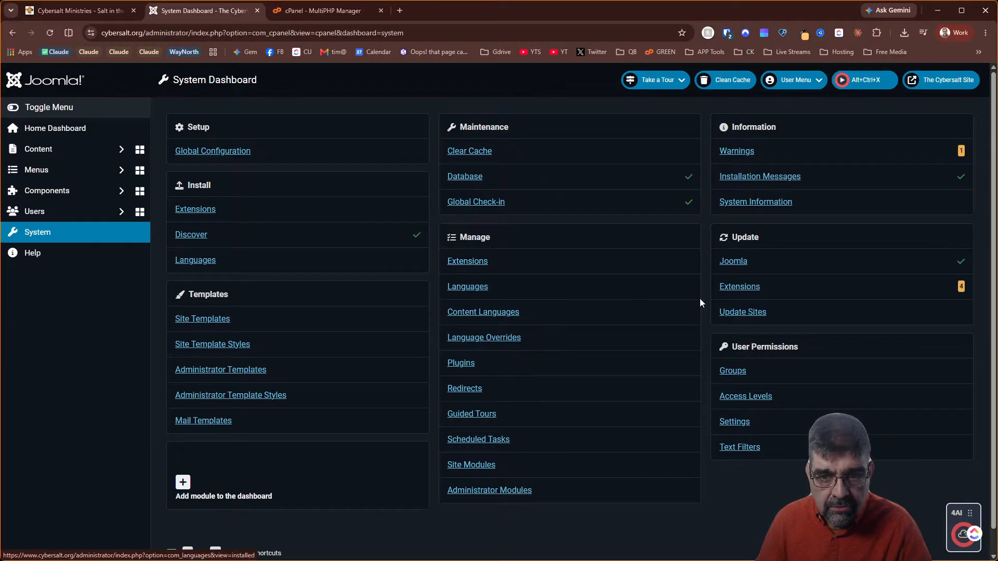
{"action": "left_click", "coordinate": [728, 292]}
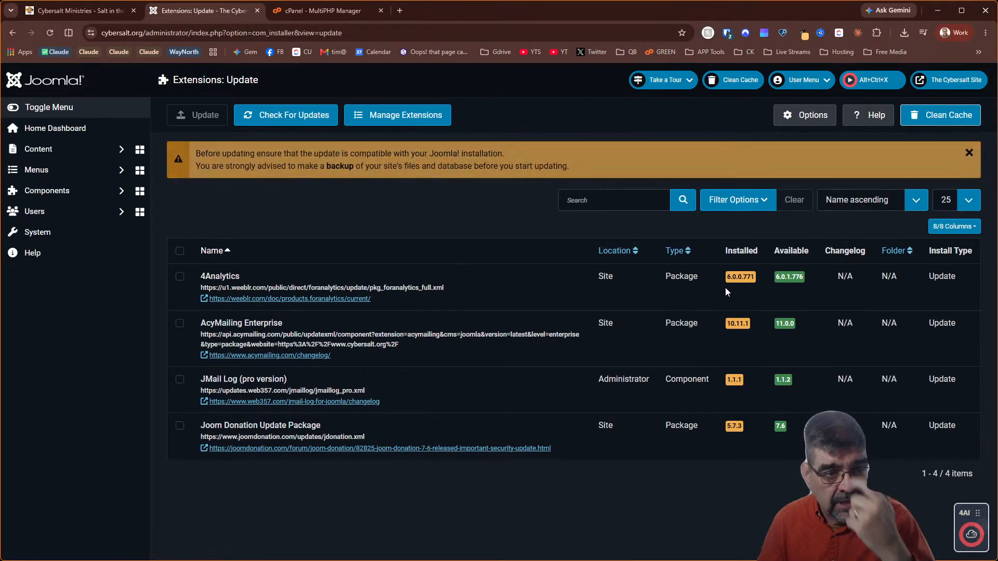
{"action": "left_click", "coordinate": [179, 323]}
{"action": "left_click", "coordinate": [203, 115]}
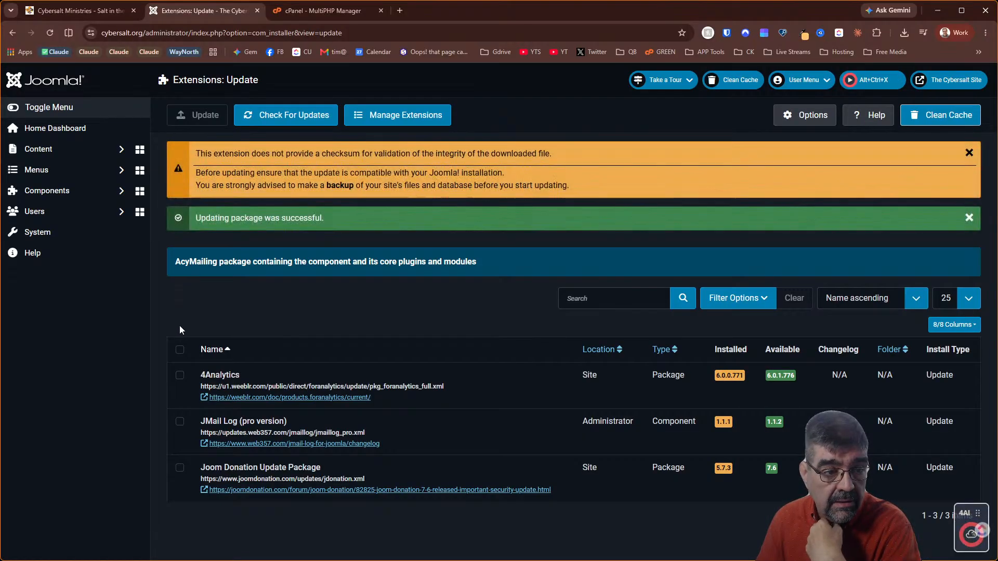
{"action": "left_click", "coordinate": [180, 375]}
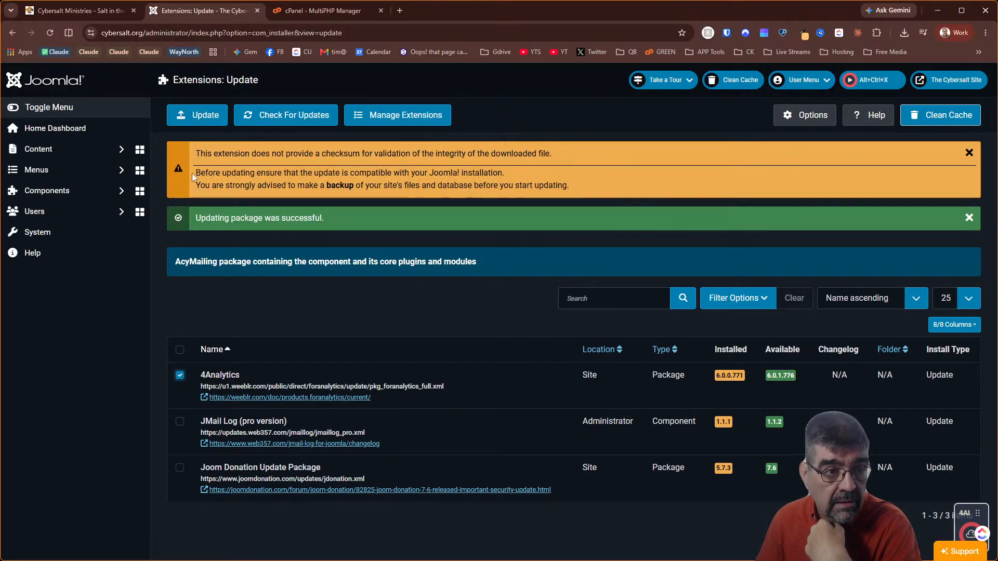
{"action": "left_click", "coordinate": [190, 122]}
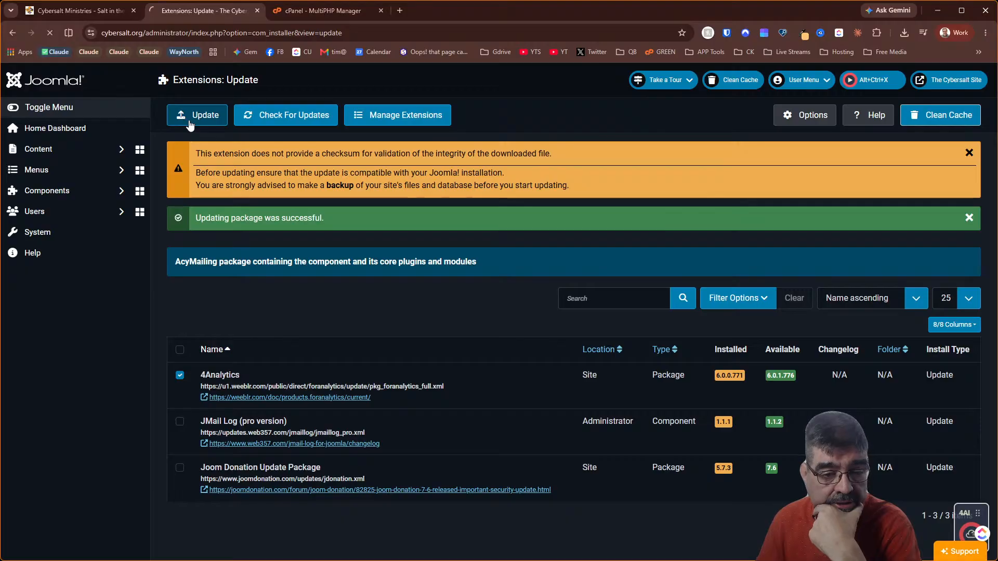
Install the JMail Log update, then return to the System dashboard
{"action": "scroll", "coordinate": [396, 262], "scroll_direction": "down", "scroll_amount": 2}
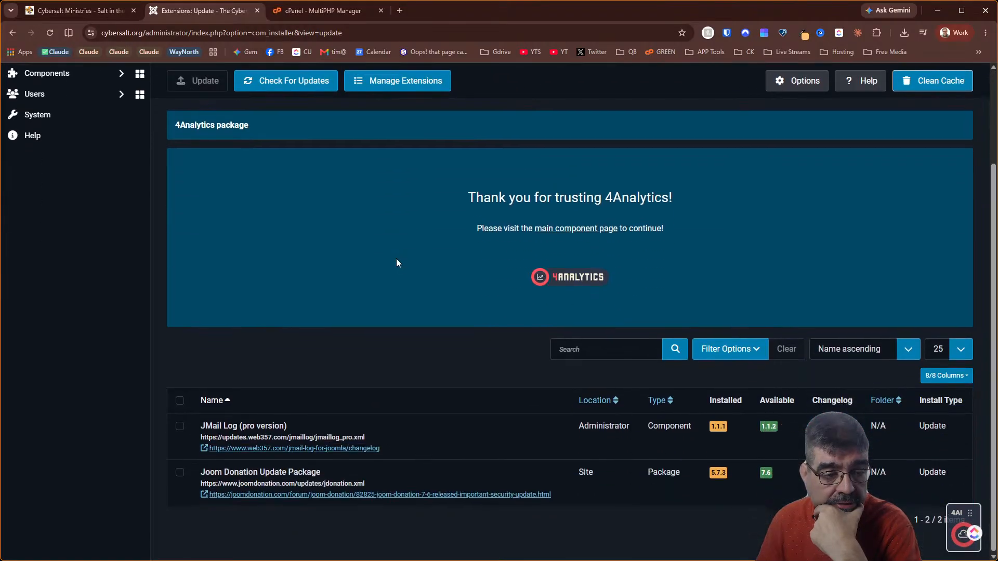
{"action": "left_click", "coordinate": [180, 427]}
{"action": "left_click", "coordinate": [204, 85]}
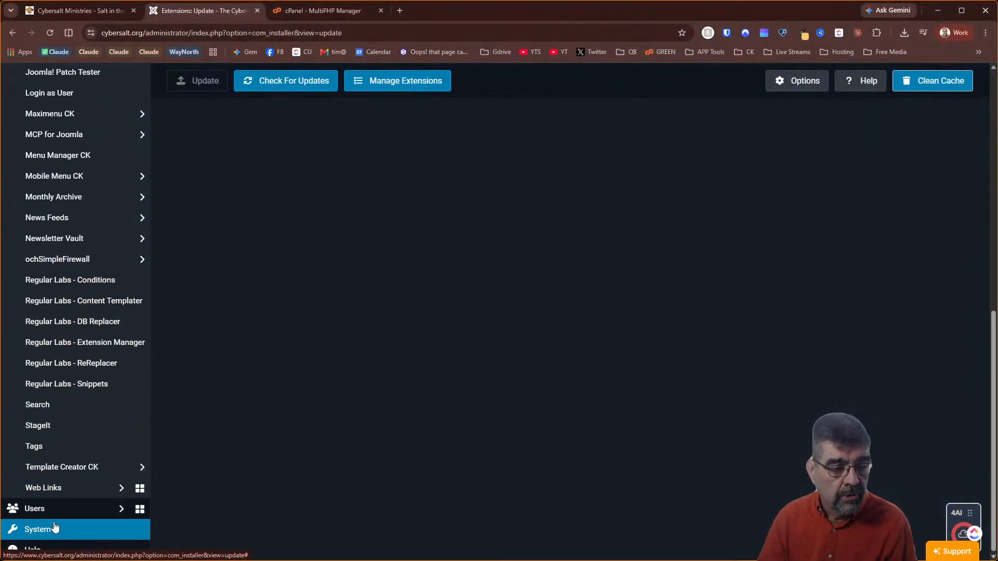
{"action": "left_click", "coordinate": [54, 528]}
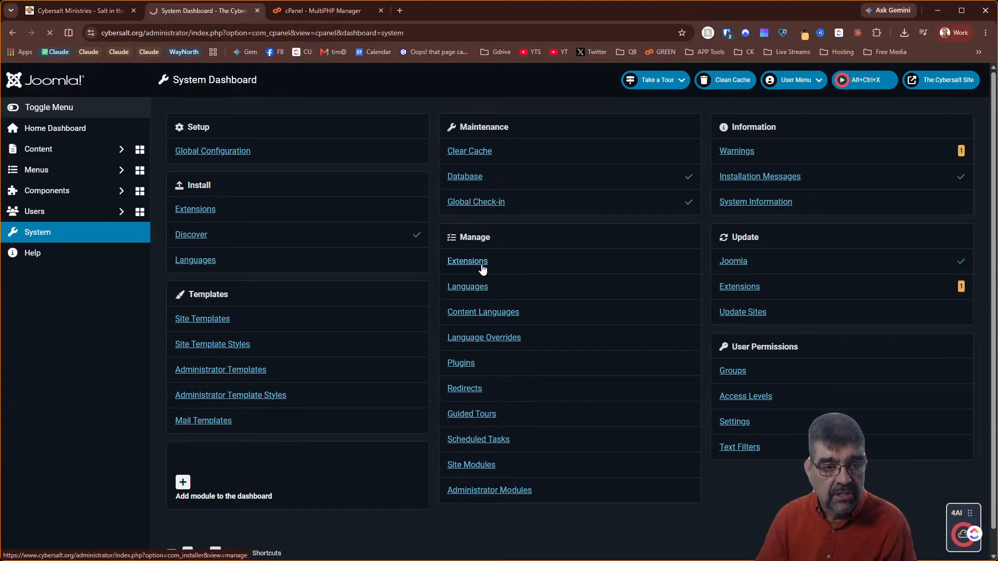
List the installed extensions matching 'donation'
{"action": "left_click", "coordinate": [482, 268]}
{"action": "left_click", "coordinate": [559, 150]}
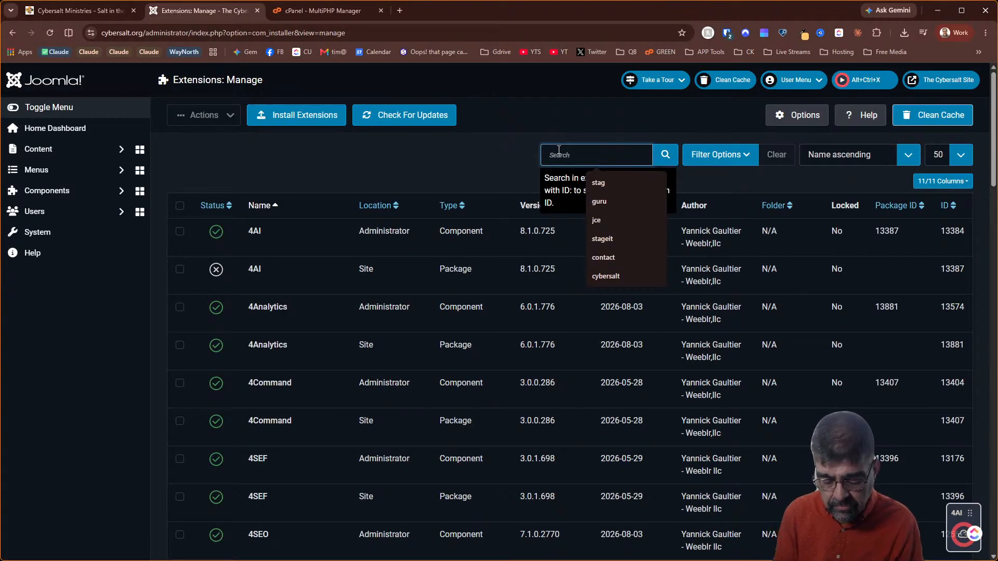
{"action": "type", "text": "donation"}
{"action": "key", "text": "Return"}
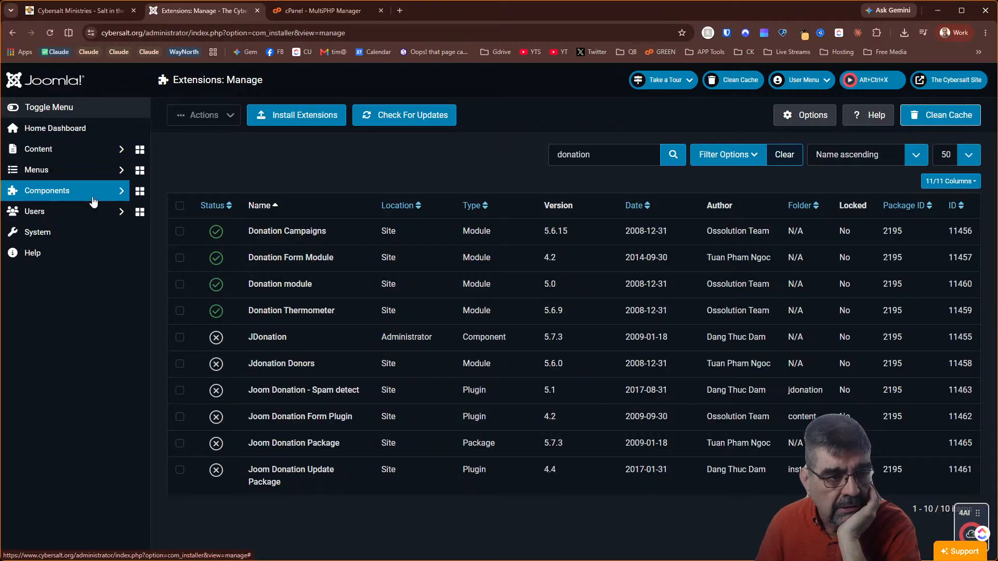
Check Joomla Update from the System dashboard, then open a new blank browser tab
{"action": "left_click", "coordinate": [76, 235]}
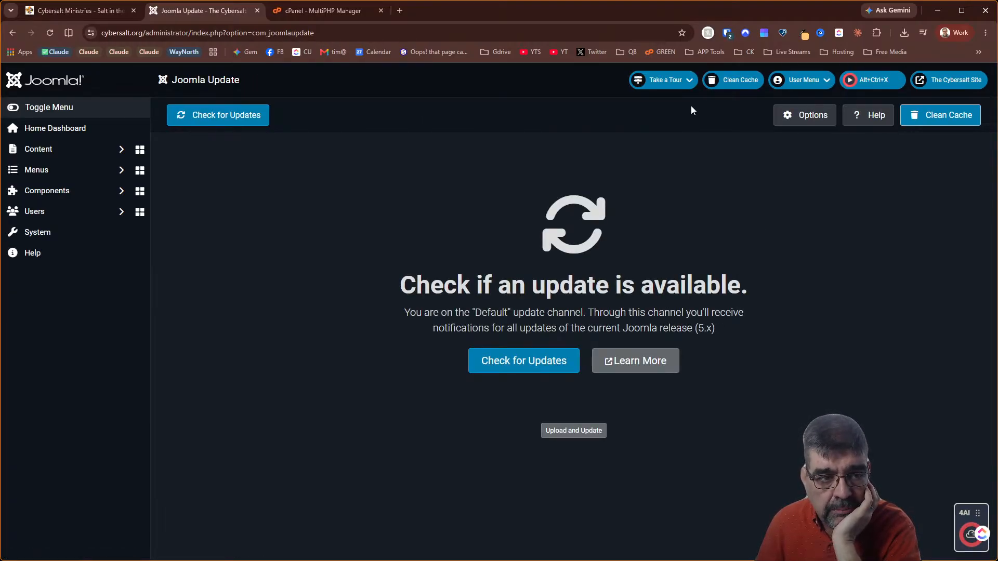
{"action": "left_click", "coordinate": [77, 237]}
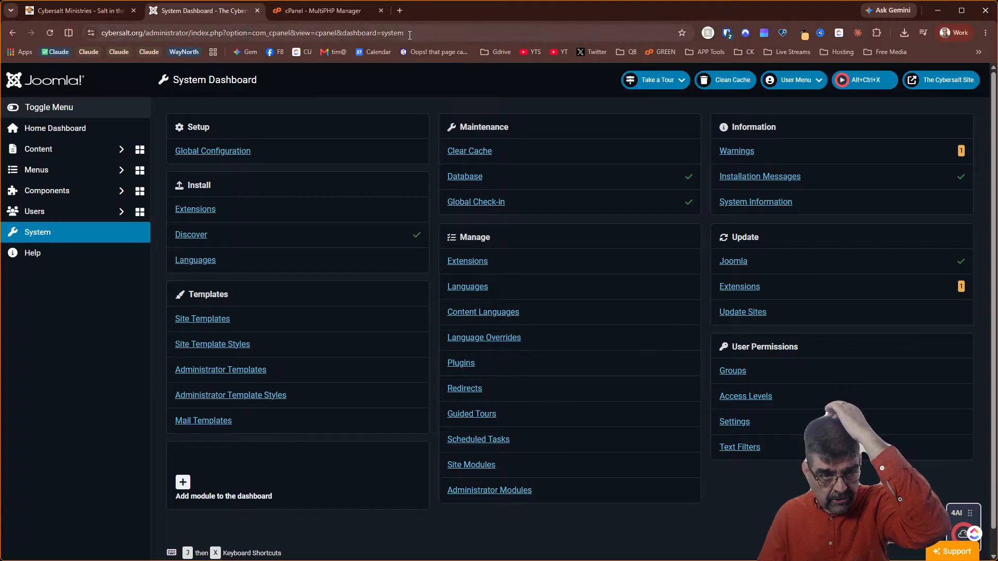
{"action": "left_click", "coordinate": [400, 11]}
Load jewelosman.com and scroll through its homepage
{"action": "type", "text": "jewel"}
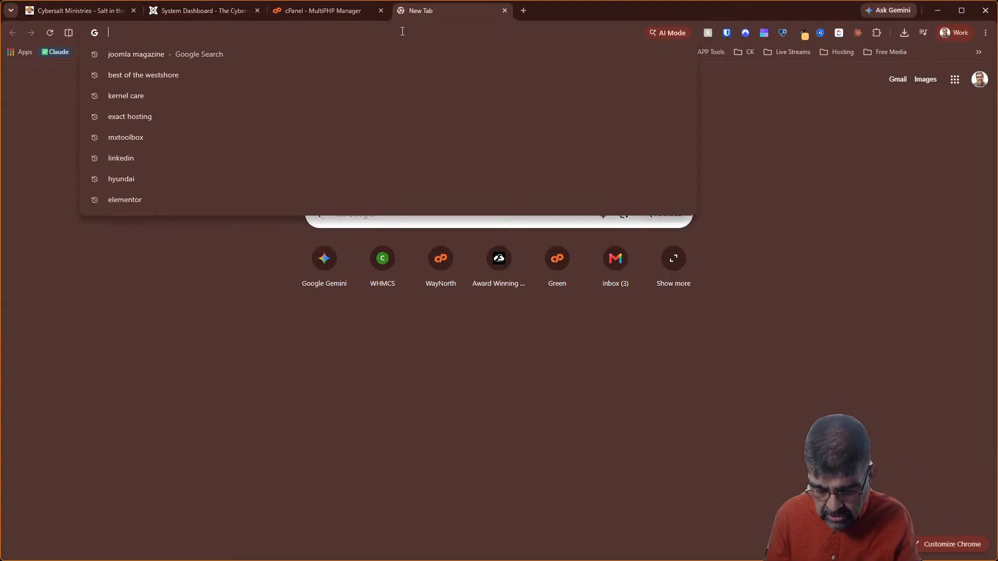
{"action": "key", "text": "Return"}
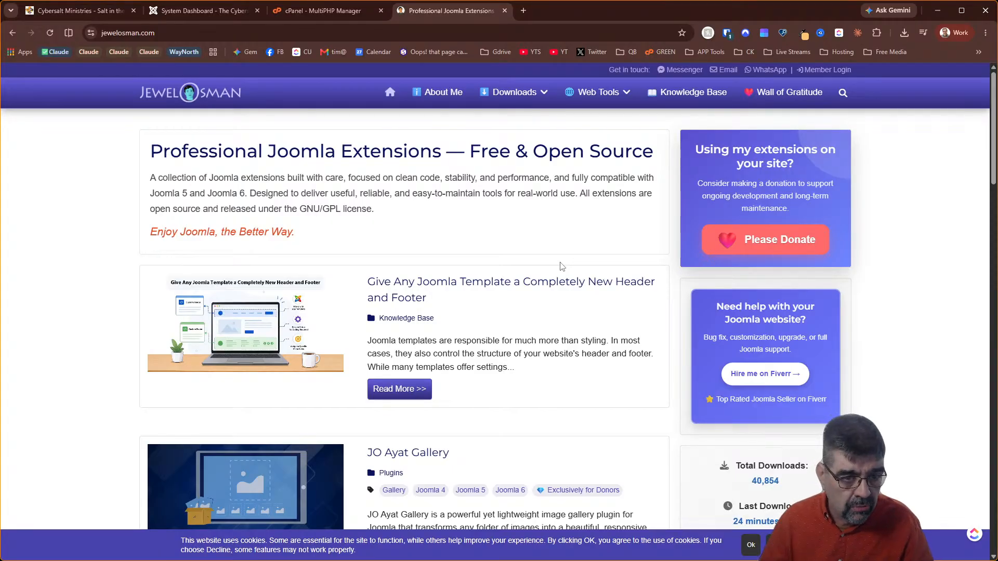
{"action": "scroll", "coordinate": [561, 267], "scroll_direction": "down", "scroll_amount": 10}
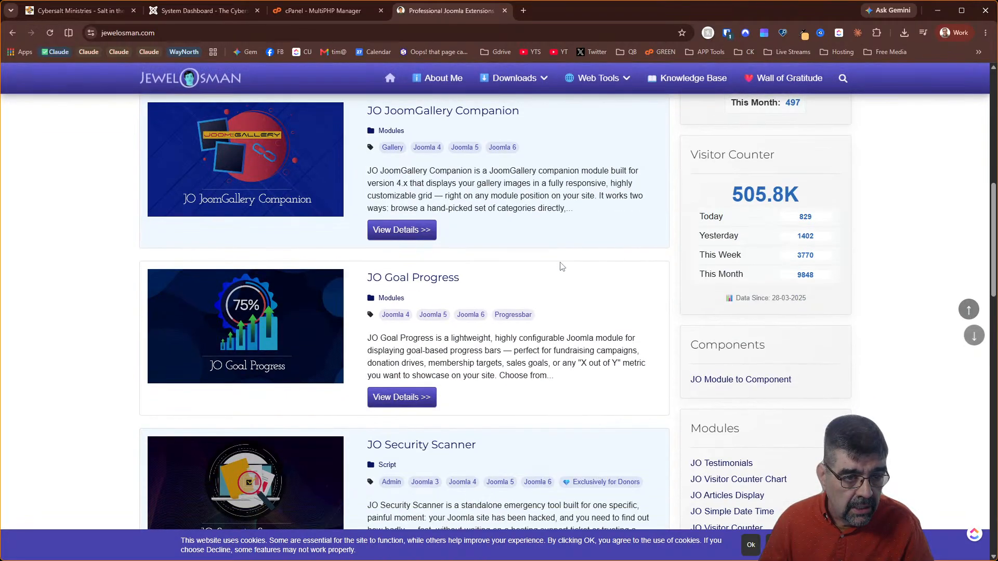
{"action": "scroll", "coordinate": [562, 267], "scroll_direction": "down", "scroll_amount": 2}
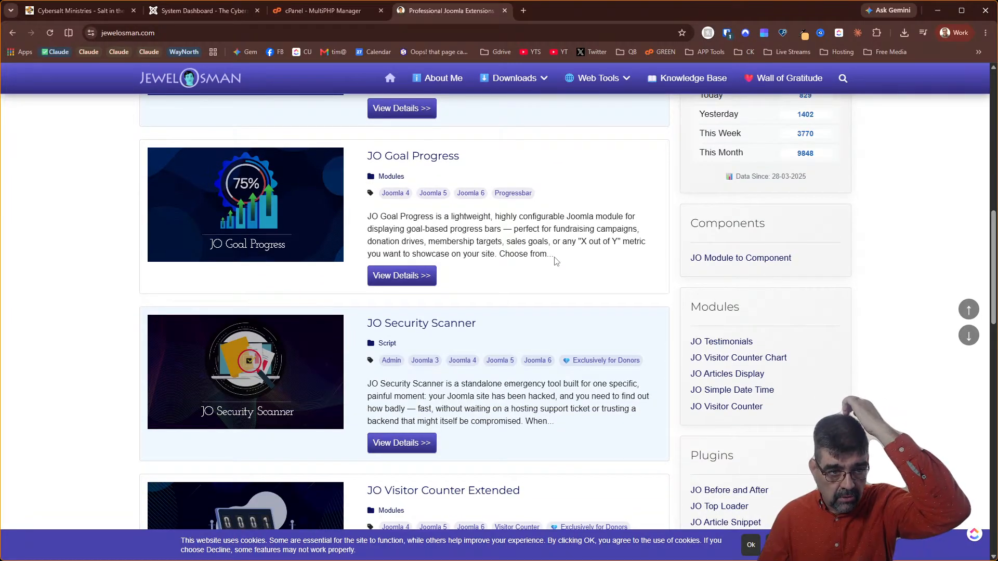
{"action": "scroll", "coordinate": [555, 260], "scroll_direction": "up", "scroll_amount": 2}
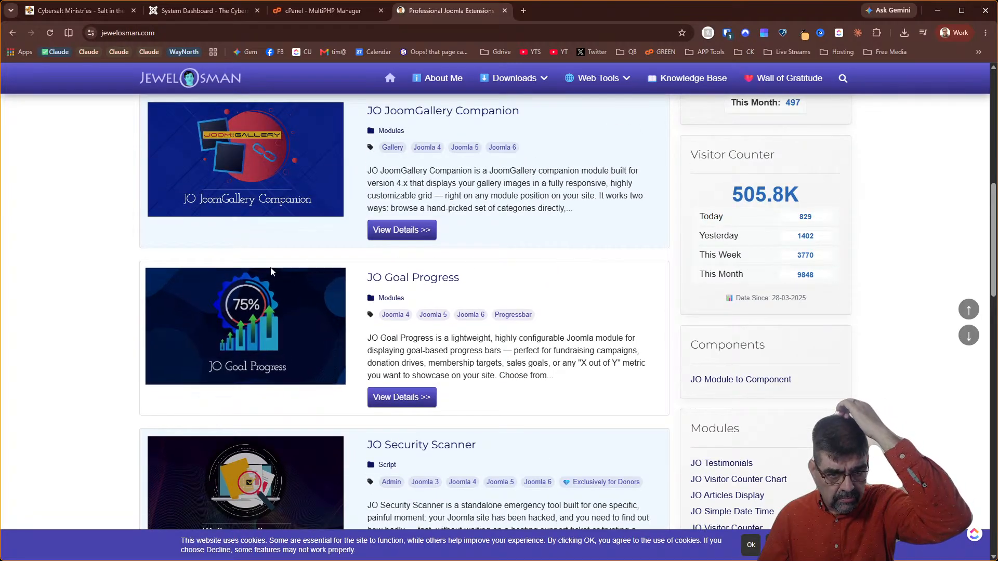
{"action": "scroll", "coordinate": [546, 317], "scroll_direction": "down", "scroll_amount": 6}
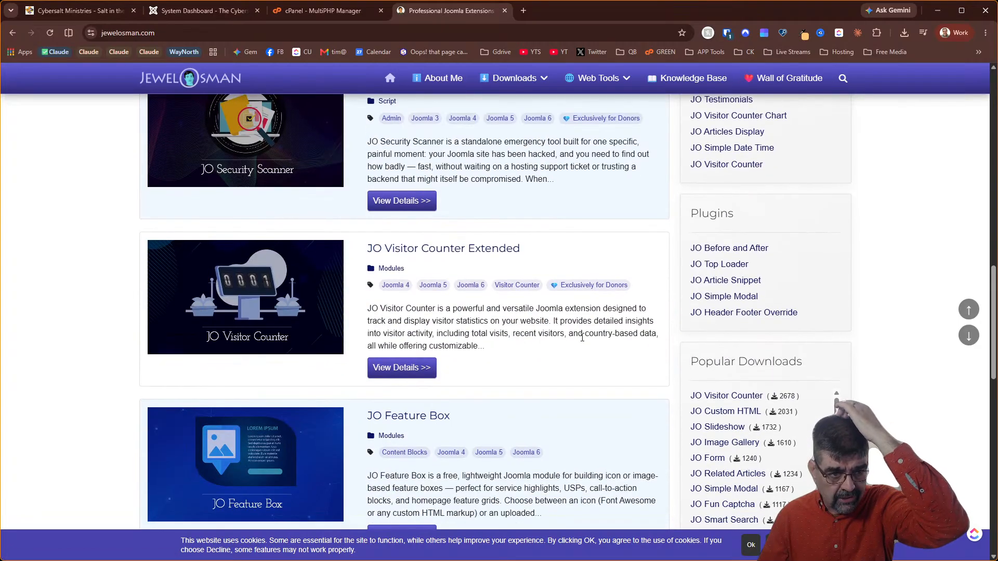
{"action": "scroll", "coordinate": [582, 338], "scroll_direction": "down", "scroll_amount": 6}
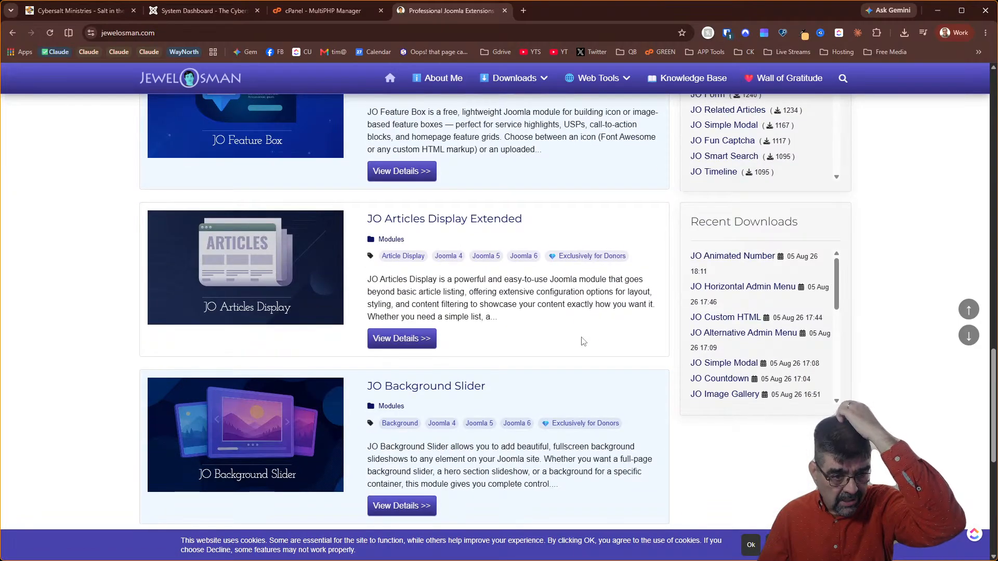
{"action": "scroll", "coordinate": [584, 341], "scroll_direction": "down", "scroll_amount": 6}
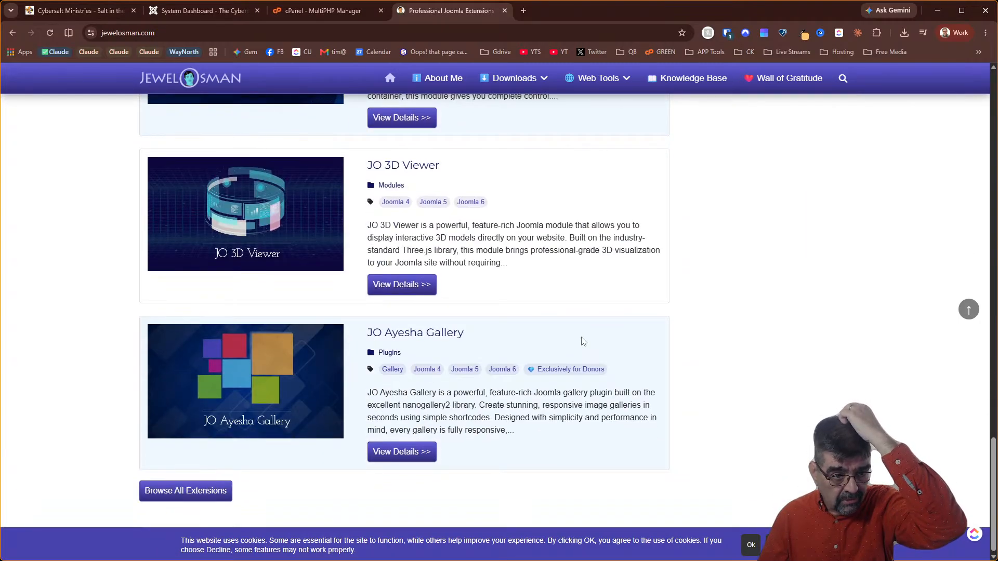
{"action": "scroll", "coordinate": [583, 341], "scroll_direction": "up", "scroll_amount": 12}
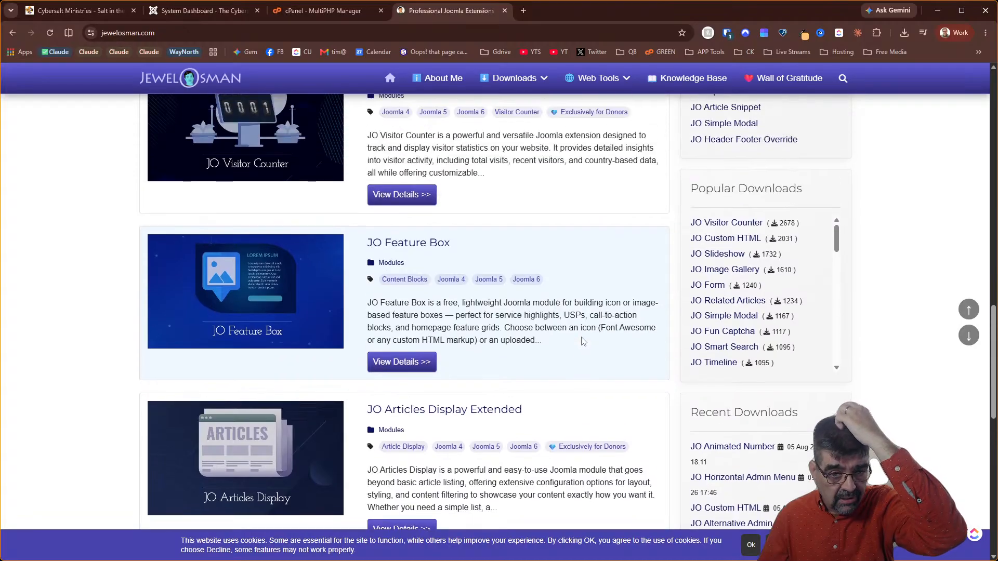
{"action": "scroll", "coordinate": [582, 340], "scroll_direction": "up", "scroll_amount": 2}
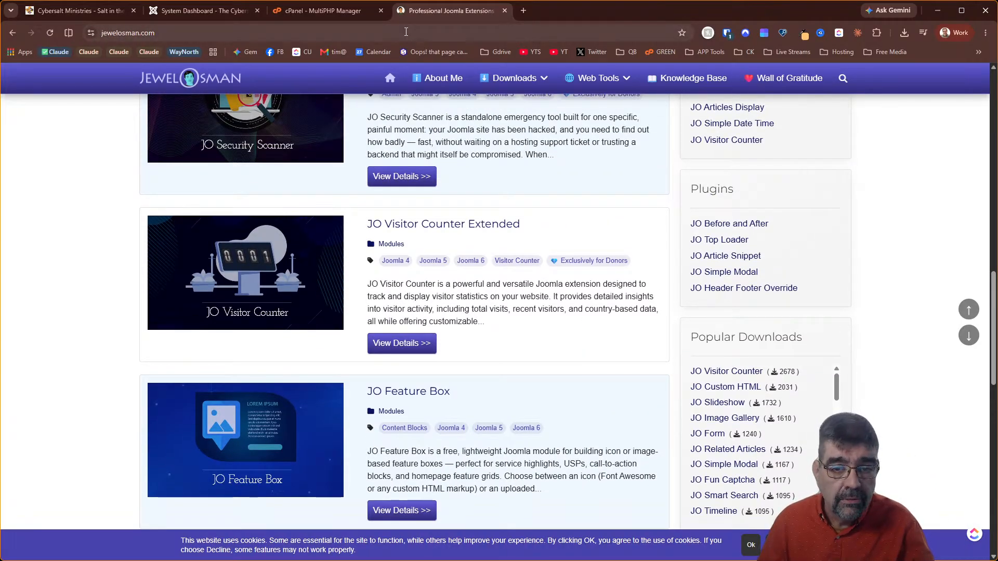
Search the jewelosman.com extensions page for 'login' and 'admin' with find-in-page
{"action": "left_click", "coordinate": [192, 14]}
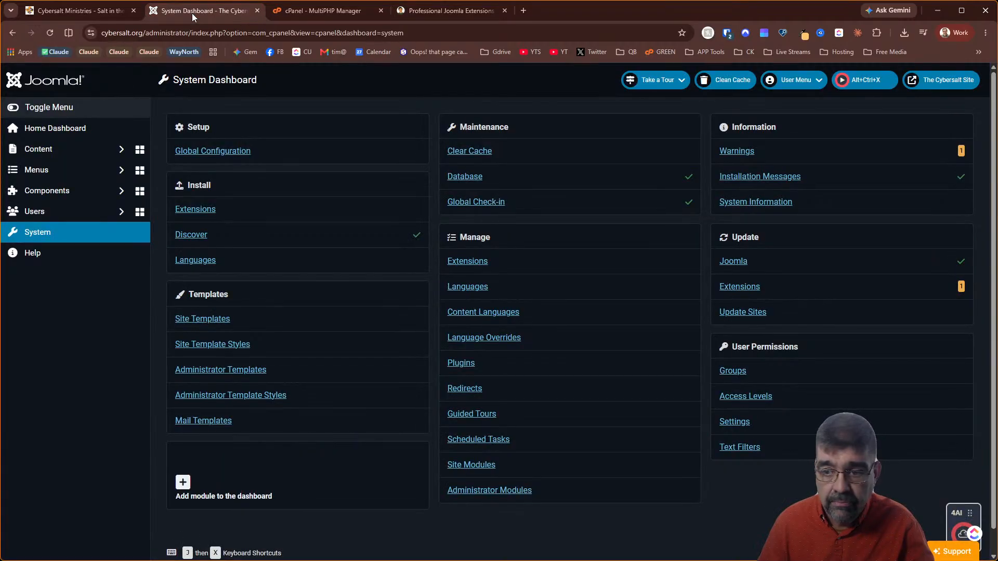
{"action": "left_click", "coordinate": [456, 9]}
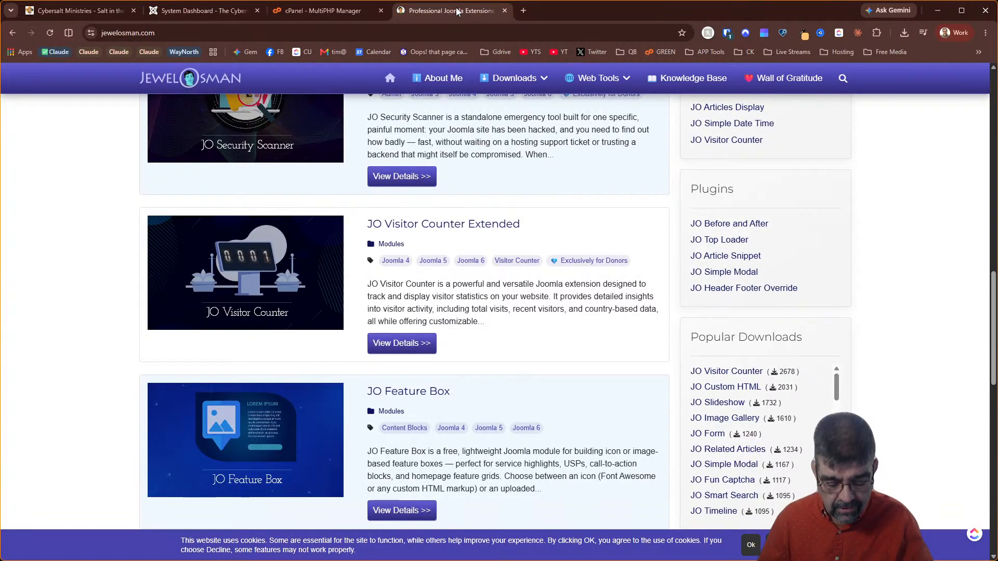
{"action": "key", "text": "ctrl+f"}
{"action": "type", "text": "admin"}
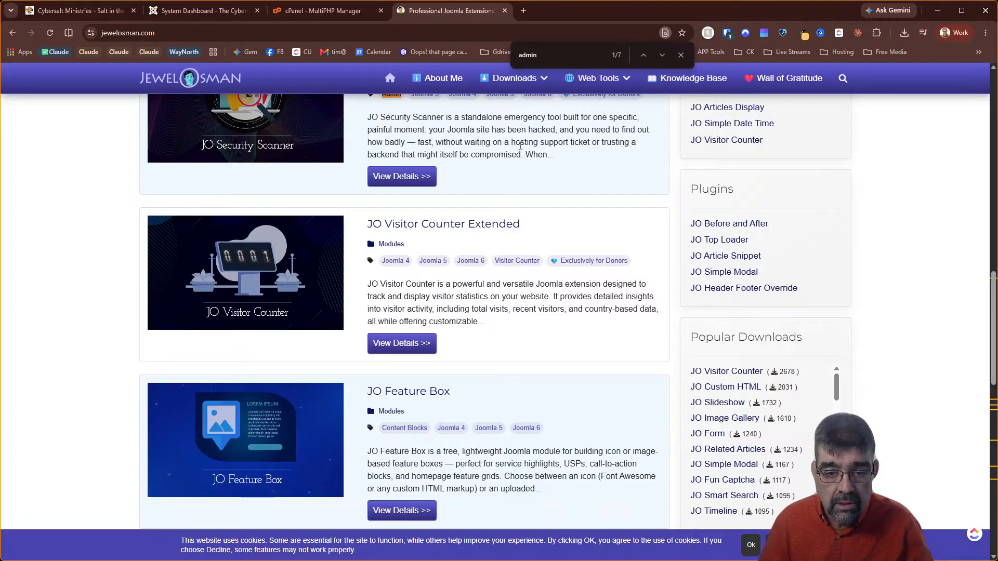
{"action": "type", "text": " l"}
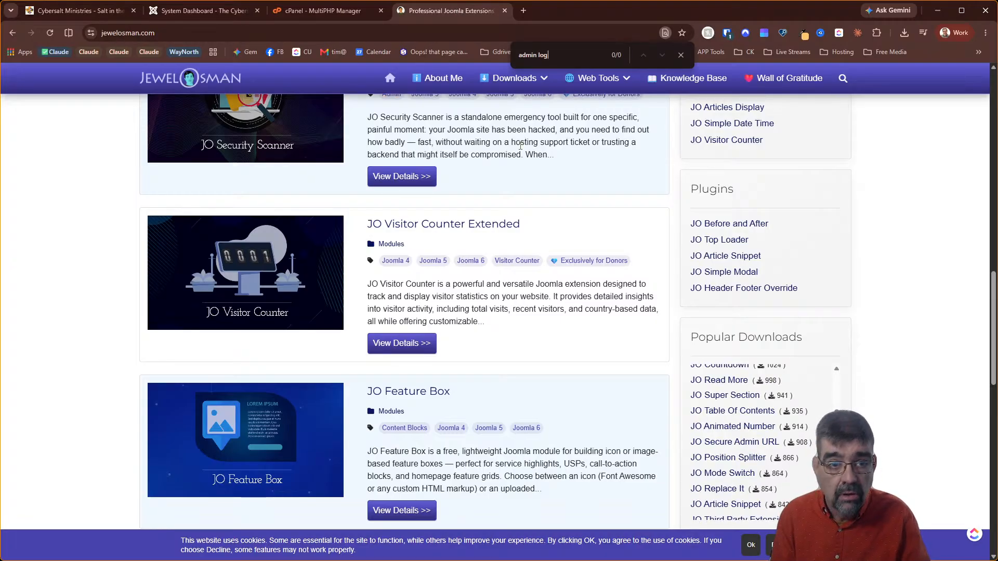
{"action": "key", "text": "ctrl+a"}
{"action": "key", "text": "BackSpace"}
{"action": "type", "text": "l"}
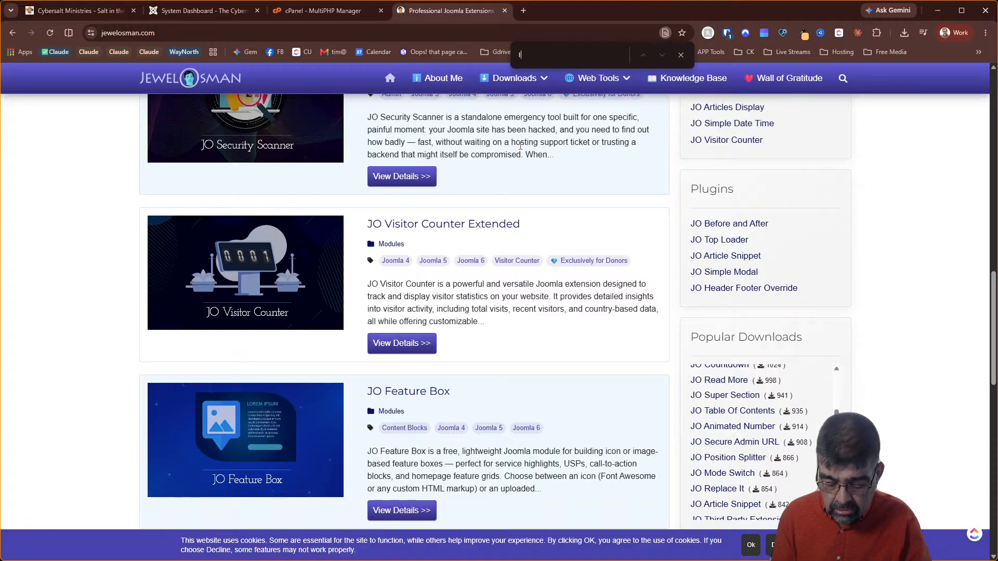
{"action": "type", "text": "ogin"}
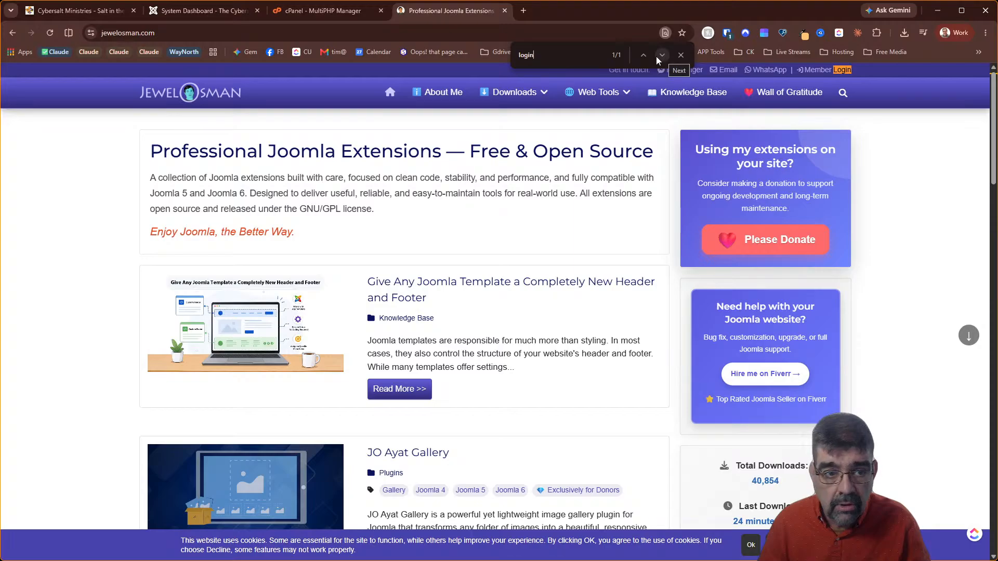
{"action": "left_click_drag", "start_coordinate": [554, 55], "coordinate": [491, 52]}
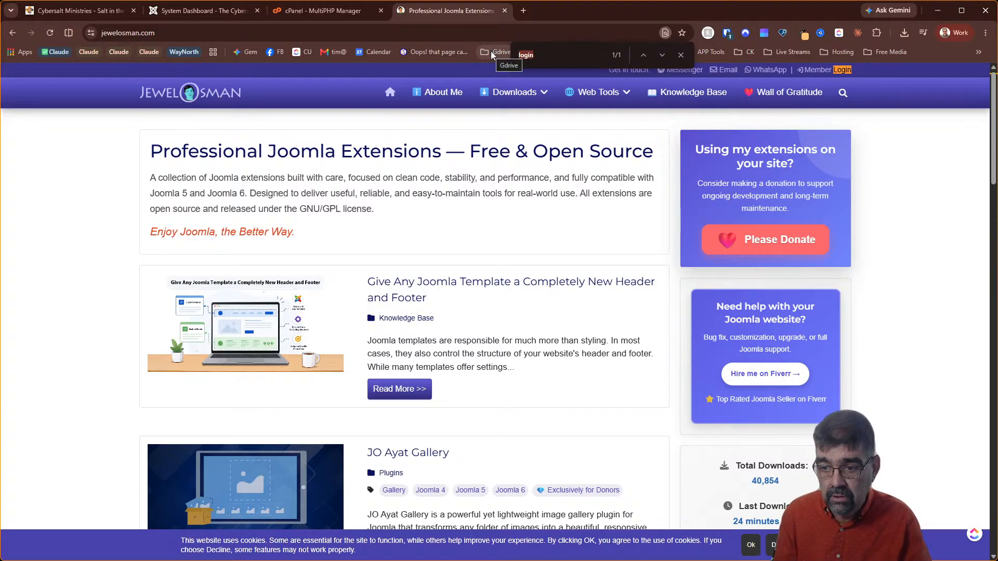
{"action": "type", "text": "admin"}
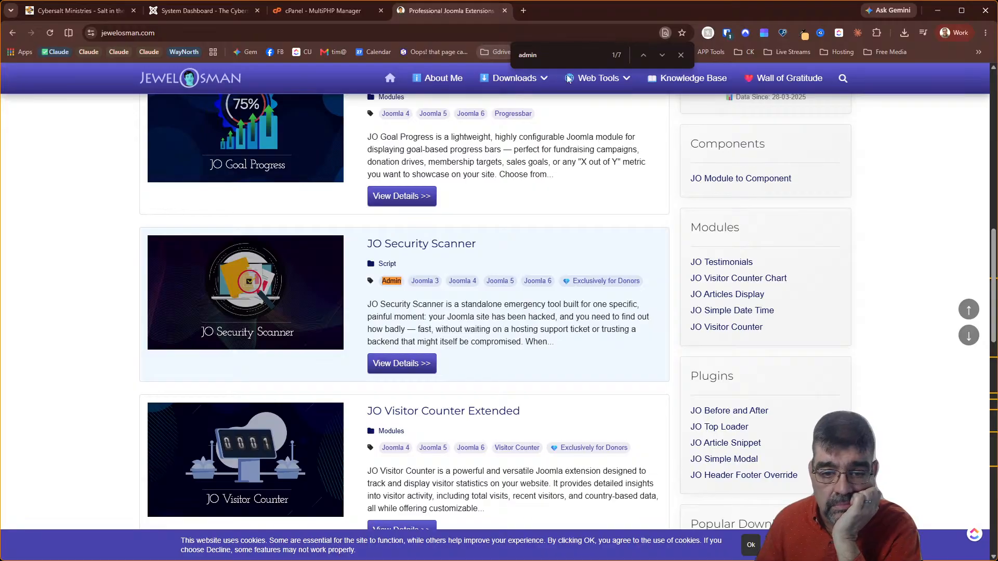
{"action": "scroll", "coordinate": [984, 291], "scroll_direction": "down", "scroll_amount": 5}
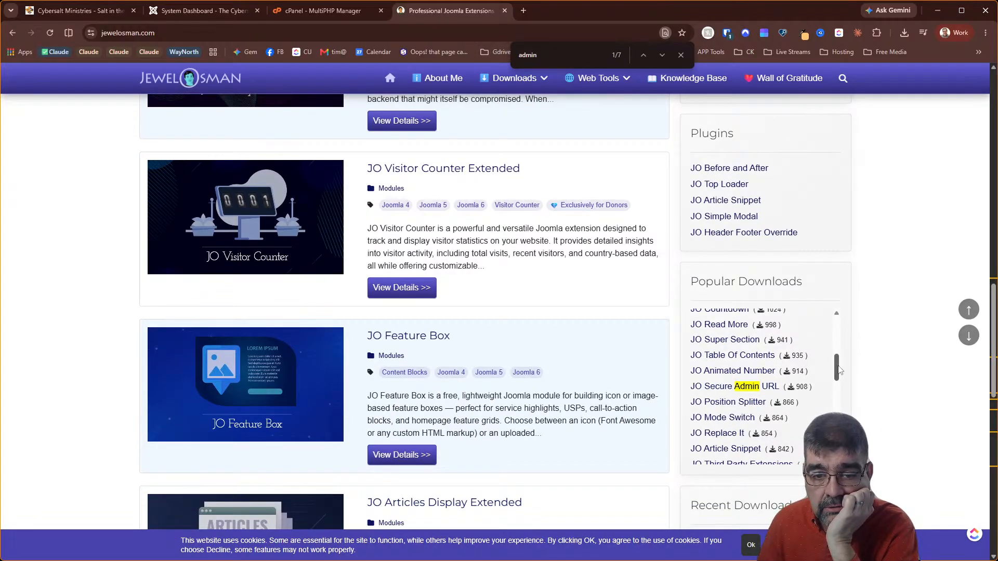
{"action": "left_click_drag", "start_coordinate": [839, 369], "coordinate": [852, 314]}
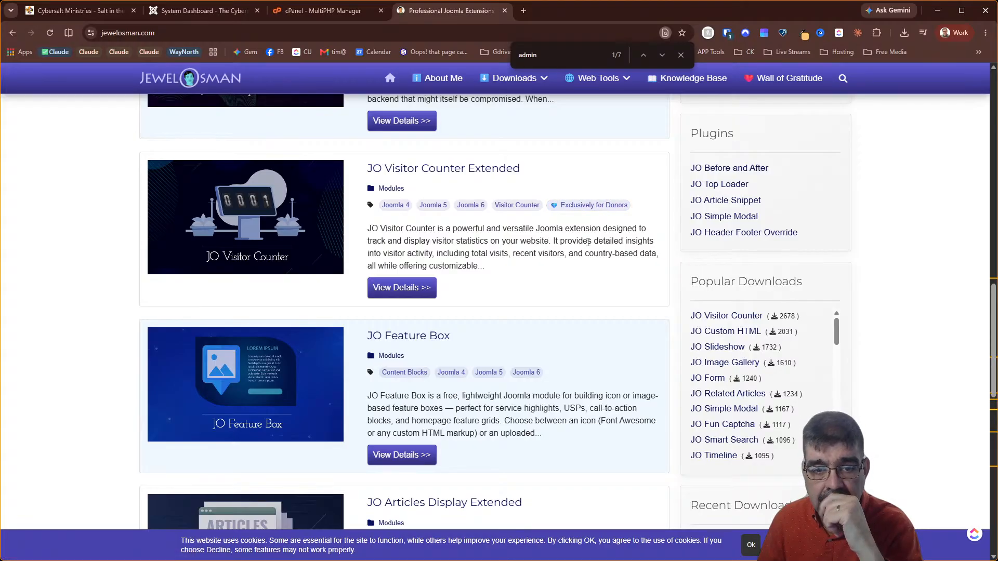
{"action": "key", "text": "ctrl+f"}
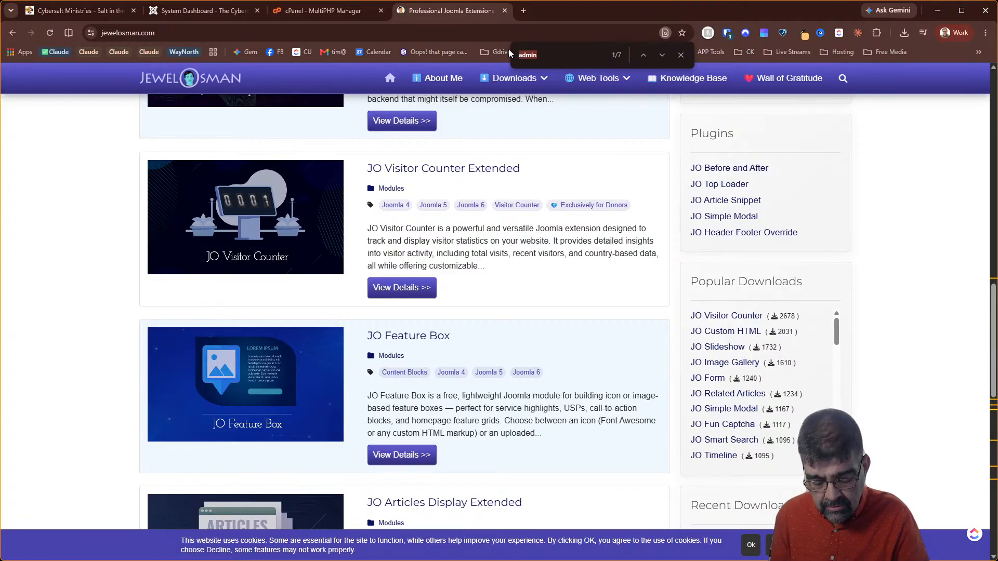
{"action": "key", "text": "BackSpace"}
{"action": "key", "text": "BackSpace"}
{"action": "key", "text": "BackSpace"}
{"action": "key", "text": "BackSpace"}
{"action": "key", "text": "BackSpace"}
{"action": "scroll", "coordinate": [522, 109], "scroll_direction": "up", "scroll_amount": 20}
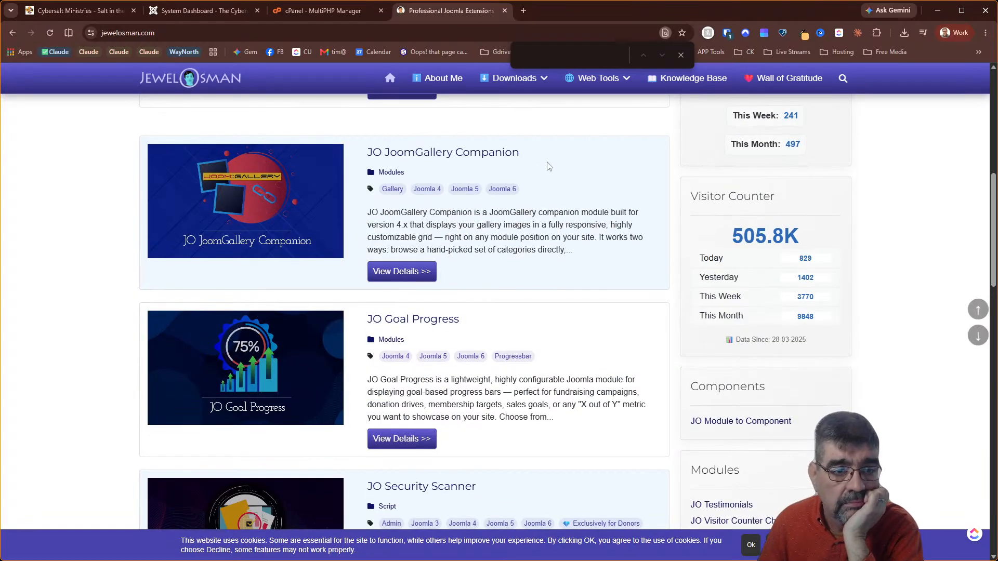
{"action": "mouse_move", "coordinate": [504, 104]}
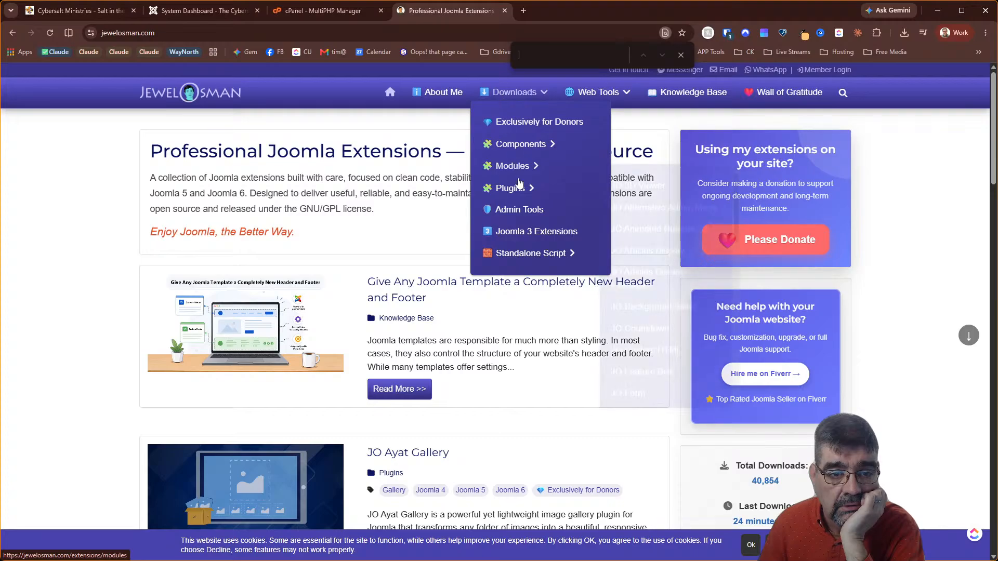
Open the admin extensions page and then the JO Remote Admin details page
{"action": "left_click", "coordinate": [520, 209]}
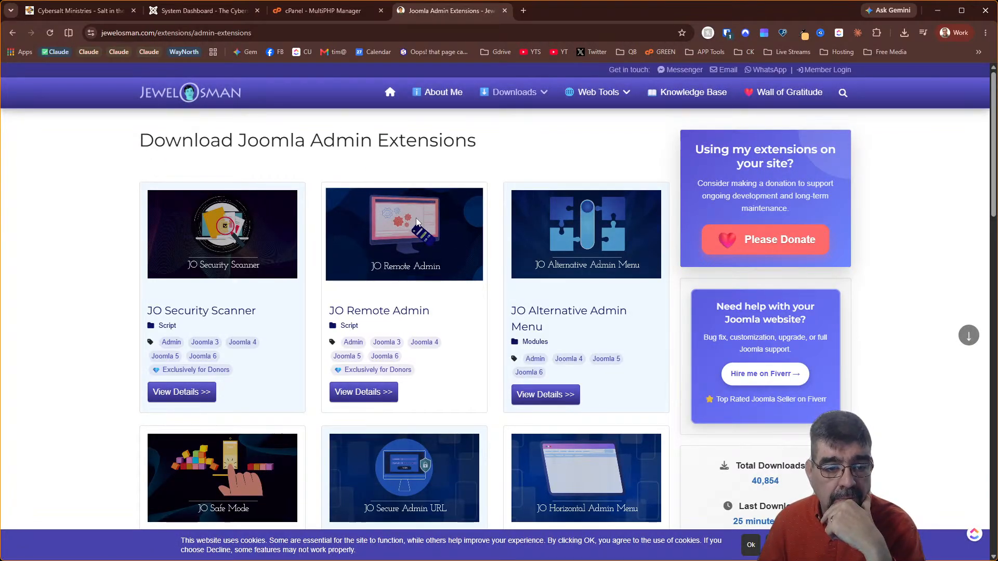
{"action": "left_click", "coordinate": [365, 394]}
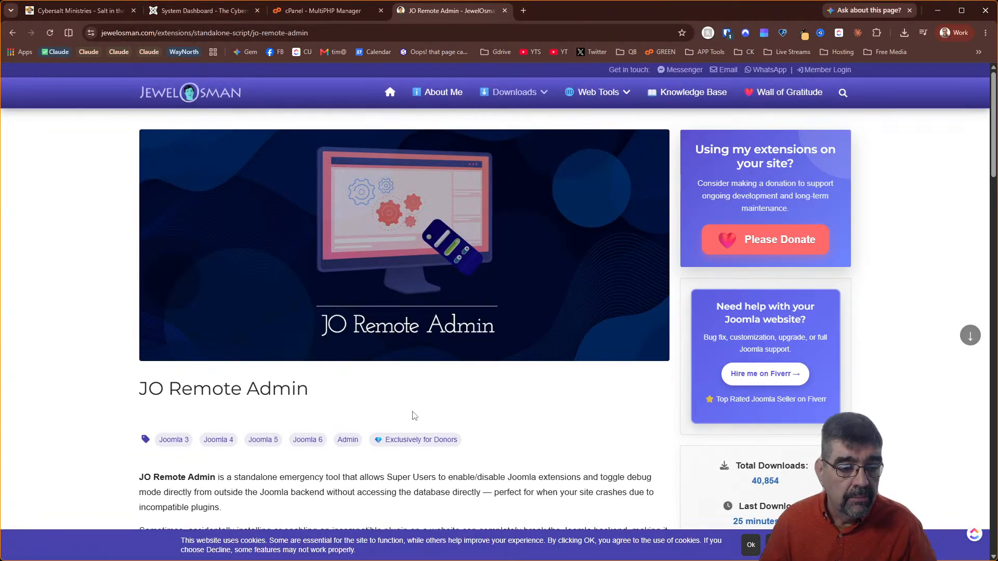
{"action": "scroll", "coordinate": [415, 416], "scroll_direction": "down", "scroll_amount": 3}
{"action": "scroll", "coordinate": [414, 416], "scroll_direction": "up", "scroll_amount": 3}
Open cPanel's File Manager from the tools home page
{"action": "left_click", "coordinate": [308, 11]}
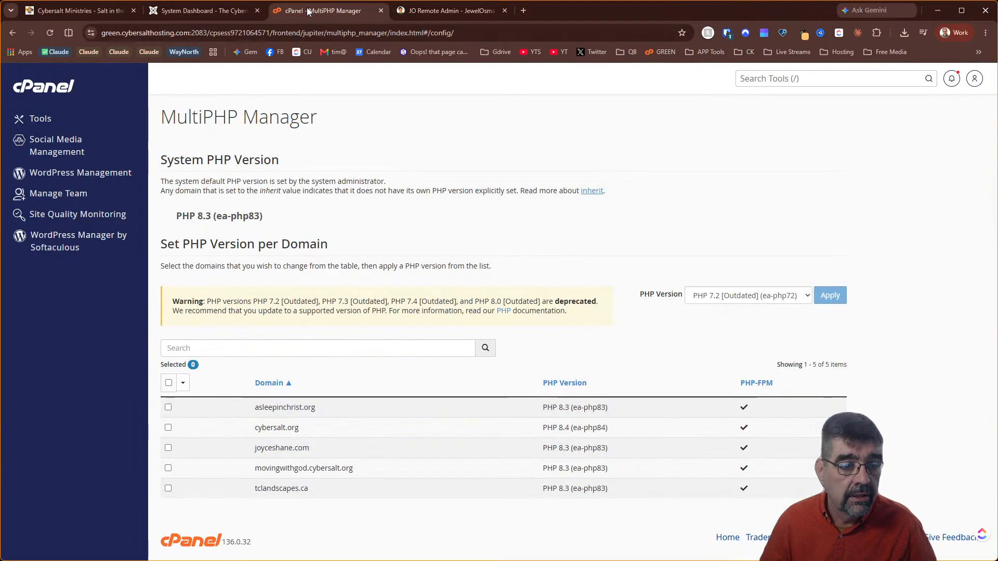
{"action": "left_click", "coordinate": [49, 90]}
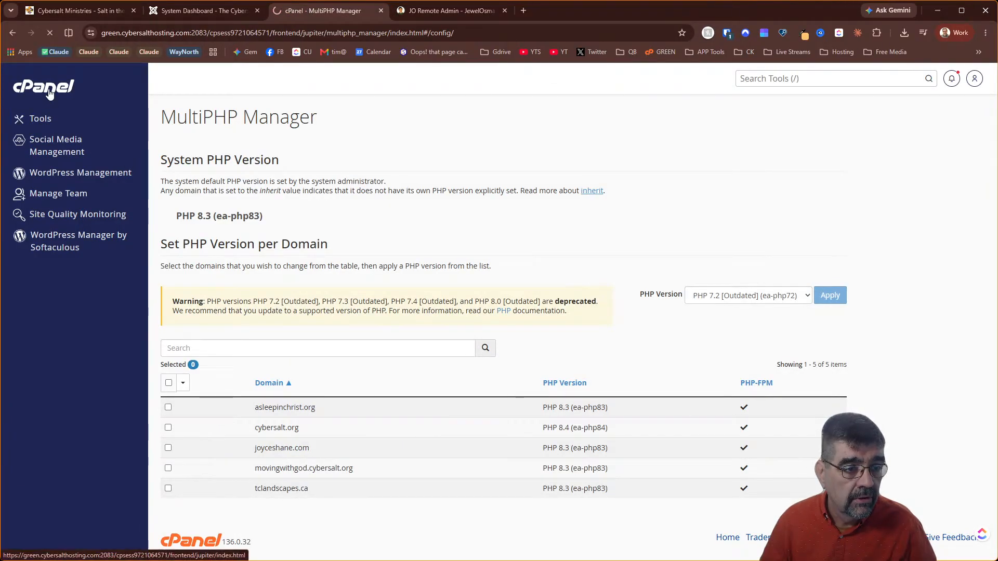
{"action": "left_click", "coordinate": [230, 200]}
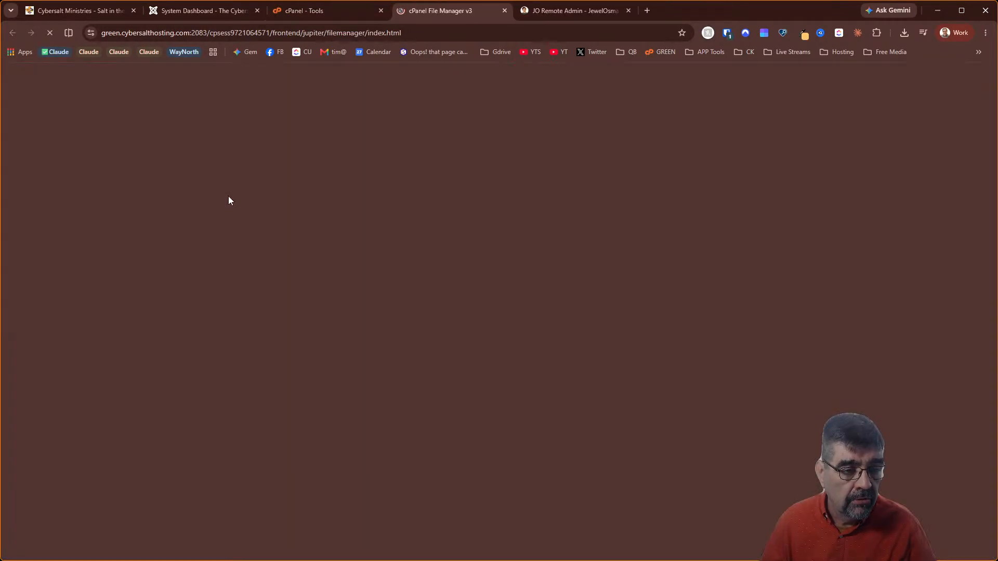
Open the upload page for public_html and bring up its file picker
{"action": "scroll", "coordinate": [343, 239], "scroll_direction": "down", "scroll_amount": 3}
{"action": "scroll", "coordinate": [341, 243], "scroll_direction": "down", "scroll_amount": 2}
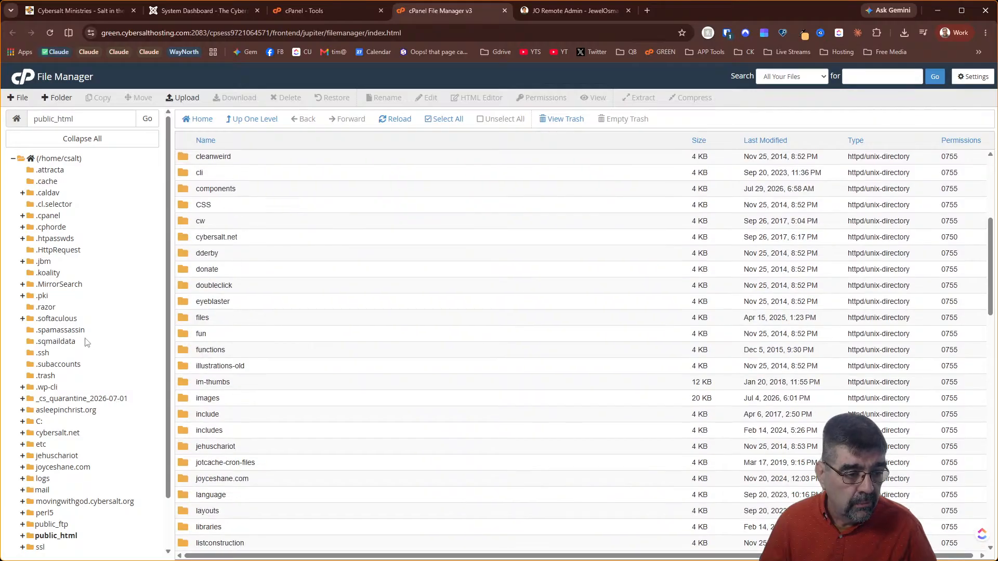
{"action": "scroll", "coordinate": [83, 340], "scroll_direction": "down", "scroll_amount": 1}
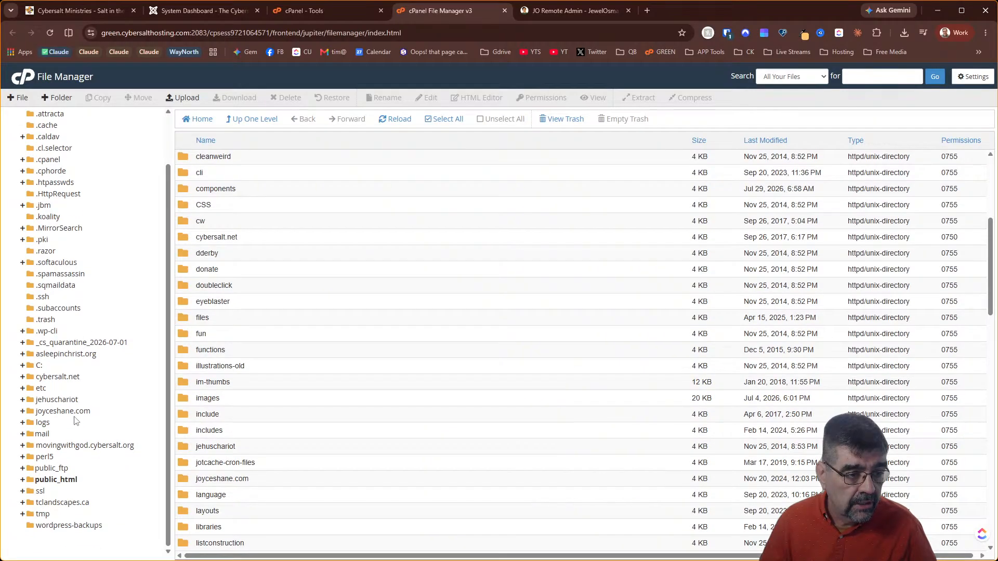
{"action": "left_click", "coordinate": [57, 479]}
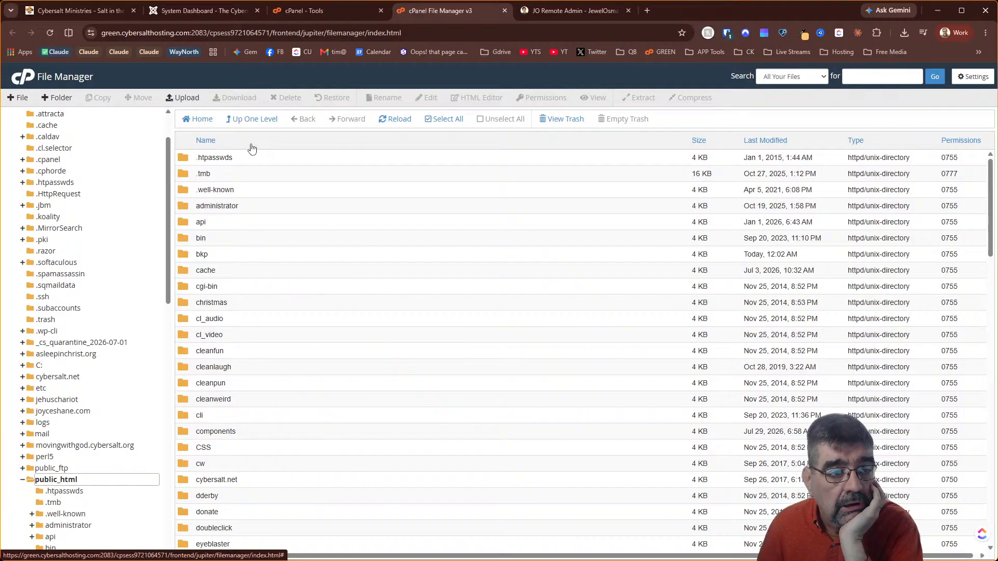
{"action": "left_click", "coordinate": [182, 98]}
{"action": "left_click", "coordinate": [510, 247]}
Browse the file picker to joomla 6 > JewelOsman and sort the zips by Date modified
{"action": "left_click", "coordinate": [240, 29]}
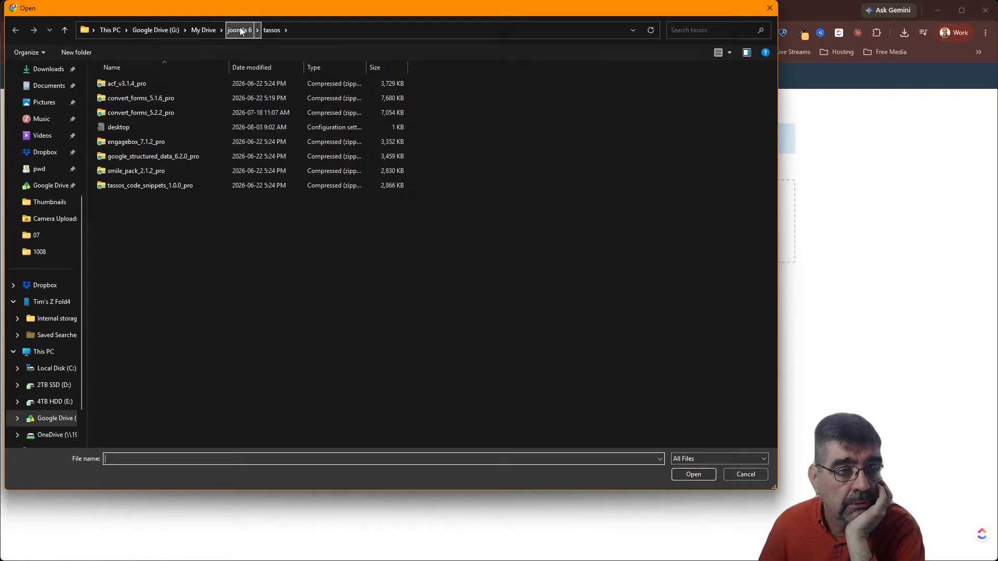
{"action": "double_click", "coordinate": [130, 191]}
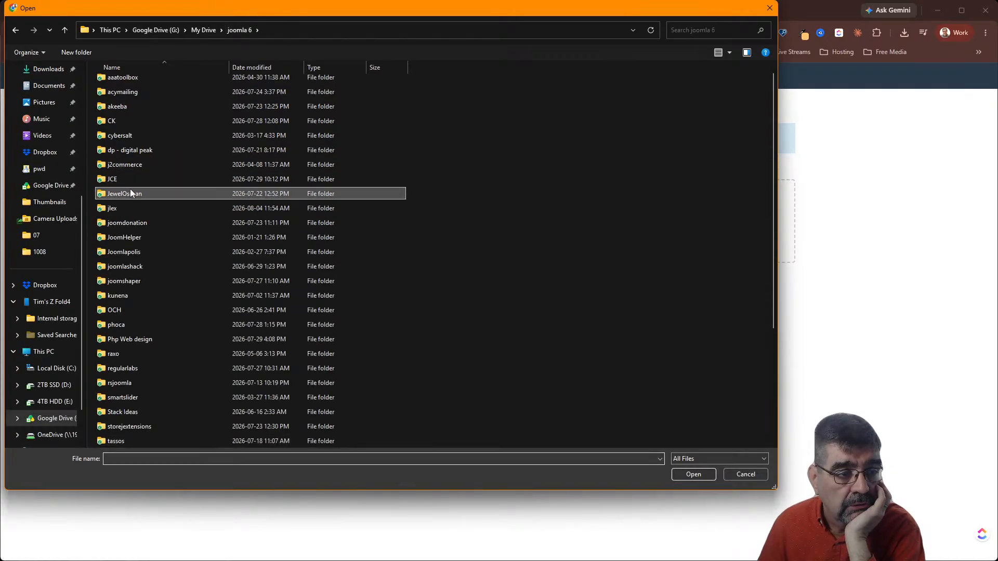
{"action": "scroll", "coordinate": [284, 192], "scroll_direction": "down", "scroll_amount": 7}
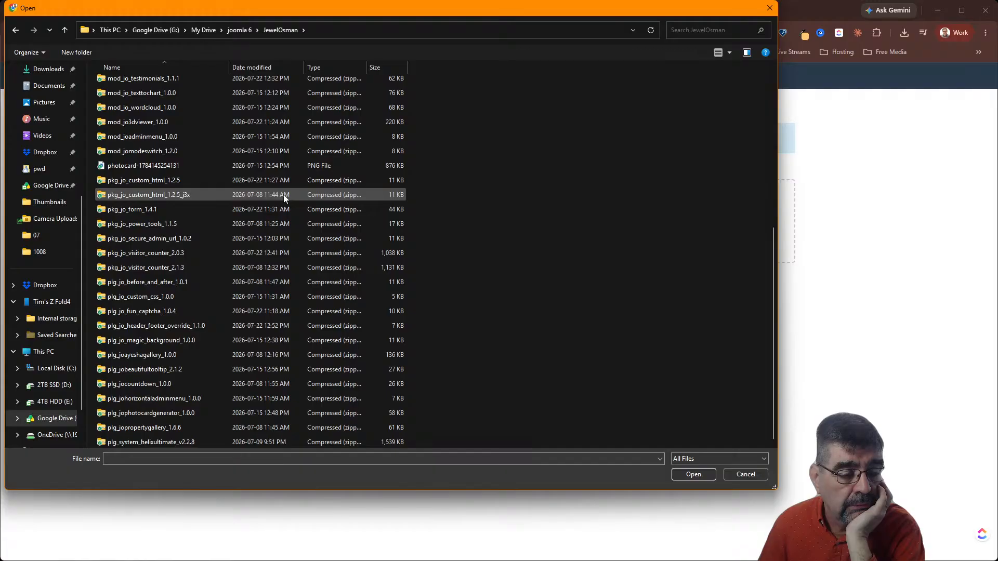
{"action": "scroll", "coordinate": [283, 194], "scroll_direction": "up", "scroll_amount": 7}
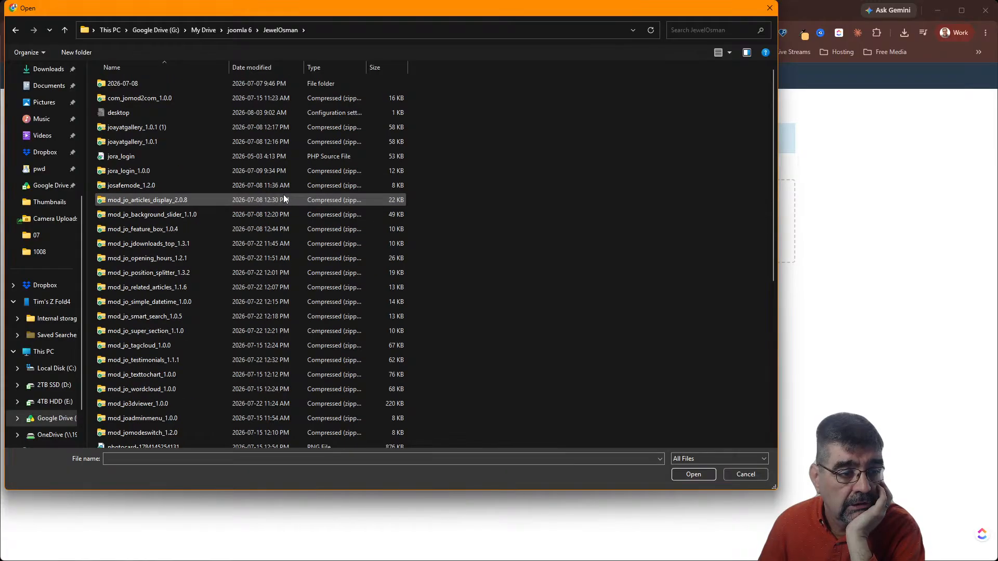
{"action": "scroll", "coordinate": [284, 199], "scroll_direction": "down", "scroll_amount": 5}
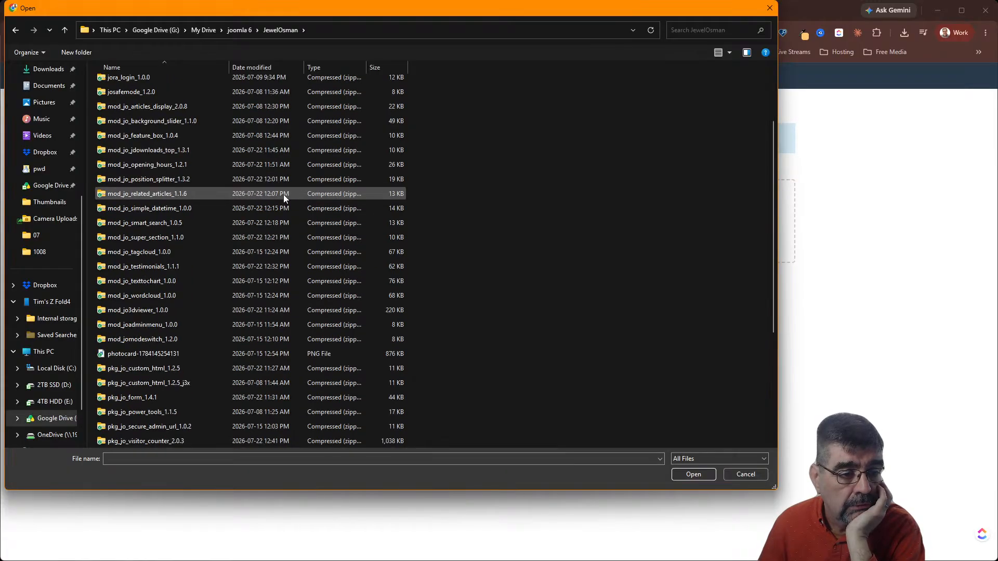
{"action": "scroll", "coordinate": [283, 195], "scroll_direction": "down", "scroll_amount": 2}
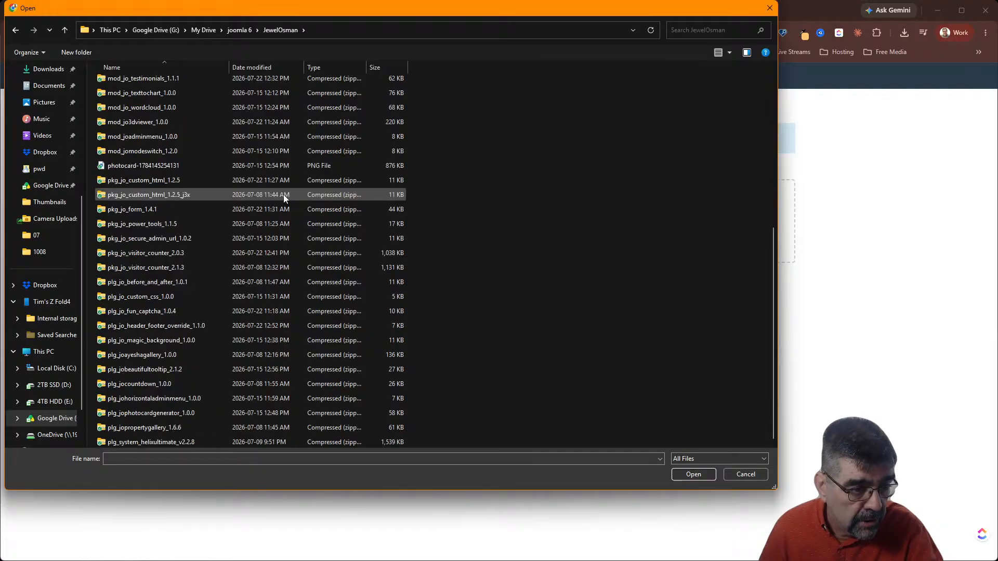
{"action": "scroll", "coordinate": [283, 194], "scroll_direction": "up", "scroll_amount": 7}
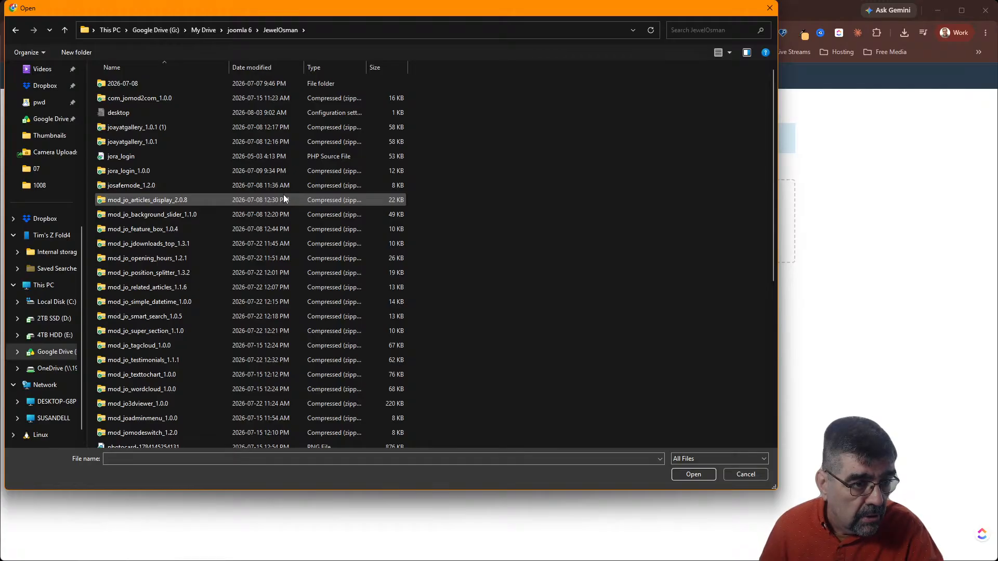
{"action": "left_click", "coordinate": [263, 68]}
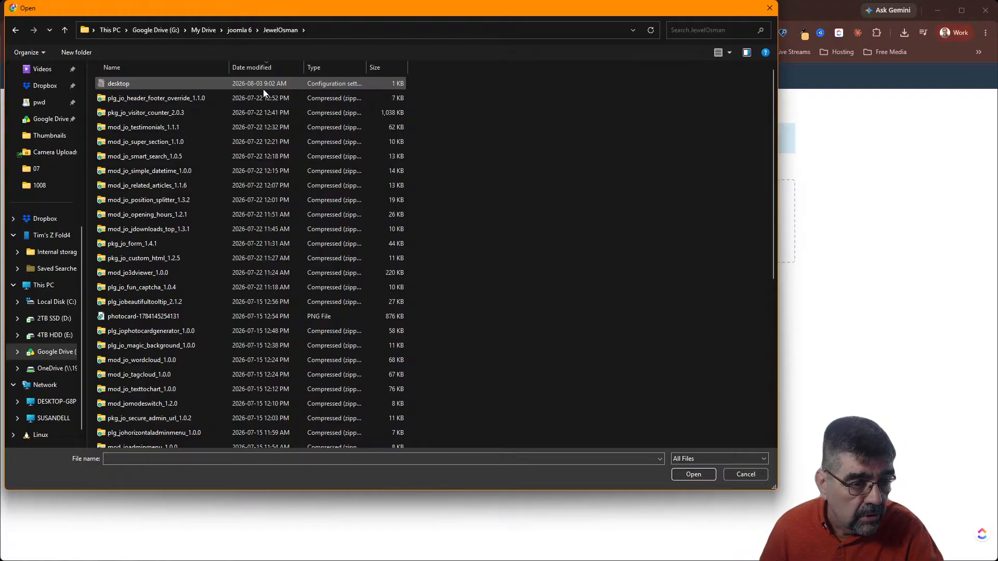
{"action": "scroll", "coordinate": [270, 146], "scroll_direction": "down", "scroll_amount": 6}
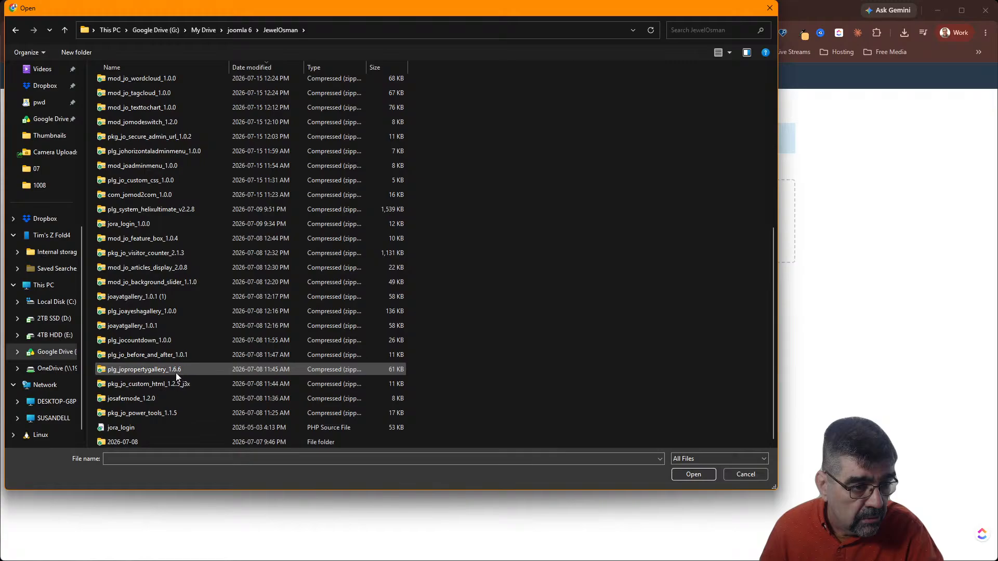
Close the file picker and log in to the jewelosman.com member area with the saved username
{"action": "left_click", "coordinate": [746, 474]}
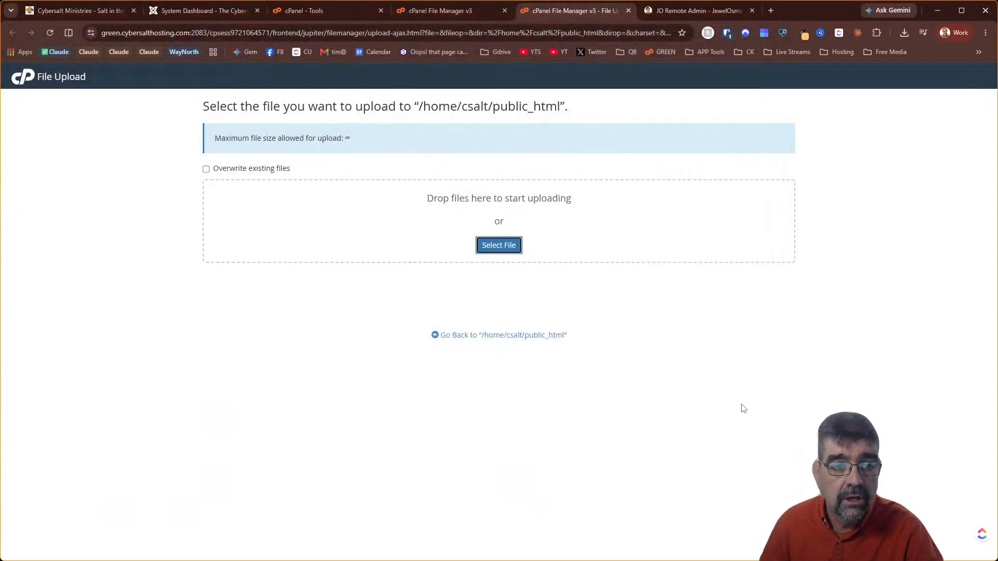
{"action": "left_click", "coordinate": [676, 12]}
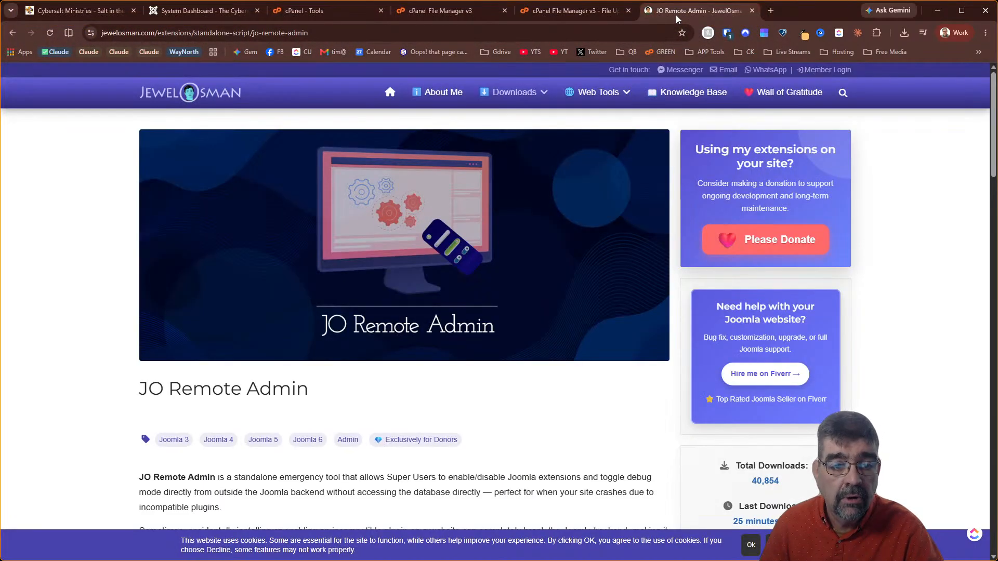
{"action": "left_click", "coordinate": [833, 76]}
{"action": "left_click", "coordinate": [376, 309]}
{"action": "left_click", "coordinate": [388, 391]}
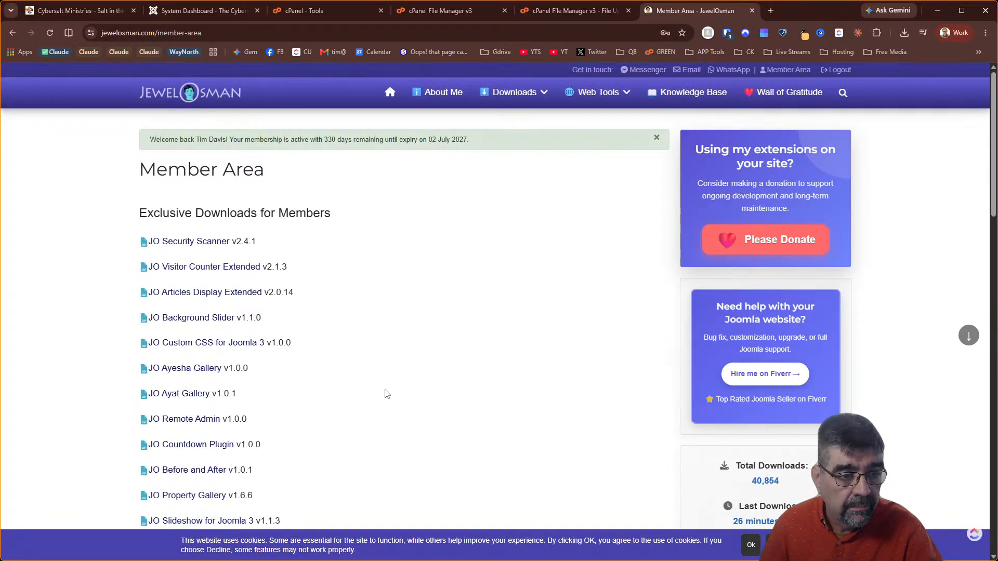
Download the JO Remote Admin package (jora_login_1.0.0.zip) into joomla 6 > JewelOsman
{"action": "key", "text": "ctrl+f"}
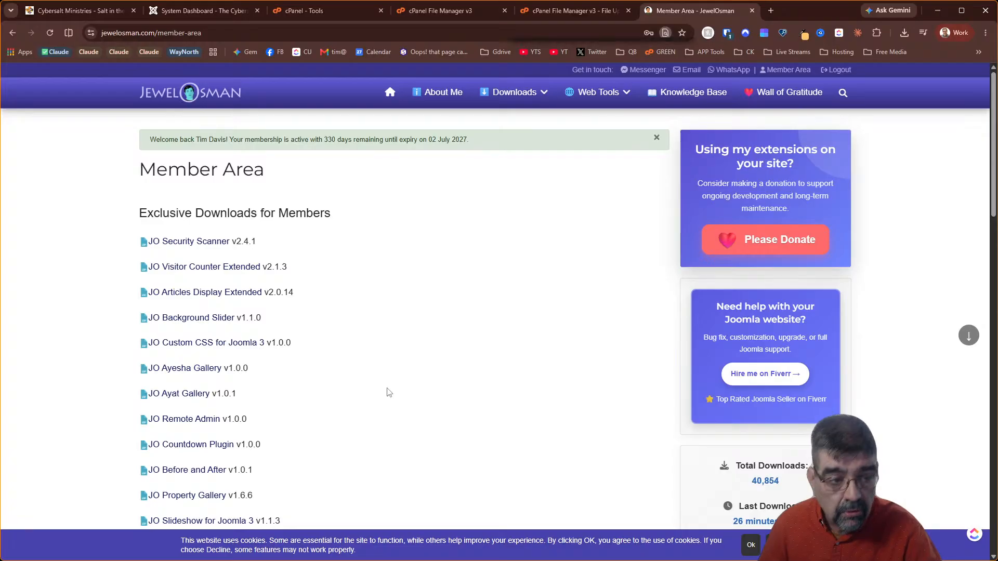
{"action": "type", "text": "remote"}
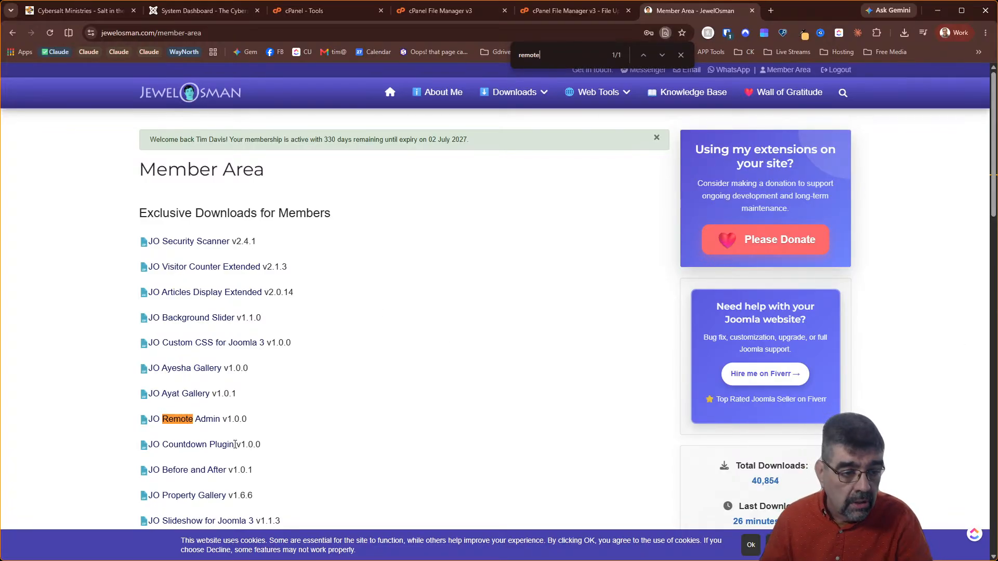
{"action": "left_click", "coordinate": [182, 422]}
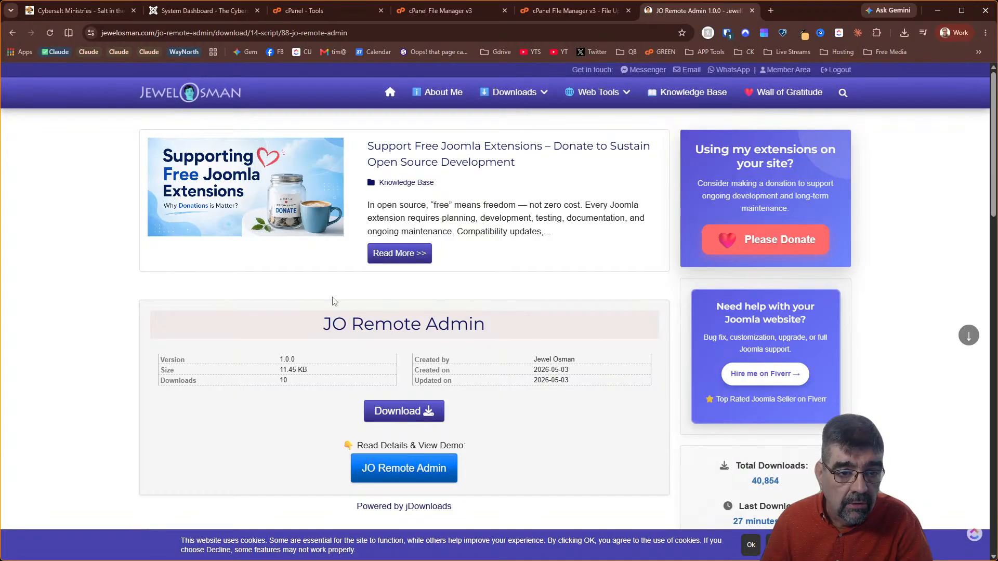
{"action": "left_click", "coordinate": [410, 415]}
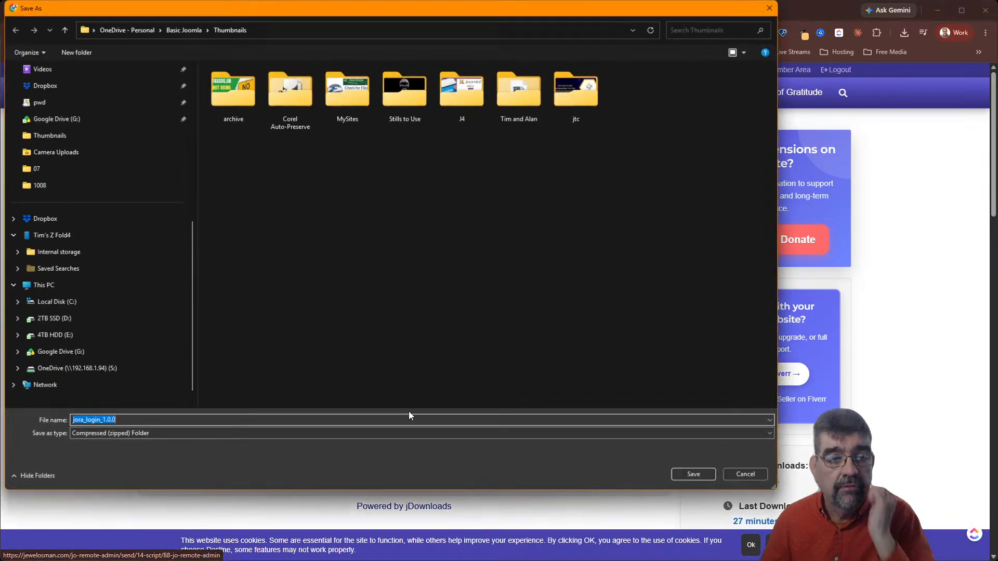
{"action": "left_click", "coordinate": [102, 202]}
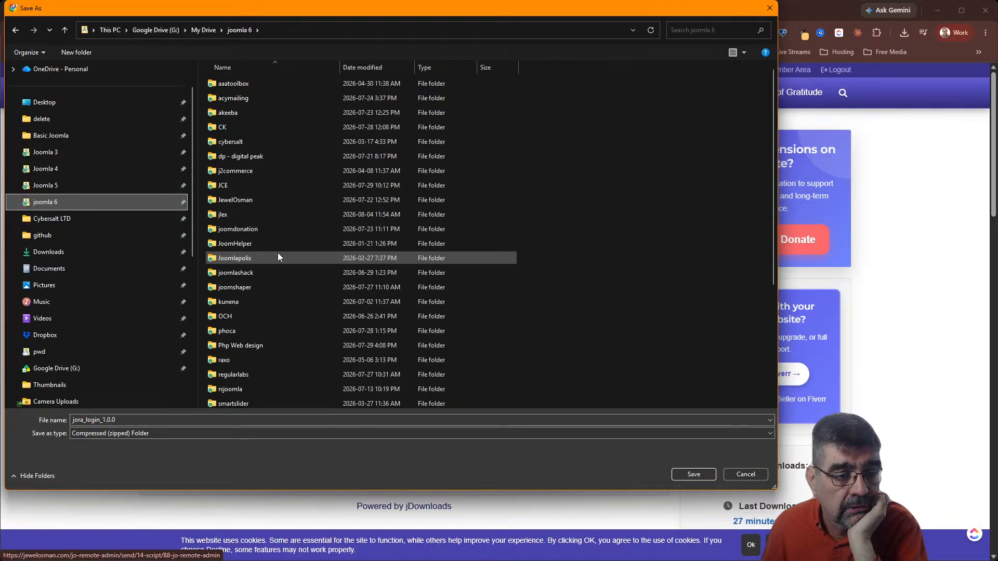
{"action": "double_click", "coordinate": [266, 201]}
{"action": "left_click", "coordinate": [694, 474]}
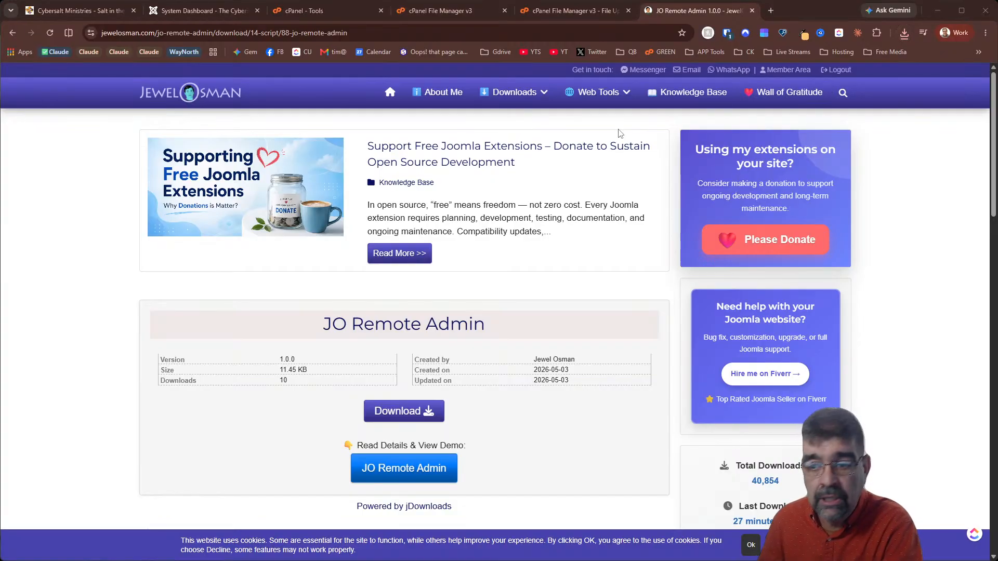
Copy the jora_login PHP file out of jora_login_1.0.0.zip into the JewelOsman folder
{"action": "left_click_drag", "start_coordinate": [997, 143], "coordinate": [554, 38]}
{"action": "left_click_drag", "start_coordinate": [987, 295], "coordinate": [919, 278]}
{"action": "right_click", "coordinate": [202, 121]}
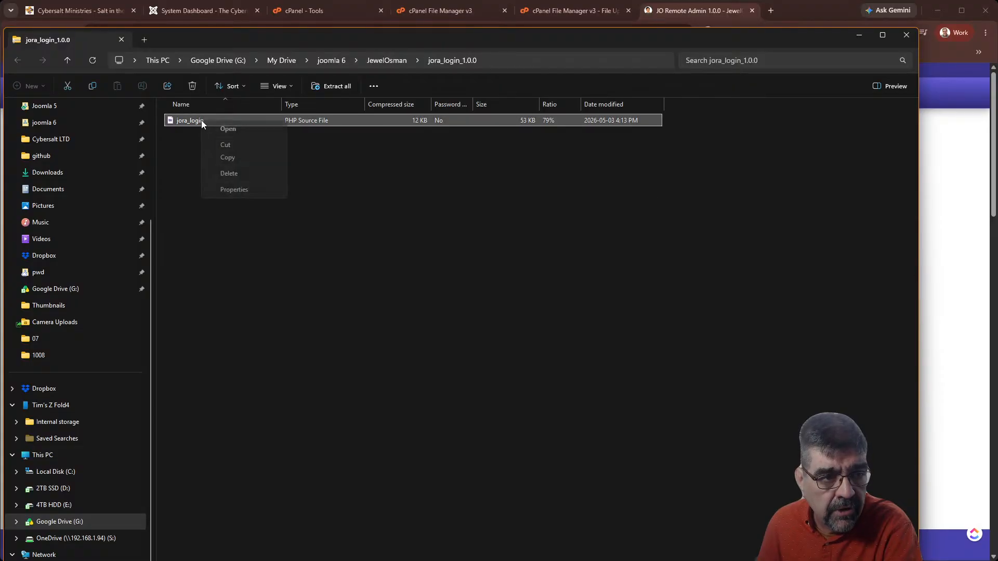
{"action": "left_click", "coordinate": [219, 157]}
{"action": "left_click", "coordinate": [383, 61]}
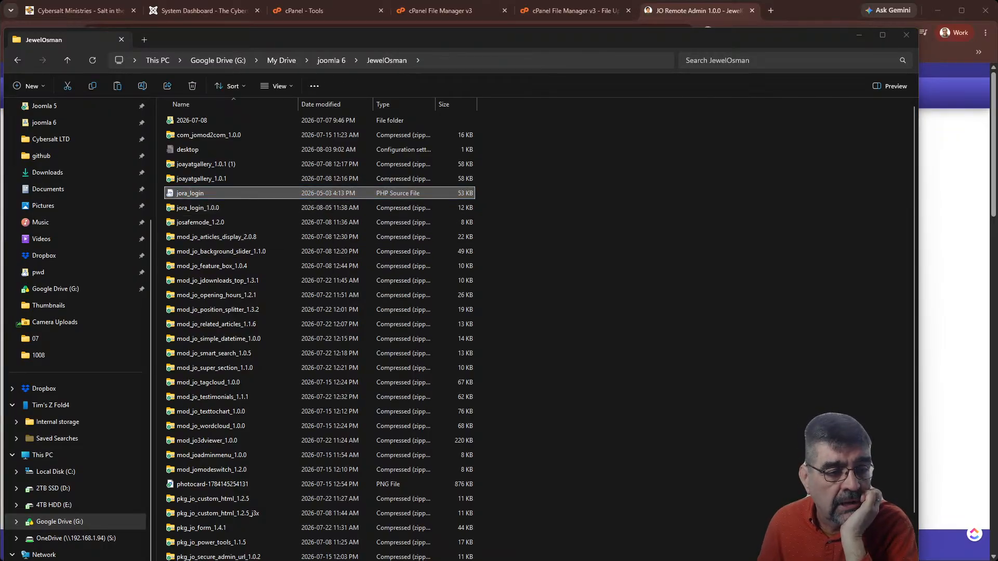
{"action": "left_click", "coordinate": [178, 194]}
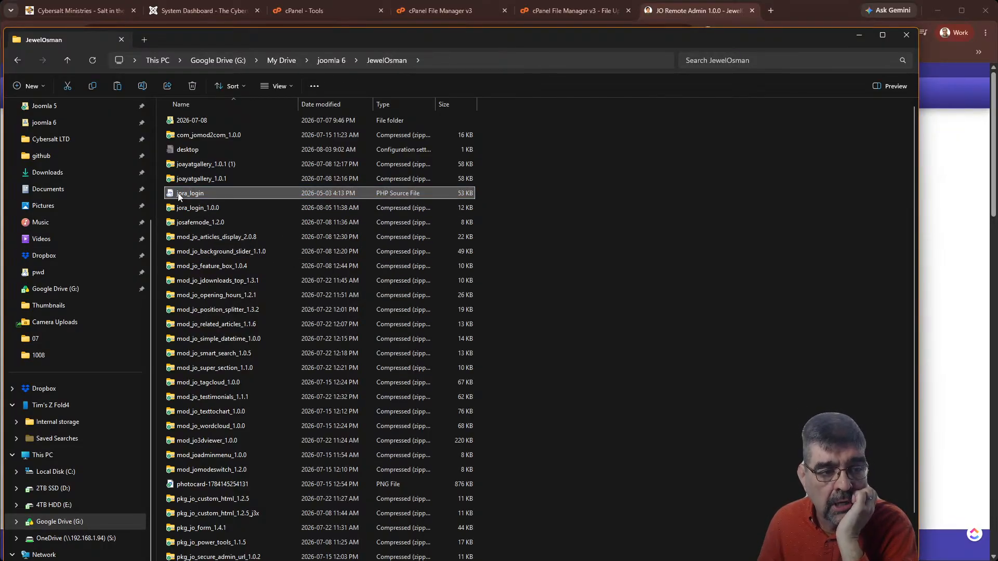
Upload jora_login.php from joomla 6 > JewelOsman into public_html
{"action": "left_click", "coordinate": [553, 14]}
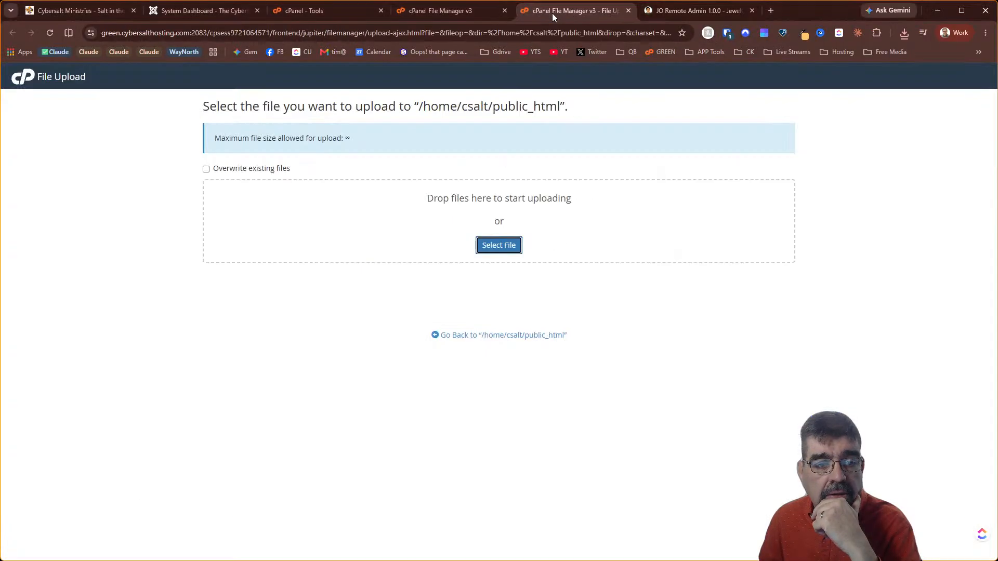
{"action": "left_click", "coordinate": [499, 245]}
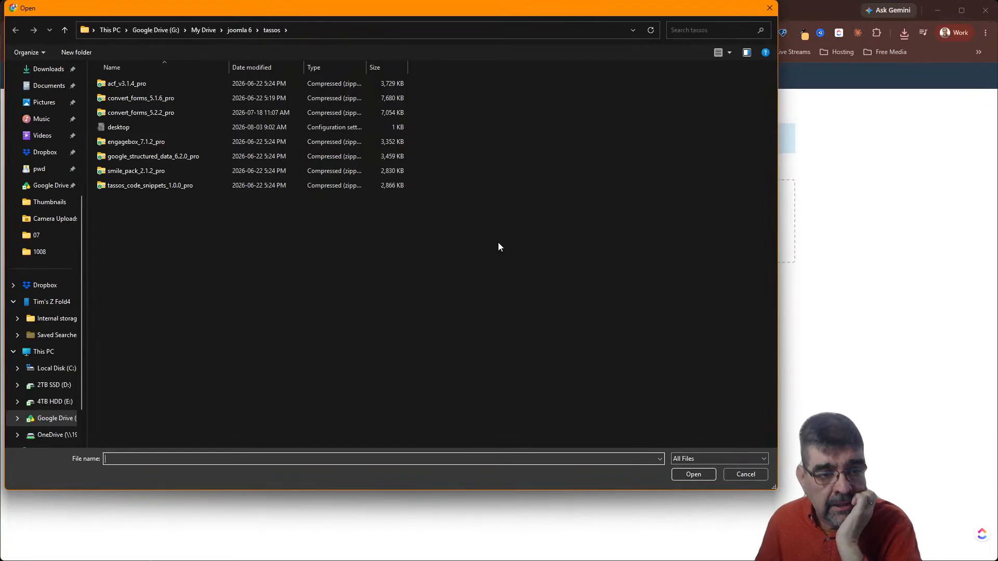
{"action": "left_click", "coordinate": [231, 33]}
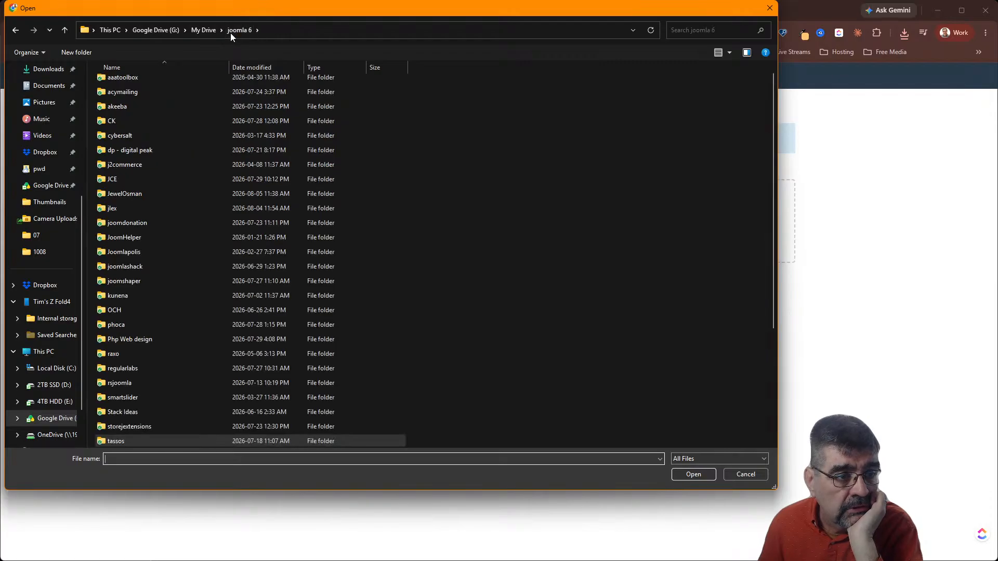
{"action": "left_click", "coordinate": [149, 195]}
{"action": "double_click", "coordinate": [148, 194]}
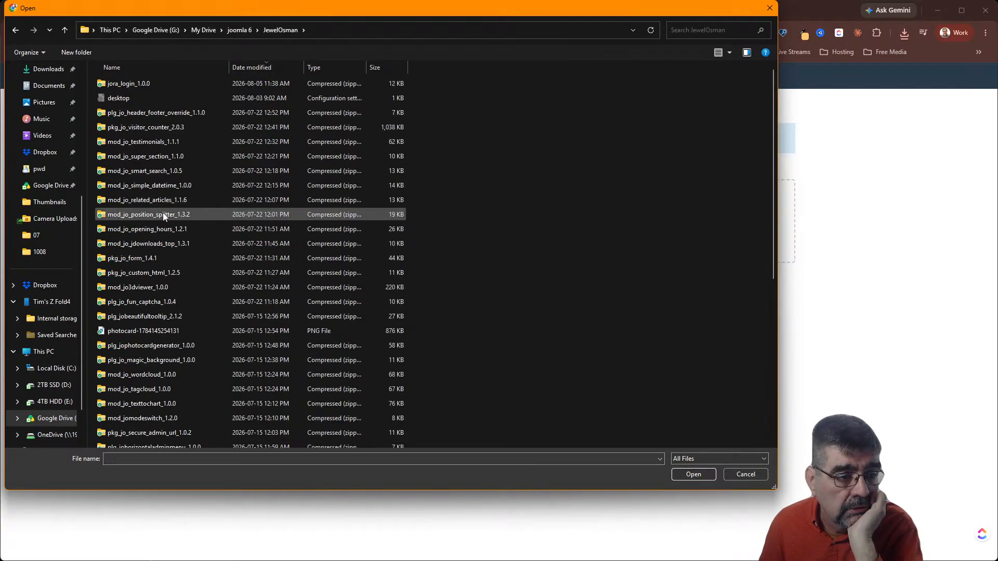
{"action": "scroll", "coordinate": [168, 240], "scroll_direction": "down", "scroll_amount": 3}
{"action": "left_click", "coordinate": [115, 429]}
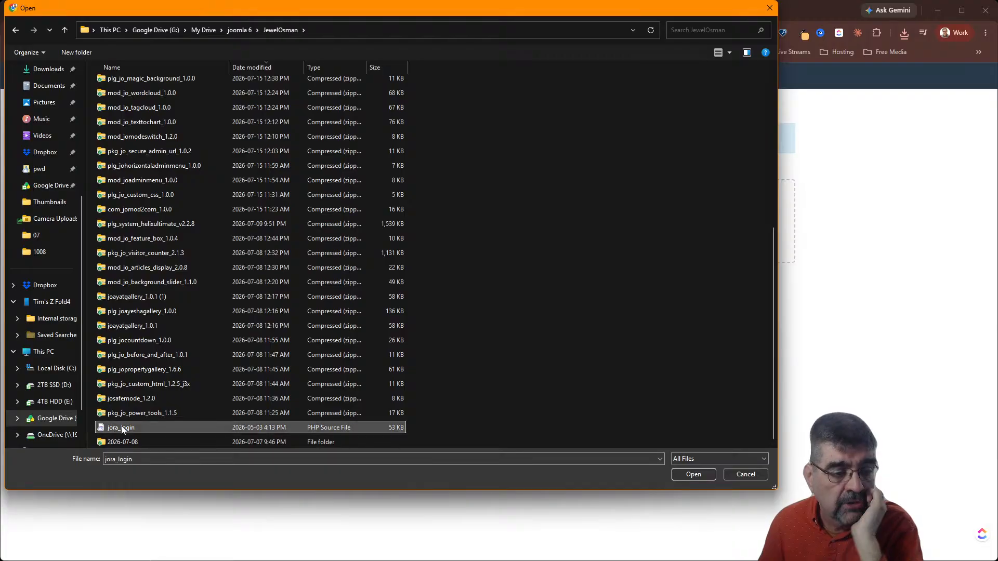
{"action": "left_click", "coordinate": [692, 476]}
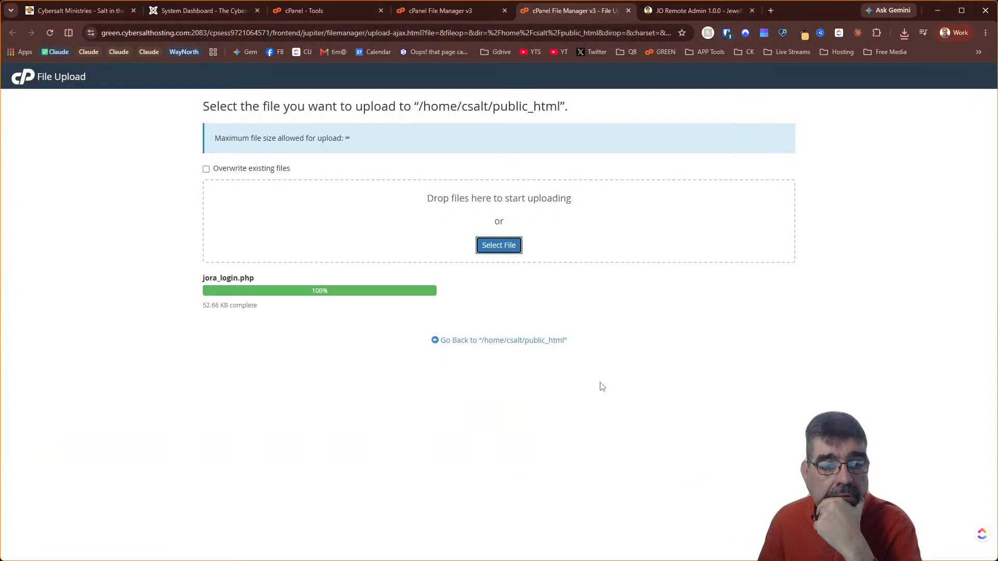
Locate the uploaded jora_login.php in the public_html listing and select its name for renaming
{"action": "left_click", "coordinate": [520, 339]}
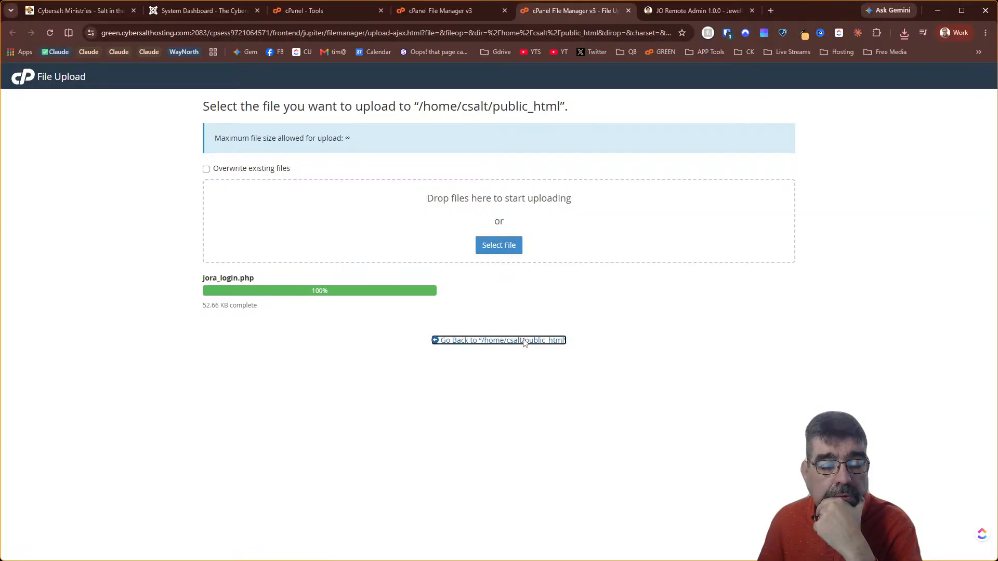
{"action": "scroll", "coordinate": [422, 308], "scroll_direction": "down", "scroll_amount": 5}
{"action": "scroll", "coordinate": [422, 308], "scroll_direction": "down", "scroll_amount": 10}
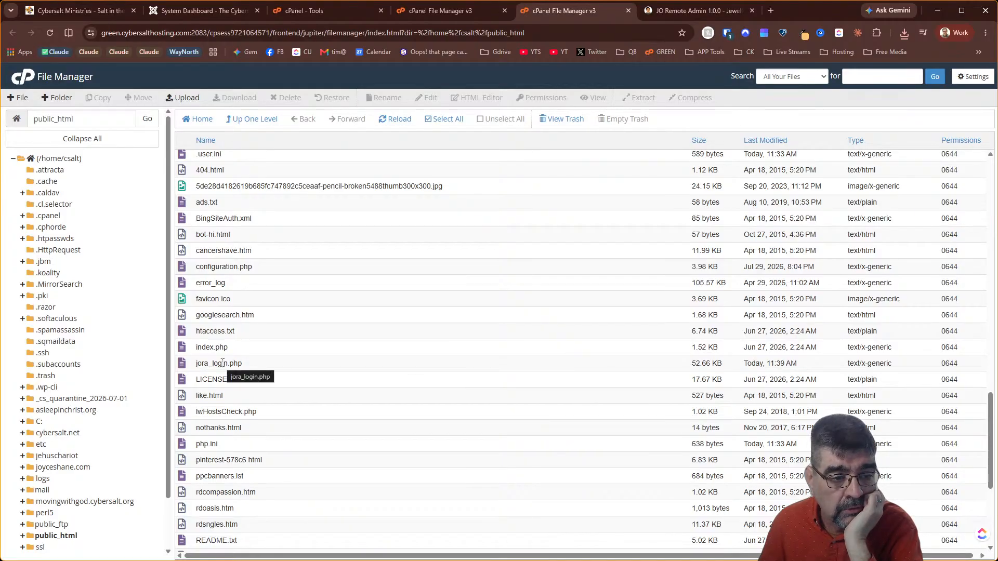
{"action": "left_click", "coordinate": [199, 366]}
{"action": "left_click", "coordinate": [198, 365]}
{"action": "left_click_drag", "start_coordinate": [261, 364], "coordinate": [198, 363]}
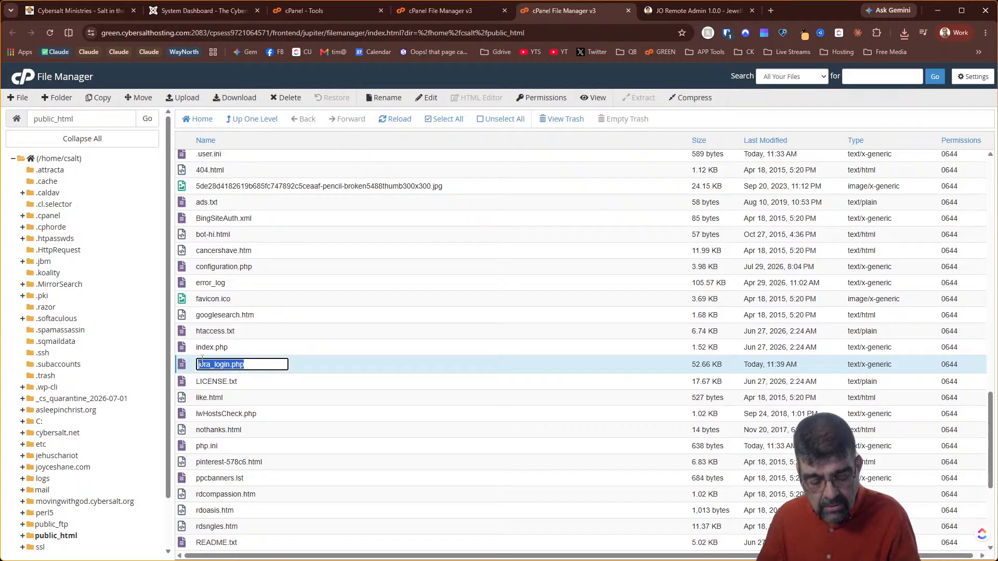
{"action": "left_click", "coordinate": [185, 12]}
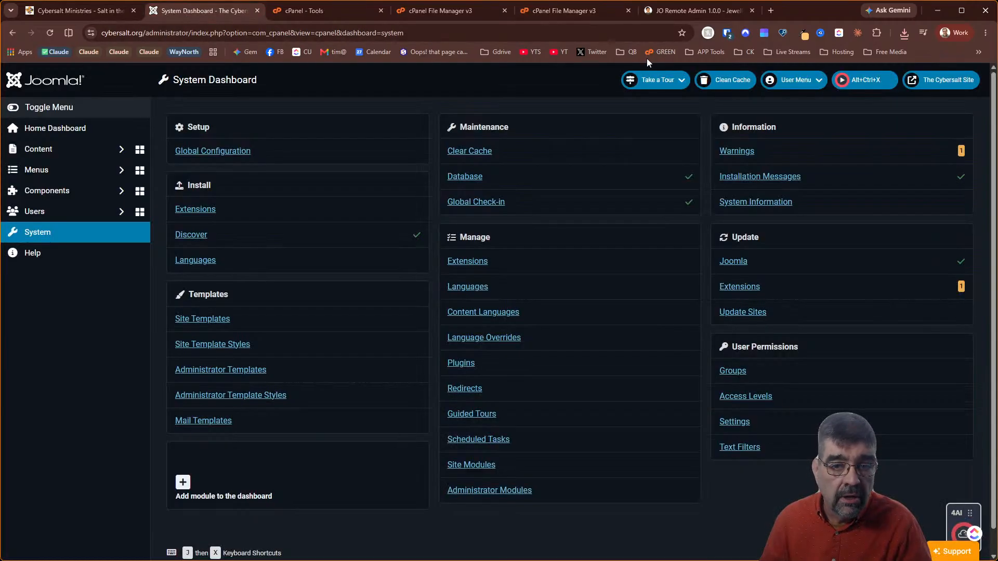
Open cybersalt.org/jora_login.php in a new tab
{"action": "left_click", "coordinate": [923, 85]}
{"action": "left_click", "coordinate": [226, 36]}
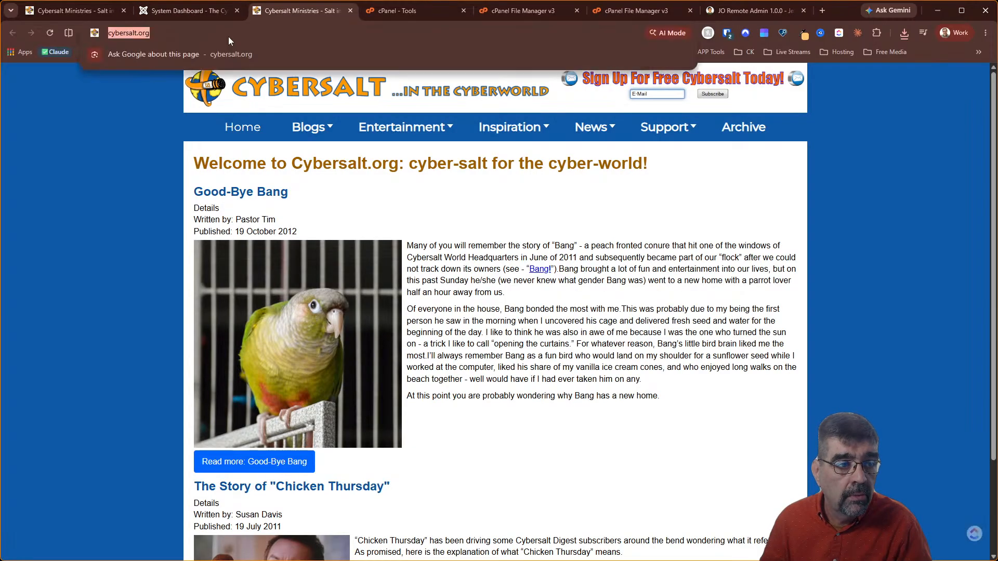
{"action": "left_click", "coordinate": [229, 36]}
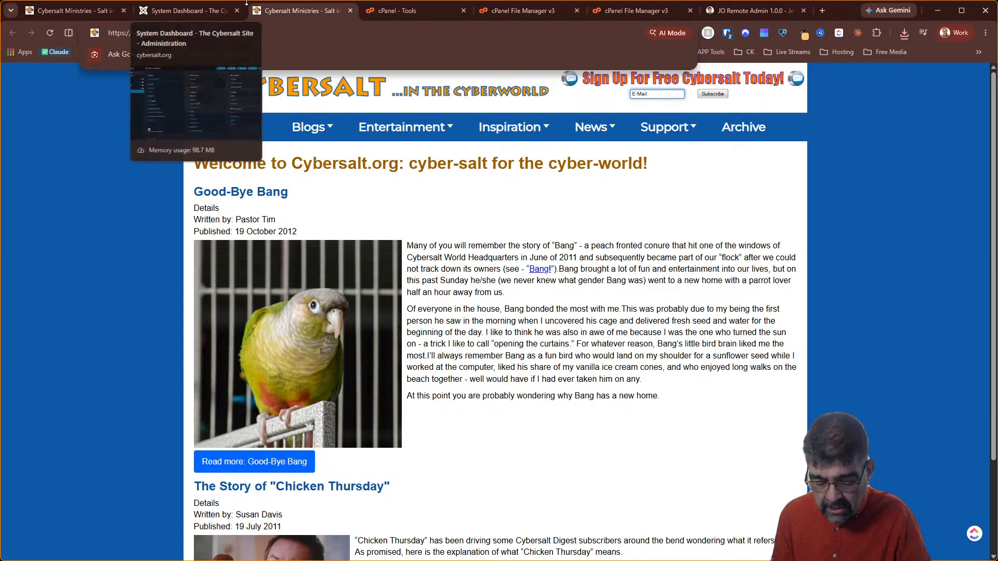
{"action": "type", "text": "/"}
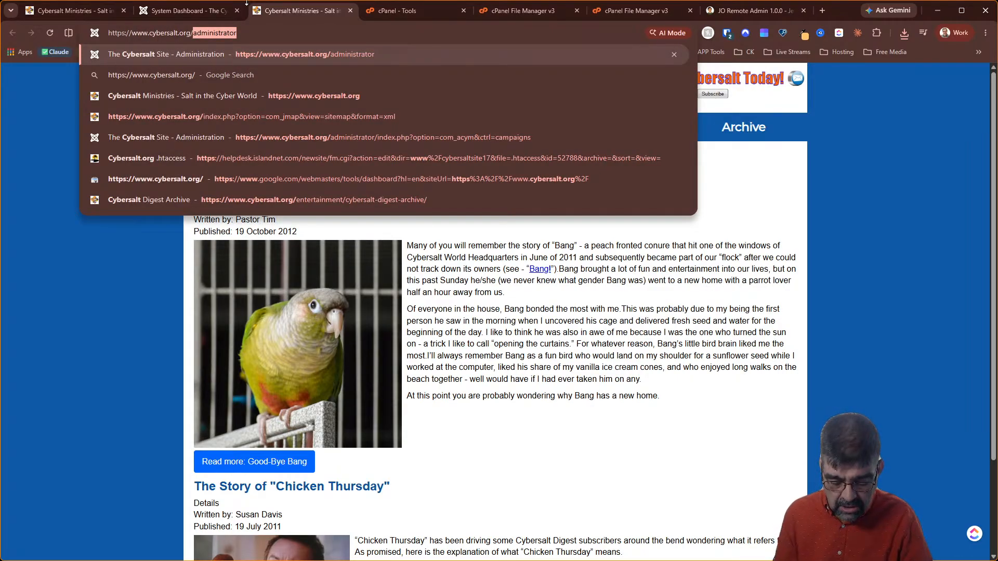
{"action": "type", "text": "jora_login.php"}
{"action": "key", "text": "Return"}
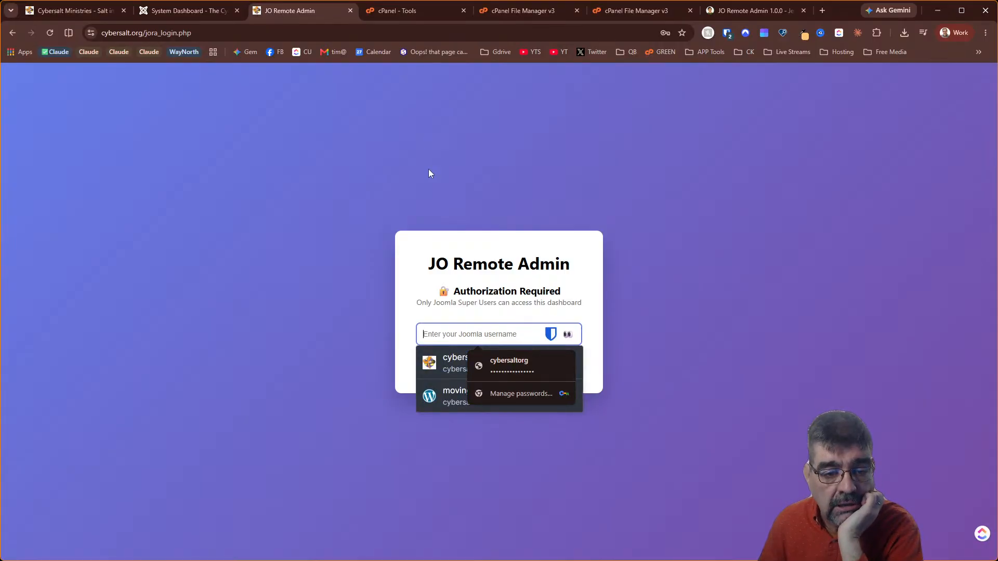
Try filling and submitting the username from the browser's saved login suggestions
{"action": "left_click", "coordinate": [457, 373]}
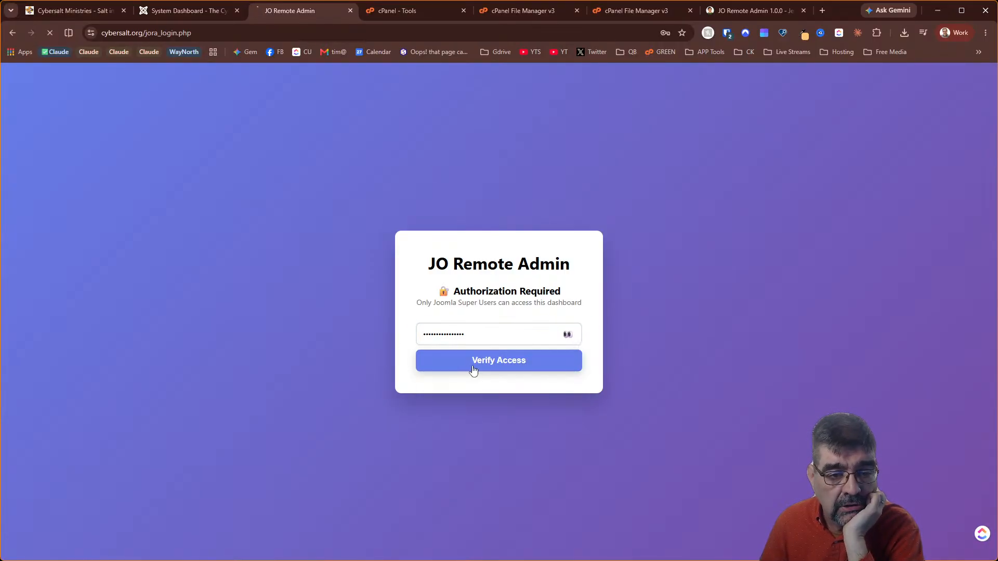
{"action": "left_click", "coordinate": [473, 369]}
{"action": "left_click", "coordinate": [453, 329]}
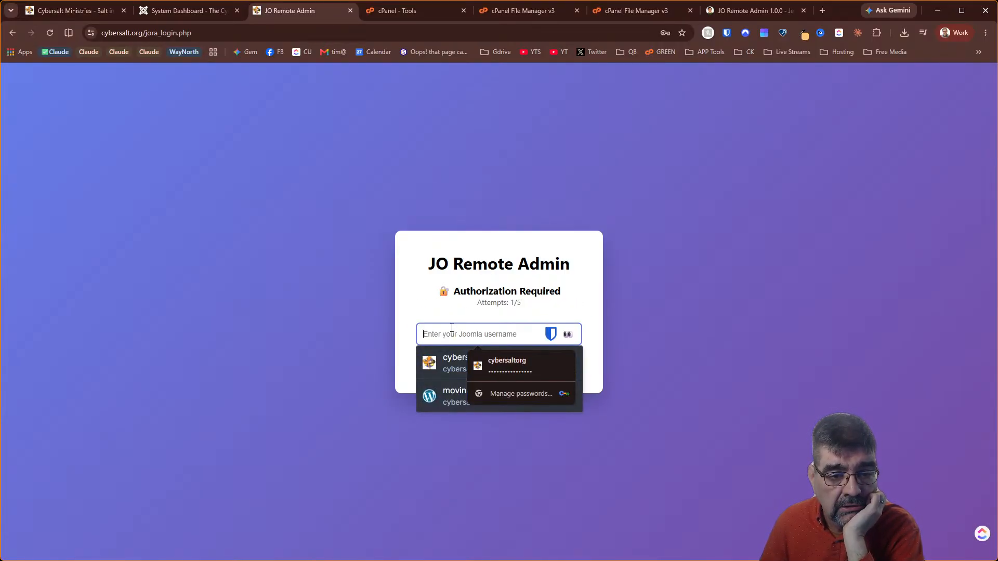
{"action": "left_click", "coordinate": [457, 366]}
{"action": "left_click", "coordinate": [481, 374]}
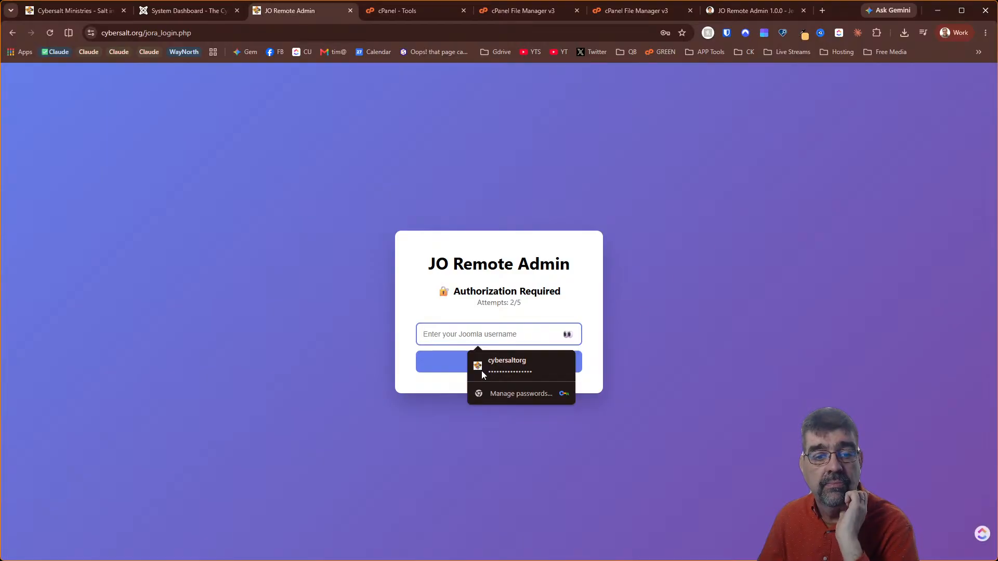
{"action": "left_click", "coordinate": [455, 336]}
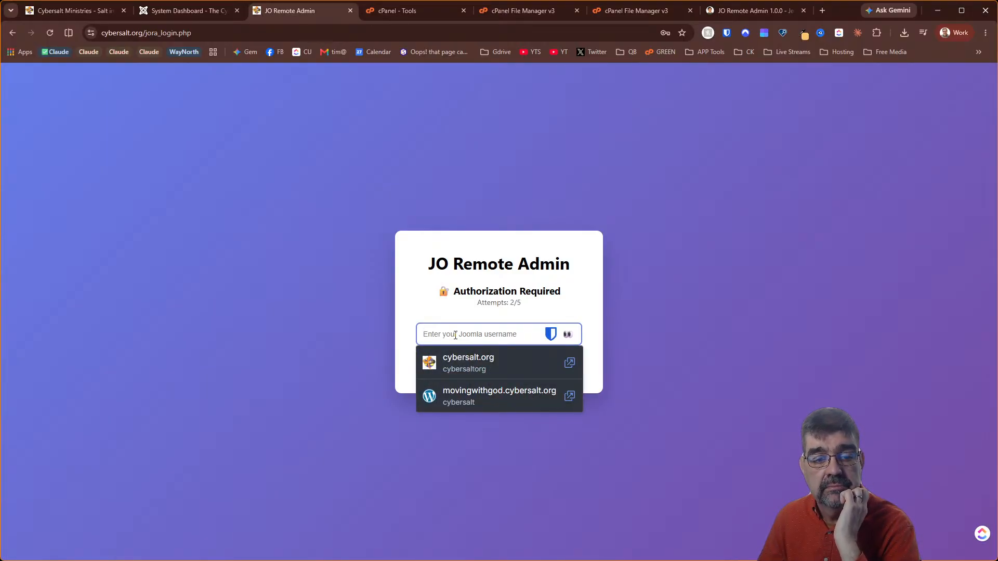
{"action": "left_click", "coordinate": [457, 370]}
{"action": "left_click", "coordinate": [461, 372]}
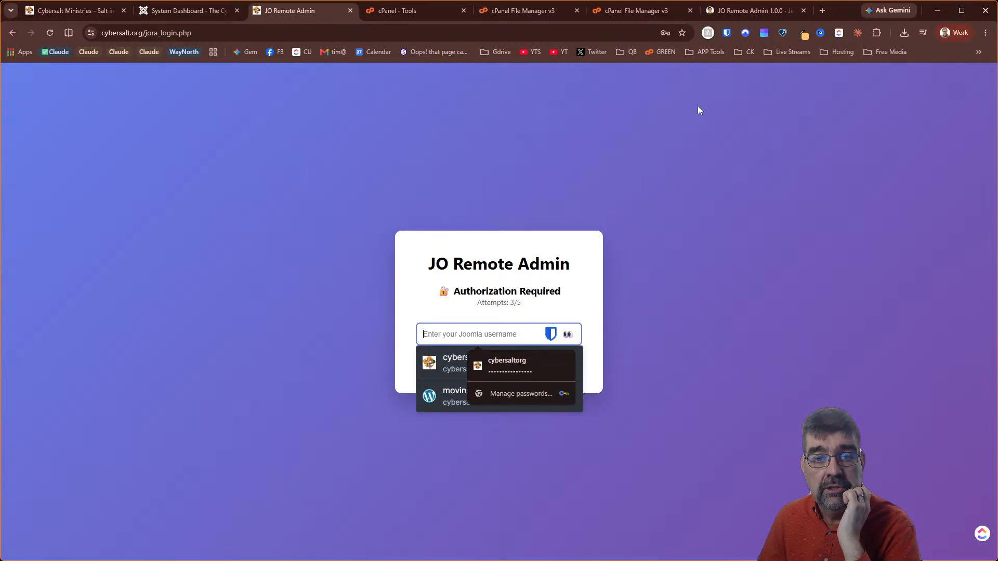
Fill the cybersalt.org username from the password manager vault and submit it for verification
{"action": "left_click", "coordinate": [731, 33]}
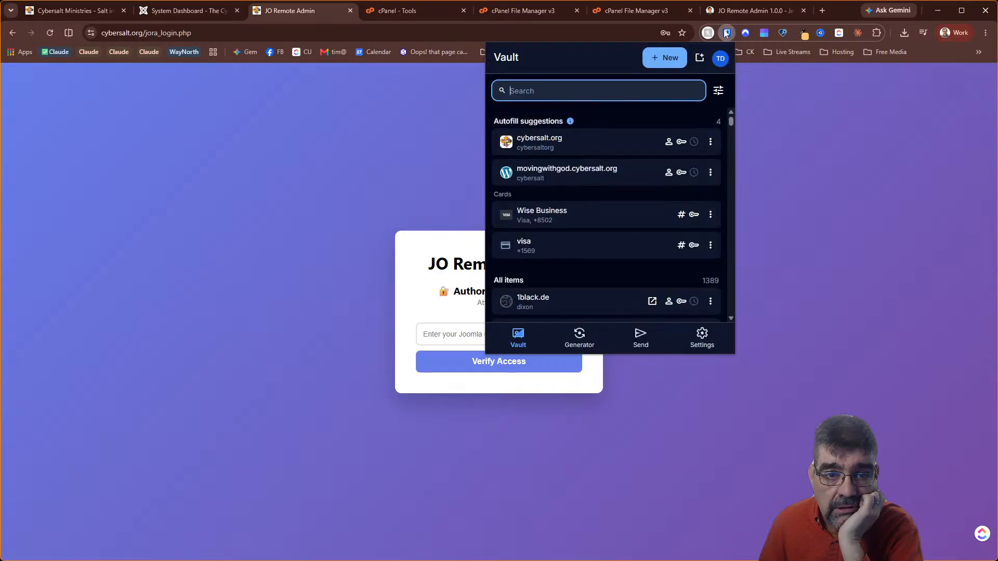
{"action": "left_click", "coordinate": [669, 143]}
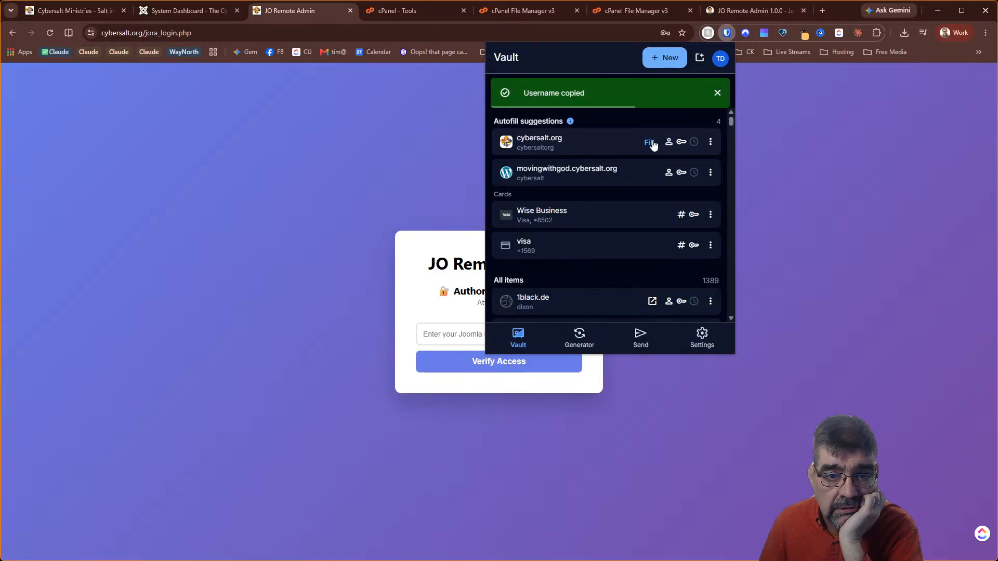
{"action": "left_click", "coordinate": [651, 143]}
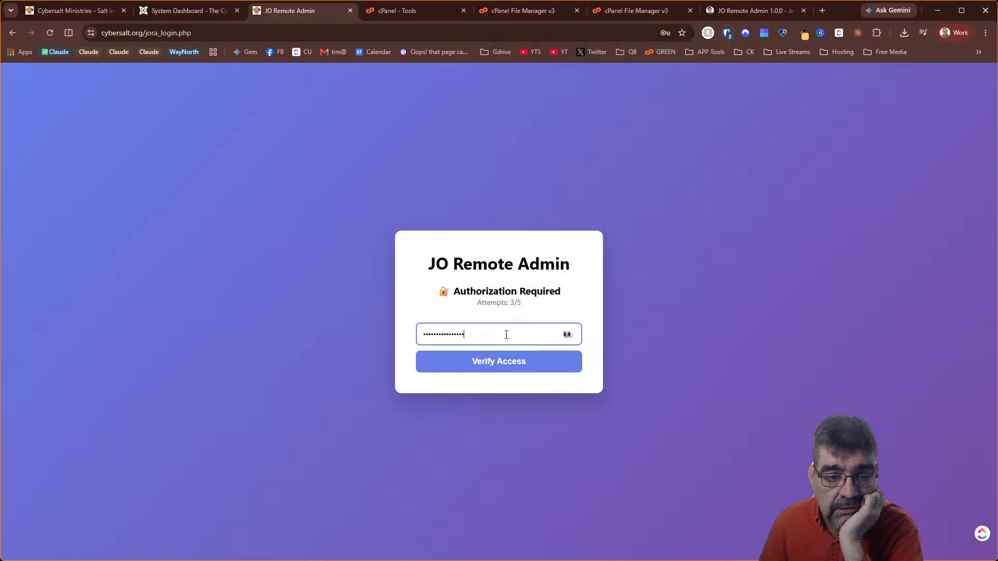
{"action": "left_click", "coordinate": [496, 361]}
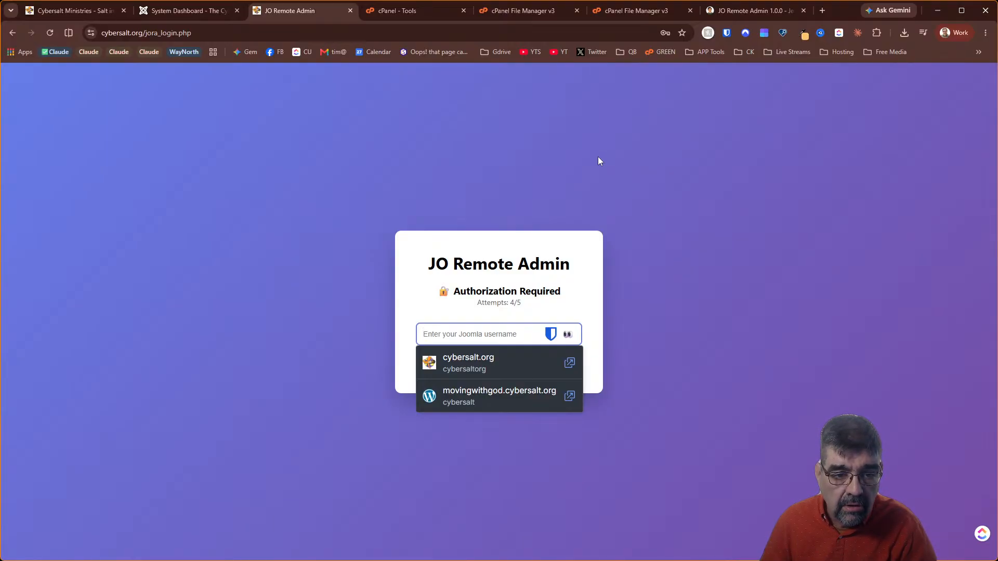
{"action": "type", "text": "••••••••••"}
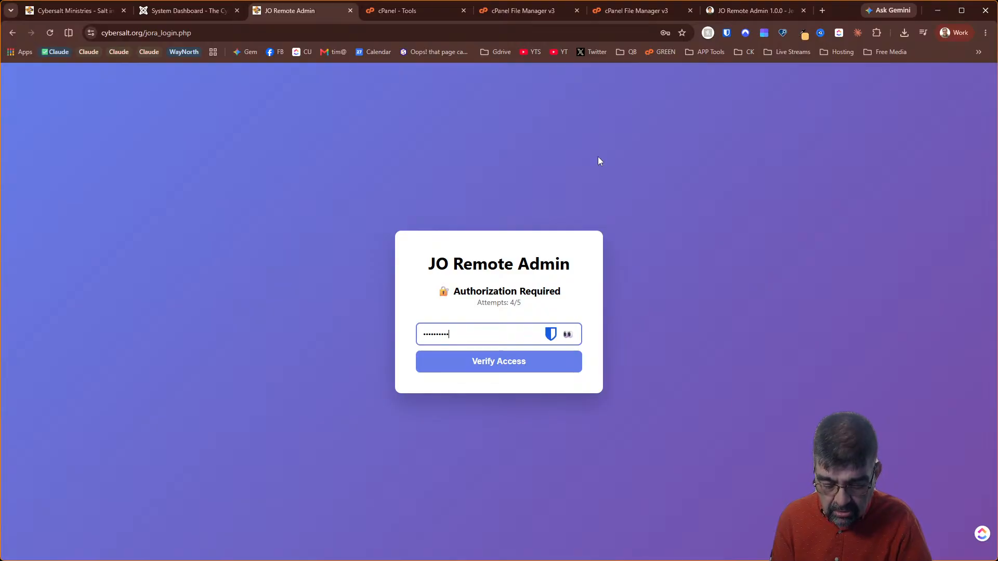
{"action": "type", "text": "••"}
{"action": "key", "text": "Return"}
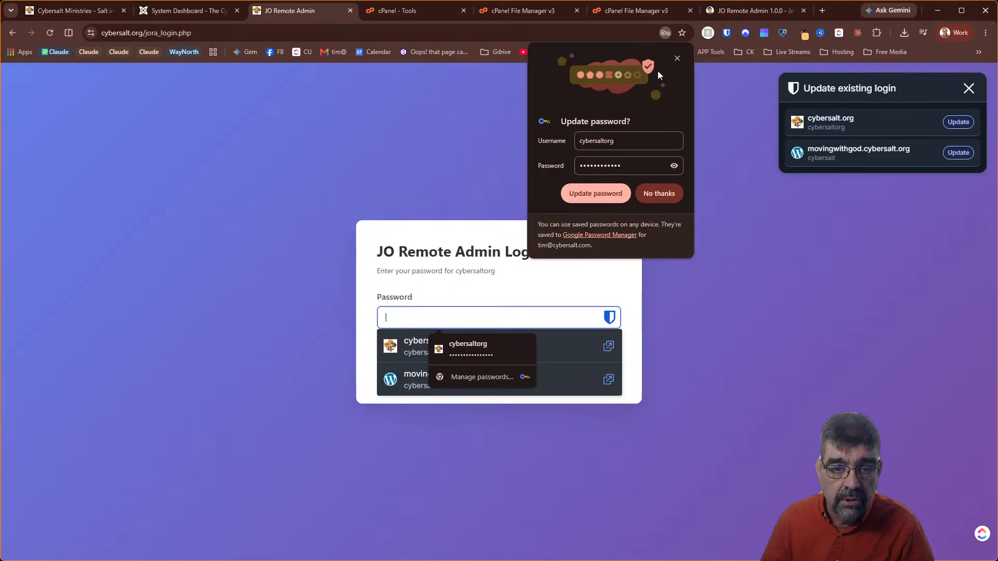
Paste the saved password from the vault and log in to the JO Remote Admin dashboard
{"action": "left_click", "coordinate": [668, 196]}
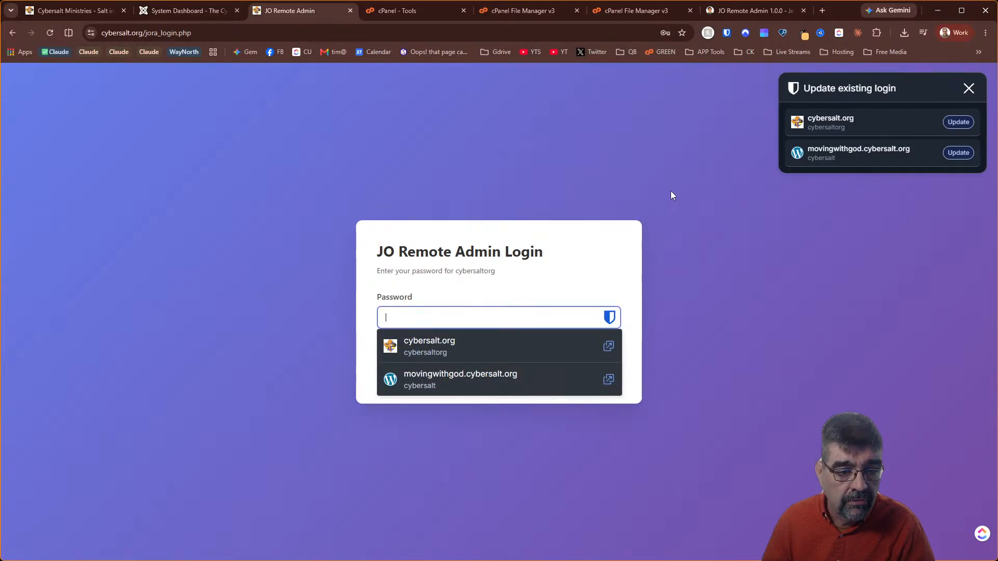
{"action": "left_click", "coordinate": [727, 34]}
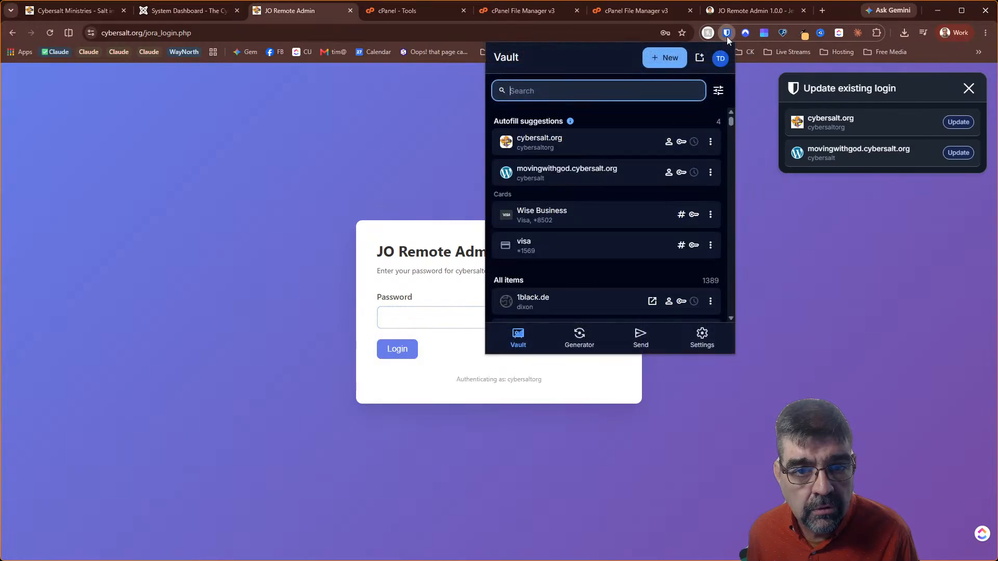
{"action": "left_click", "coordinate": [682, 142]}
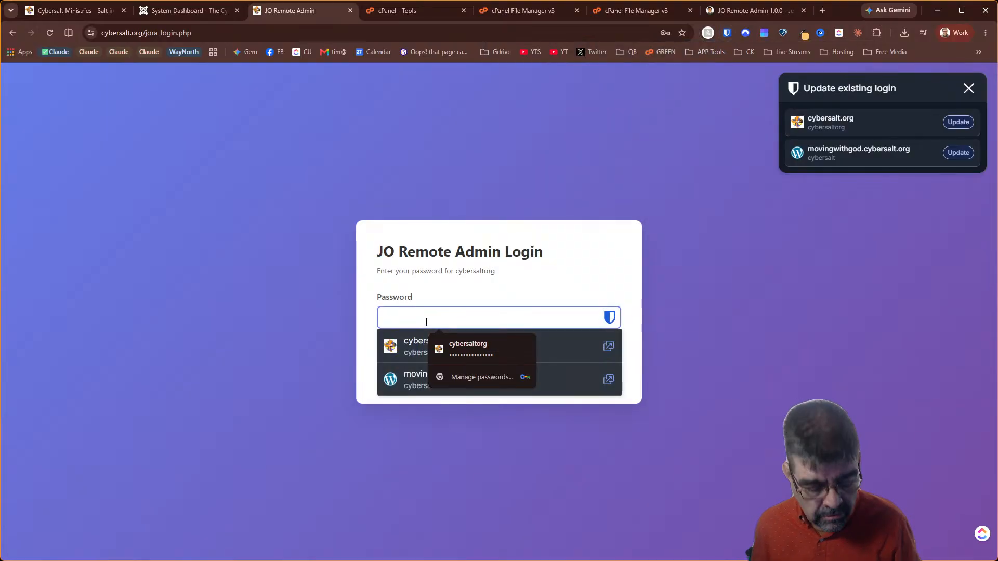
{"action": "key", "text": "ctrl+v"}
{"action": "left_click", "coordinate": [396, 349]}
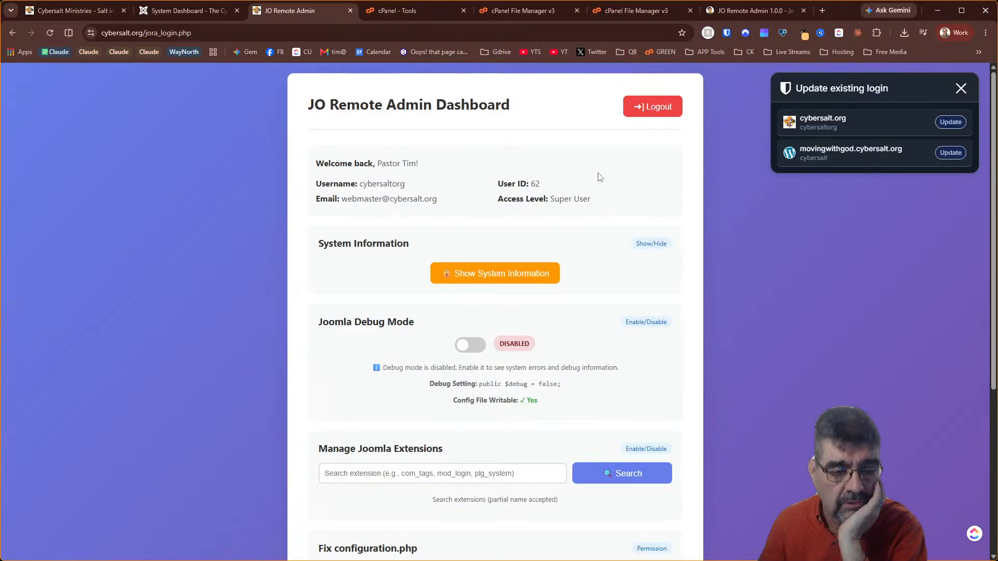
Turn Joomla debug on and search the installed extensions for 'behav'
{"action": "left_click", "coordinate": [464, 346]}
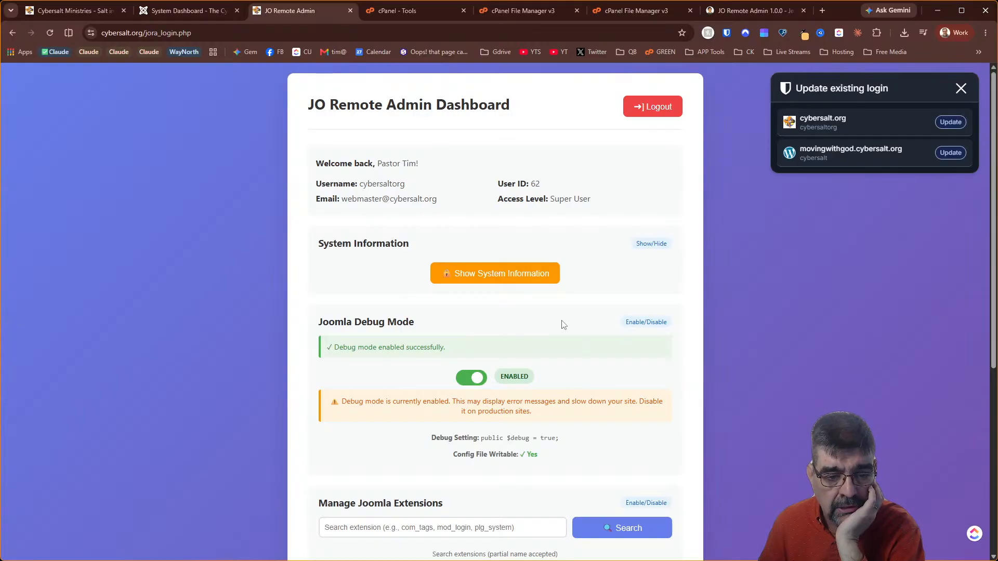
{"action": "scroll", "coordinate": [561, 325], "scroll_direction": "down", "scroll_amount": 2}
{"action": "left_click", "coordinate": [448, 406]}
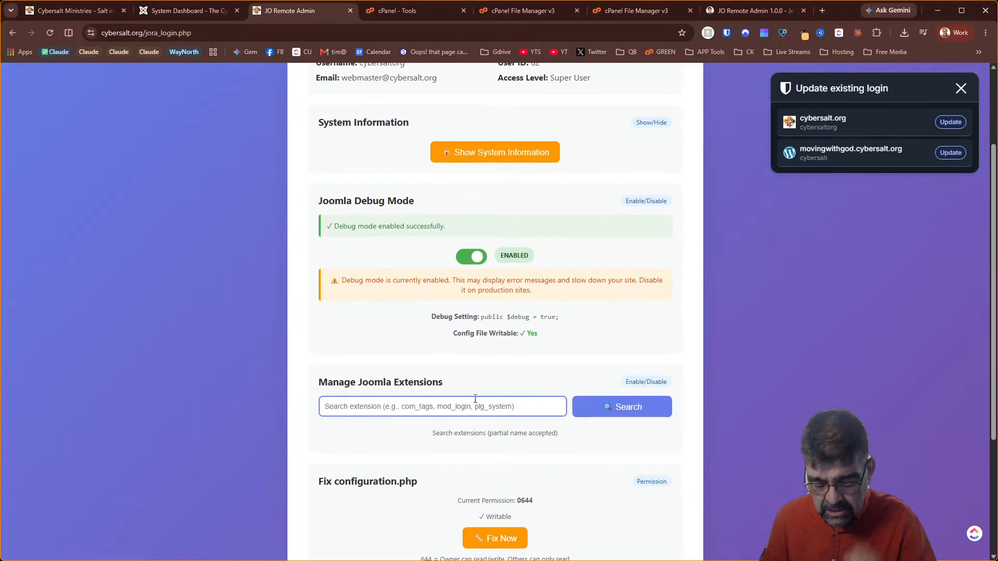
{"action": "type", "text": "b"}
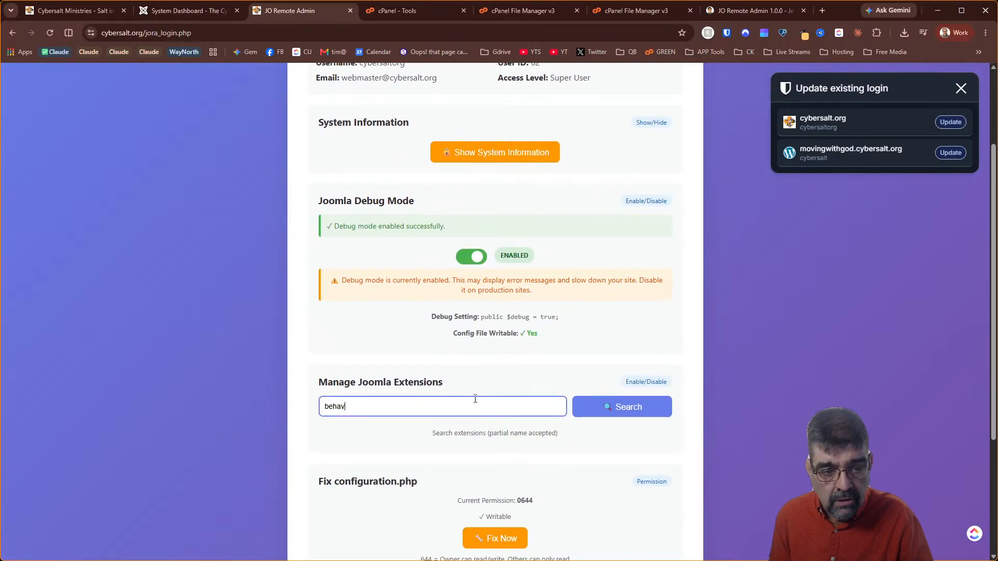
{"action": "type", "text": "ehav"}
{"action": "key", "text": "Return"}
Disable plg_behaviour_compat and reload the live Cybersalt.org home page
{"action": "scroll", "coordinate": [479, 364], "scroll_direction": "down", "scroll_amount": 5}
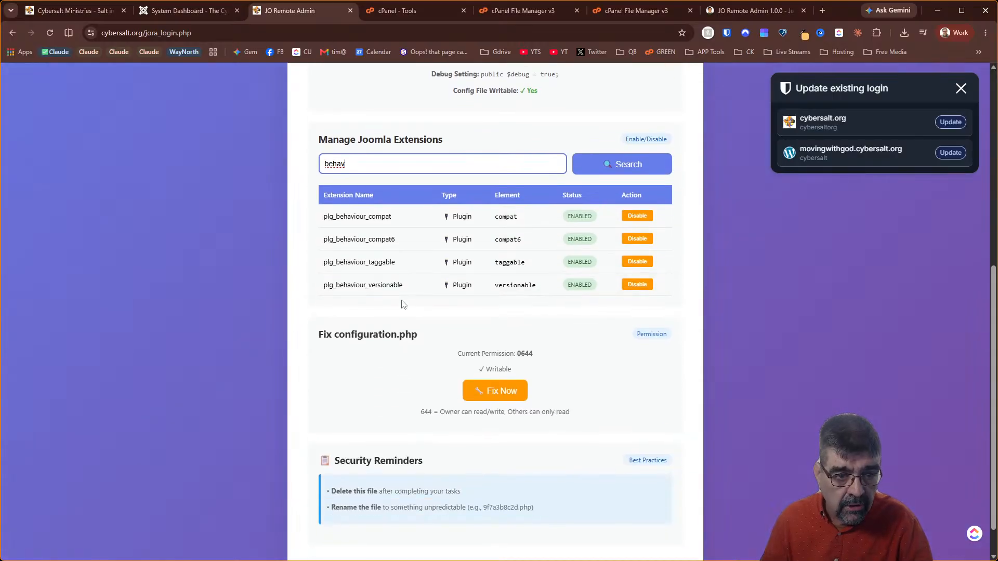
{"action": "mouse_move", "coordinate": [394, 242]}
{"action": "left_mouse_down"}
{"action": "mouse_move", "coordinate": [359, 242]}
{"action": "mouse_move", "coordinate": [380, 244]}
{"action": "left_mouse_up"}
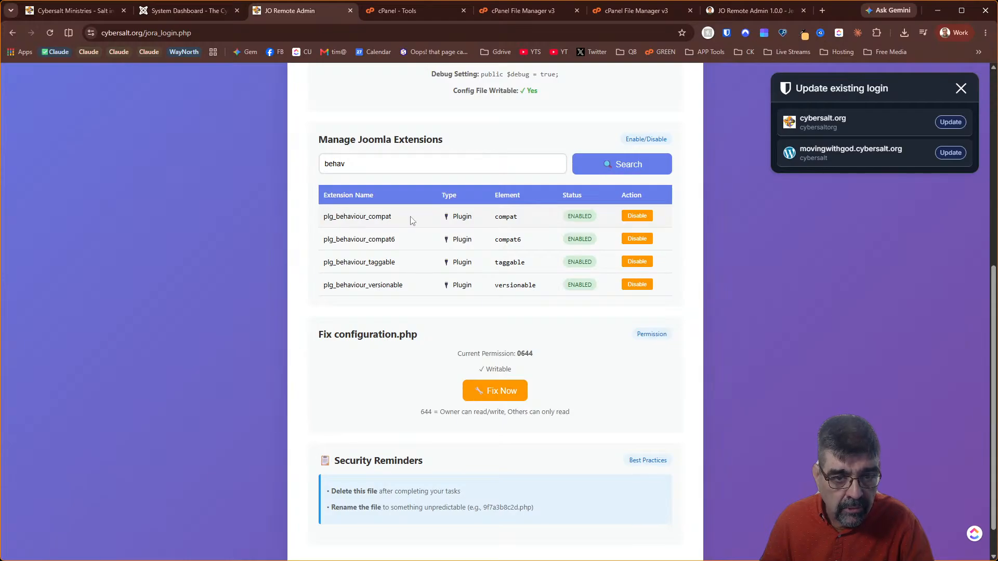
{"action": "left_click", "coordinate": [643, 218]}
{"action": "left_click", "coordinate": [536, 104]}
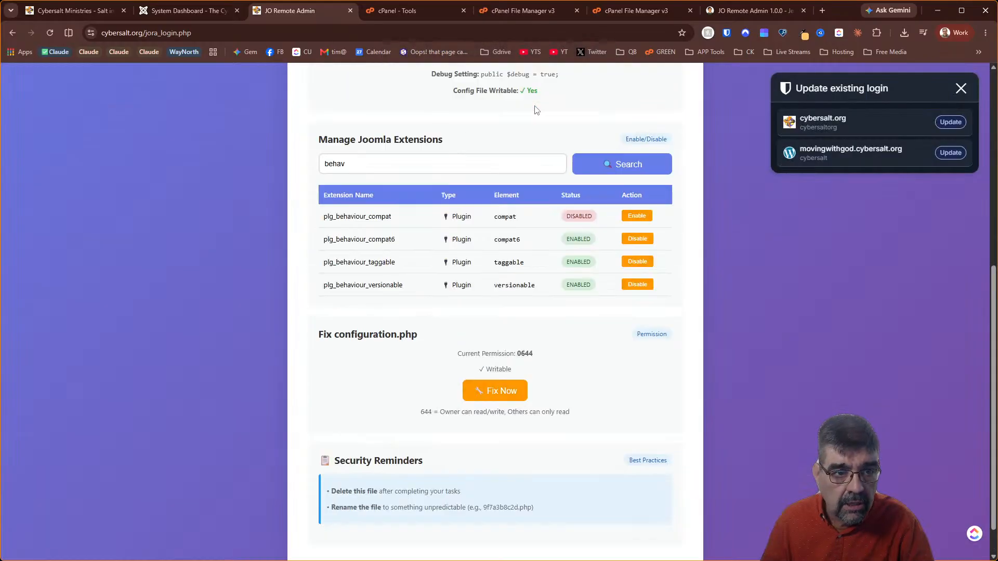
{"action": "left_click", "coordinate": [73, 11]}
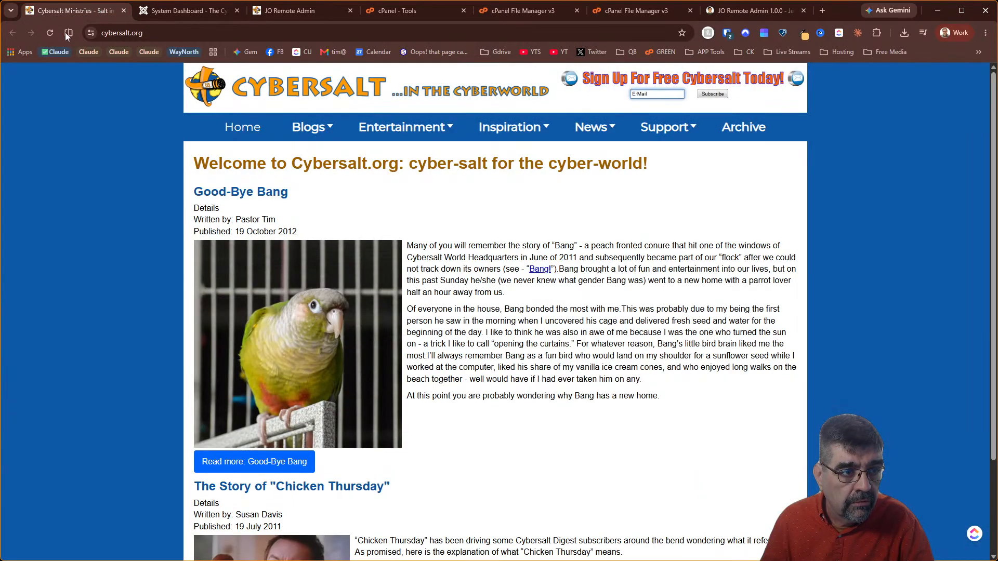
{"action": "left_click", "coordinate": [50, 32]}
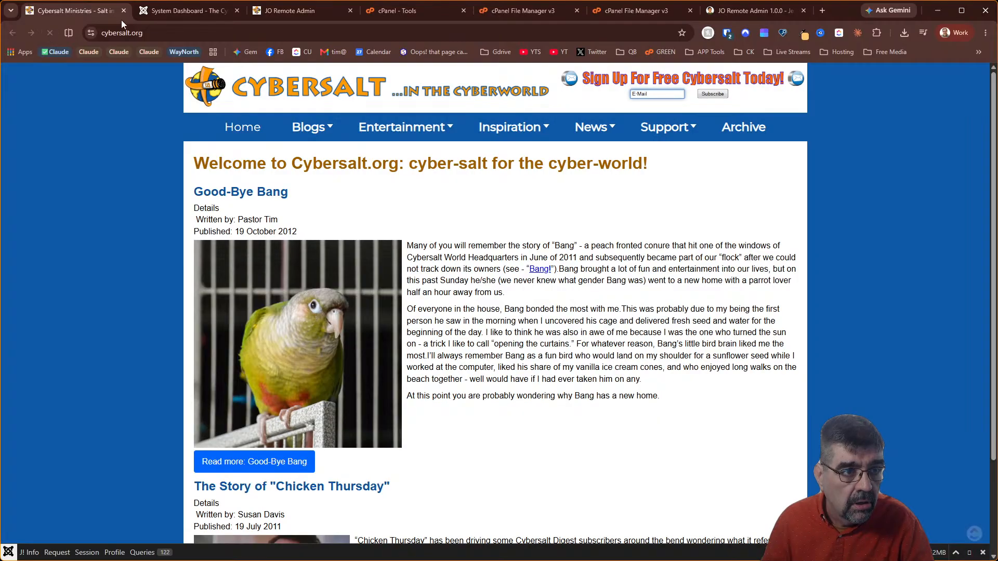
Open the 4AI, 4Analytics and AcyMailing component pages from the Components list
{"action": "left_click", "coordinate": [179, 12]}
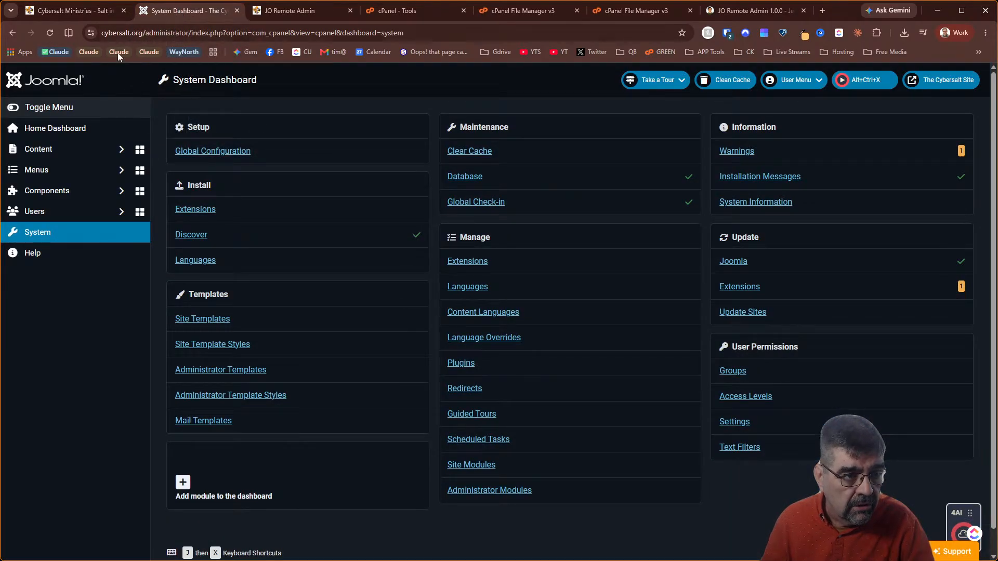
{"action": "left_click", "coordinate": [63, 196]}
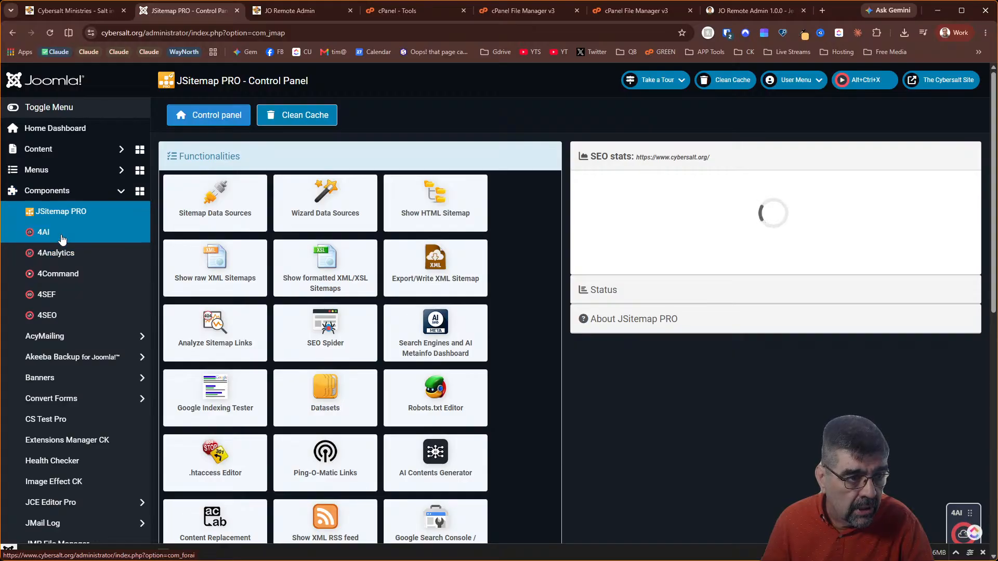
{"action": "left_click", "coordinate": [60, 237]}
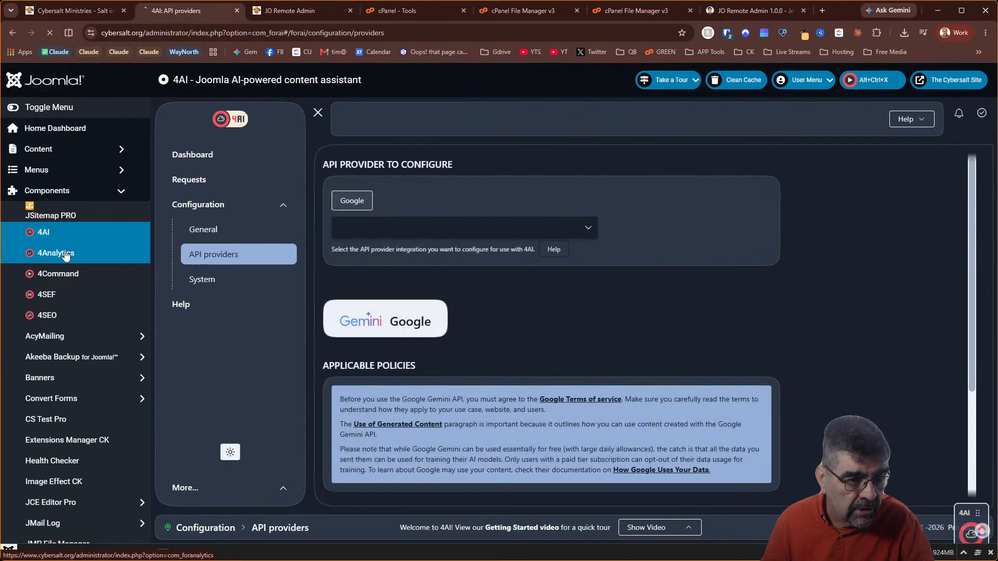
{"action": "left_click", "coordinate": [65, 253]}
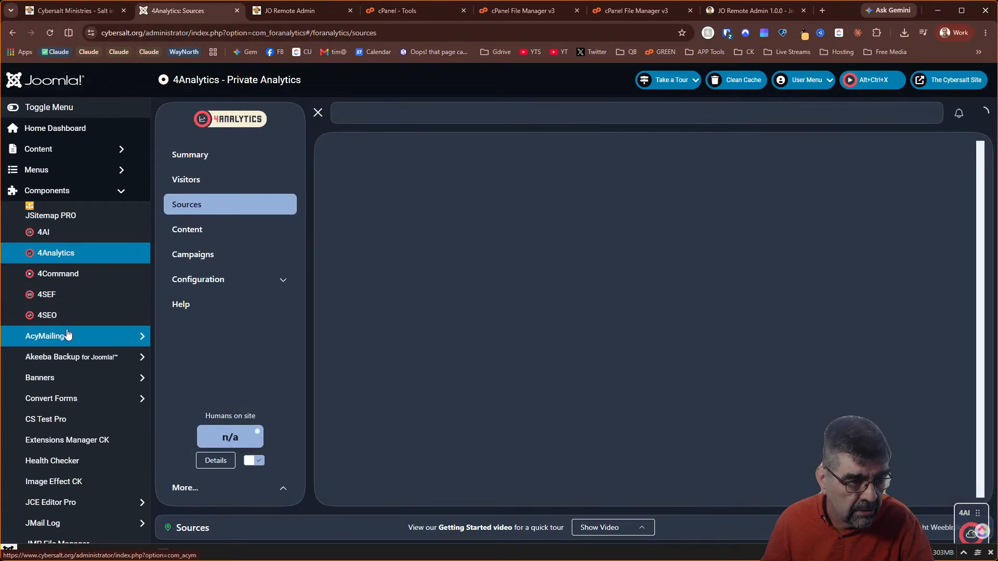
{"action": "left_click", "coordinate": [67, 335]}
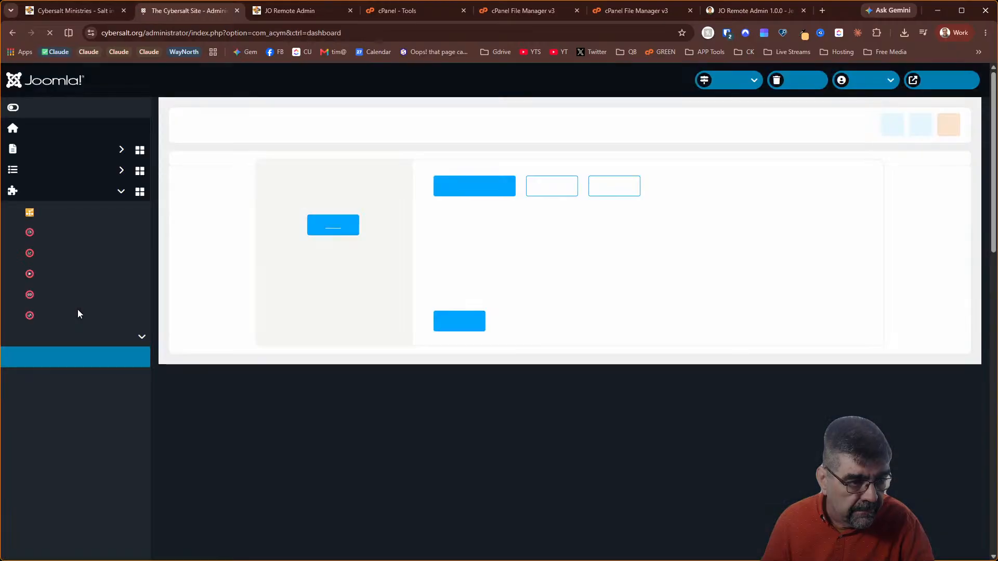
Look over the AcyMailing dashboard, then go back to the administrator Home Dashboard
{"action": "scroll", "coordinate": [78, 311], "scroll_direction": "down", "scroll_amount": 7}
{"action": "scroll", "coordinate": [77, 311], "scroll_direction": "down", "scroll_amount": 2}
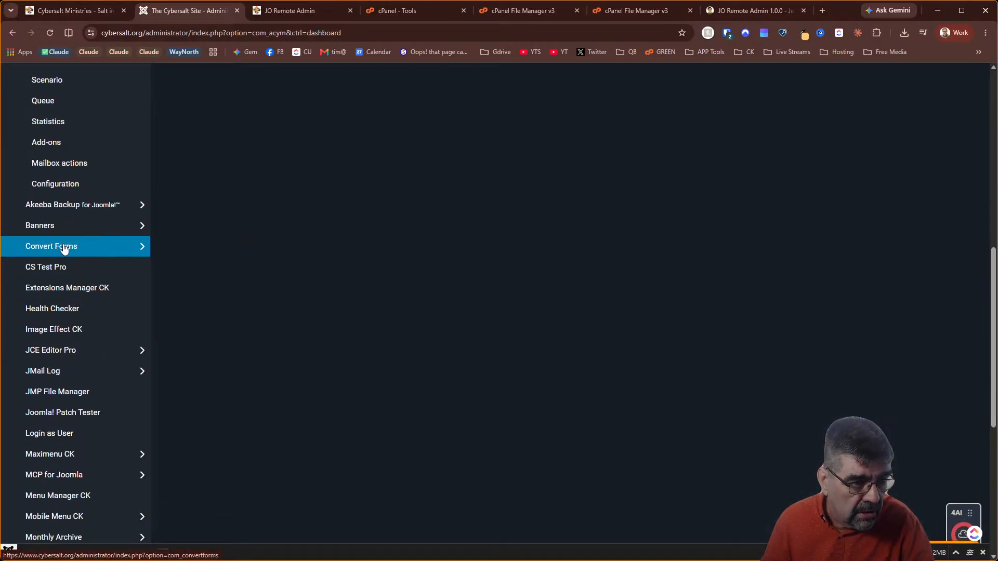
{"action": "scroll", "coordinate": [63, 268], "scroll_direction": "down", "scroll_amount": 9}
{"action": "scroll", "coordinate": [61, 261], "scroll_direction": "up", "scroll_amount": 5}
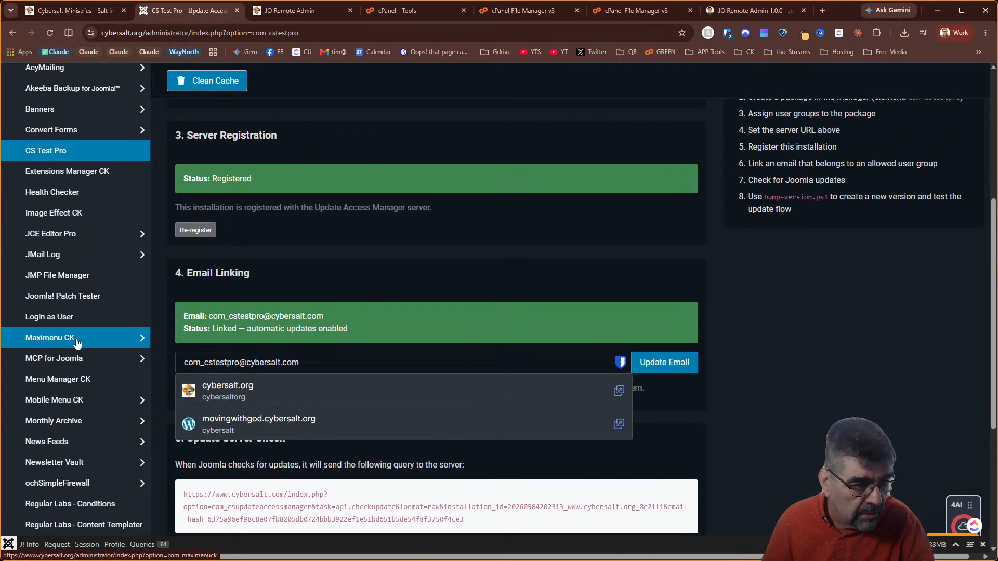
{"action": "scroll", "coordinate": [77, 335], "scroll_direction": "down", "scroll_amount": 5}
{"action": "scroll", "coordinate": [77, 336], "scroll_direction": "up", "scroll_amount": 3}
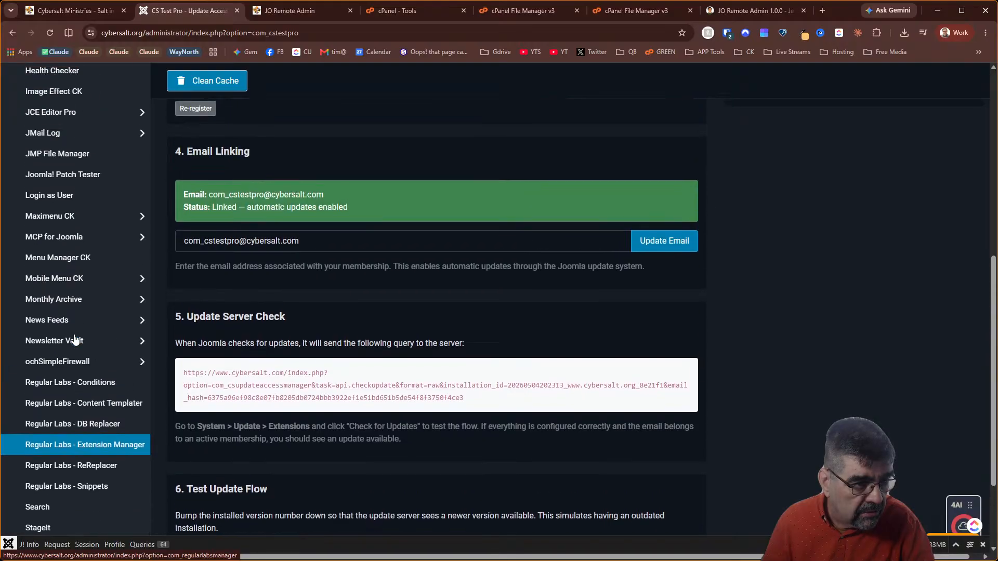
{"action": "scroll", "coordinate": [75, 339], "scroll_direction": "up", "scroll_amount": 8}
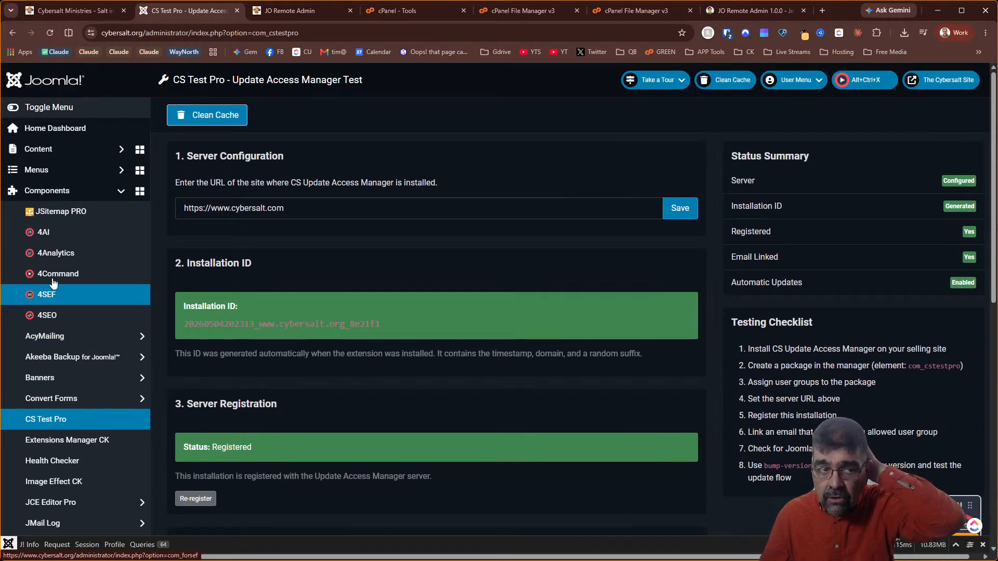
{"action": "left_click", "coordinate": [77, 127]}
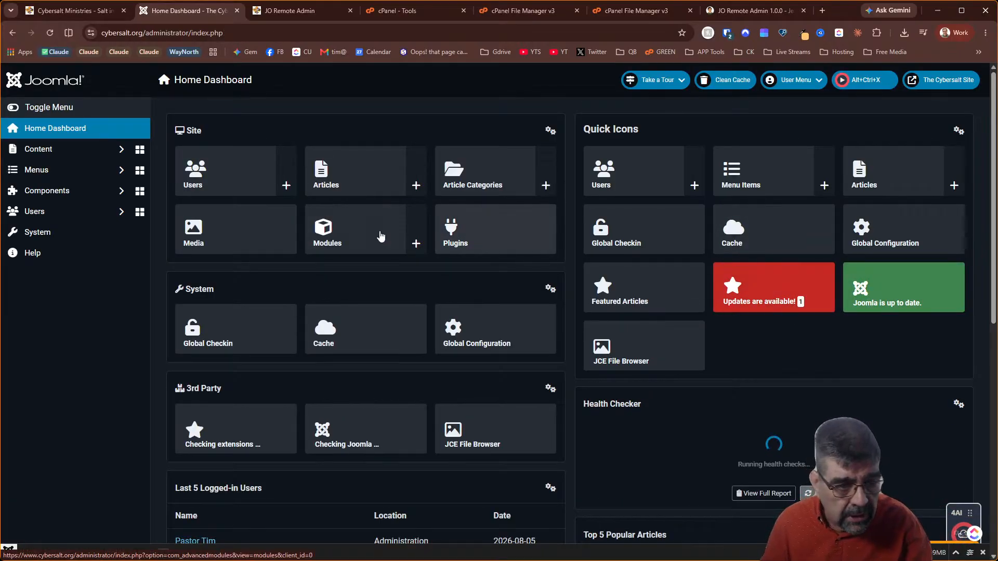
Set the Joomla Update channel to Joomla Next and save the options
{"action": "left_click", "coordinate": [53, 233]}
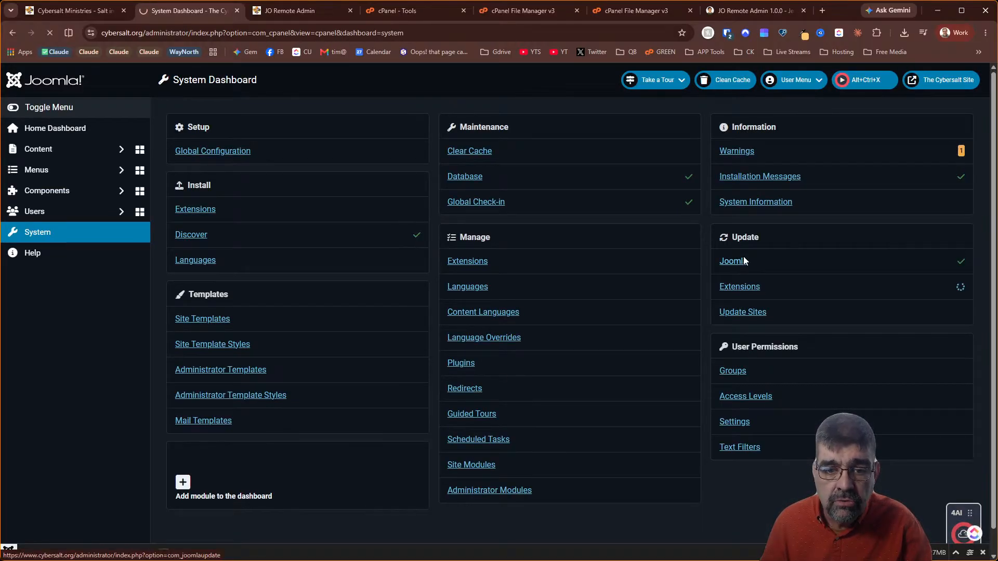
{"action": "left_click", "coordinate": [744, 260]}
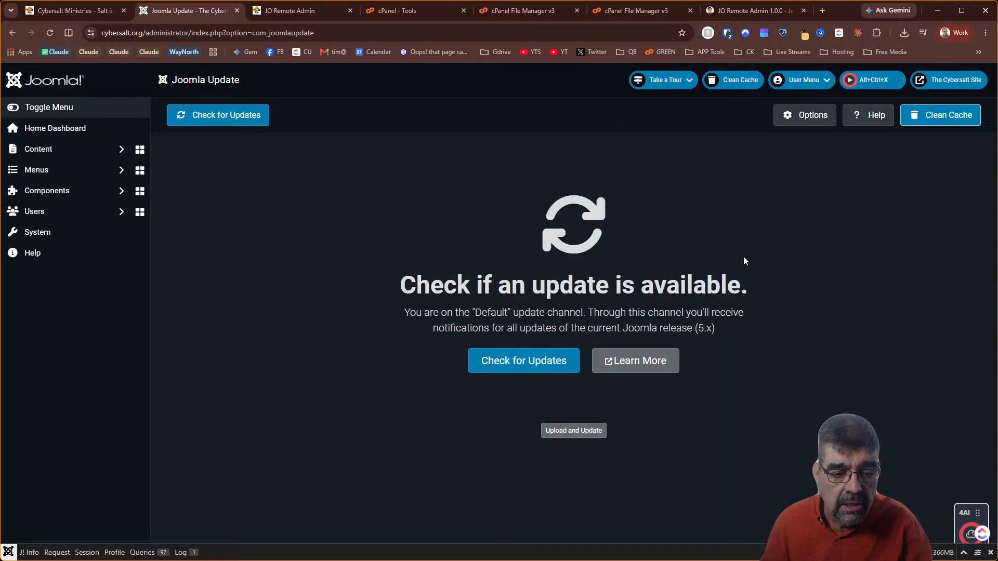
{"action": "left_click", "coordinate": [809, 110]}
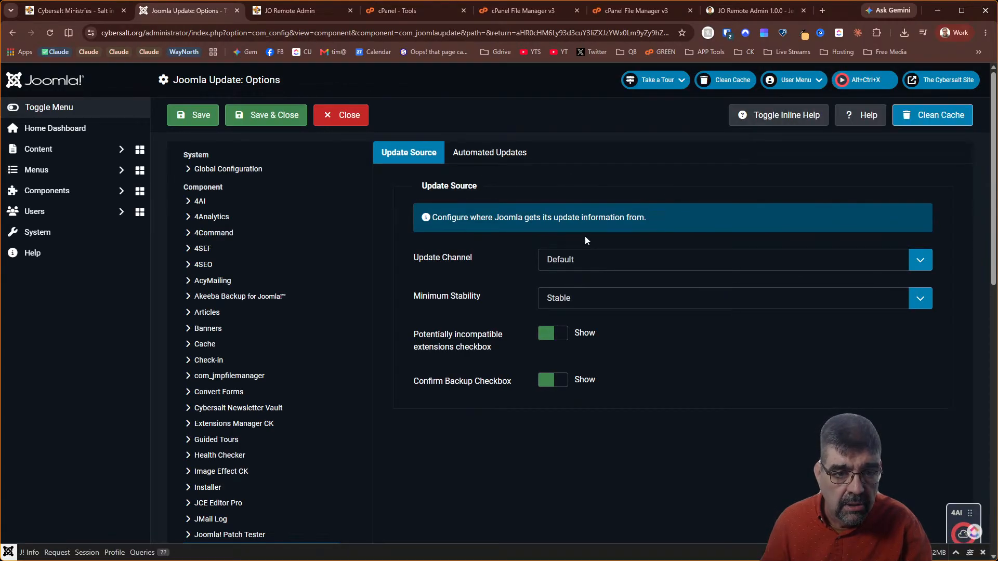
{"action": "left_click", "coordinate": [583, 260]}
{"action": "left_click", "coordinate": [585, 291]}
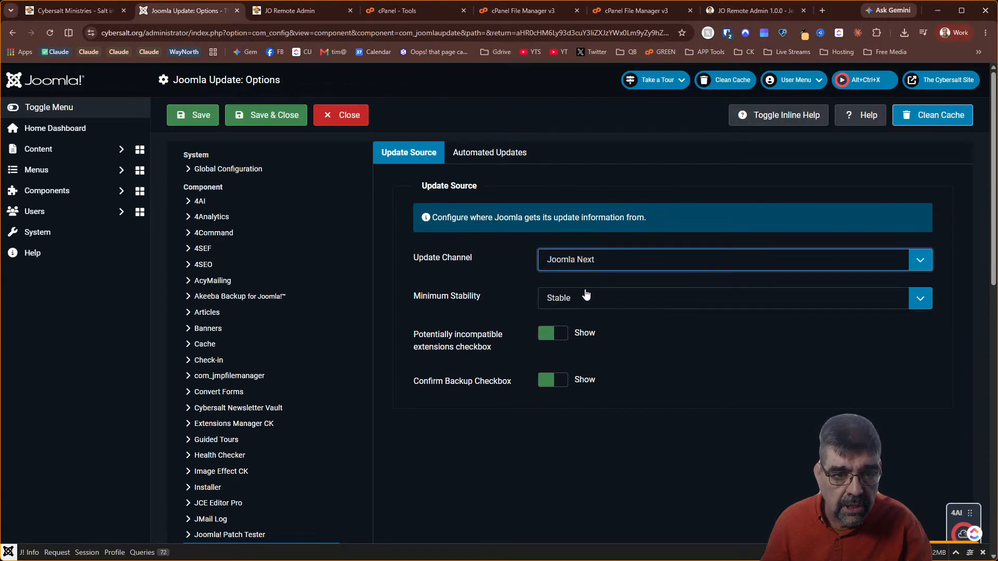
{"action": "left_click", "coordinate": [275, 123]}
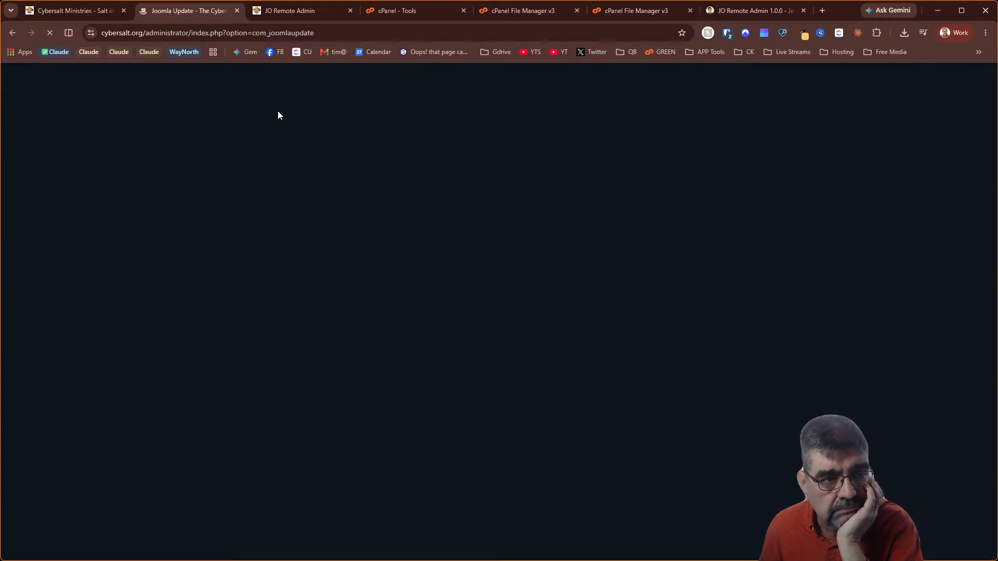
Acknowledge the incompatible-extension warnings, confirm a backup, and start the Joomla 6.1.2 update
{"action": "scroll", "coordinate": [397, 172], "scroll_direction": "down", "scroll_amount": 3}
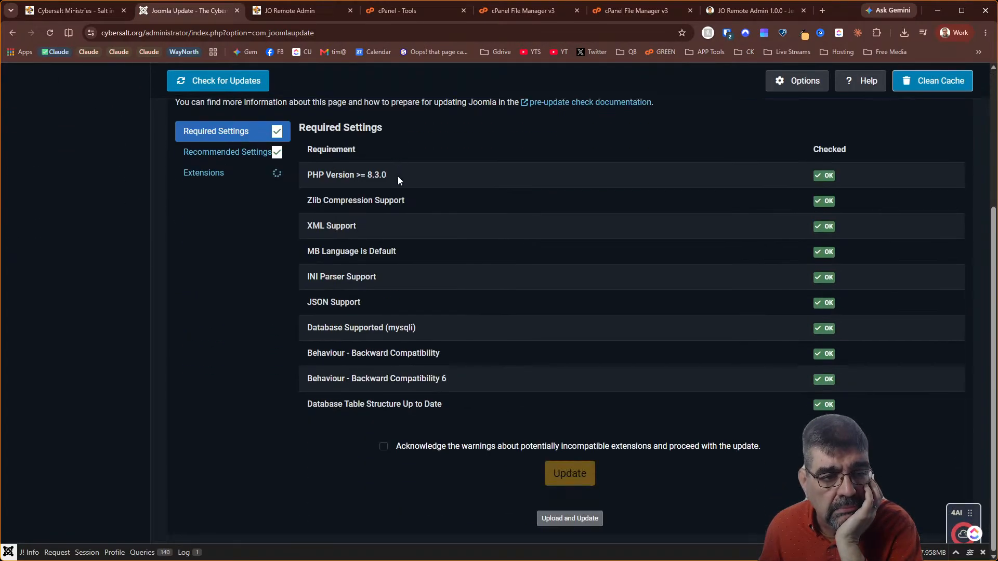
{"action": "left_click", "coordinate": [384, 447]}
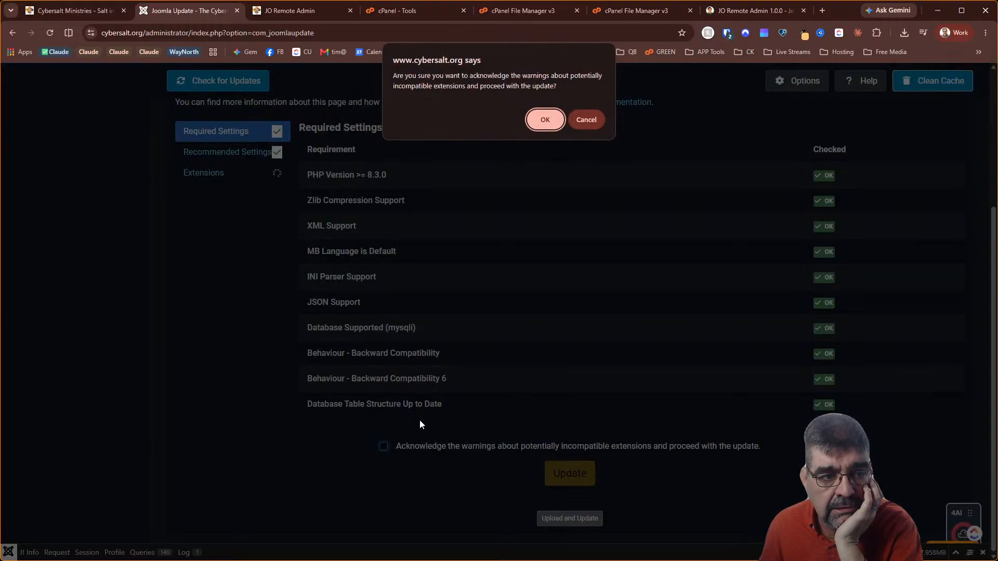
{"action": "left_click", "coordinate": [545, 120]}
{"action": "left_click", "coordinate": [570, 473]}
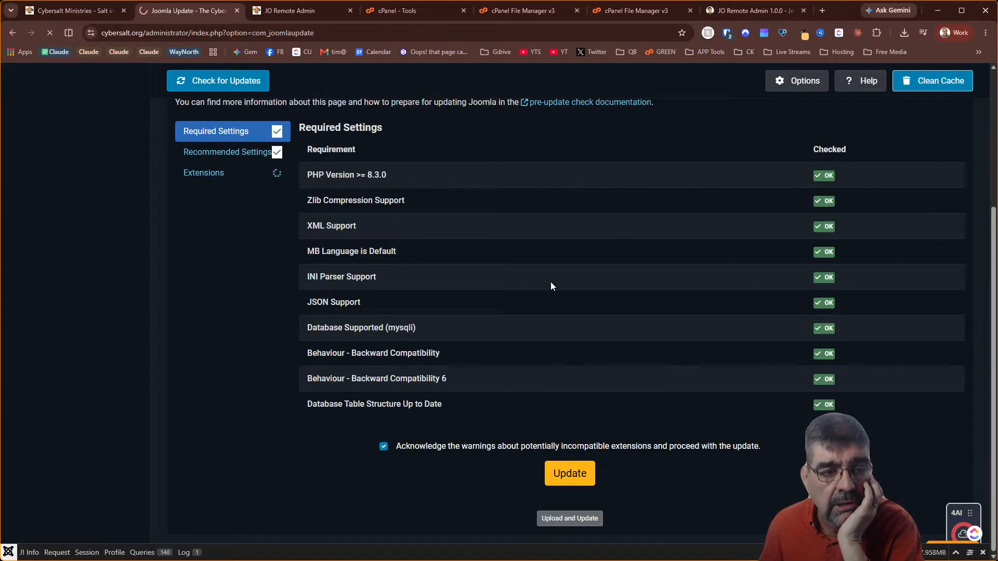
{"action": "left_click", "coordinate": [444, 441]}
{"action": "left_click", "coordinate": [493, 465]}
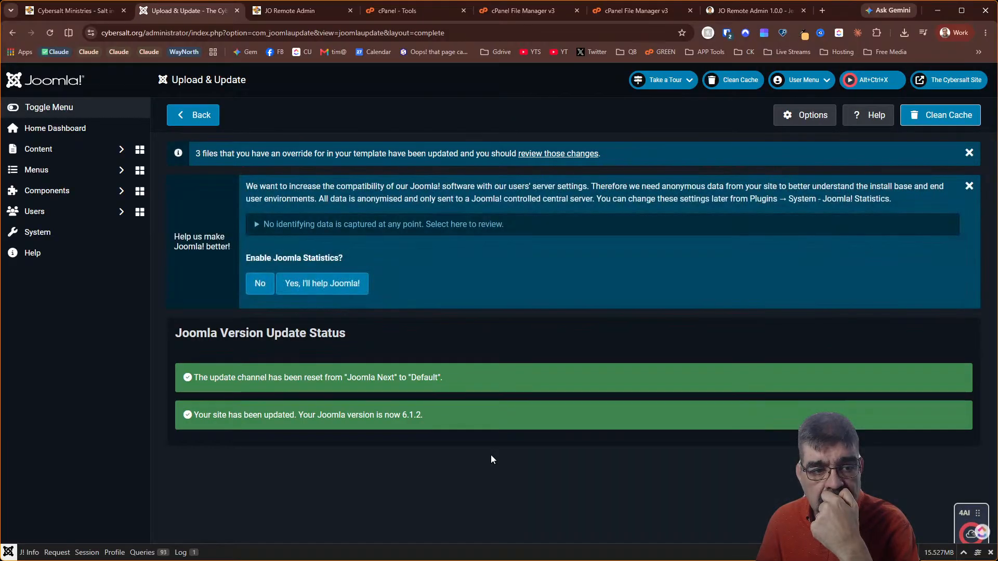
Decline Joomla statistics and go back to the JO Remote Admin extension list
{"action": "left_click", "coordinate": [261, 284]}
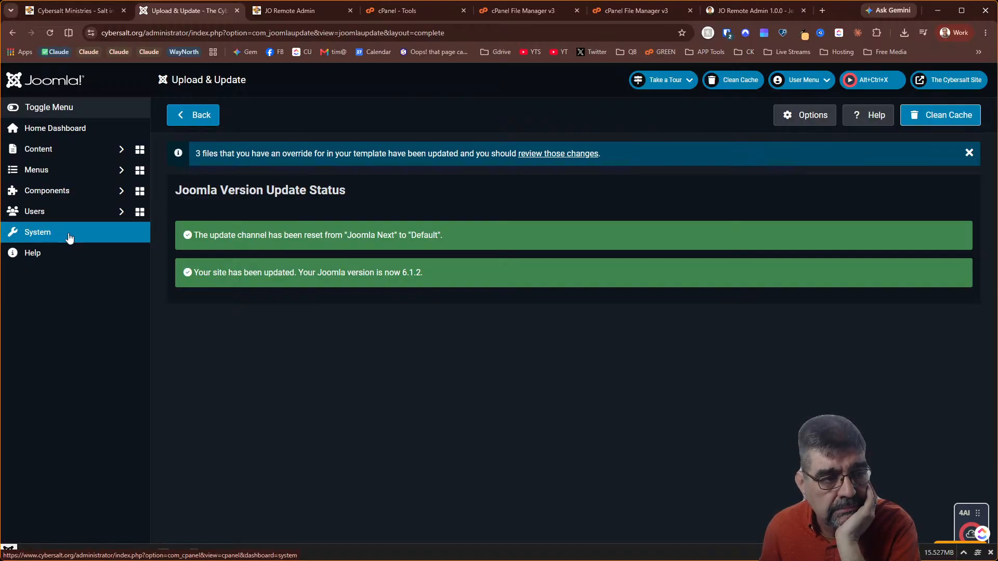
{"action": "left_click", "coordinate": [284, 12]}
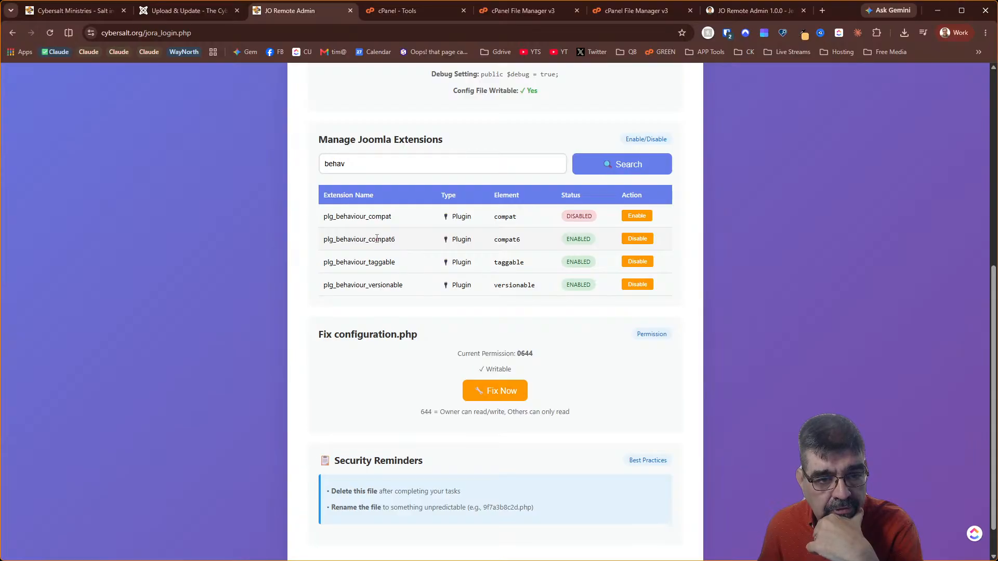
Disable plg_behaviour_compat6 and reload the live Cybersalt.org homepage to confirm it loads
{"action": "left_click", "coordinate": [632, 240]}
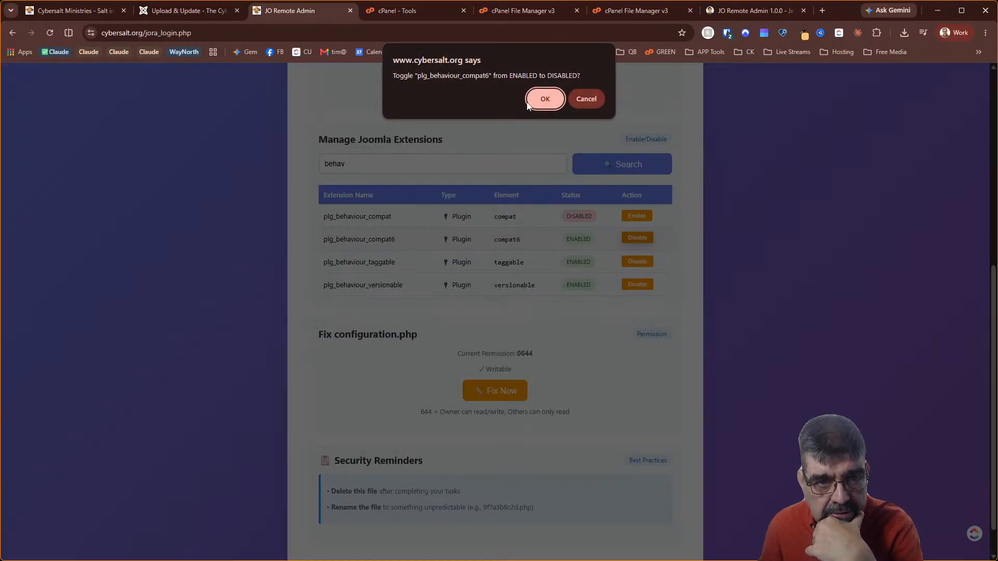
{"action": "left_click", "coordinate": [541, 98]}
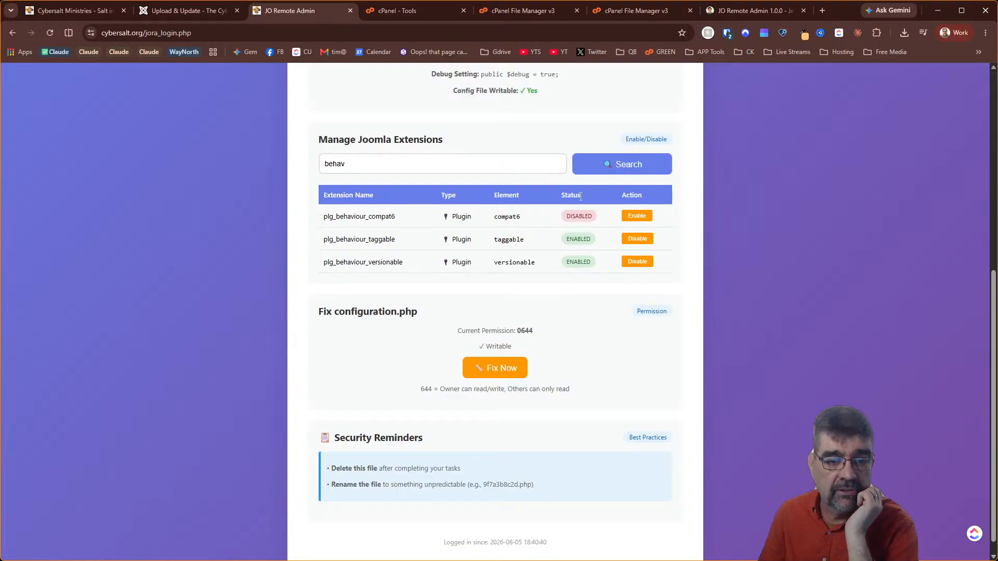
{"action": "left_click", "coordinate": [70, 11]}
{"action": "left_click", "coordinate": [49, 33]}
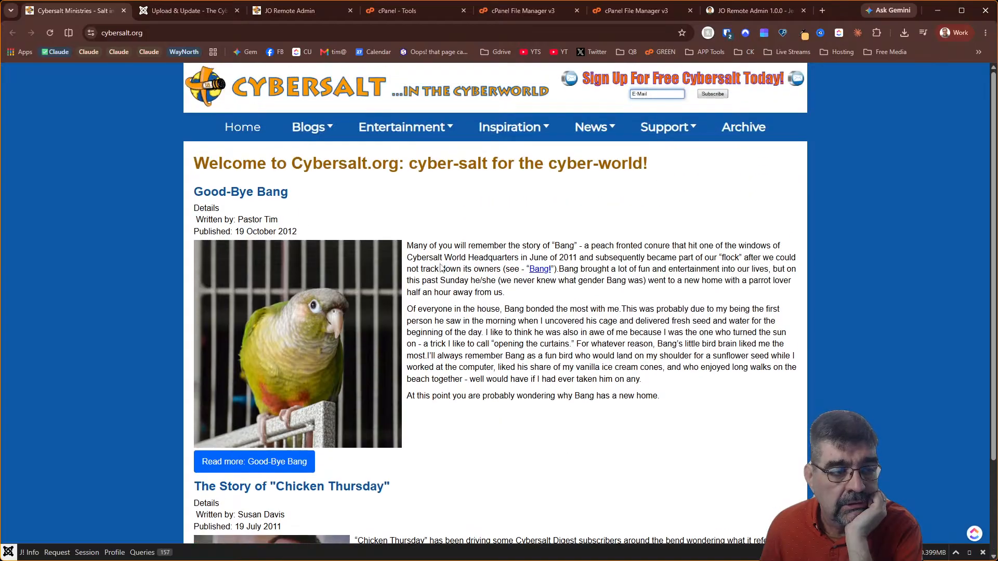
Open the admin Home Dashboard and hide the What's New in Joomla 6.1 tour forever
{"action": "left_click", "coordinate": [157, 11]}
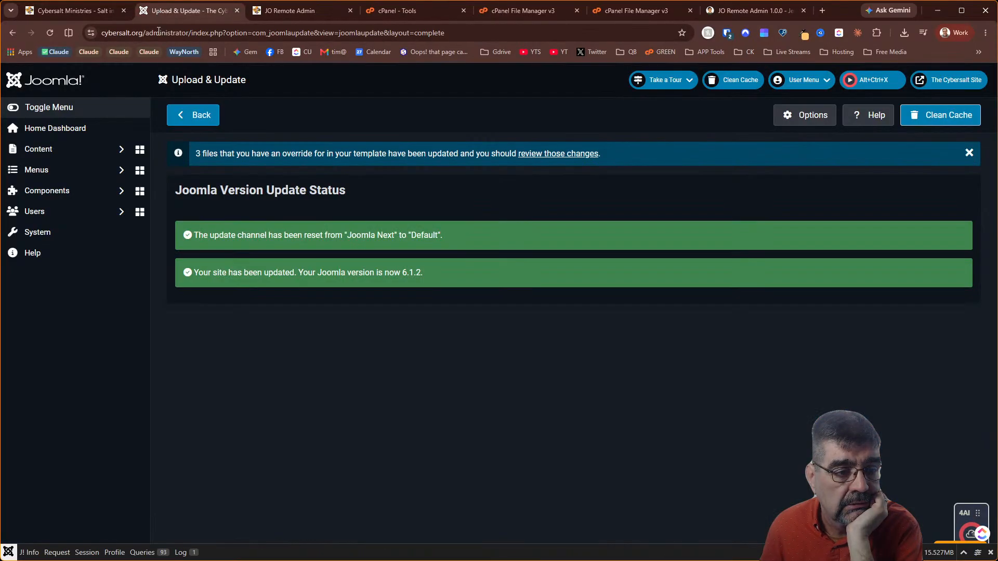
{"action": "left_click", "coordinate": [68, 136]}
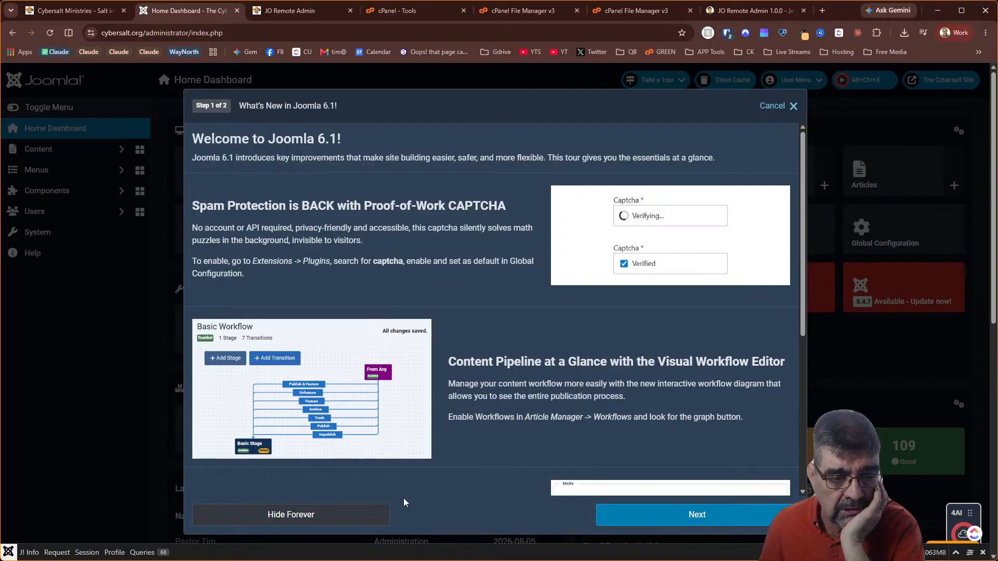
{"action": "left_click", "coordinate": [350, 515]}
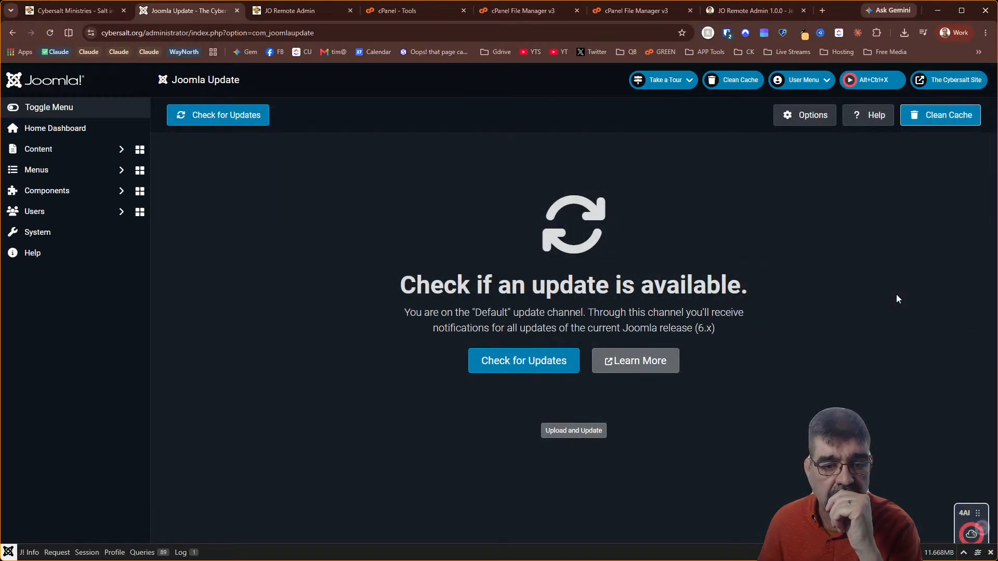
{"action": "left_click", "coordinate": [11, 34]}
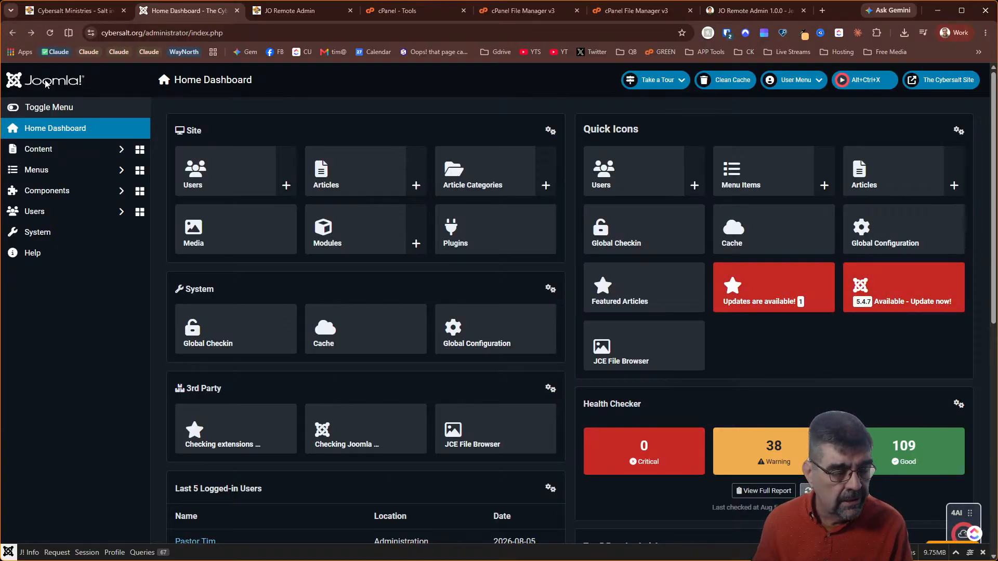
Browse the Components list after the JMP File Manager error, then open the System dashboard
{"action": "left_click", "coordinate": [82, 191]}
{"action": "scroll", "coordinate": [81, 190], "scroll_direction": "down", "scroll_amount": 5}
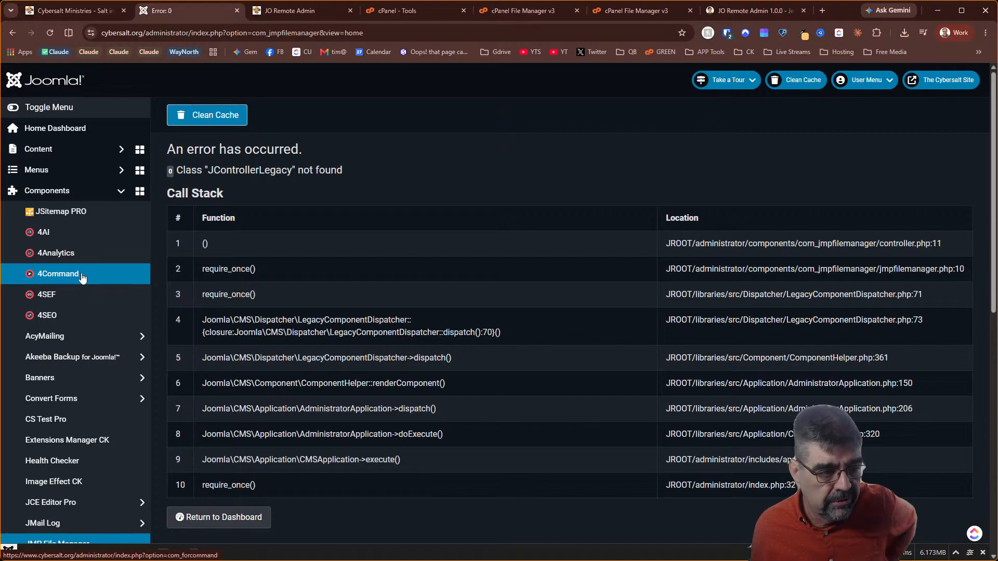
{"action": "scroll", "coordinate": [93, 266], "scroll_direction": "down", "scroll_amount": 2}
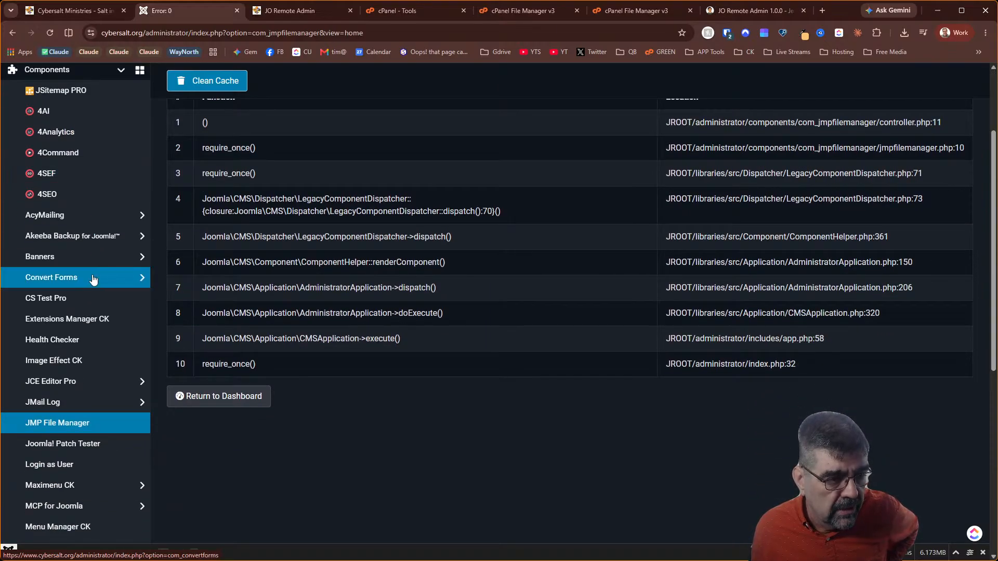
{"action": "scroll", "coordinate": [93, 280], "scroll_direction": "down", "scroll_amount": 6}
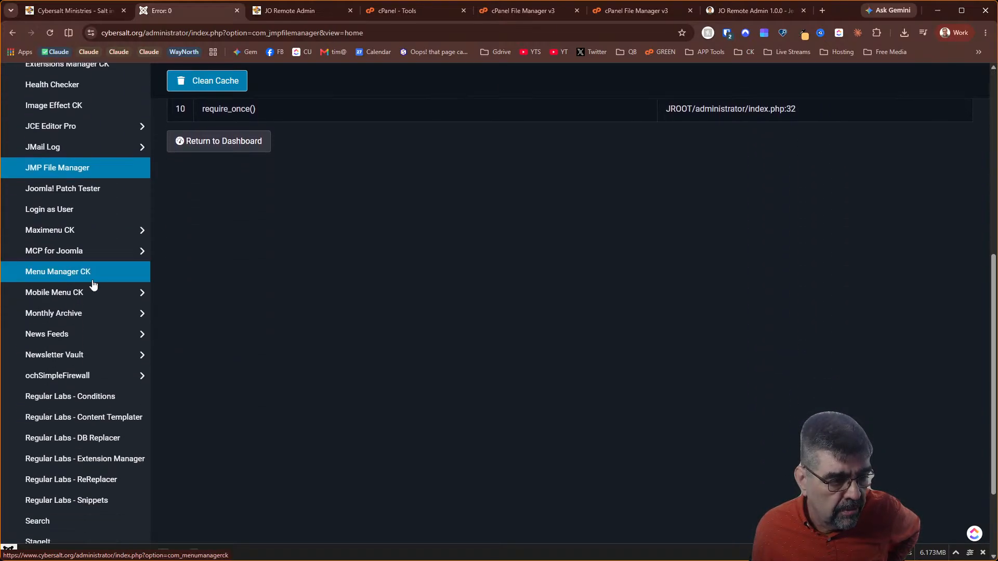
{"action": "left_click", "coordinate": [114, 530]}
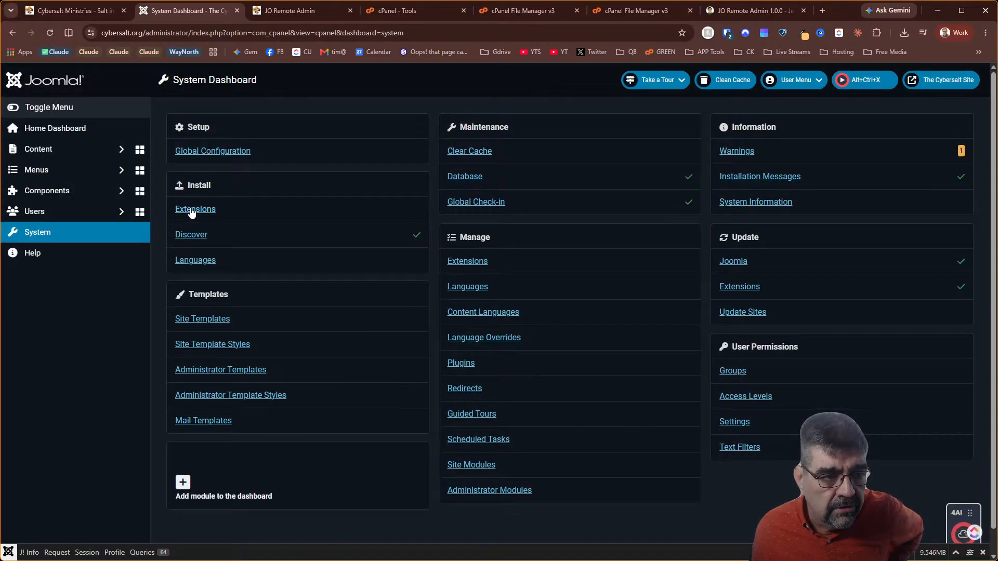
Install File_Manager_v1.3.3 from the joomla 6 > JoomHelper folder through the extension installer
{"action": "left_click", "coordinate": [191, 209]}
{"action": "left_click", "coordinate": [562, 335]}
{"action": "left_click", "coordinate": [240, 30]}
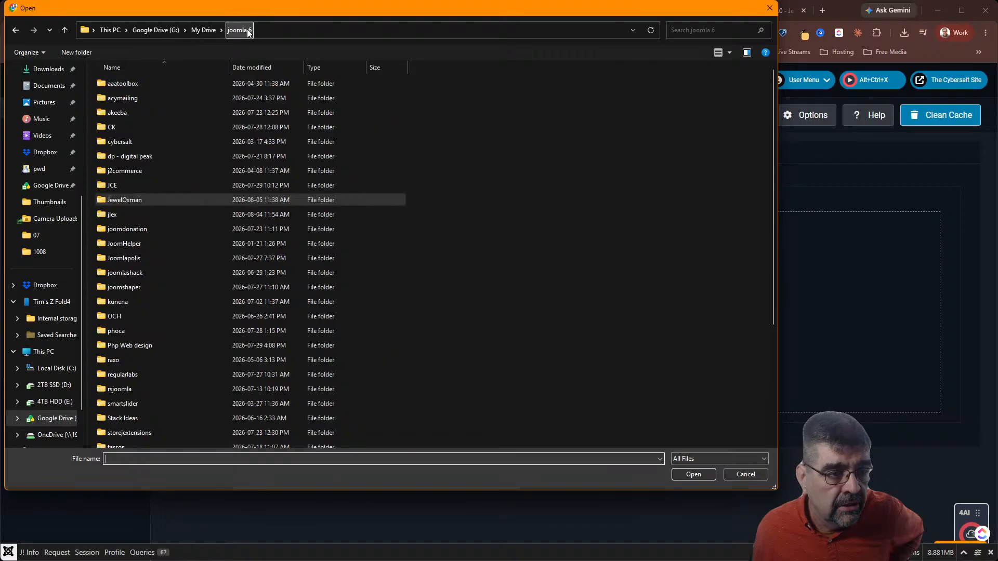
{"action": "double_click", "coordinate": [118, 243]}
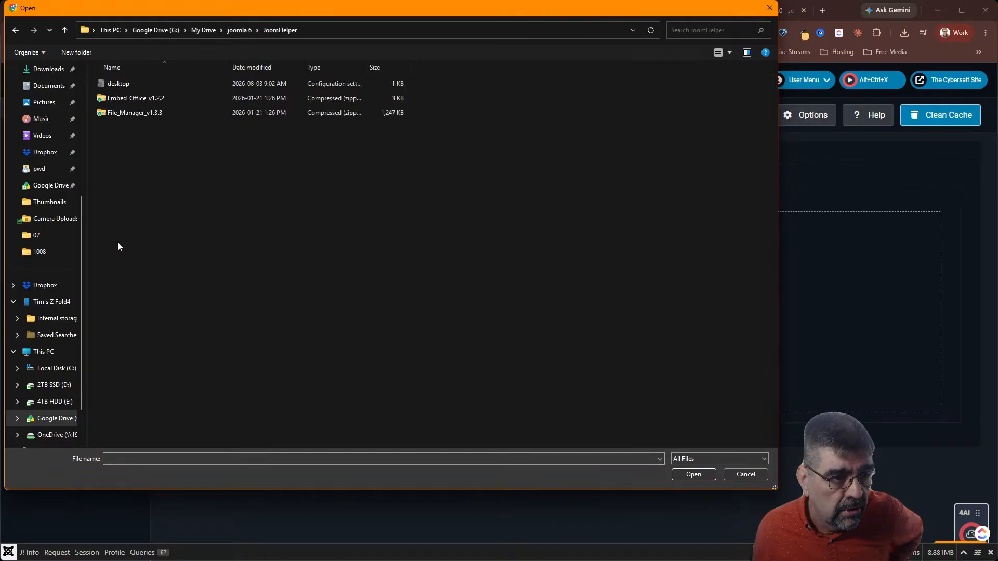
{"action": "double_click", "coordinate": [117, 113]}
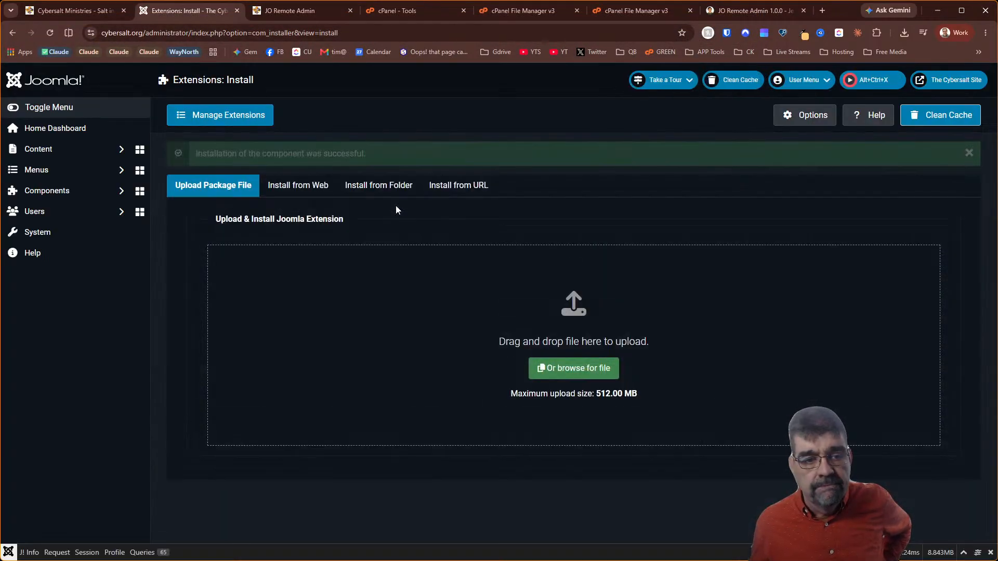
{"action": "left_click", "coordinate": [84, 190]}
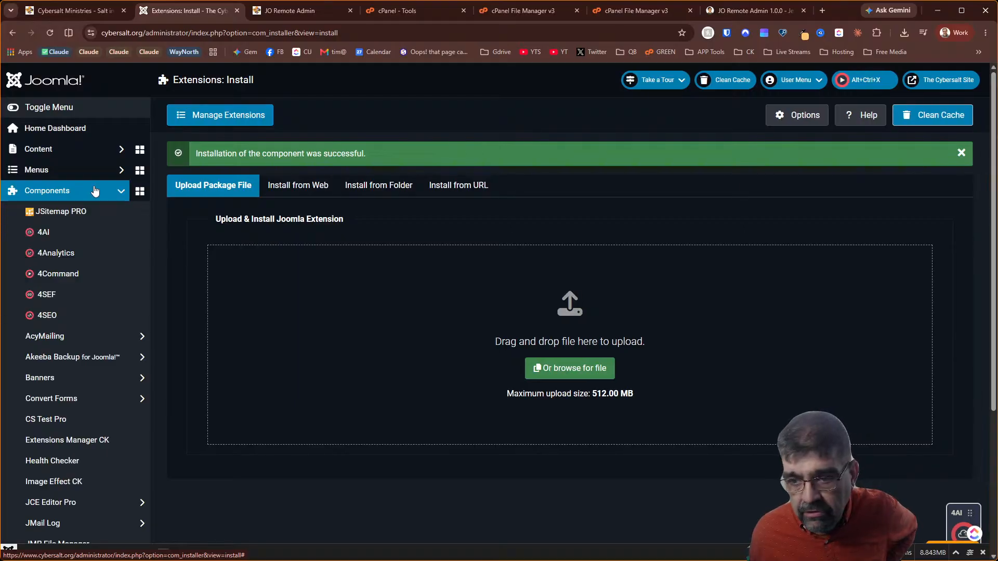
{"action": "scroll", "coordinate": [94, 202], "scroll_direction": "down", "scroll_amount": 5}
Open JMP File Manager and look through the public_html folder's 98 items
{"action": "left_click", "coordinate": [76, 301]}
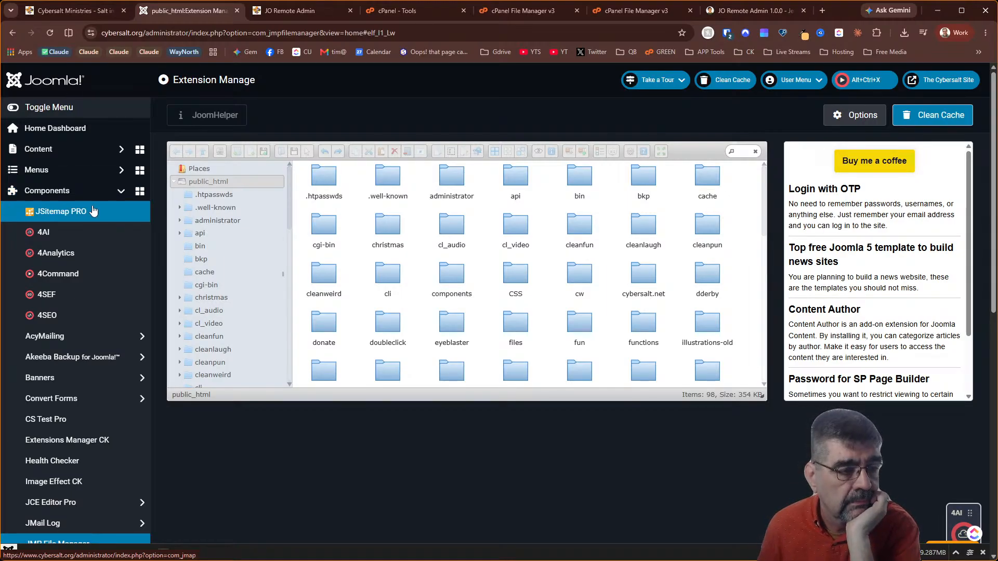
{"action": "scroll", "coordinate": [90, 234], "scroll_direction": "down", "scroll_amount": 10}
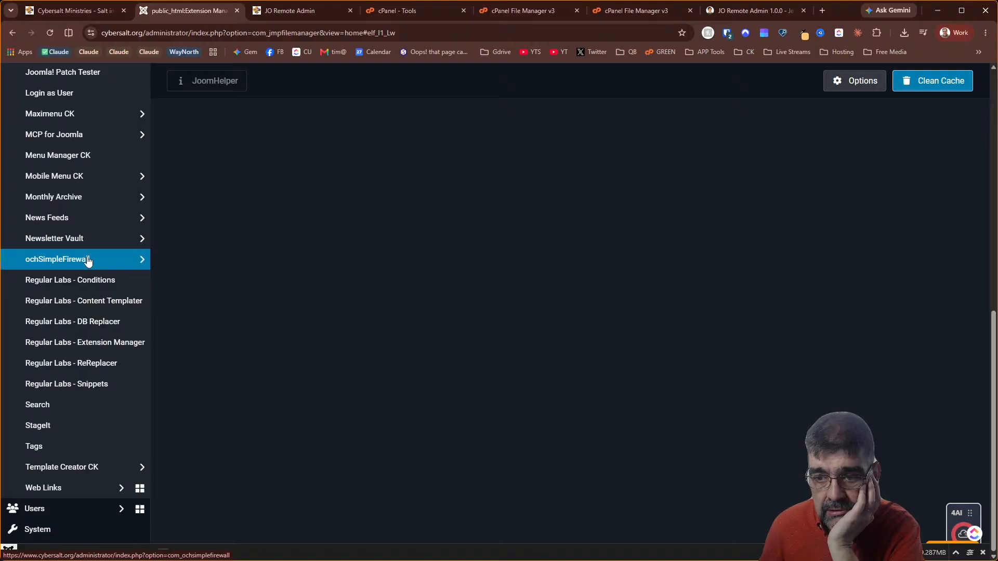
{"action": "scroll", "coordinate": [88, 260], "scroll_direction": "up", "scroll_amount": 10}
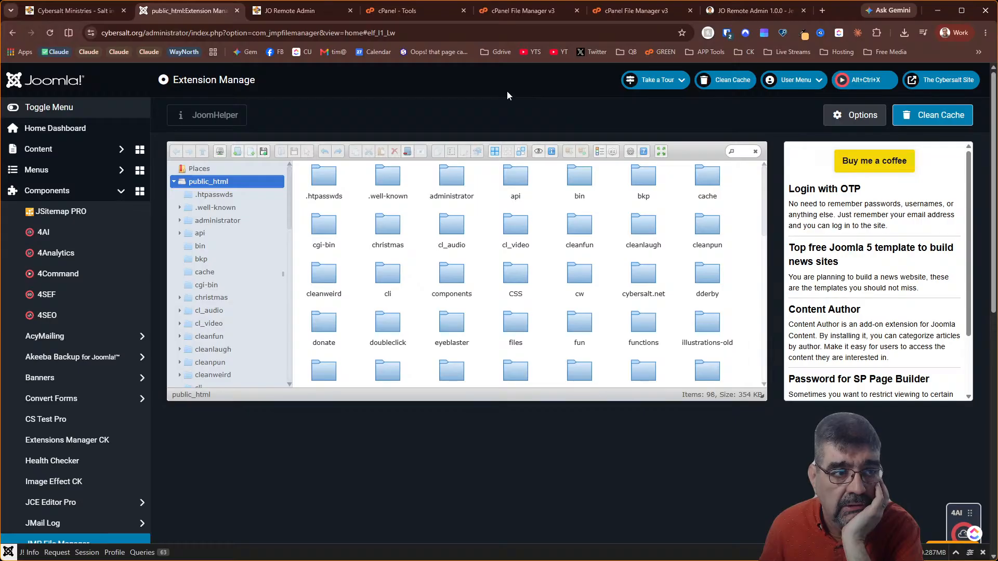
Return to the Install Extensions upload page and cancel the file chooser without picking a package
{"action": "scroll", "coordinate": [57, 319], "scroll_direction": "down", "scroll_amount": 10}
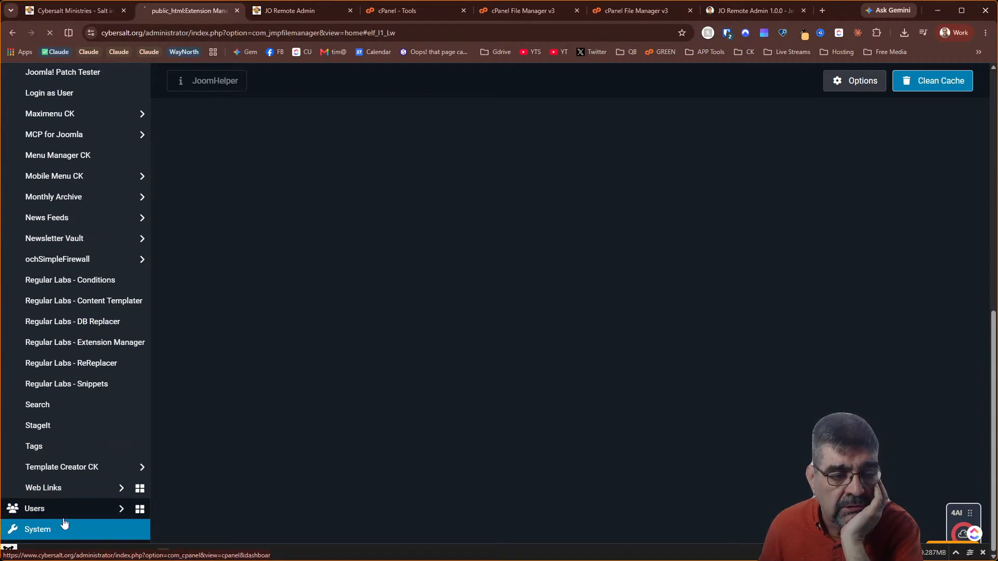
{"action": "left_click", "coordinate": [58, 529]}
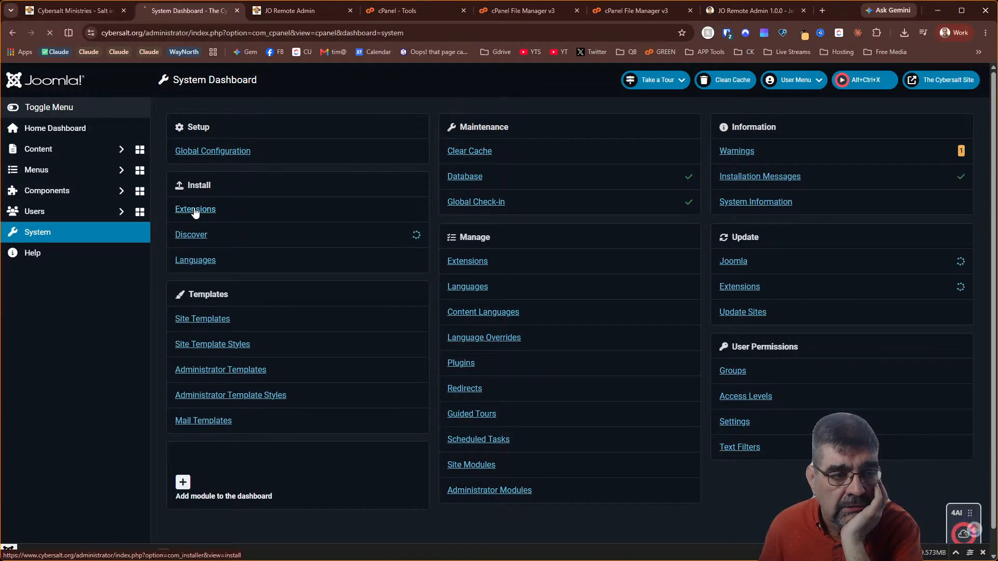
{"action": "left_click", "coordinate": [195, 209]}
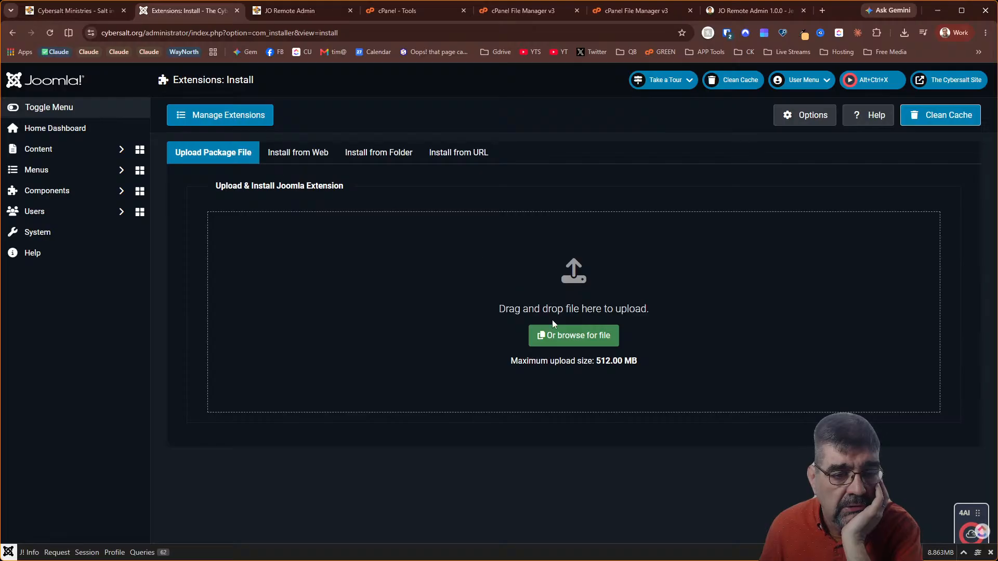
{"action": "left_click", "coordinate": [557, 326]}
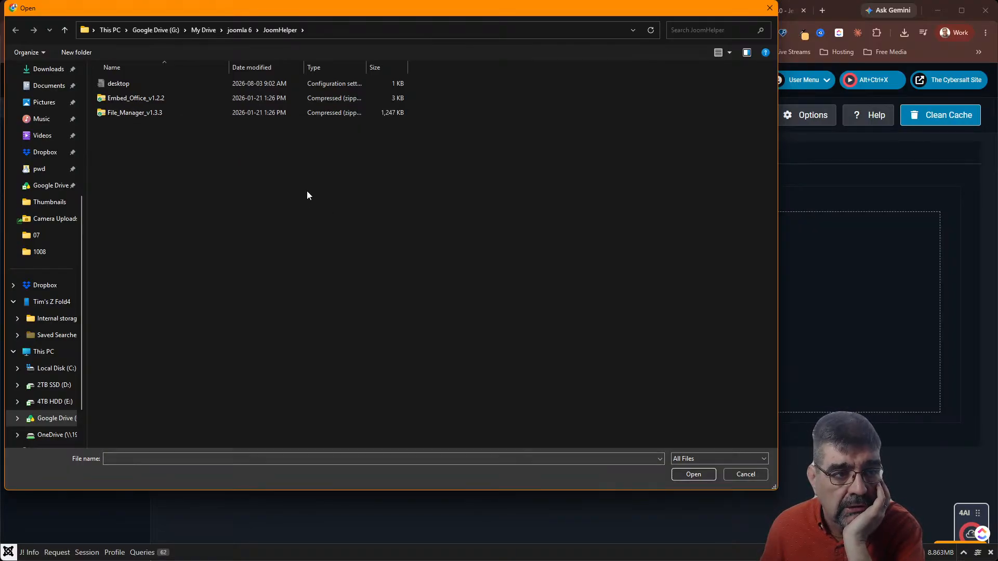
{"action": "left_click", "coordinate": [736, 473]}
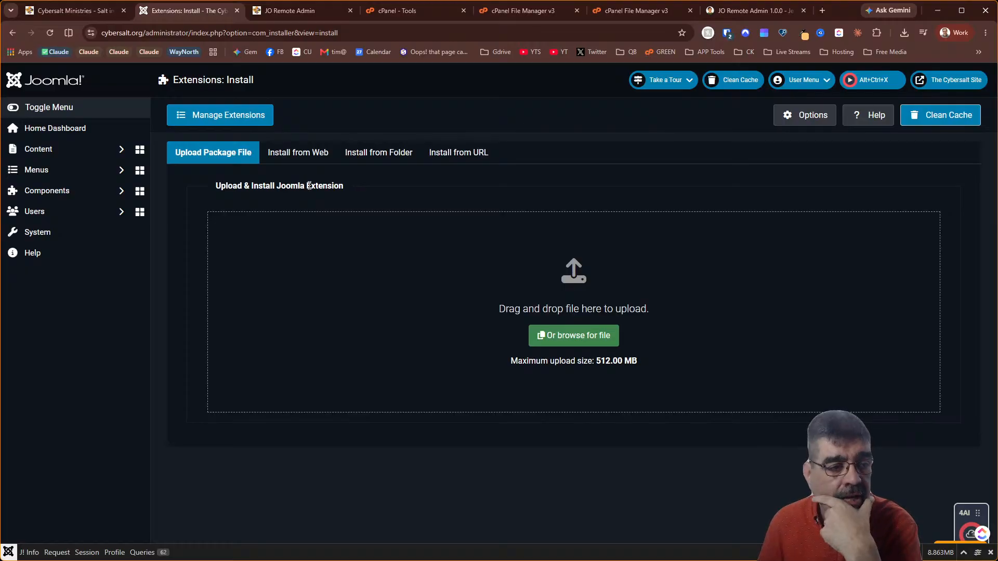
Expand Components in the Joomla sidebar and scroll through the installed component entries
{"action": "left_click", "coordinate": [78, 194]}
{"action": "scroll", "coordinate": [77, 194], "scroll_direction": "down", "scroll_amount": 5}
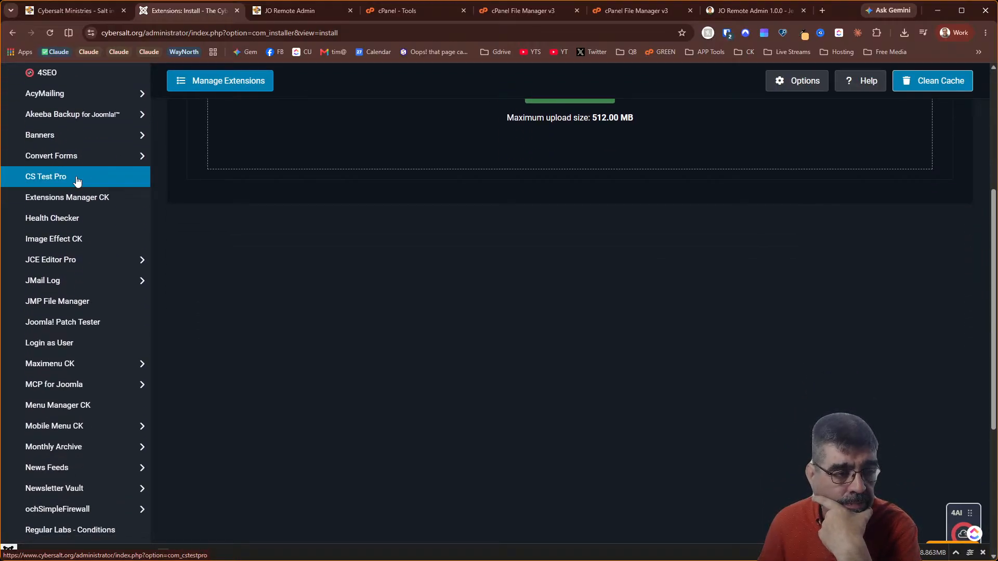
{"action": "scroll", "coordinate": [73, 210], "scroll_direction": "down", "scroll_amount": 5}
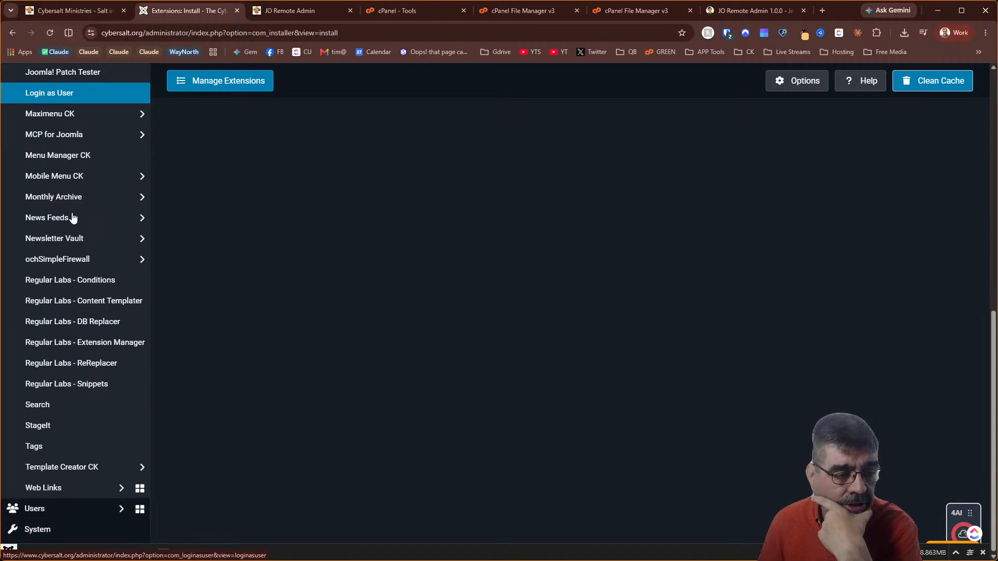
{"action": "scroll", "coordinate": [72, 223], "scroll_direction": "up", "scroll_amount": 10}
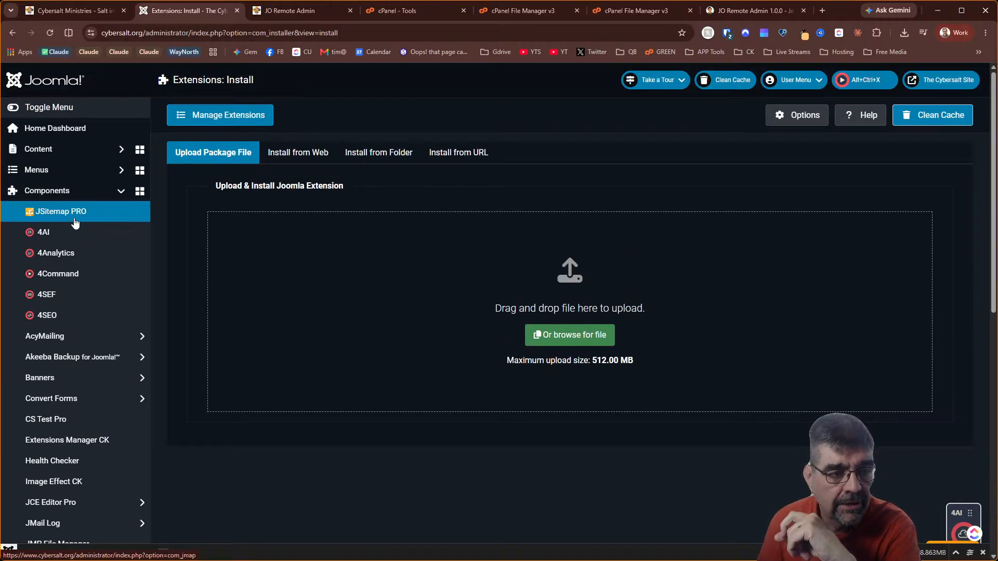
{"action": "scroll", "coordinate": [76, 250], "scroll_direction": "down", "scroll_amount": 4}
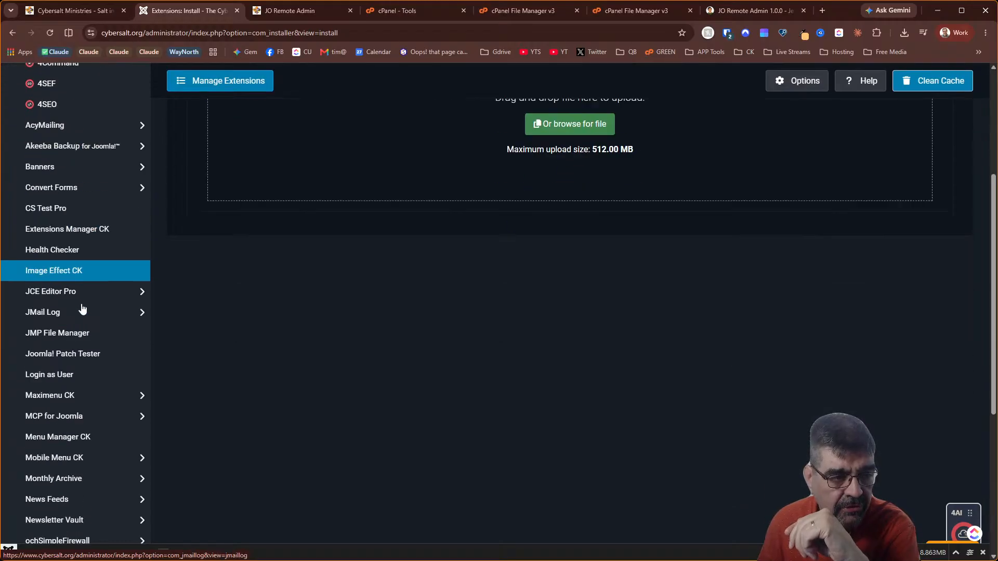
{"action": "scroll", "coordinate": [82, 310], "scroll_direction": "up", "scroll_amount": 4}
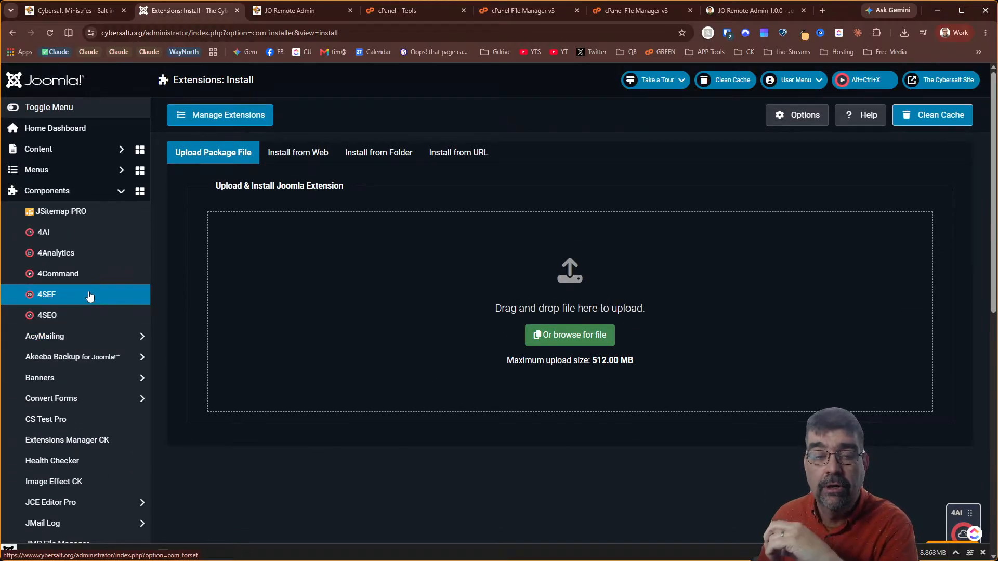
{"action": "scroll", "coordinate": [93, 249], "scroll_direction": "down", "scroll_amount": 5}
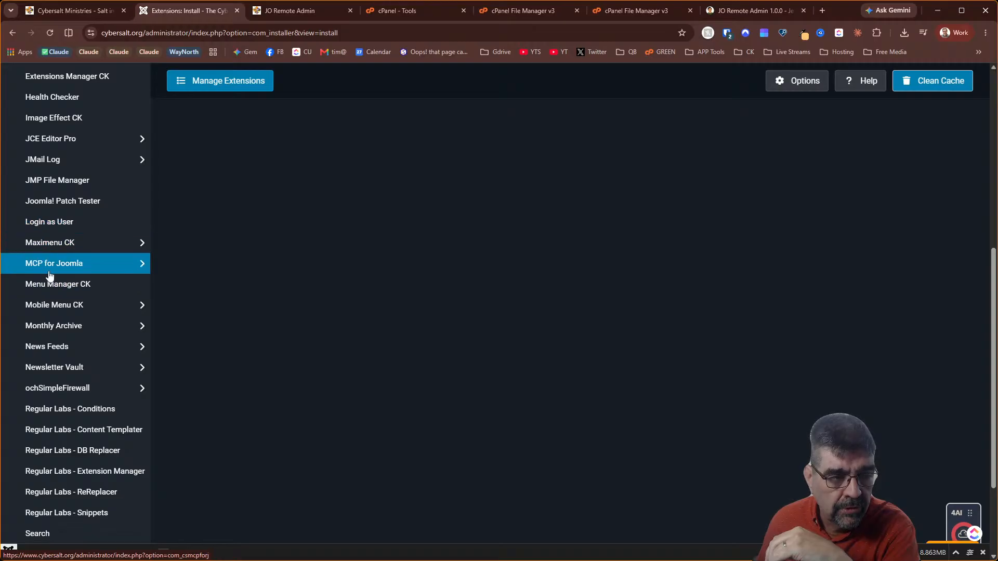
{"action": "scroll", "coordinate": [81, 271], "scroll_direction": "down", "scroll_amount": 2}
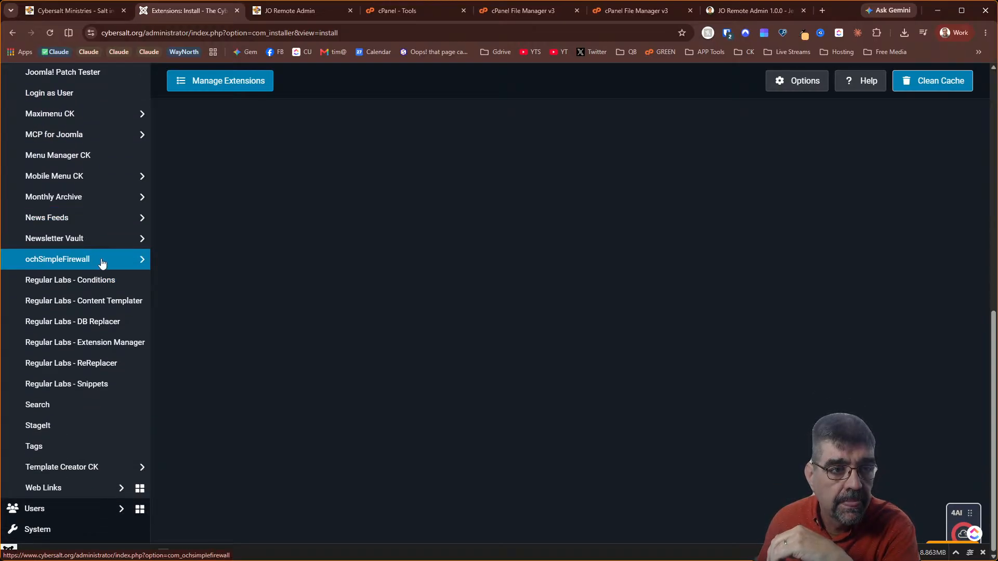
Reset configuration.php permissions to 644 with JO Remote Admin's Fix Now
{"action": "left_click", "coordinate": [288, 12]}
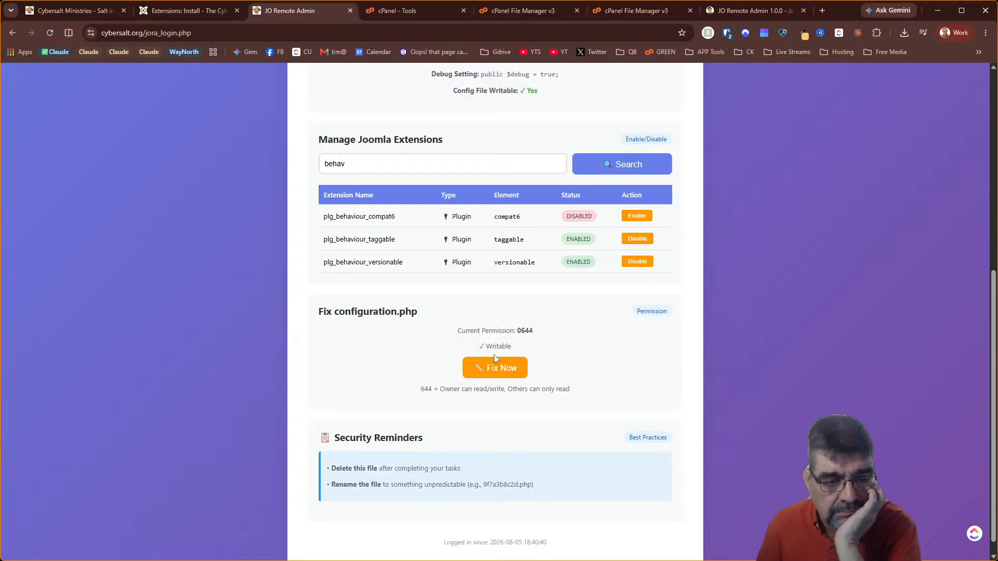
{"action": "left_click", "coordinate": [494, 375]}
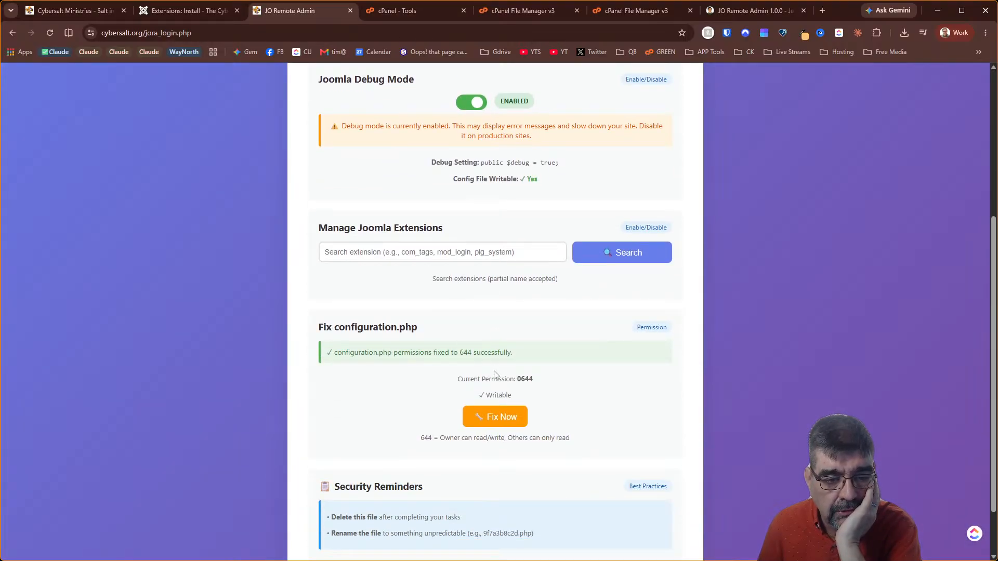
{"action": "scroll", "coordinate": [494, 374], "scroll_direction": "up", "scroll_amount": 3}
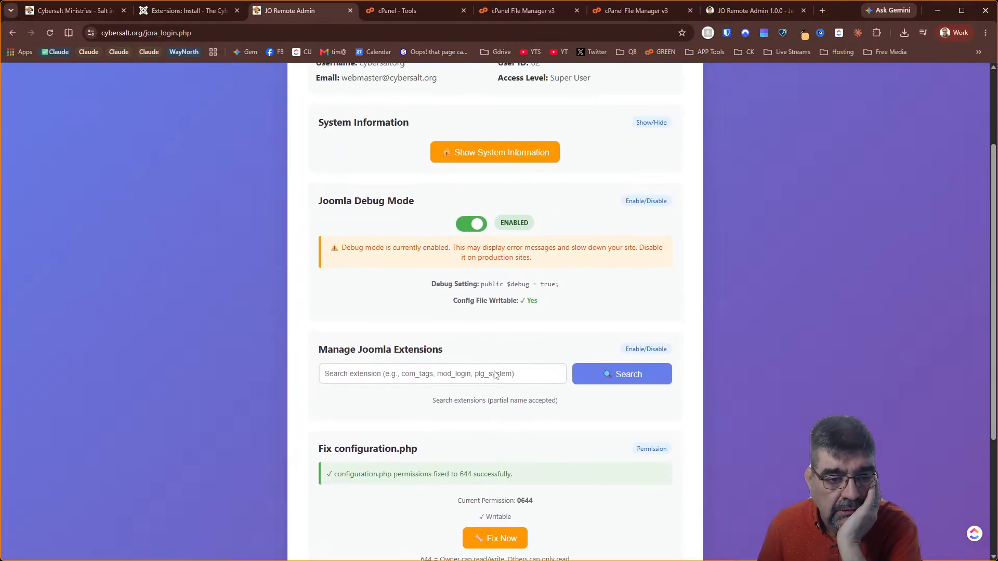
{"action": "scroll", "coordinate": [494, 374], "scroll_direction": "down", "scroll_amount": 4}
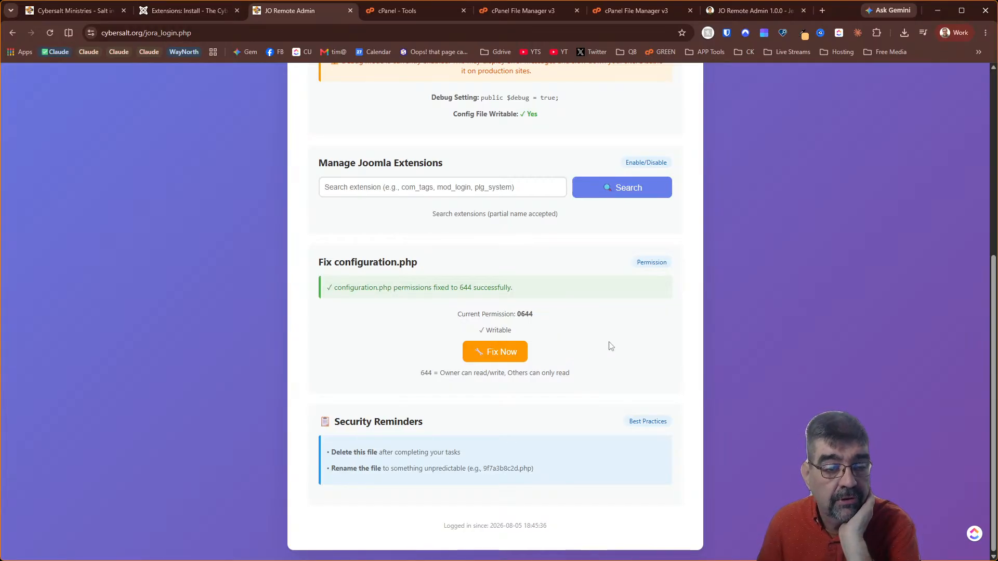
{"action": "scroll", "coordinate": [613, 409], "scroll_direction": "up", "scroll_amount": 3}
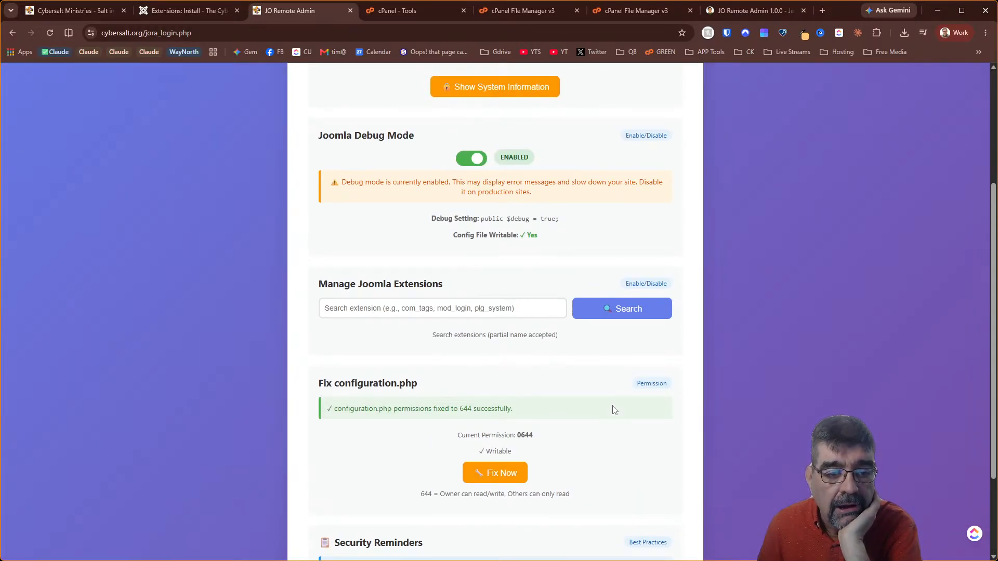
{"action": "scroll", "coordinate": [614, 410], "scroll_direction": "up", "scroll_amount": 3}
{"action": "scroll", "coordinate": [614, 409], "scroll_direction": "up", "scroll_amount": 3}
{"action": "scroll", "coordinate": [612, 410], "scroll_direction": "down", "scroll_amount": 8}
Search the Joomla extensions for 'beh' to confirm the compat6 plugin is disabled
{"action": "left_click", "coordinate": [449, 188]}
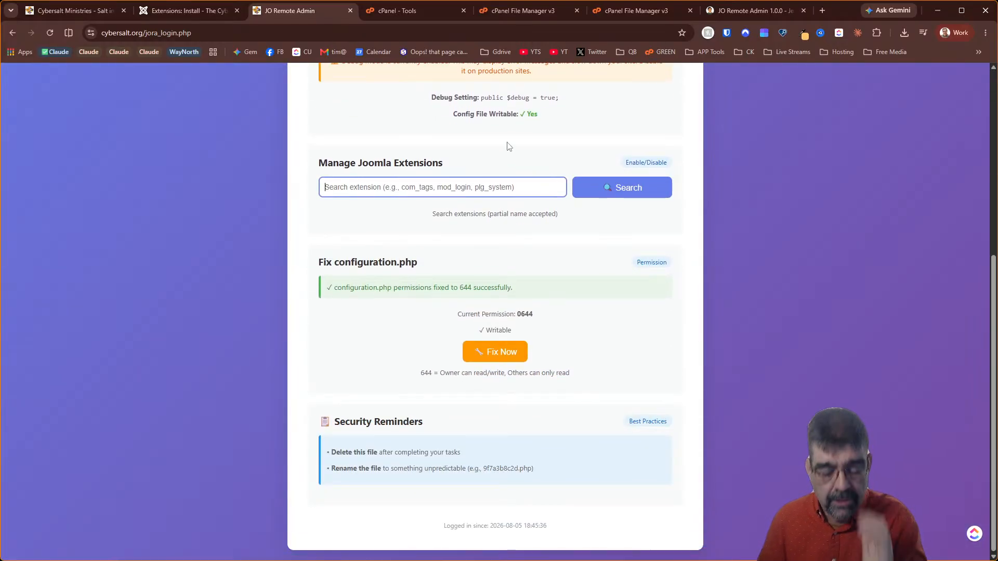
{"action": "type", "text": "beh"}
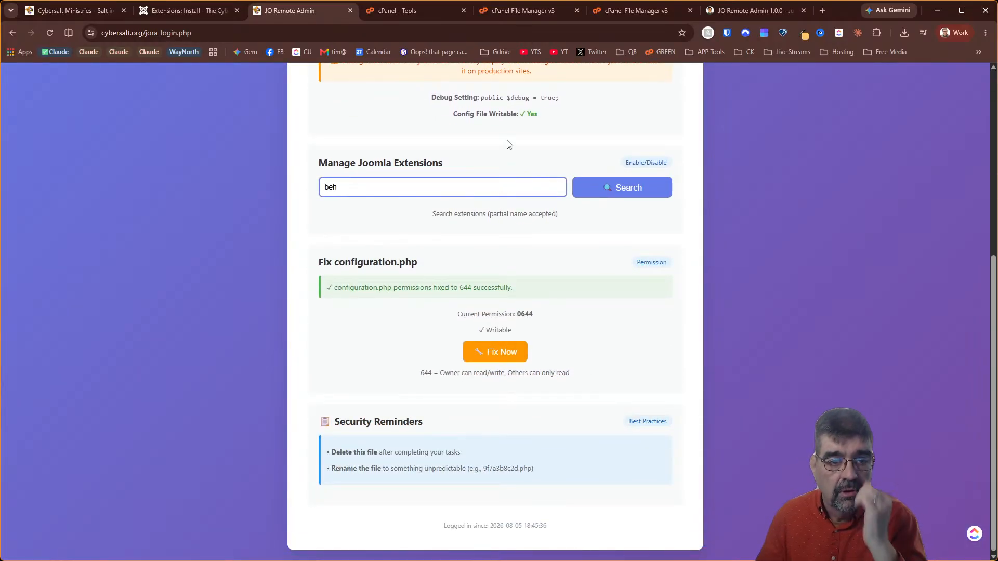
{"action": "left_click", "coordinate": [646, 182]}
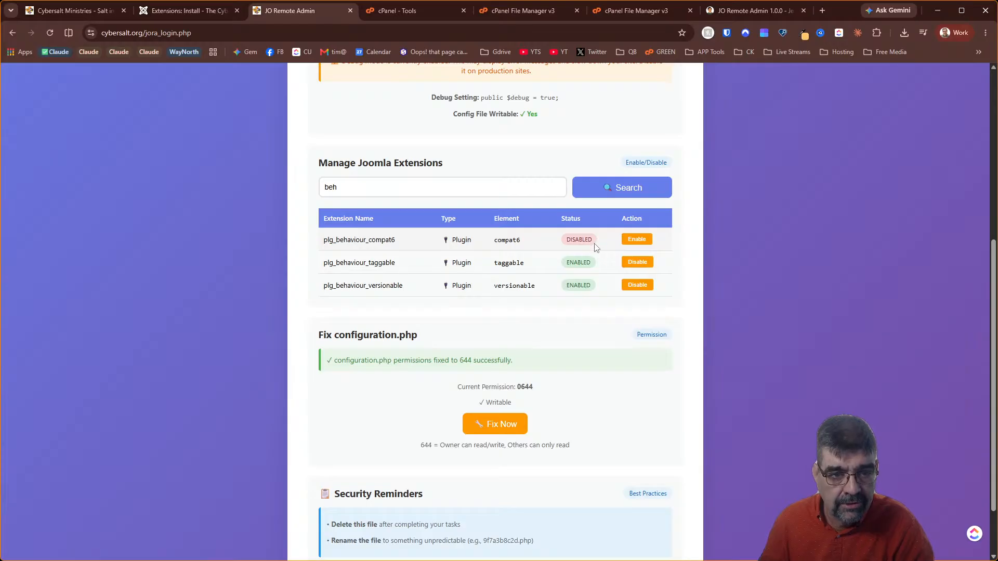
Turn Joomla debug mode off so $debug is false
{"action": "scroll", "coordinate": [595, 292], "scroll_direction": "up", "scroll_amount": 4}
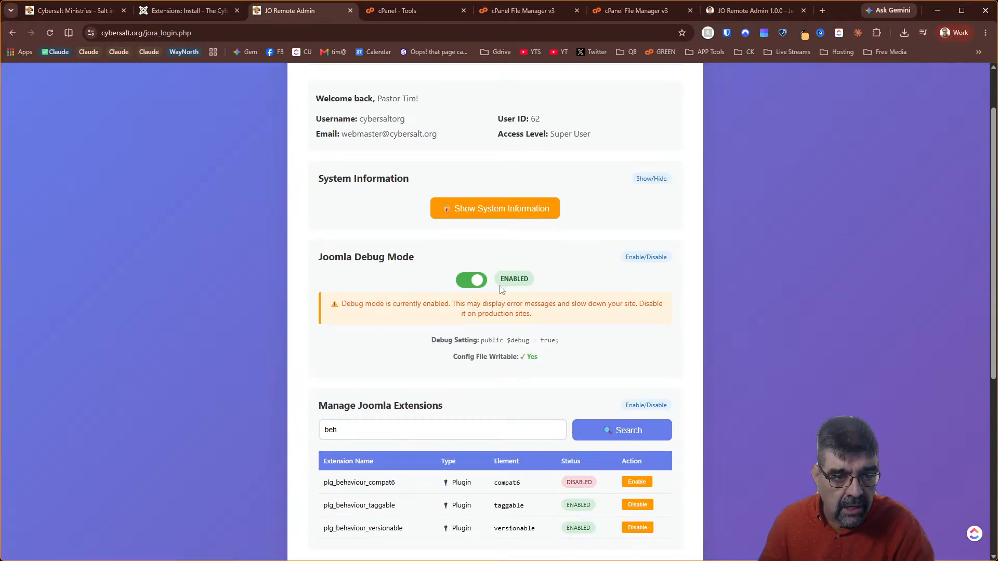
{"action": "left_click", "coordinate": [479, 280]}
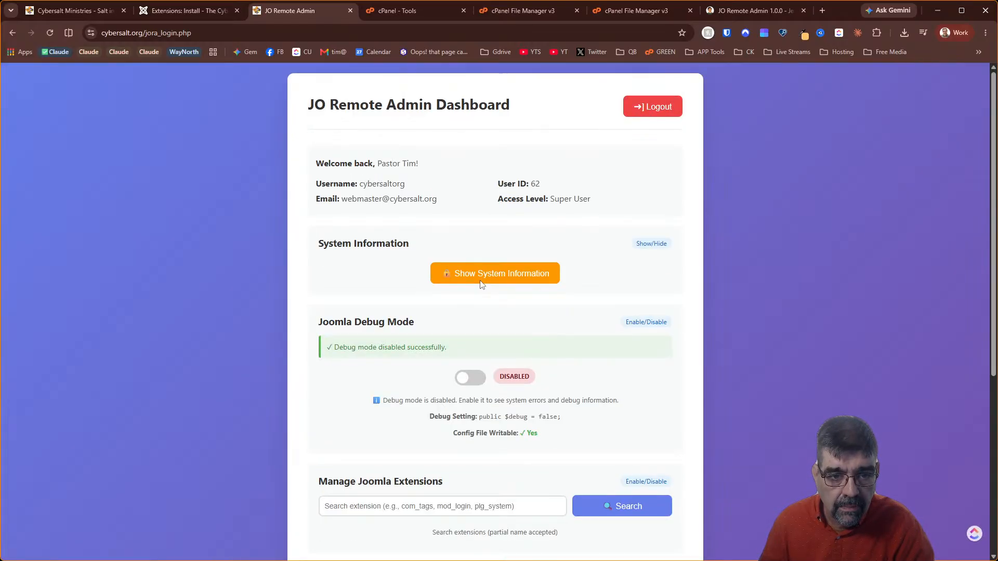
{"action": "scroll", "coordinate": [623, 320], "scroll_direction": "down", "scroll_amount": 4}
{"action": "scroll", "coordinate": [624, 323], "scroll_direction": "down", "scroll_amount": 2}
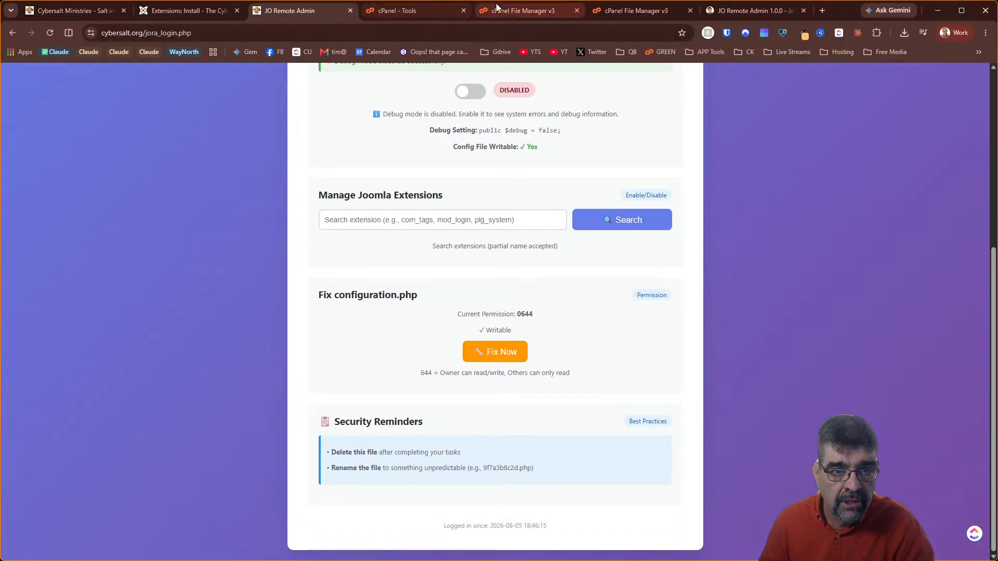
{"action": "mouse_move", "coordinate": [500, 10]}
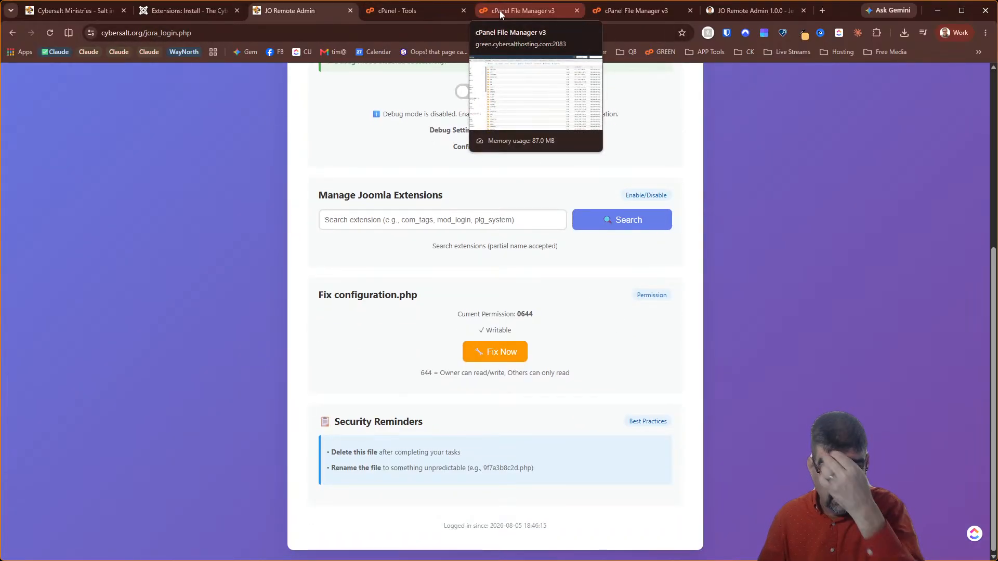
Permanently delete jora_login.php from public_html, skipping the trash
{"action": "left_click", "coordinate": [607, 11]}
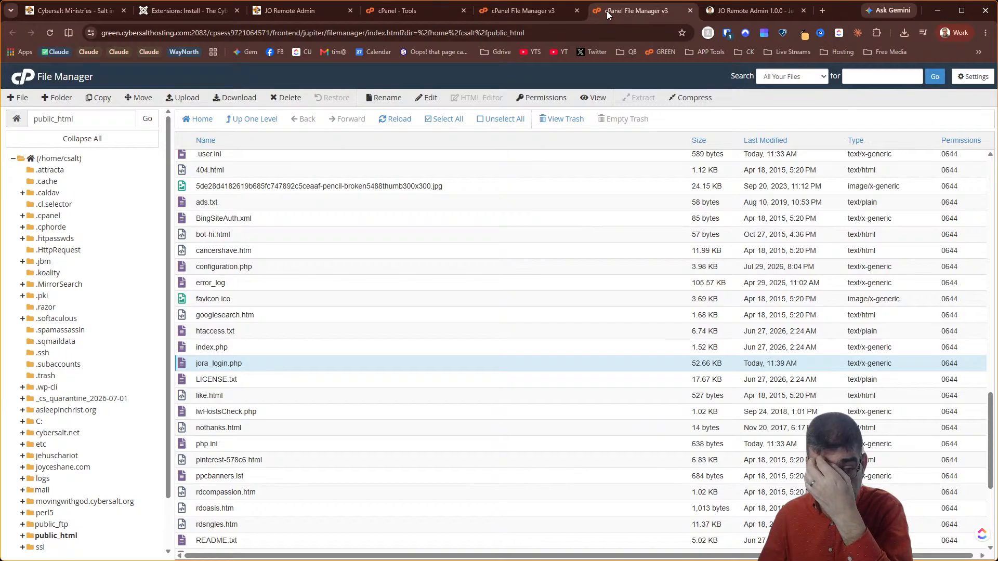
{"action": "right_click", "coordinate": [185, 367]}
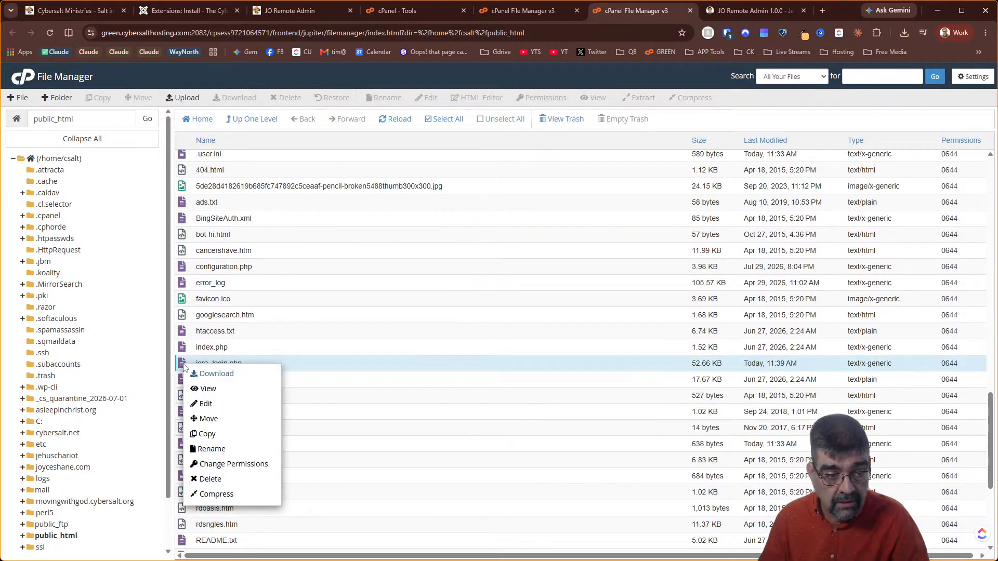
{"action": "left_click", "coordinate": [218, 478]}
{"action": "left_click", "coordinate": [392, 316]}
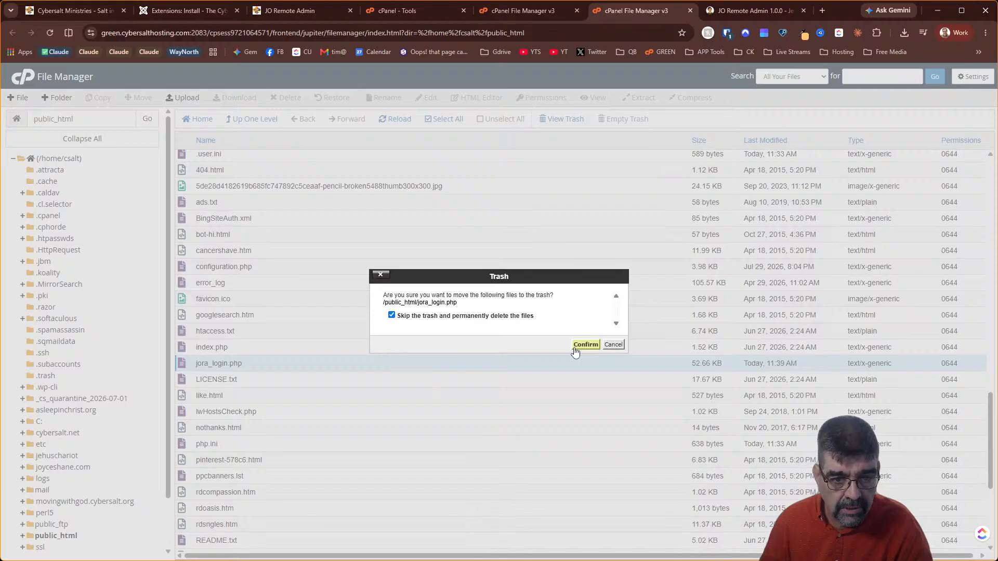
{"action": "left_click", "coordinate": [583, 345]}
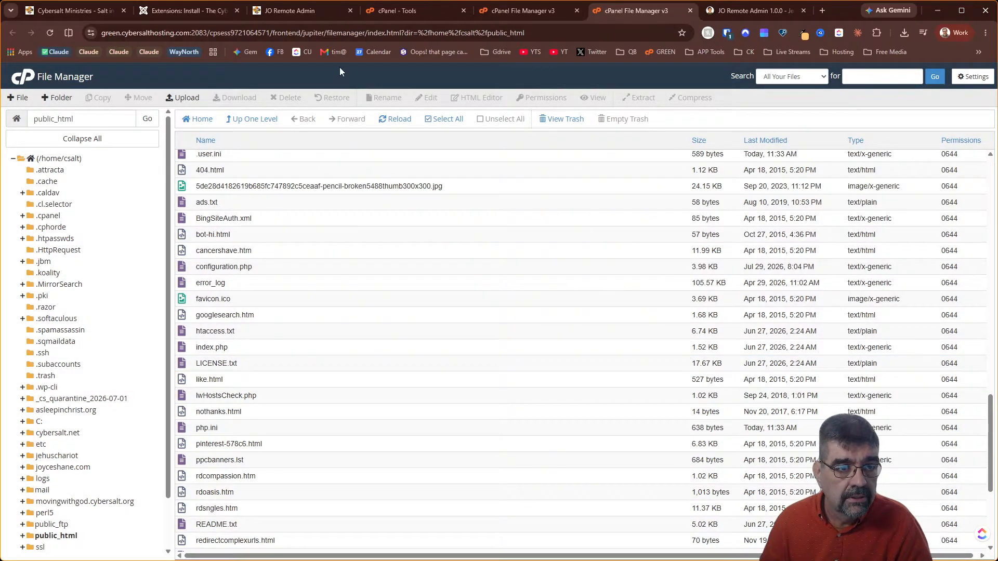
Reload the cybersalt.org homepage, which now fails with the Folder class-not-found error
{"action": "left_click", "coordinate": [63, 17]}
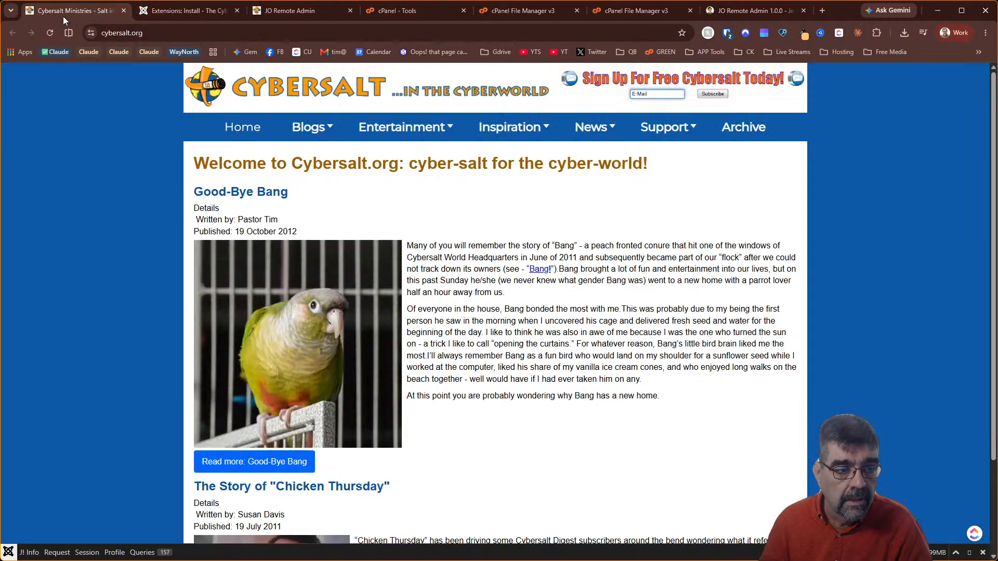
{"action": "left_click", "coordinate": [48, 33]}
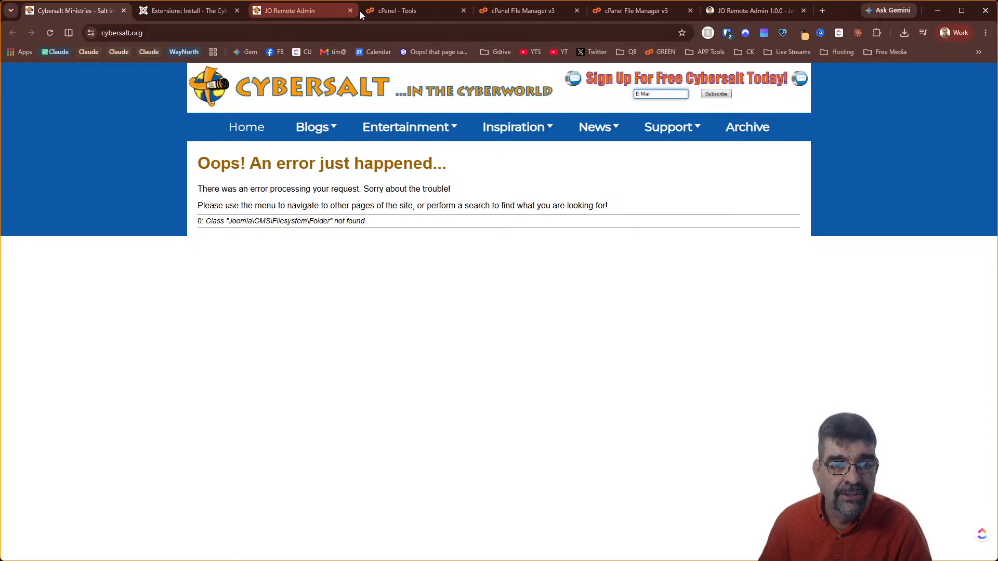
Edit configuration.php, replacing $error_reporting 'none' on line 20 with 'maximum'
{"action": "left_click", "coordinate": [645, 14]}
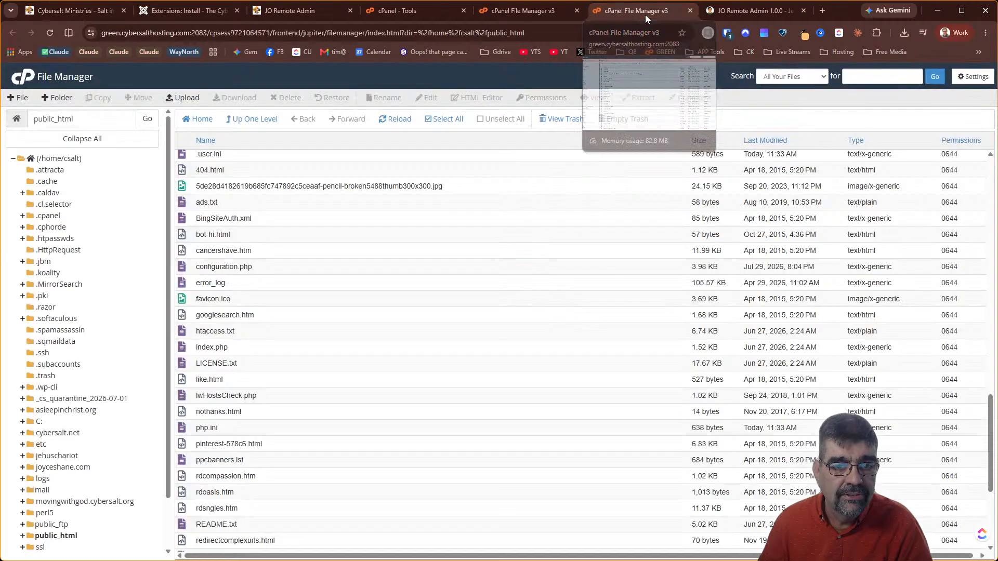
{"action": "right_click", "coordinate": [194, 268]}
{"action": "left_click", "coordinate": [214, 310]}
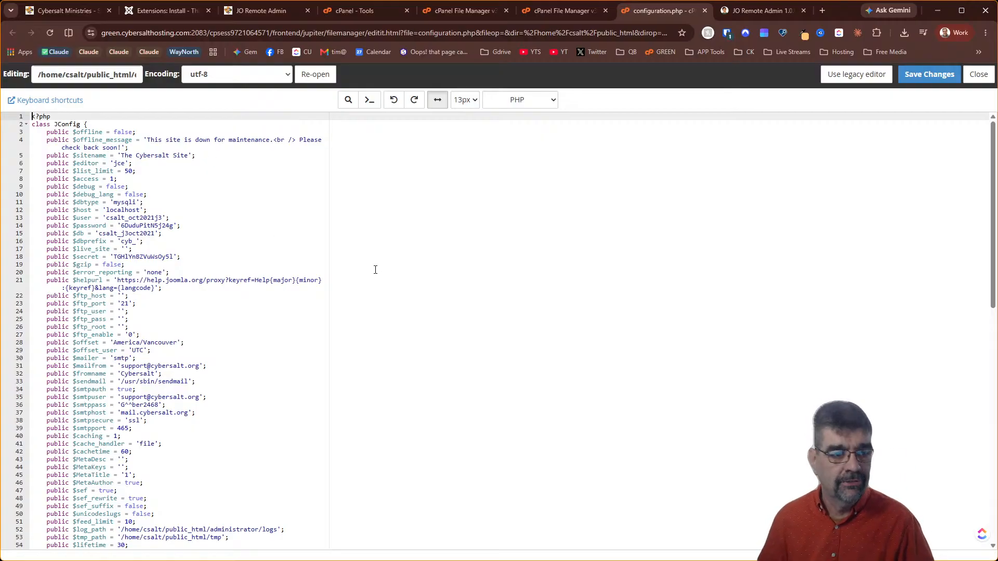
{"action": "double_click", "coordinate": [155, 272]}
{"action": "type", "text": "maxi"}
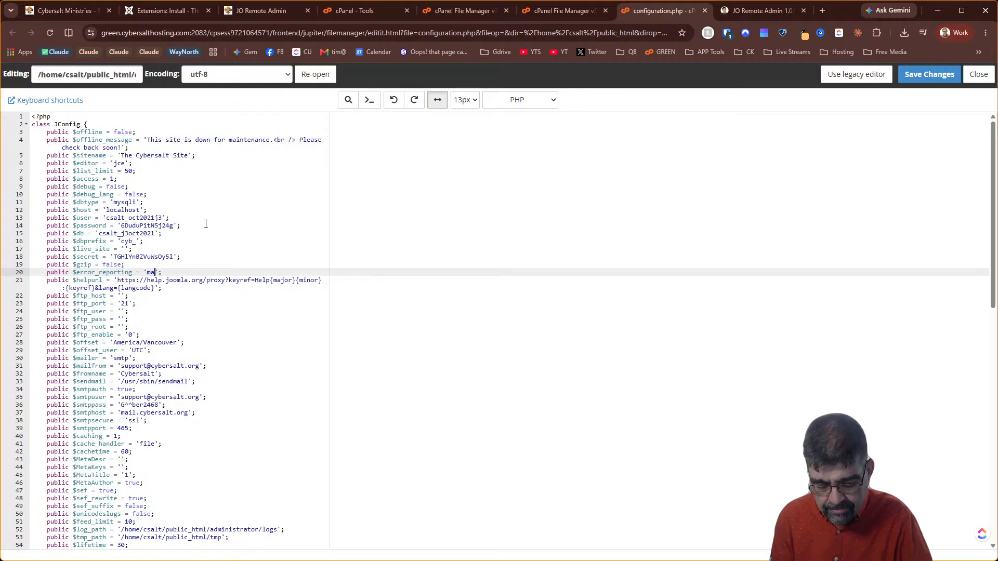
{"action": "type", "text": "mum"}
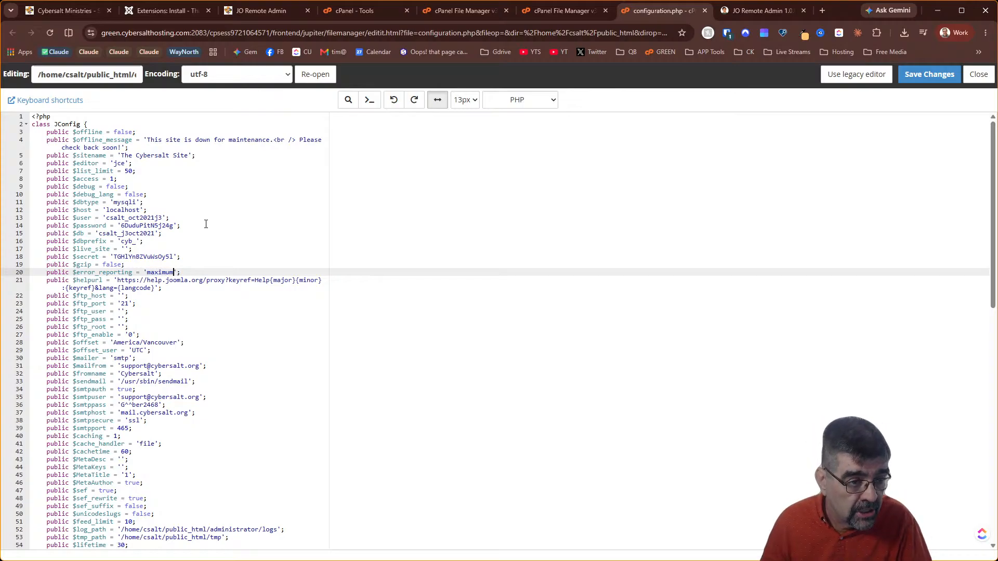
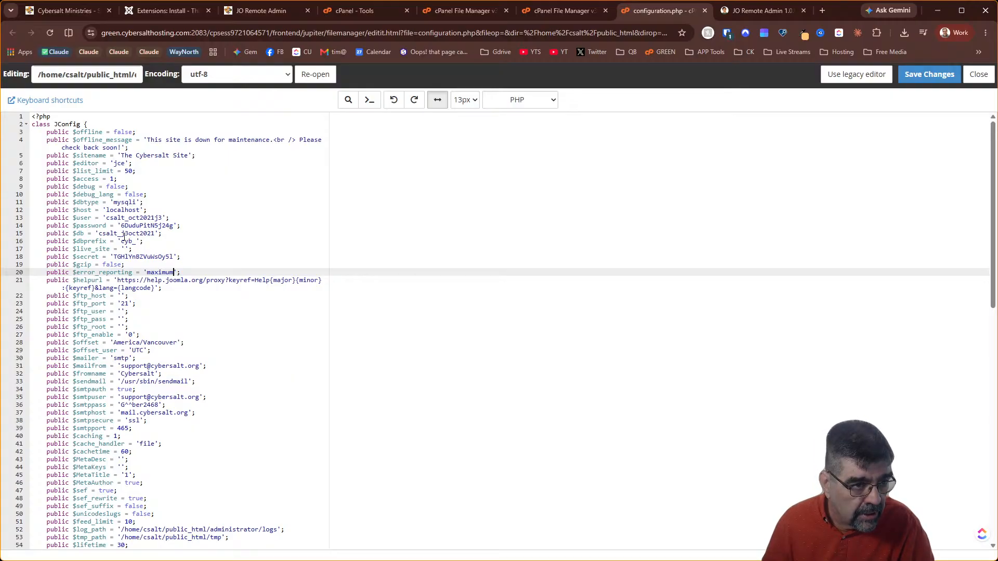
Change debug from false to true in configuration.php, save, and reload the site to see the call stack
{"action": "double_click", "coordinate": [112, 187]}
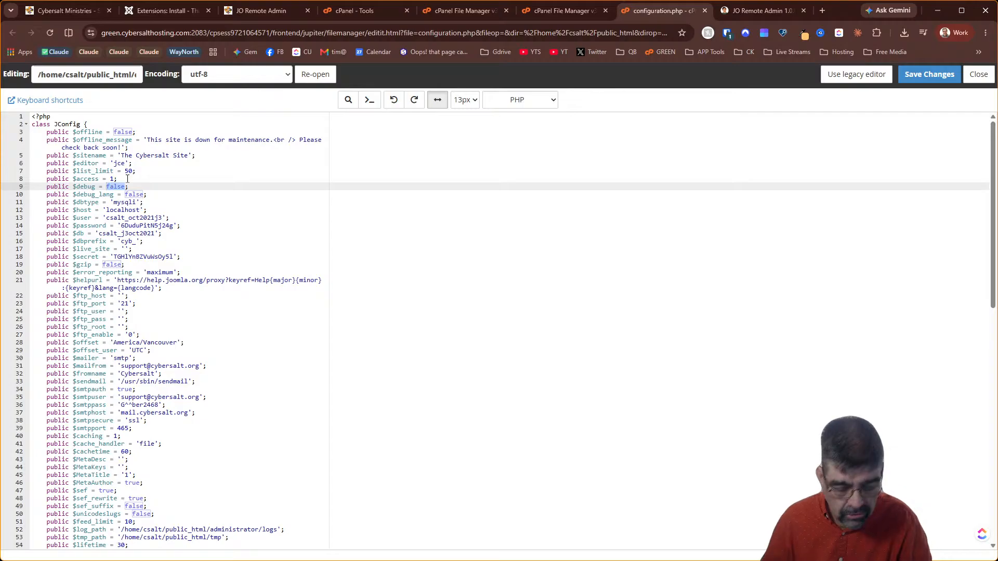
{"action": "type", "text": "true"}
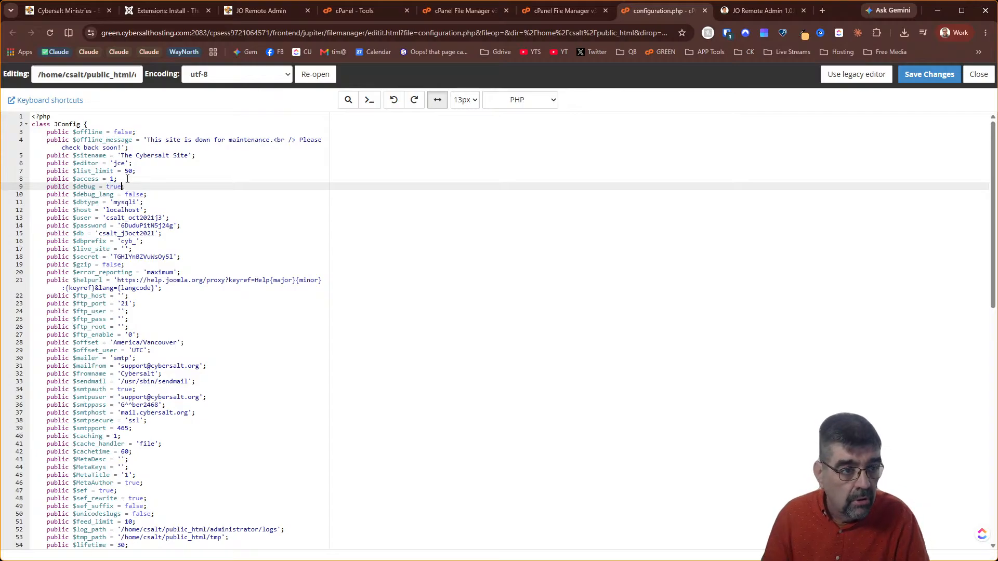
{"action": "left_click", "coordinate": [930, 75]}
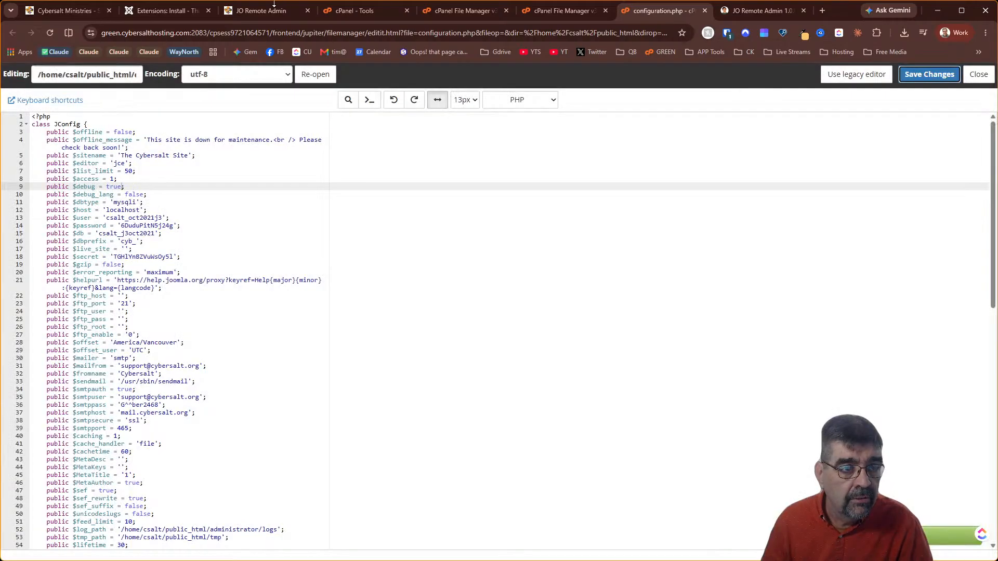
{"action": "left_click", "coordinate": [97, 13]}
{"action": "left_click", "coordinate": [50, 35]}
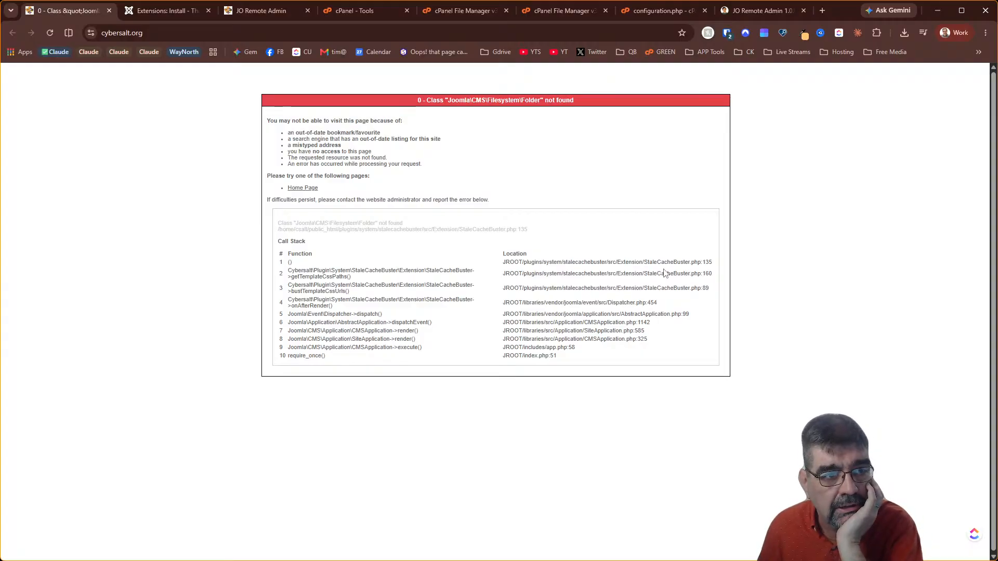
Go to the Joomla administrator and open Extensions: Manage from the System dashboard
{"action": "left_click", "coordinate": [173, 11]}
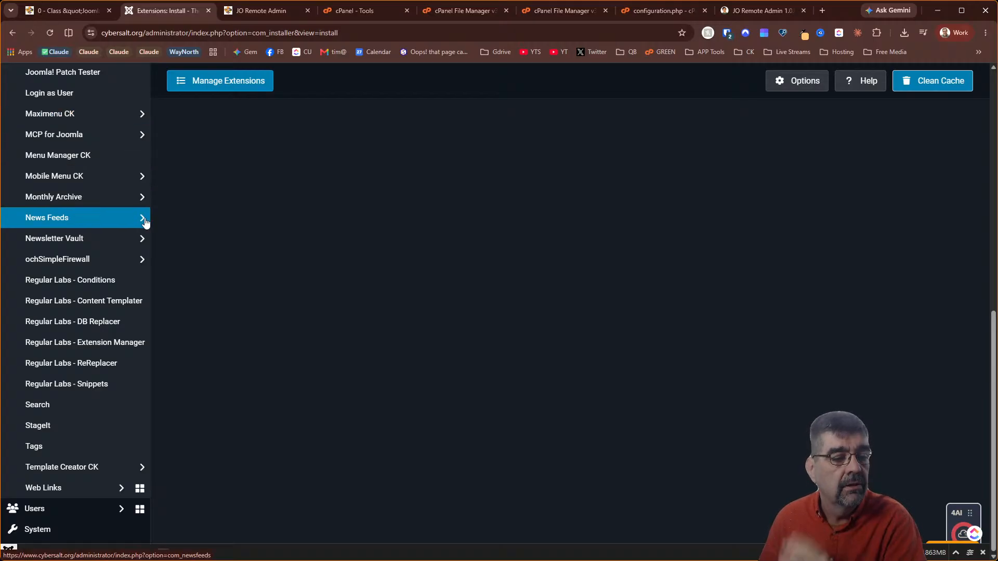
{"action": "left_click", "coordinate": [64, 528]}
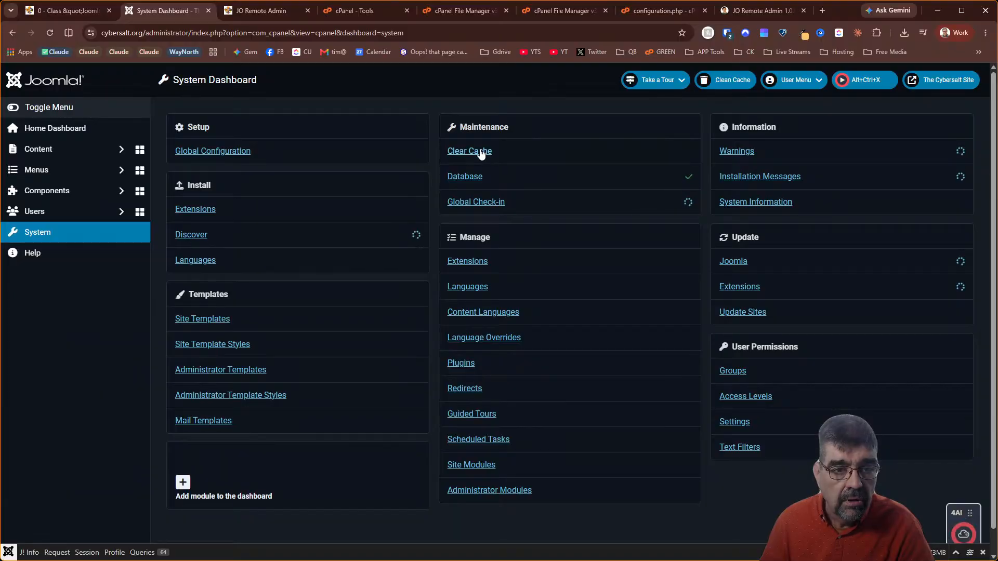
{"action": "left_click", "coordinate": [470, 261]}
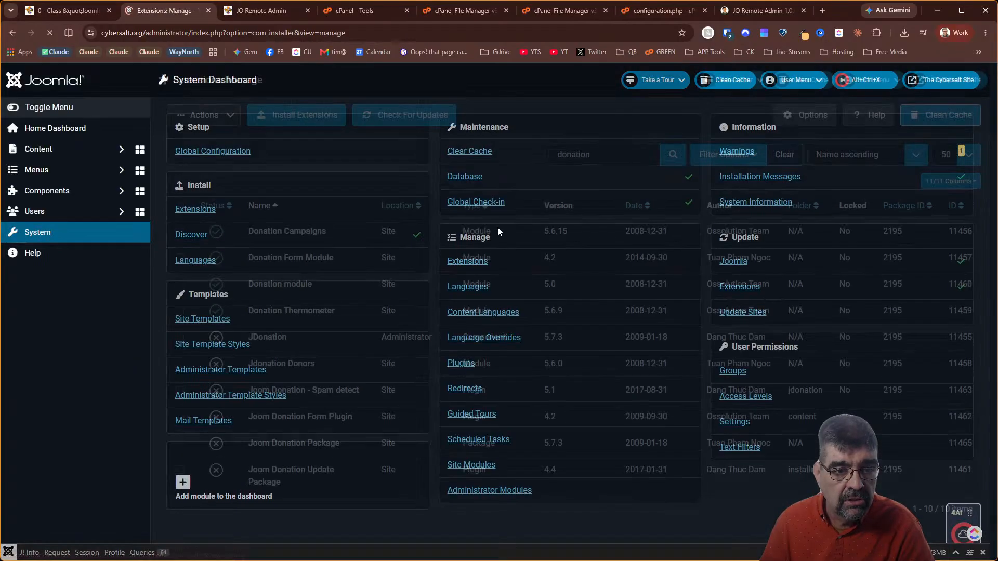
Replace the 'donation' extension search with 'buster'
{"action": "double_click", "coordinate": [590, 152]}
{"action": "type", "text": "buwter"}
{"action": "key", "text": "BackSpace"}
{"action": "key", "text": "BackSpace"}
{"action": "key", "text": "BackSpace"}
{"action": "key", "text": "BackSpace"}
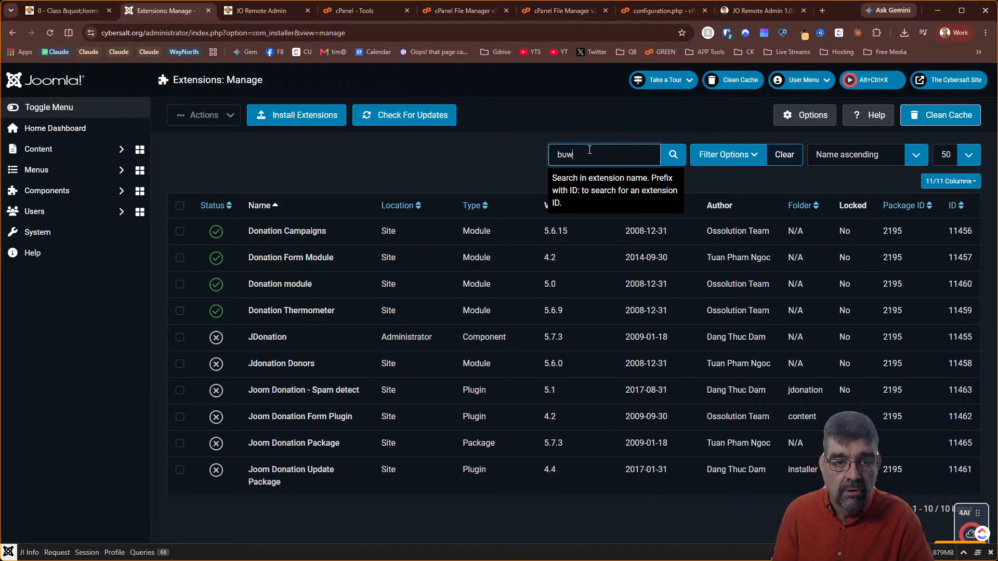
{"action": "type", "text": "ster"}
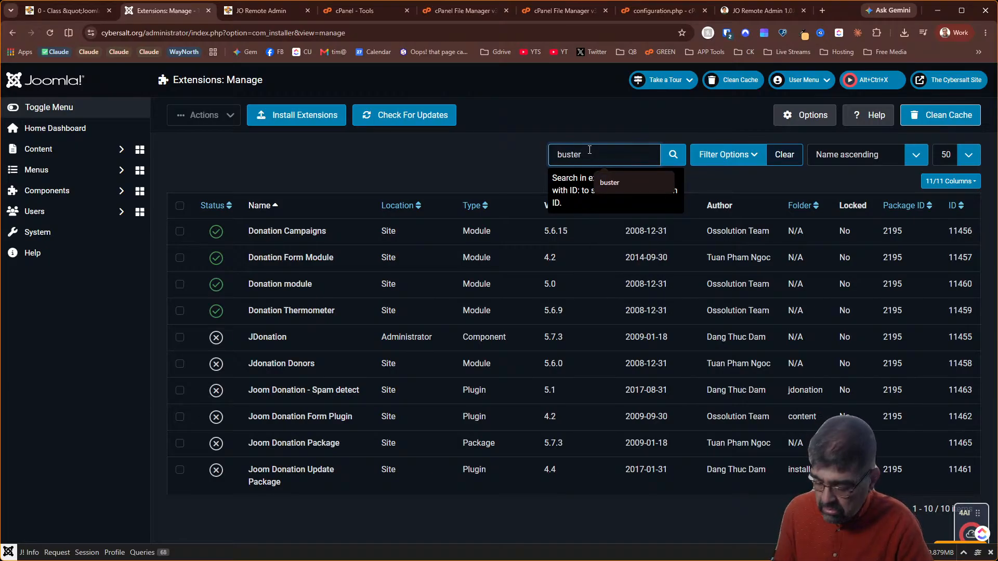
{"action": "key", "text": "Return"}
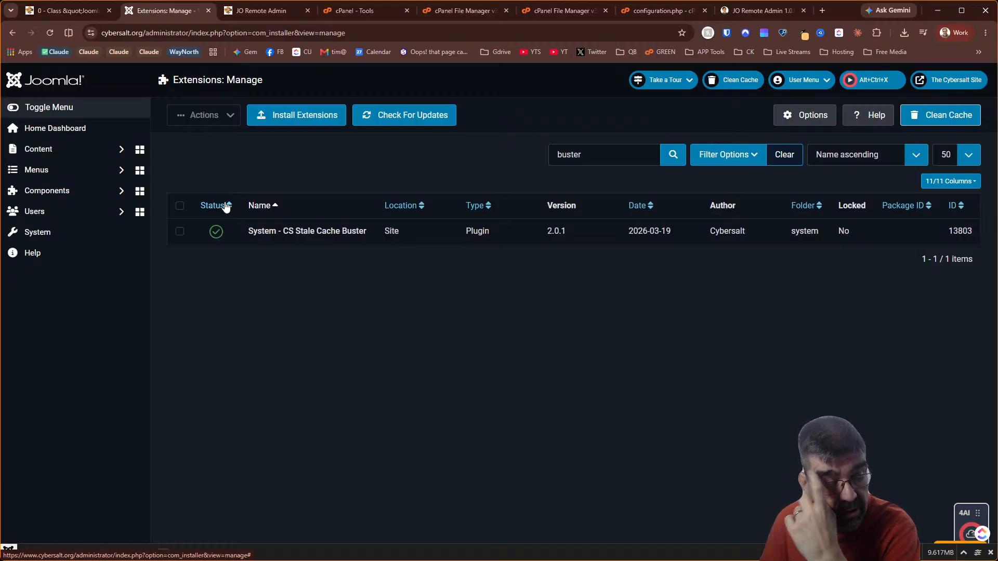
Copy the System - CS Stale Cache Buster plugin name and disable the plugin
{"action": "left_click_drag", "start_coordinate": [368, 231], "coordinate": [249, 231]}
{"action": "right_click", "coordinate": [250, 231]}
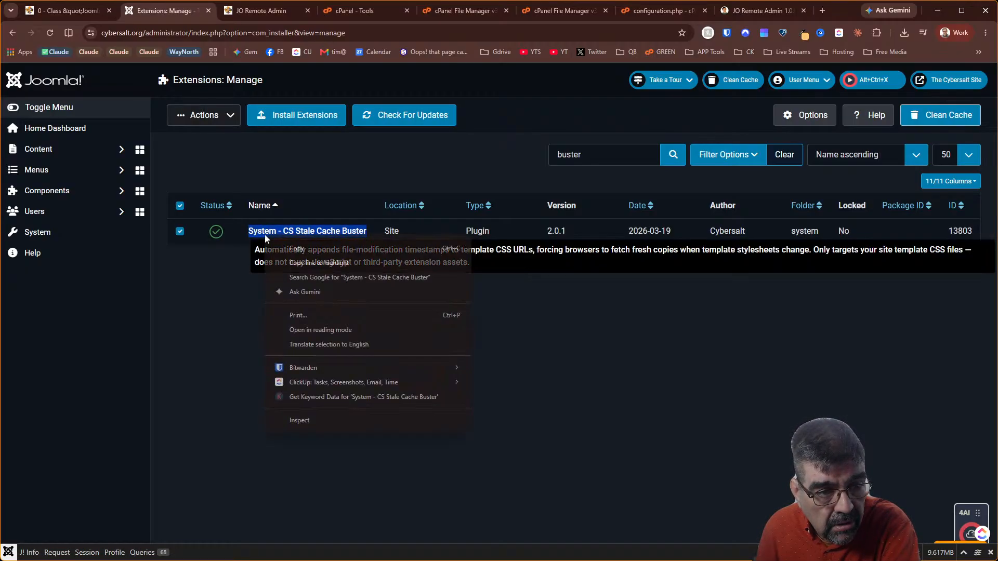
{"action": "left_click", "coordinate": [298, 253]}
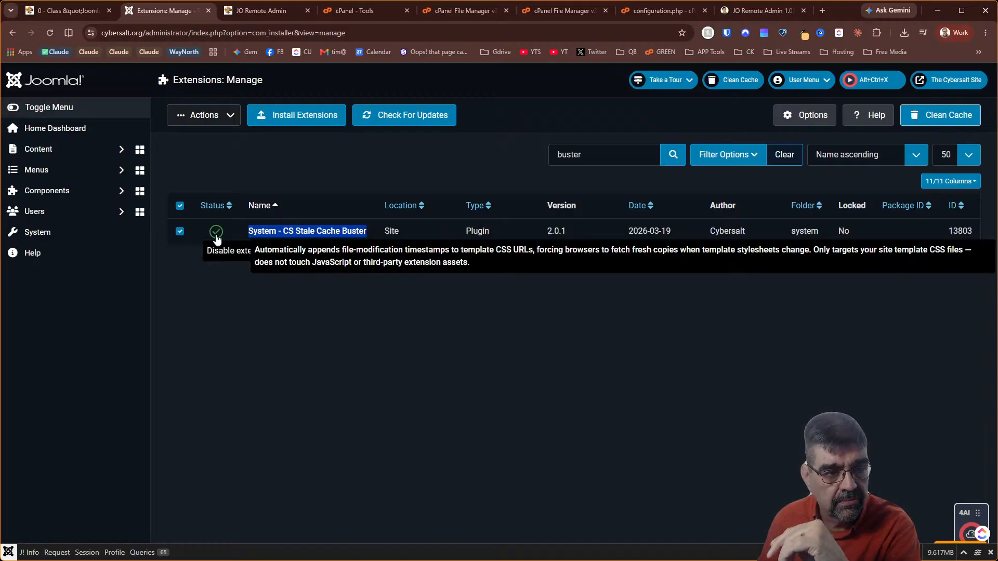
{"action": "right_click", "coordinate": [289, 235]}
{"action": "left_click", "coordinate": [307, 248]}
{"action": "left_click", "coordinate": [216, 231]}
{"action": "left_click", "coordinate": [83, 11]}
Copy the full error text and stack trace from the site's error page, then reload it
{"action": "left_click_drag", "start_coordinate": [622, 358], "coordinate": [426, 115]}
{"action": "right_click", "coordinate": [437, 107]}
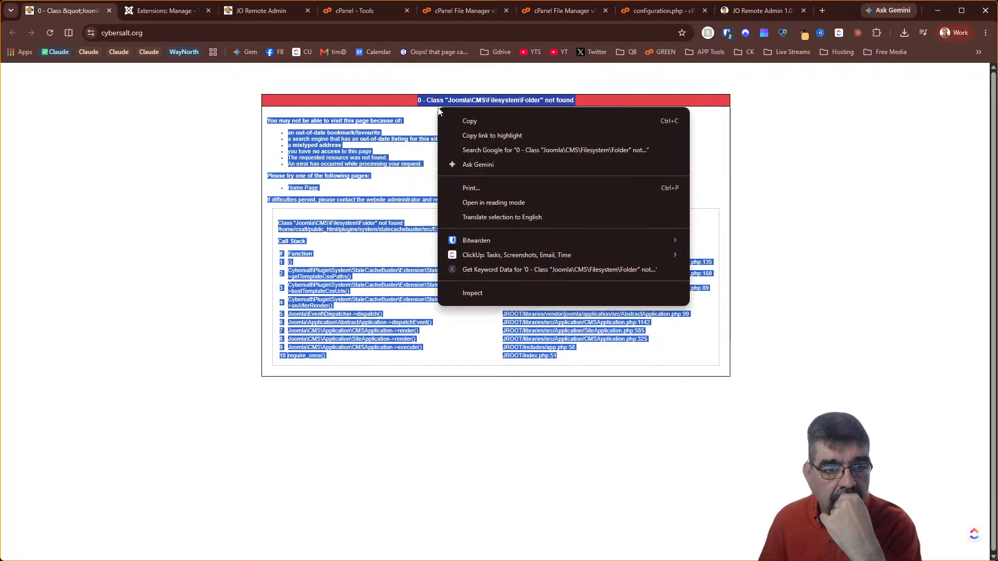
{"action": "left_click", "coordinate": [491, 116]}
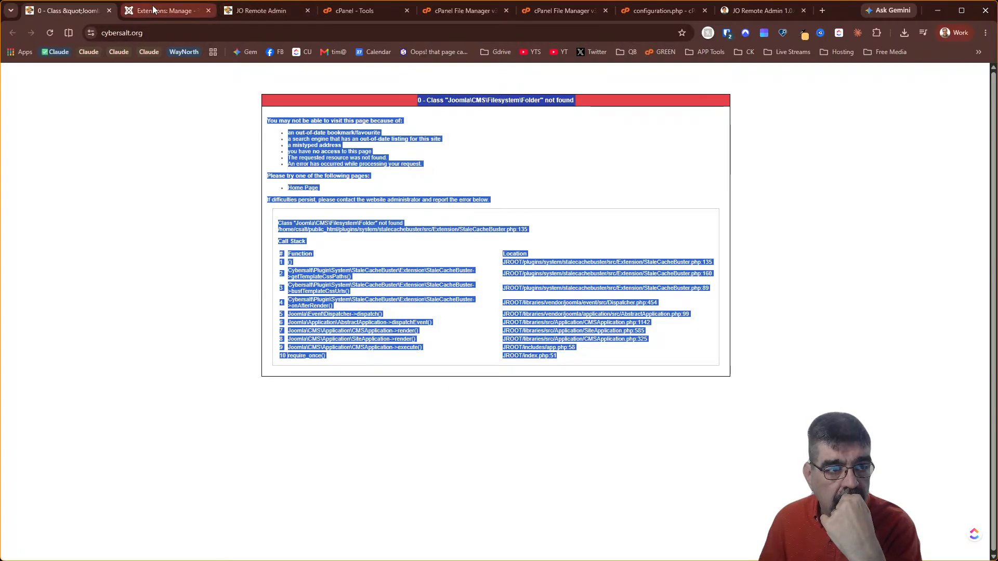
{"action": "left_click", "coordinate": [50, 34]}
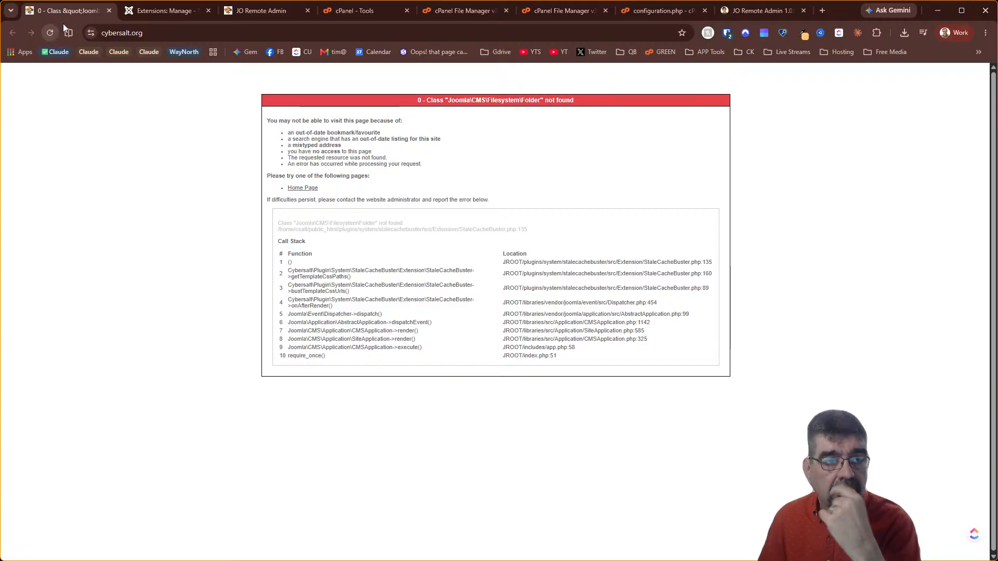
Uninstall the CS Stale Cache Buster plugin via Actions > Uninstall and reload the homepage
{"action": "left_click", "coordinate": [163, 10]}
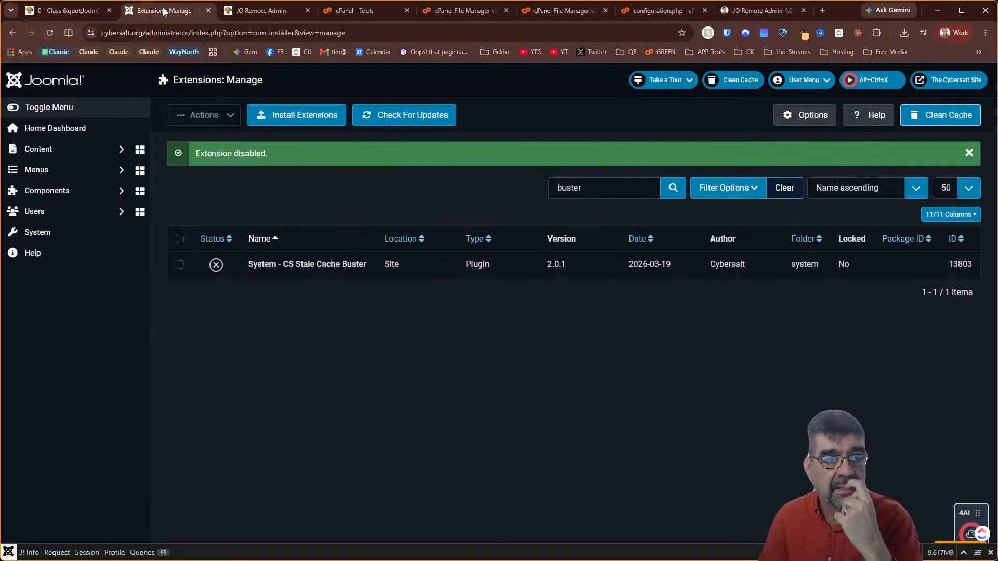
{"action": "left_click", "coordinate": [180, 239]}
{"action": "left_click", "coordinate": [219, 115]}
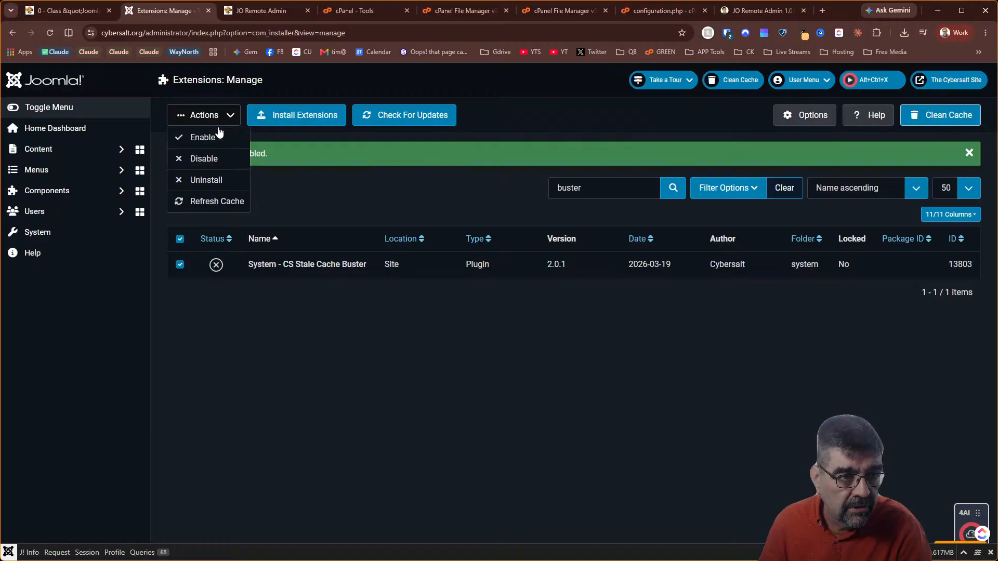
{"action": "left_click", "coordinate": [228, 181]}
{"action": "left_click", "coordinate": [575, 347]}
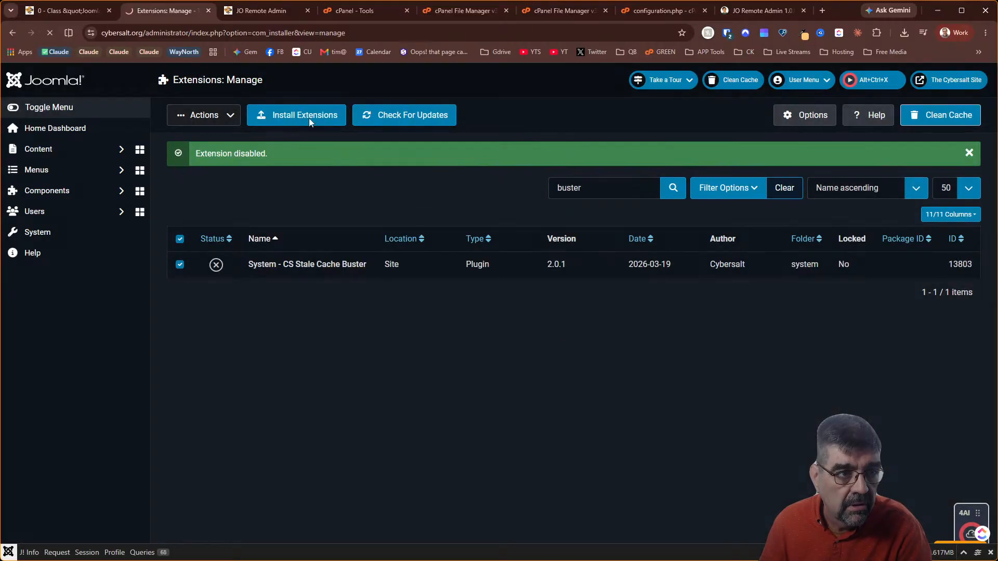
{"action": "left_click", "coordinate": [80, 11]}
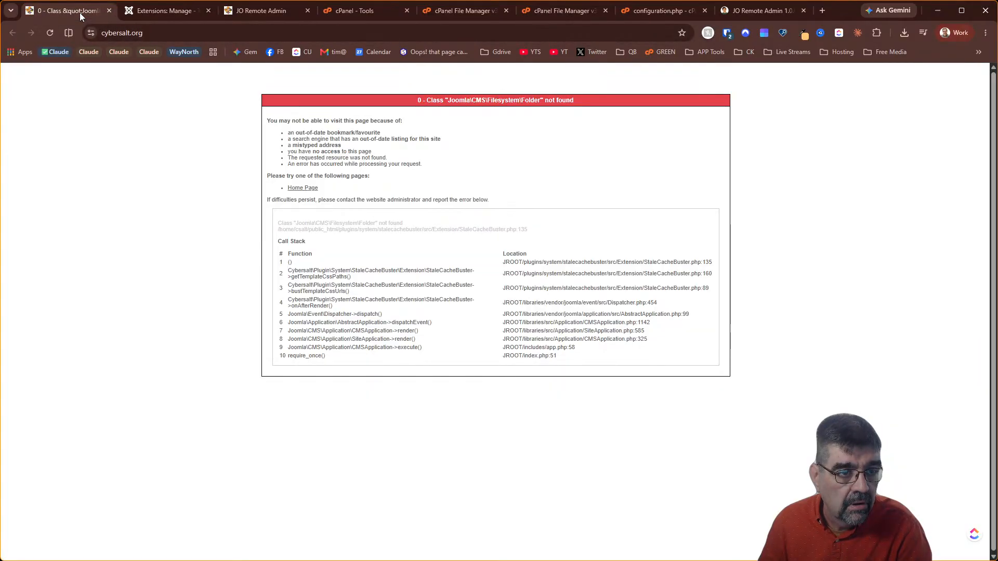
{"action": "left_click", "coordinate": [50, 33]}
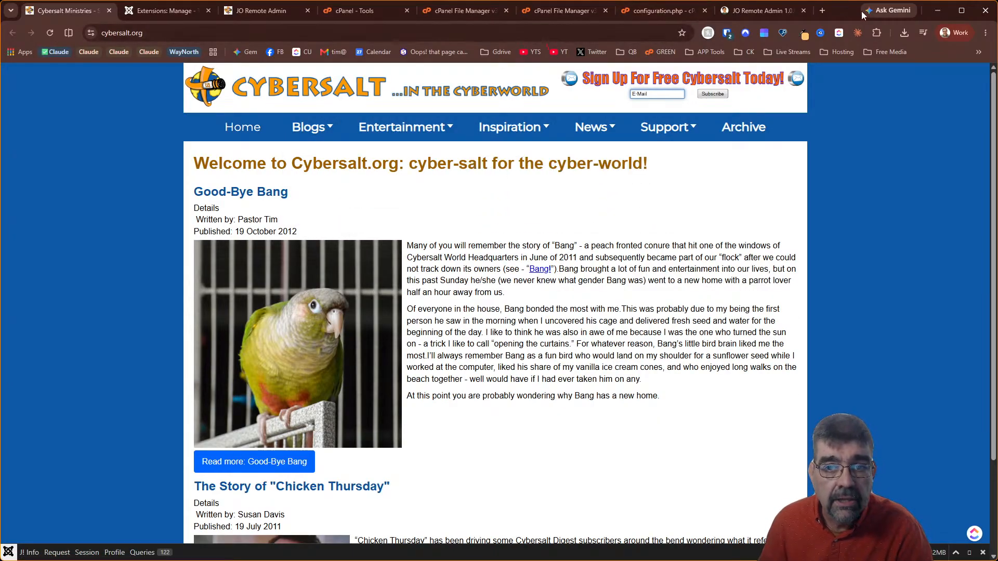
Close the file browser window and minimize the browser to get back to VS Code
{"action": "key", "text": "alt+Tab"}
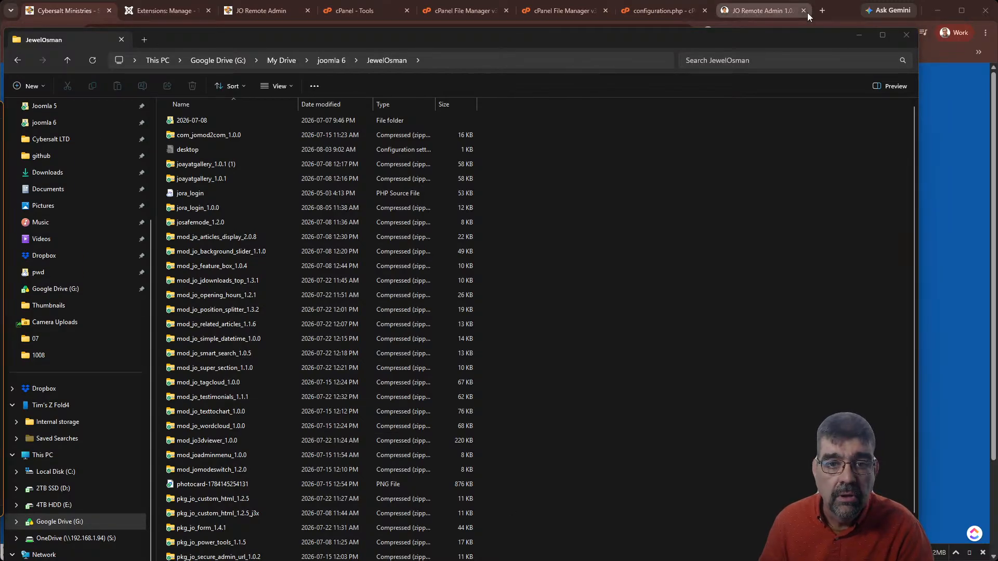
{"action": "left_click", "coordinate": [906, 39]}
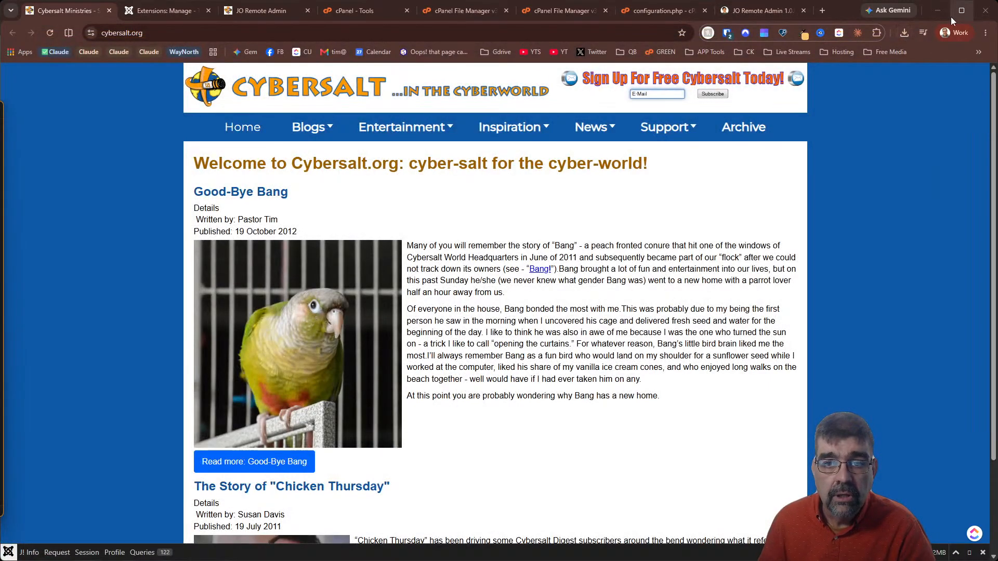
{"action": "left_click", "coordinate": [936, 11]}
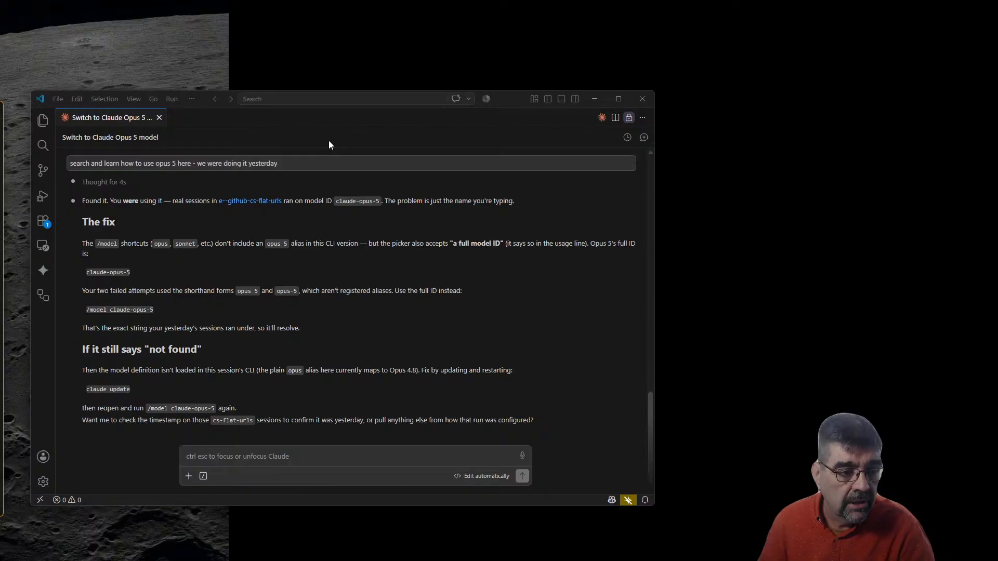
Describe the compatibility-plugin error, pasting the plugin name and stack trace from clipboard history
{"action": "left_click_drag", "start_coordinate": [511, 102], "coordinate": [669, 48]}
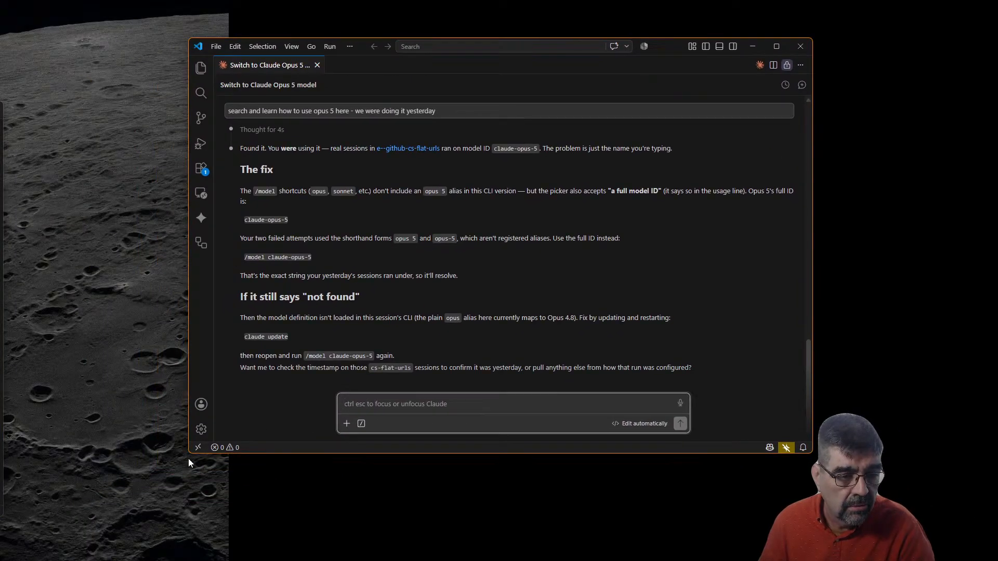
{"action": "left_click_drag", "start_coordinate": [188, 456], "coordinate": [30, 528]}
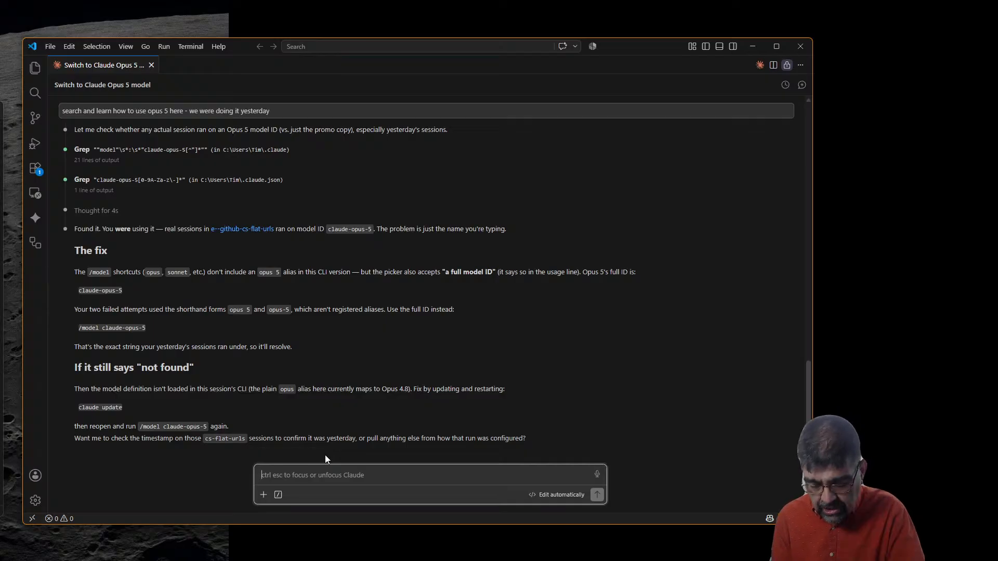
{"action": "type", "text": "i j"}
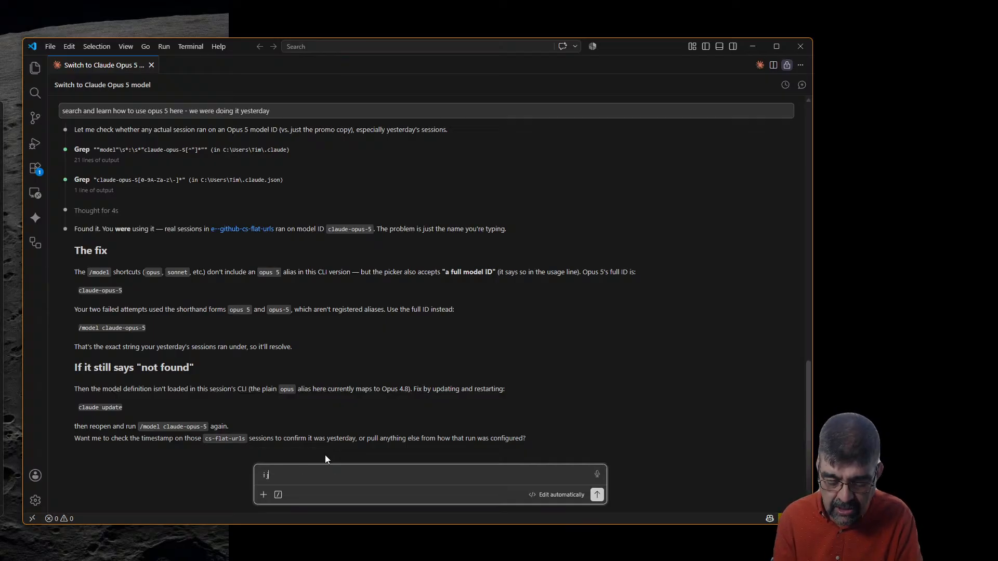
{"action": "type", "text": "sut fupdated a site to"}
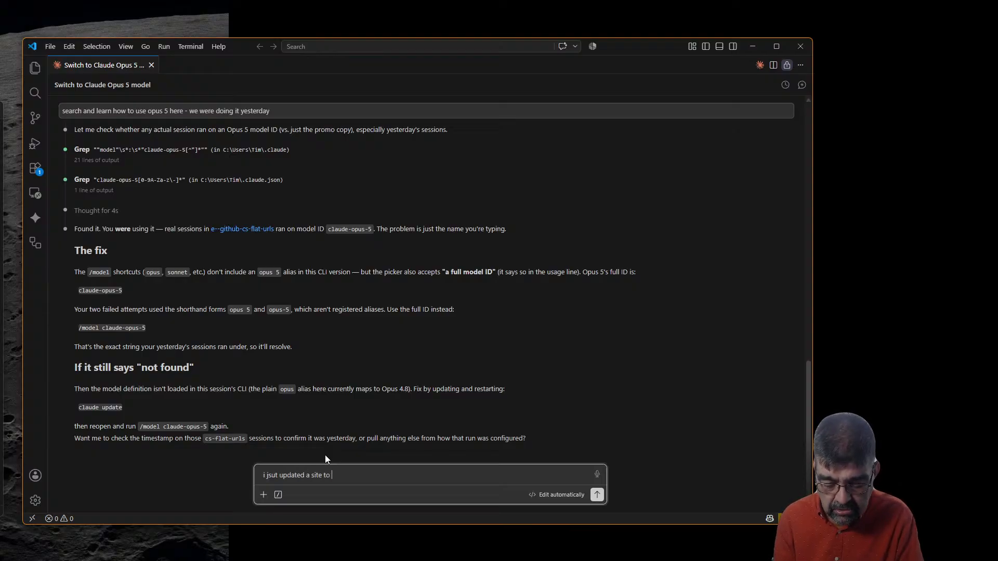
{"action": "type", "text": "J6 with the "}
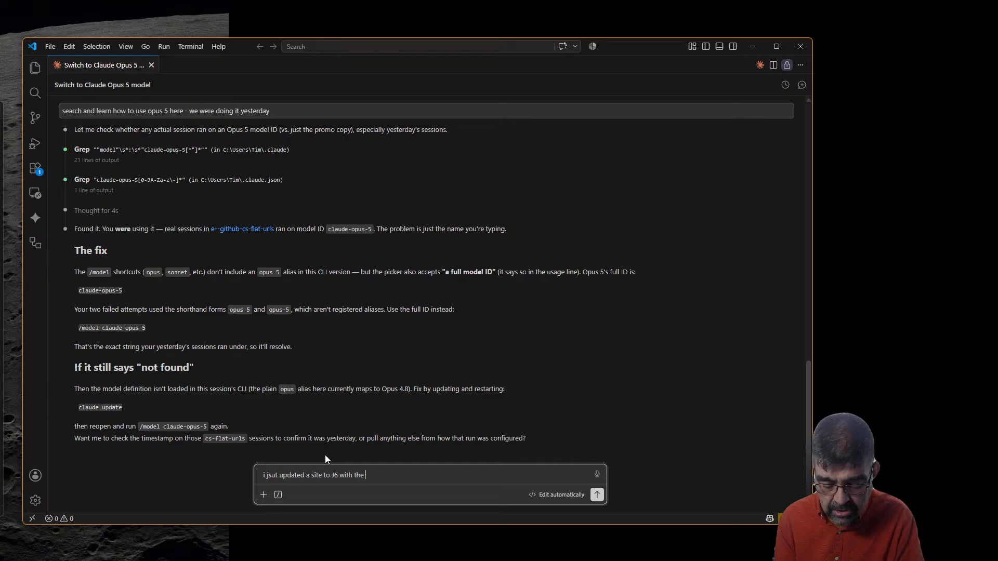
{"action": "type", "text": "compatabil"}
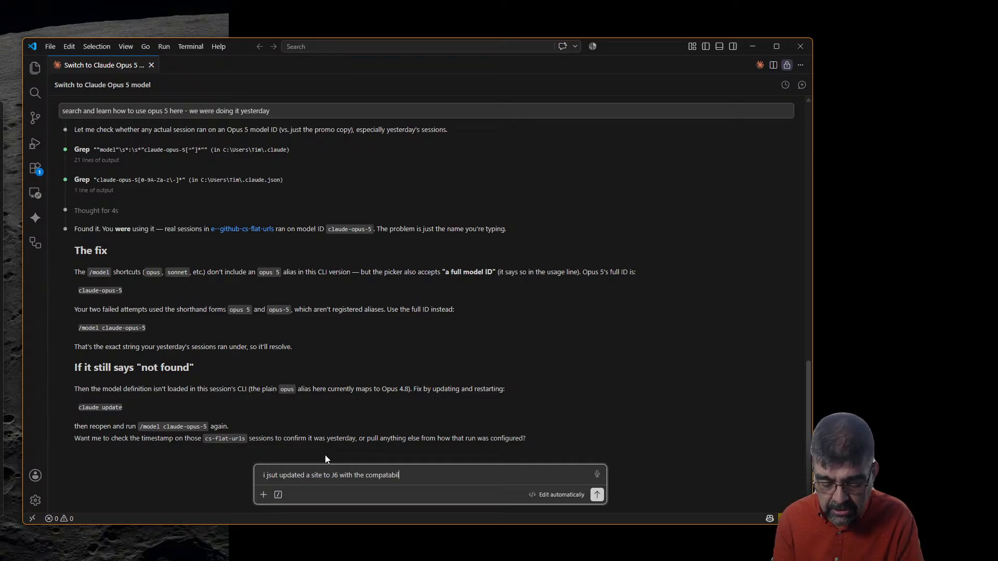
{"action": "type", "text": "ity plugin turned off and "}
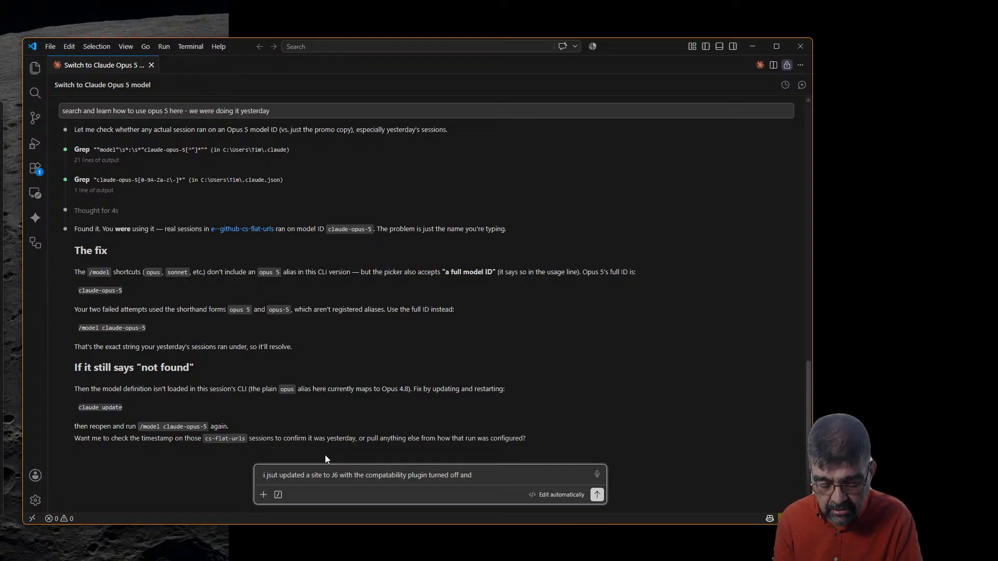
{"action": "type", "text": "got this message for"}
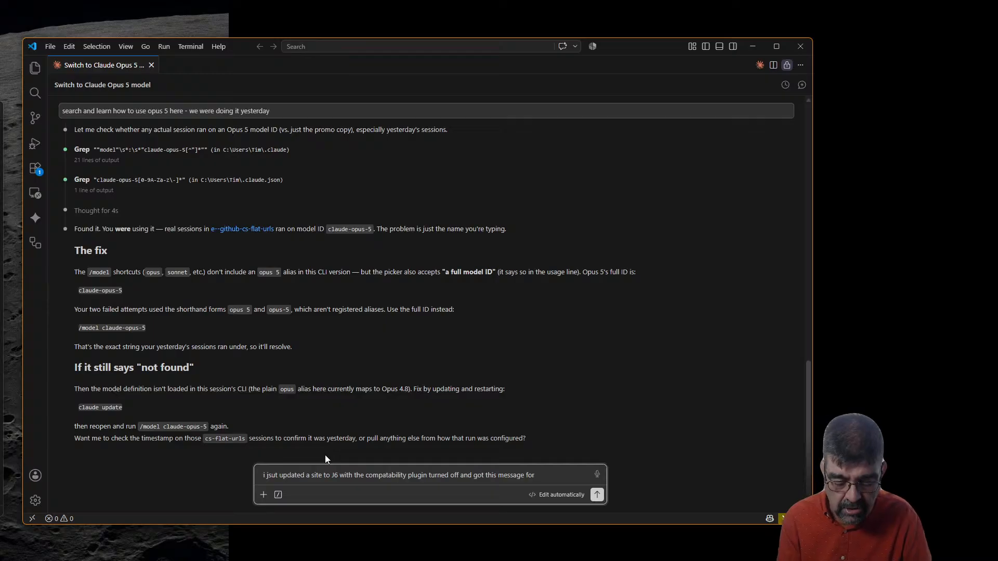
{"action": "key", "text": "super+v"}
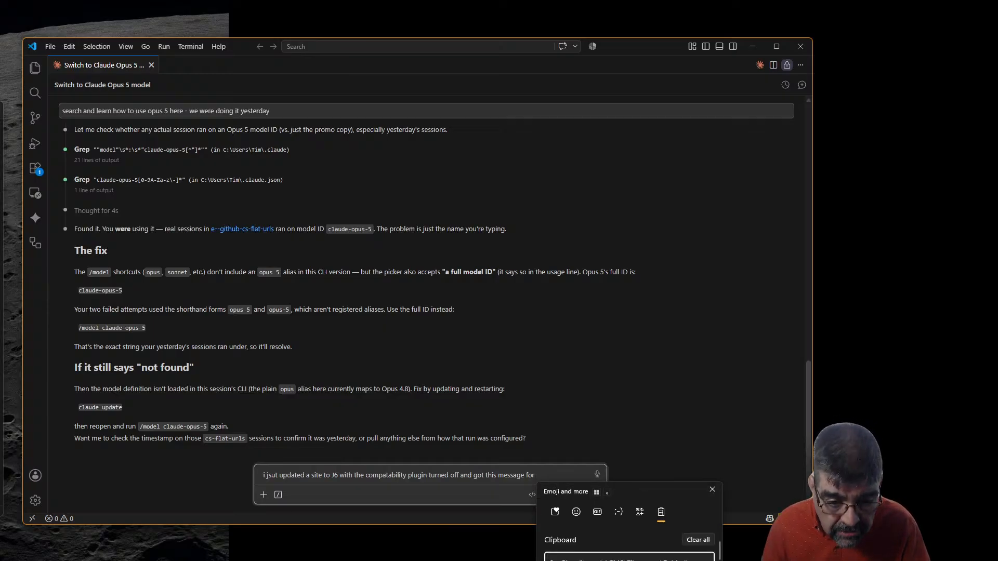
{"action": "key", "text": "Return"}
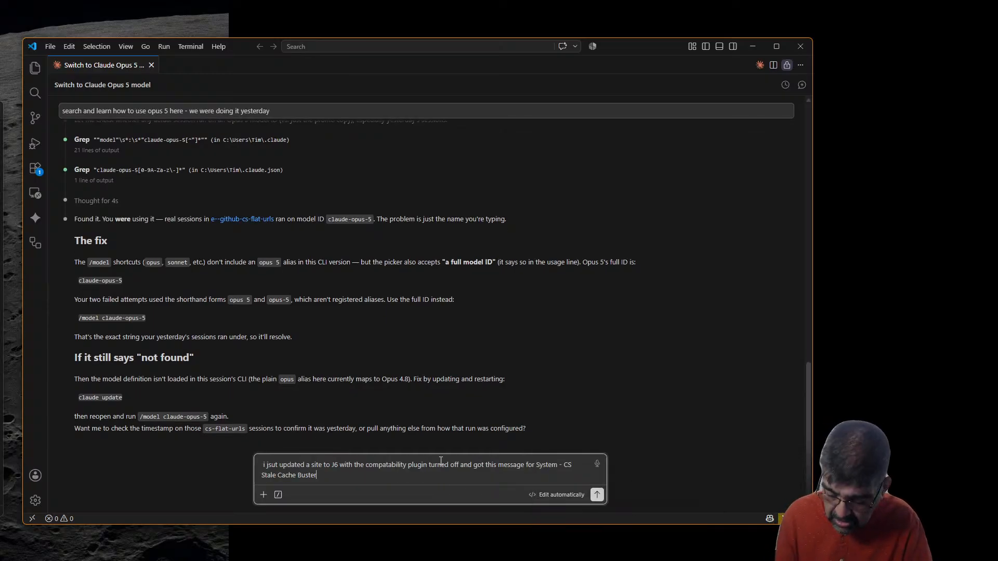
{"action": "key", "text": "shift+Return"}
{"action": "key", "text": "super+v"}
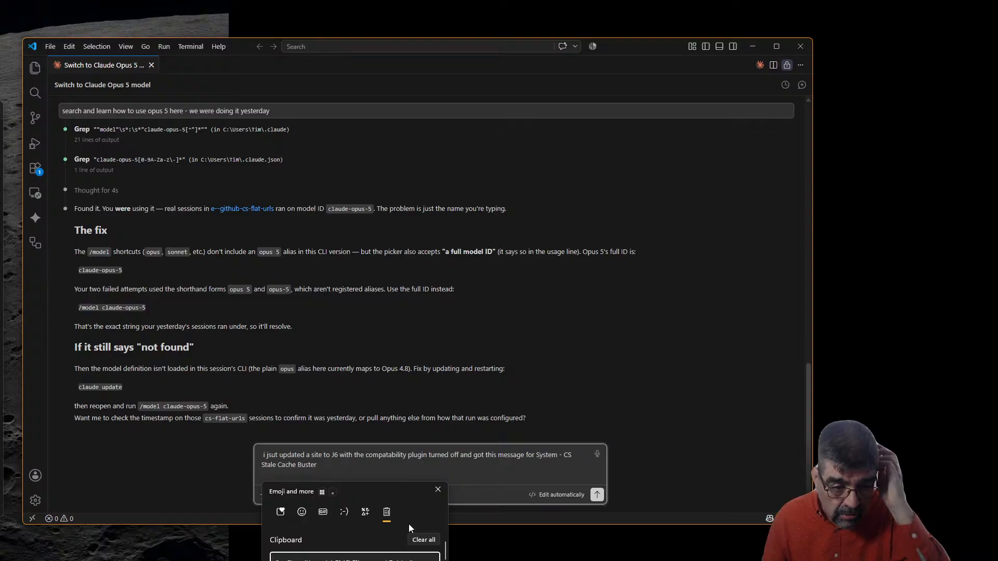
{"action": "key", "text": "Return"}
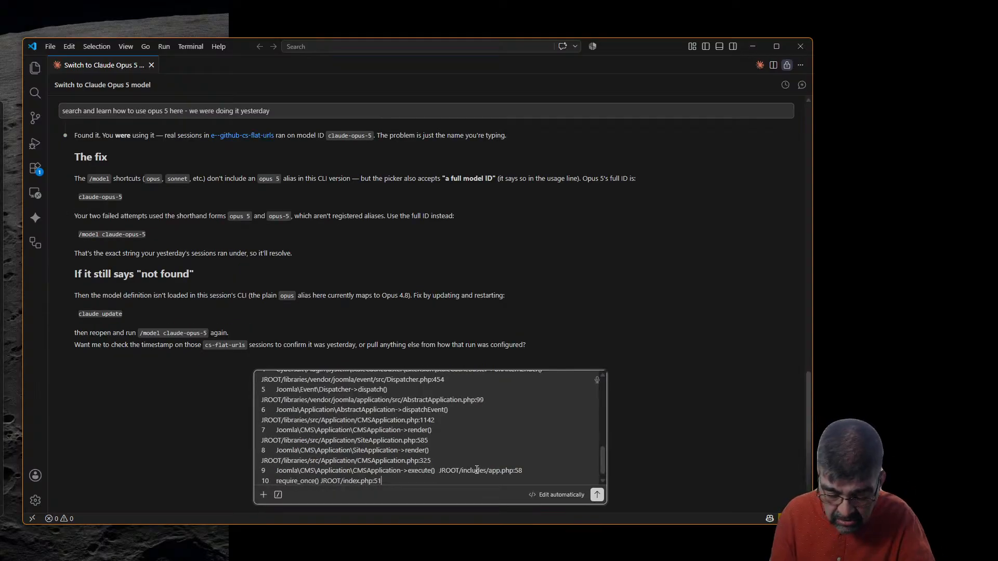
{"action": "key", "text": "shift+Return"}
{"action": "key", "text": "shift+Return"}
Ask Claude to create an issue on that plugin's GitHub repo to make it J6 compatible
{"action": "type", "text": "create"}
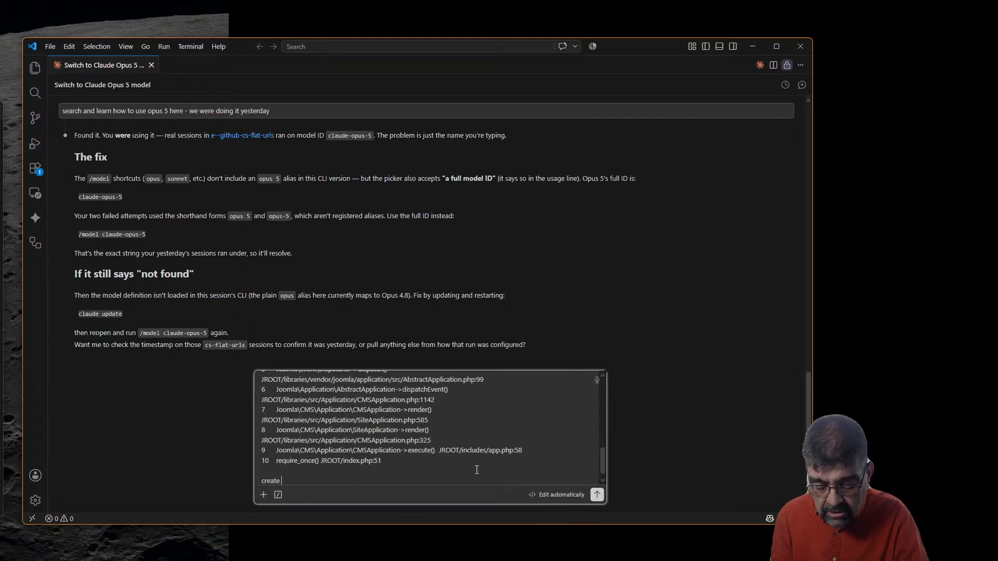
{"action": "type", "text": " an issue on the"}
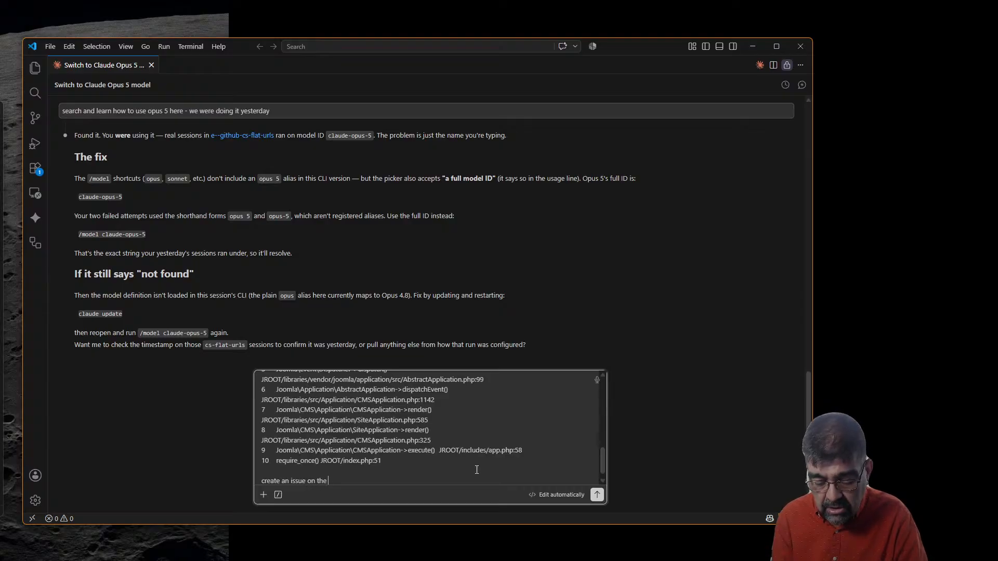
{"action": "type", "text": " git"}
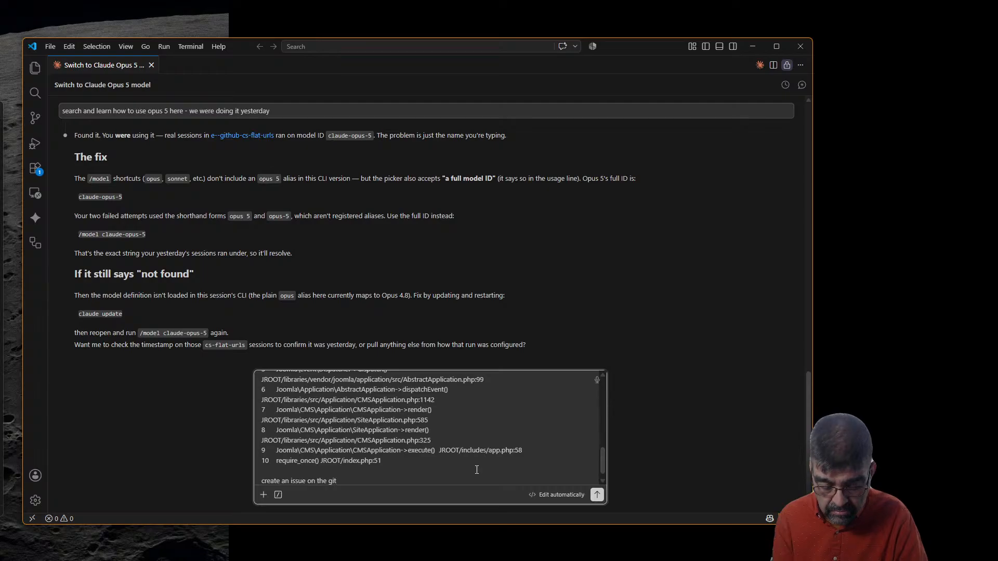
{"action": "type", "text": "hub rfepo"}
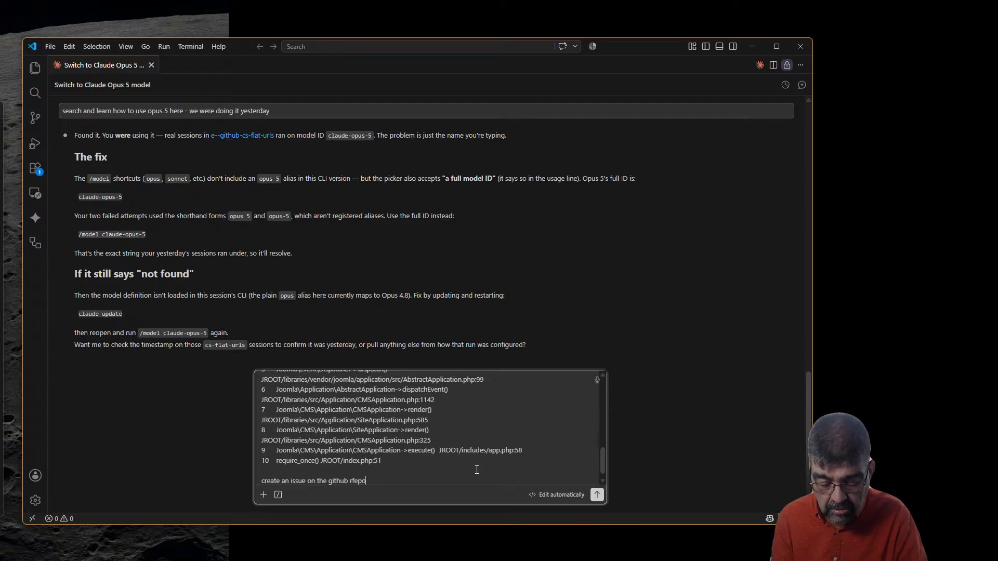
{"action": "key", "text": "BackSpace"}
{"action": "key", "text": "BackSpace"}
{"action": "key", "text": "BackSpace"}
{"action": "key", "text": "BackSpace"}
{"action": "type", "text": "e"}
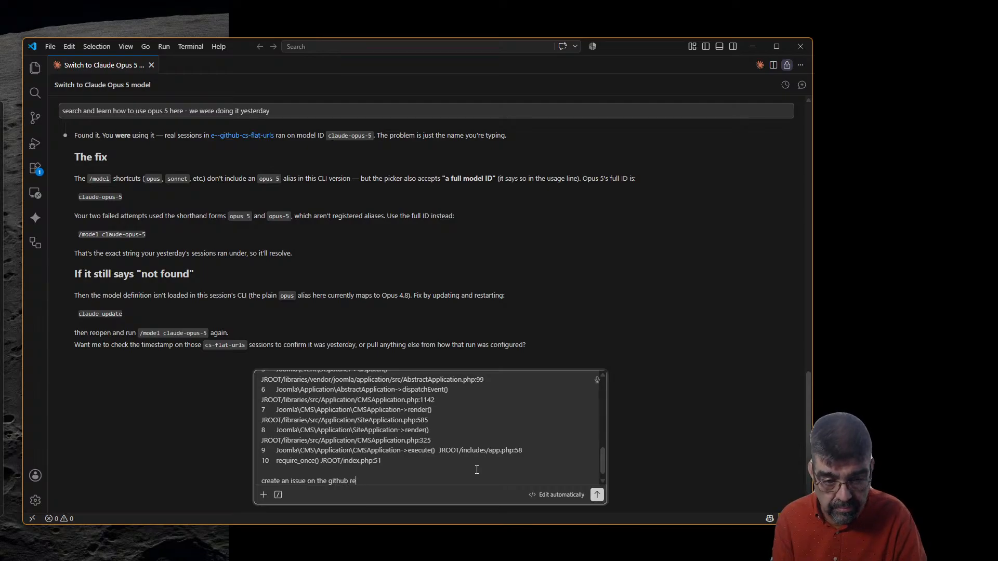
{"action": "type", "text": "po"}
{"action": "type", "text": "that "}
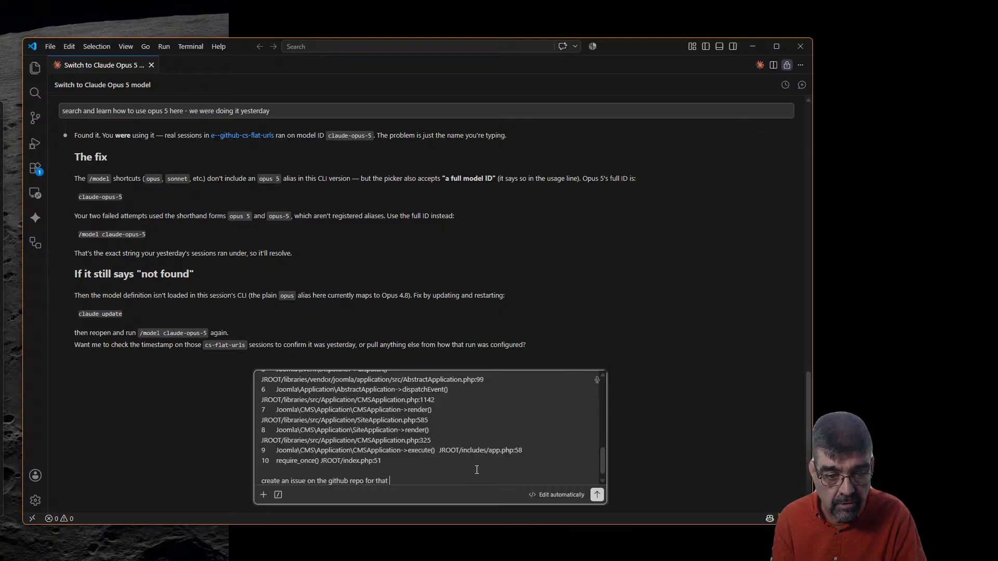
{"action": "type", "text": "plugin"}
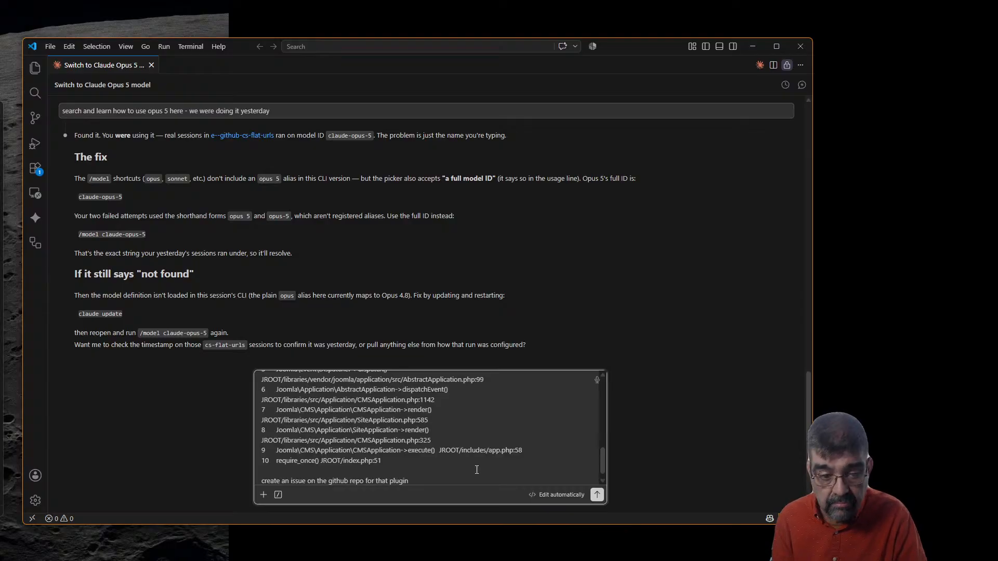
{"action": "type", "text": " to make it j6 coppma"}
{"action": "key", "text": "BackSpace"}
{"action": "key", "text": "BackSpace"}
{"action": "key", "text": "BackSpace"}
{"action": "key", "text": "BackSpace"}
{"action": "type", "text": "mpatible"}
{"action": "key", "text": "Return"}
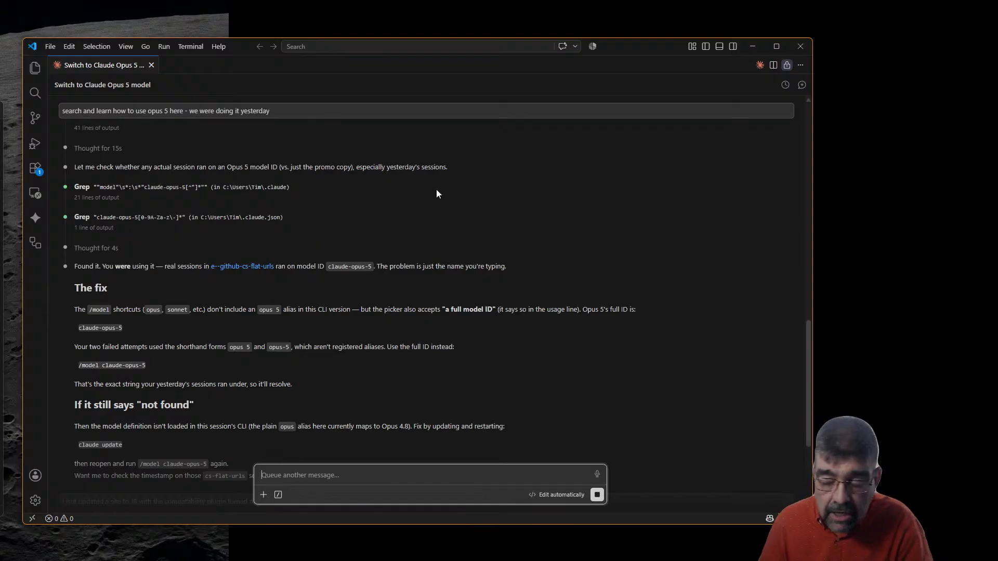
{"action": "scroll", "coordinate": [322, 210], "scroll_direction": "up", "scroll_amount": 5}
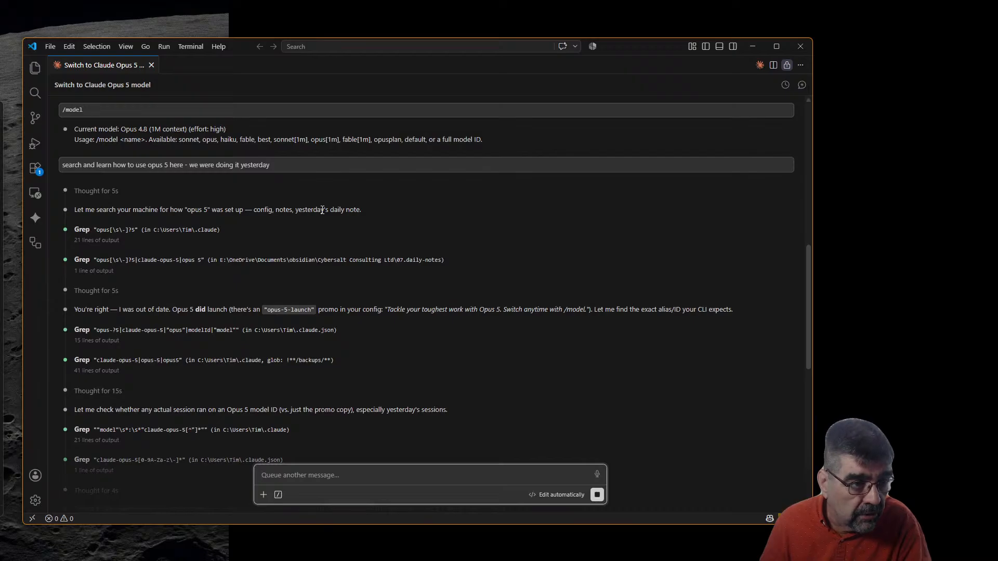
{"action": "scroll", "coordinate": [323, 210], "scroll_direction": "down", "scroll_amount": 5}
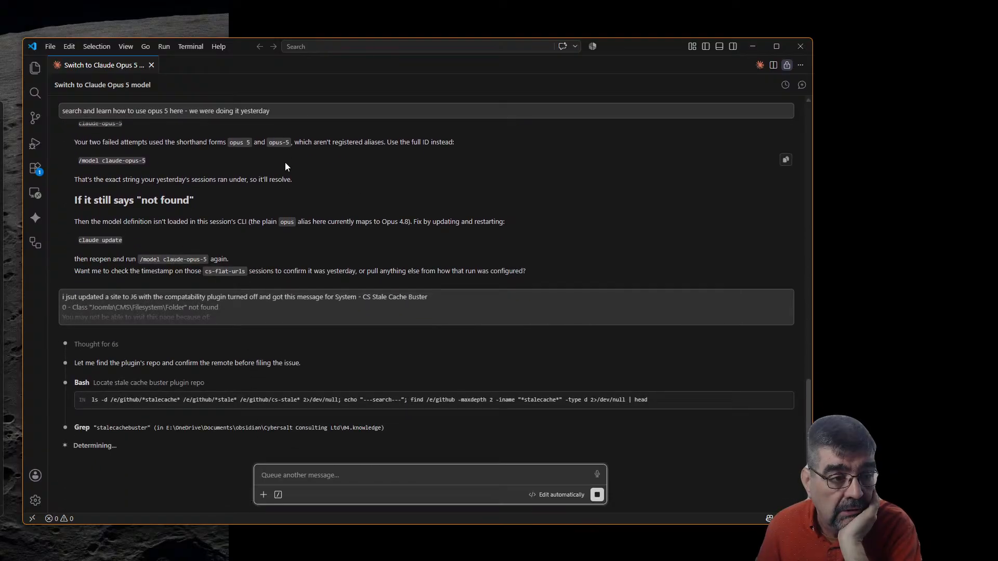
{"action": "scroll", "coordinate": [285, 163], "scroll_direction": "up", "scroll_amount": 3}
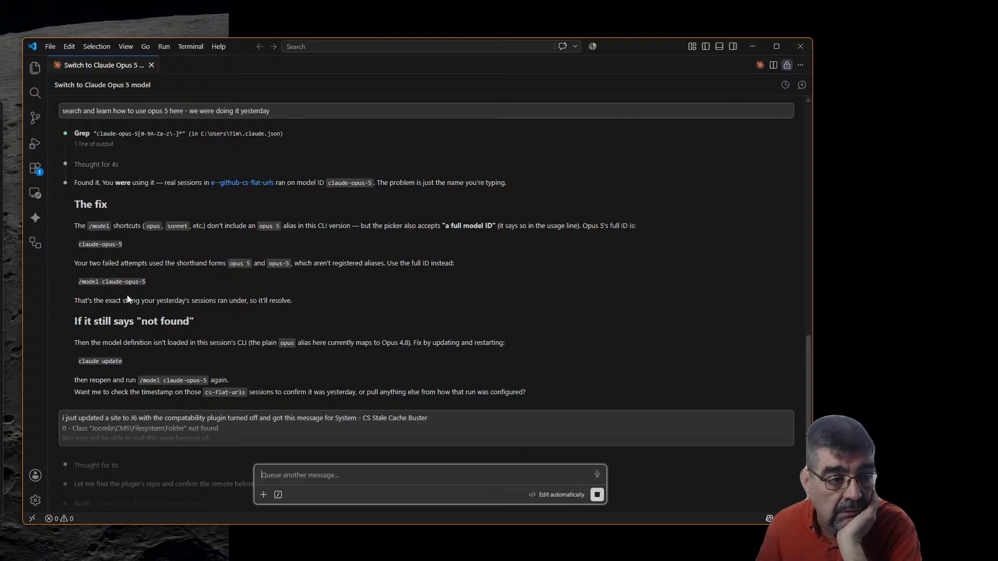
Copy the /model claude-opus-5 command into the chat box and send it
{"action": "left_click", "coordinate": [786, 283]}
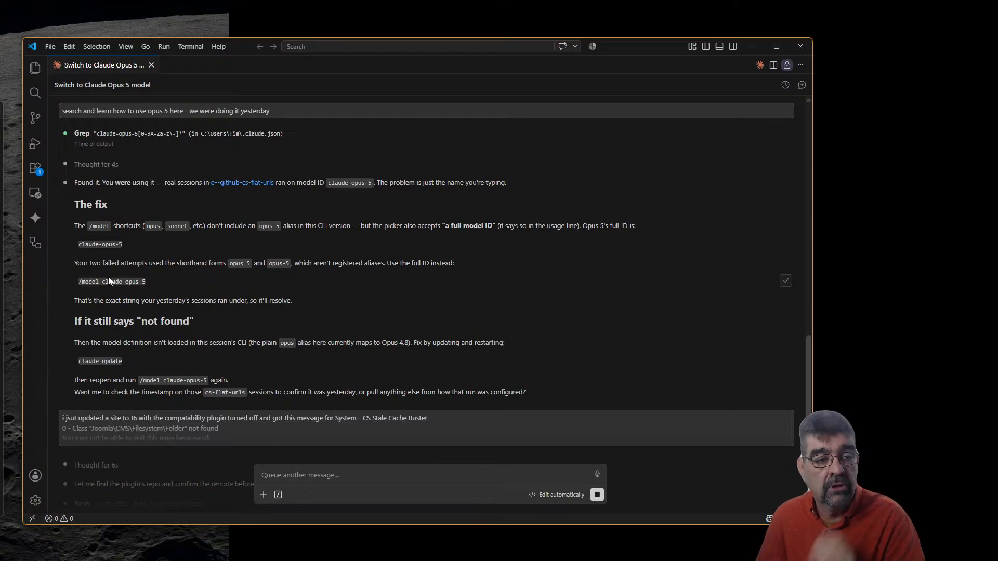
{"action": "left_click", "coordinate": [361, 474]}
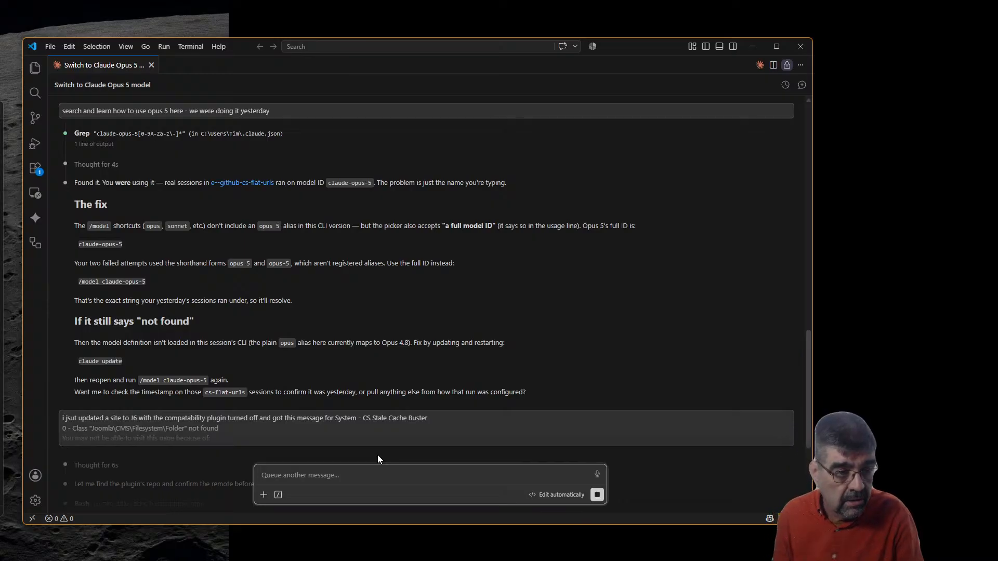
{"action": "key", "text": "ctrl+v"}
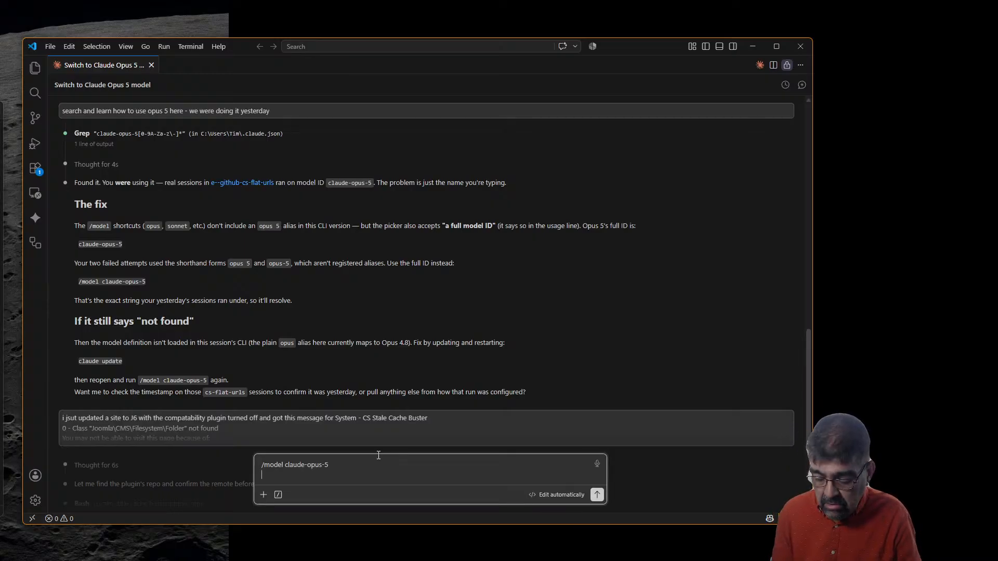
{"action": "key", "text": "Return"}
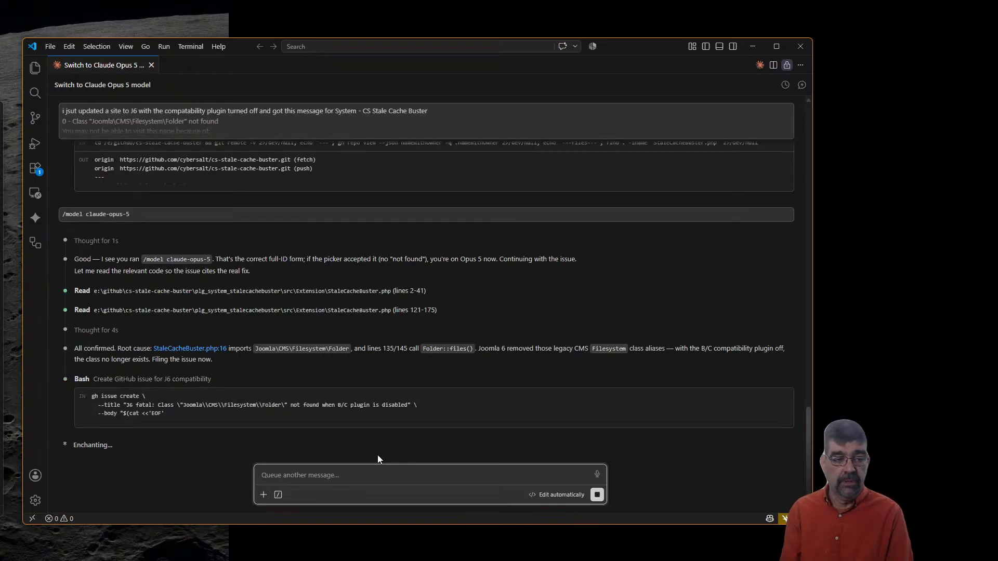
Ask Claude 'what claude model is this?' to confirm it runs on claude-opus-5
{"action": "type", "text": "what "}
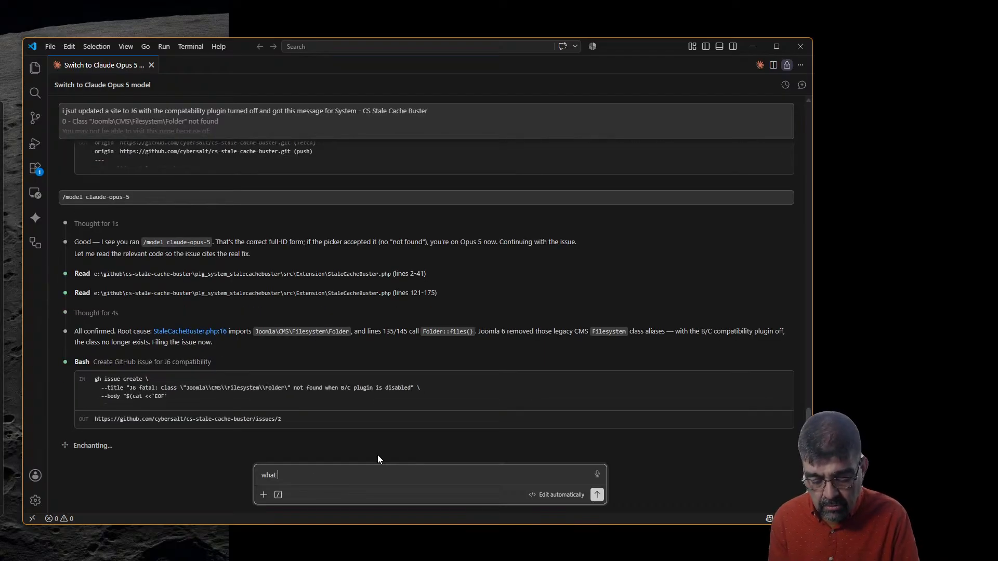
{"action": "type", "text": "cloude"}
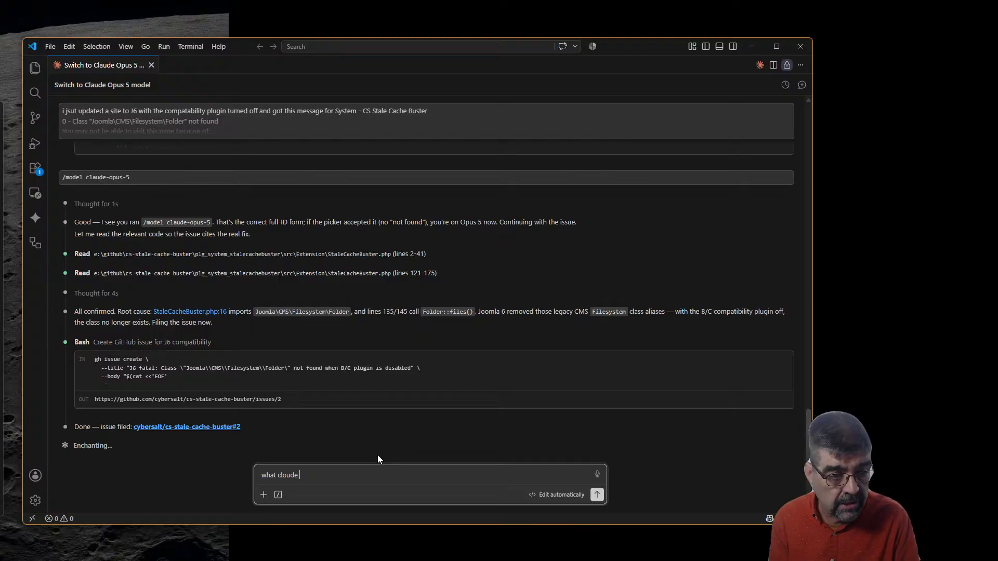
{"action": "key", "text": "BackSpace"}
{"action": "key", "text": "BackSpace"}
{"action": "key", "text": "BackSpace"}
{"action": "key", "text": "BackSpace"}
{"action": "key", "text": "BackSpace"}
{"action": "type", "text": "aude model is this?"}
{"action": "key", "text": "Return"}
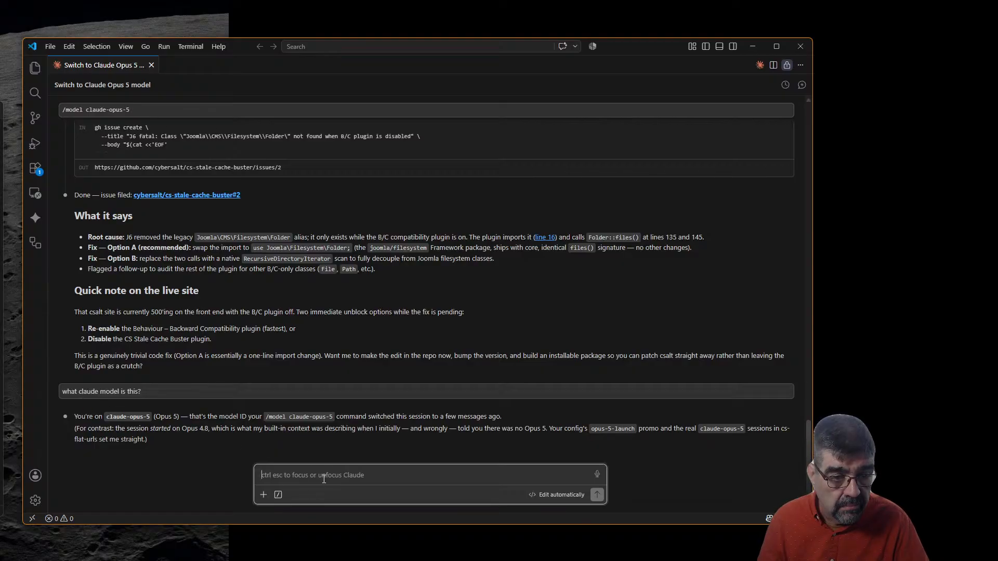
Send 'can we add an alias to point to this opus 5', then bring up WHM List Accounts
{"action": "type", "text": "can we "}
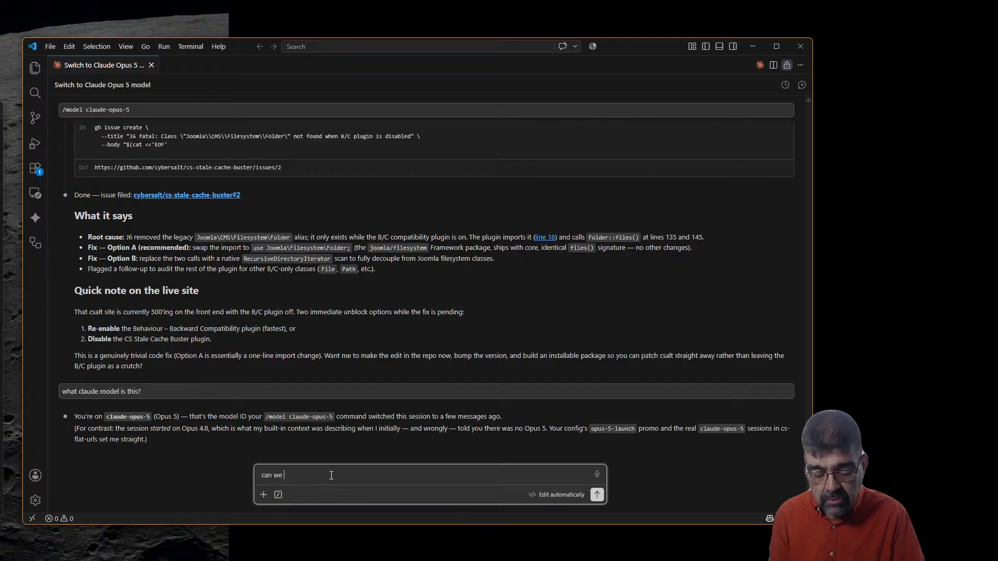
{"action": "type", "text": "add an alias "}
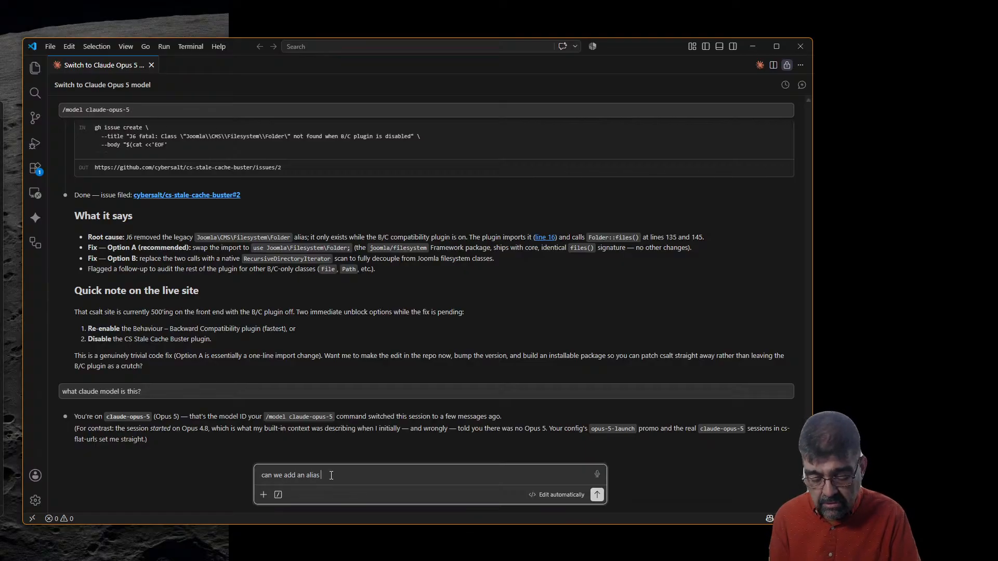
{"action": "type", "text": "to "}
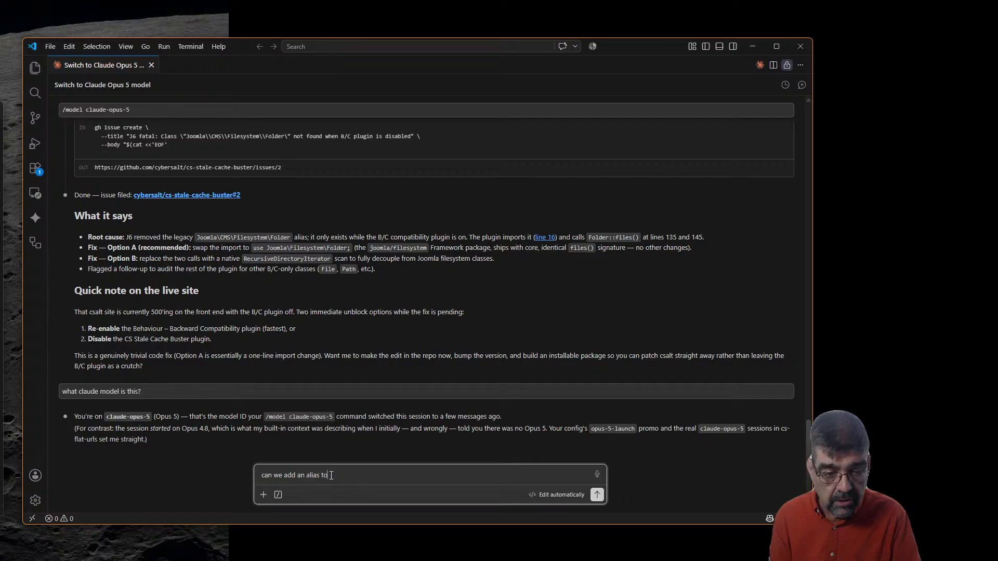
{"action": "type", "text": "point to this "}
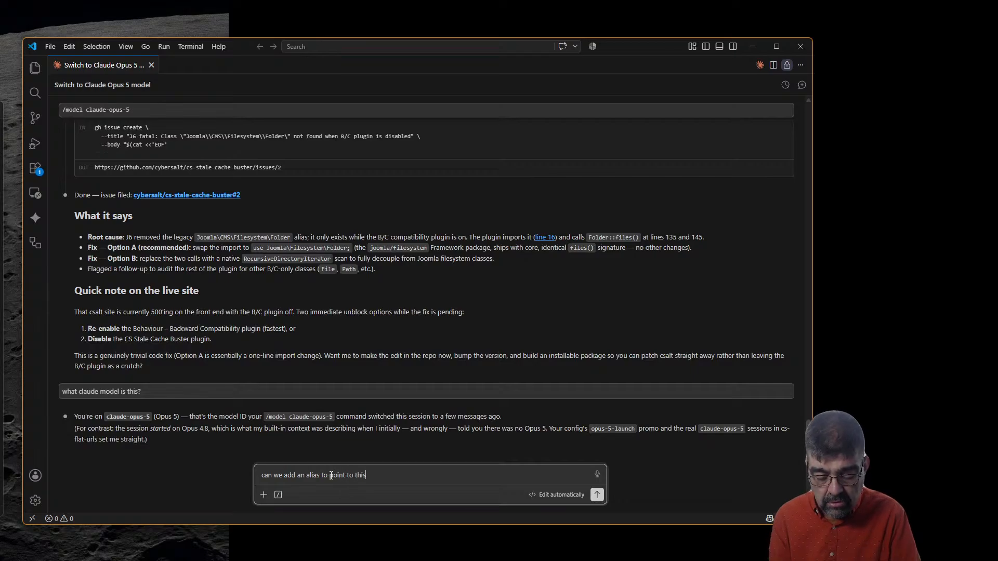
{"action": "type", "text": "opus 5"}
{"action": "key", "text": "Return"}
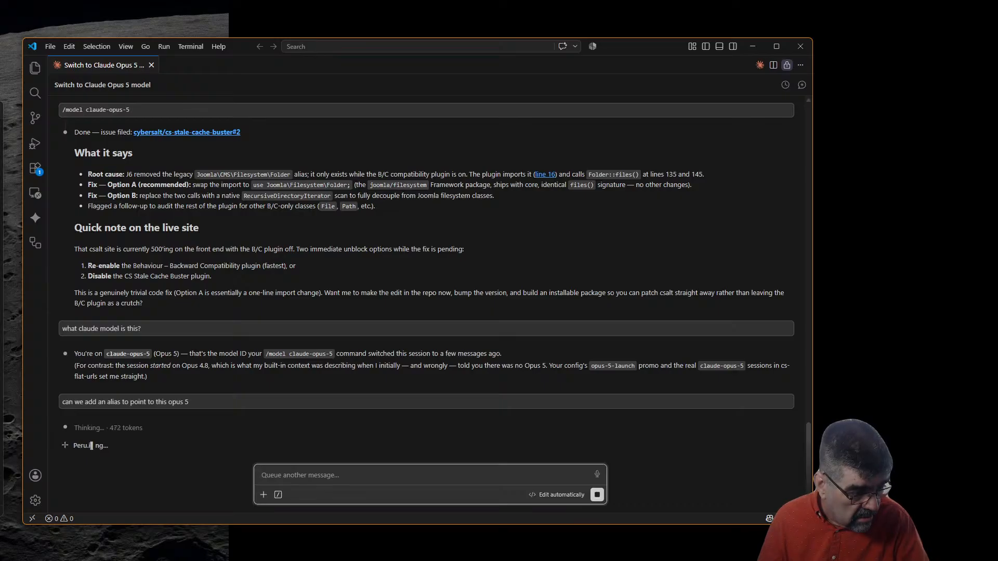
{"action": "key", "text": "alt+Tab"}
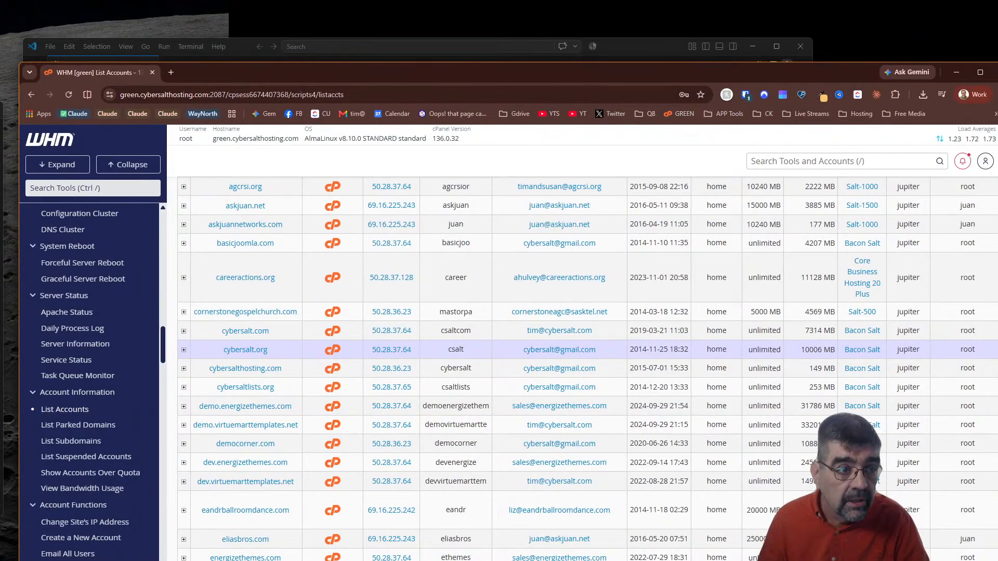
Open Joomla's Global Configuration from the System dashboard in the admin tab
{"action": "left_click", "coordinate": [957, 72]}
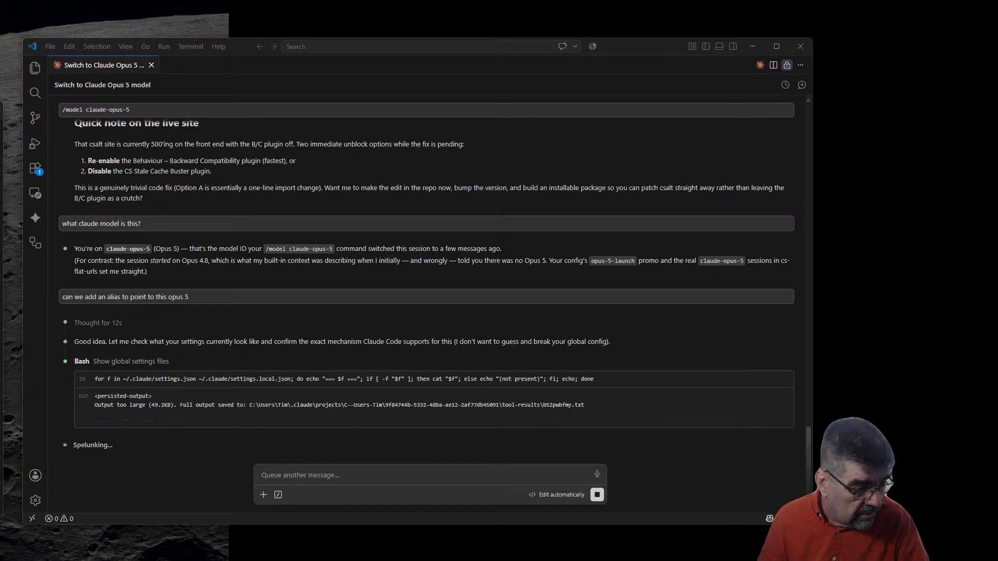
{"action": "key", "text": "alt+Tab"}
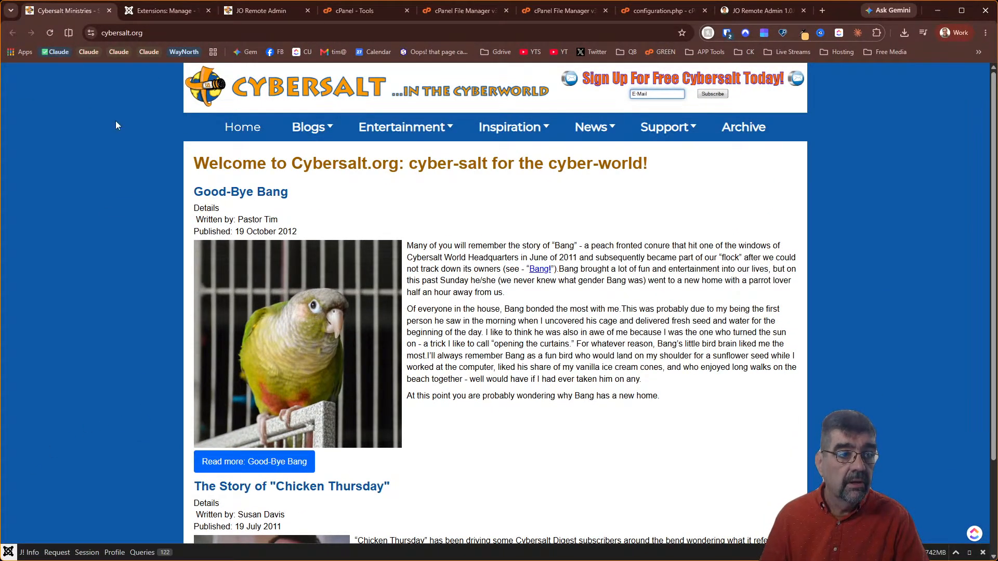
{"action": "left_click", "coordinate": [189, 14]}
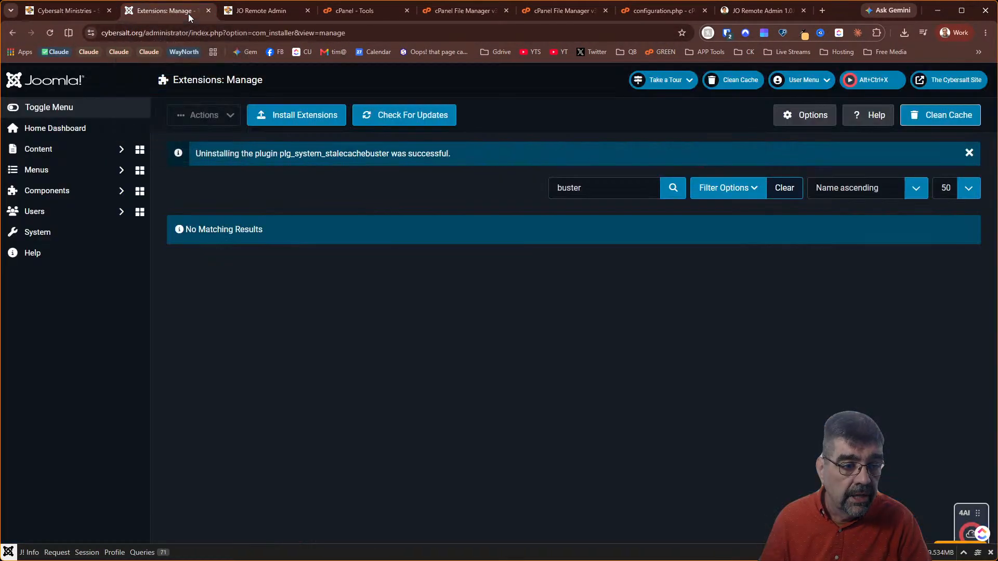
{"action": "left_click", "coordinate": [38, 233]}
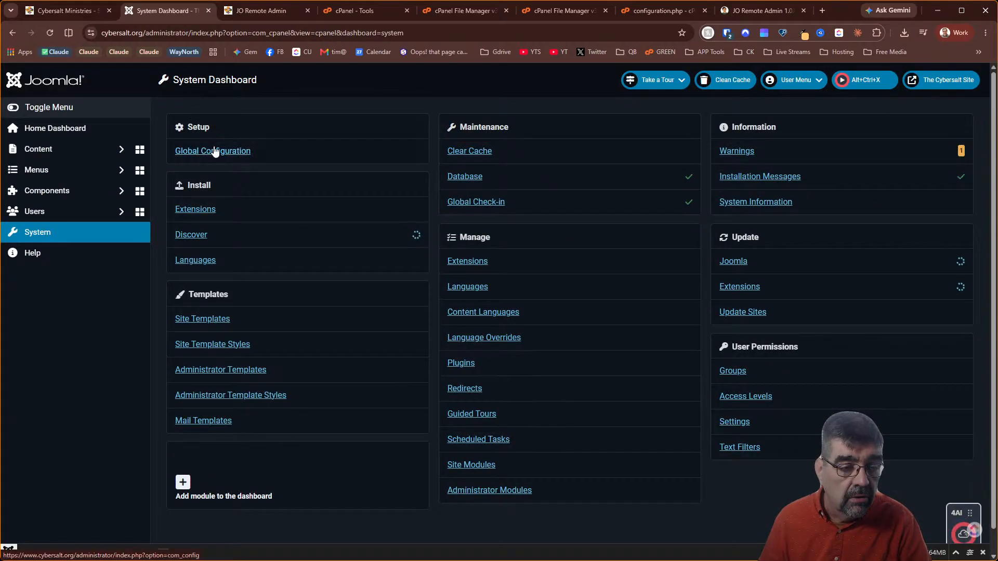
{"action": "left_click", "coordinate": [214, 149]}
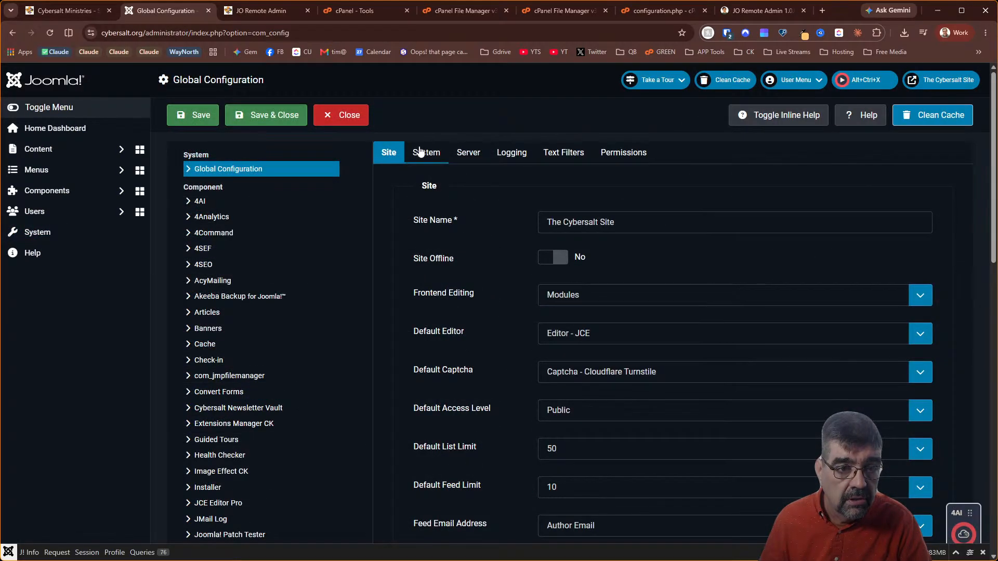
Set Debug System to No and Error Reporting to None, then save and close
{"action": "left_click", "coordinate": [424, 152]}
{"action": "left_click", "coordinate": [553, 219]}
{"action": "left_click", "coordinate": [470, 152]}
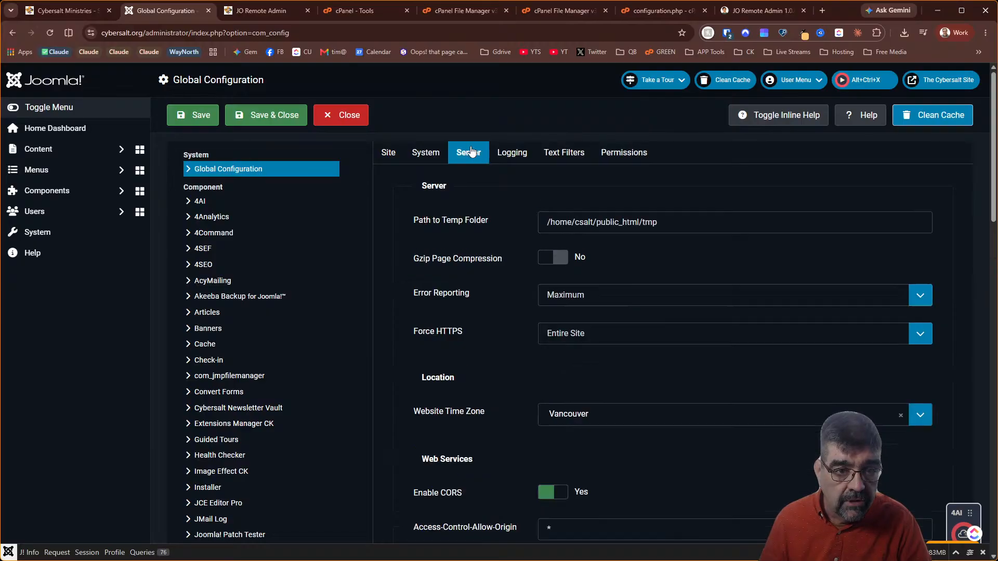
{"action": "left_click", "coordinate": [596, 297]}
{"action": "left_click", "coordinate": [603, 325]}
{"action": "left_click", "coordinate": [273, 127]}
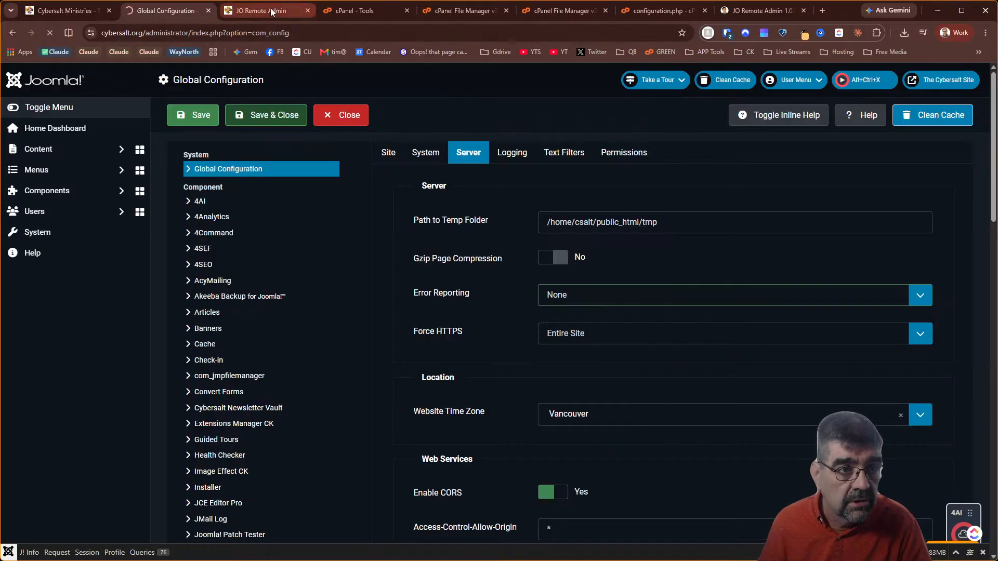
Reload the Cybersalt Ministries homepage to confirm it loads, then go to the Home Dashboard tab
{"action": "left_click", "coordinate": [66, 11]}
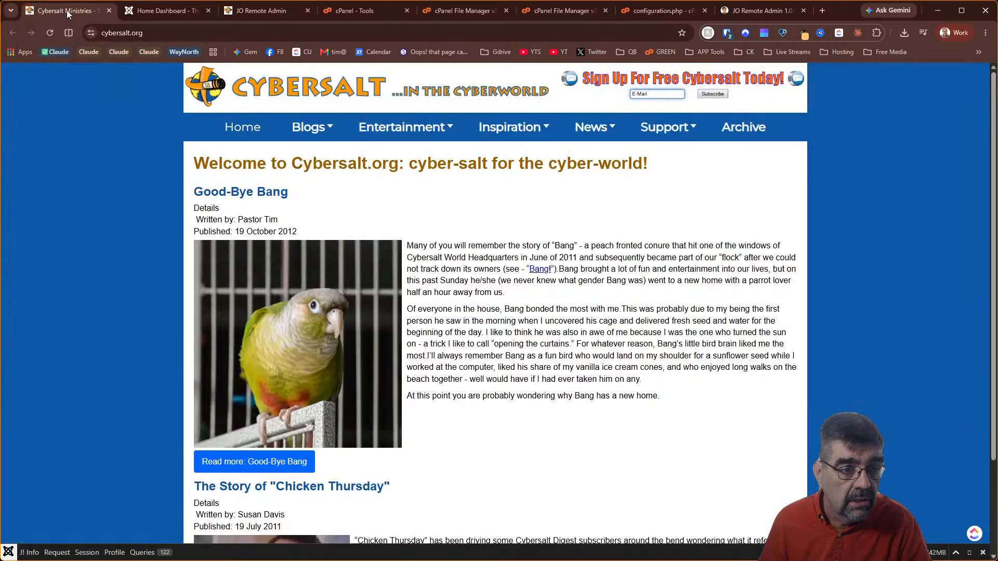
{"action": "left_click", "coordinate": [50, 33]}
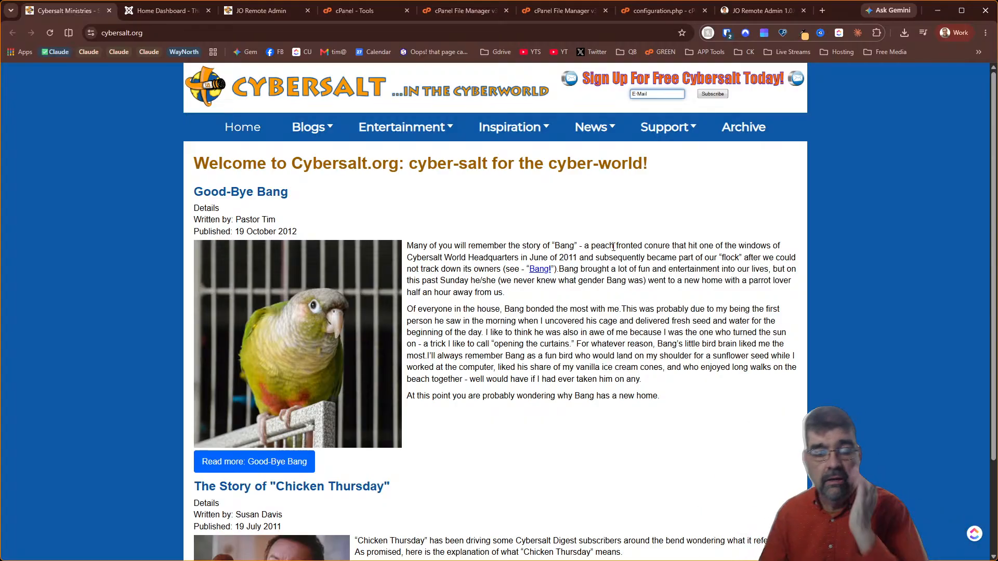
{"action": "mouse_move", "coordinate": [665, 120]}
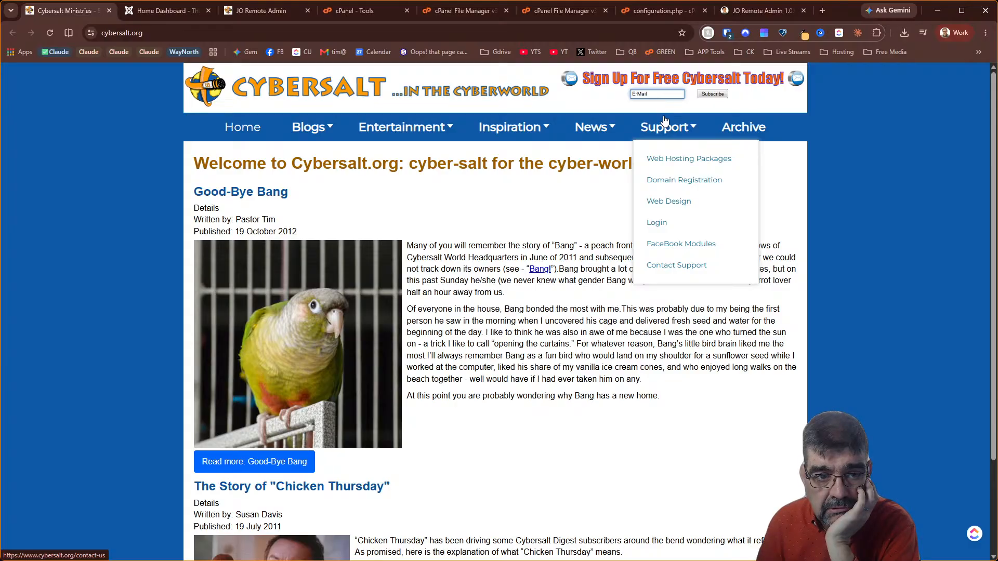
{"action": "left_click", "coordinate": [164, 18]}
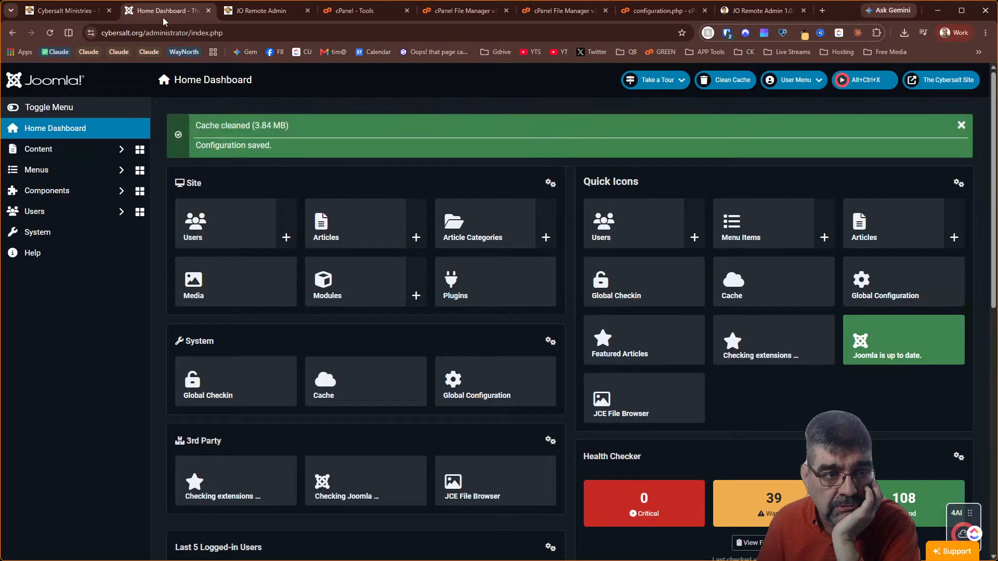
Search the Joomla article list for 'mission'
{"action": "left_click", "coordinate": [100, 156]}
{"action": "left_click", "coordinate": [94, 169]}
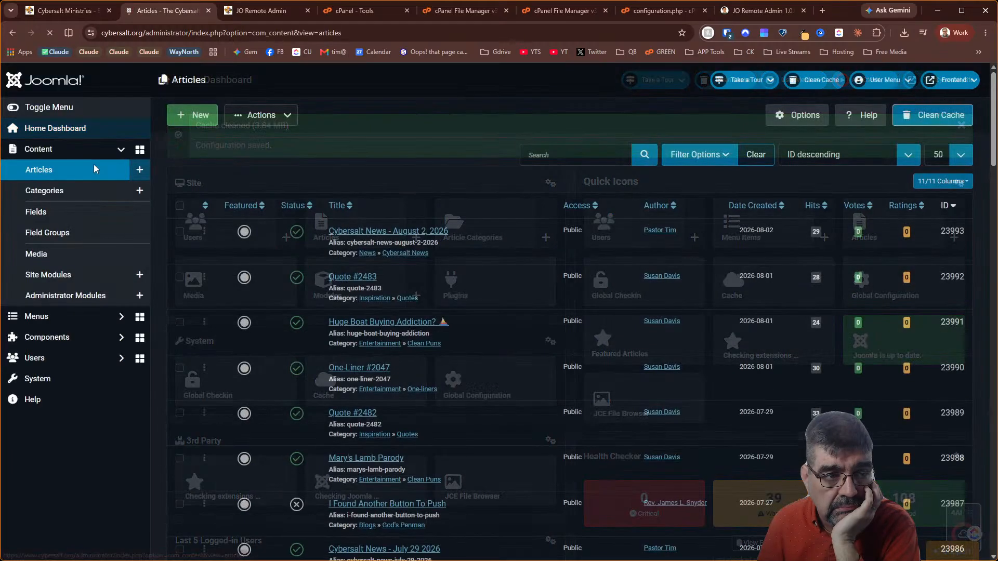
{"action": "left_click", "coordinate": [576, 155]}
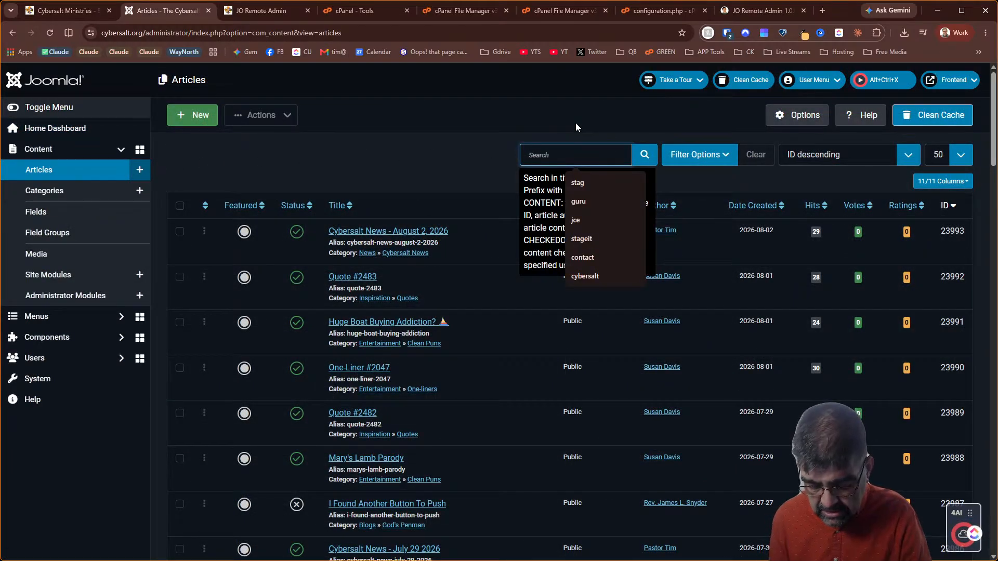
{"action": "type", "text": "mission"}
{"action": "key", "text": "Return"}
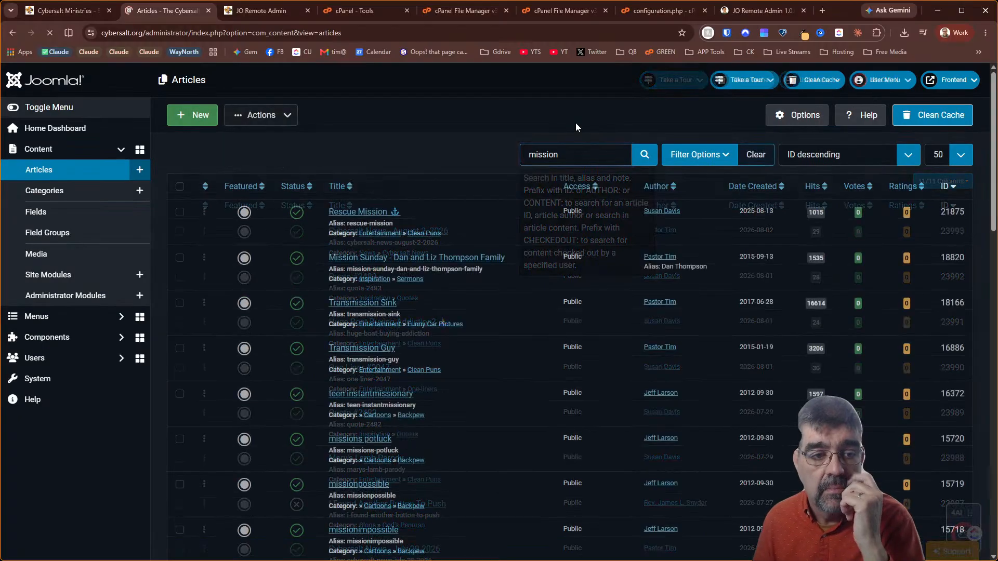
{"action": "scroll", "coordinate": [469, 133], "scroll_direction": "down", "scroll_amount": 9}
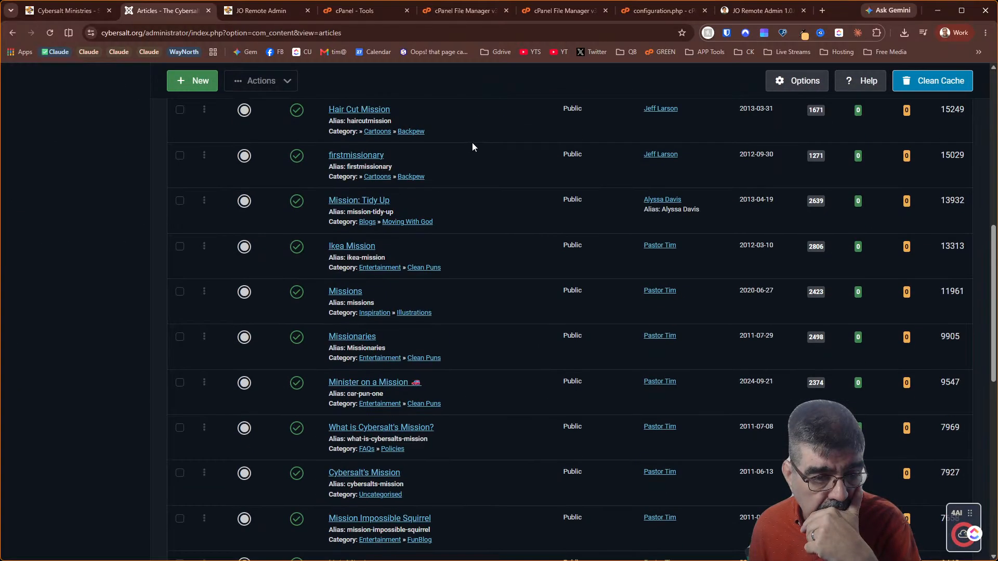
{"action": "scroll", "coordinate": [472, 142], "scroll_direction": "down", "scroll_amount": 9}
{"action": "scroll", "coordinate": [488, 127], "scroll_direction": "up", "scroll_amount": 5}
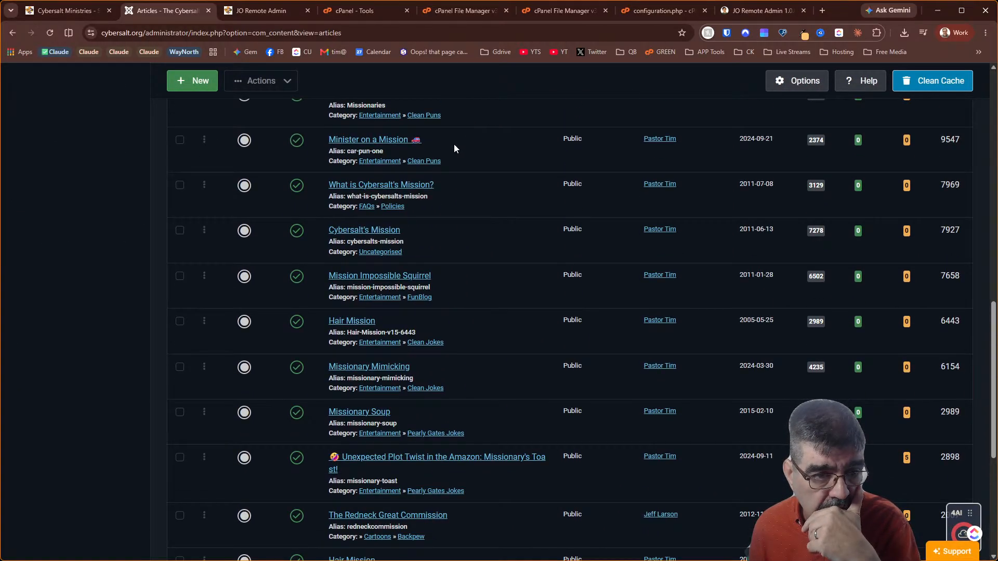
Look inside the Cybersalt's Mission article, close it, and return to VS Code
{"action": "left_click", "coordinate": [366, 232]}
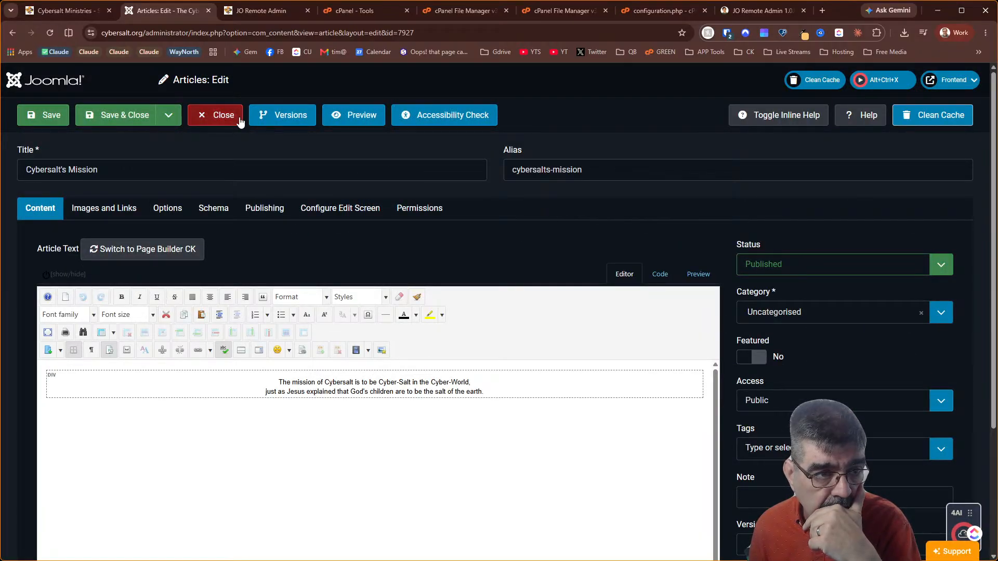
{"action": "left_click", "coordinate": [224, 117]}
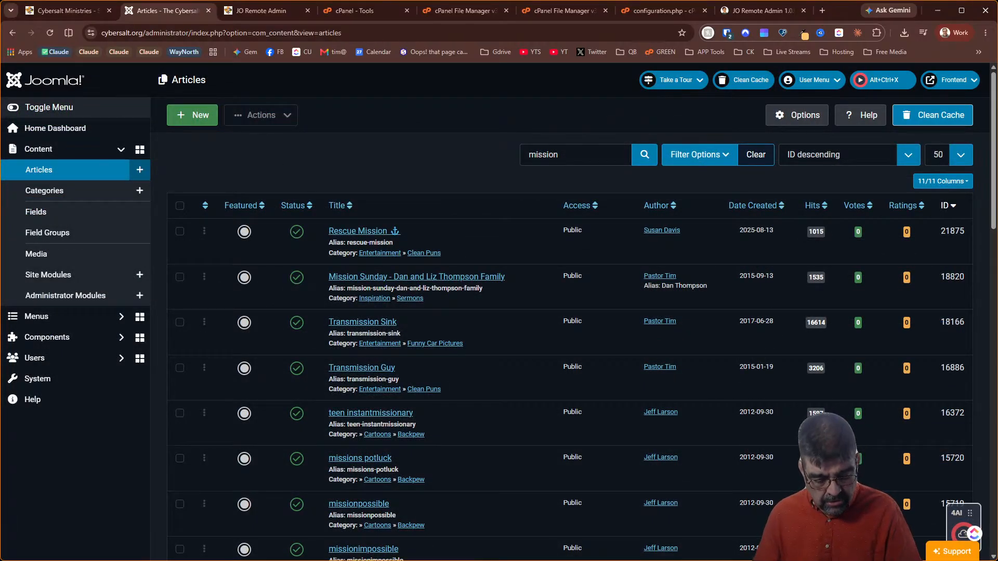
{"action": "key", "text": "alt+Tab"}
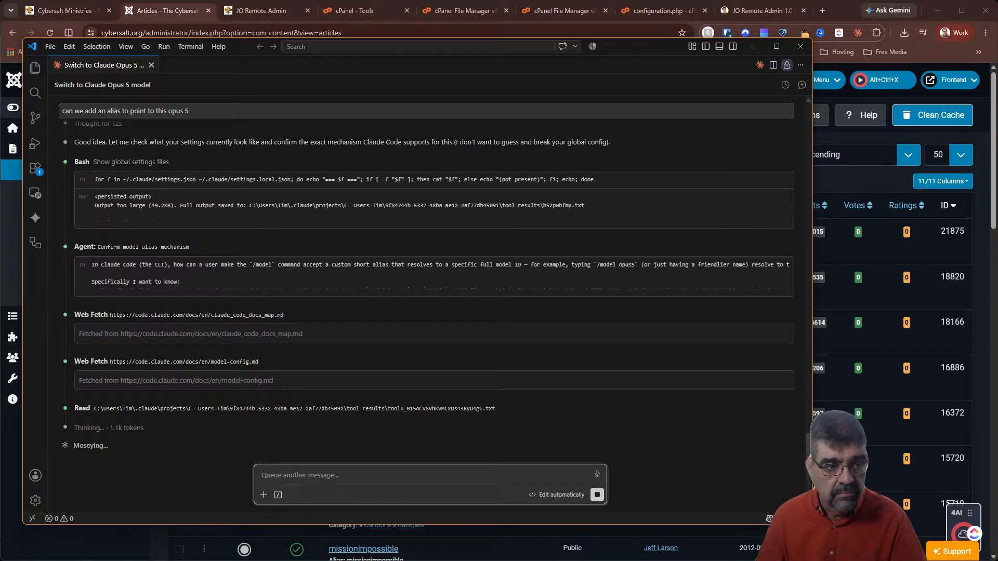
Answer Claude's Opus 5 question with 'Force Opus 5 default (Recommended)'
{"action": "scroll", "coordinate": [325, 357], "scroll_direction": "up", "scroll_amount": 5}
{"action": "scroll", "coordinate": [325, 356], "scroll_direction": "down", "scroll_amount": 5}
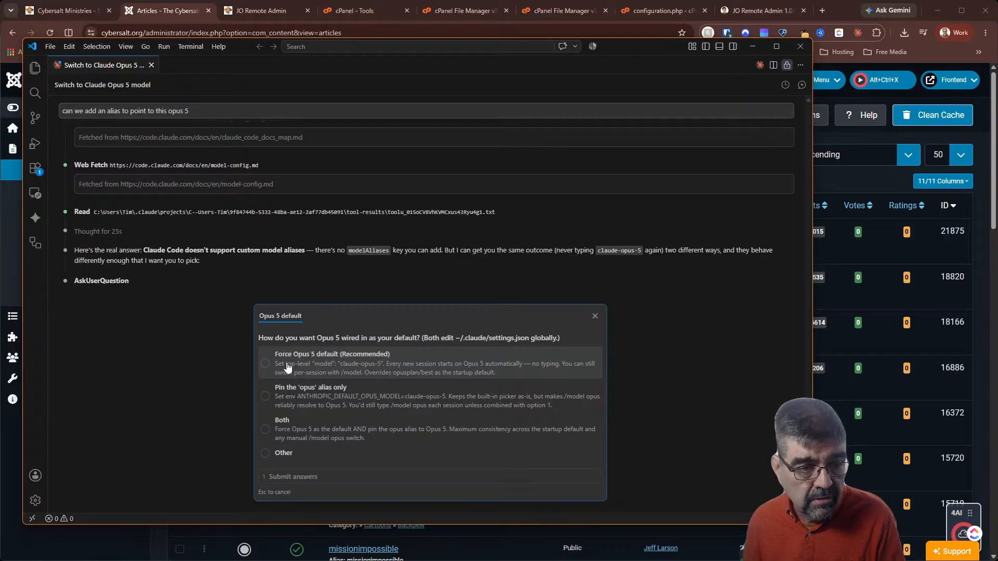
{"action": "left_click", "coordinate": [288, 368]}
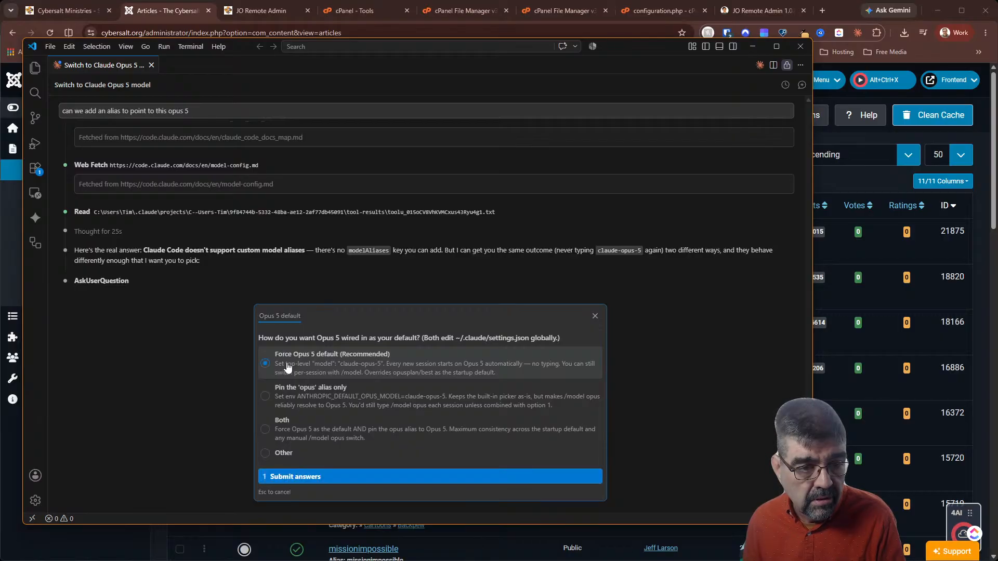
Submit the answer, approve the settings.json edits setting claude-opus-5[1m], and rate the session Good
{"action": "left_click", "coordinate": [351, 476]}
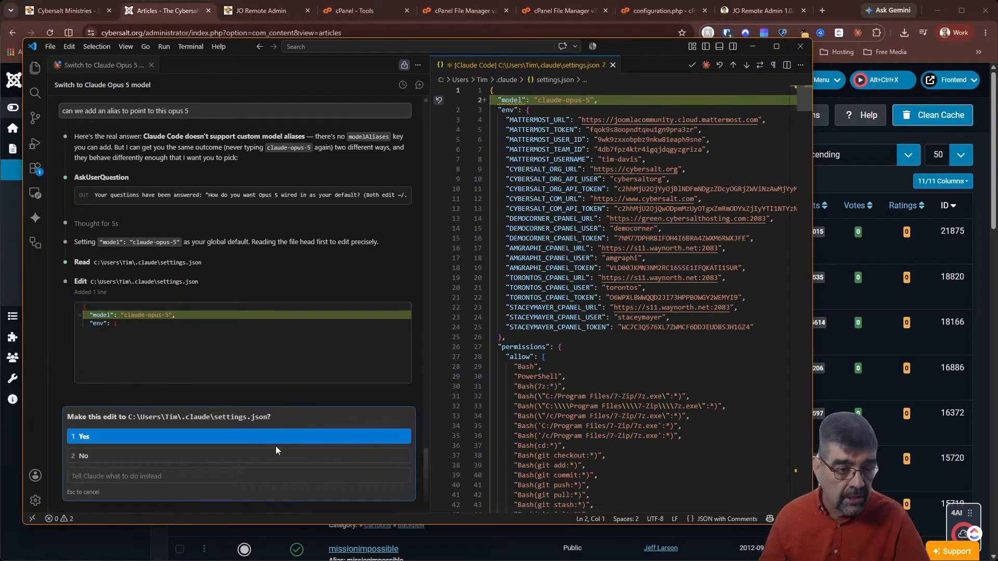
{"action": "left_click", "coordinate": [191, 438]}
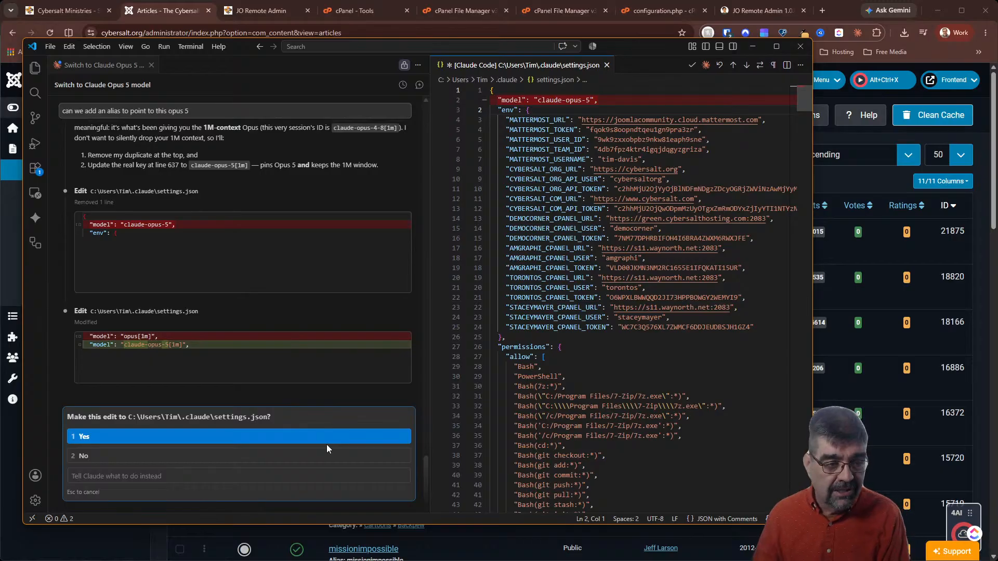
{"action": "left_click", "coordinate": [270, 436]}
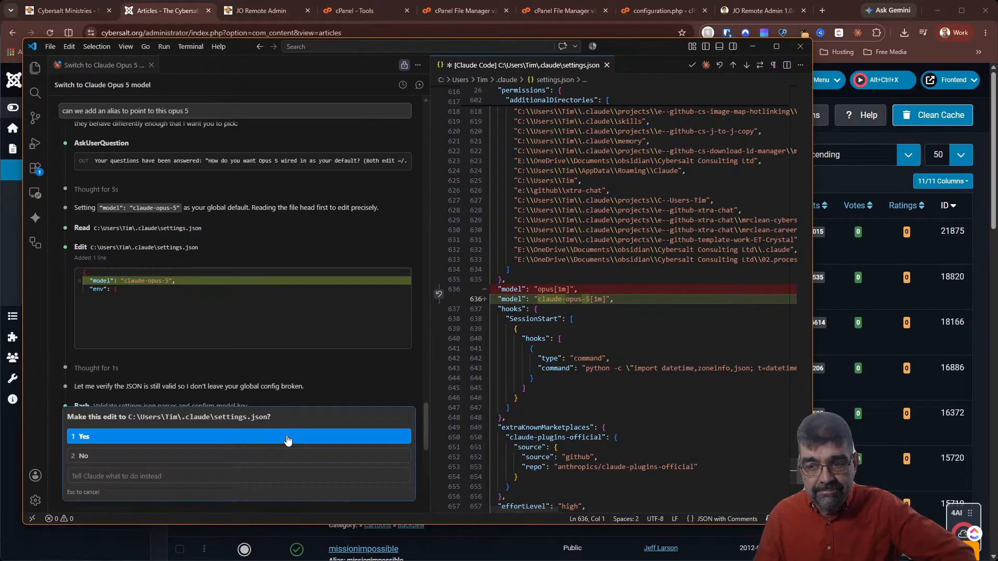
{"action": "left_click", "coordinate": [288, 439]}
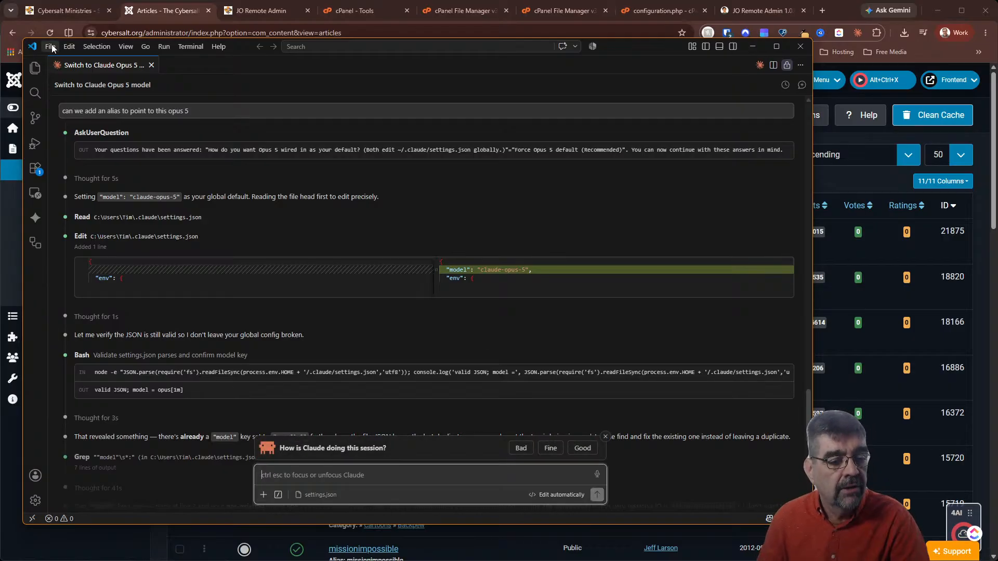
{"action": "left_click", "coordinate": [582, 448]}
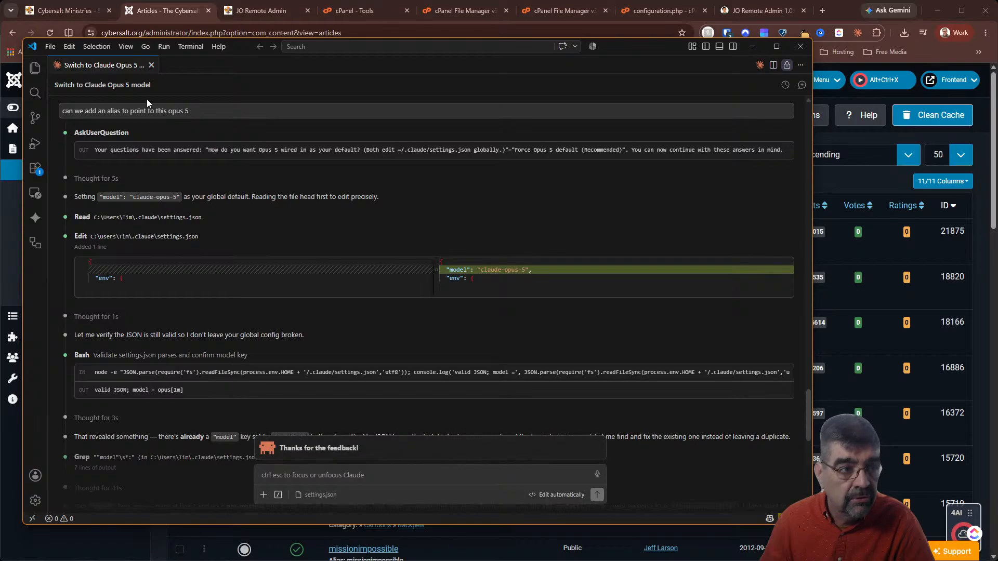
Open the File menu in the VS Code title bar
{"action": "left_click", "coordinate": [52, 47]}
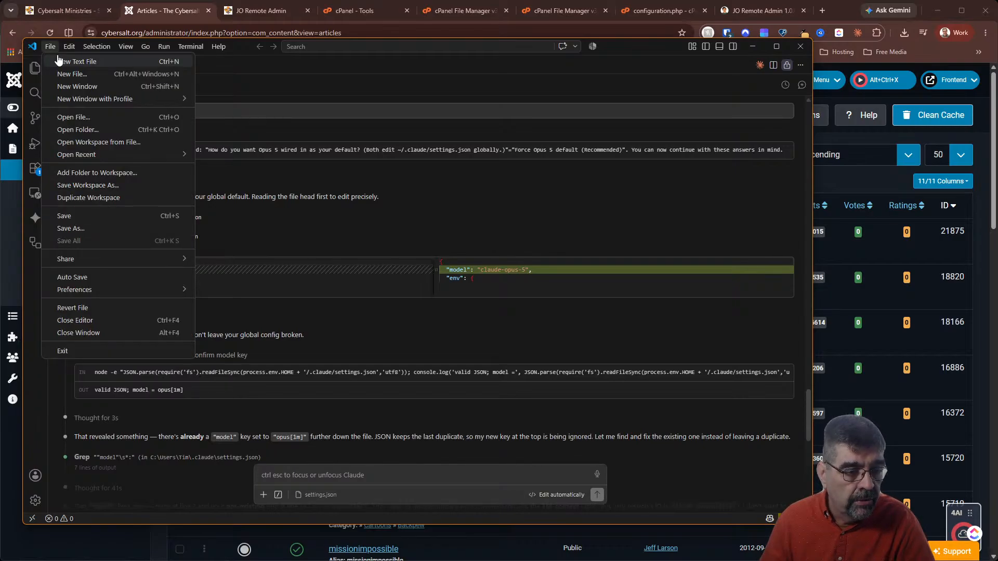
{"action": "left_click", "coordinate": [345, 73]}
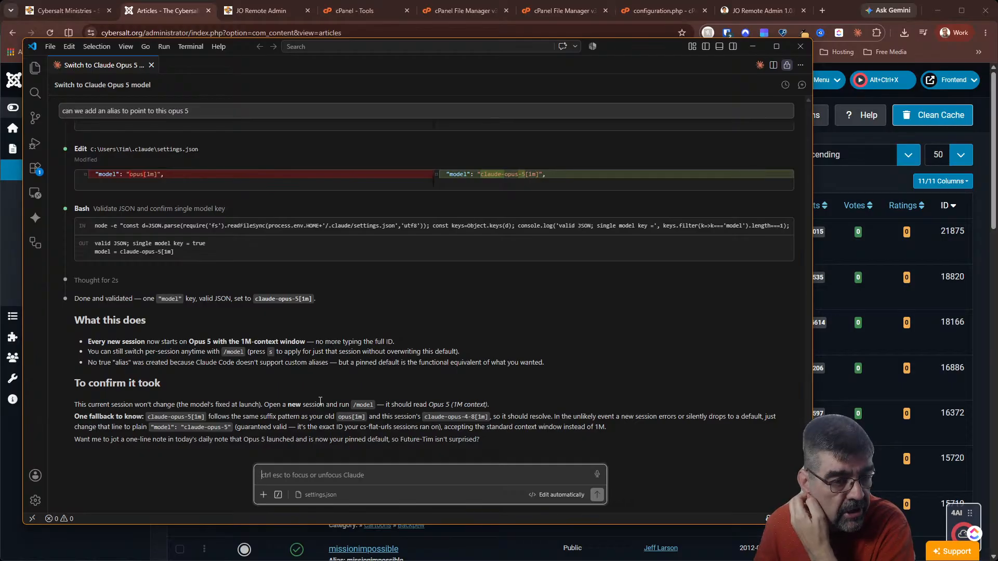
{"action": "left_click", "coordinate": [50, 47]}
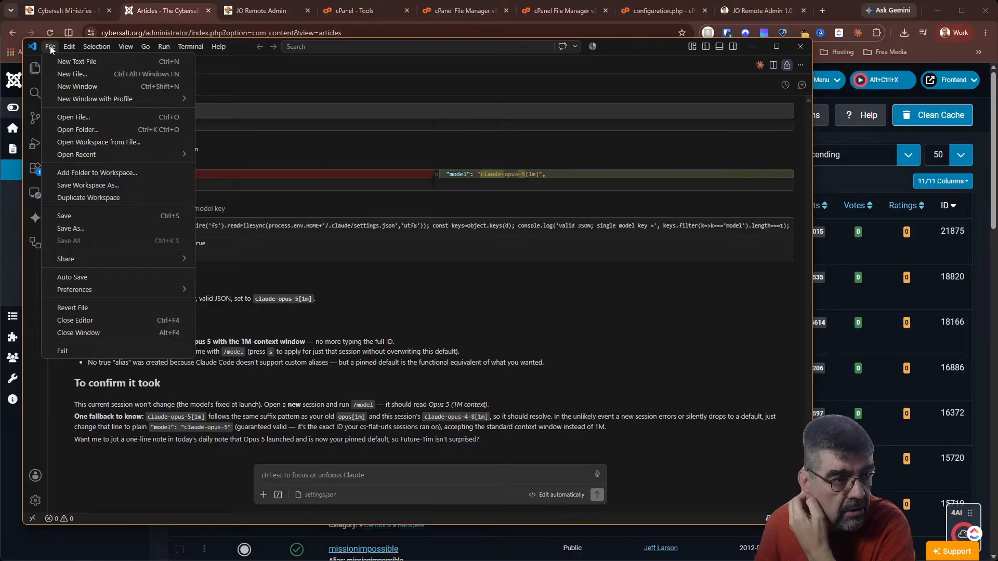
Use Open Folder to select 4TB HDD (E:) > github > cybersalt.org as the workspace
{"action": "left_click", "coordinate": [103, 130]}
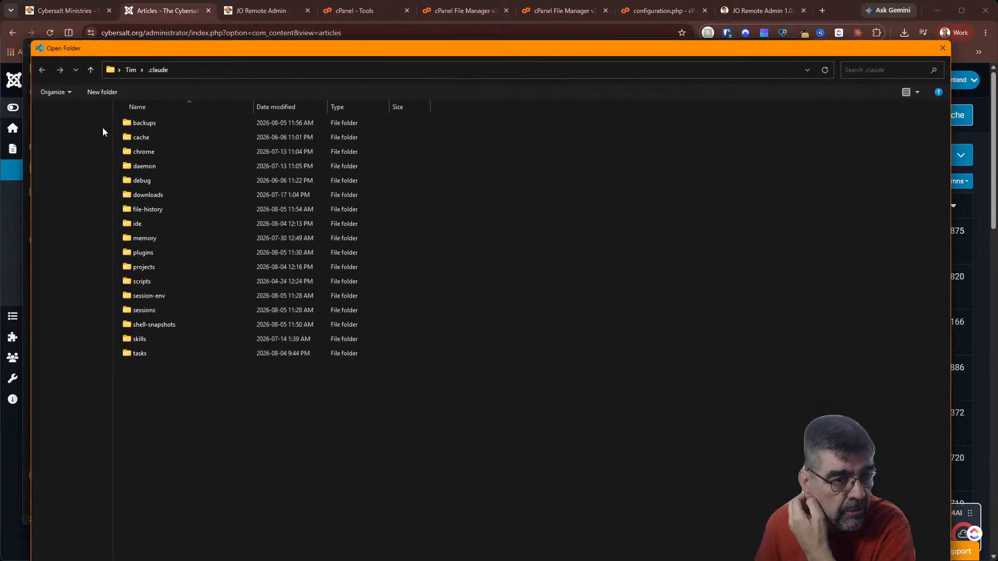
{"action": "scroll", "coordinate": [91, 455], "scroll_direction": "down", "scroll_amount": 3}
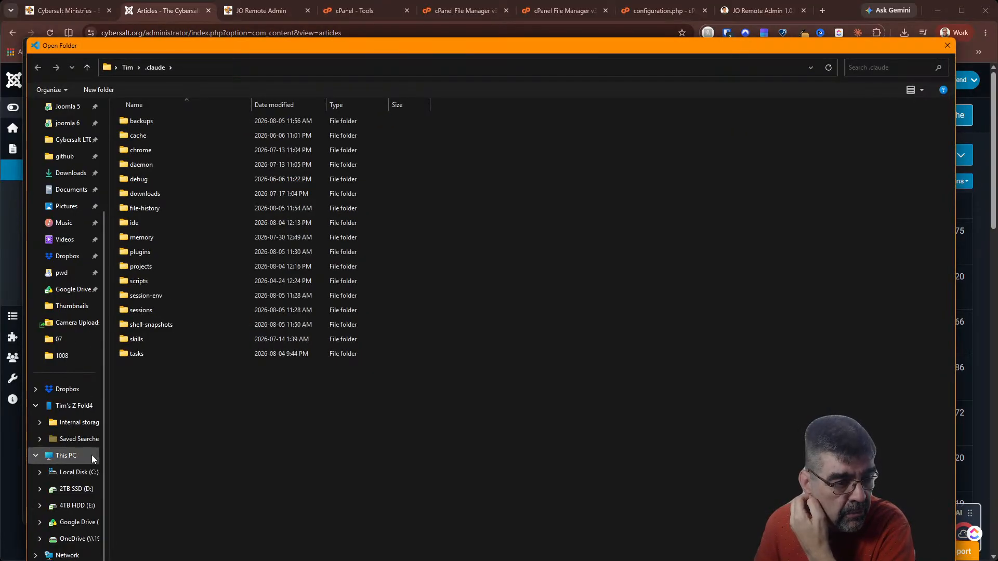
{"action": "left_click", "coordinate": [85, 520]}
{"action": "left_click", "coordinate": [75, 505]}
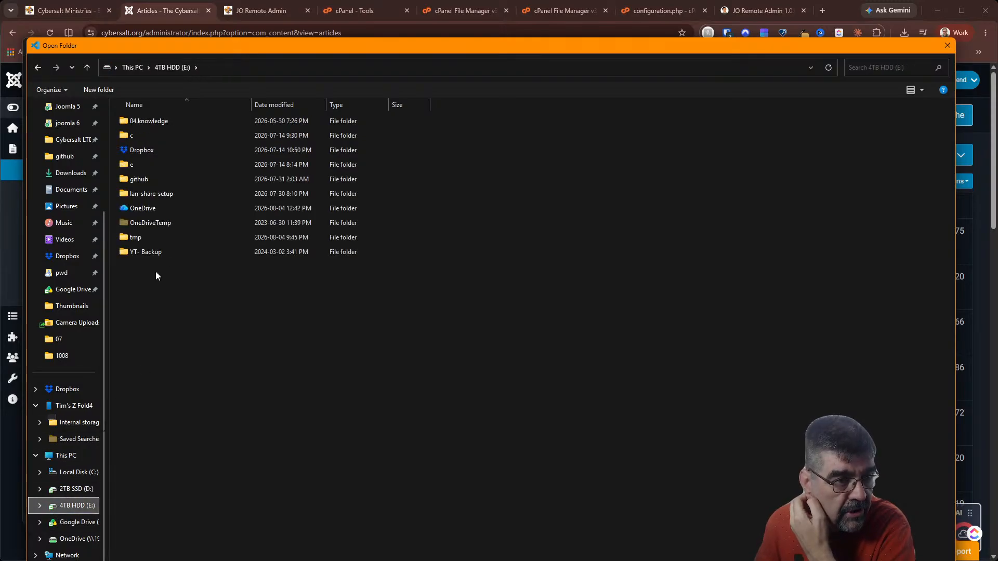
{"action": "double_click", "coordinate": [131, 182]}
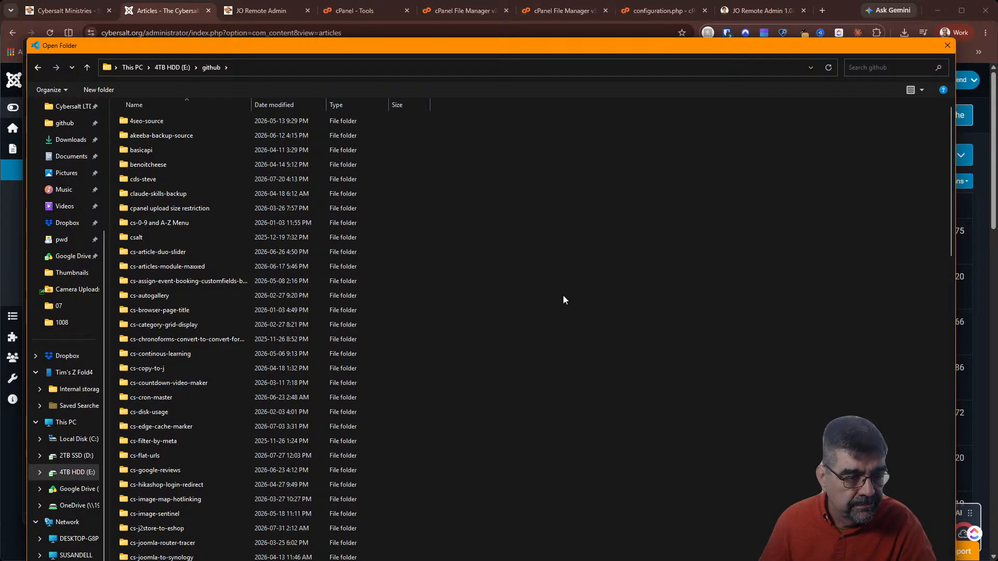
{"action": "scroll", "coordinate": [221, 323], "scroll_direction": "down", "scroll_amount": 10}
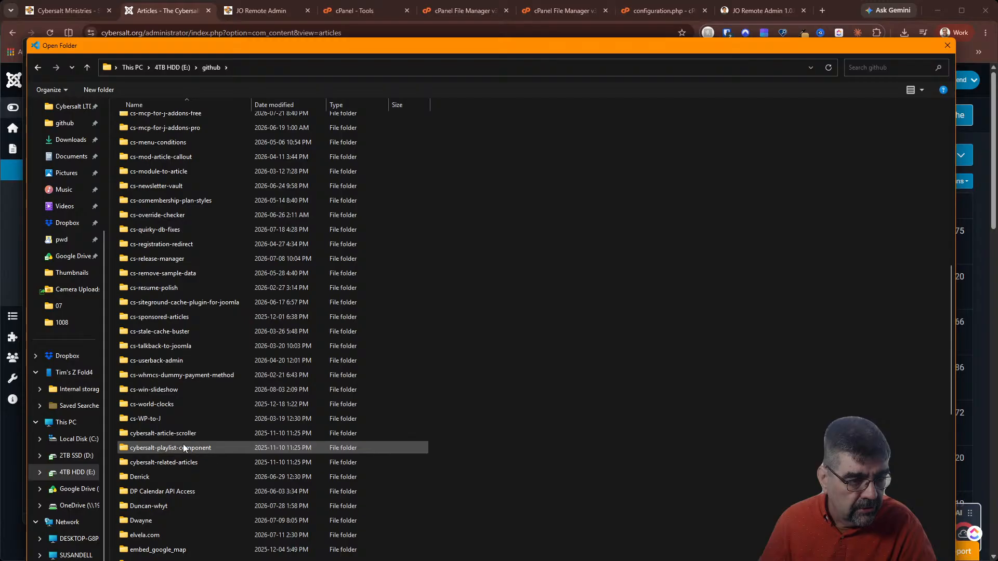
{"action": "scroll", "coordinate": [255, 483], "scroll_direction": "up", "scroll_amount": 15}
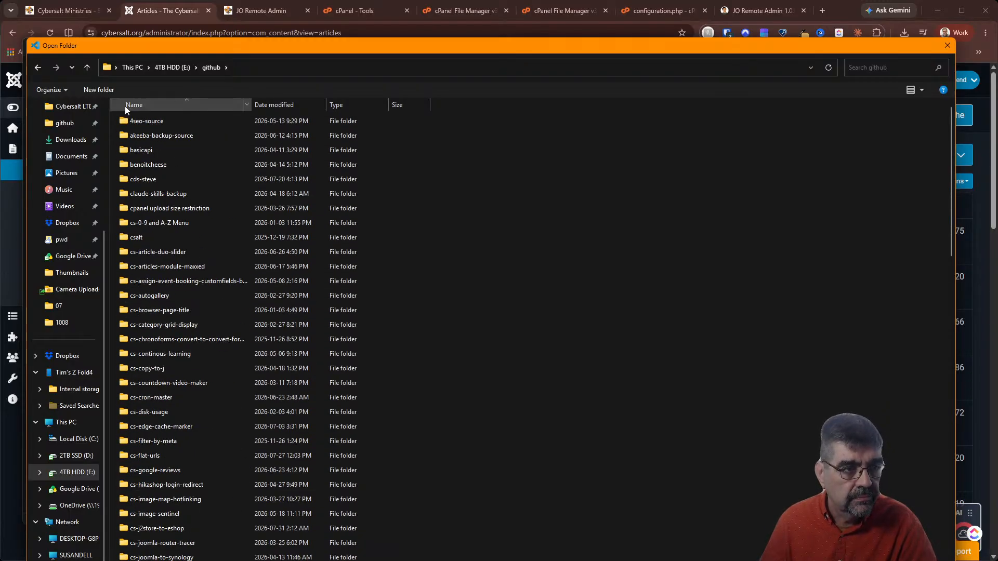
{"action": "scroll", "coordinate": [103, 91], "scroll_direction": "down", "scroll_amount": 15}
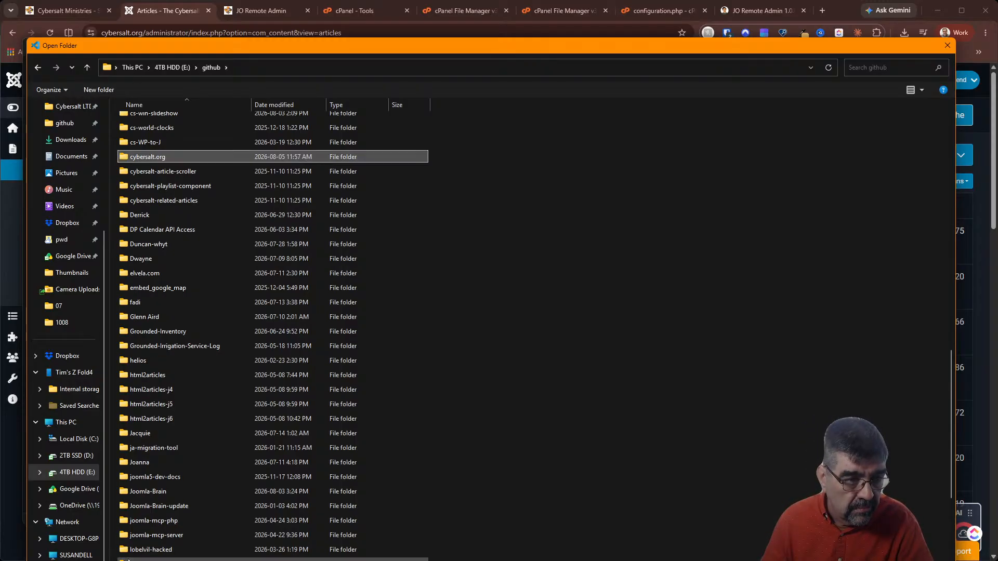
{"action": "double_click", "coordinate": [122, 155]}
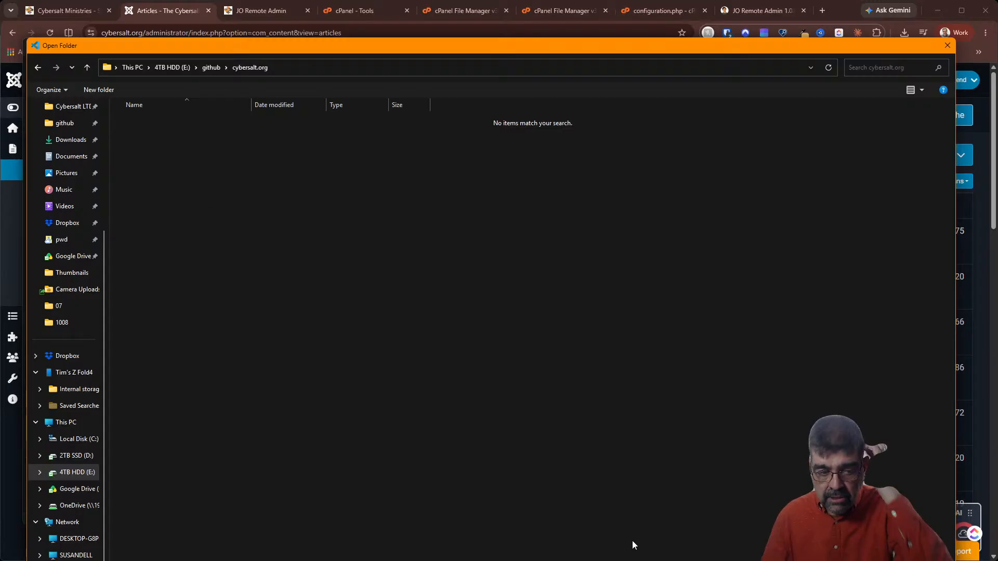
{"action": "key", "text": "Return"}
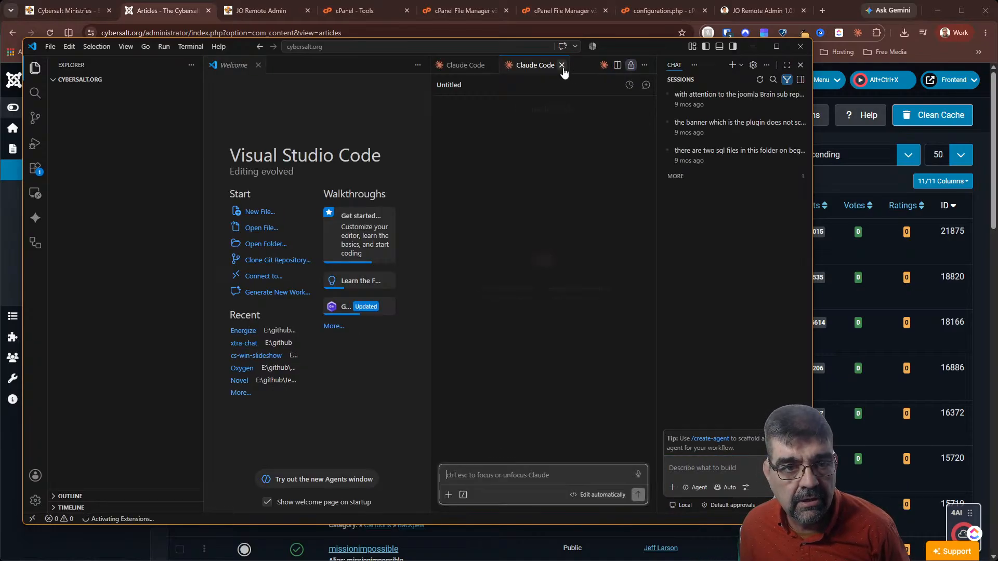
Close the Welcome tab and ask Claude 'what model is this'
{"action": "left_click", "coordinate": [258, 66]}
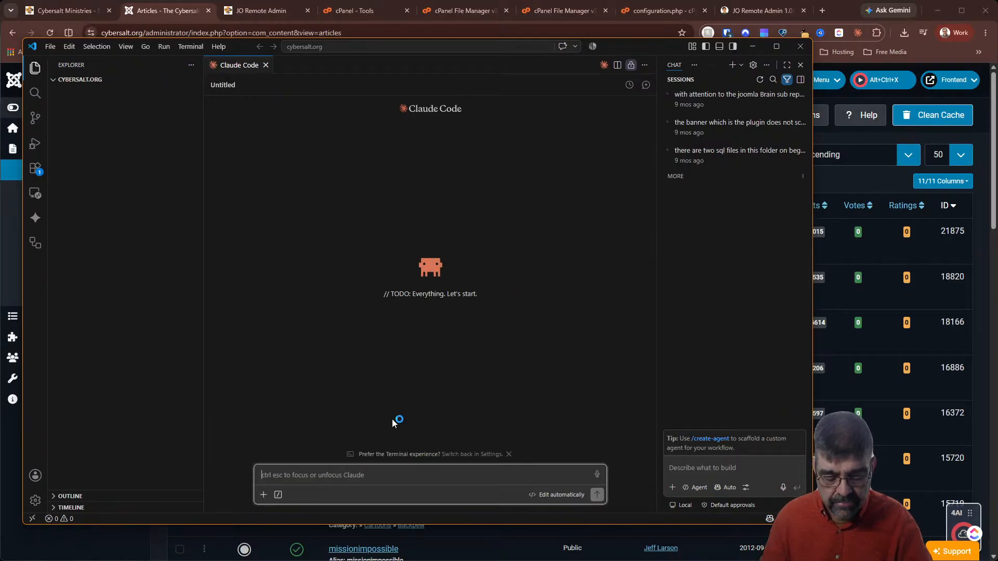
{"action": "type", "text": "what model is this"}
{"action": "key", "text": "Return"}
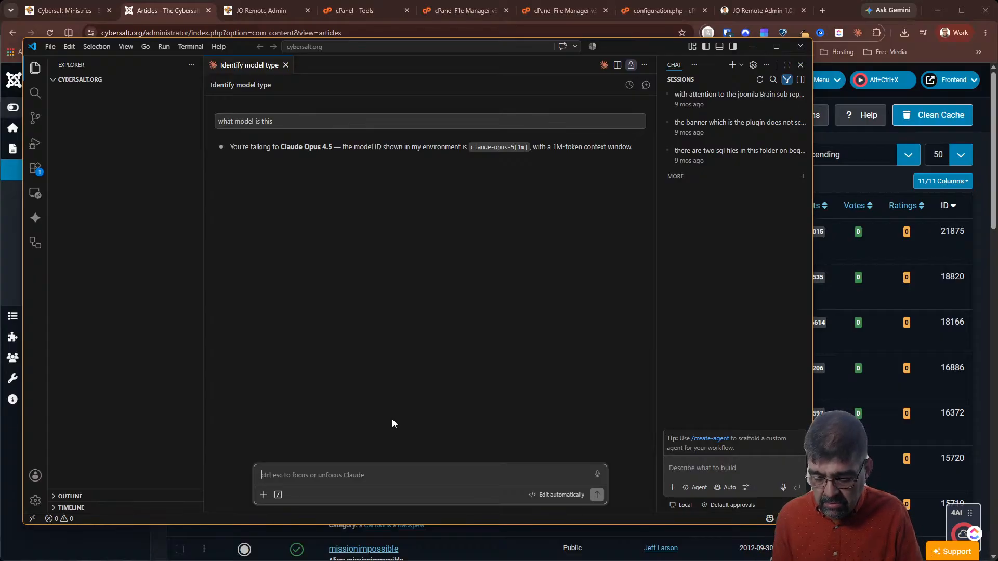
Send '/model claude-opus-5' to switch the session's model
{"action": "type", "text": "/"}
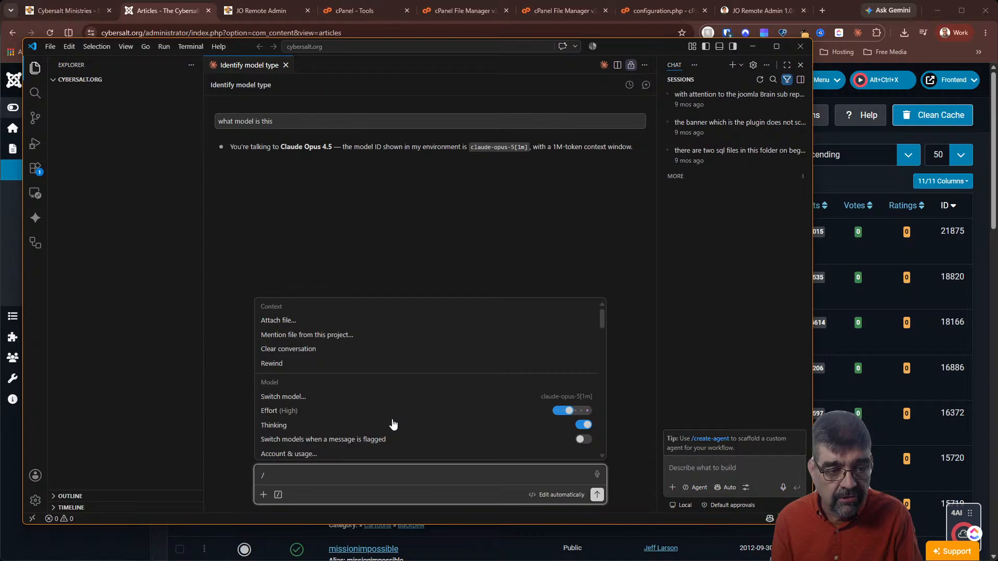
{"action": "type", "text": "model"}
{"action": "key", "text": "Return"}
{"action": "type", "text": "claud"}
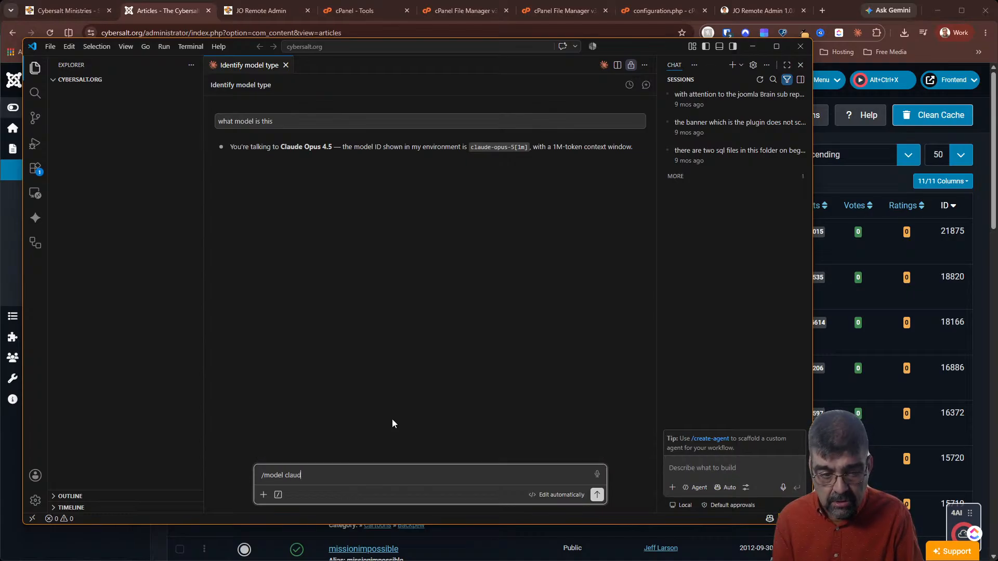
{"action": "type", "text": "e-opus-"}
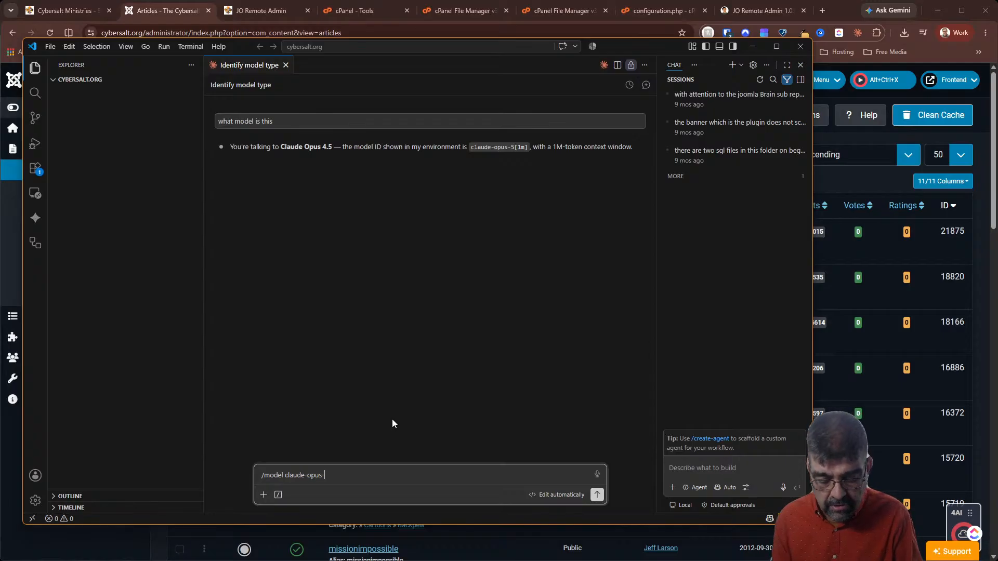
{"action": "type", "text": "5"}
{"action": "key", "text": "Return"}
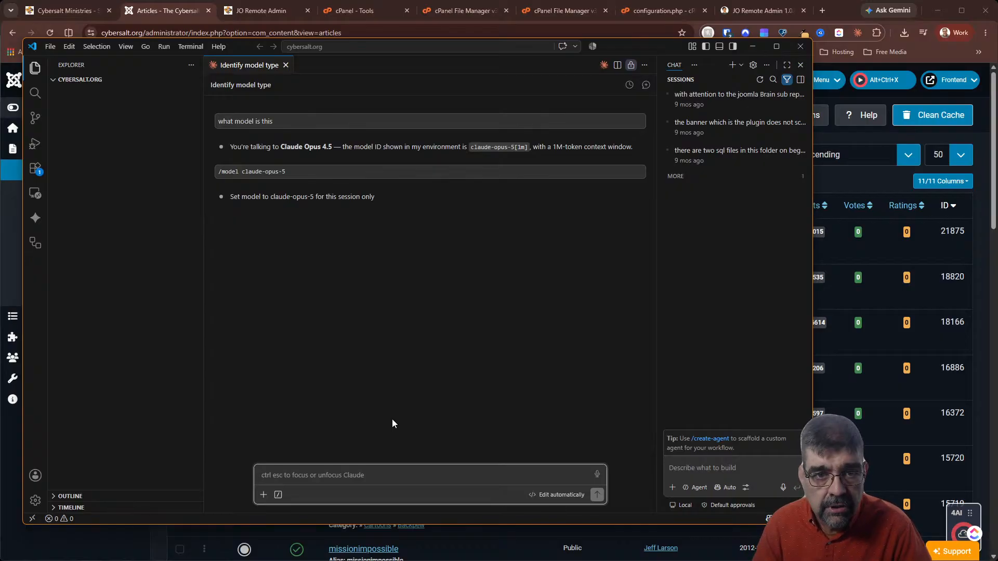
{"action": "left_click", "coordinate": [594, 48]}
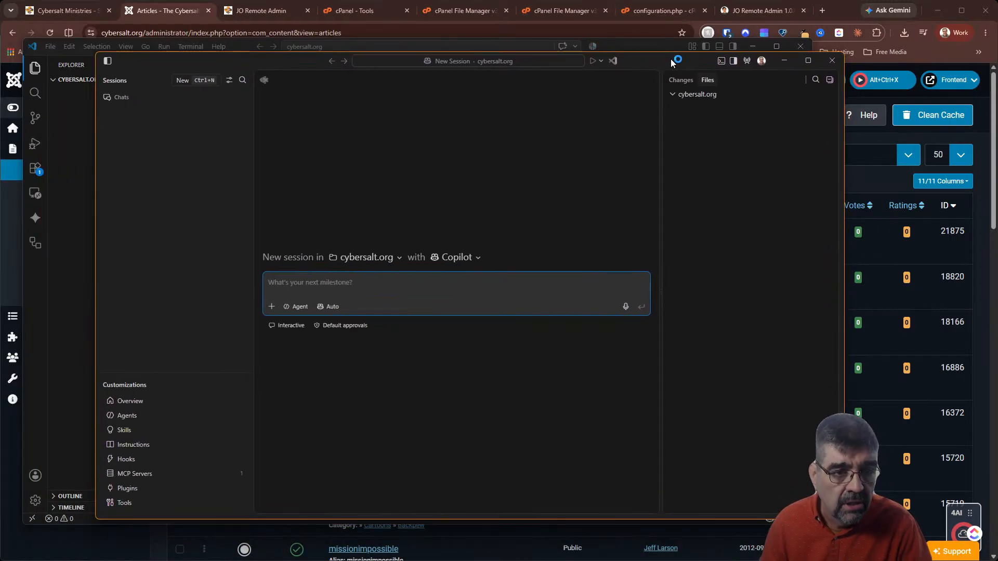
{"action": "left_click", "coordinate": [481, 261]}
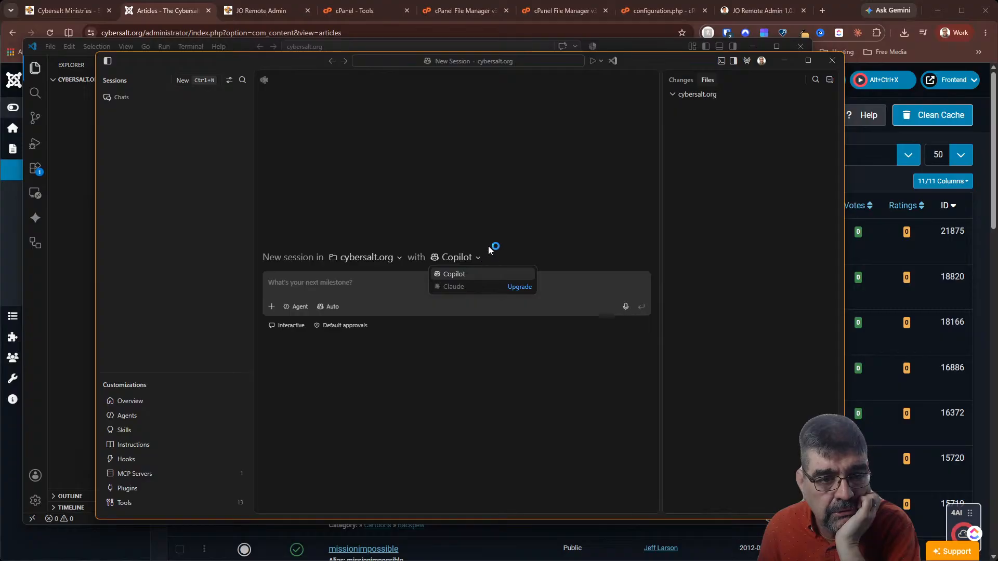
{"action": "key", "text": "Escape"}
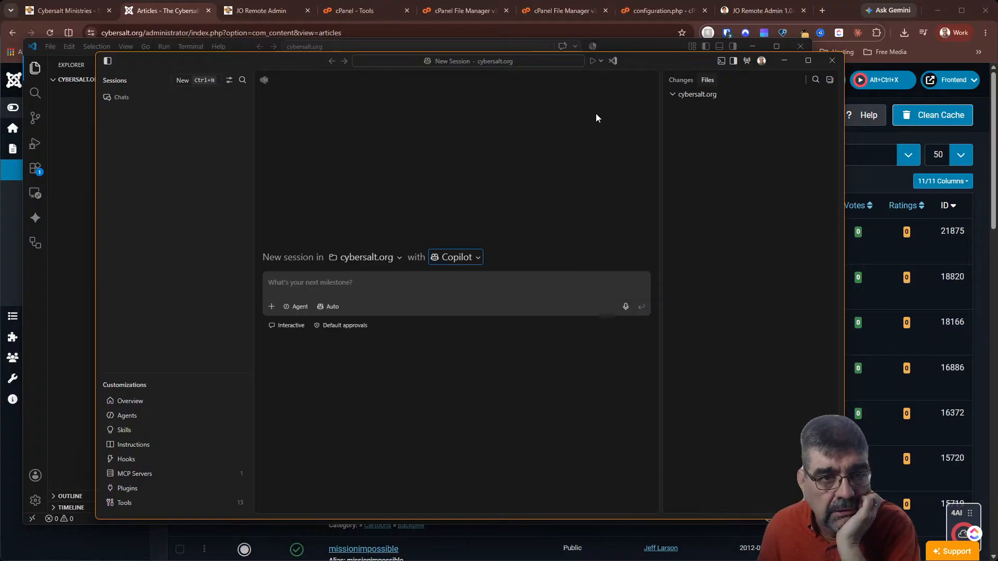
{"action": "left_click", "coordinate": [822, 60]}
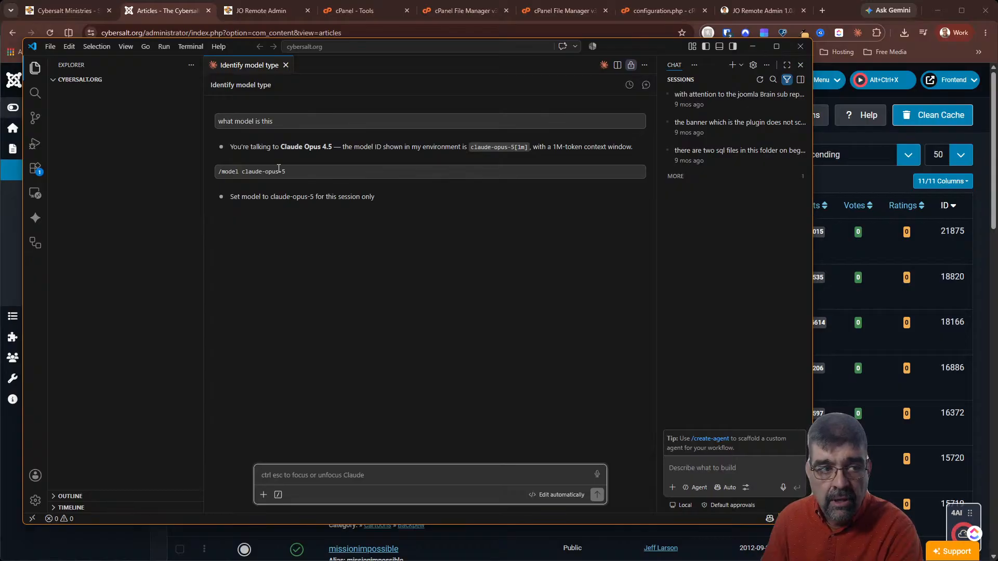
{"action": "left_click", "coordinate": [595, 48]}
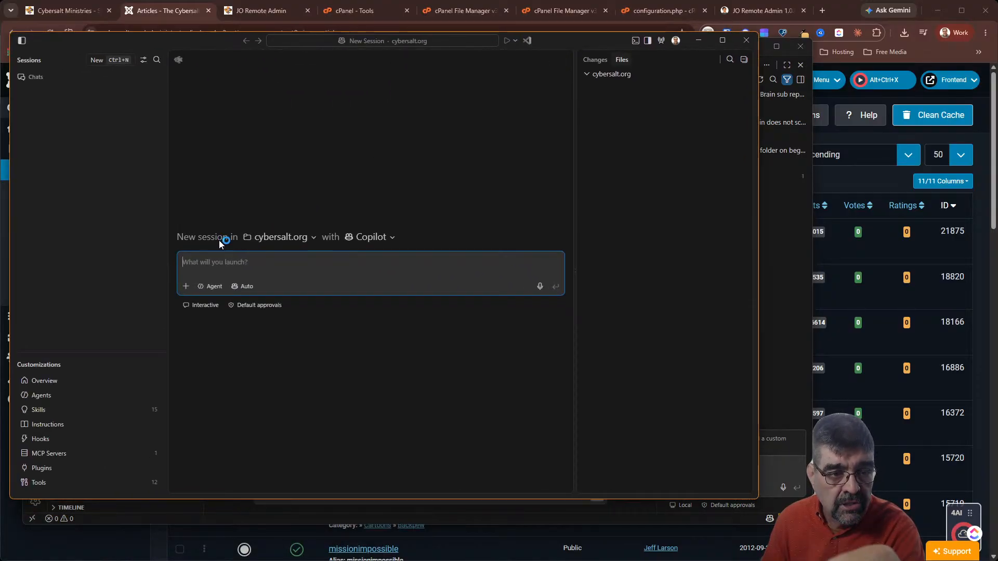
{"action": "left_click", "coordinate": [388, 238]}
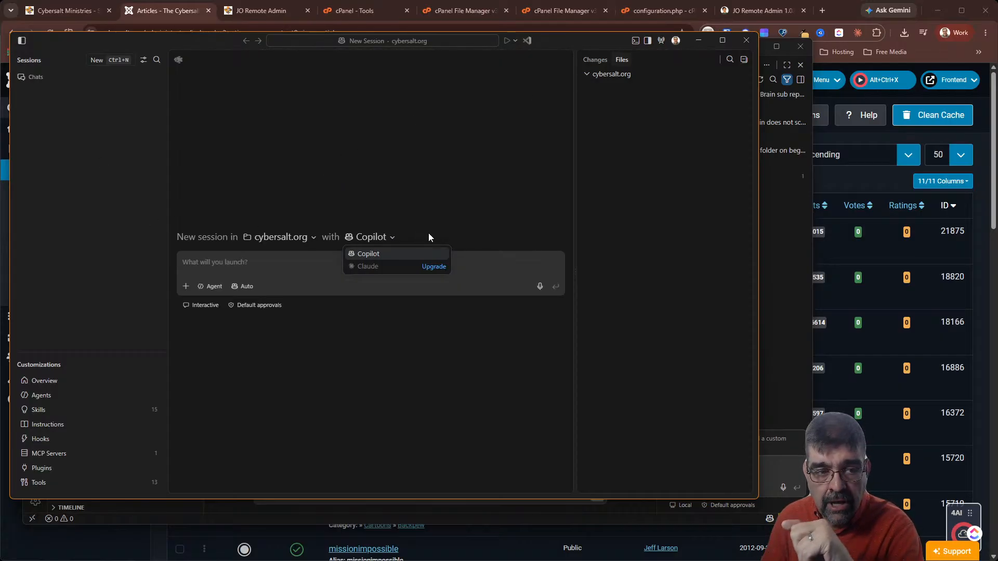
{"action": "left_click", "coordinate": [743, 42]}
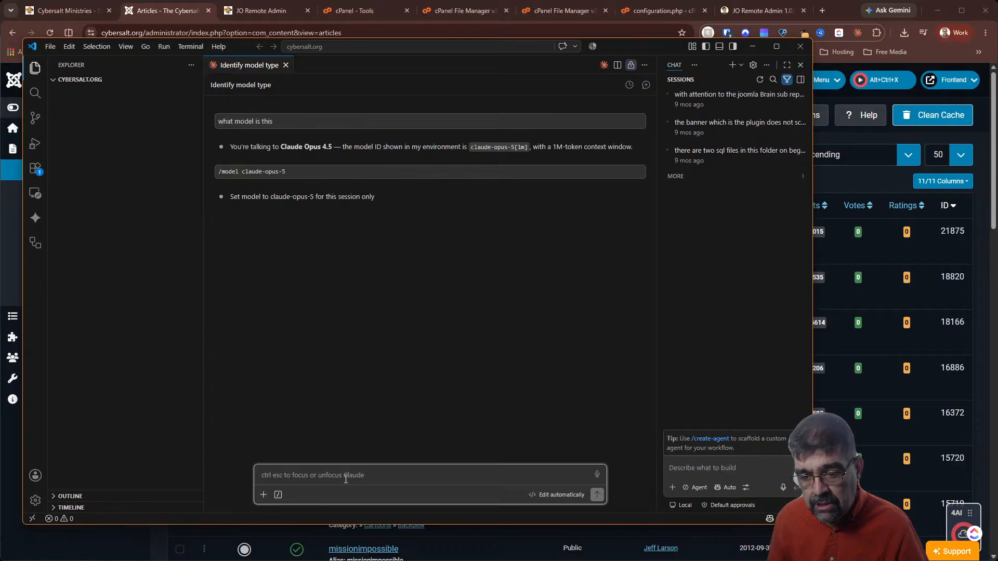
Enter the dictated cybersalt.org homepage-redesign request into the Claude Code prompt box
{"action": "type", "text": "For the longest time, CyberAssault.org is a website that I've neglected as I work on other websites. And so the articles on the front of it are very um uh out of date. So uh it's it's time to change things so that there's more of a splash screen or a welcoming screen to the front page, and then that uh so that people can use that more as a portal to launch into other parts of the site. Uh you're an expert at creating um uh portal pages or presenting sites uh so that uh that have lots of resources on them so that people can uh know what the sites are about and navigate to different areas. So uh evaluate cyberassaalt.org and uh uh advise me on how to uh on how to make a better homepage for uh the site. Uh if there's anything that I have not told you that uh you need to know, just ask me and especially ask me anything that maybe I'm overlooking as we work on this project."}
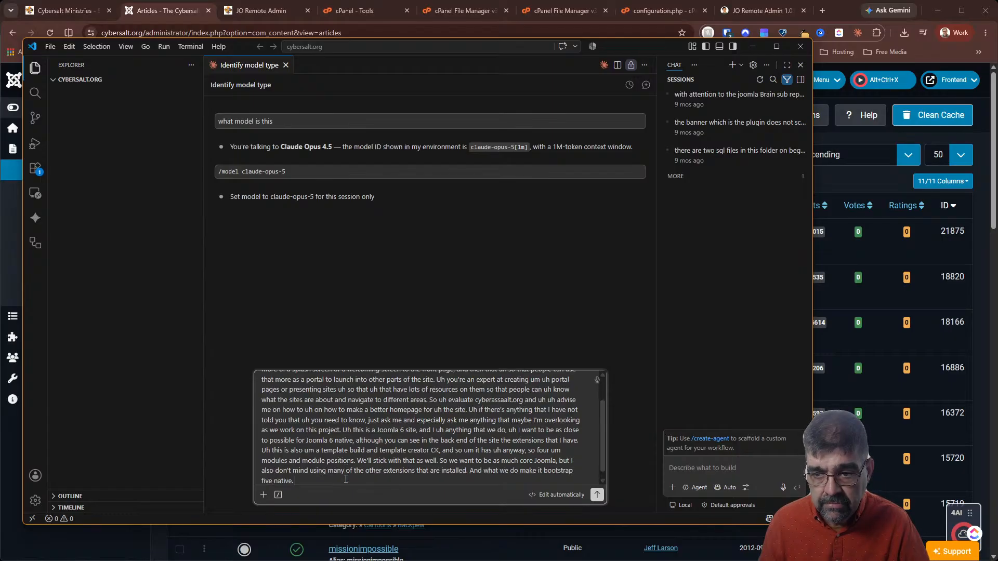
Send the brief, including the Joomla 6 native and Bootstrap 5 requirements, to Claude
{"action": "key", "text": "Return"}
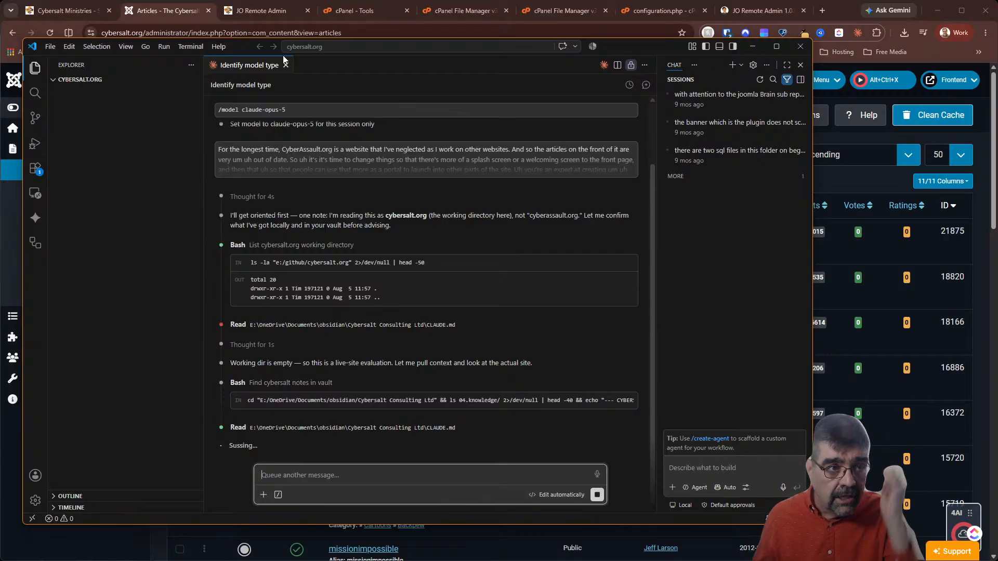
Glance at the live cybersalt.org homepage, then open the Joomla admin System Dashboard
{"action": "left_click", "coordinate": [82, 14]}
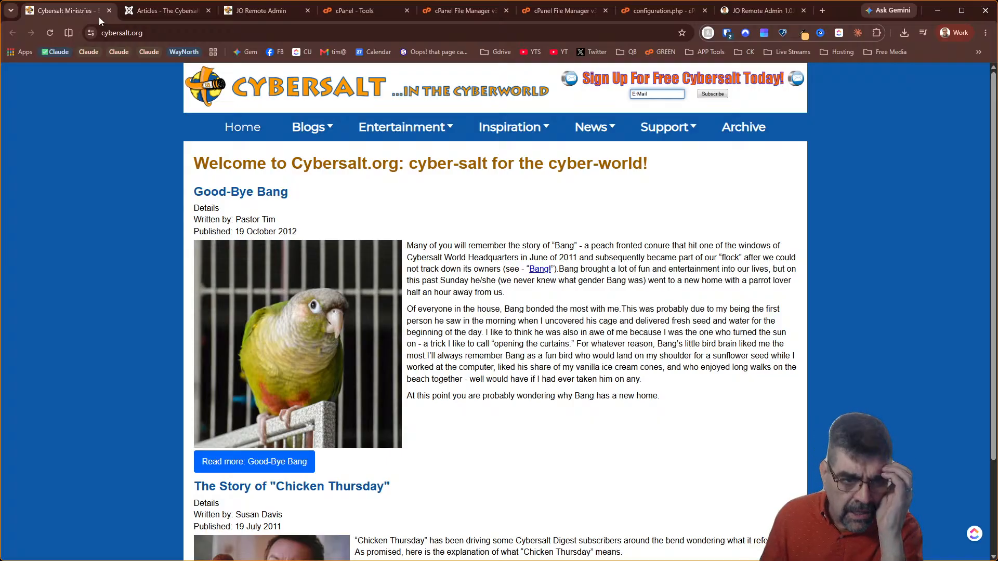
{"action": "scroll", "coordinate": [513, 309], "scroll_direction": "down", "scroll_amount": 1}
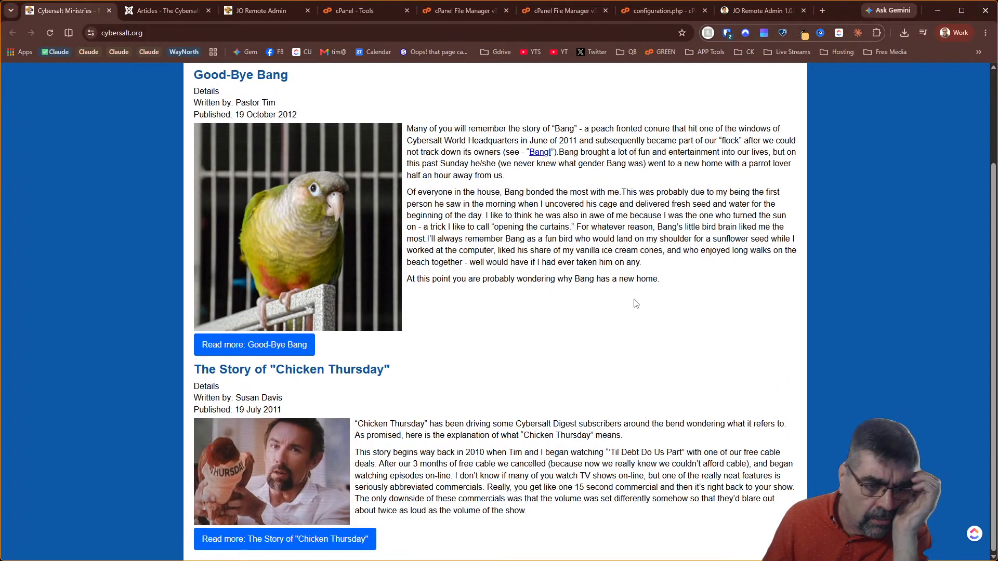
{"action": "scroll", "coordinate": [634, 302], "scroll_direction": "up", "scroll_amount": 3}
{"action": "left_click", "coordinate": [161, 7]}
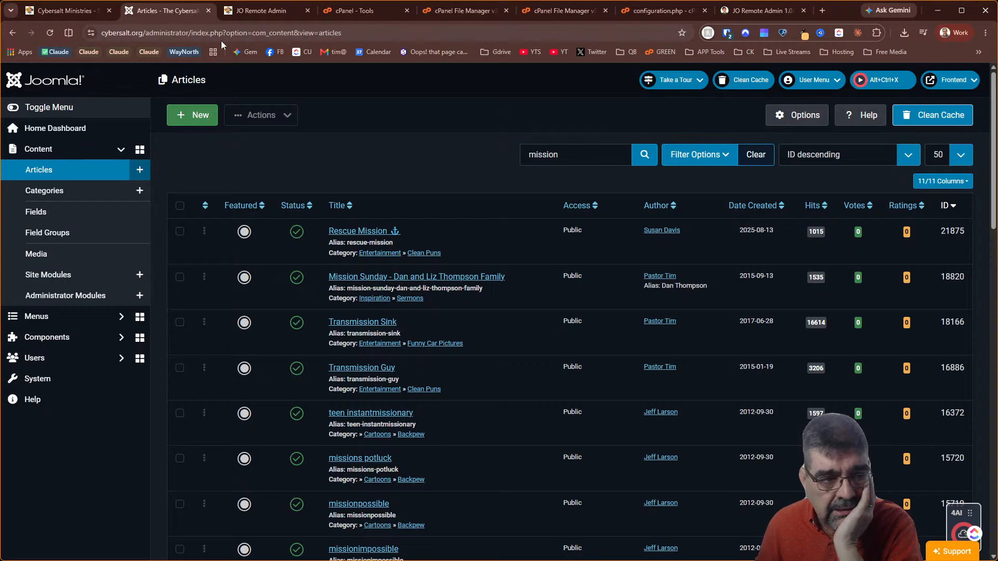
{"action": "left_click", "coordinate": [42, 379]}
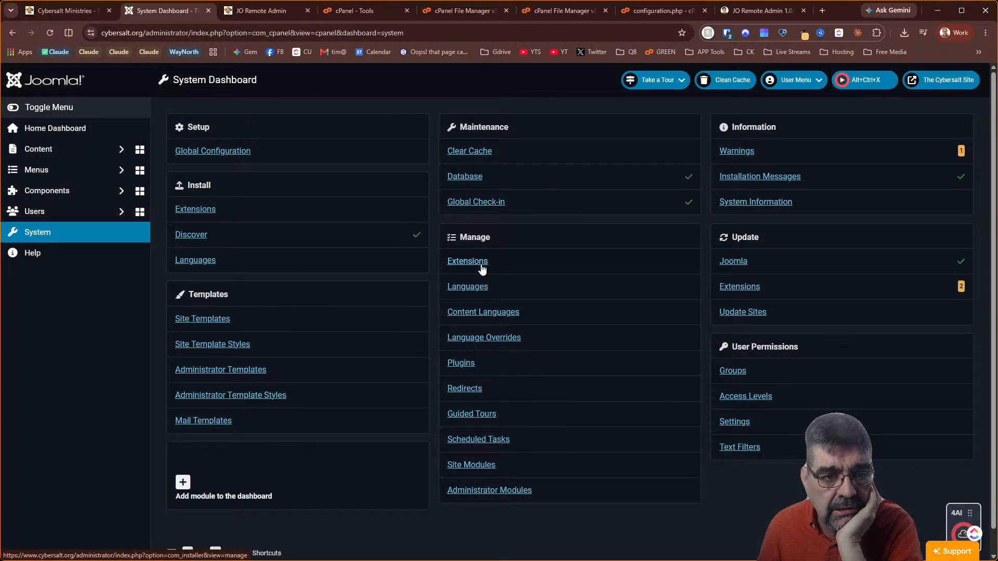
Open Site Modules and filter the list to Unpublished status
{"action": "left_click", "coordinate": [481, 468]}
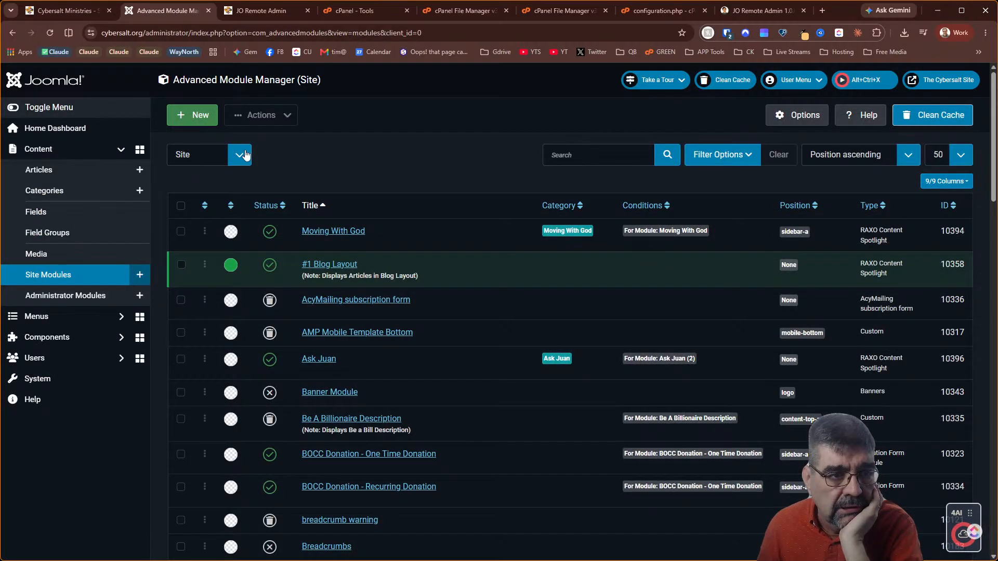
{"action": "left_click", "coordinate": [710, 155]}
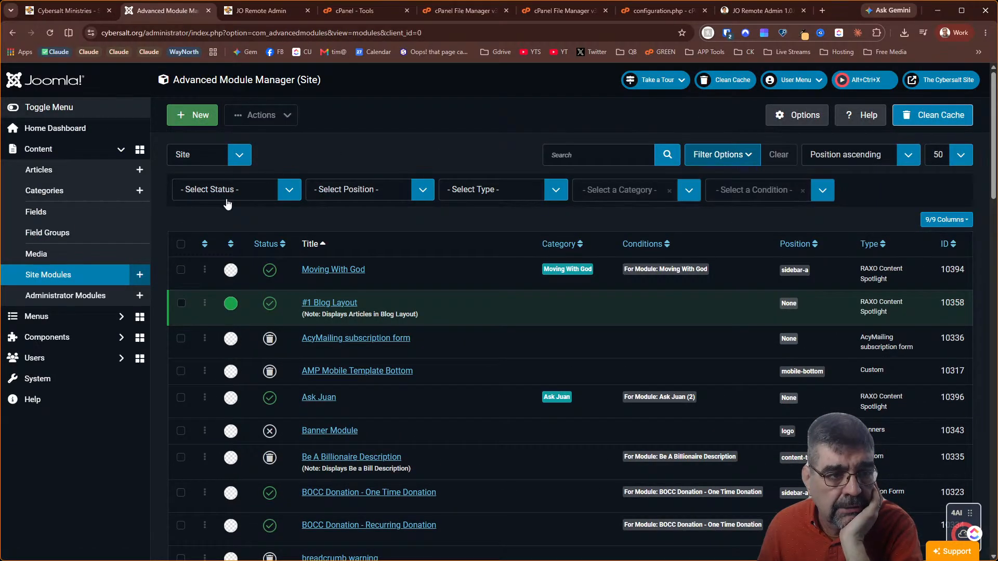
{"action": "left_click", "coordinate": [227, 202]}
{"action": "left_click", "coordinate": [230, 235]}
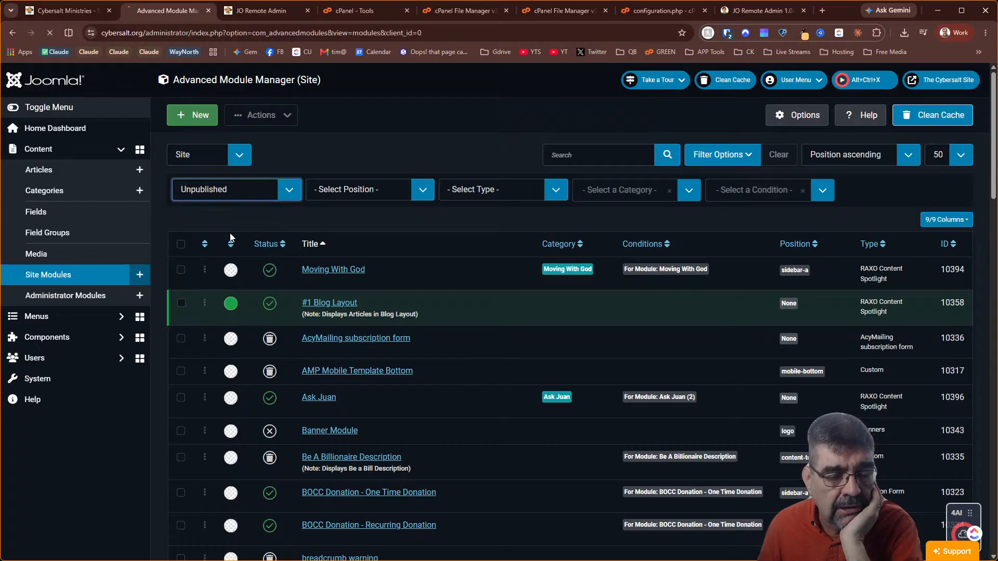
Review the unpublished modules, such as JSitemap, Jdonation Donors and Page Builder CK
{"action": "scroll", "coordinate": [523, 257], "scroll_direction": "down", "scroll_amount": 1}
{"action": "scroll", "coordinate": [523, 257], "scroll_direction": "down", "scroll_amount": 1}
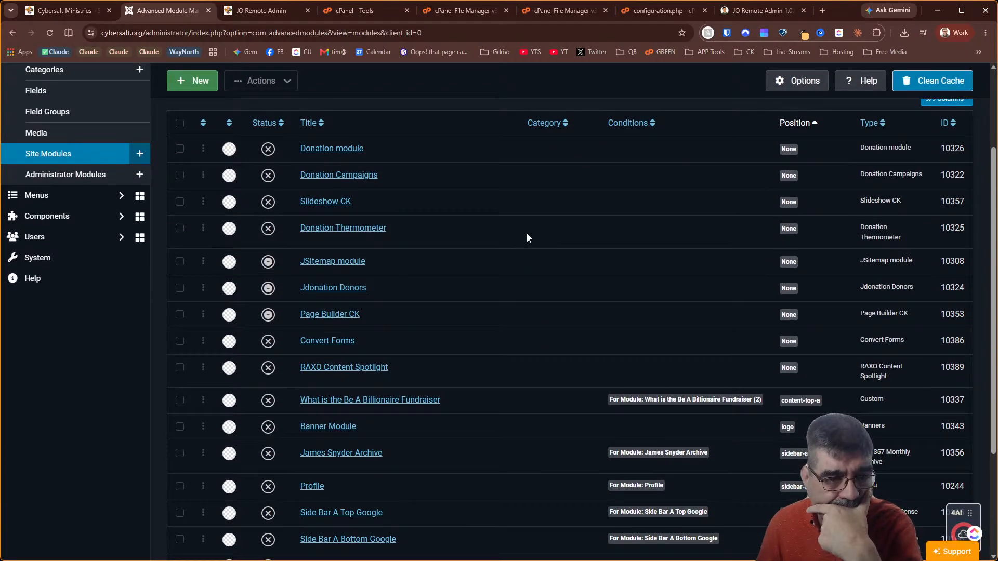
{"action": "scroll", "coordinate": [520, 238], "scroll_direction": "down", "scroll_amount": 2}
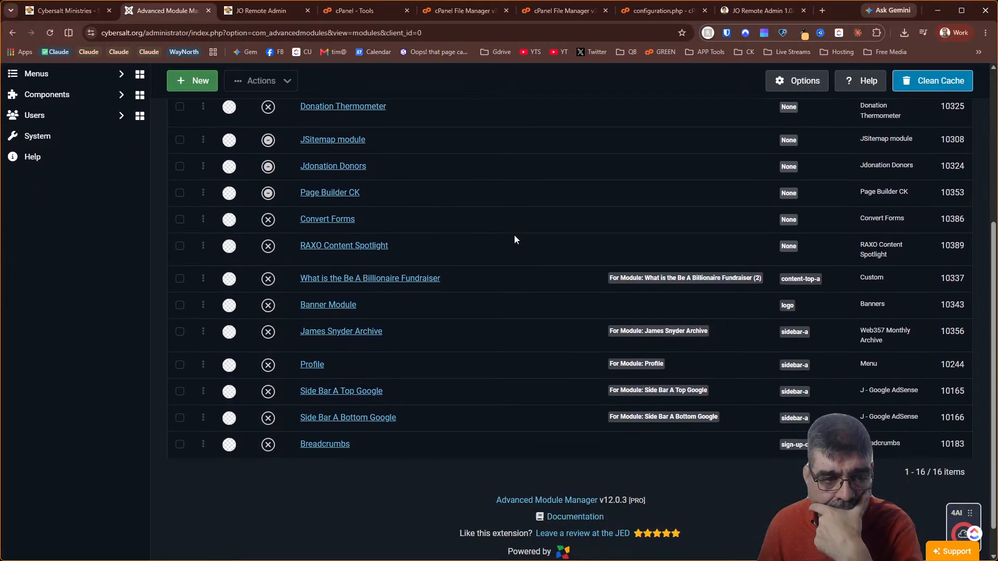
{"action": "scroll", "coordinate": [515, 236], "scroll_direction": "up", "scroll_amount": 3}
{"action": "scroll", "coordinate": [515, 236], "scroll_direction": "down", "scroll_amount": 4}
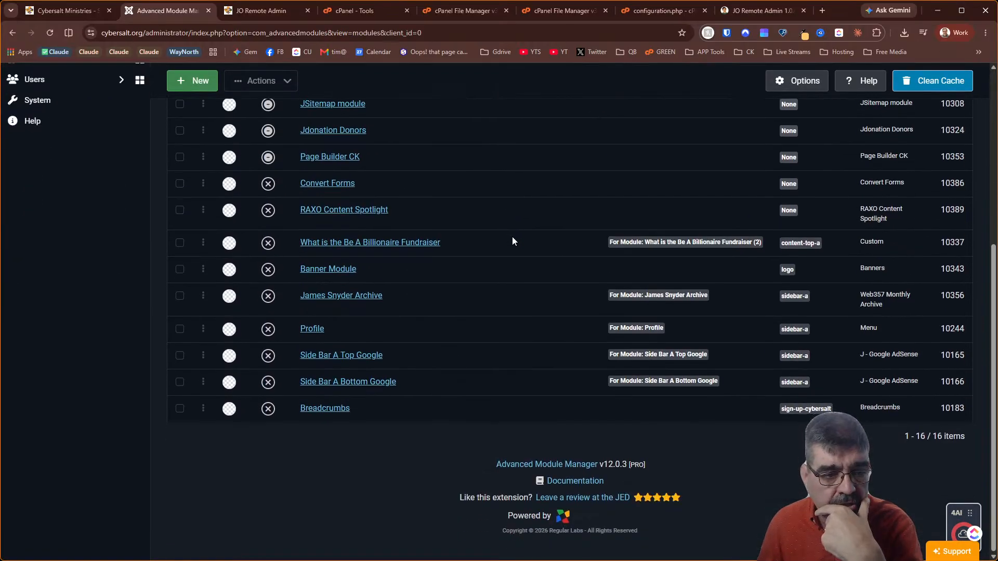
{"action": "scroll", "coordinate": [518, 241], "scroll_direction": "up", "scroll_amount": 3}
{"action": "scroll", "coordinate": [523, 239], "scroll_direction": "down", "scroll_amount": 4}
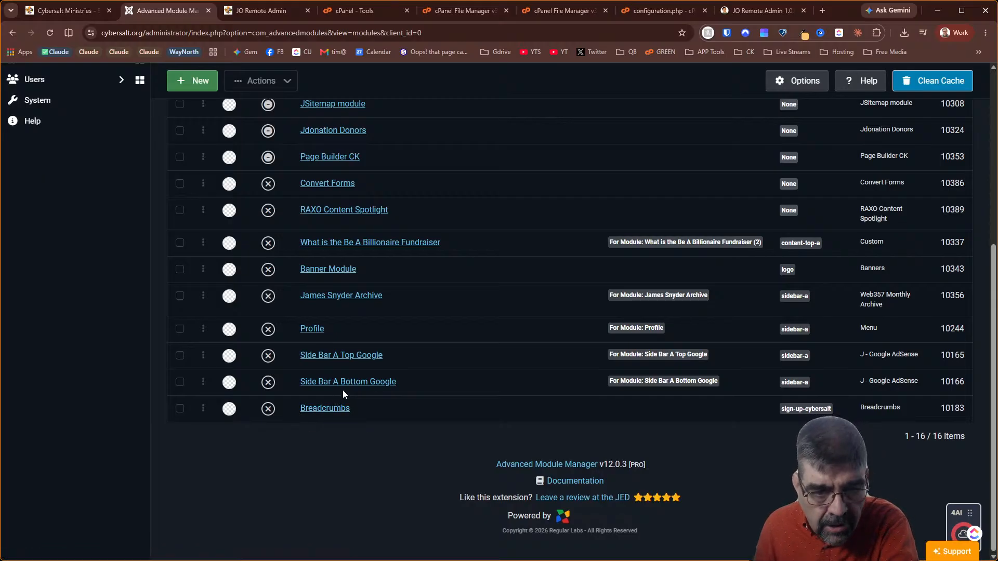
{"action": "mouse_move", "coordinate": [635, 381]}
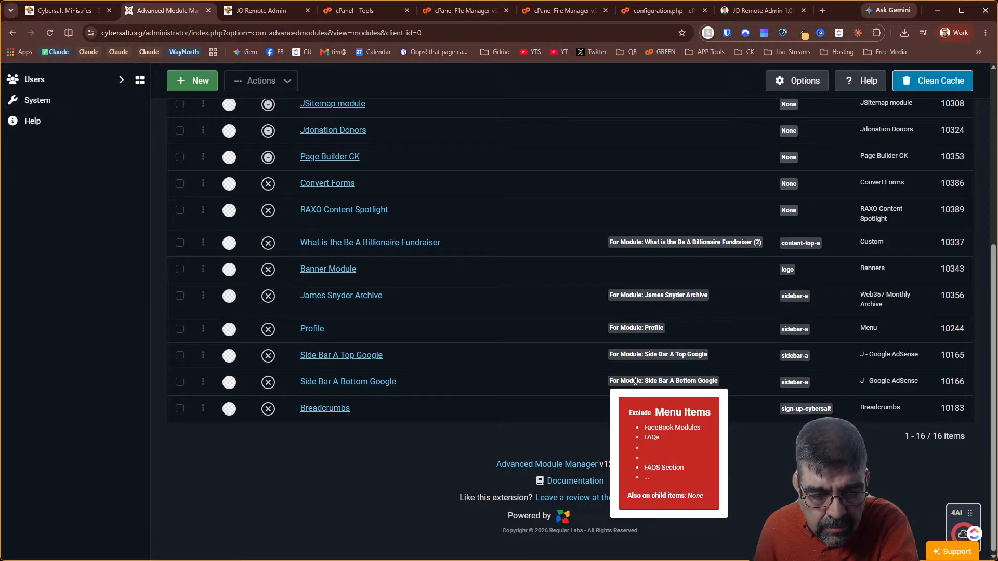
{"action": "mouse_move", "coordinate": [637, 358]}
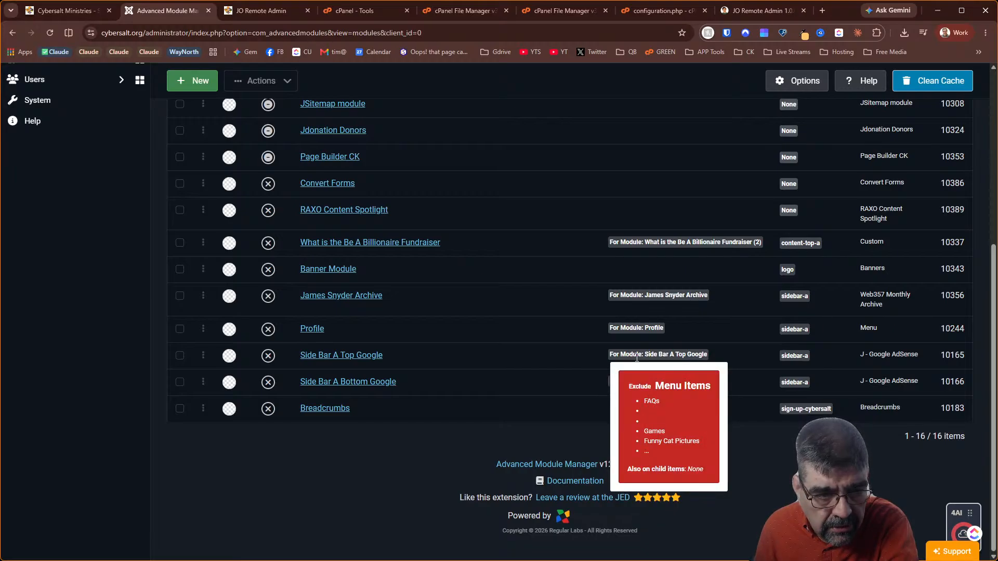
{"action": "mouse_move", "coordinate": [632, 326]}
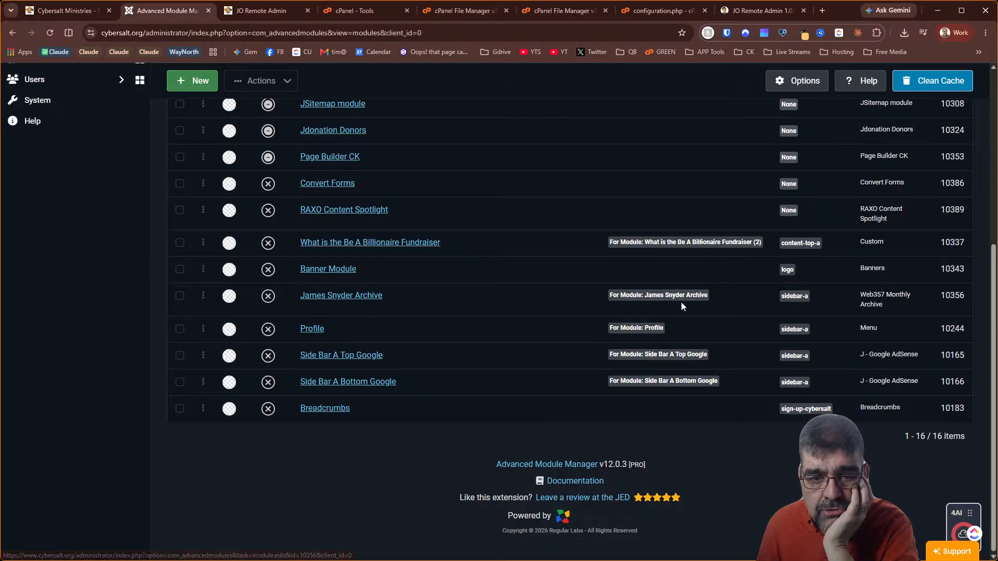
{"action": "mouse_move", "coordinate": [702, 298]}
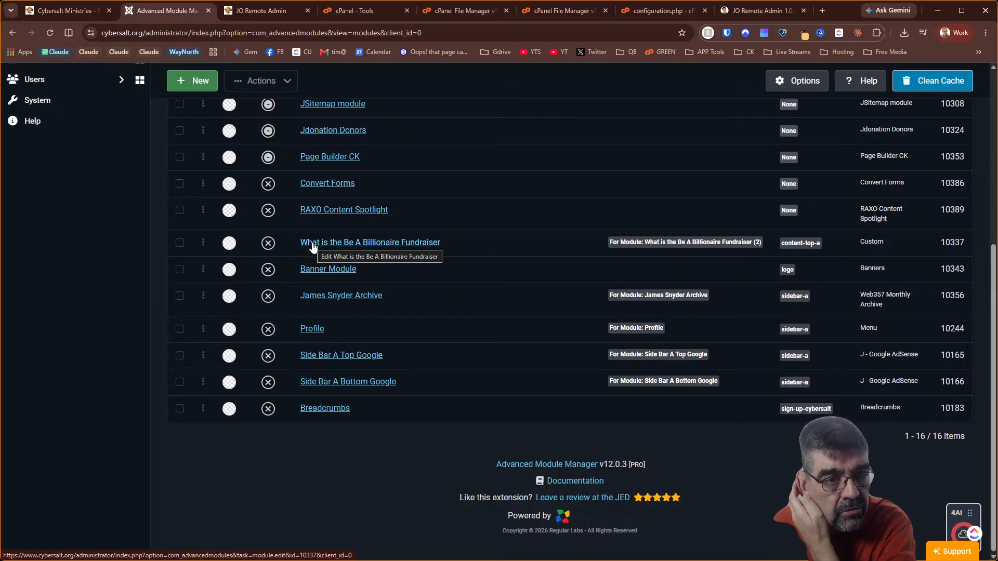
{"action": "scroll", "coordinate": [313, 247], "scroll_direction": "up", "scroll_amount": 5}
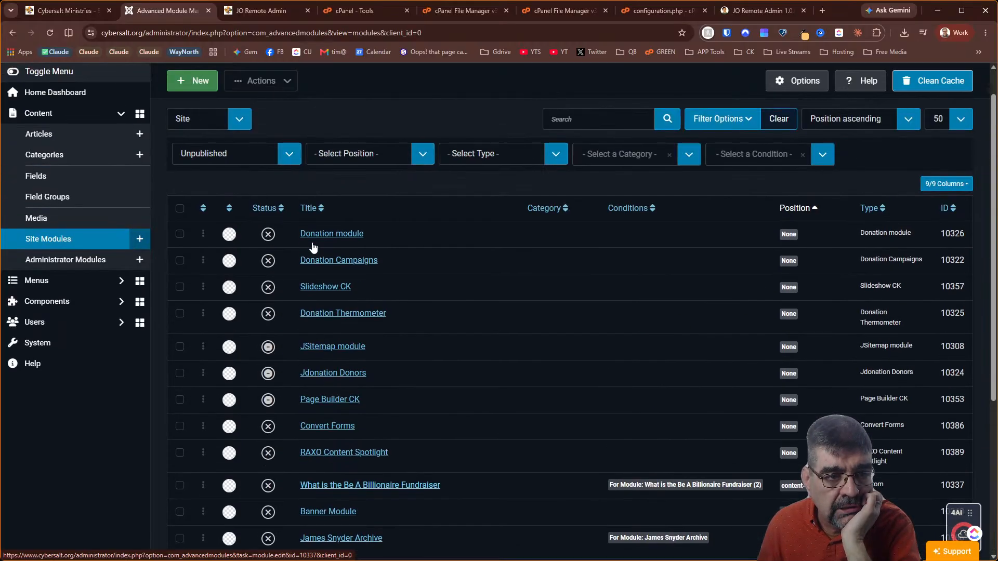
{"action": "mouse_move", "coordinate": [270, 404]}
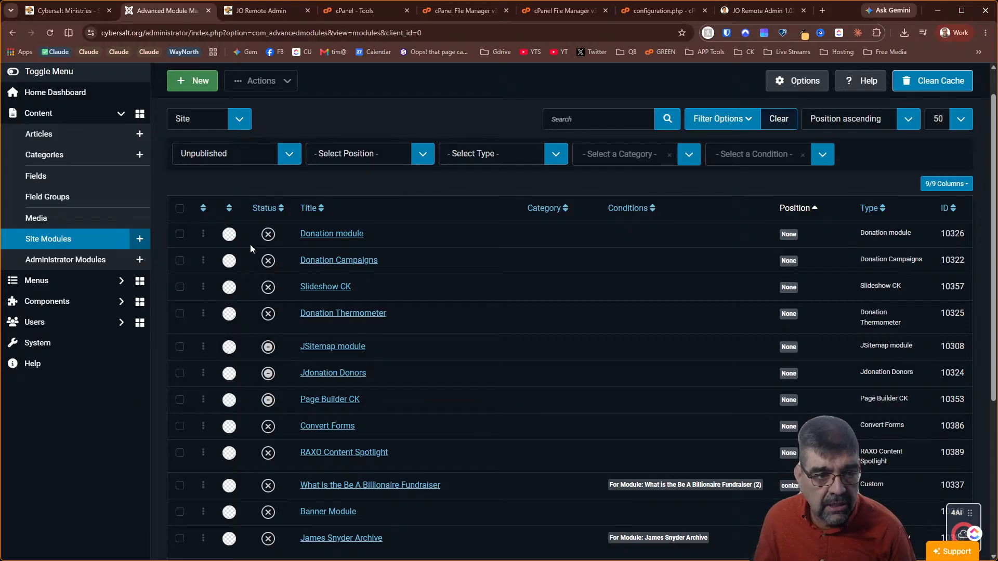
Tick Donation module, Donation Campaigns, JSitemap, Jdonation Donors and Convert Forms for removal
{"action": "left_click", "coordinate": [180, 234]}
{"action": "left_click", "coordinate": [180, 260]}
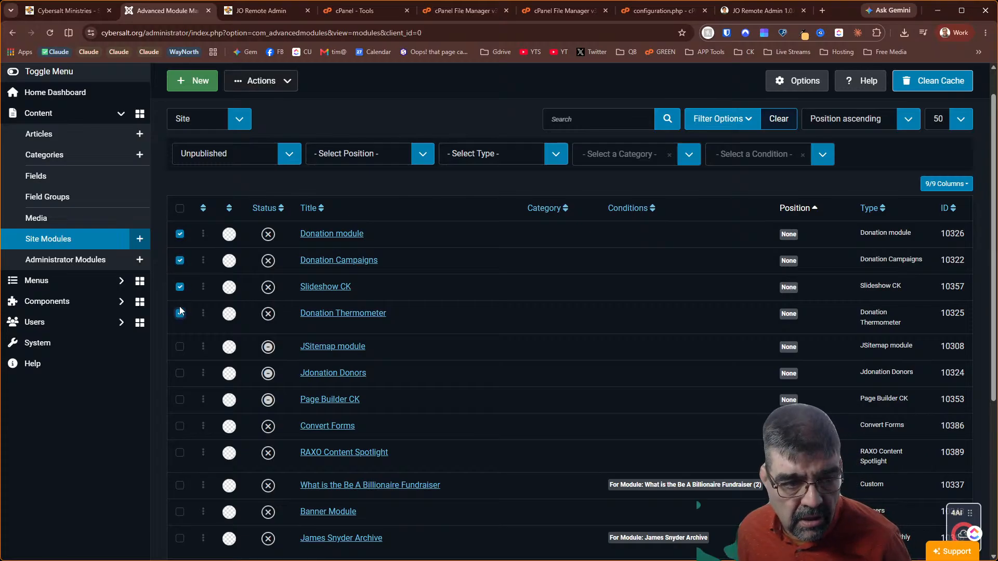
{"action": "left_click", "coordinate": [180, 347]}
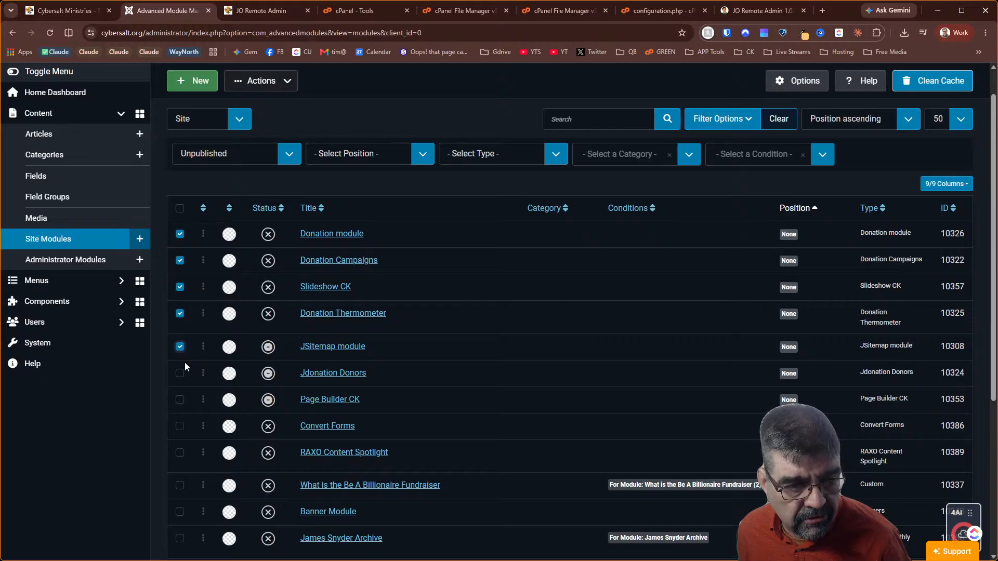
{"action": "left_click", "coordinate": [180, 373]}
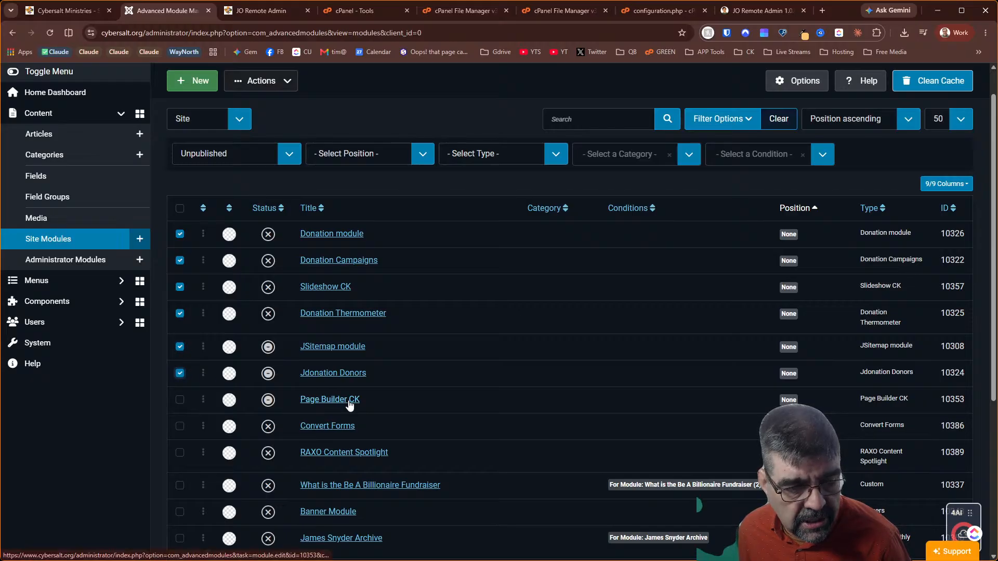
{"action": "scroll", "coordinate": [416, 287], "scroll_direction": "down", "scroll_amount": 2}
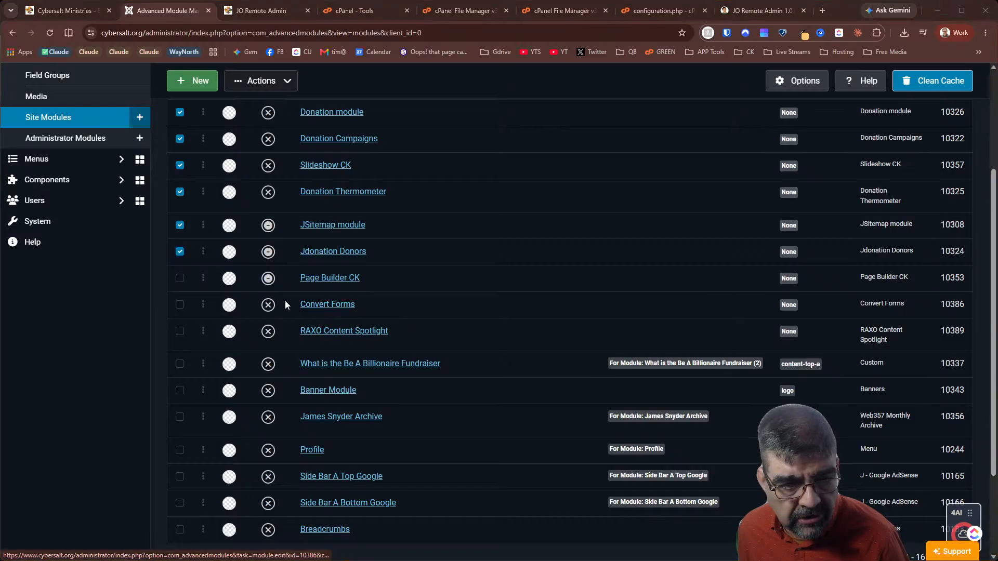
{"action": "left_click", "coordinate": [183, 307]}
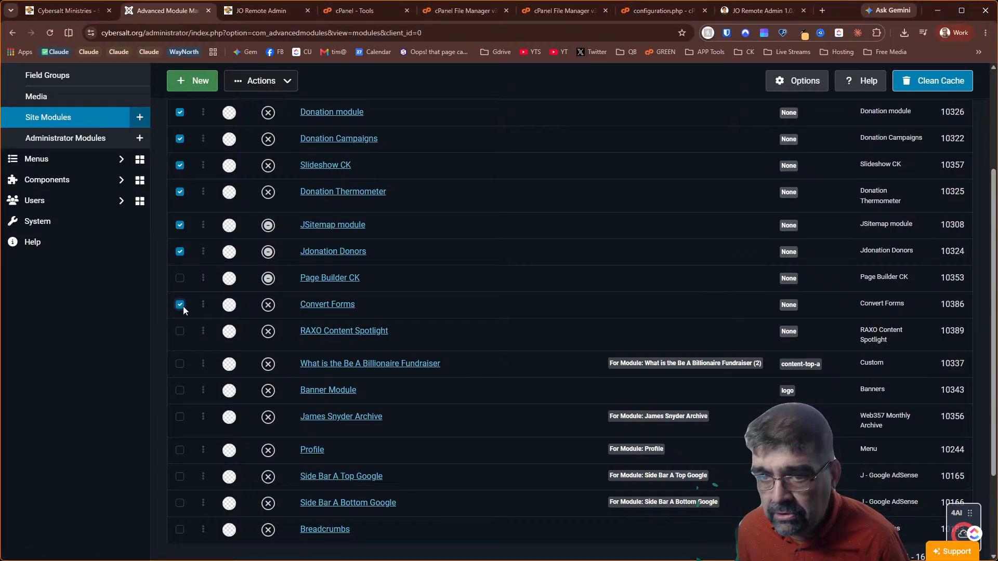
{"action": "left_click_drag", "start_coordinate": [997, 135], "coordinate": [470, 17]}
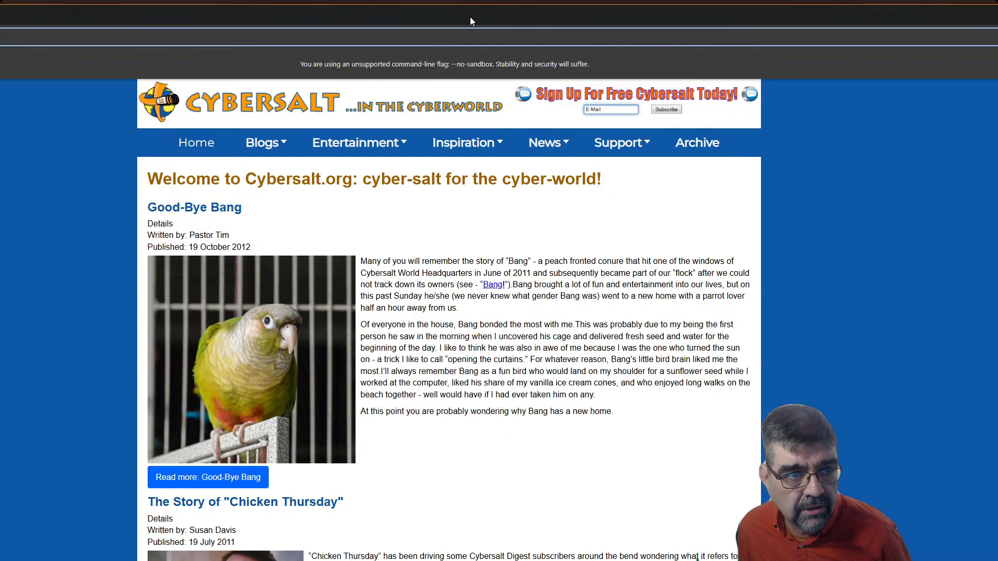
Restore the Cybersalt homepage window and drag it off to the other monitor
{"action": "double_click", "coordinate": [470, 16]}
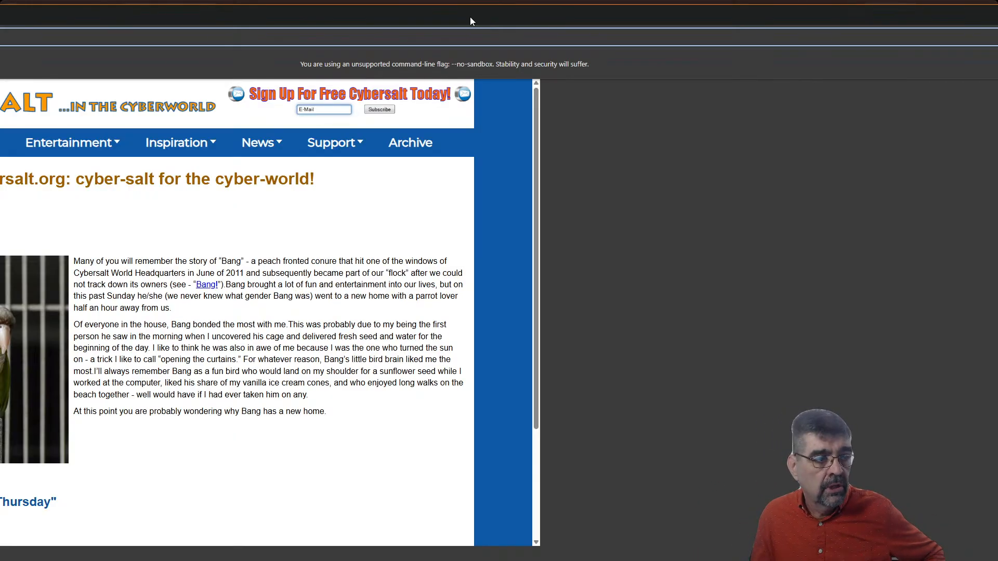
{"action": "left_click_drag", "start_coordinate": [470, 22], "coordinate": [688, 24]}
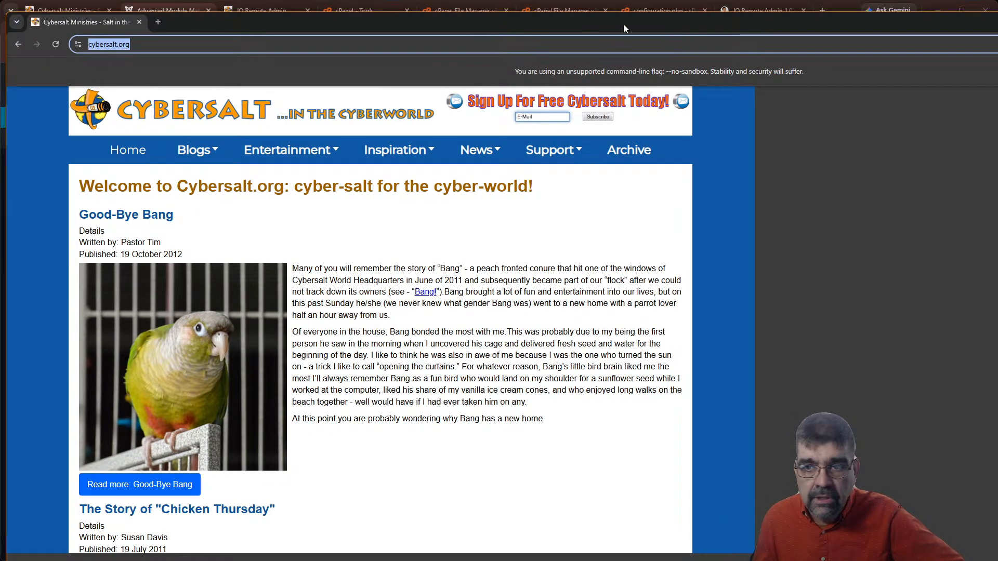
{"action": "left_click_drag", "start_coordinate": [709, 24], "coordinate": [997, 145]}
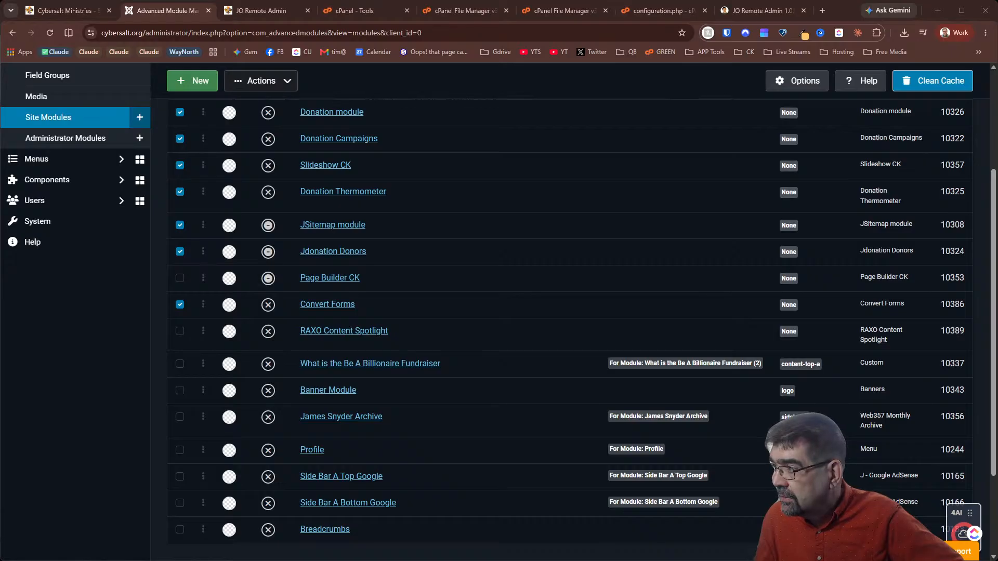
Also tick RAXO Content Spotlight, Banner Module and Profile, then trash all twelve marked modules
{"action": "key", "text": "alt+Tab"}
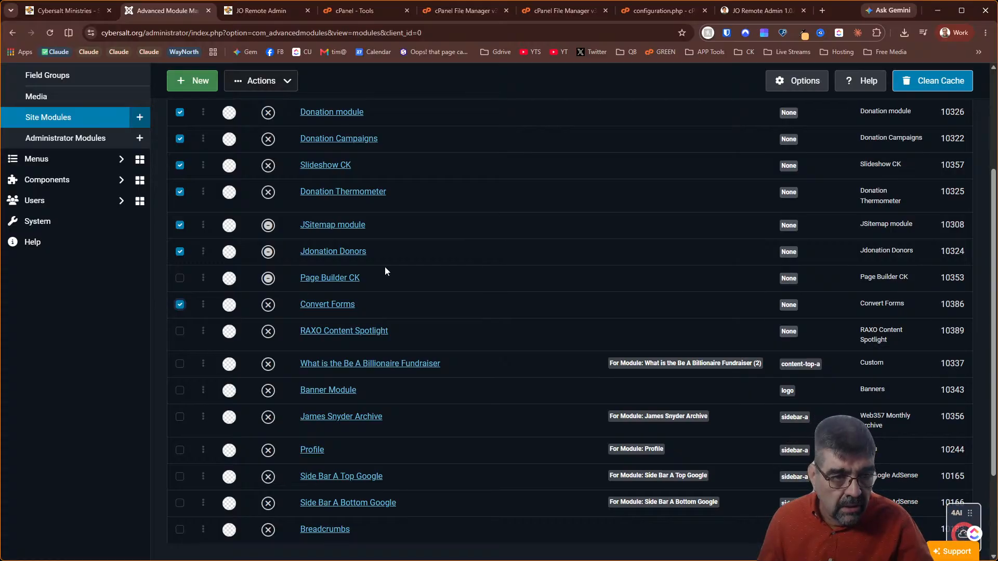
{"action": "left_click", "coordinate": [179, 333]}
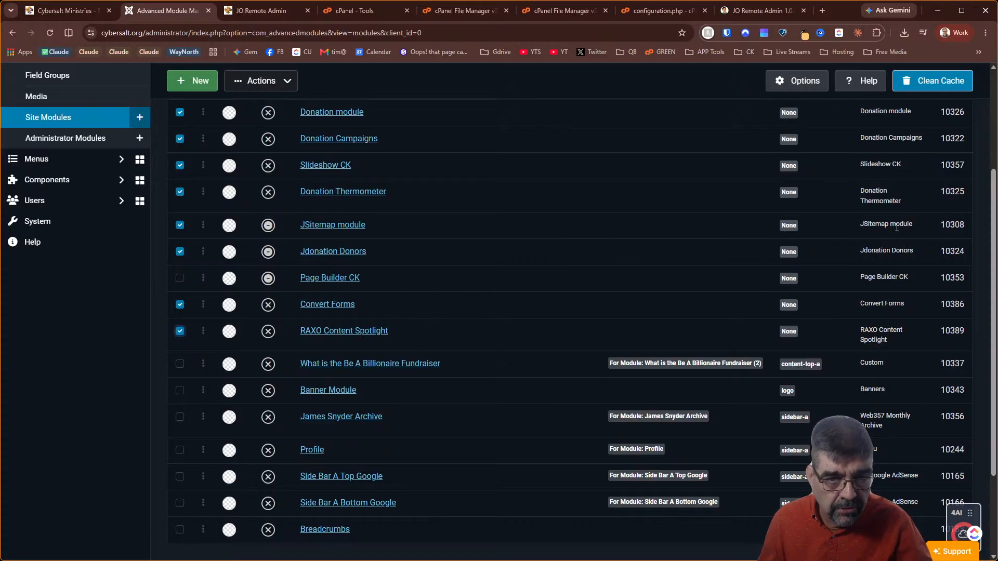
{"action": "scroll", "coordinate": [503, 204], "scroll_direction": "down", "scroll_amount": 3}
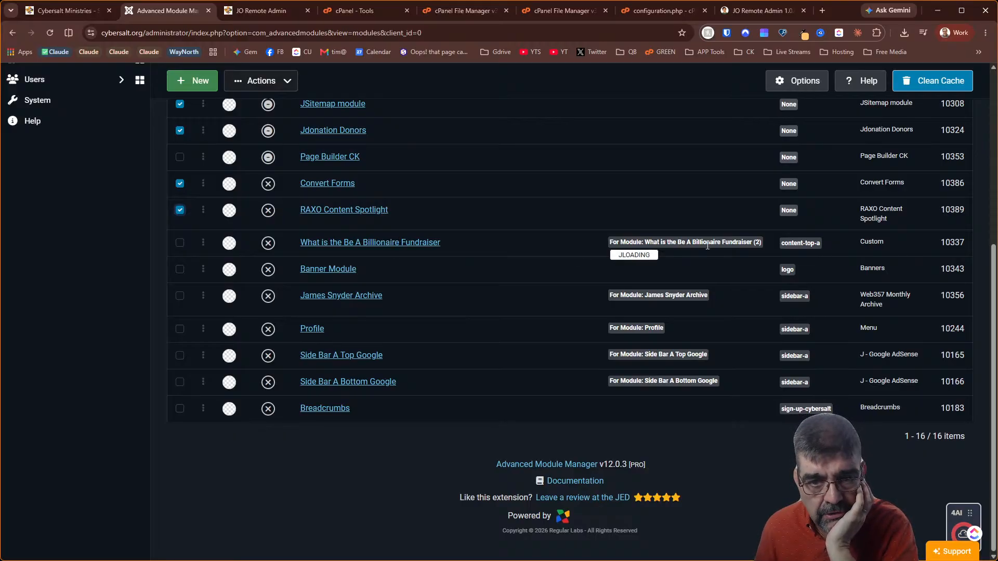
{"action": "mouse_move", "coordinate": [754, 245]}
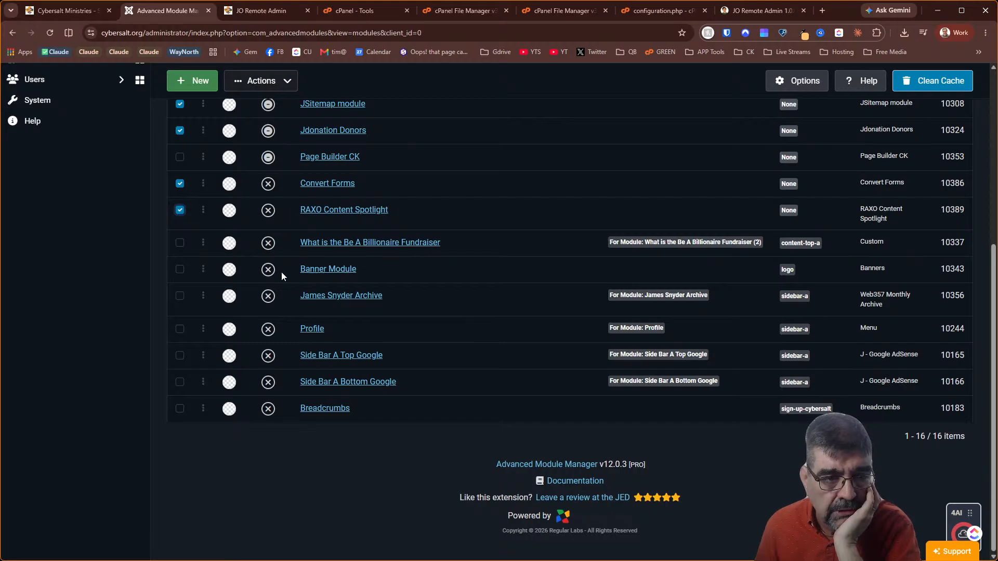
{"action": "left_click", "coordinate": [179, 269]}
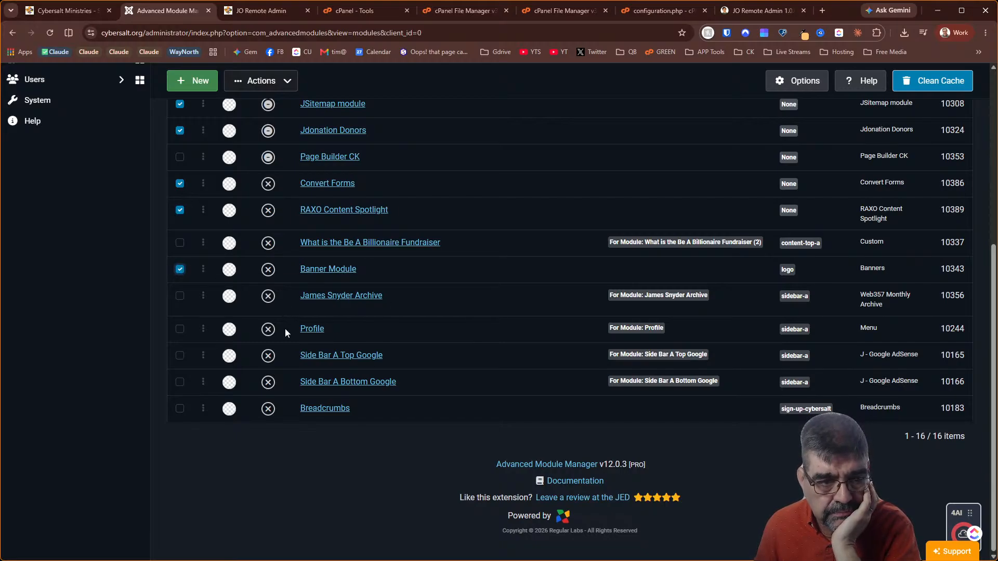
{"action": "left_click", "coordinate": [181, 329]}
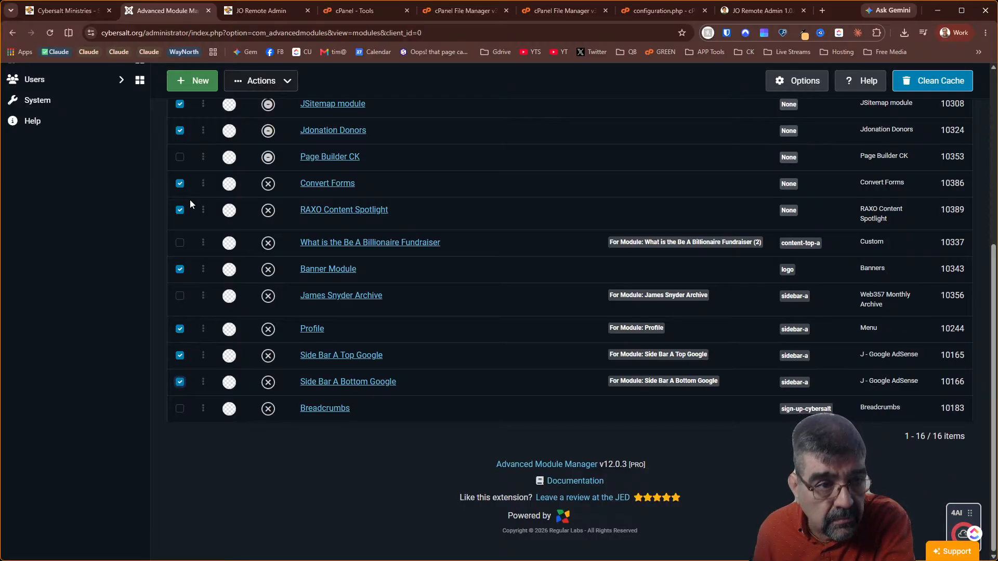
{"action": "left_click", "coordinate": [261, 81]}
{"action": "left_click", "coordinate": [274, 170]}
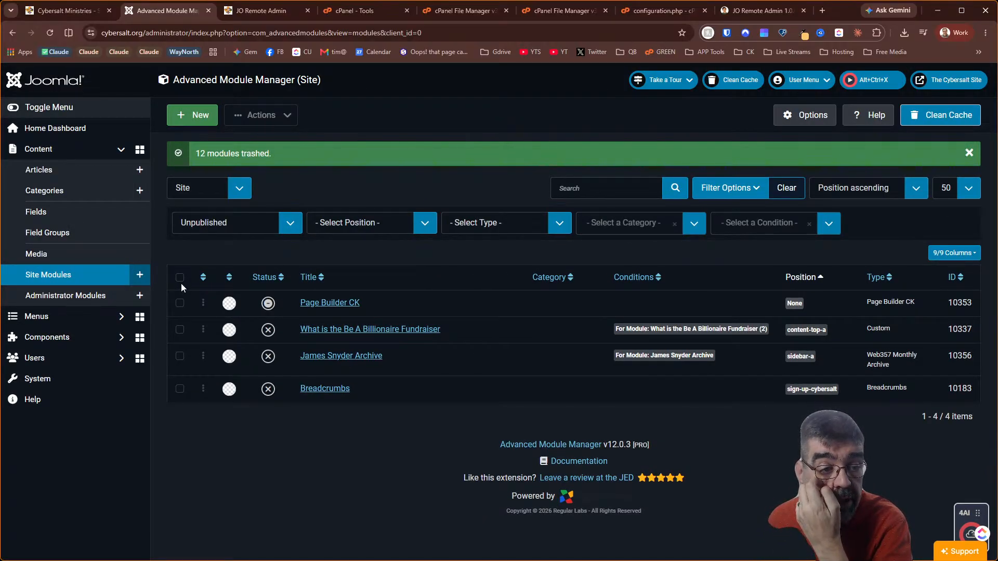
Open Manage Extensions in a new System Dashboard tab and search for 'builder'
{"action": "right_click", "coordinate": [89, 379]}
{"action": "left_click", "coordinate": [130, 392]}
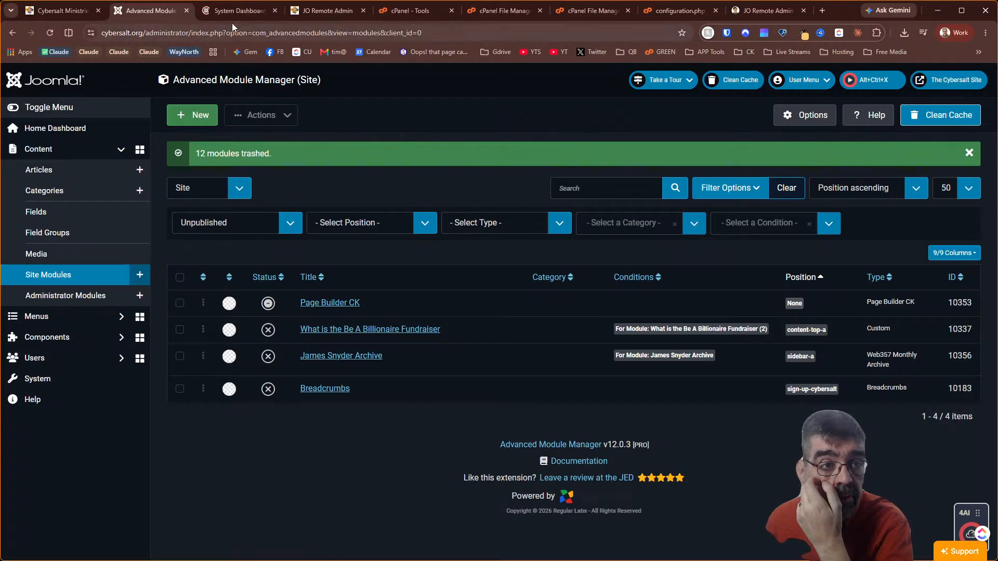
{"action": "left_click", "coordinate": [234, 11]}
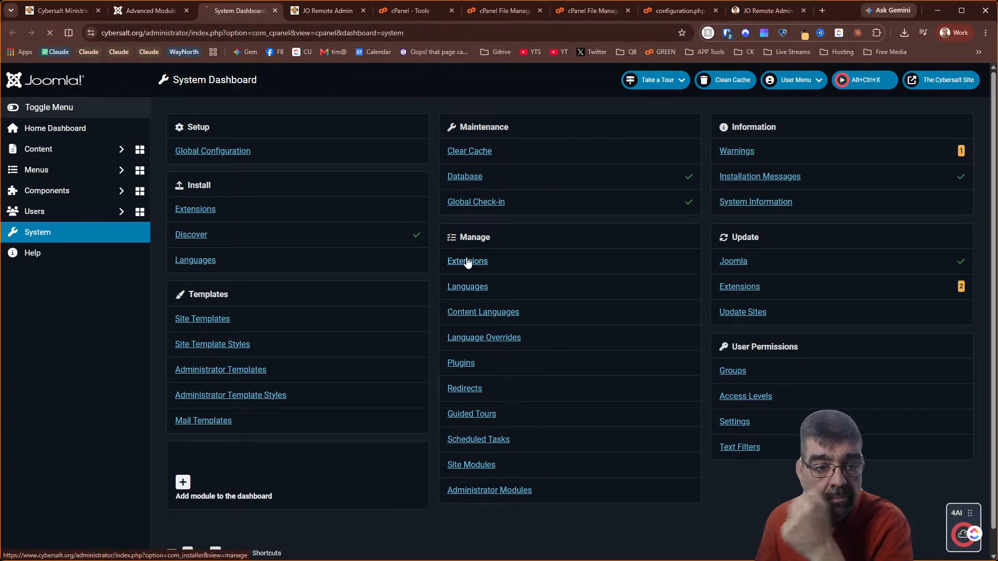
{"action": "left_click", "coordinate": [468, 262]}
{"action": "double_click", "coordinate": [575, 153]}
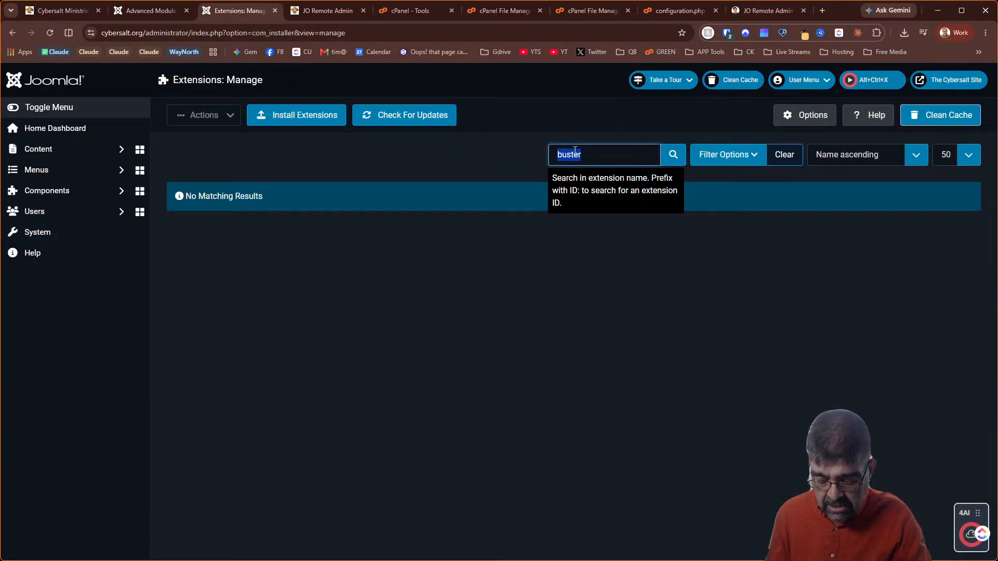
{"action": "type", "text": "builder"}
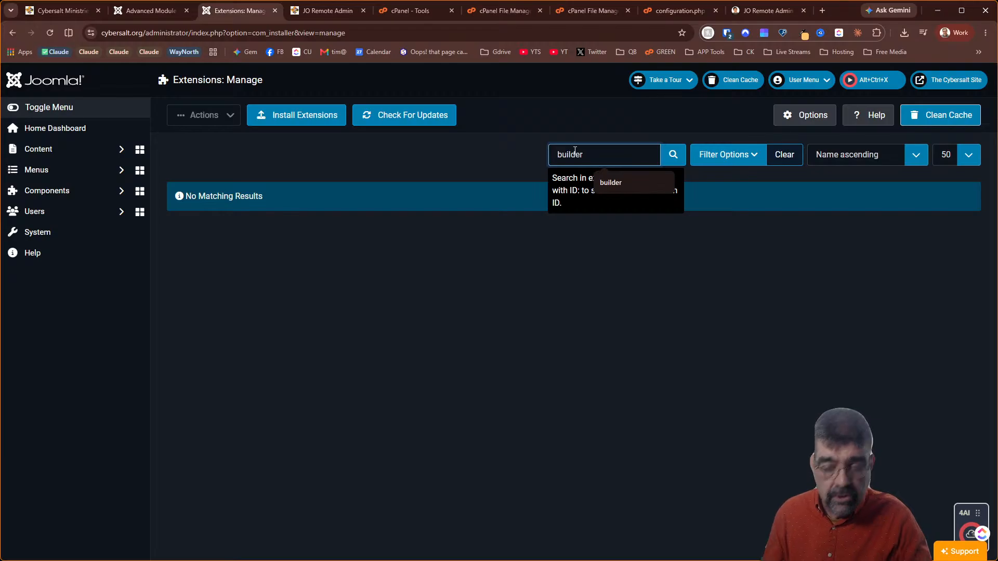
{"action": "key", "text": "Return"}
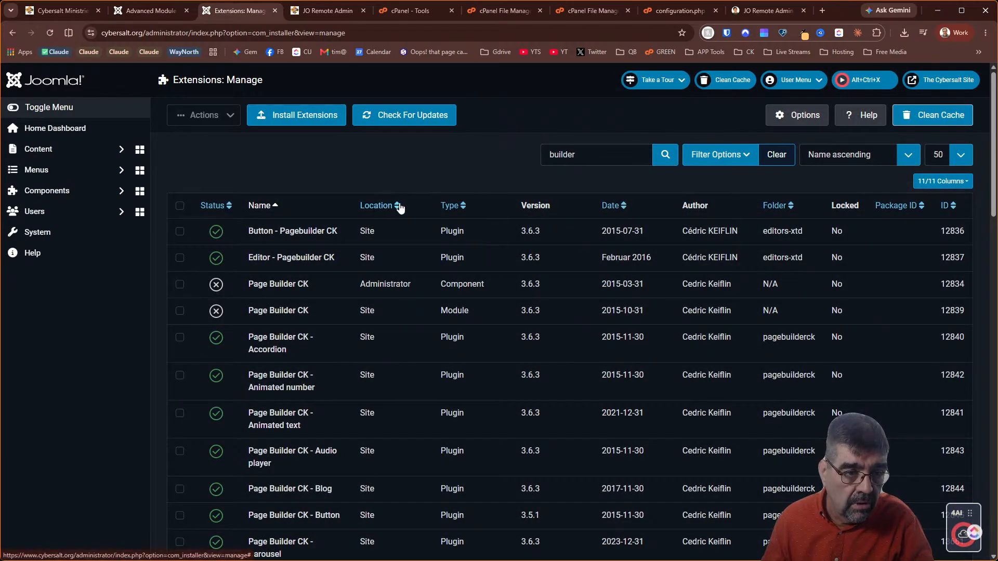
Enable both the Page Builder CK component and its site module
{"action": "scroll", "coordinate": [401, 204], "scroll_direction": "down", "scroll_amount": 15}
{"action": "scroll", "coordinate": [404, 222], "scroll_direction": "down", "scroll_amount": 5}
{"action": "scroll", "coordinate": [403, 222], "scroll_direction": "up", "scroll_amount": 20}
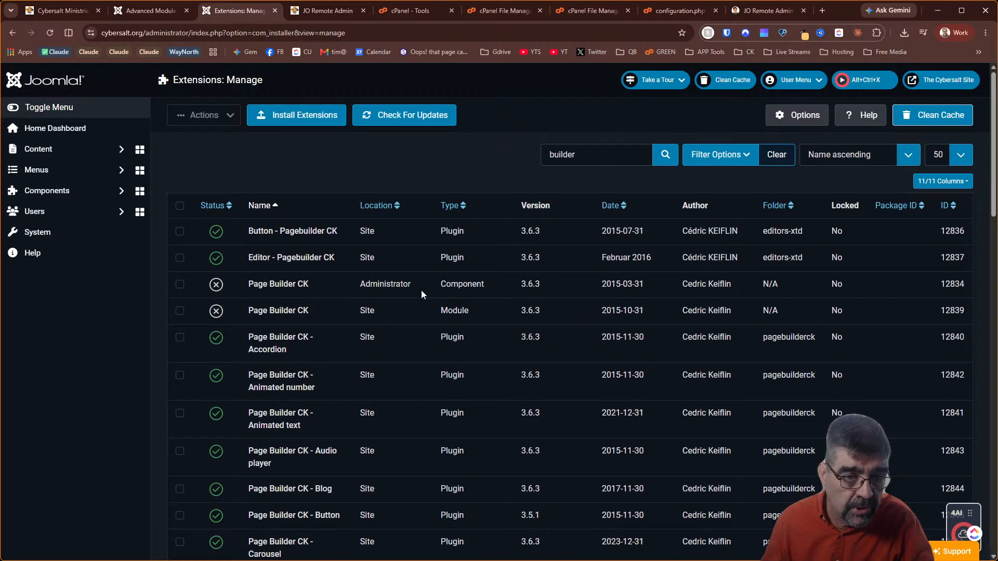
{"action": "left_click", "coordinate": [217, 284]}
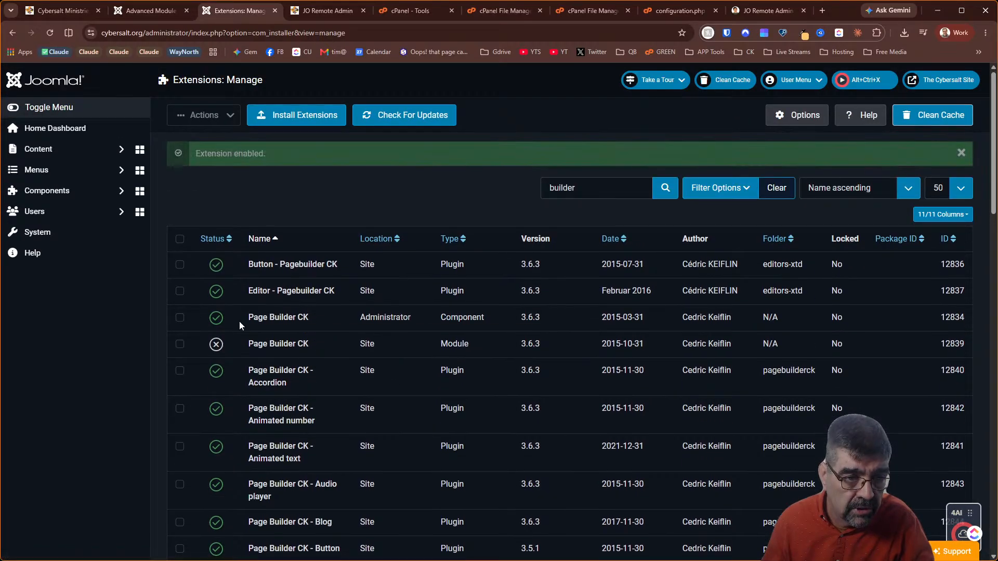
{"action": "left_click", "coordinate": [216, 343]}
{"action": "scroll", "coordinate": [408, 311], "scroll_direction": "down", "scroll_amount": 2}
{"action": "scroll", "coordinate": [408, 312], "scroll_direction": "down", "scroll_amount": 15}
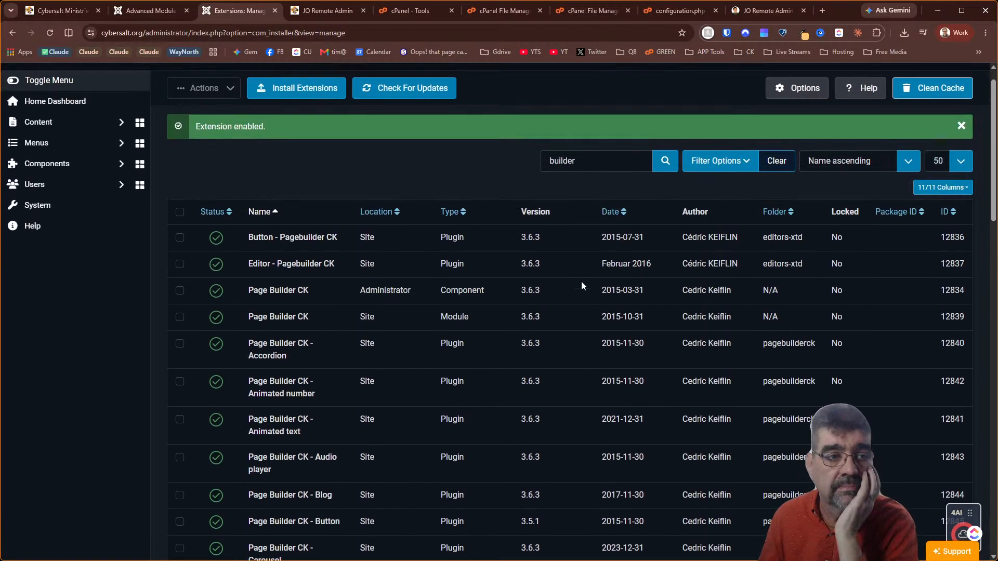
{"action": "left_click", "coordinate": [149, 21]}
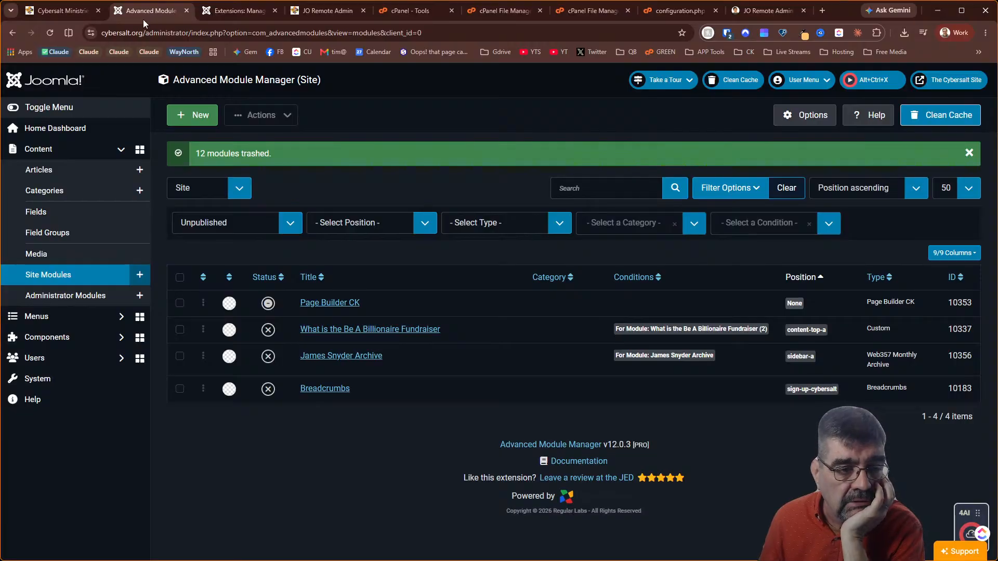
Reload the Advanced Module Manager's unpublished site modules list
{"action": "left_click", "coordinate": [675, 190]}
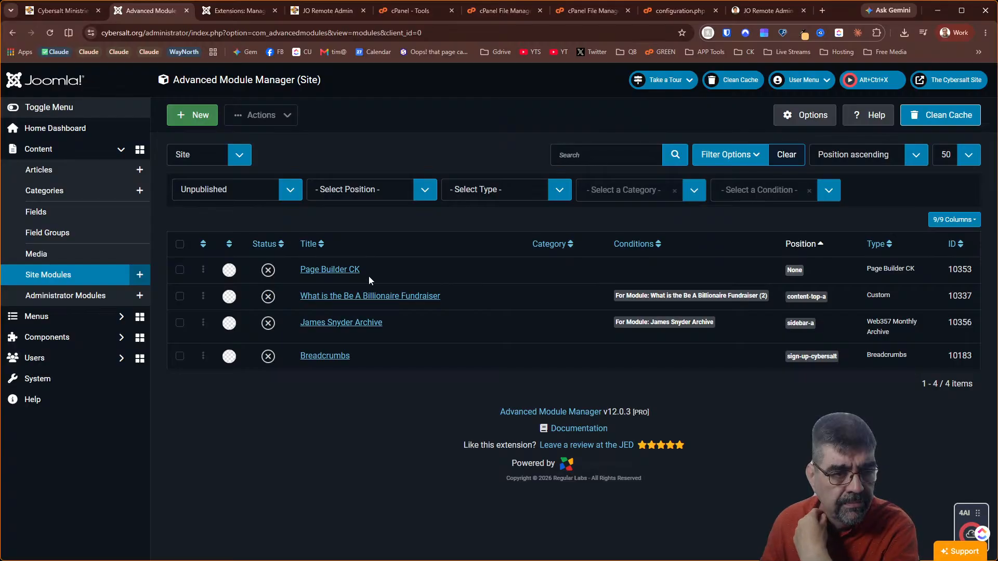
{"action": "left_click", "coordinate": [180, 271]}
{"action": "left_click", "coordinate": [260, 115]}
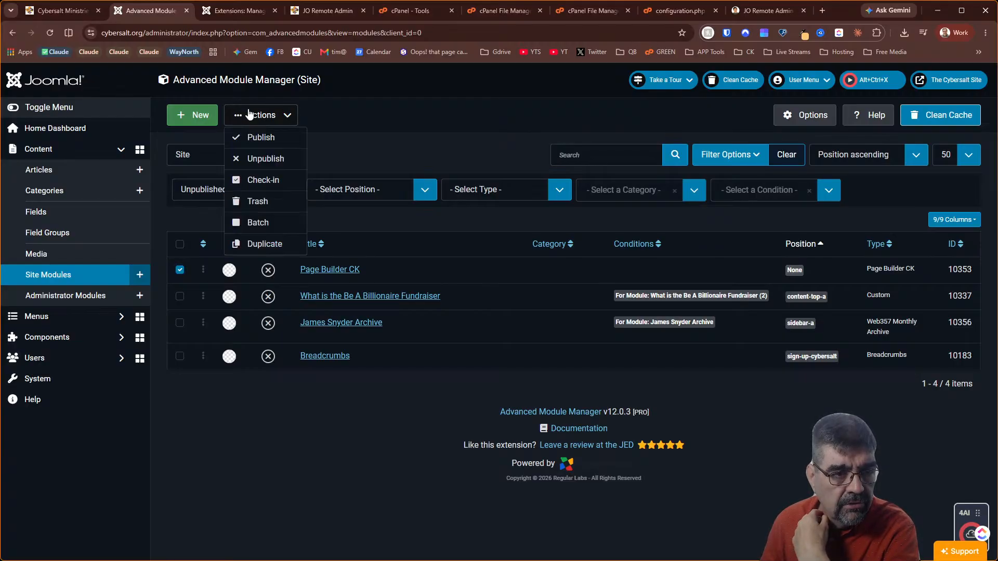
{"action": "left_click", "coordinate": [272, 201]}
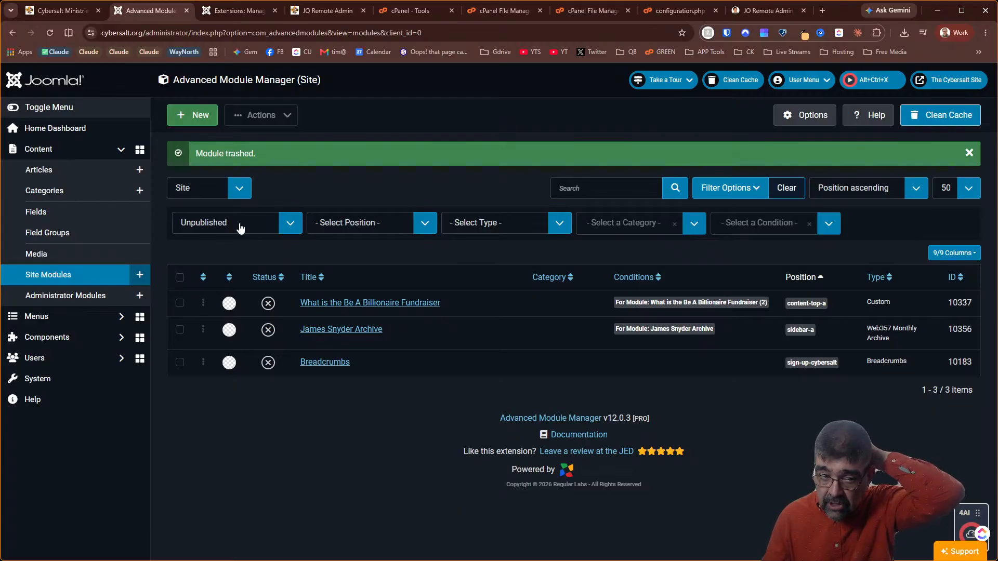
{"action": "left_click", "coordinate": [346, 330]}
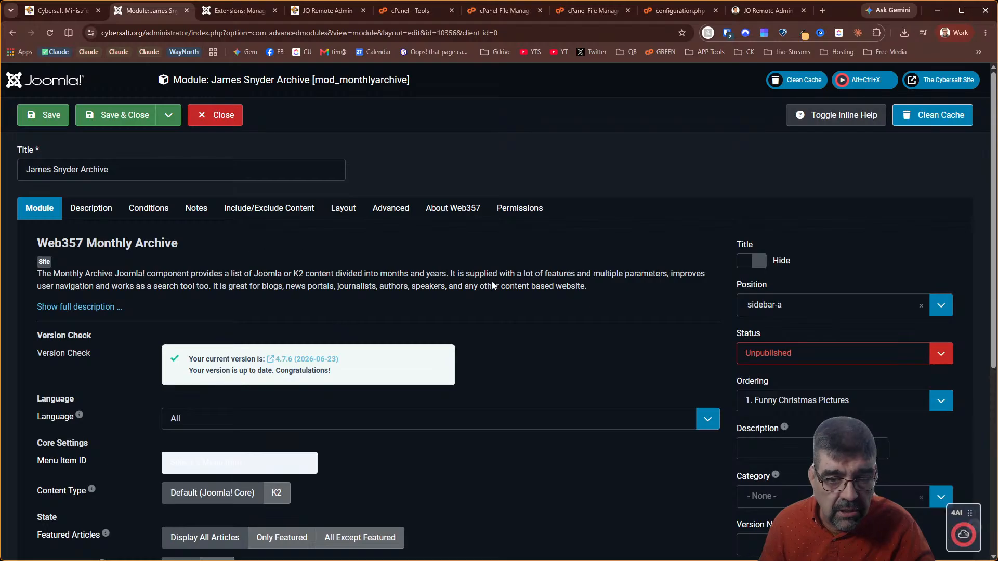
Set James Snyder Archive's status to Published, check its page assignments, and save it
{"action": "left_click", "coordinate": [833, 355]}
{"action": "left_click", "coordinate": [809, 368]}
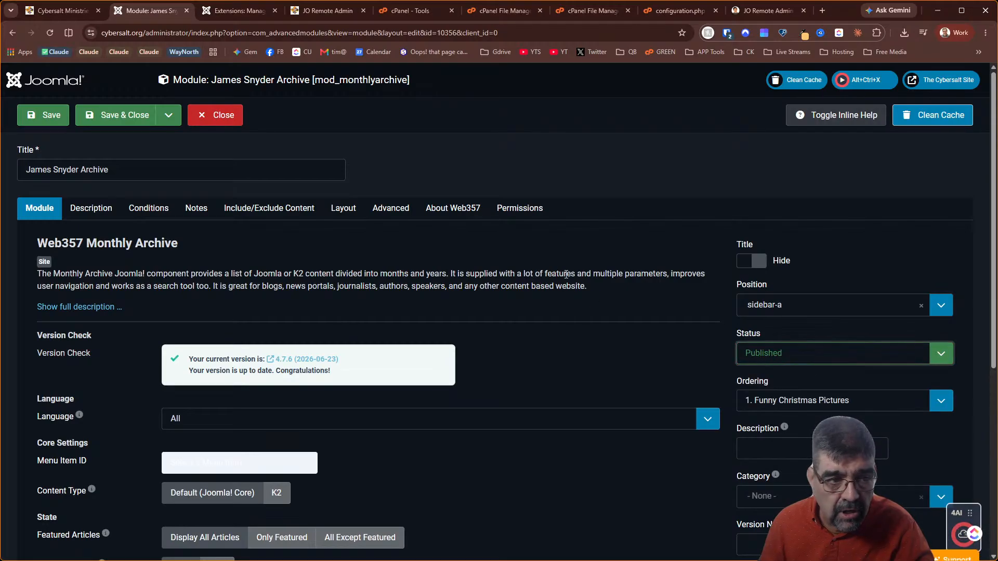
{"action": "left_click", "coordinate": [146, 218]}
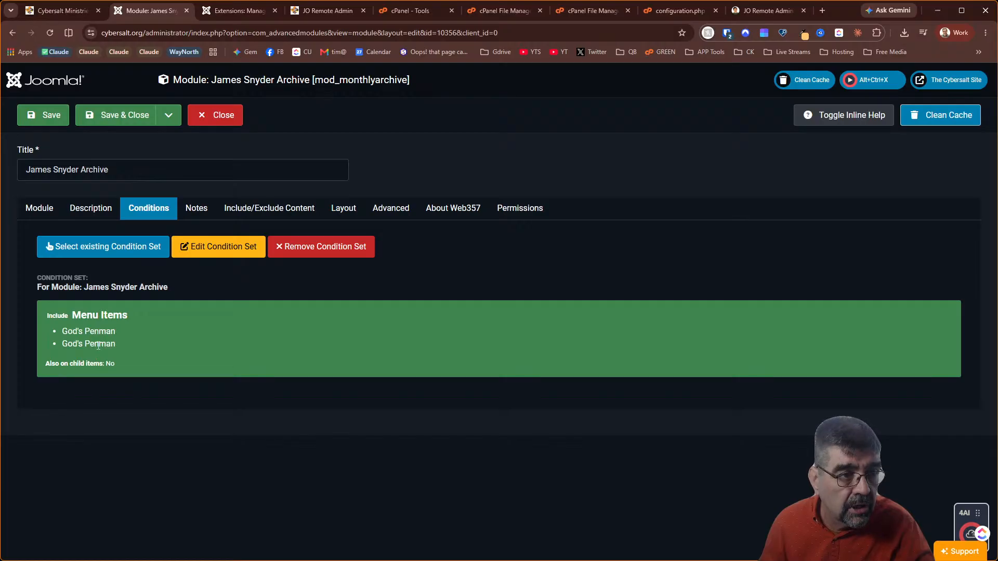
{"action": "left_click", "coordinate": [44, 117]}
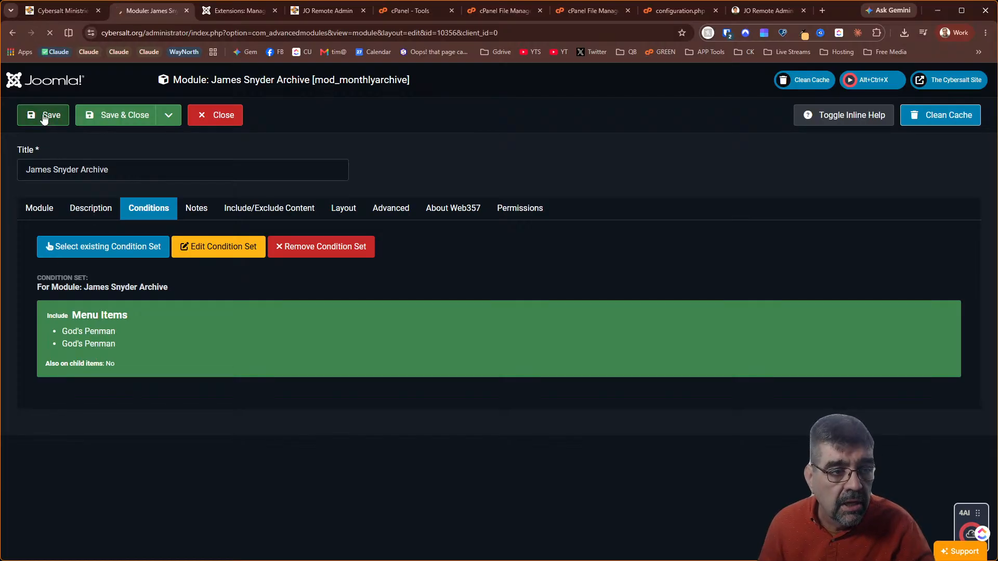
{"action": "left_click", "coordinate": [40, 209]}
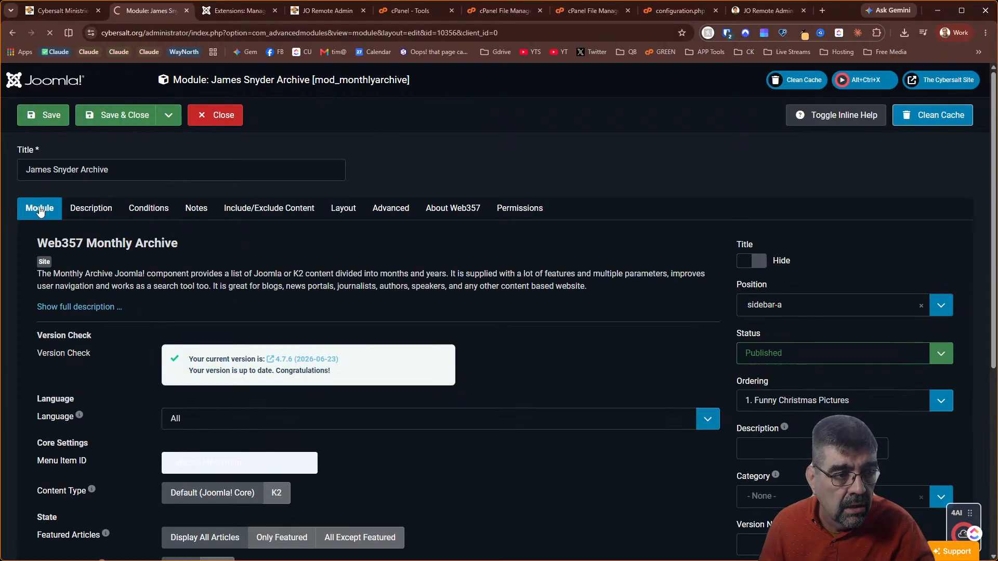
{"action": "left_click", "coordinate": [323, 9]}
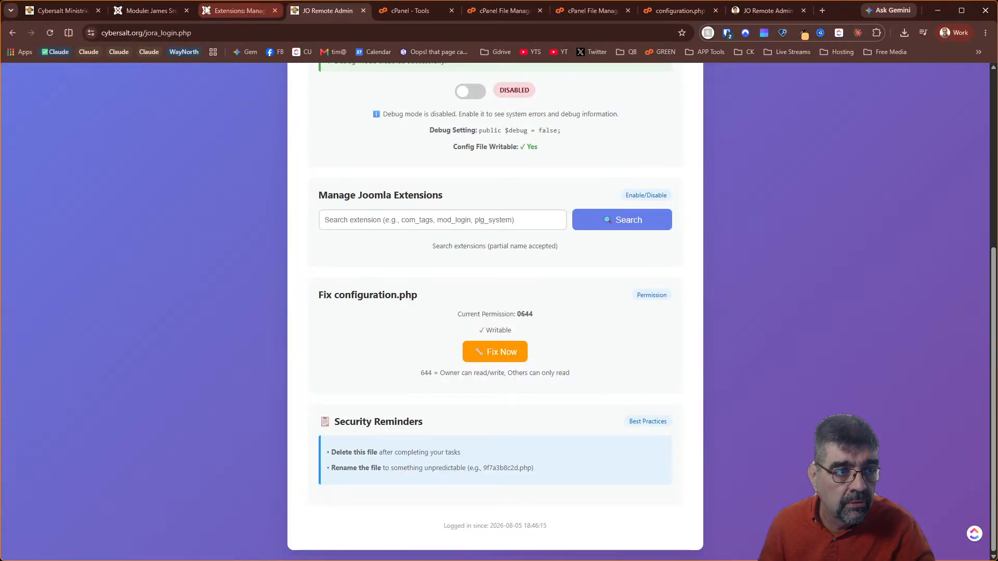
{"action": "left_click", "coordinate": [35, 12]}
Open Blogs > God's Penman and look over the monthly archive in its sidebar
{"action": "mouse_move", "coordinate": [307, 127]}
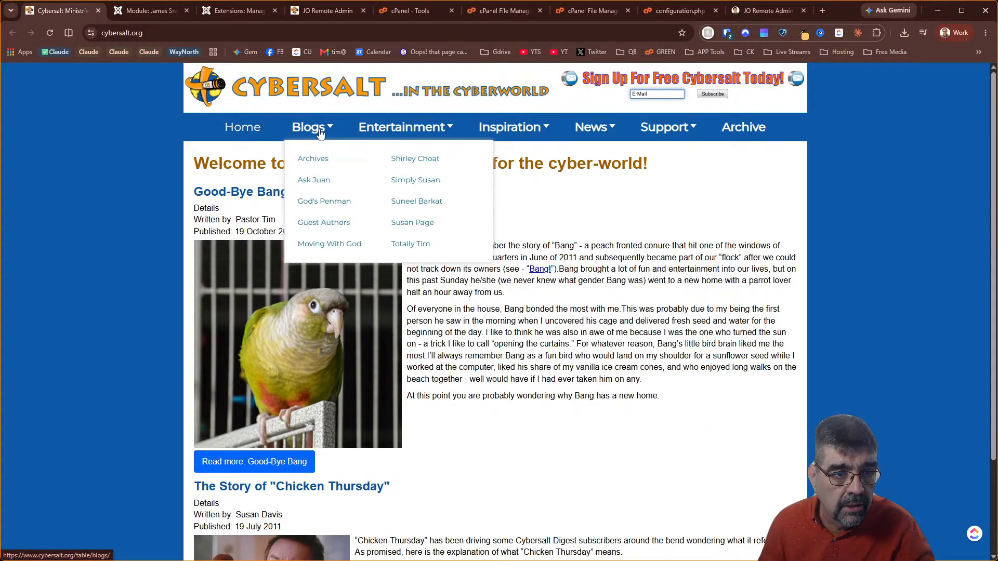
{"action": "left_click", "coordinate": [311, 200]}
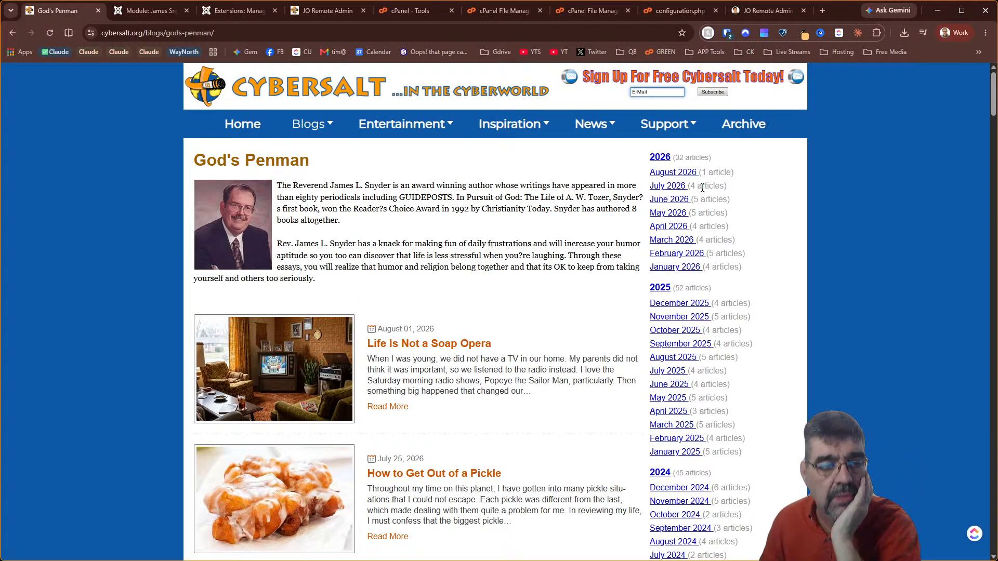
{"action": "scroll", "coordinate": [702, 187], "scroll_direction": "down", "scroll_amount": 15}
{"action": "scroll", "coordinate": [731, 235], "scroll_direction": "down", "scroll_amount": 20}
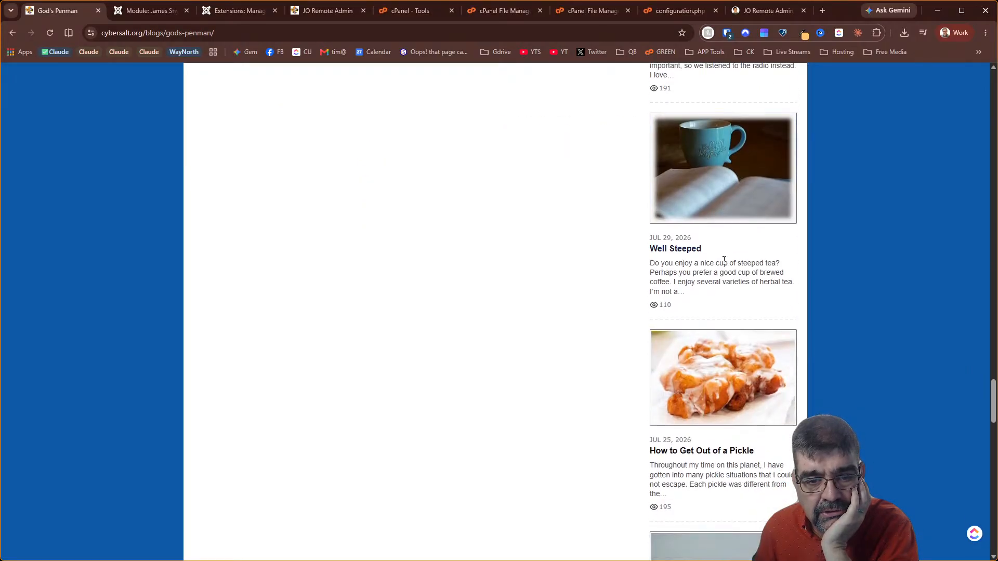
{"action": "scroll", "coordinate": [724, 263], "scroll_direction": "up", "scroll_amount": 20}
{"action": "scroll", "coordinate": [724, 260], "scroll_direction": "up", "scroll_amount": 20}
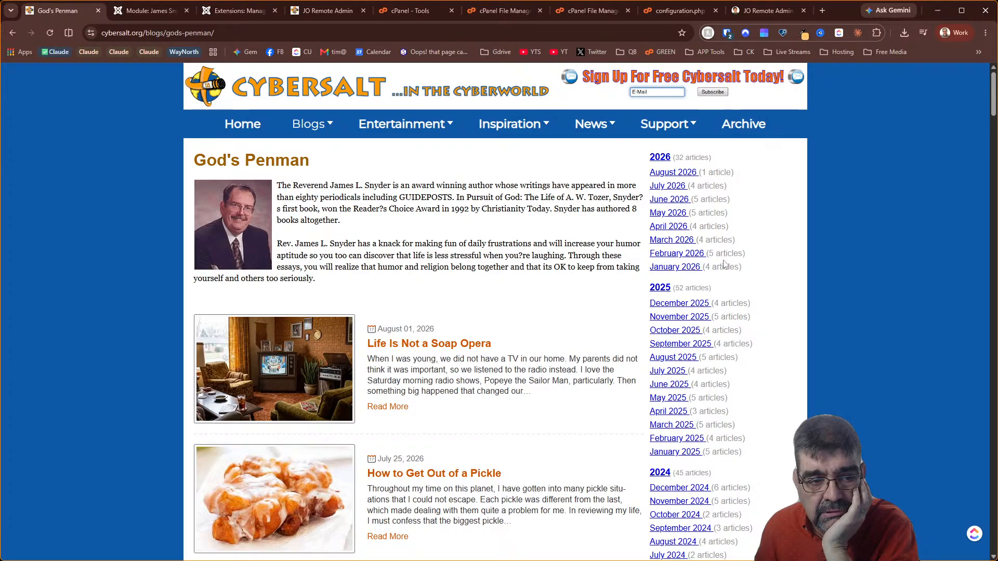
{"action": "scroll", "coordinate": [725, 265], "scroll_direction": "down", "scroll_amount": 20}
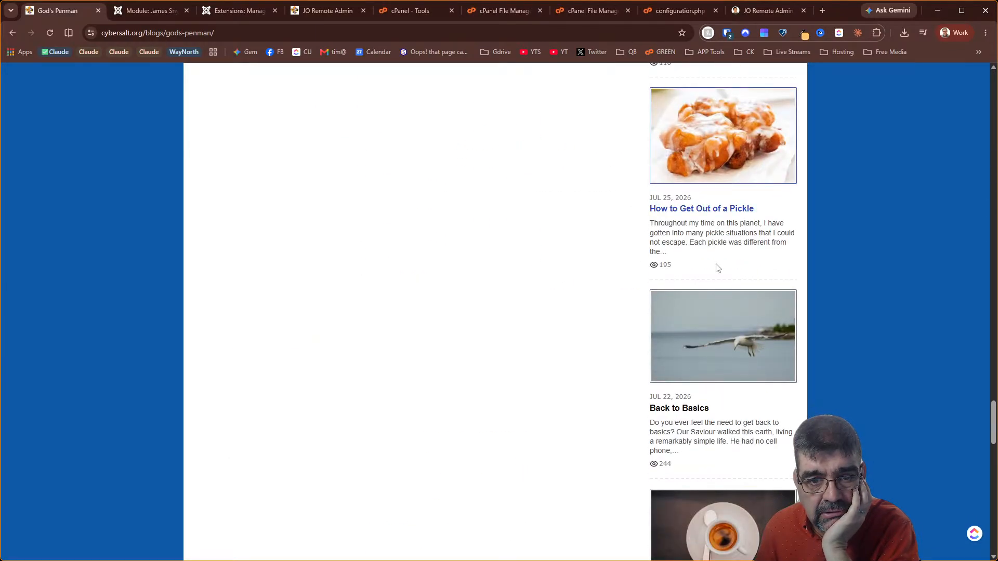
{"action": "scroll", "coordinate": [716, 268], "scroll_direction": "down", "scroll_amount": 5}
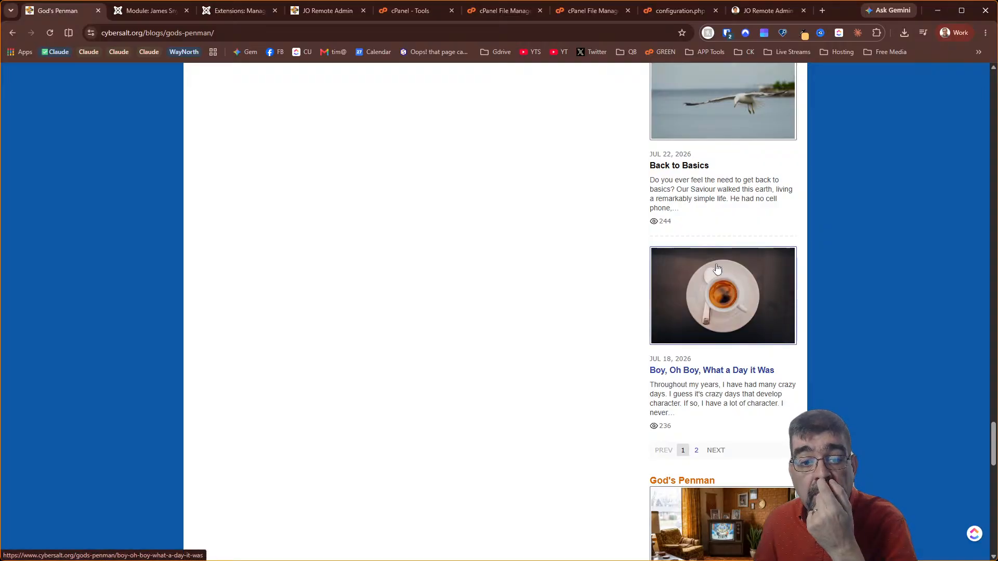
{"action": "scroll", "coordinate": [717, 267], "scroll_direction": "down", "scroll_amount": 7}
{"action": "scroll", "coordinate": [716, 267], "scroll_direction": "down", "scroll_amount": 9}
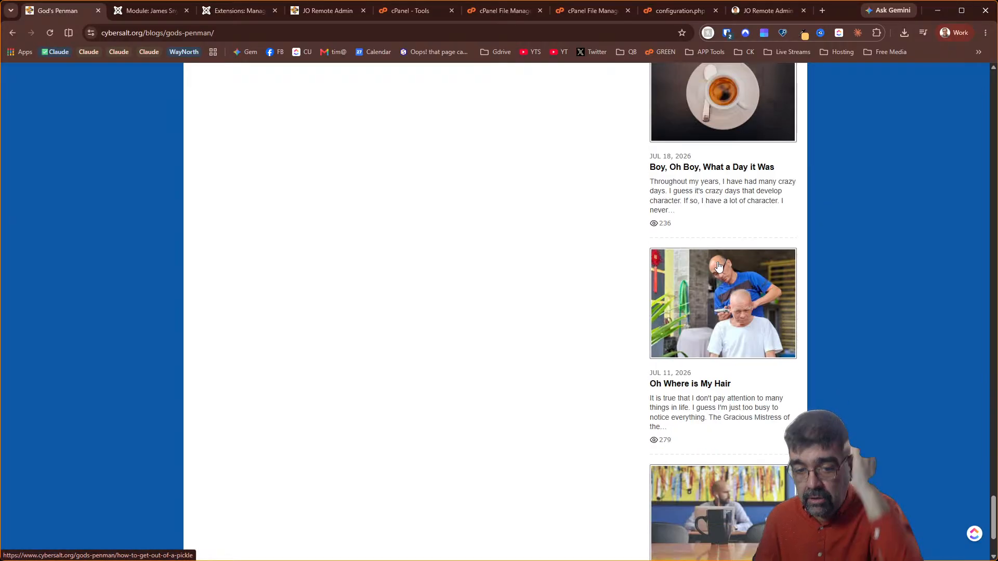
{"action": "scroll", "coordinate": [719, 266], "scroll_direction": "down", "scroll_amount": 2}
{"action": "scroll", "coordinate": [719, 267], "scroll_direction": "down", "scroll_amount": 15}
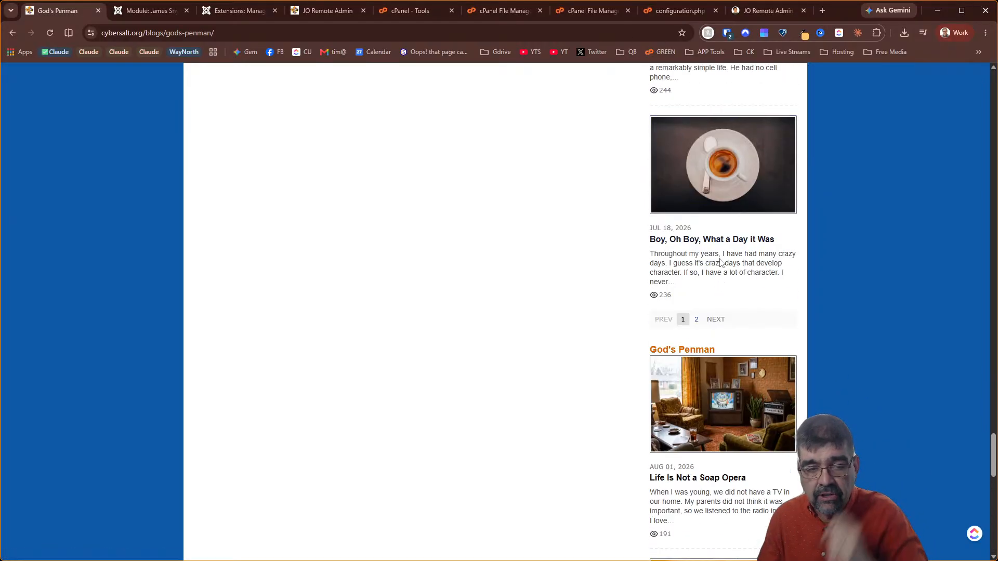
{"action": "scroll", "coordinate": [721, 232], "scroll_direction": "up", "scroll_amount": 20}
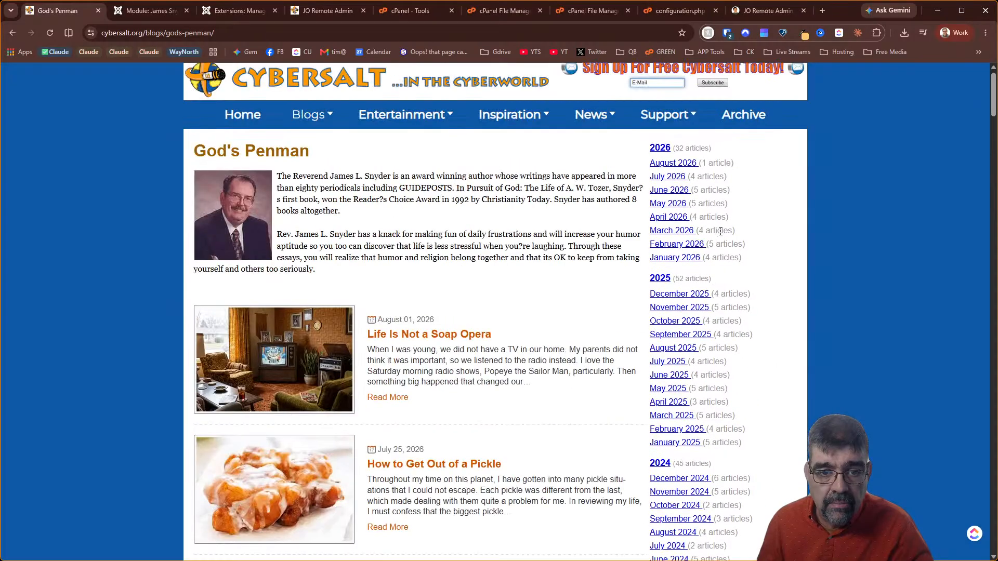
{"action": "left_click", "coordinate": [148, 10]}
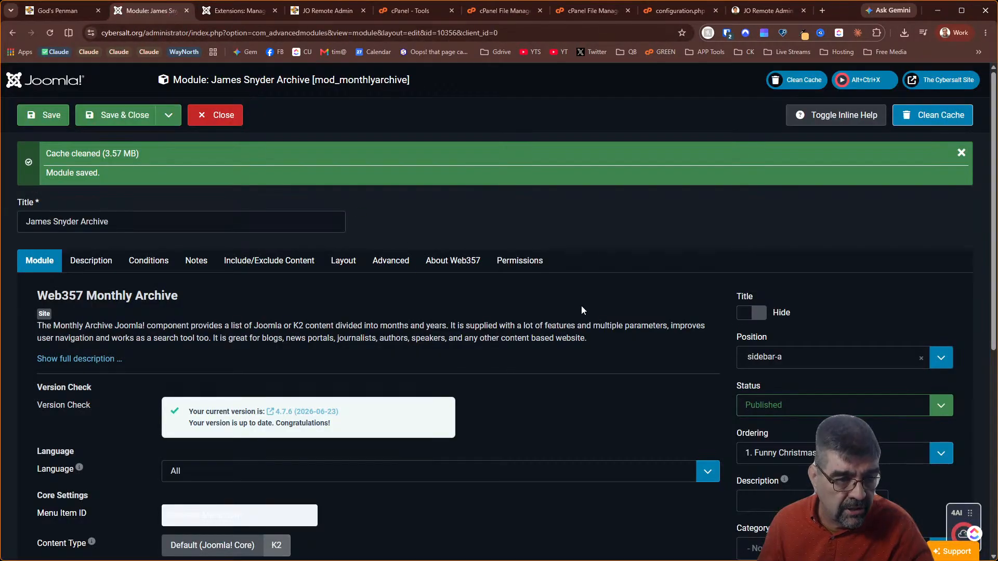
Review the module's tabs, set its Layout to Accordion, and save
{"action": "scroll", "coordinate": [582, 268], "scroll_direction": "down", "scroll_amount": 5}
{"action": "scroll", "coordinate": [188, 177], "scroll_direction": "up", "scroll_amount": 2}
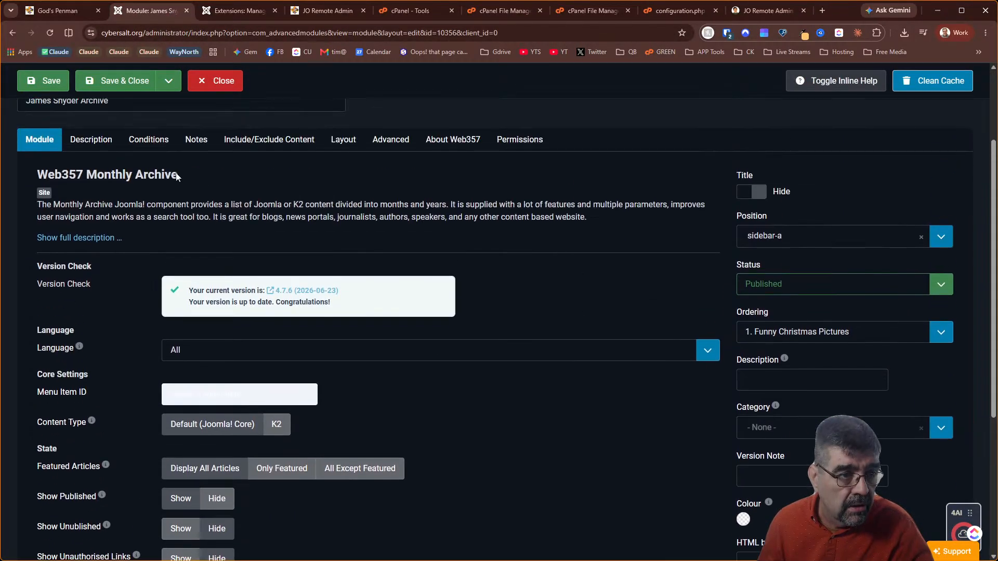
{"action": "left_click", "coordinate": [94, 148]}
{"action": "left_click", "coordinate": [150, 140]}
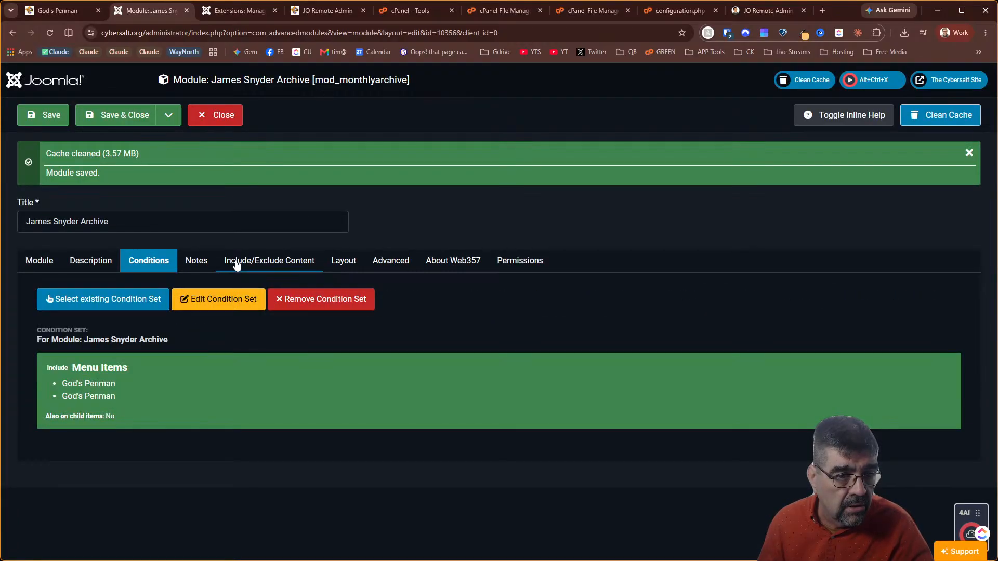
{"action": "left_click", "coordinate": [403, 266]}
{"action": "scroll", "coordinate": [118, 325], "scroll_direction": "down", "scroll_amount": 6}
{"action": "scroll", "coordinate": [117, 326], "scroll_direction": "up", "scroll_amount": 6}
{"action": "left_click", "coordinate": [343, 260]}
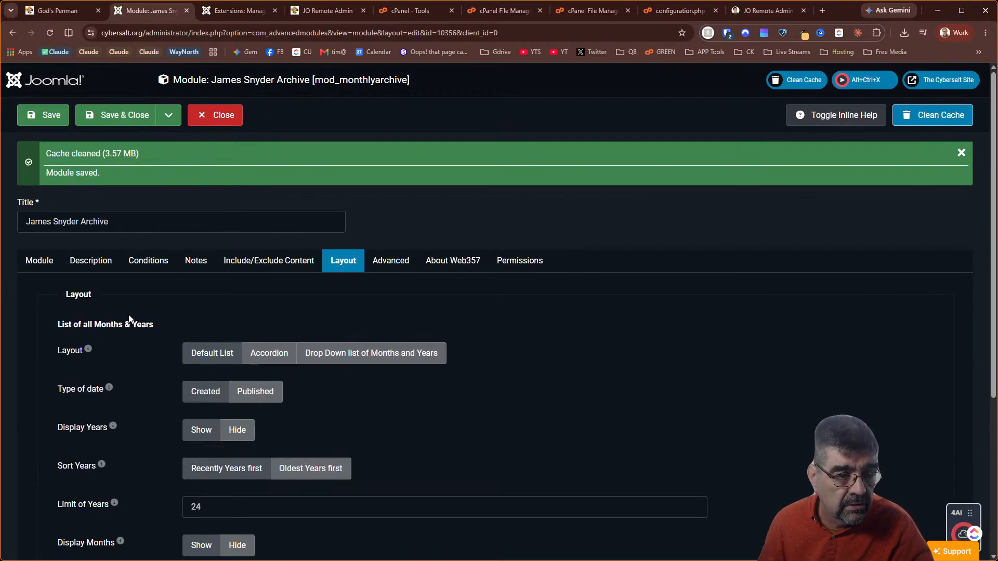
{"action": "scroll", "coordinate": [125, 319], "scroll_direction": "down", "scroll_amount": 2}
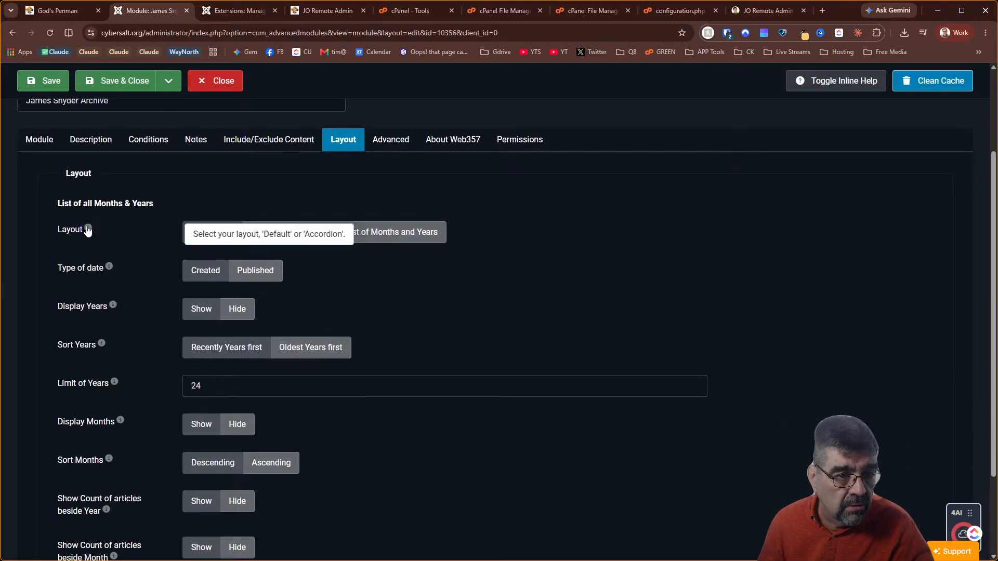
{"action": "left_click", "coordinate": [275, 235]}
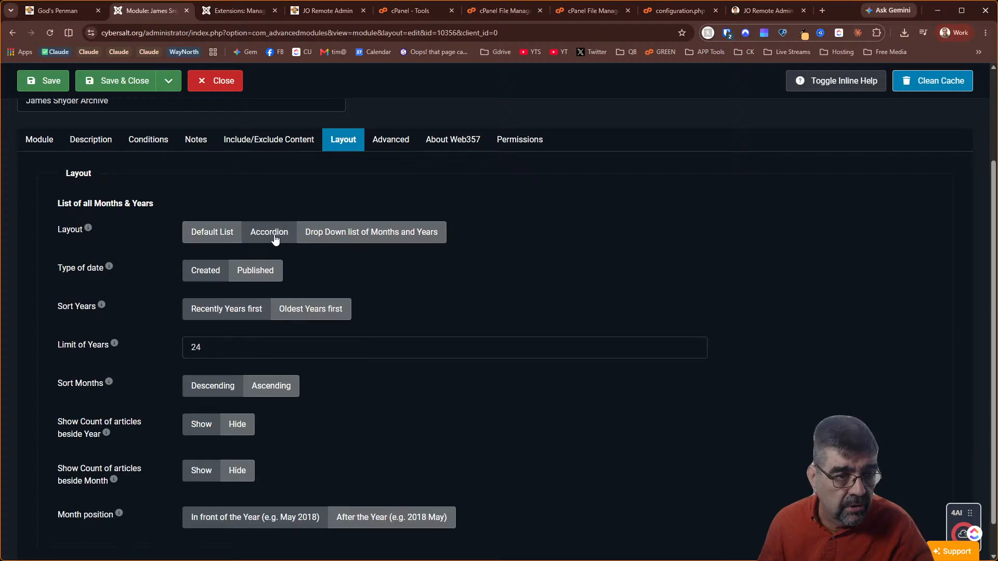
{"action": "left_click", "coordinate": [47, 80]}
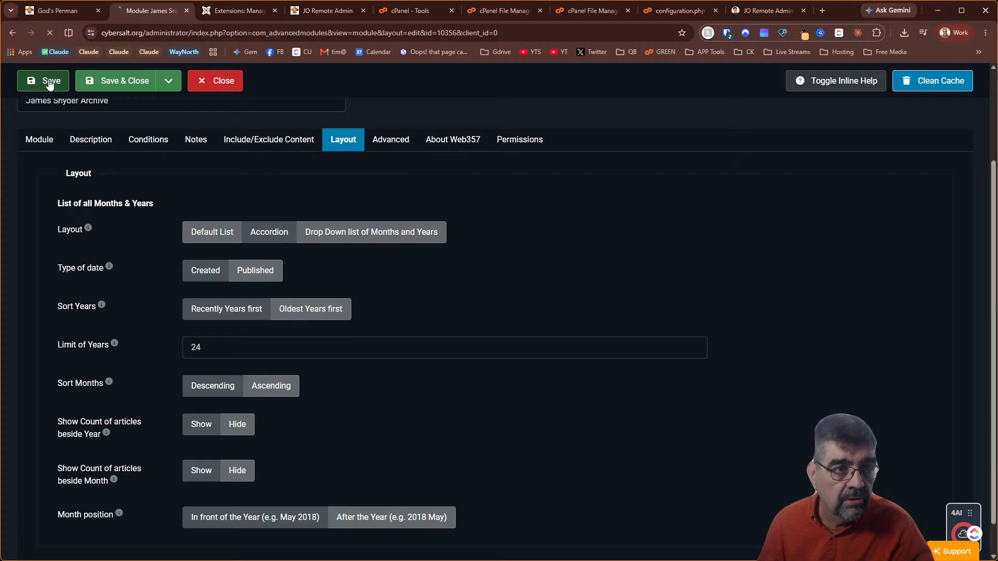
Reload God's Penman and test expanding and collapsing the 2026 and 2024 year lists
{"action": "left_click", "coordinate": [57, 11]}
{"action": "left_click", "coordinate": [50, 33]}
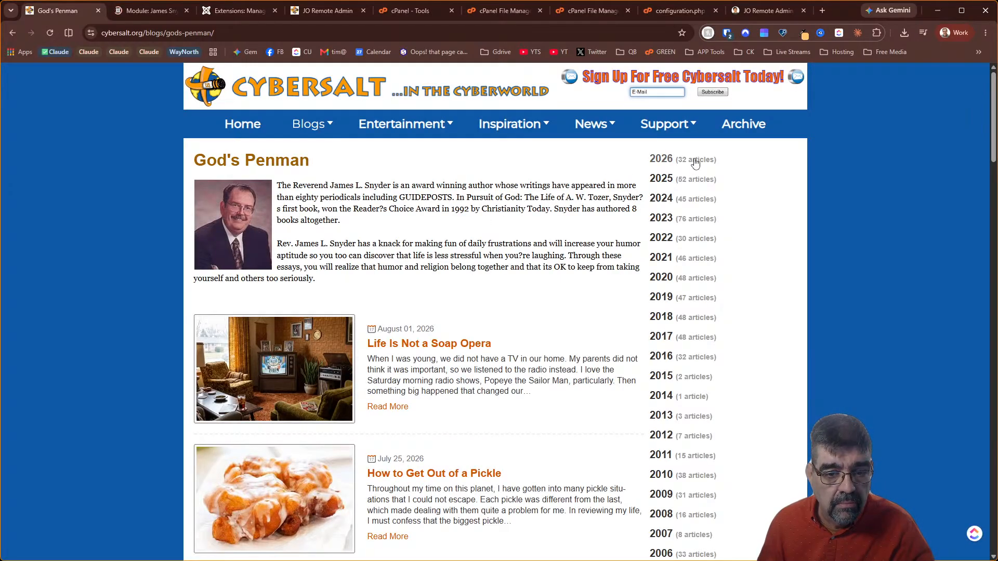
{"action": "scroll", "coordinate": [696, 162], "scroll_direction": "down", "scroll_amount": 9}
{"action": "scroll", "coordinate": [697, 182], "scroll_direction": "up", "scroll_amount": 5}
{"action": "scroll", "coordinate": [694, 185], "scroll_direction": "down", "scroll_amount": 9}
{"action": "scroll", "coordinate": [694, 186], "scroll_direction": "down", "scroll_amount": 10}
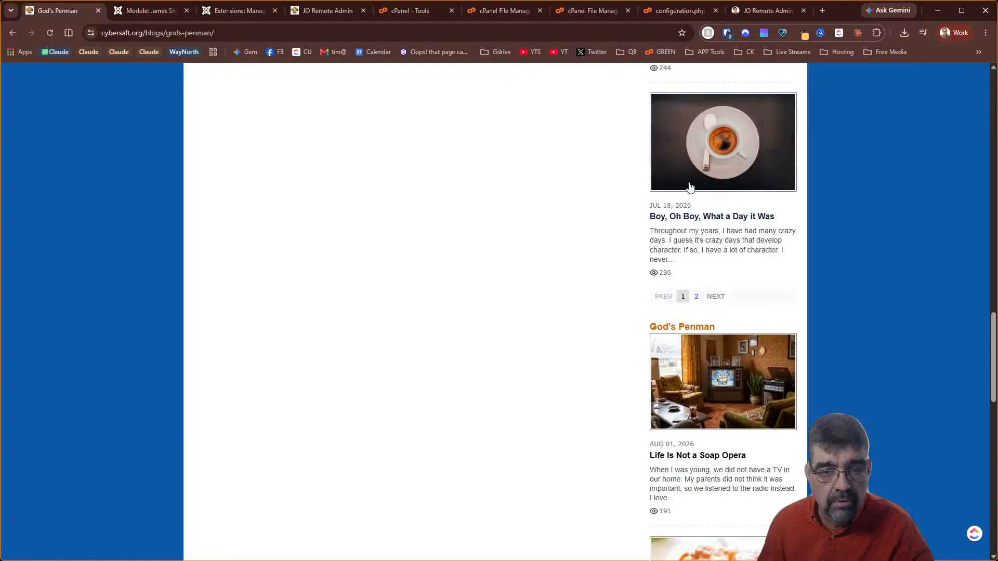
{"action": "scroll", "coordinate": [690, 186], "scroll_direction": "up", "scroll_amount": 20}
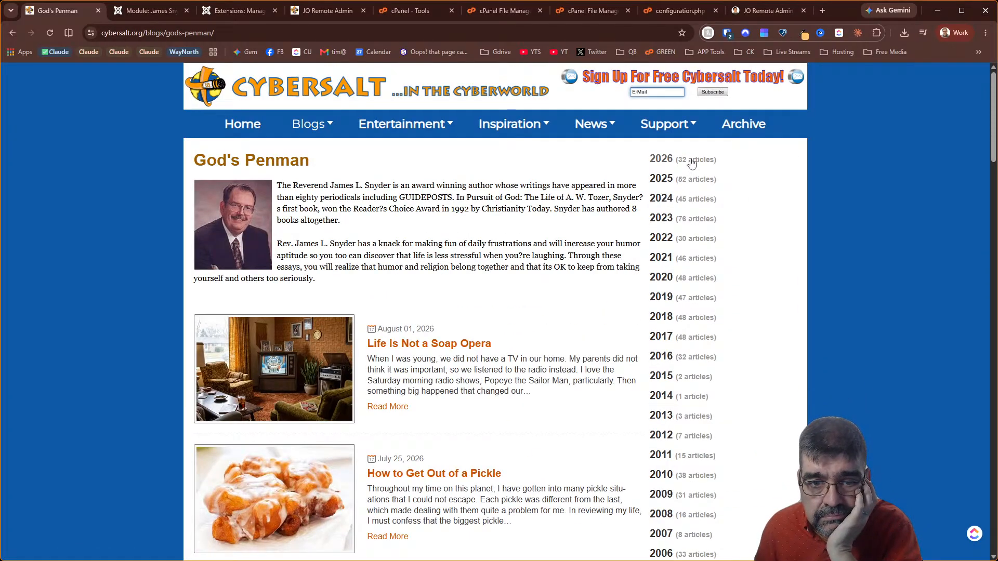
{"action": "left_click", "coordinate": [691, 161]}
{"action": "left_click", "coordinate": [691, 161]}
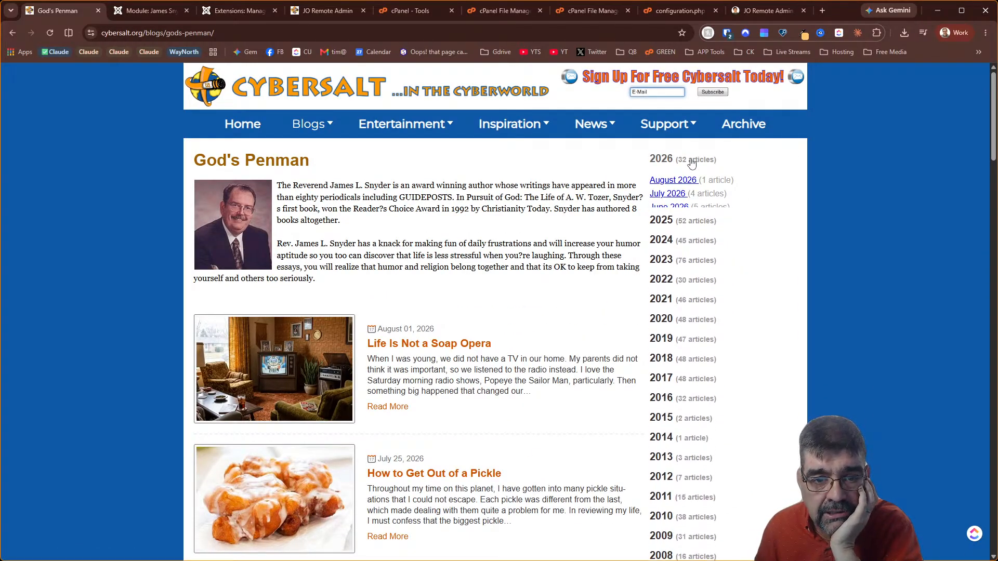
{"action": "left_click", "coordinate": [666, 201]}
{"action": "left_click", "coordinate": [666, 201]}
{"action": "scroll", "coordinate": [666, 202], "scroll_direction": "down", "scroll_amount": 5}
{"action": "scroll", "coordinate": [667, 202], "scroll_direction": "up", "scroll_amount": 10}
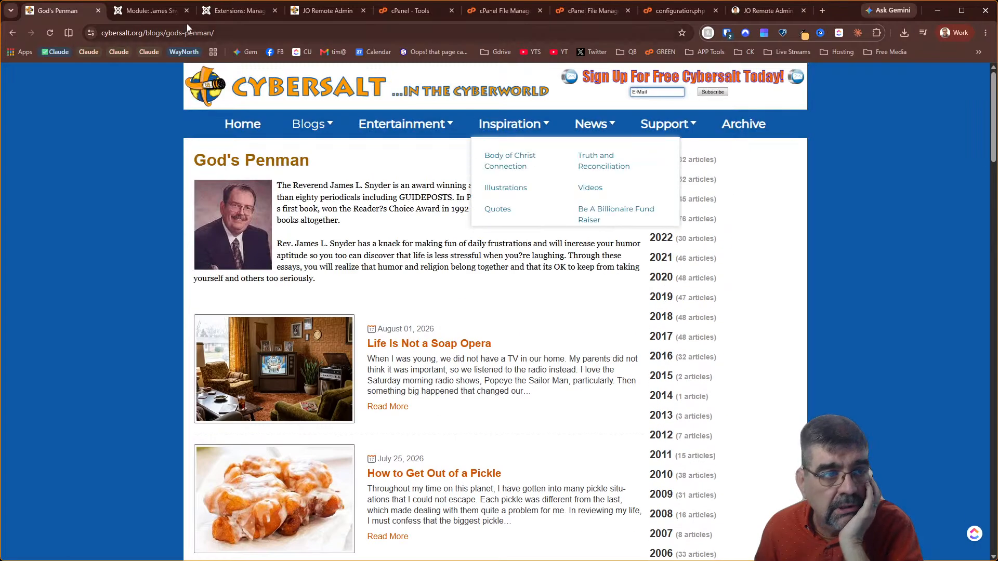
{"action": "left_click", "coordinate": [142, 13]}
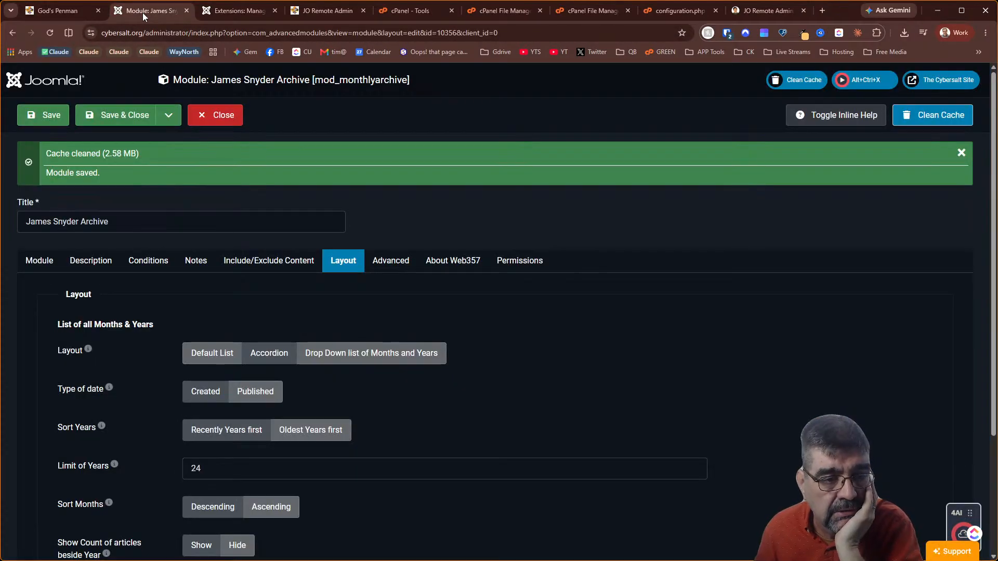
Switch the layout to 'Drop Down list of Months and Years', save, and reload God's Penman
{"action": "left_click", "coordinate": [409, 355]}
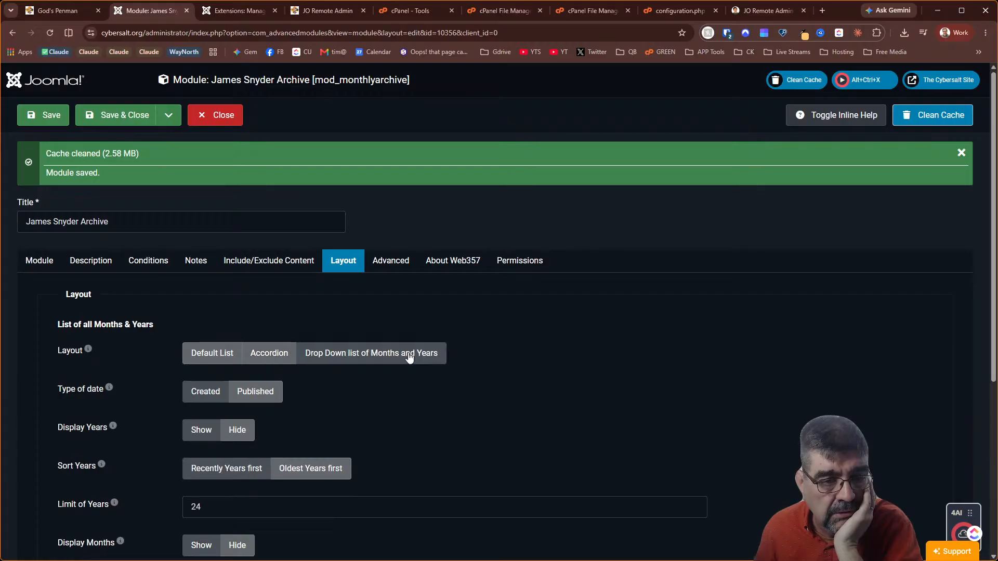
{"action": "left_click", "coordinate": [47, 115]}
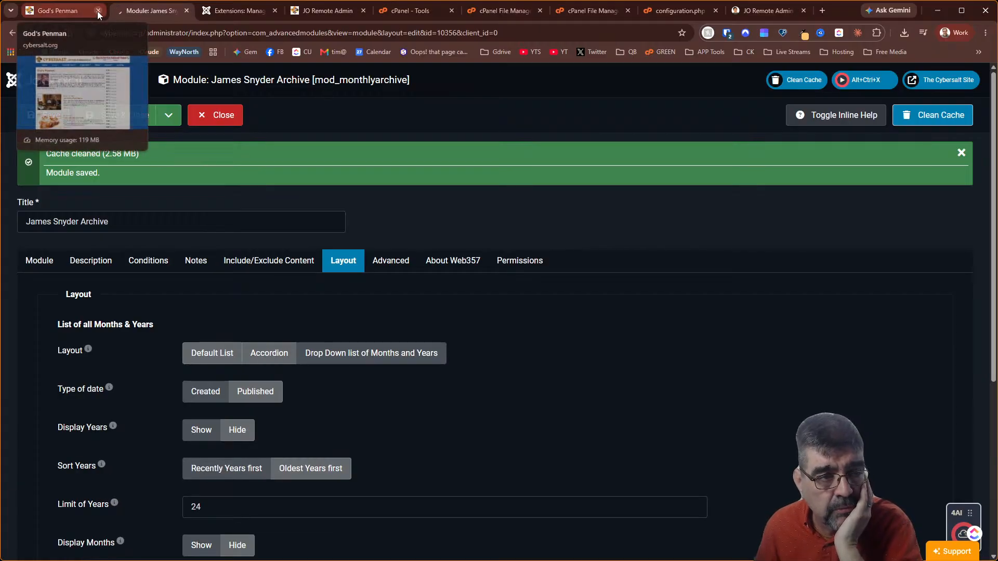
{"action": "left_click", "coordinate": [68, 12]}
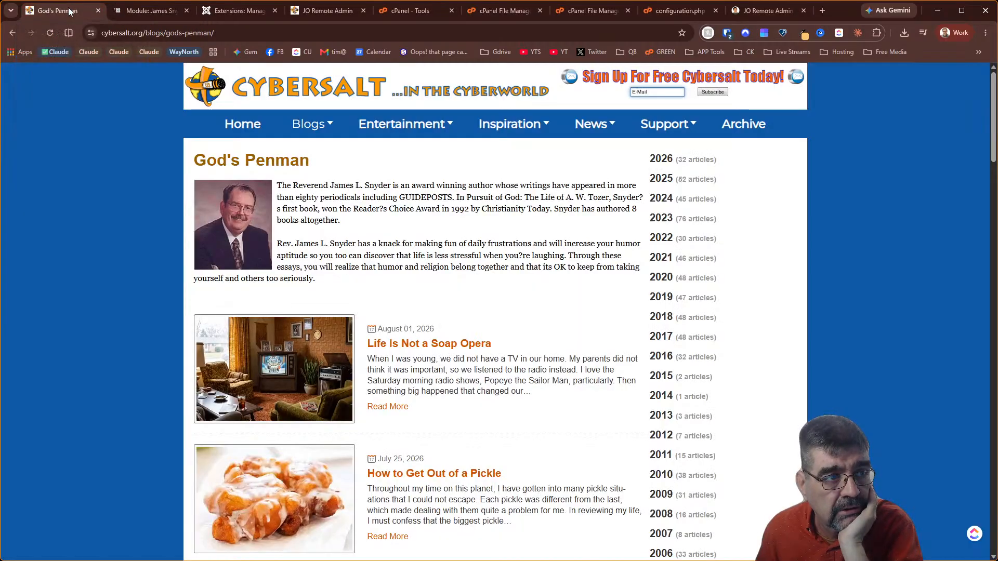
{"action": "left_click", "coordinate": [50, 33]}
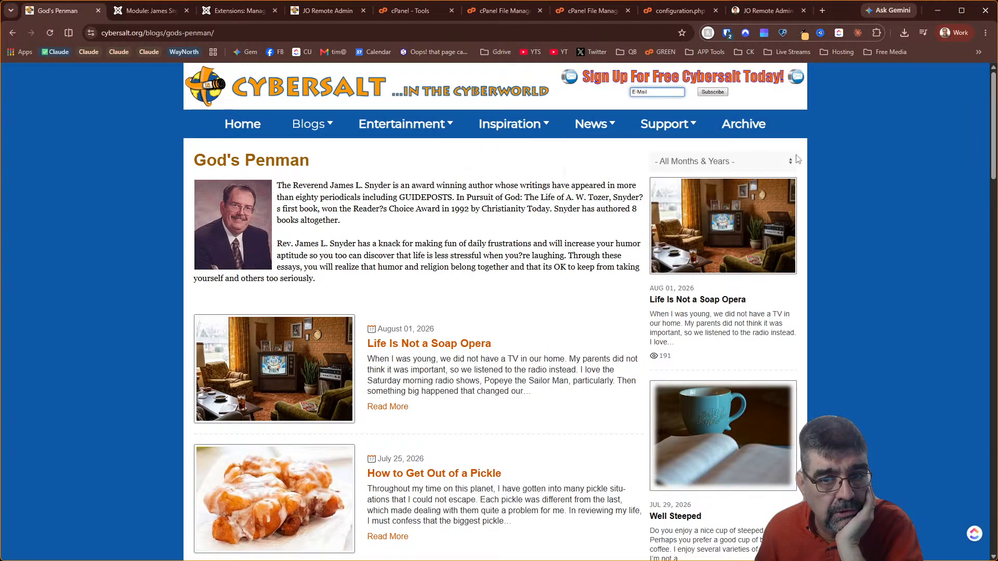
Open and close the sidebar's month-and-year drop-down to check its entries
{"action": "left_click", "coordinate": [791, 164]}
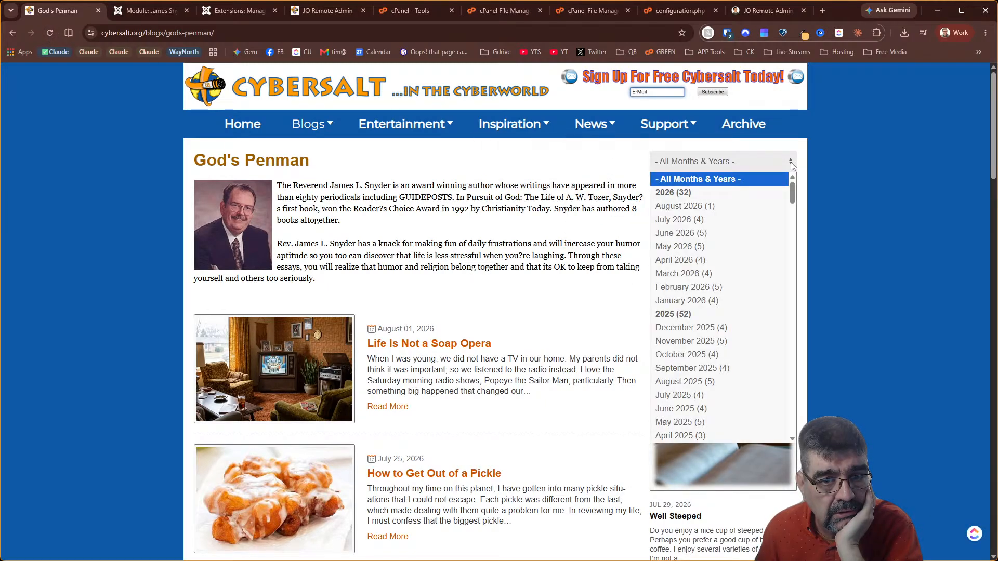
{"action": "scroll", "coordinate": [759, 232], "scroll_direction": "down", "scroll_amount": 10}
{"action": "scroll", "coordinate": [746, 237], "scroll_direction": "up", "scroll_amount": 10}
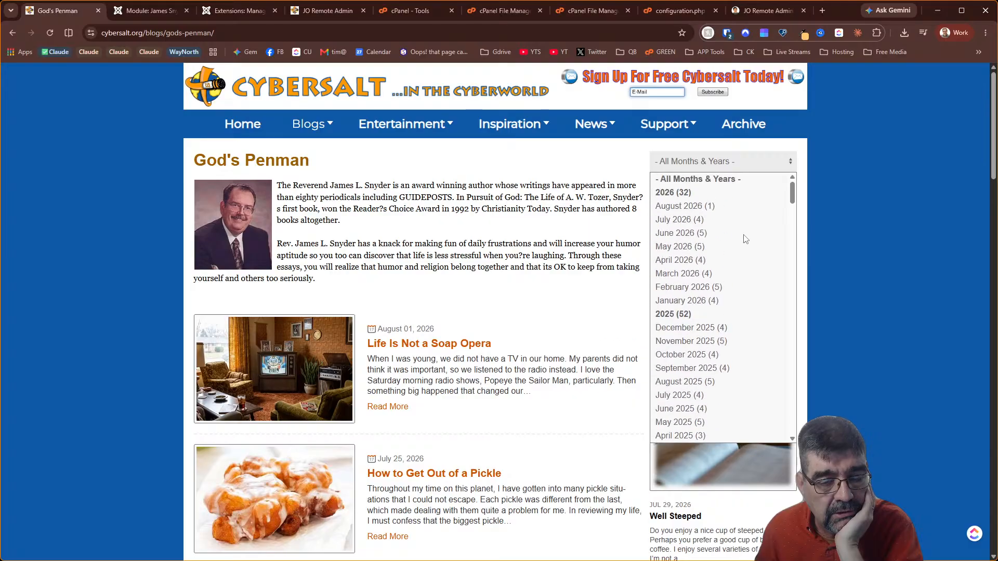
{"action": "left_click", "coordinate": [737, 150]}
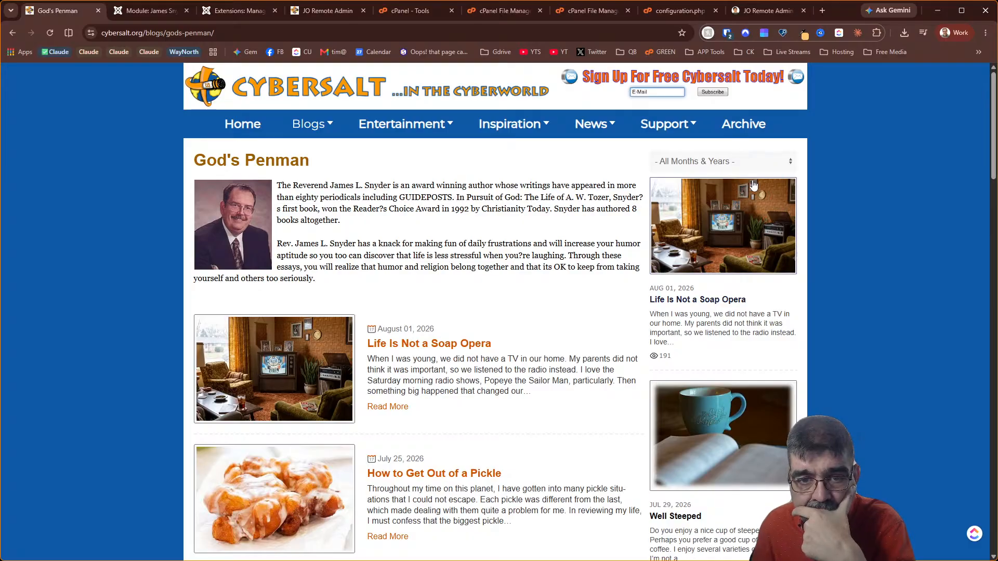
{"action": "left_click", "coordinate": [791, 163]}
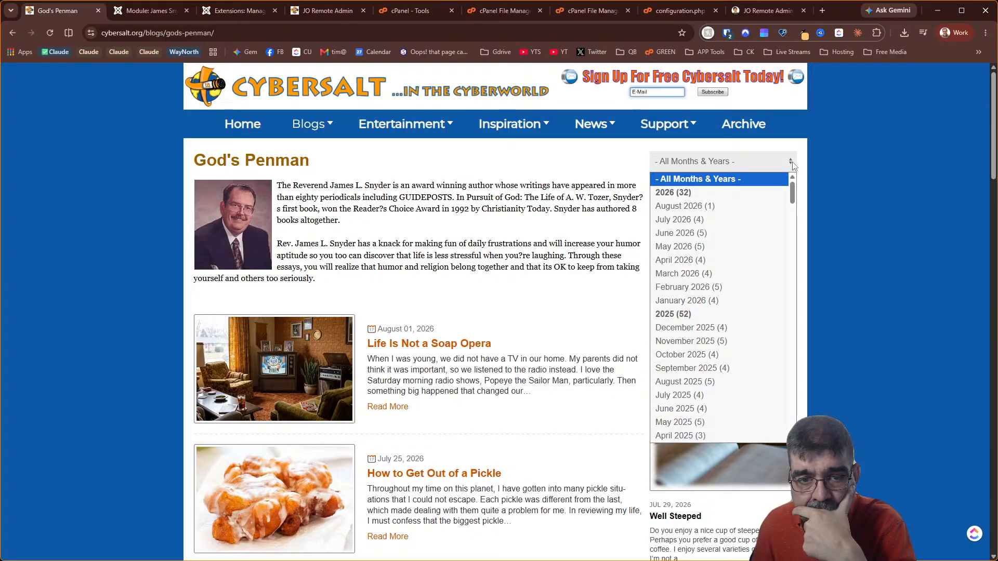
{"action": "left_click", "coordinate": [792, 164]}
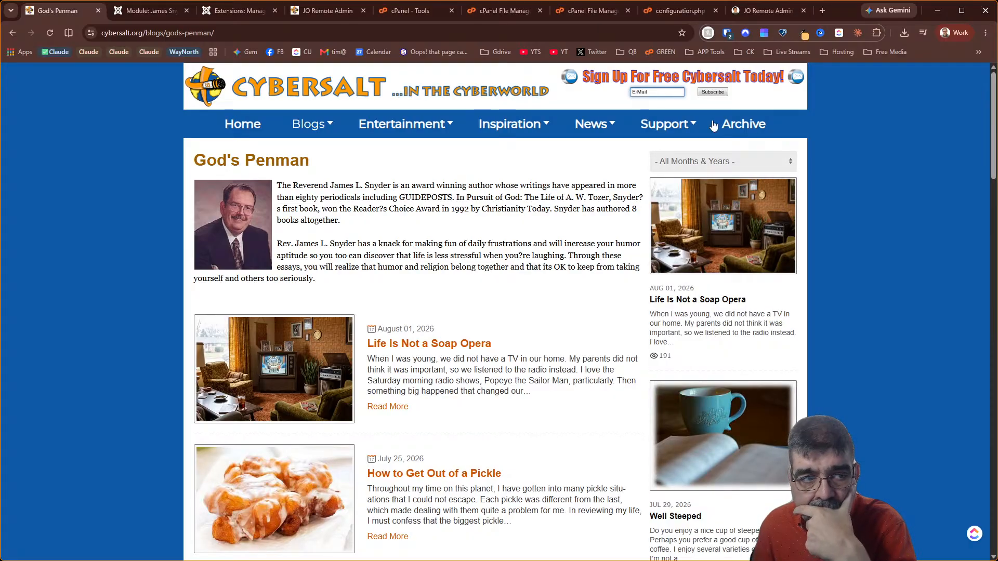
{"action": "left_click", "coordinate": [154, 13]}
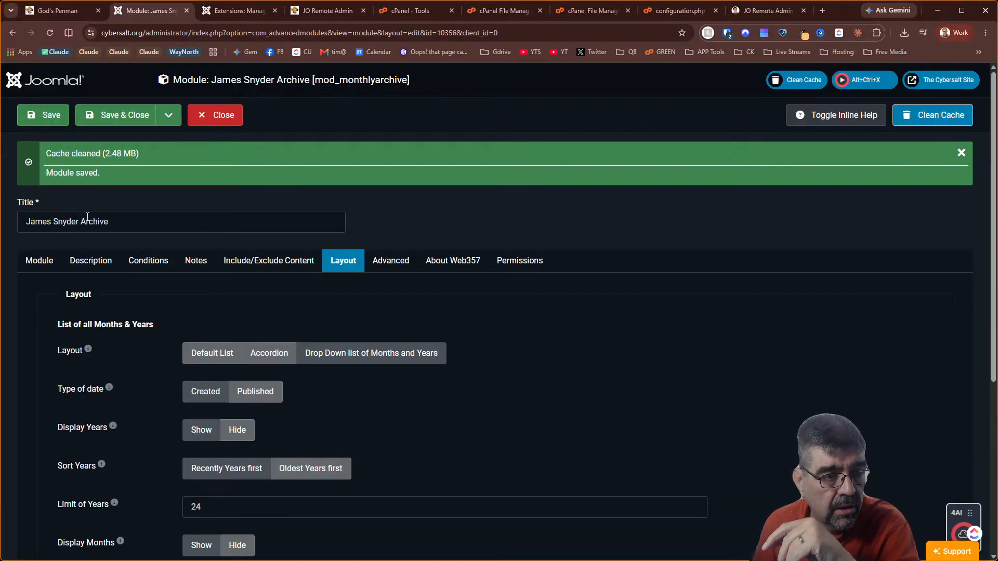
Set the archive module's Title to Show and save the module
{"action": "left_click", "coordinate": [39, 260]}
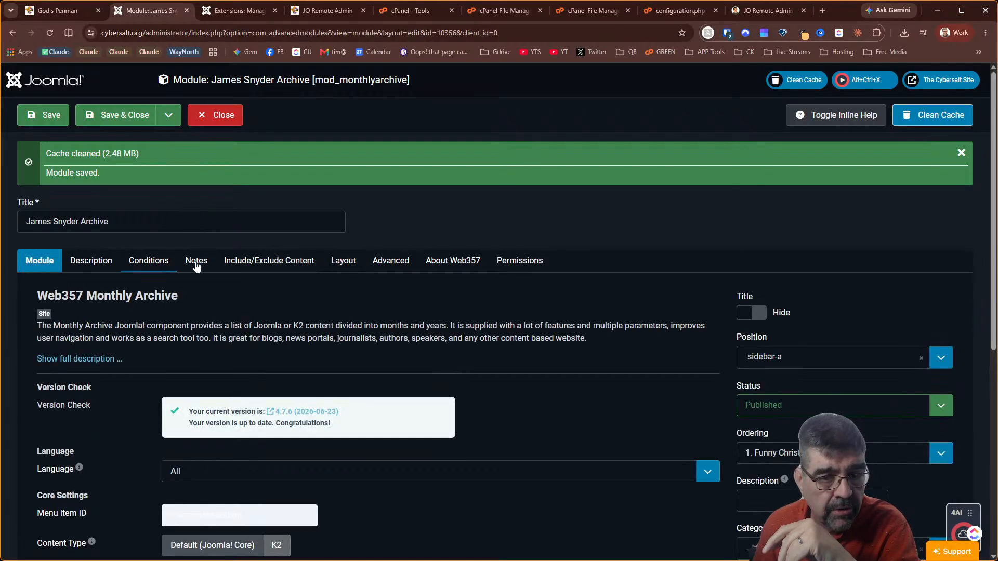
{"action": "left_click", "coordinate": [743, 320]}
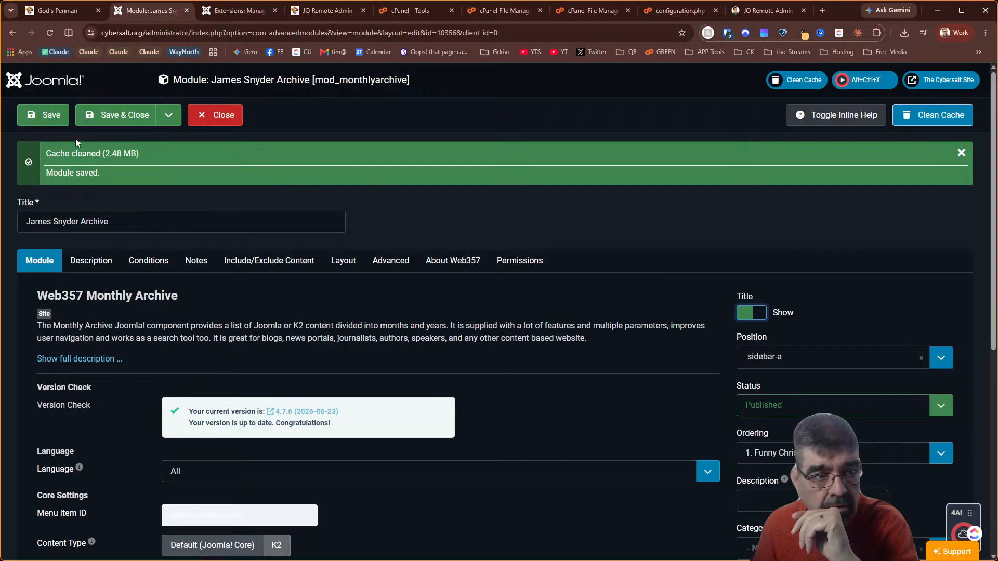
{"action": "left_click", "coordinate": [39, 117]}
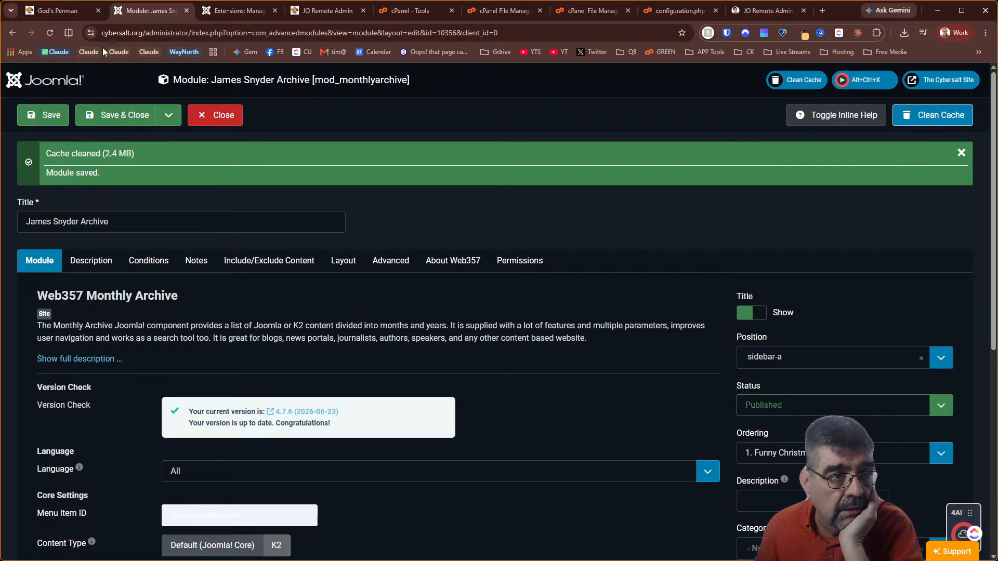
{"action": "left_click", "coordinate": [49, 115]}
Reload the God's Penman page and check the titled 'James Snyder Archive' month drop-down
{"action": "left_click", "coordinate": [58, 10]}
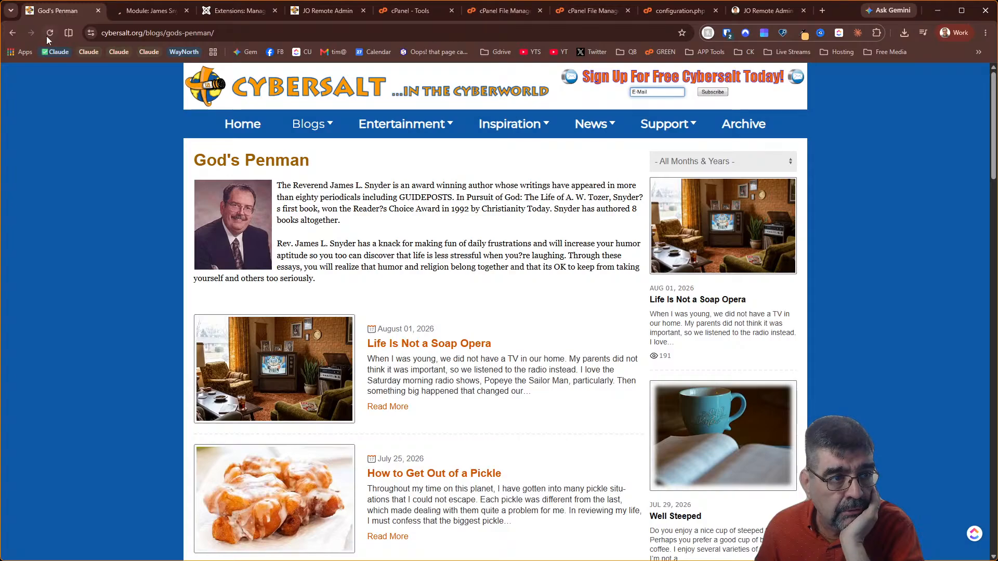
{"action": "left_click", "coordinate": [49, 33]}
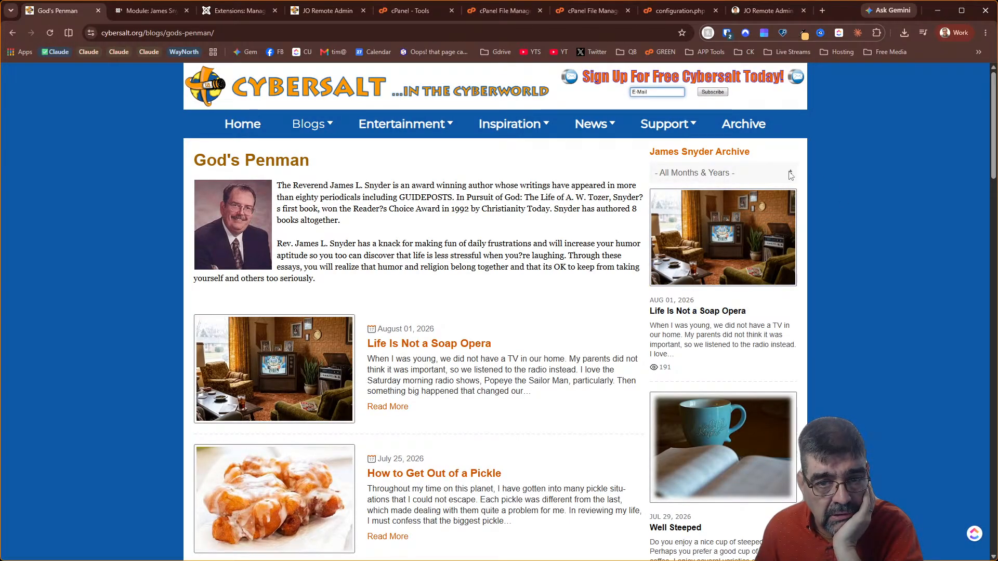
{"action": "left_click", "coordinate": [791, 174]}
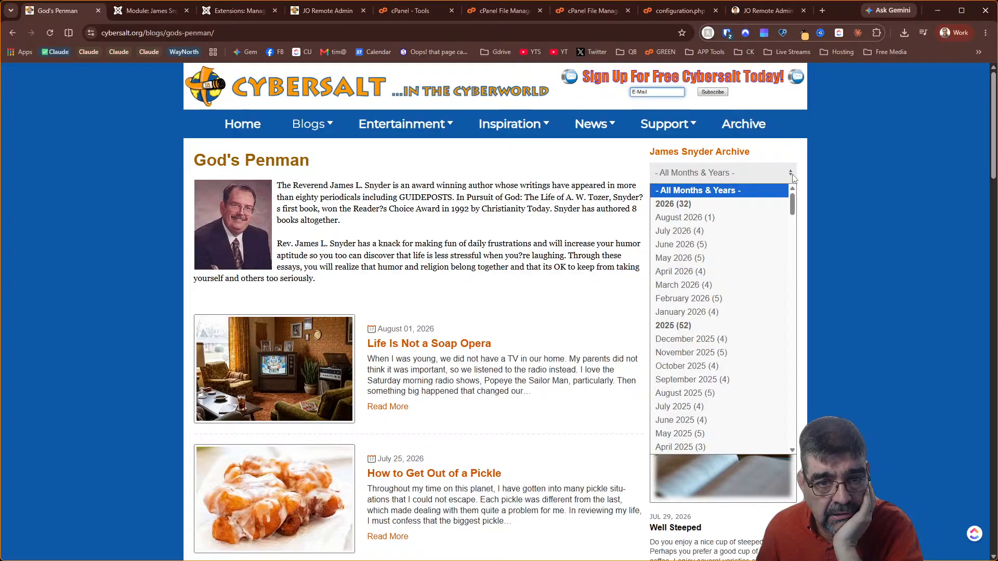
{"action": "left_click", "coordinate": [792, 175]}
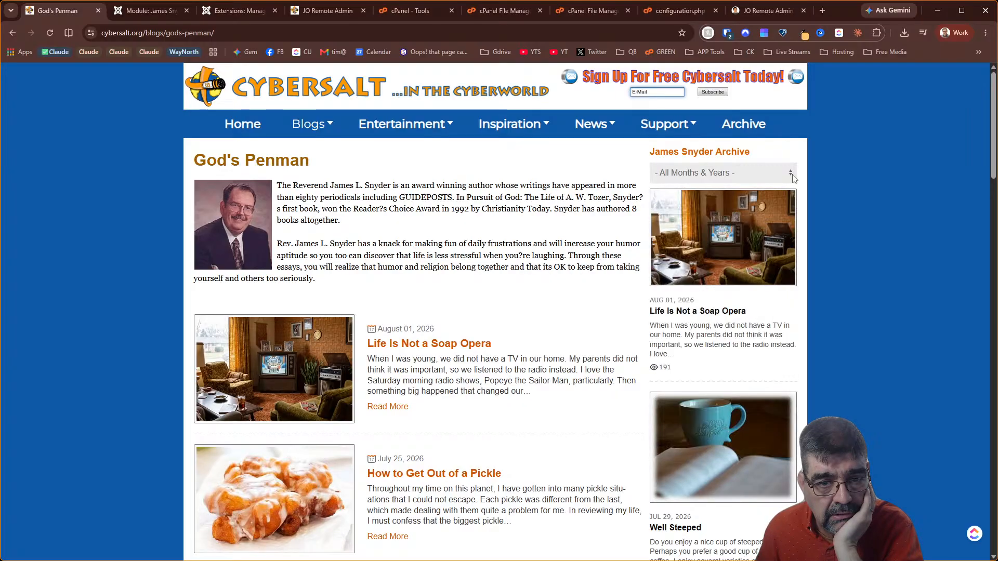
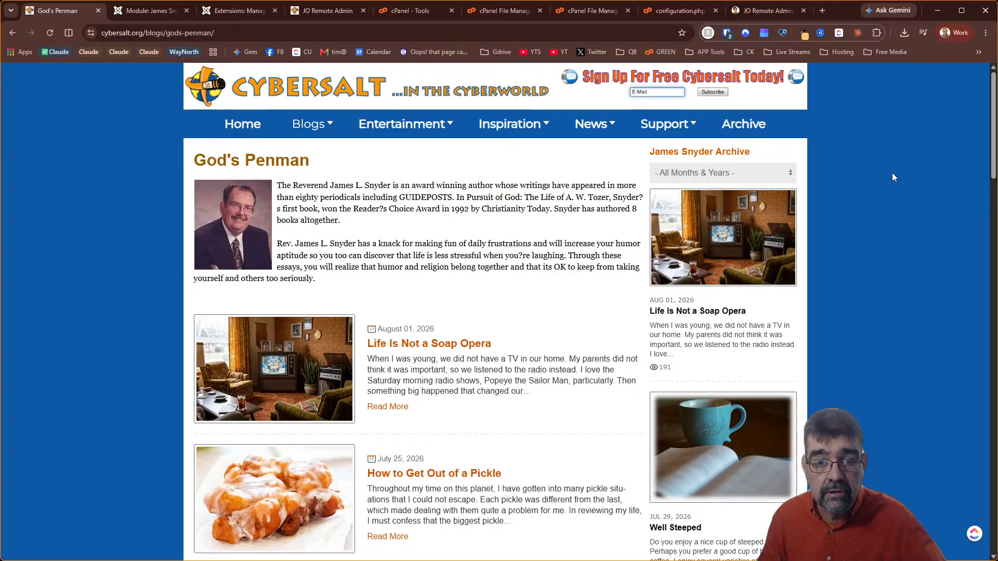
Try October 2021, May 2026 and August 2026 from the archive picker; each returns a 404
{"action": "left_click", "coordinate": [682, 172]}
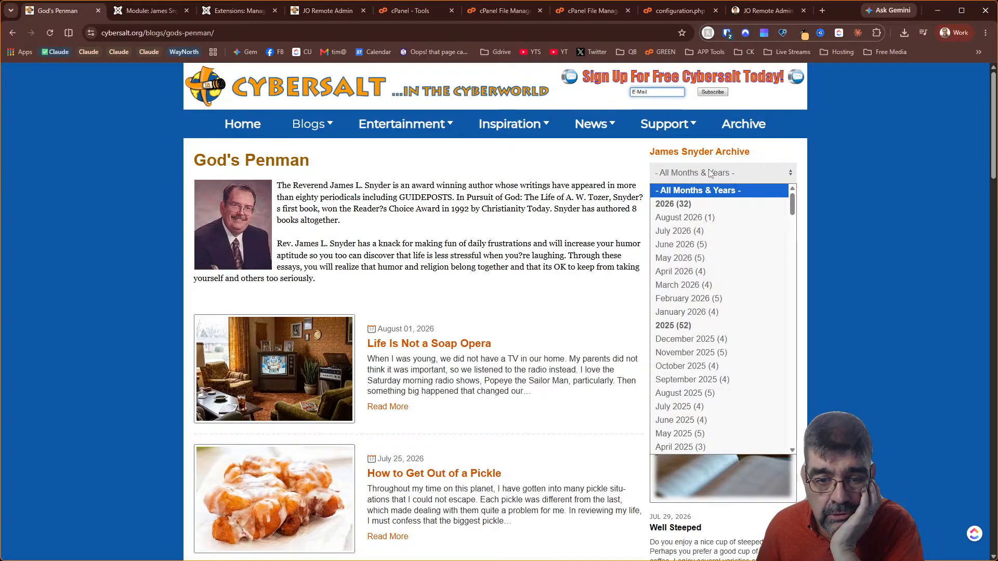
{"action": "scroll", "coordinate": [699, 326], "scroll_direction": "down", "scroll_amount": 12}
{"action": "left_click", "coordinate": [698, 328]}
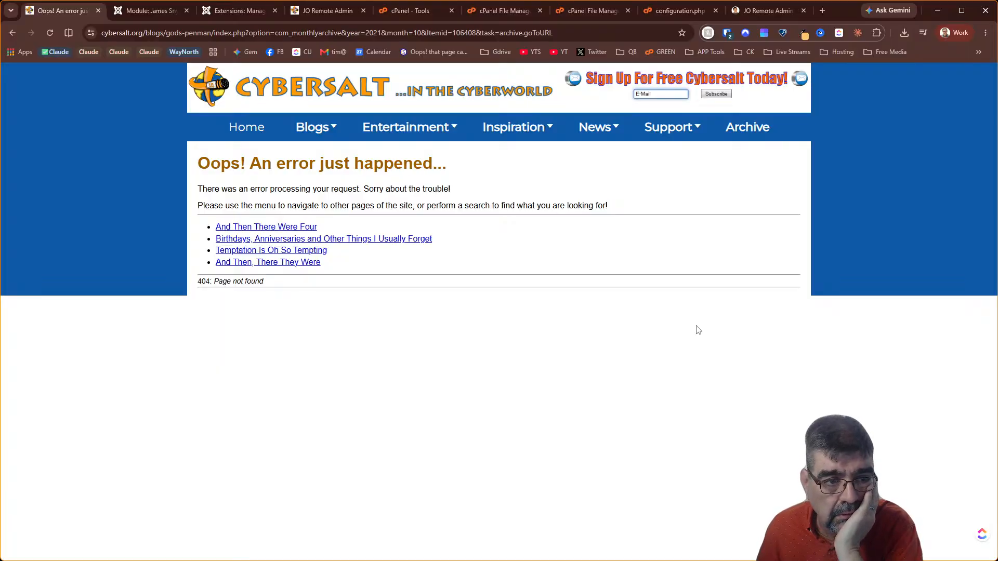
{"action": "left_click", "coordinate": [13, 34]}
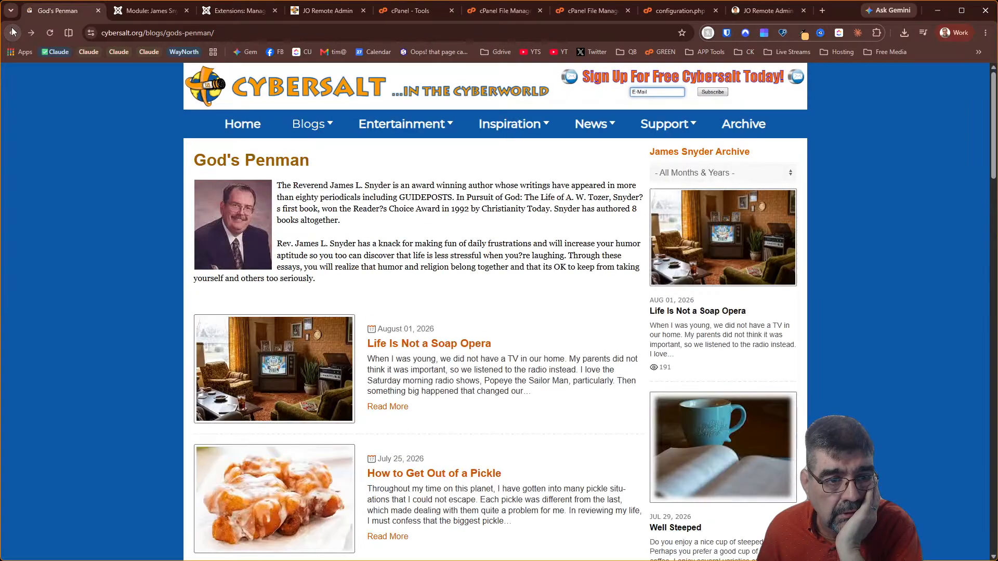
{"action": "left_click", "coordinate": [683, 173]}
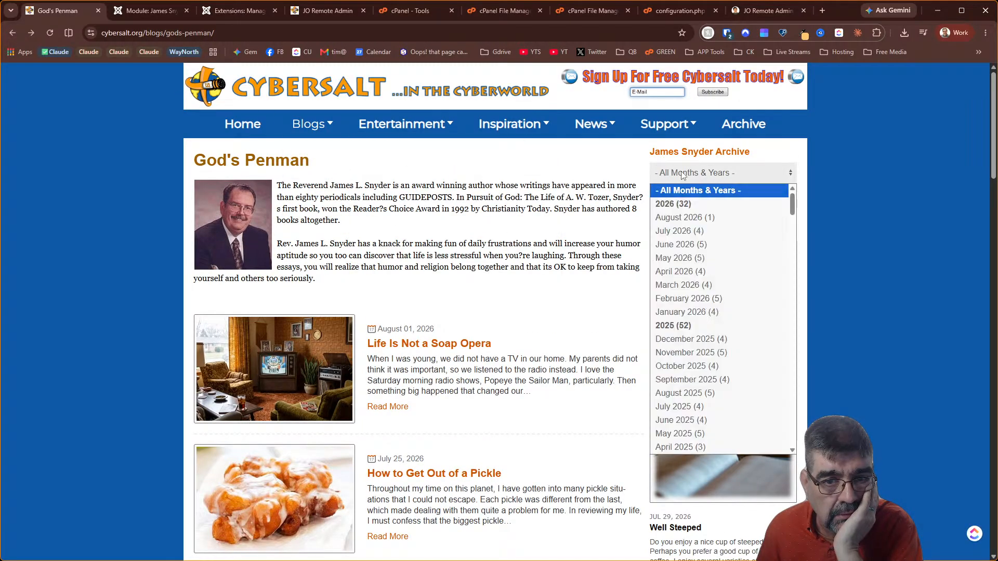
{"action": "left_click", "coordinate": [696, 263]}
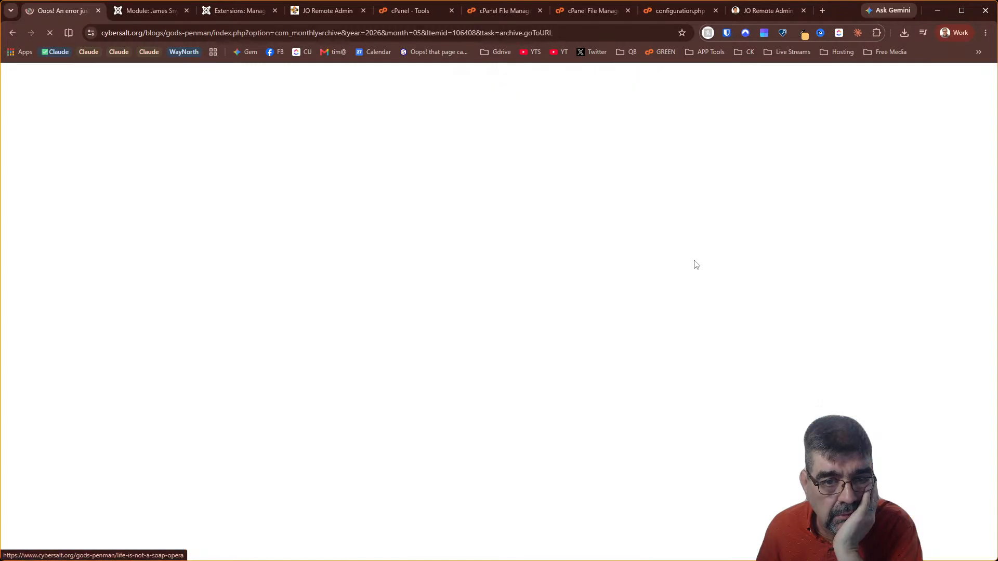
{"action": "left_click", "coordinate": [13, 33]}
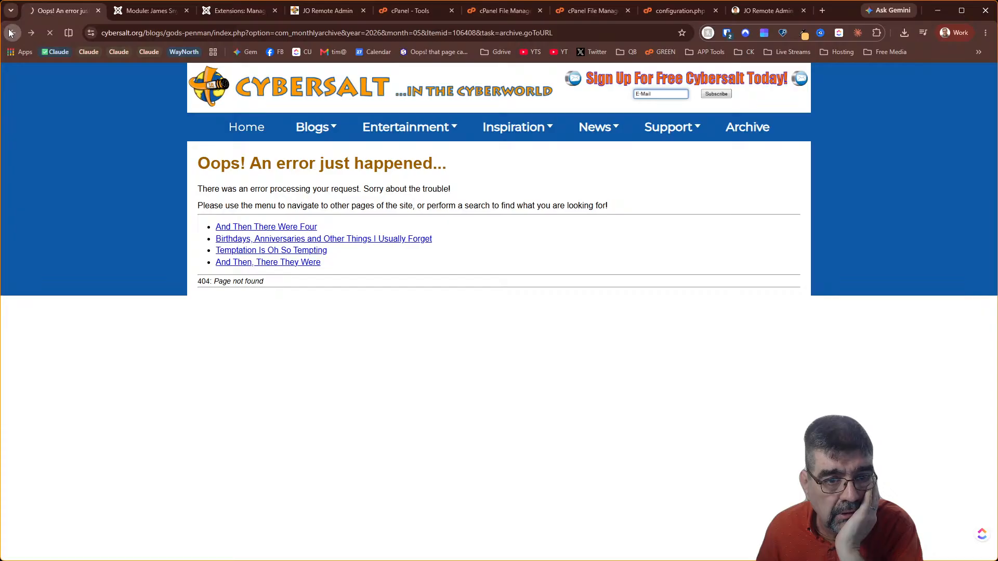
{"action": "left_click", "coordinate": [732, 176]}
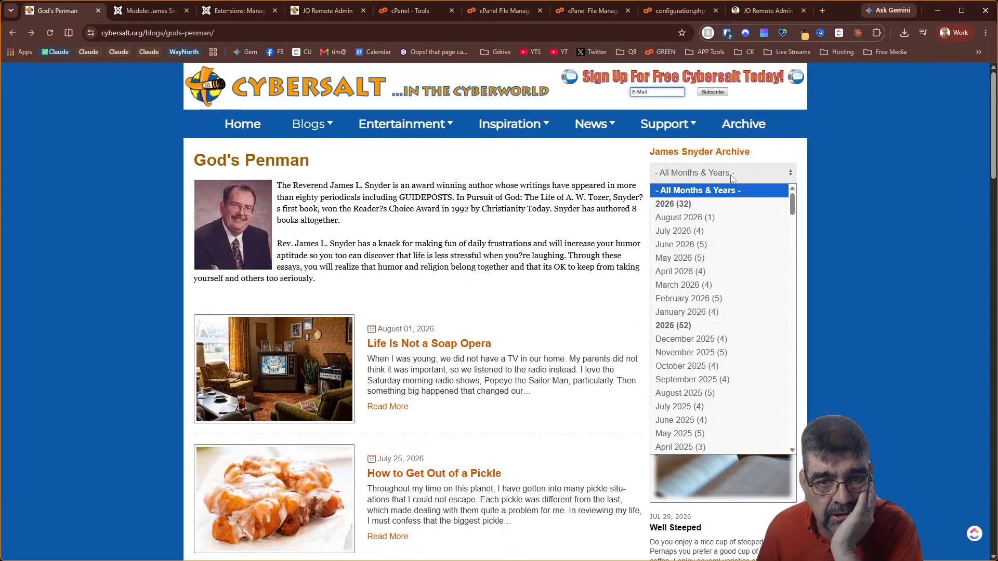
{"action": "left_click", "coordinate": [728, 217]}
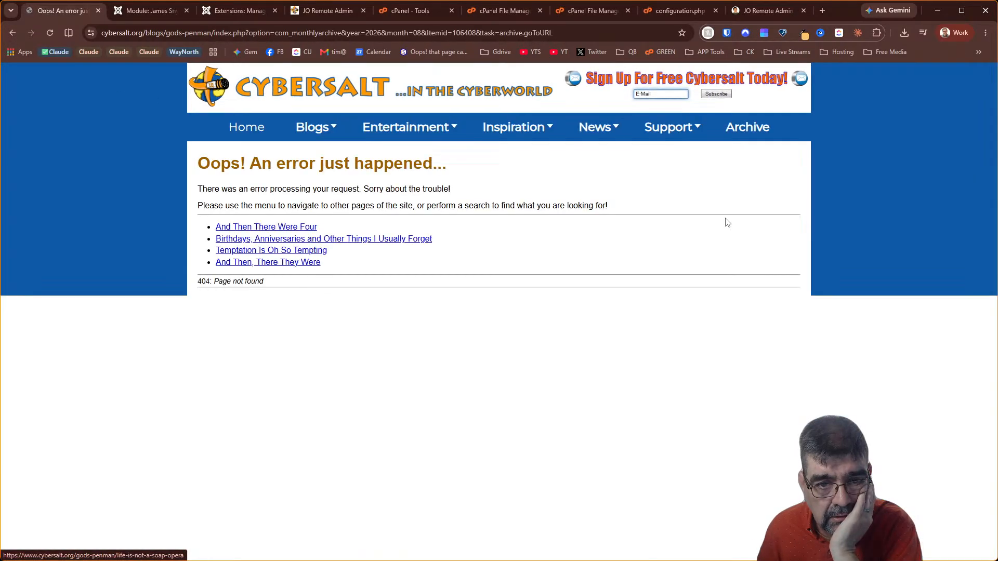
{"action": "left_click", "coordinate": [13, 33]}
Review the archive module's Module, Description, Conditions and Advanced tabs, including field help
{"action": "left_click", "coordinate": [150, 11]}
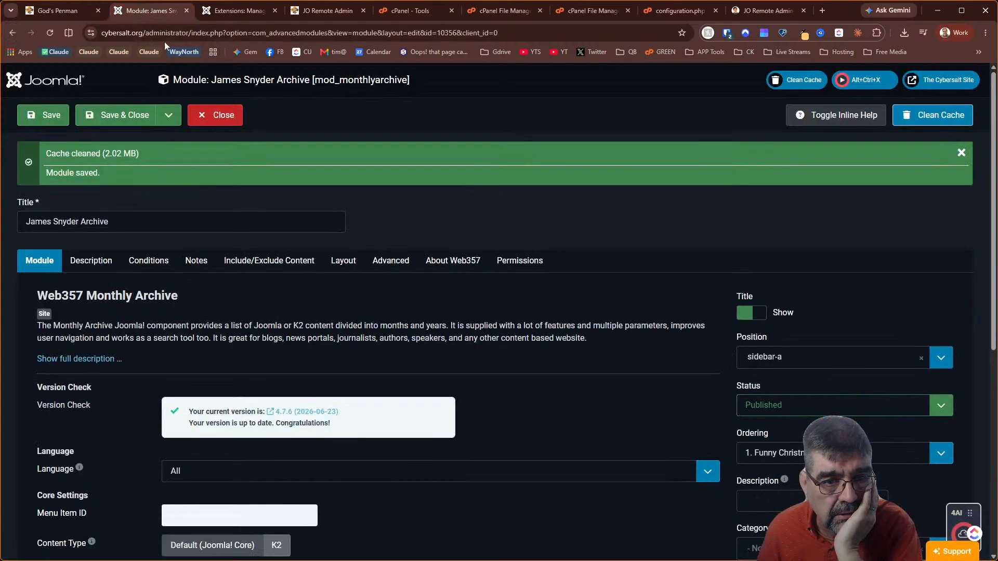
{"action": "scroll", "coordinate": [459, 241], "scroll_direction": "down", "scroll_amount": 2}
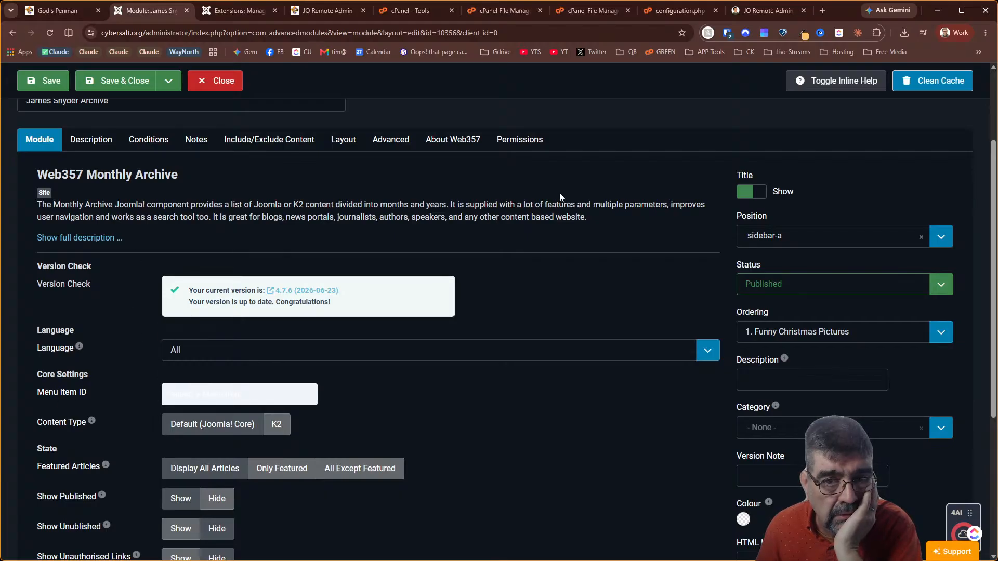
{"action": "left_click", "coordinate": [832, 83]}
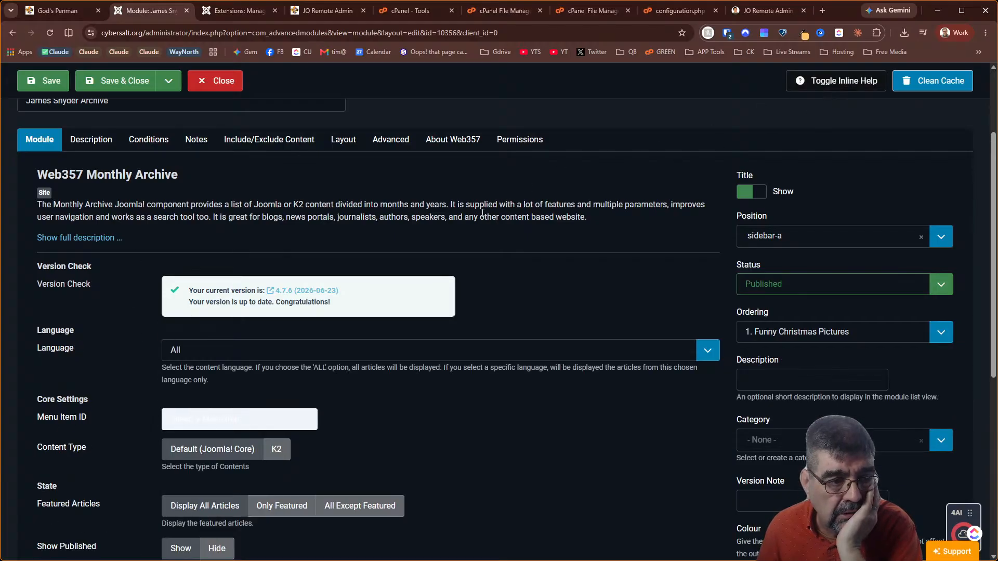
{"action": "left_click", "coordinate": [211, 425]}
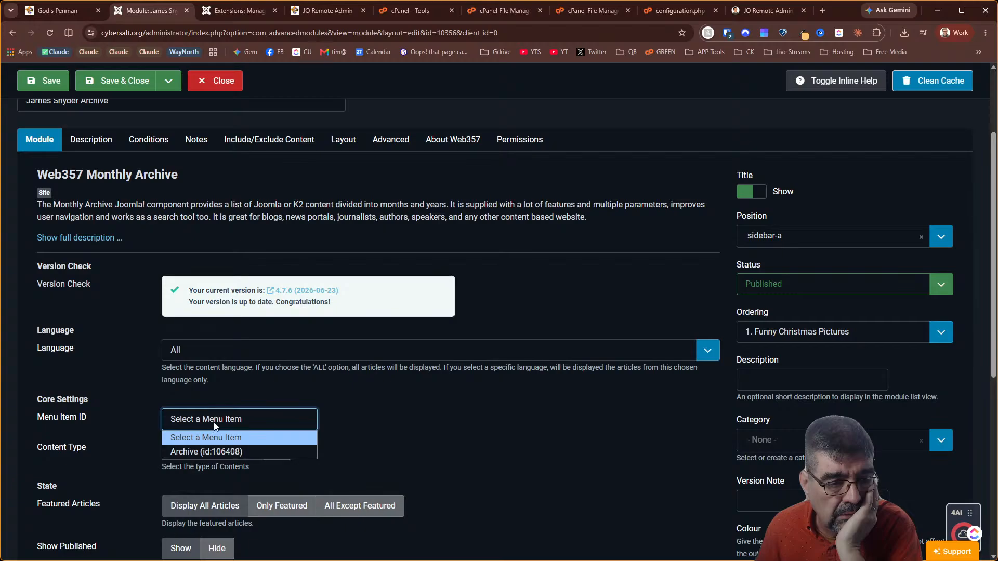
{"action": "left_click", "coordinate": [406, 403]}
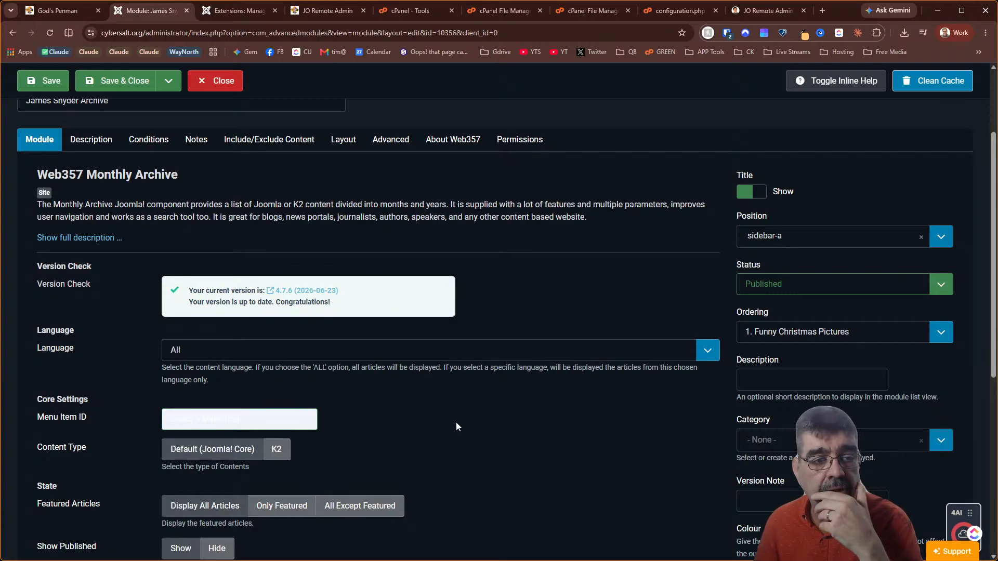
{"action": "left_click", "coordinate": [94, 151]}
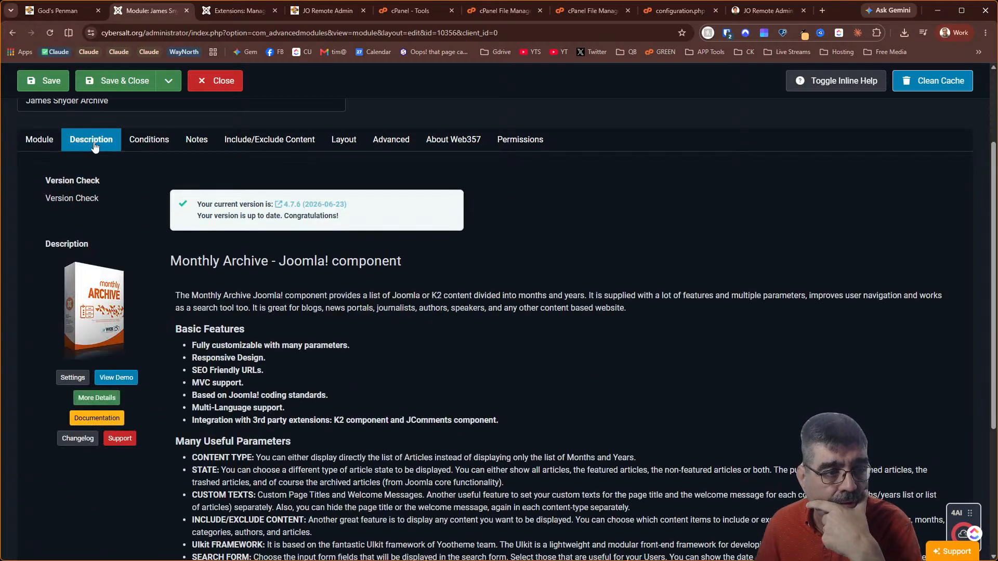
{"action": "left_click", "coordinate": [157, 138]}
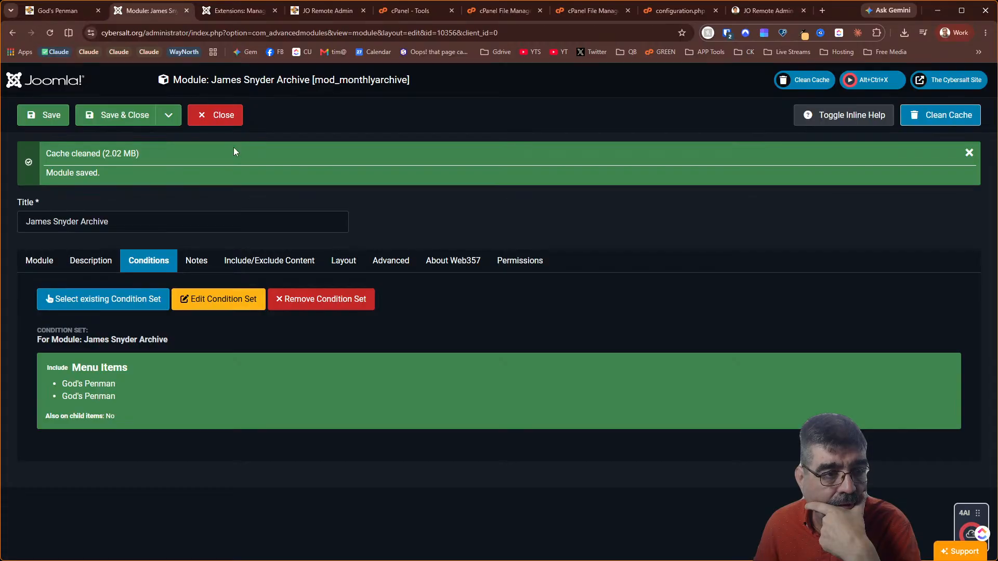
{"action": "left_click", "coordinate": [376, 266]}
Set the archive module's layout to Accordion, save it, and return to God's Penman
{"action": "left_click", "coordinate": [343, 264]}
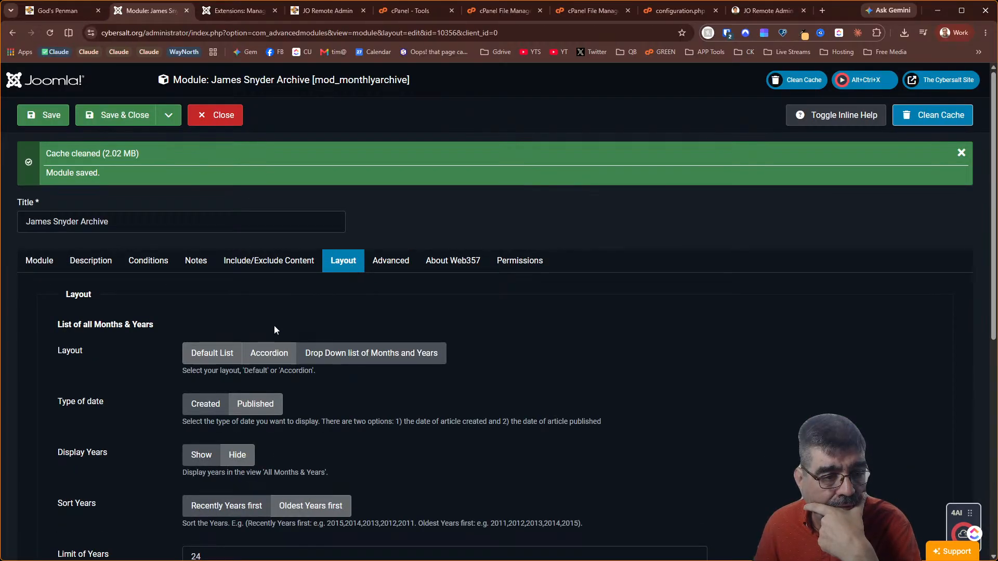
{"action": "left_click", "coordinate": [274, 354]}
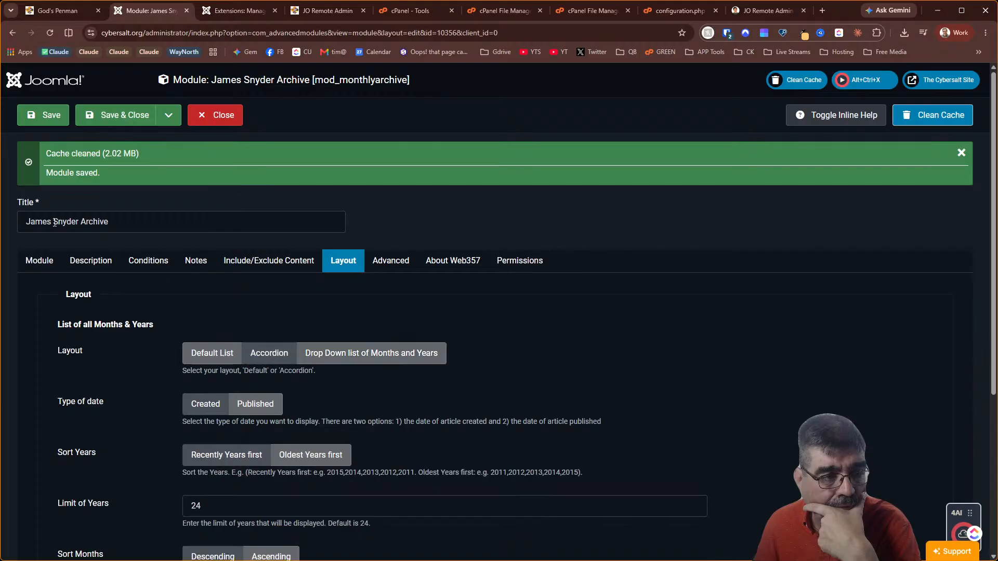
{"action": "left_click", "coordinate": [25, 117]}
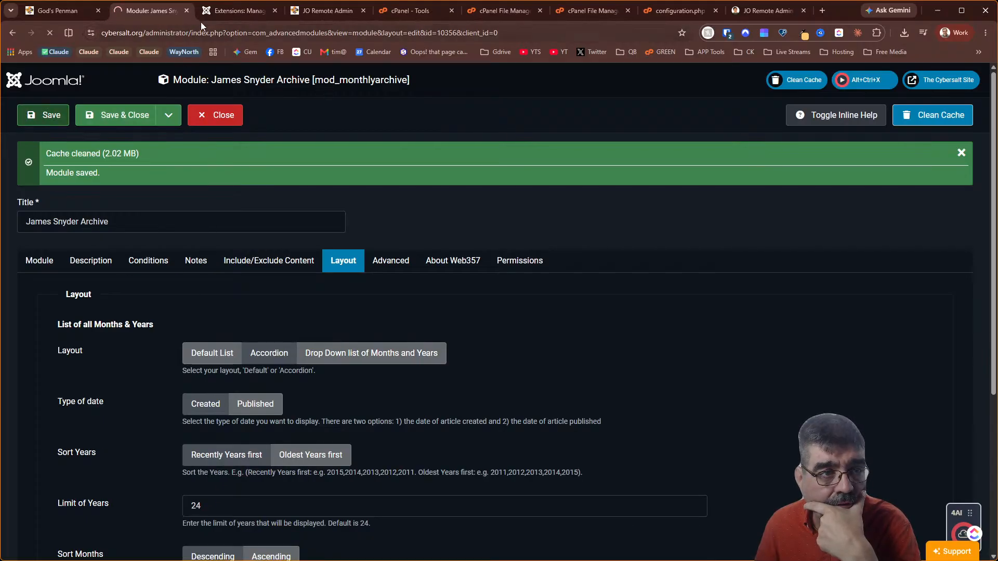
{"action": "left_click", "coordinate": [76, 8]}
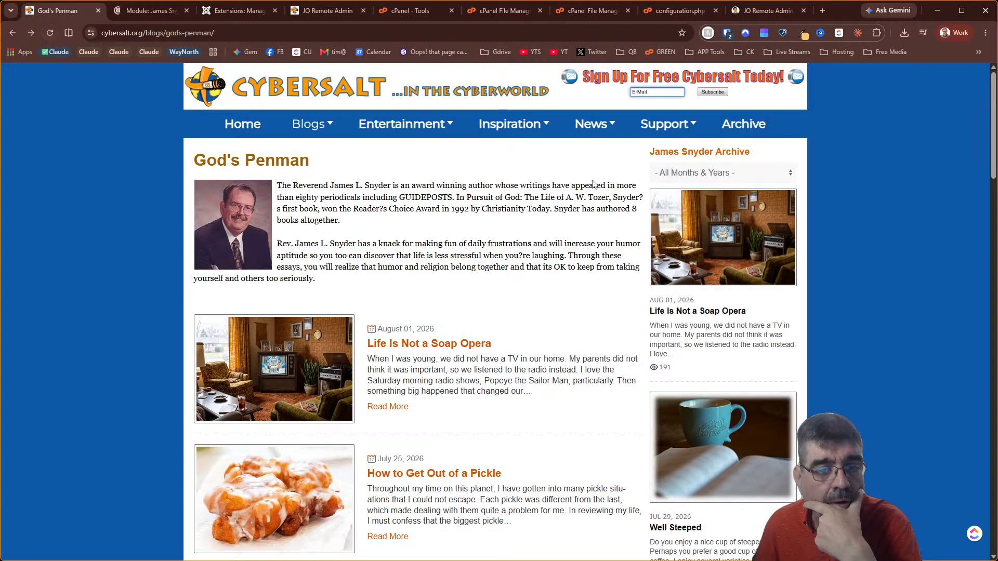
Reload the God's Penman page so the archive appears as a year accordion
{"action": "mouse_move", "coordinate": [653, 164]}
{"action": "left_mouse_down"}
{"action": "mouse_move", "coordinate": [751, 155]}
{"action": "mouse_move", "coordinate": [657, 182]}
{"action": "left_mouse_up"}
{"action": "scroll", "coordinate": [338, 335], "scroll_direction": "down", "scroll_amount": 5}
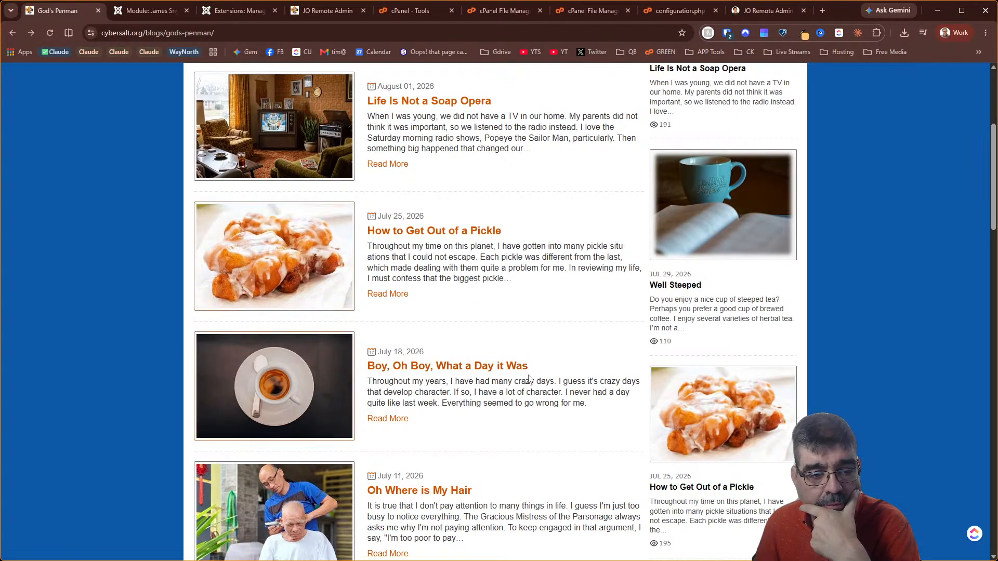
{"action": "scroll", "coordinate": [529, 378], "scroll_direction": "up", "scroll_amount": 5}
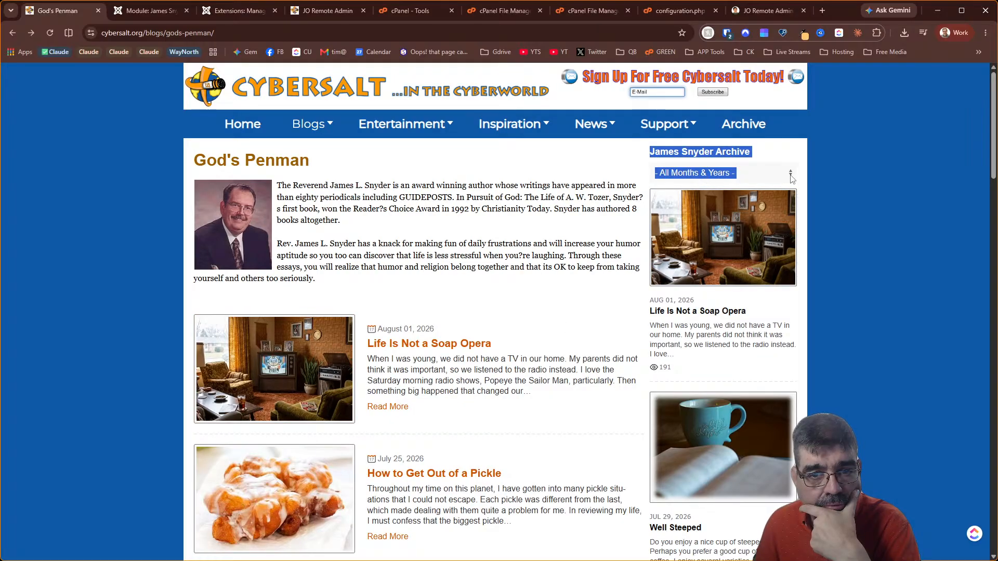
{"action": "key", "text": "F5"}
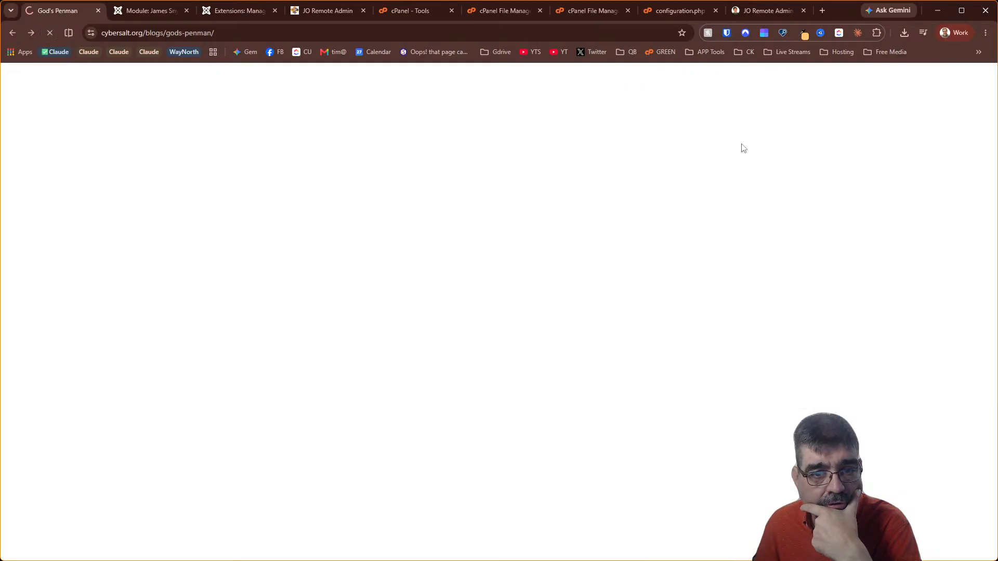
Expand 2026 and confirm the April 2026 monthly archive opens, then go back
{"action": "left_click", "coordinate": [694, 171]}
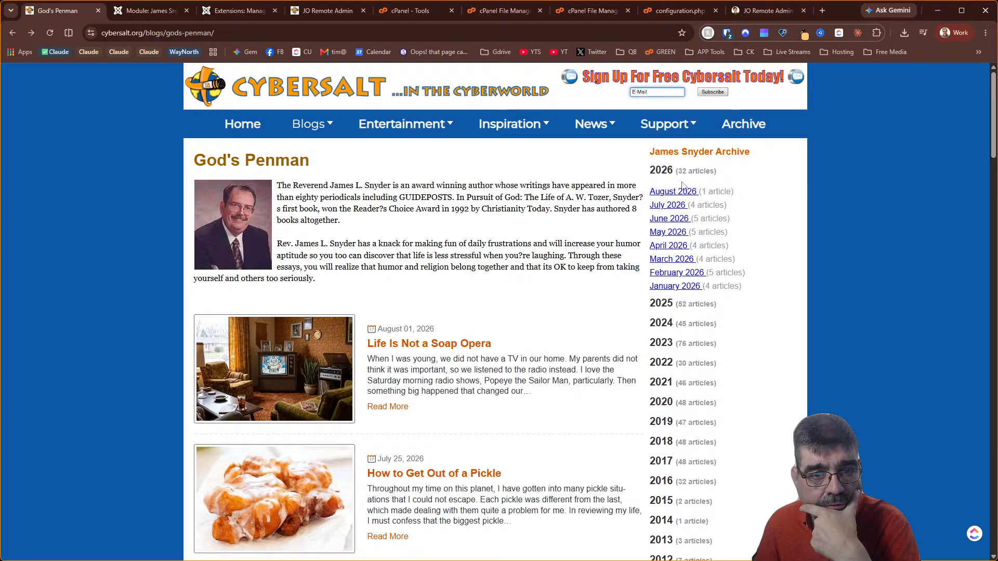
{"action": "left_click", "coordinate": [676, 250]}
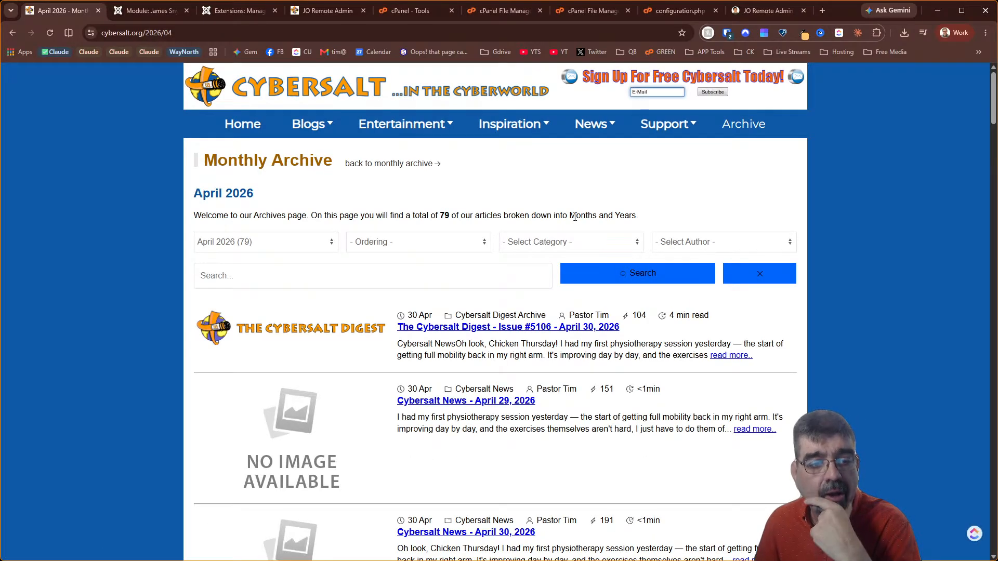
{"action": "scroll", "coordinate": [491, 215], "scroll_direction": "down", "scroll_amount": 7}
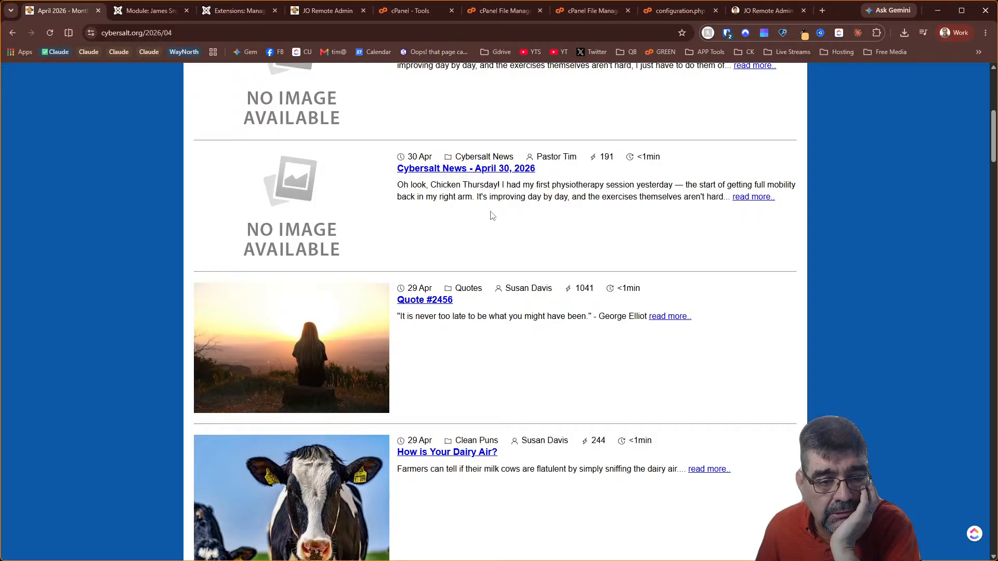
{"action": "scroll", "coordinate": [492, 215], "scroll_direction": "up", "scroll_amount": 7}
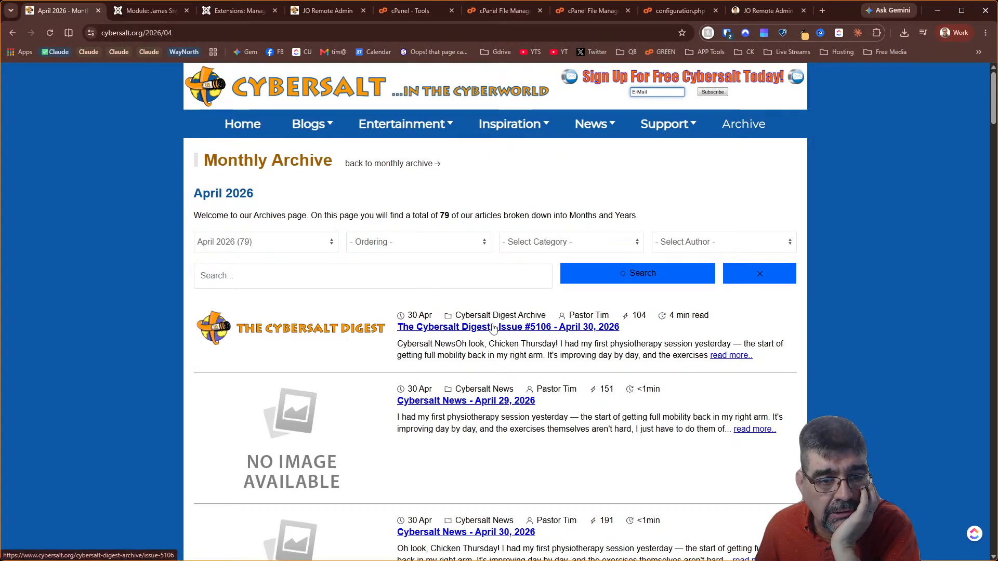
{"action": "left_click", "coordinate": [12, 32]}
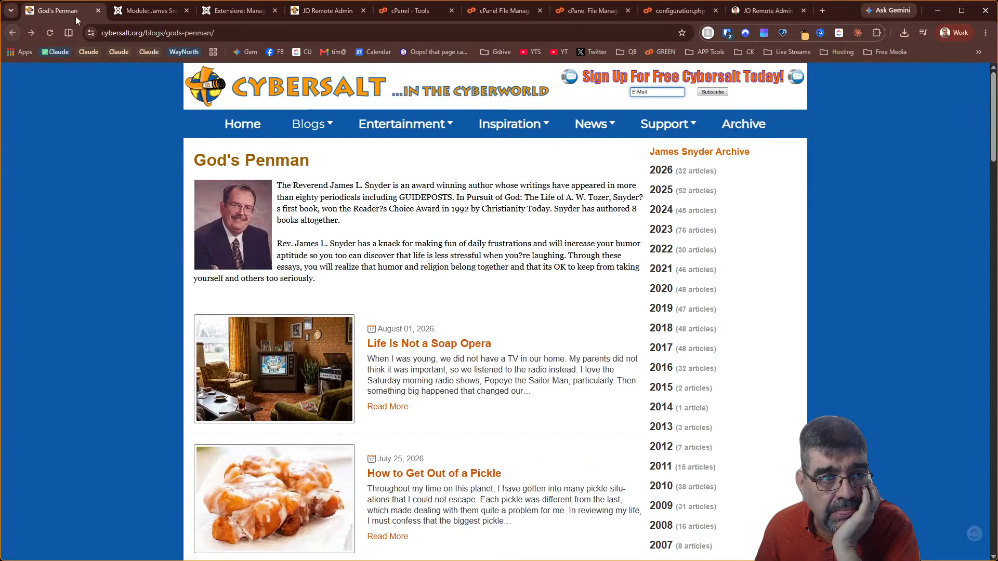
{"action": "left_click", "coordinate": [120, 11]}
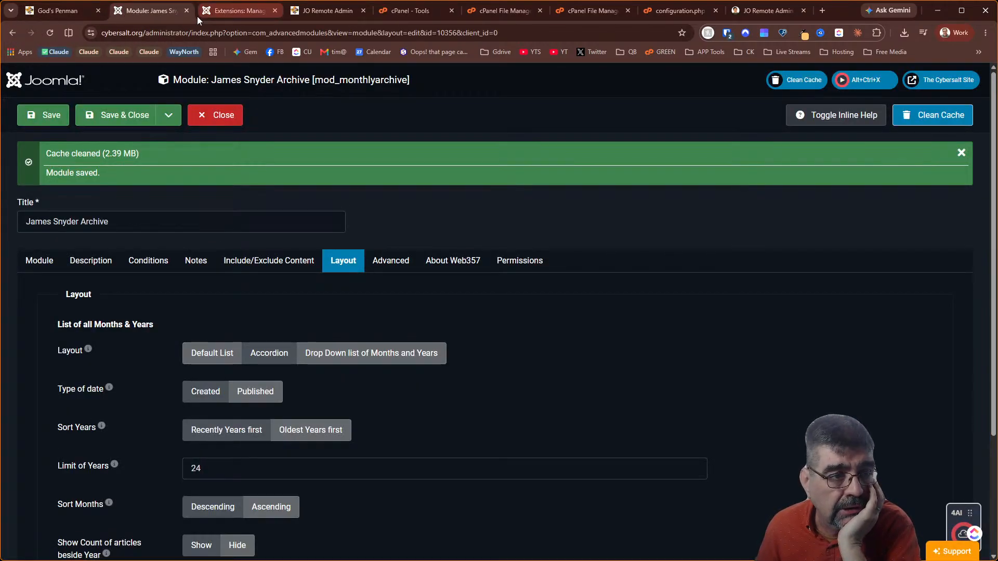
Save & Close the James Snyder Archive module, back to the Advanced Module Manager list
{"action": "left_click", "coordinate": [40, 262]}
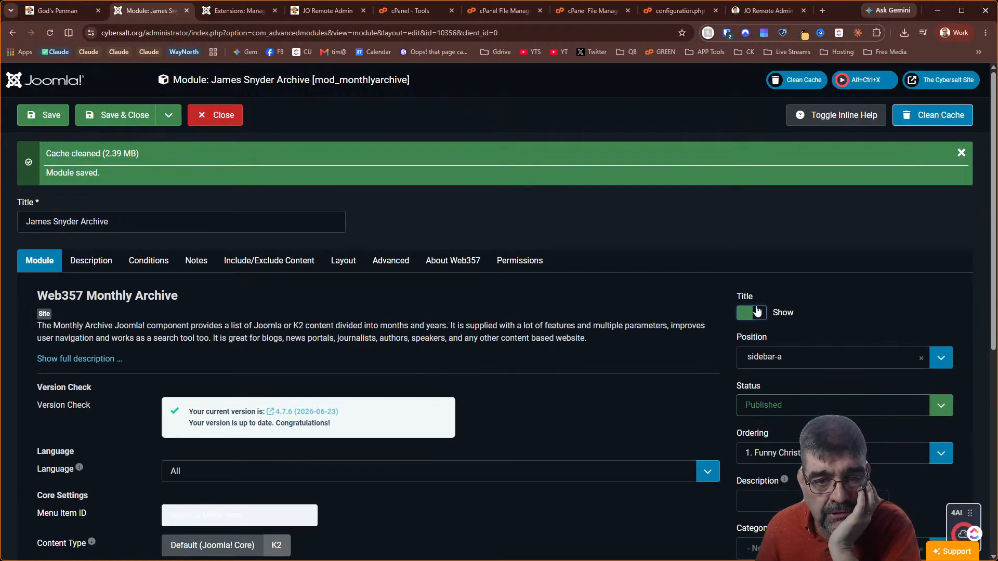
{"action": "left_click", "coordinate": [109, 115]}
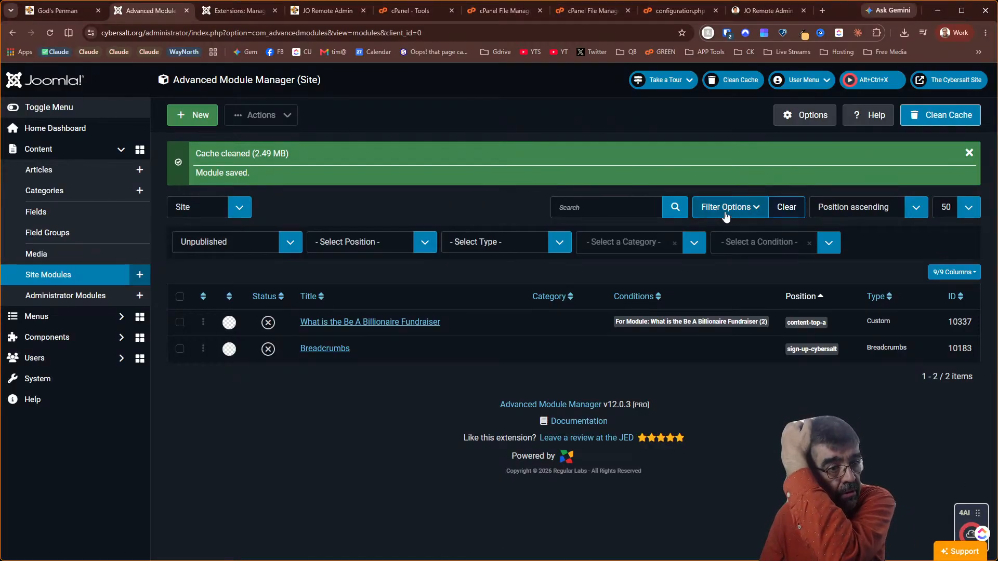
Answer Claude's homepage primary-goal question with 'Balanced portal (Recommended)'
{"action": "left_click_drag", "start_coordinate": [836, 11], "coordinate": [806, 323]}
{"action": "left_click", "coordinate": [581, 221]}
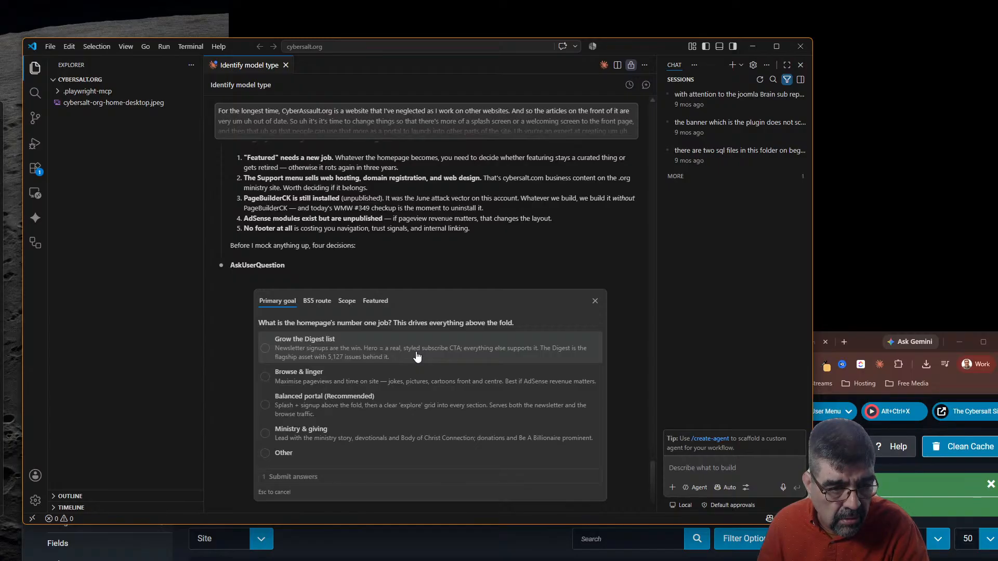
{"action": "left_click", "coordinate": [359, 416]}
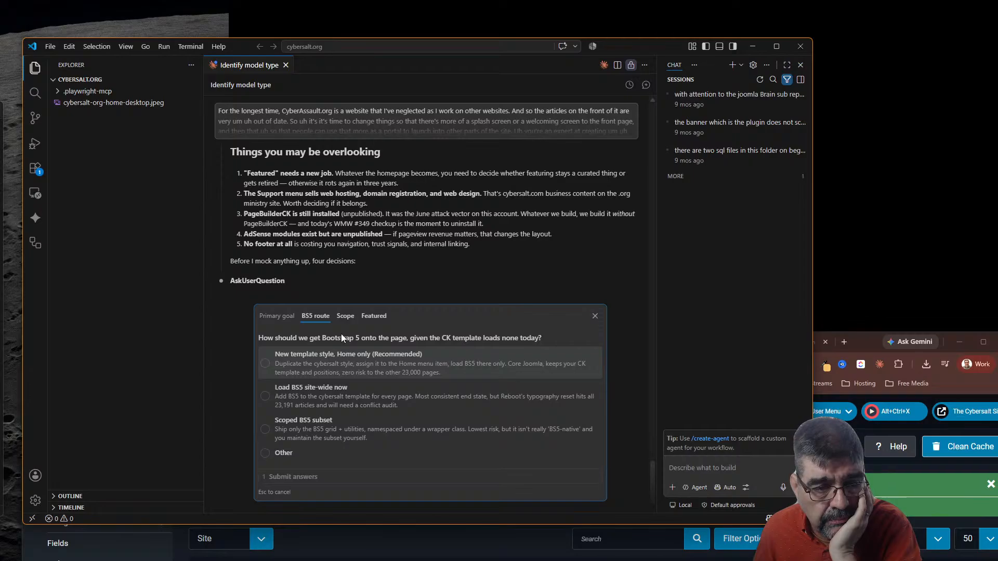
Answer the BS5 route question via 'Other' with a pasted custom response and submit
{"action": "left_click", "coordinate": [294, 460]}
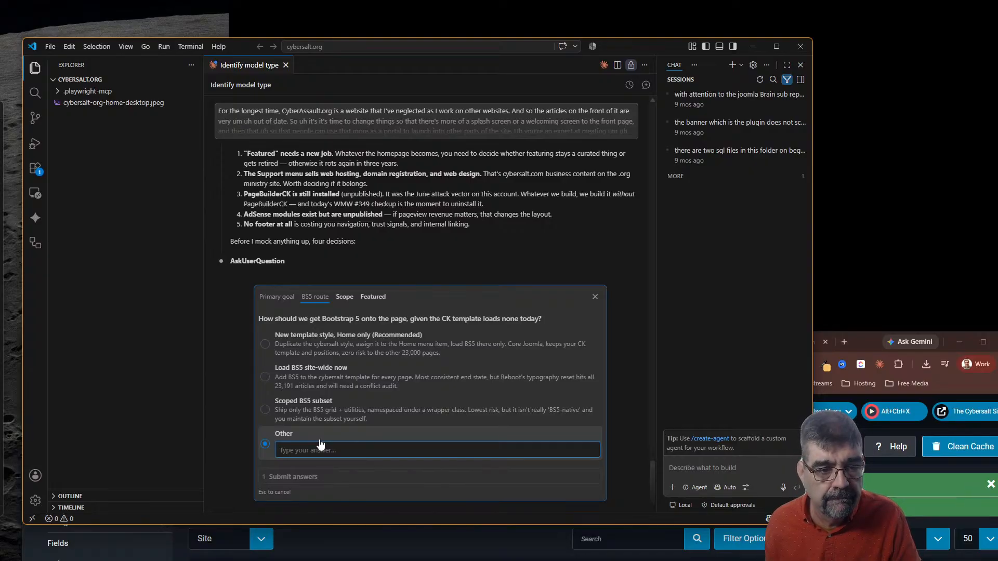
{"action": "key", "text": "ctrl+v"}
{"action": "key", "text": "Return"}
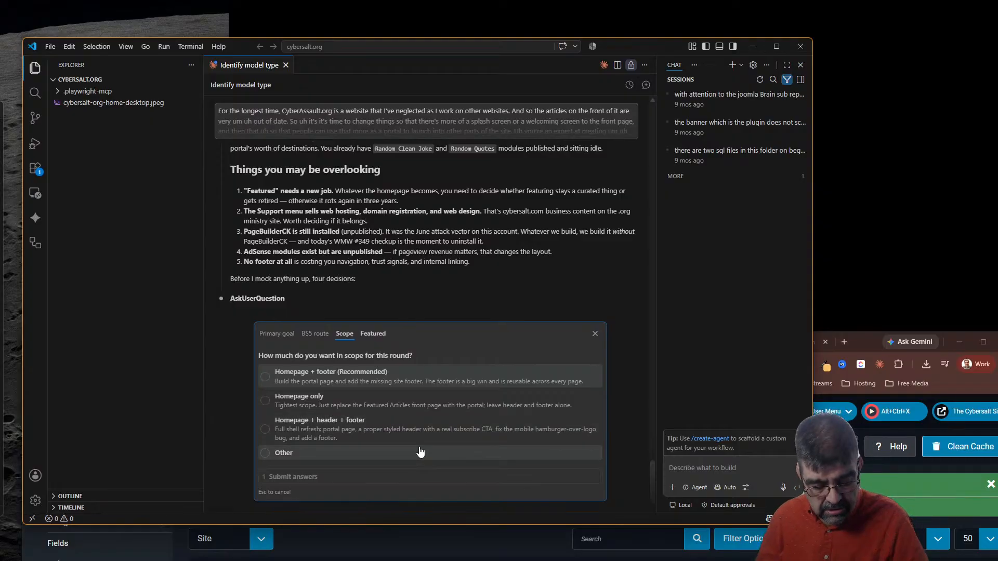
View the God's Penman page in Chrome's mobile device mode and reload it
{"action": "left_click", "coordinate": [861, 331]}
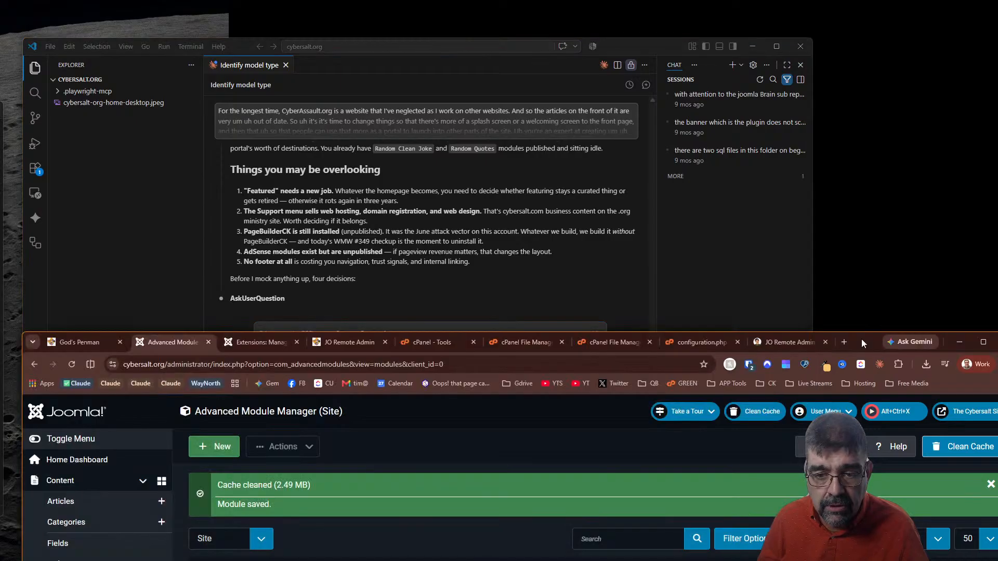
{"action": "left_click", "coordinate": [79, 344]}
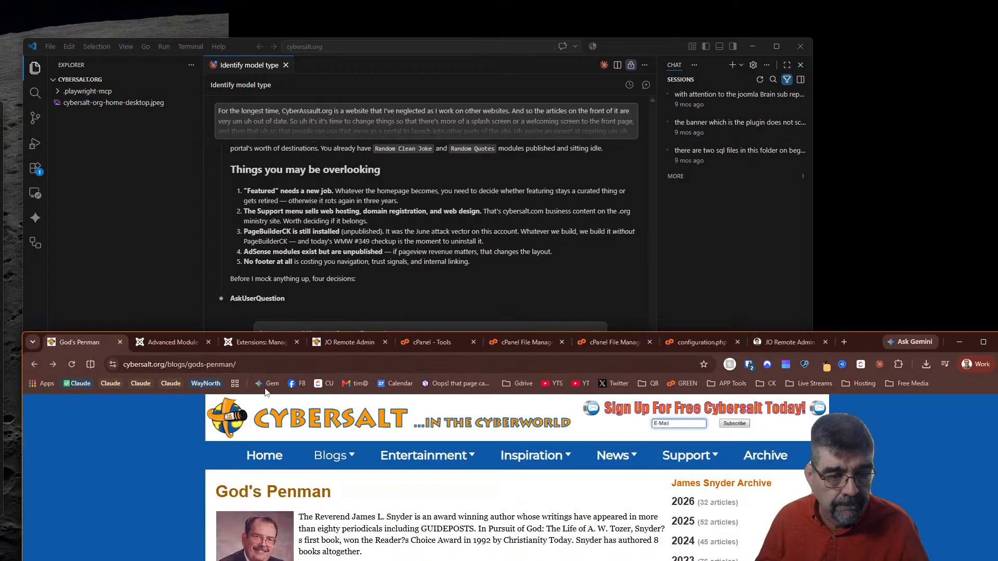
{"action": "mouse_move", "coordinate": [535, 456]}
{"action": "key", "text": "ctrl+shift+m"}
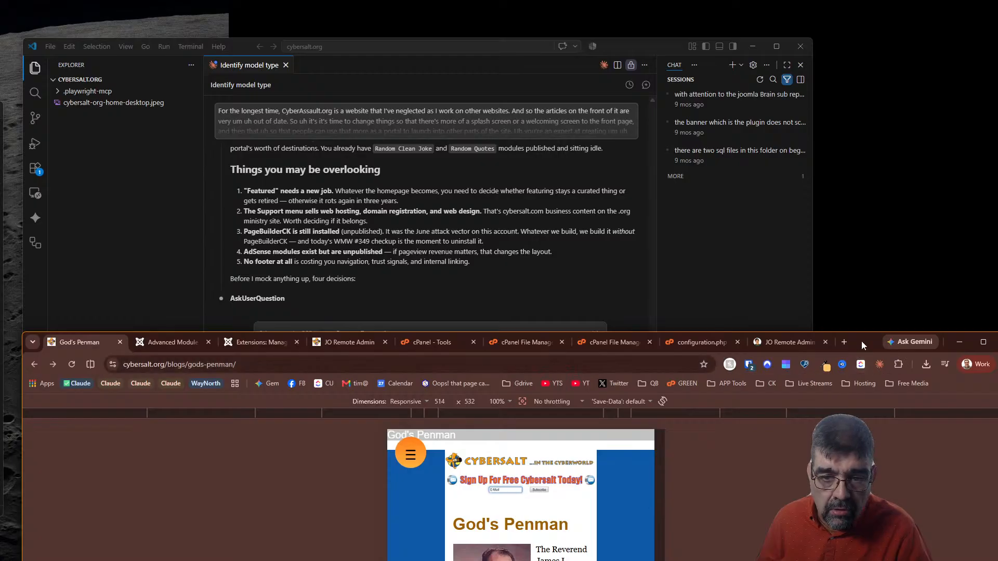
{"action": "left_click_drag", "start_coordinate": [697, 345], "coordinate": [682, 81]}
{"action": "scroll", "coordinate": [512, 282], "scroll_direction": "down", "scroll_amount": 6}
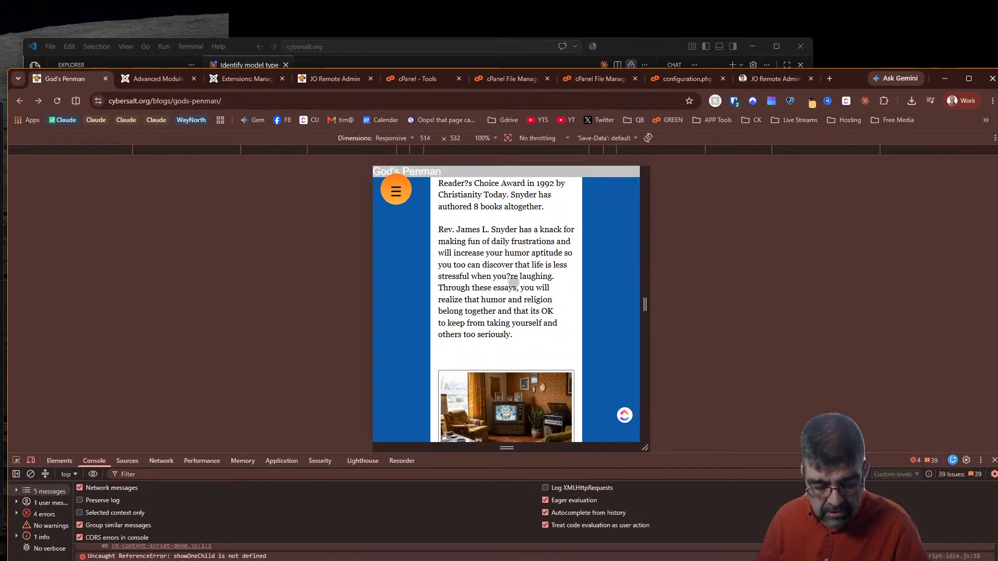
{"action": "key", "text": "F5"}
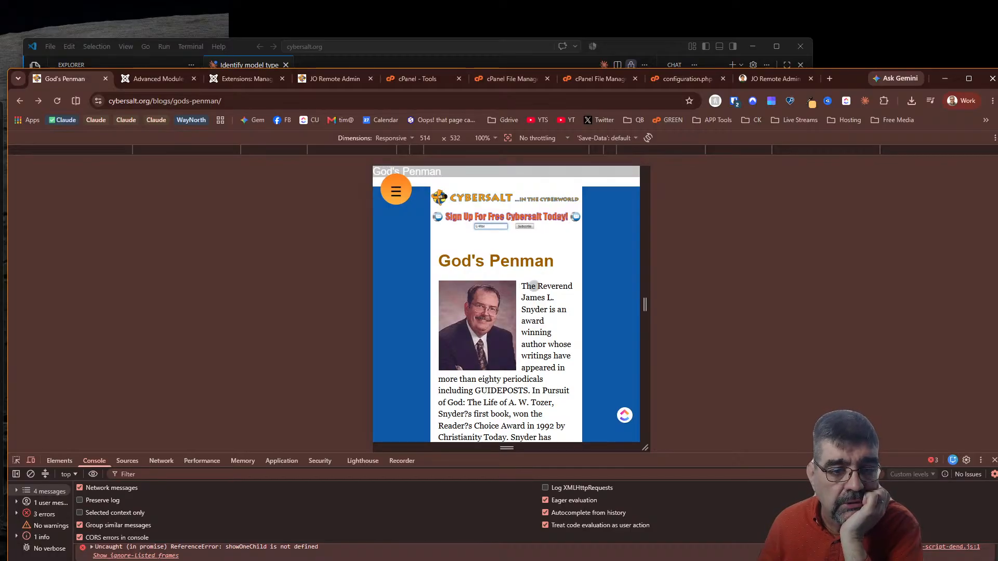
Inspect the page's div#wrapper element in DevTools, enlarging the panel slightly
{"action": "left_click", "coordinate": [16, 461]}
{"action": "left_click", "coordinate": [421, 295]}
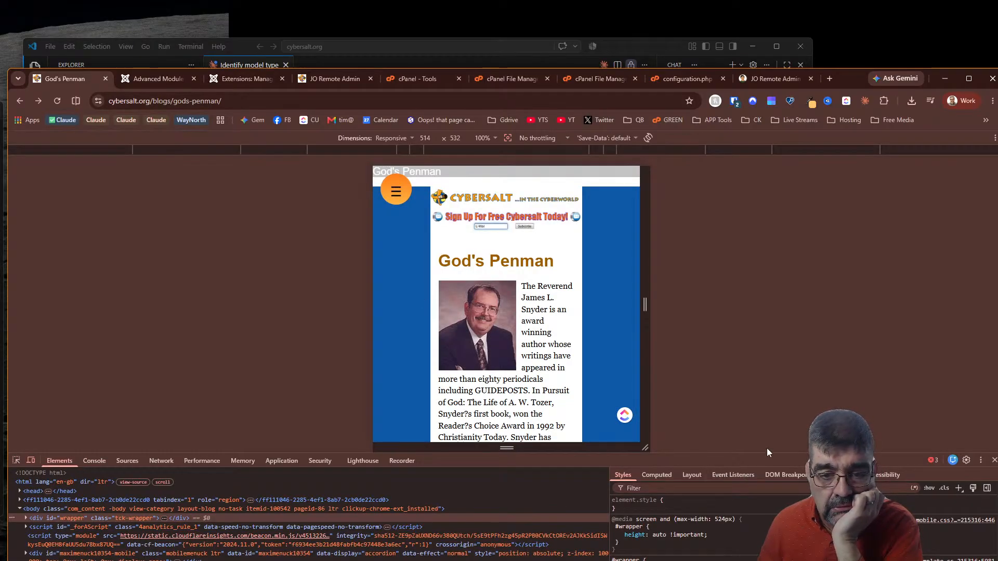
{"action": "left_click_drag", "start_coordinate": [768, 455], "coordinate": [769, 351]}
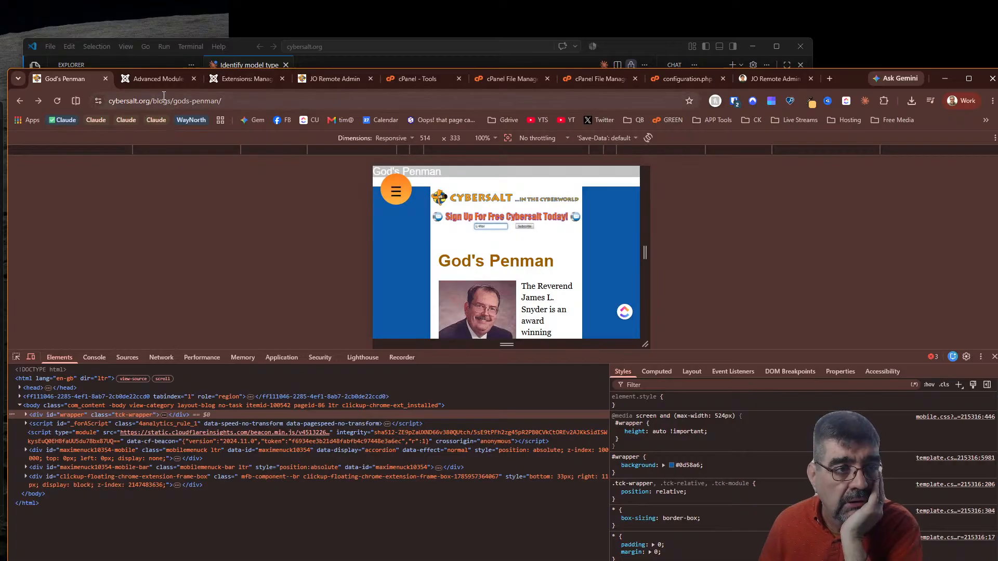
{"action": "left_click", "coordinate": [159, 79]}
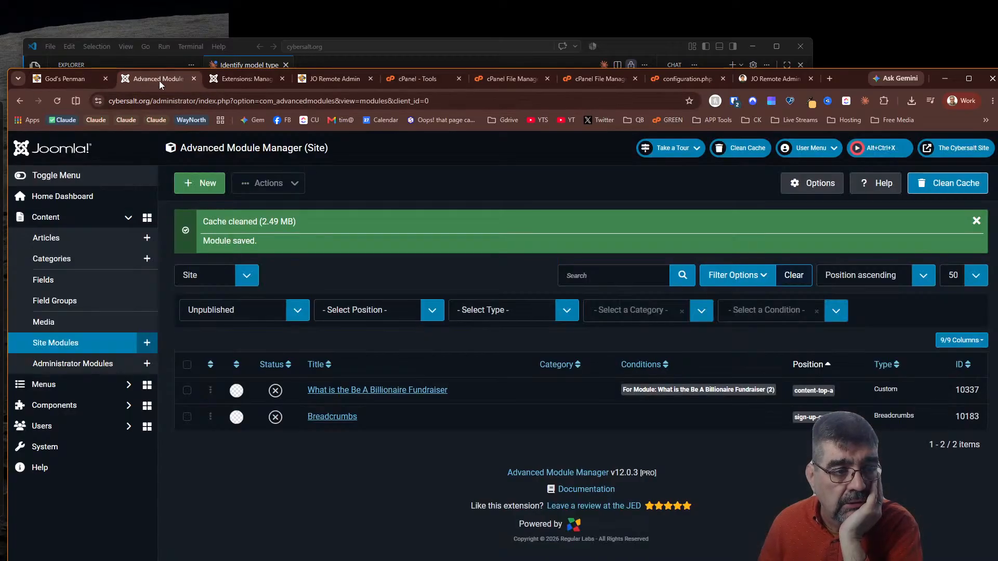
Open the cybersalt template from Template Creator CK's Templates list and show its Page settings
{"action": "left_click", "coordinate": [83, 406]}
{"action": "scroll", "coordinate": [78, 416], "scroll_direction": "down", "scroll_amount": 10}
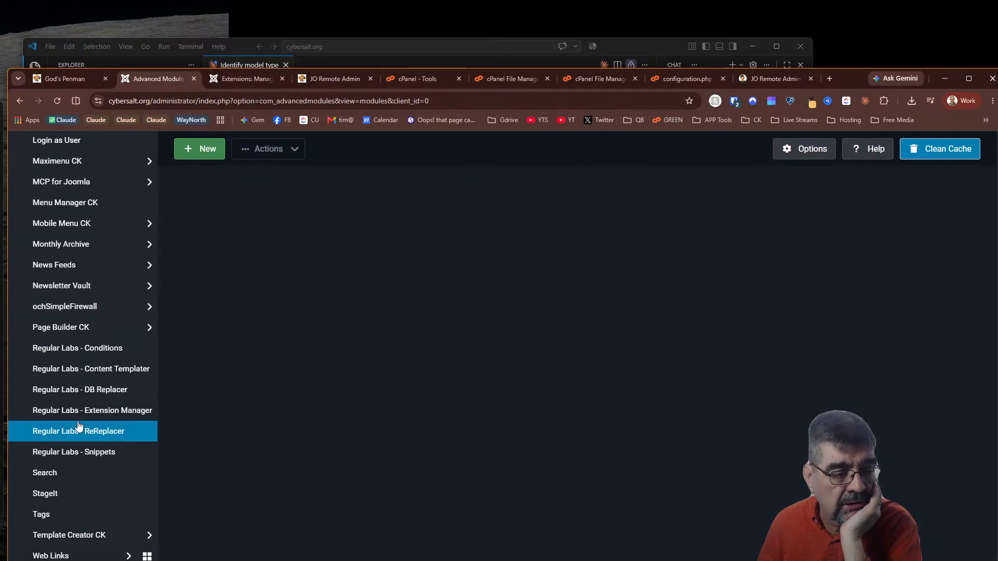
{"action": "left_click", "coordinate": [86, 540]}
{"action": "left_click", "coordinate": [86, 554]}
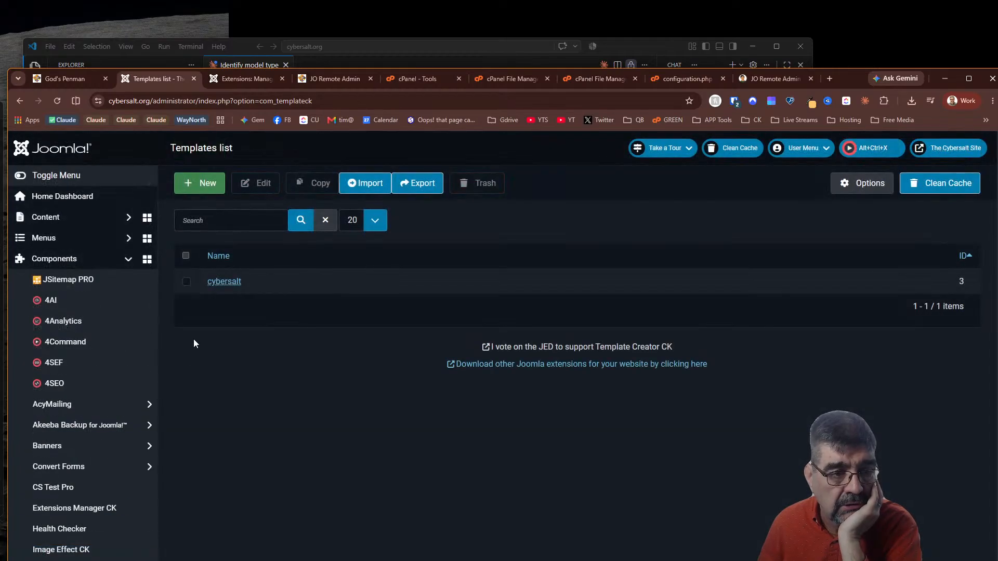
{"action": "left_click", "coordinate": [228, 281]}
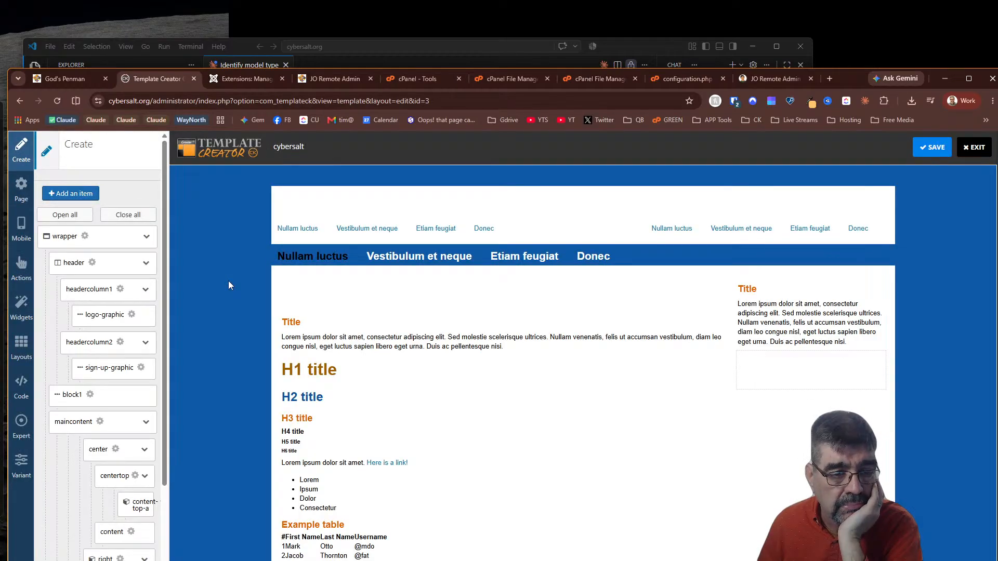
{"action": "mouse_move", "coordinate": [229, 270]}
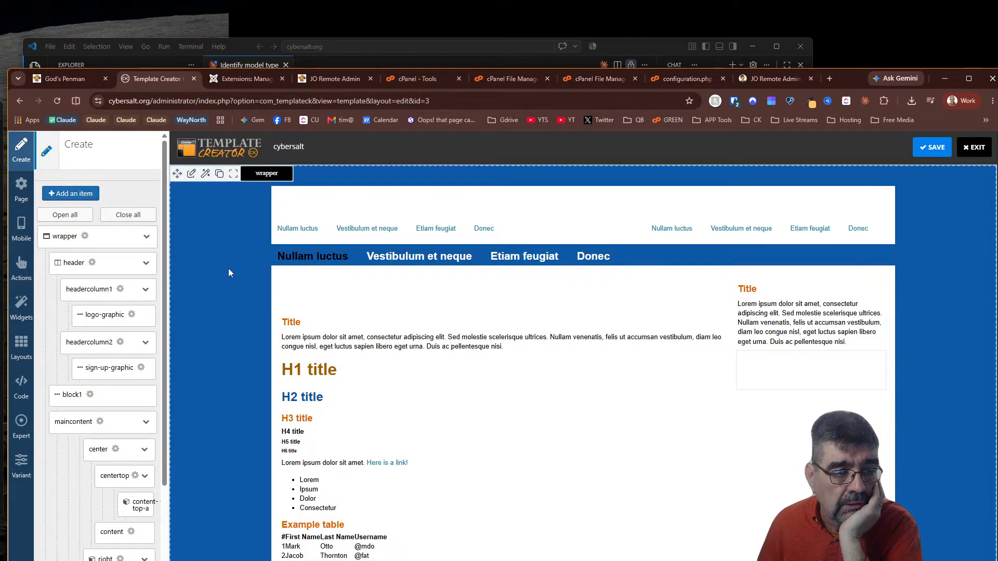
{"action": "left_click", "coordinate": [21, 189]}
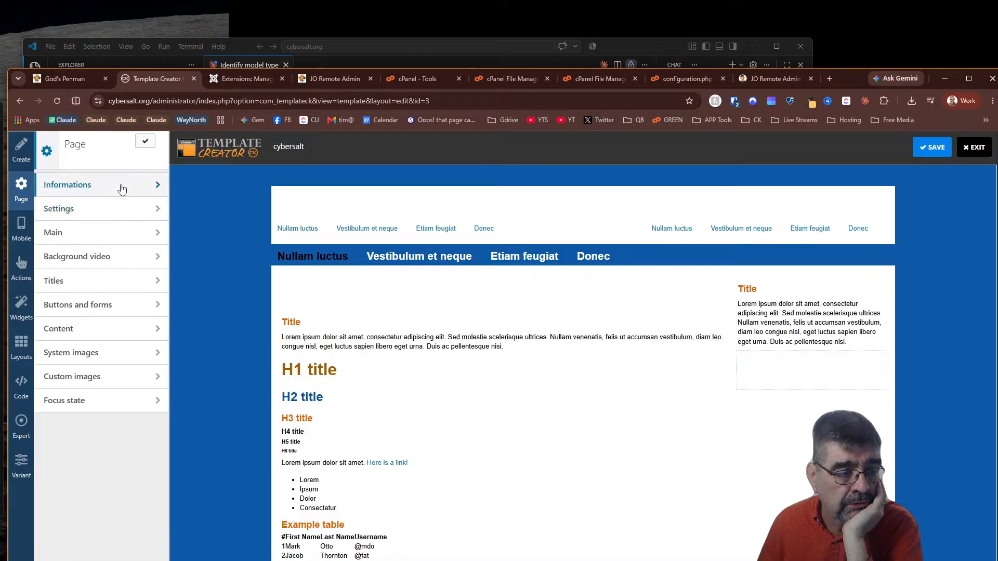
Choose Joomla 6 in the cybersalt template's Informations, apply it, and open Settings
{"action": "left_click", "coordinate": [123, 187]}
{"action": "left_click", "coordinate": [110, 203]}
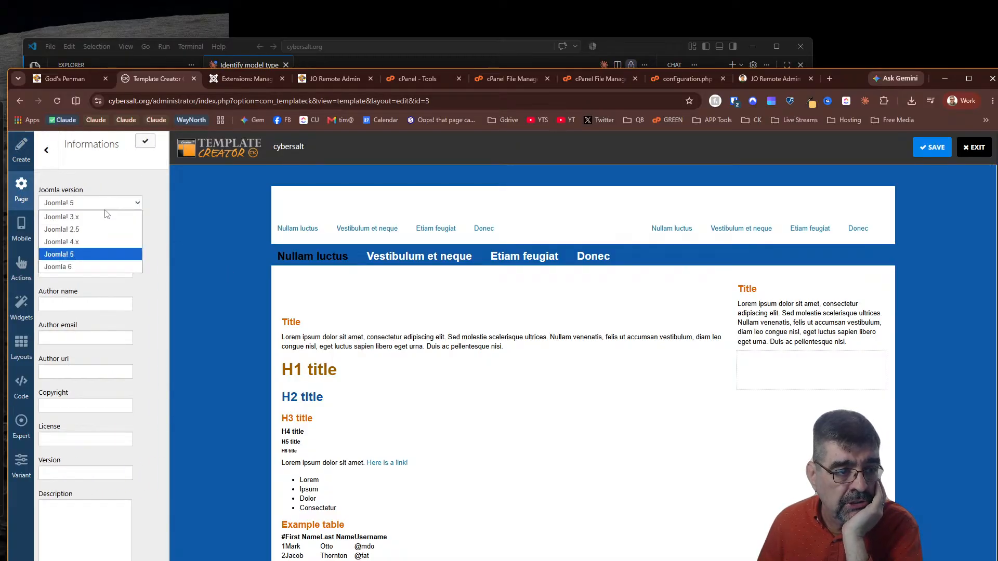
{"action": "left_click", "coordinate": [99, 274]}
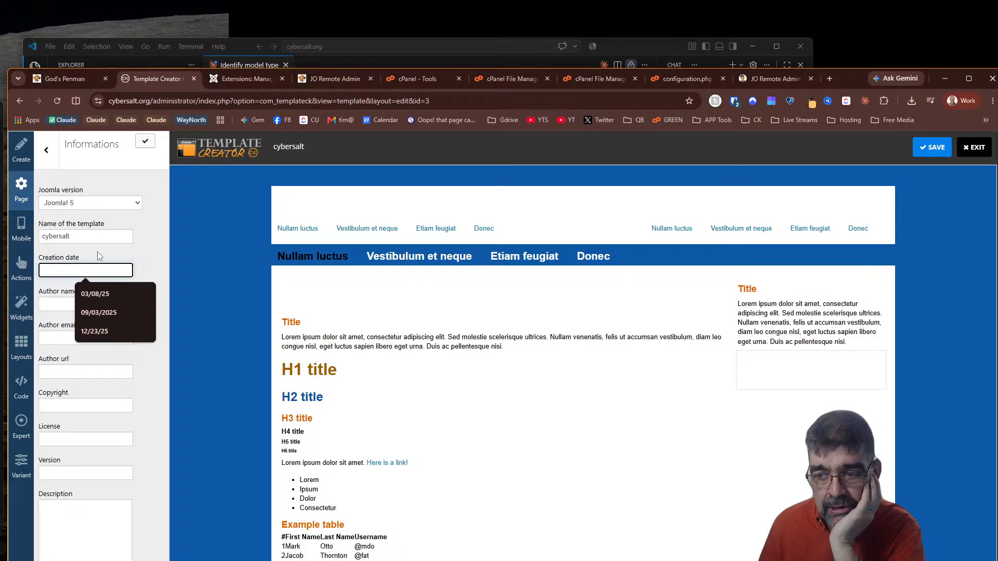
{"action": "left_click", "coordinate": [157, 278]}
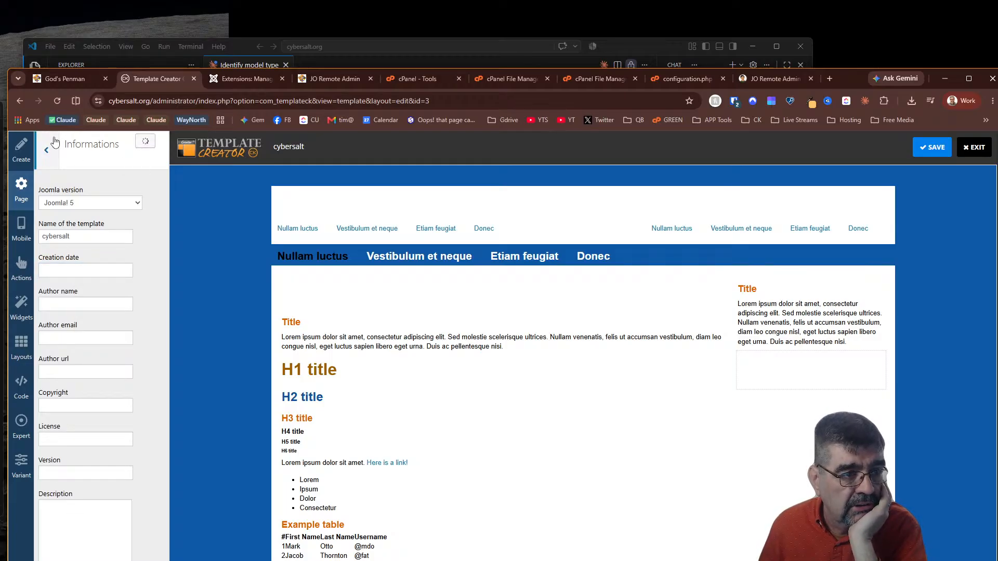
{"action": "left_click", "coordinate": [66, 207]}
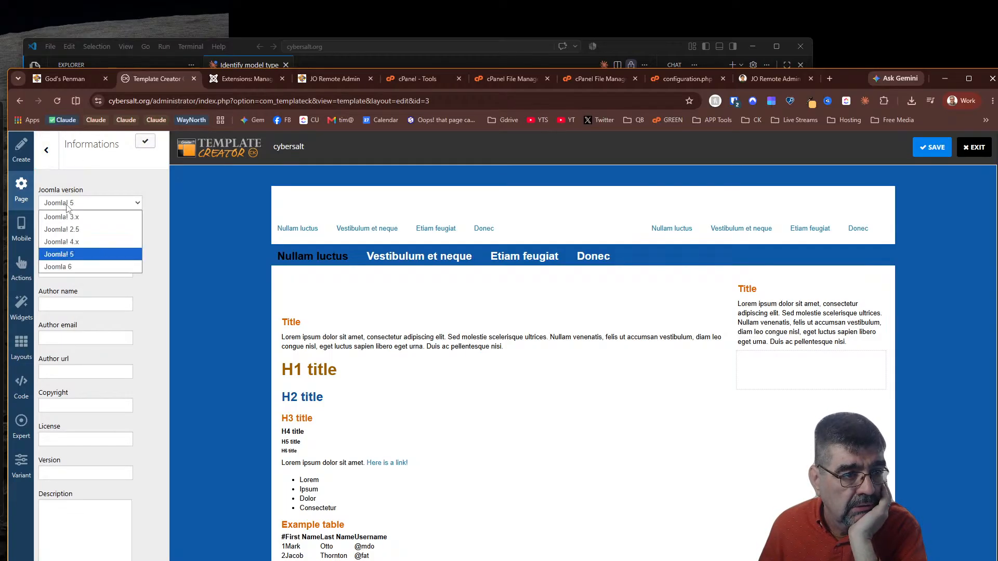
{"action": "left_click", "coordinate": [73, 266]}
{"action": "left_click", "coordinate": [145, 148]}
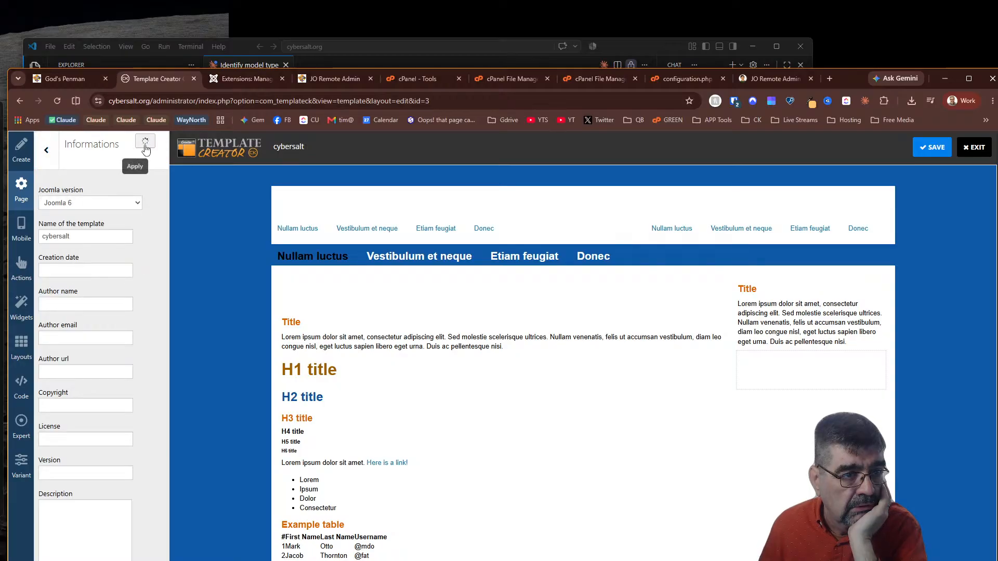
{"action": "left_click", "coordinate": [48, 149]}
{"action": "left_click", "coordinate": [88, 209]}
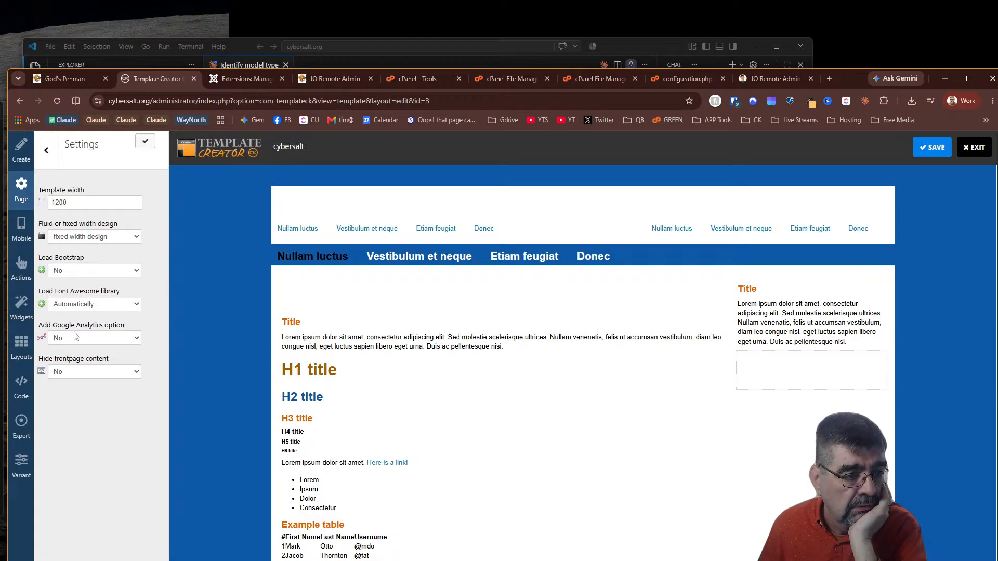
Turn on Load Bootstrap, keep the fixed-width design, and apply to regenerate template files
{"action": "left_click", "coordinate": [70, 271]}
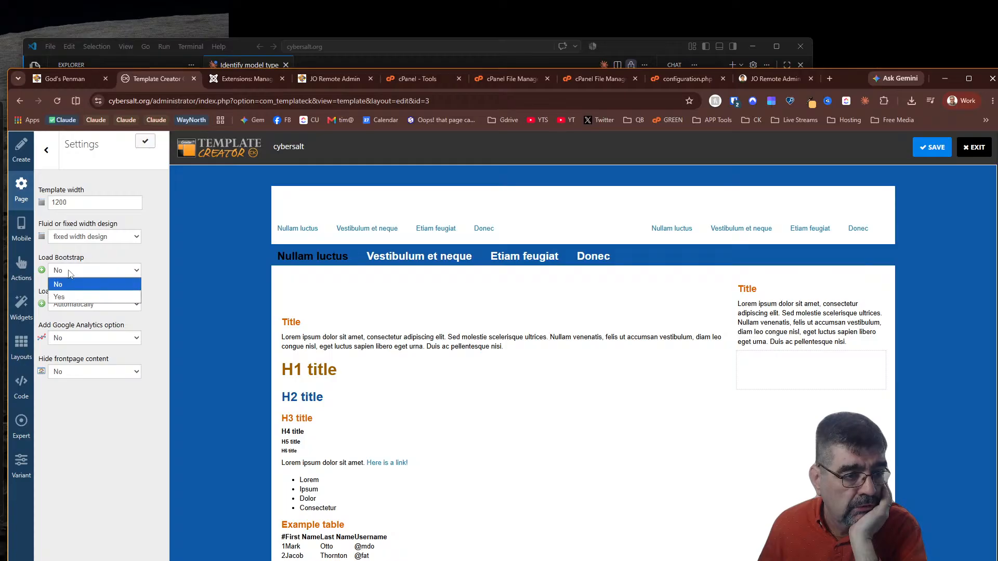
{"action": "left_click", "coordinate": [72, 292]}
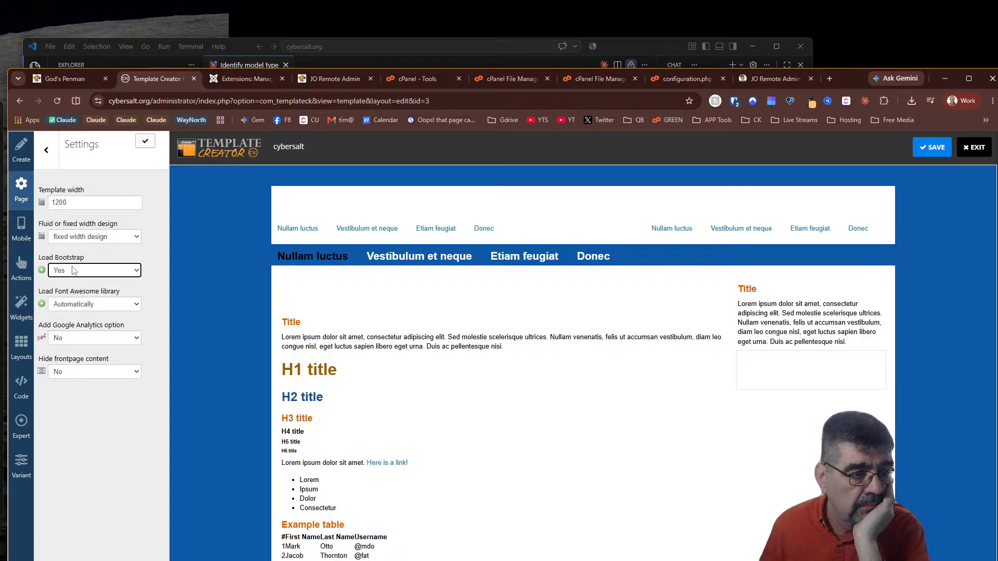
{"action": "left_click", "coordinate": [74, 238]}
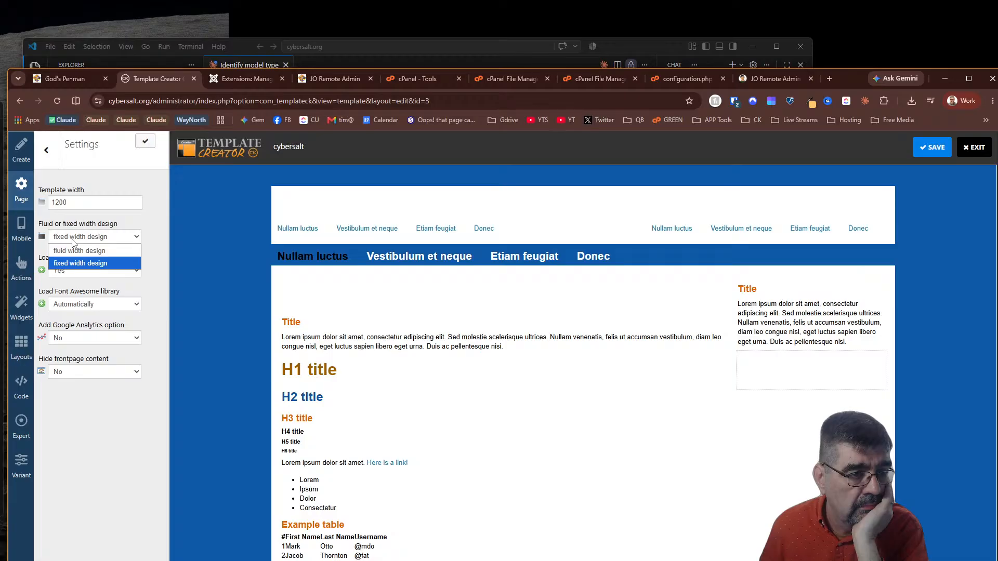
{"action": "left_click", "coordinate": [73, 241]}
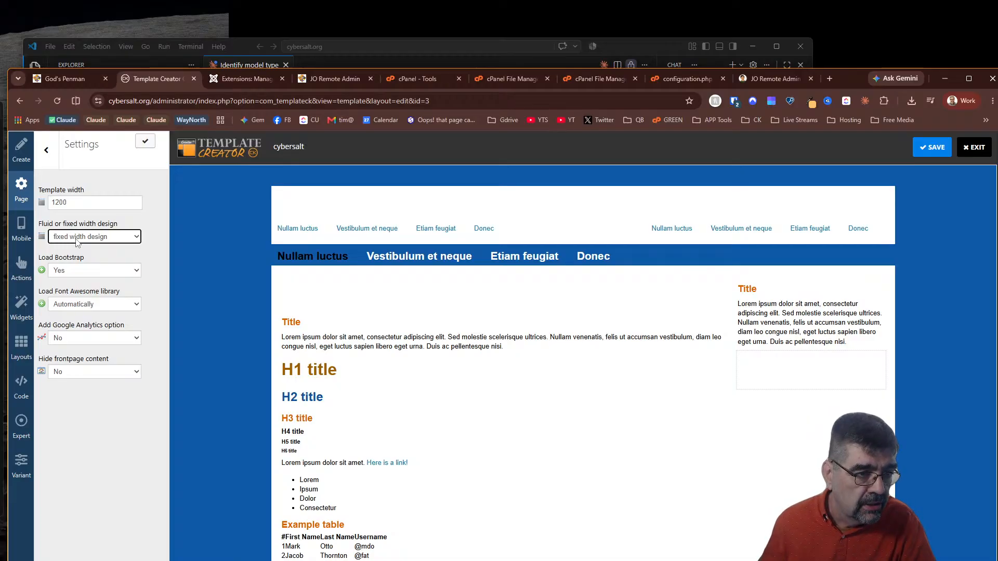
{"action": "left_click", "coordinate": [77, 239]}
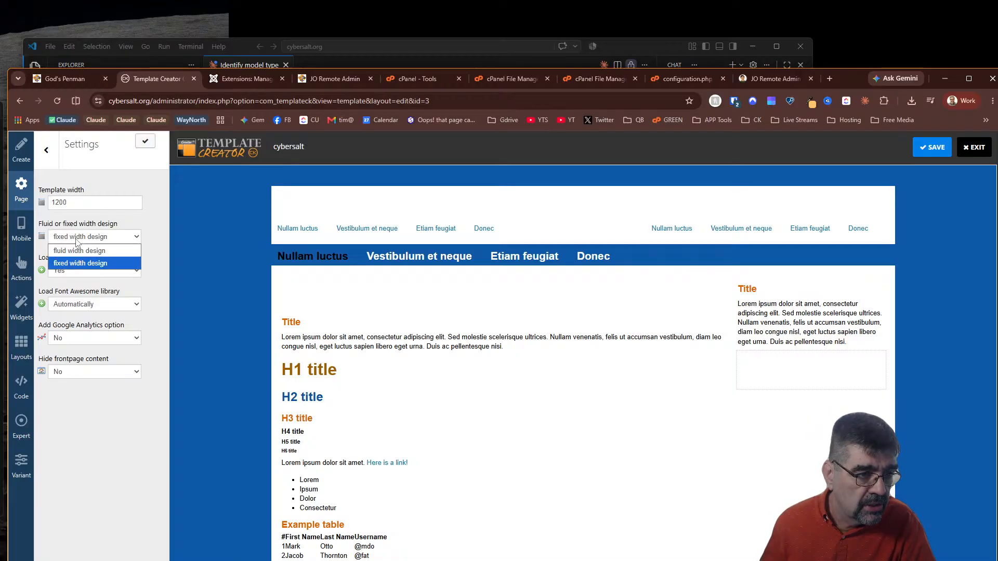
{"action": "left_click", "coordinate": [78, 242]}
{"action": "left_click", "coordinate": [148, 143]}
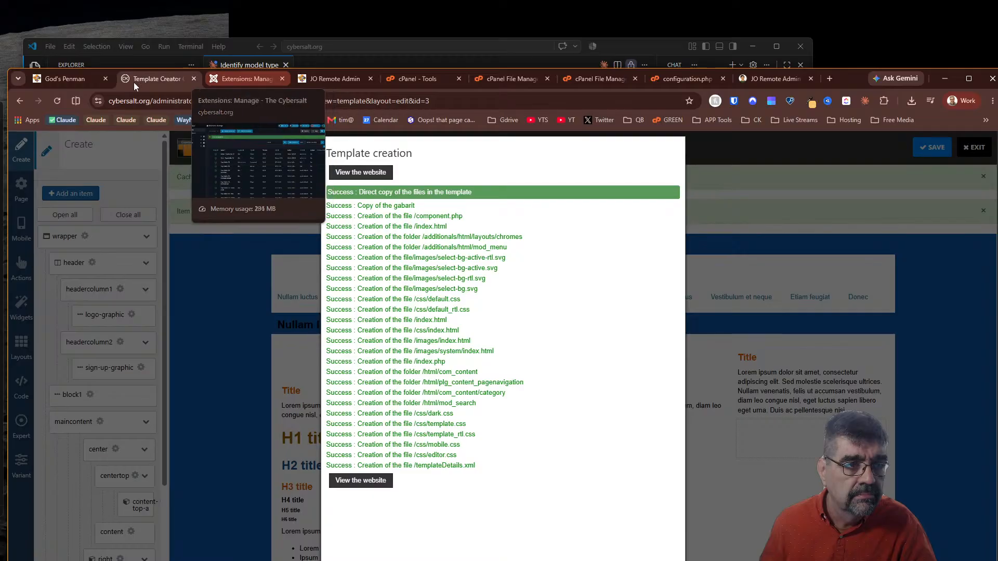
Reload the cybersalt.org home page and reopen DevTools in mobile emulation view
{"action": "left_click", "coordinate": [79, 82]}
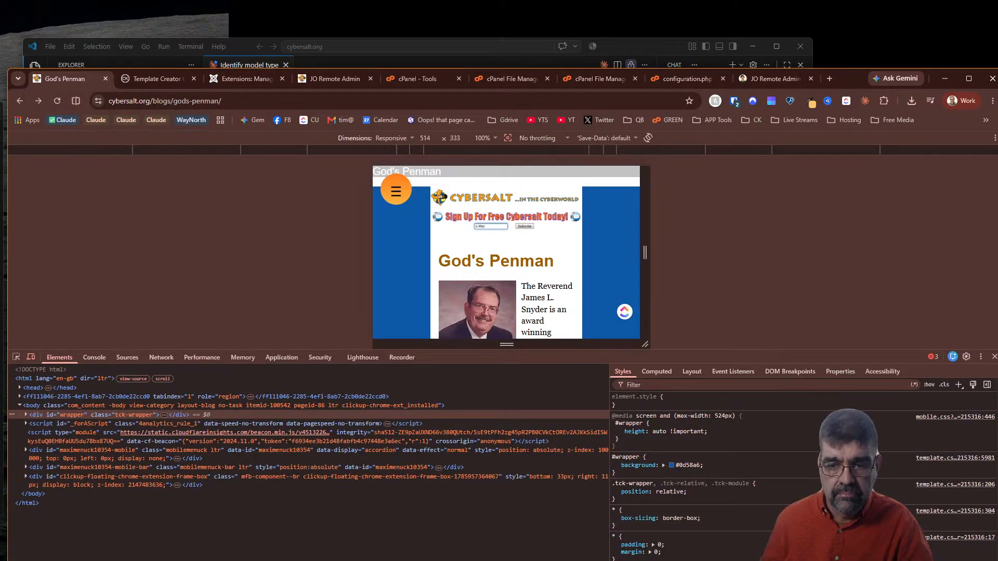
{"action": "left_click", "coordinate": [994, 358]}
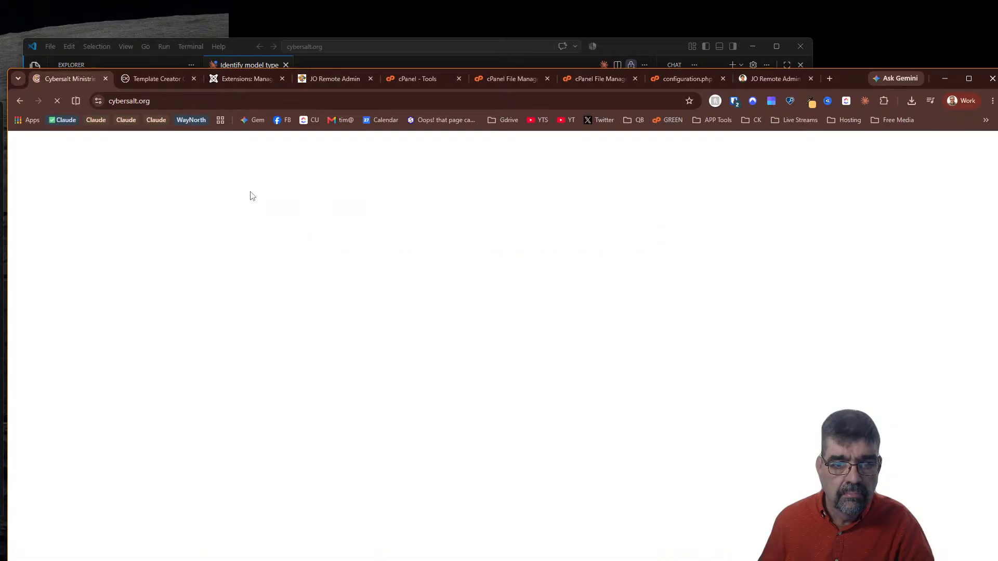
{"action": "key", "text": "F5"}
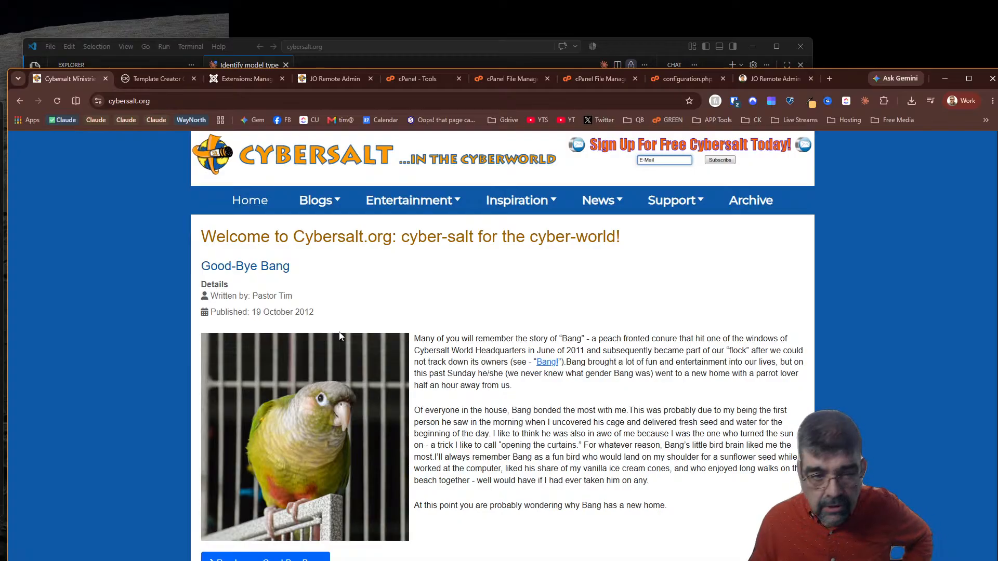
{"action": "key", "text": "F12"}
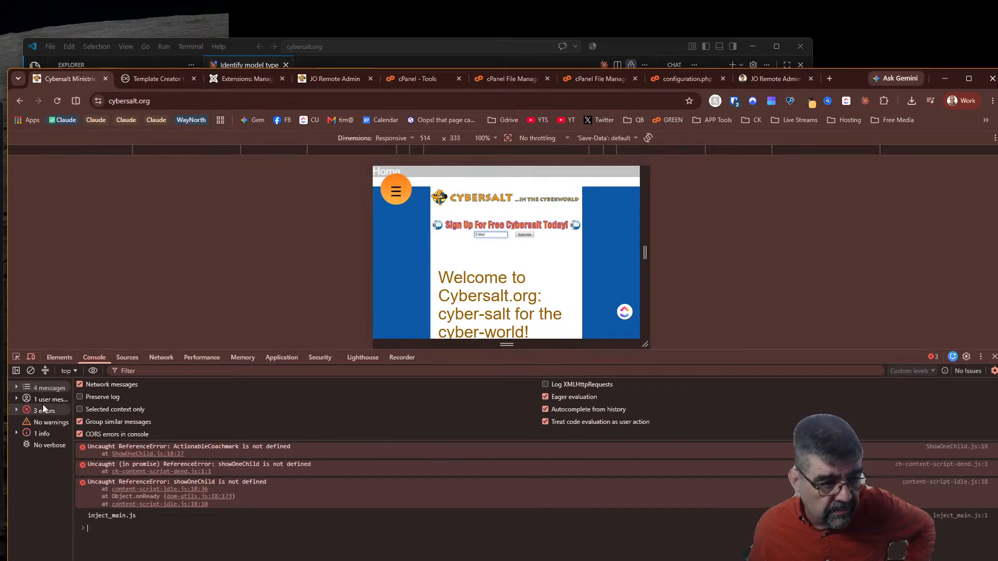
Inspect div#wrapper, disable its height: auto rule, and select the inner tck-container with its 292px width
{"action": "left_click", "coordinate": [21, 357]}
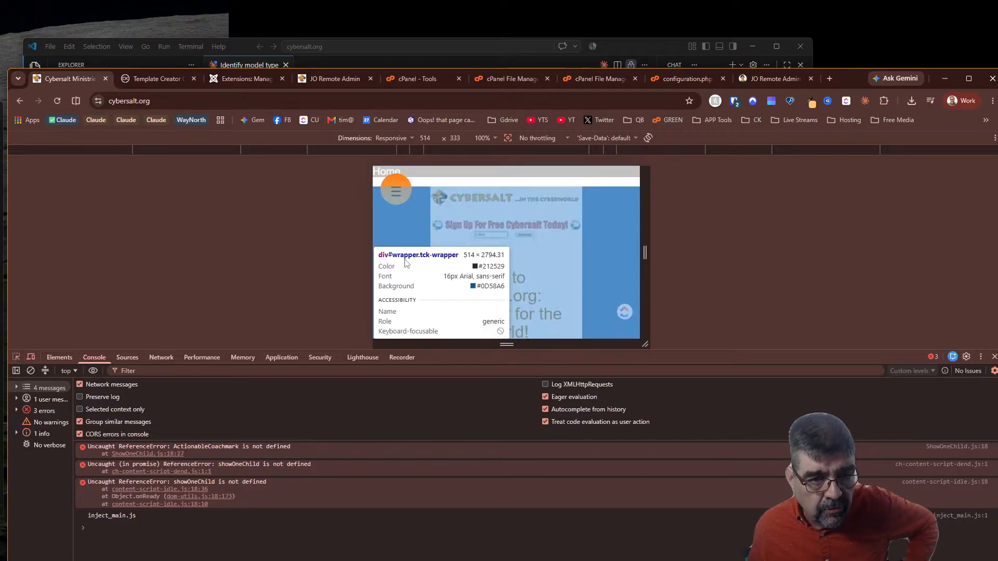
{"action": "left_click", "coordinate": [408, 223]}
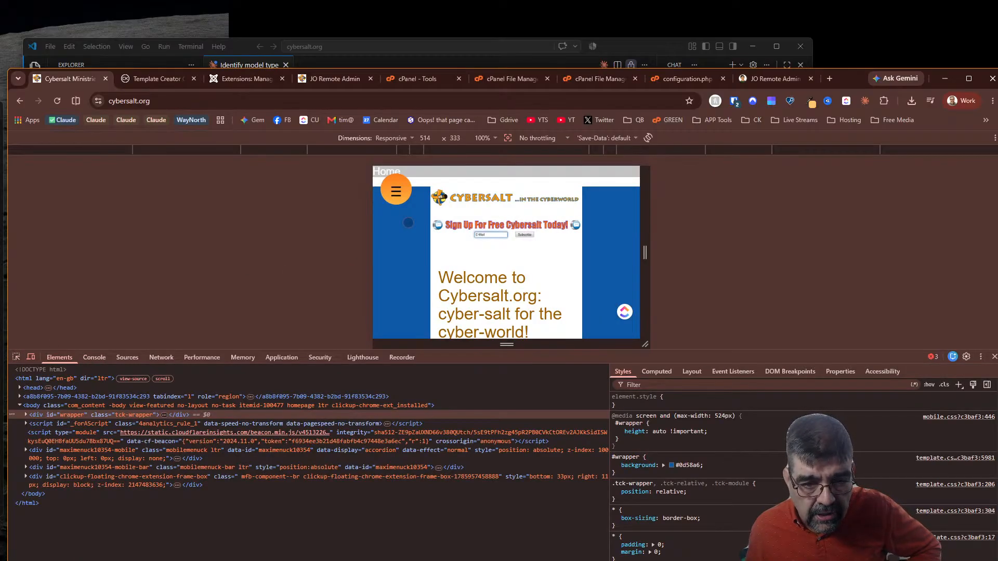
{"action": "left_click", "coordinate": [620, 432]}
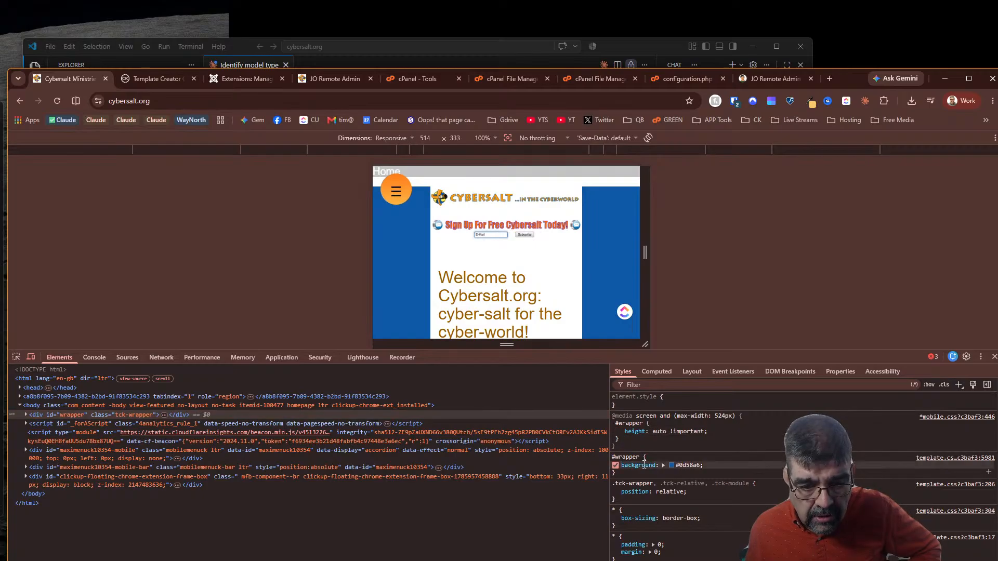
{"action": "scroll", "coordinate": [649, 479], "scroll_direction": "down", "scroll_amount": 3}
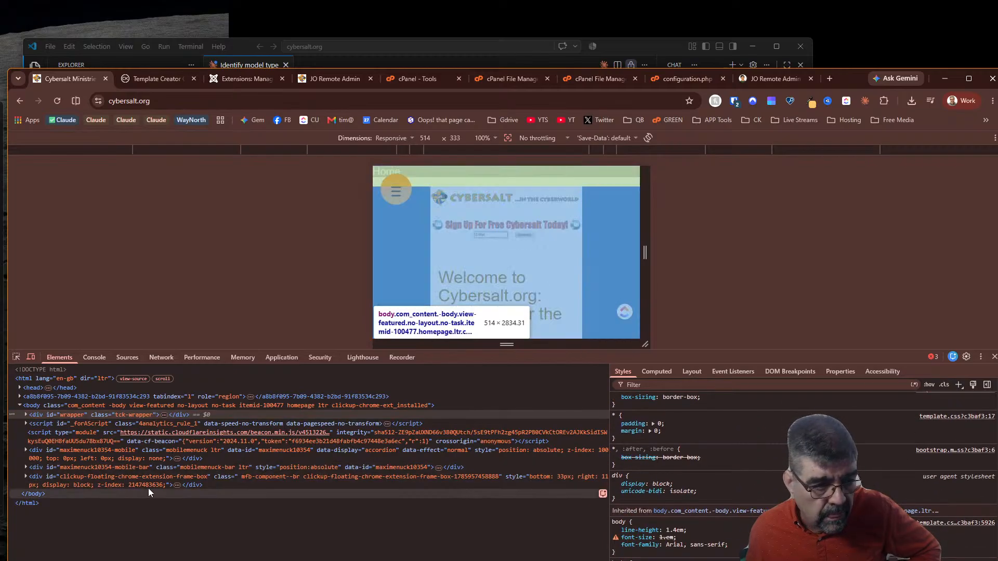
{"action": "left_click", "coordinate": [26, 415]}
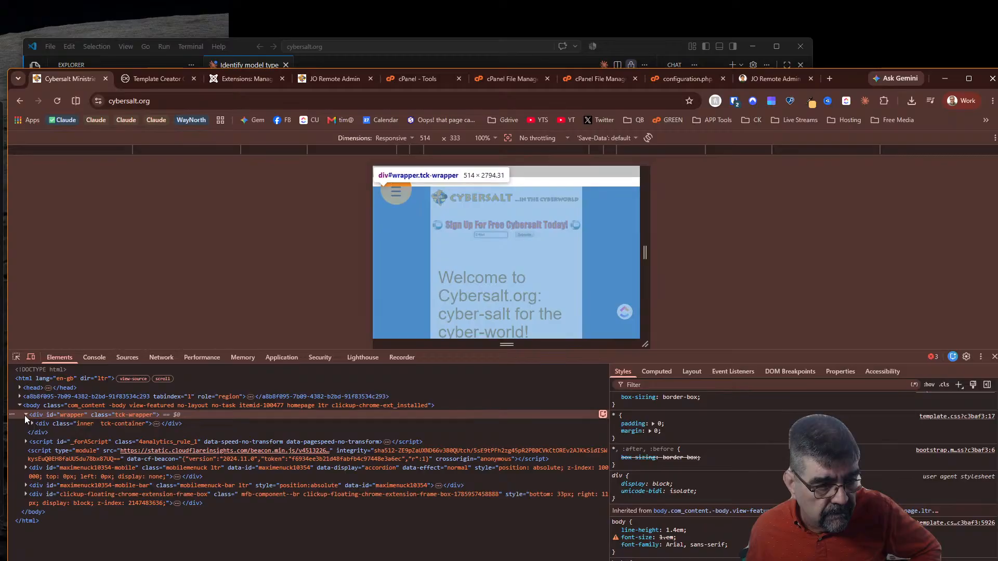
{"action": "left_click", "coordinate": [43, 423]}
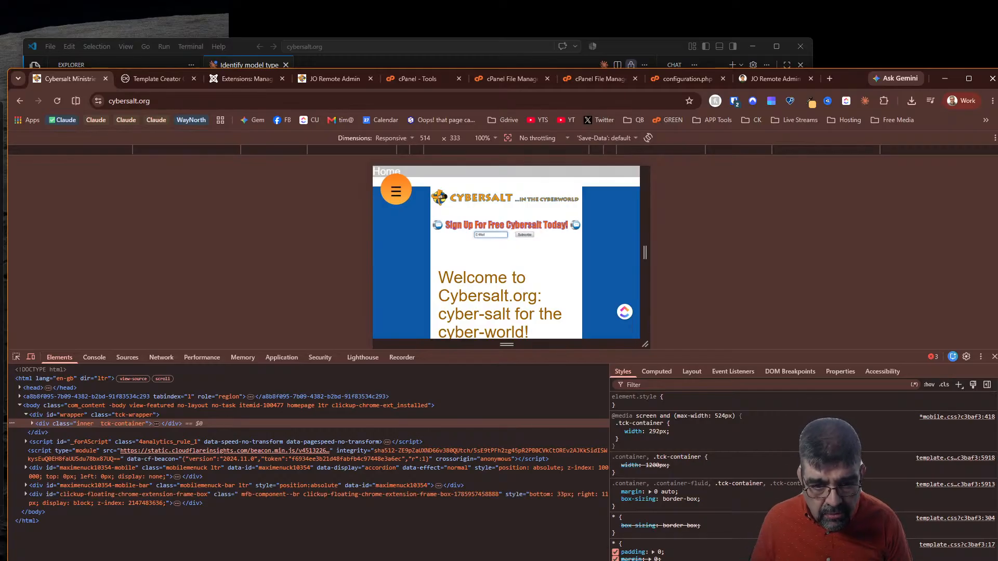
Toggle the container's width: 292px rule off and on repeatedly to compare the layout
{"action": "left_click", "coordinate": [622, 432]}
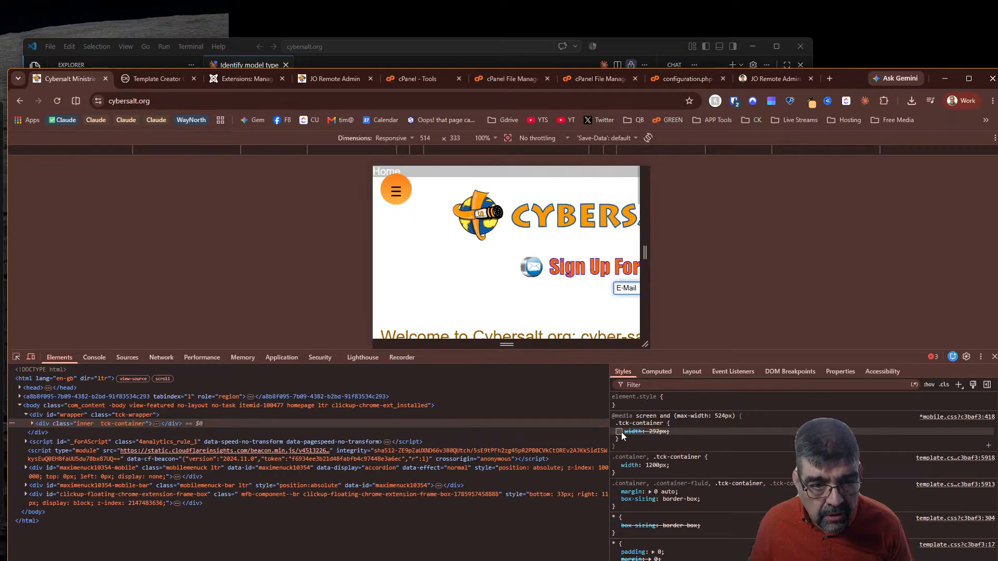
{"action": "left_click", "coordinate": [622, 432]}
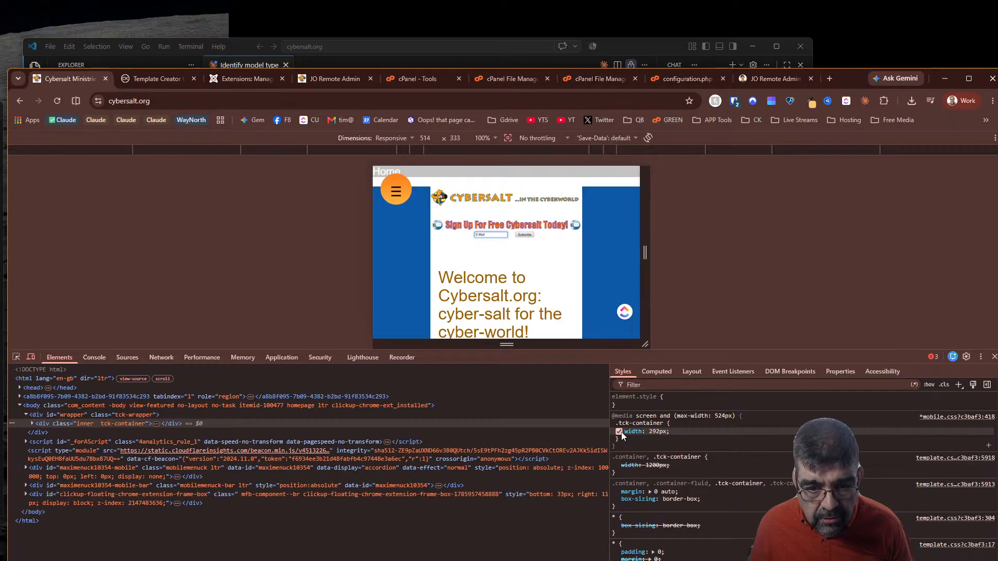
{"action": "left_click", "coordinate": [622, 432]}
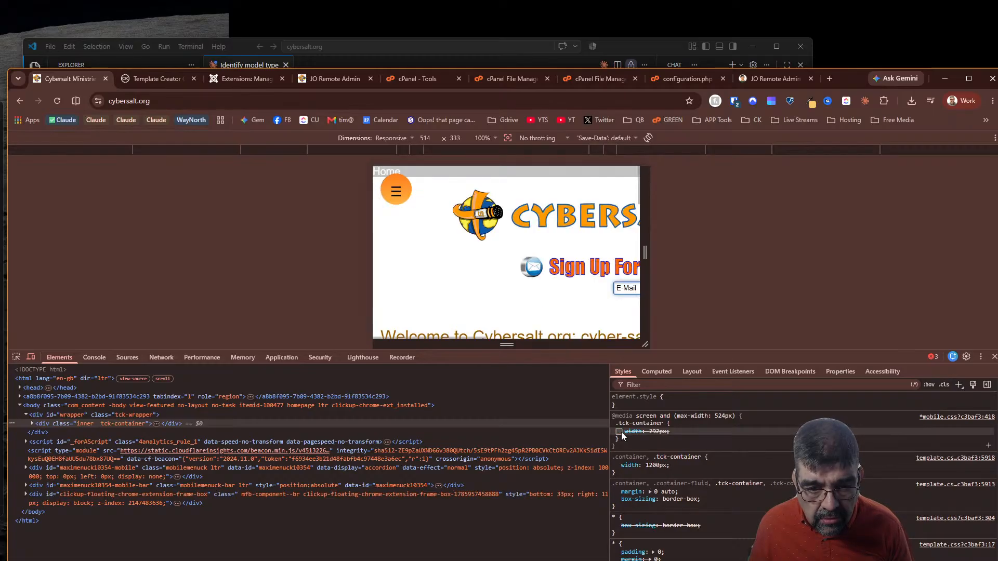
{"action": "left_click", "coordinate": [622, 432]}
{"action": "left_click", "coordinate": [622, 432]}
{"action": "left_click", "coordinate": [622, 432]}
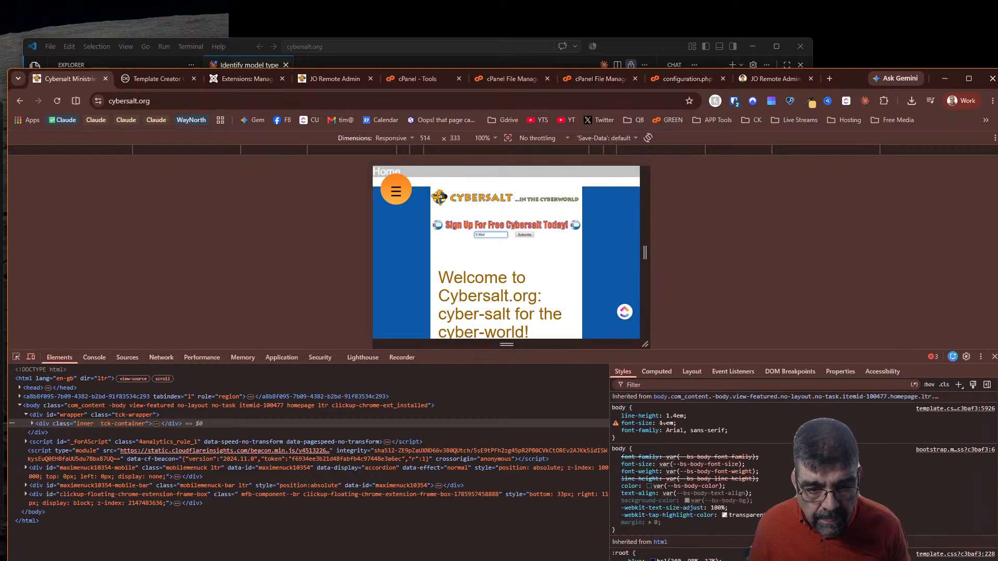
{"action": "scroll", "coordinate": [676, 458], "scroll_direction": "down", "scroll_amount": 5}
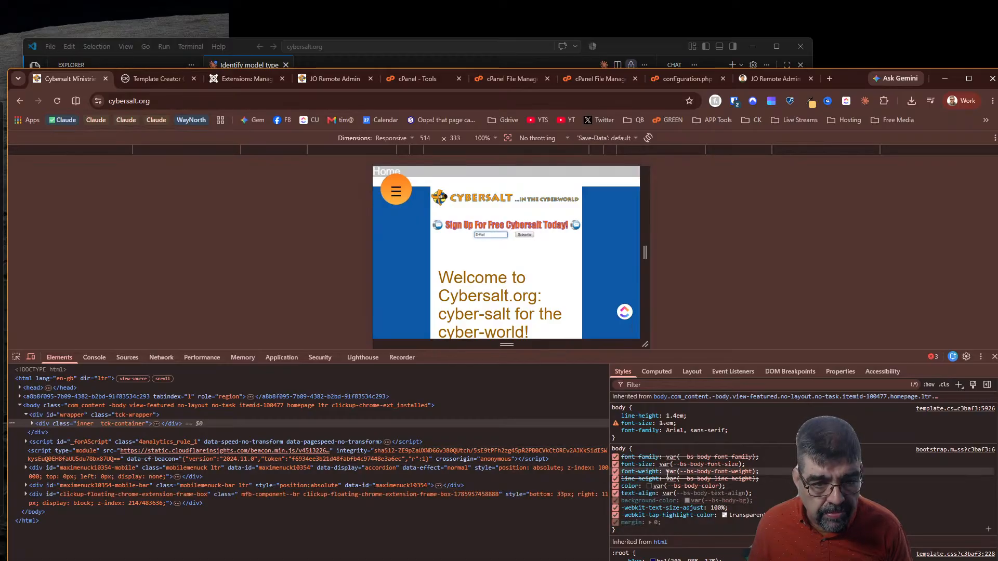
{"action": "scroll", "coordinate": [667, 450], "scroll_direction": "up", "scroll_amount": 5}
Raise the .tck-container width to 500px, then toggle it off and on to compare
{"action": "left_click", "coordinate": [657, 432]}
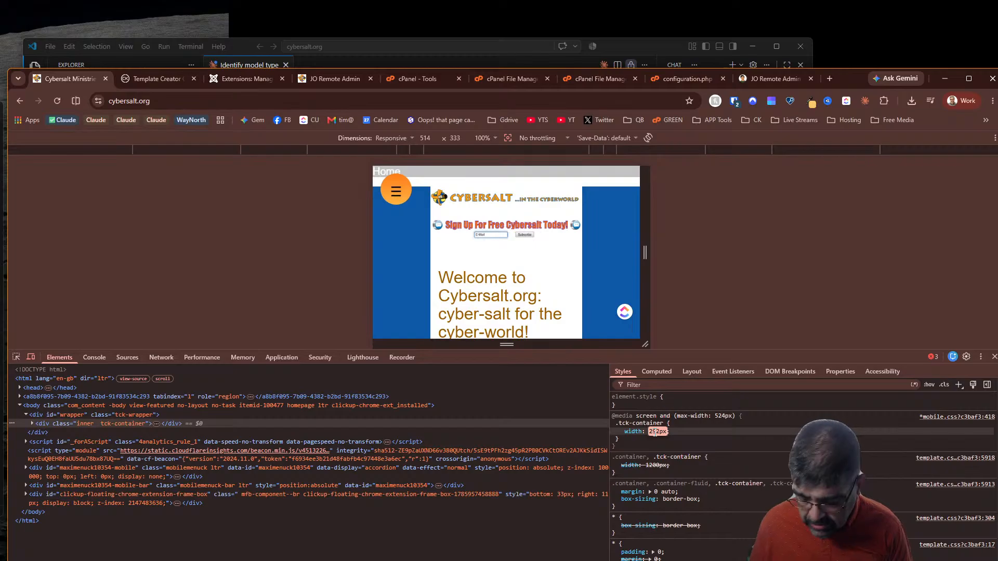
{"action": "key", "text": "Up"}
{"action": "key", "text": "Up"}
{"action": "key", "text": "Up"}
{"action": "key", "text": "Up"}
{"action": "key", "text": "Up"}
{"action": "key", "text": "Up"}
{"action": "key", "text": "Up"}
{"action": "key", "text": "Up"}
{"action": "key", "text": "Up"}
{"action": "key", "text": "Up"}
{"action": "key", "text": "Up"}
{"action": "key", "text": "Up"}
{"action": "key", "text": "Up"}
{"action": "key", "text": "Up"}
{"action": "key", "text": "Up"}
{"action": "key", "text": "Up"}
{"action": "key", "text": "Up"}
{"action": "key", "text": "Up"}
{"action": "key", "text": "Up"}
{"action": "key", "text": "Up"}
{"action": "key", "text": "Up"}
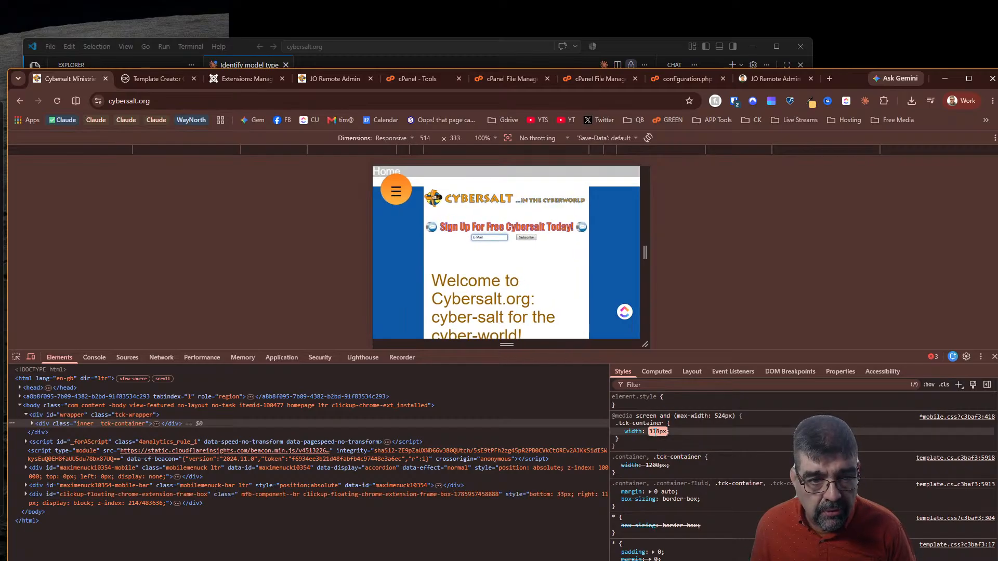
{"action": "key", "text": "Up"}
{"action": "key", "text": "Up"}
{"action": "key", "text": "Up"}
{"action": "key", "text": "Up"}
{"action": "key", "text": "Up"}
{"action": "key", "text": "Up"}
{"action": "key", "text": "Up"}
{"action": "key", "text": "Up"}
{"action": "key", "text": "Up"}
{"action": "key", "text": "Up"}
{"action": "key", "text": "Up"}
{"action": "key", "text": "Up"}
{"action": "key", "text": "Up"}
{"action": "key", "text": "Up"}
{"action": "key", "text": "Up"}
{"action": "key", "text": "Up"}
{"action": "key", "text": "Up"}
{"action": "key", "text": "Up"}
{"action": "key", "text": "Up"}
{"action": "key", "text": "Up"}
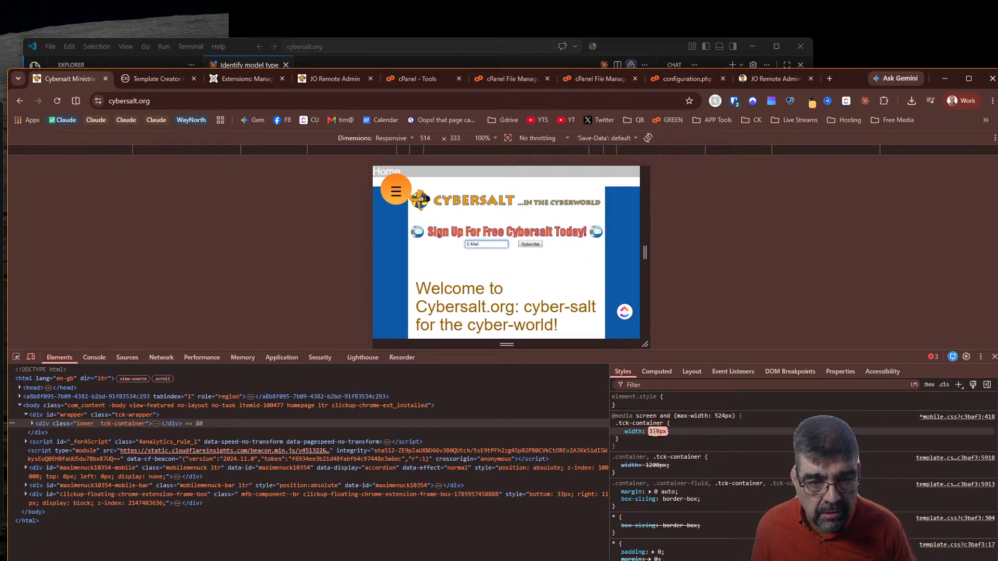
{"action": "key", "text": "Up"}
{"action": "key", "text": "Up"}
{"action": "key", "text": "Up"}
{"action": "key", "text": "Up"}
{"action": "key", "text": "Up"}
{"action": "key", "text": "Up"}
{"action": "key", "text": "Up"}
{"action": "key", "text": "Up"}
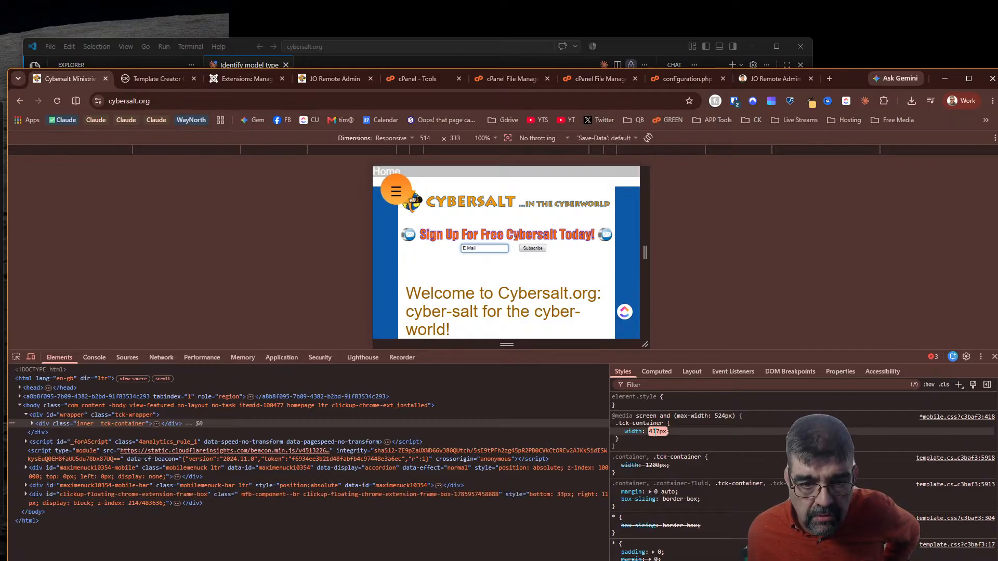
{"action": "key", "text": "Up"}
{"action": "key", "text": "Up"}
{"action": "key", "text": "Up"}
{"action": "key", "text": "Up"}
{"action": "key", "text": "Up"}
{"action": "key", "text": "Up"}
{"action": "key", "text": "Up"}
{"action": "key", "text": "Up"}
{"action": "key", "text": "Up"}
{"action": "key", "text": "Up"}
{"action": "key", "text": "Up"}
{"action": "key", "text": "Up"}
{"action": "key", "text": "Up"}
{"action": "key", "text": "Up"}
{"action": "key", "text": "Up"}
{"action": "key", "text": "Up"}
{"action": "key", "text": "Up"}
{"action": "key", "text": "Up"}
{"action": "key", "text": "Up"}
{"action": "key", "text": "Up"}
{"action": "key", "text": "Up"}
{"action": "key", "text": "Up"}
{"action": "key", "text": "Up"}
{"action": "key", "text": "Up"}
{"action": "key", "text": "Up"}
{"action": "key", "text": "Up"}
{"action": "key", "text": "Up"}
{"action": "key", "text": "Up"}
{"action": "key", "text": "Up"}
{"action": "key", "text": "Up"}
{"action": "key", "text": "Up"}
{"action": "key", "text": "Up"}
{"action": "key", "text": "Up"}
{"action": "key", "text": "Up"}
{"action": "key", "text": "Up"}
{"action": "key", "text": "Up"}
{"action": "key", "text": "Up"}
{"action": "key", "text": "Up"}
{"action": "key", "text": "Up"}
{"action": "key", "text": "Up"}
{"action": "key", "text": "Up"}
{"action": "key", "text": "Up"}
{"action": "key", "text": "Up"}
{"action": "key", "text": "Up"}
{"action": "key", "text": "Up"}
{"action": "key", "text": "Up"}
{"action": "key", "text": "Up"}
{"action": "key", "text": "Up"}
{"action": "key", "text": "Up"}
{"action": "key", "text": "Up"}
{"action": "key", "text": "Up"}
{"action": "key", "text": "Up"}
{"action": "key", "text": "Up"}
{"action": "key", "text": "Up"}
{"action": "key", "text": "Up"}
{"action": "key", "text": "Up"}
{"action": "key", "text": "Up"}
{"action": "key", "text": "Up"}
{"action": "key", "text": "Up"}
{"action": "key", "text": "Up"}
{"action": "key", "text": "Up"}
{"action": "key", "text": "Up"}
{"action": "key", "text": "Up"}
{"action": "key", "text": "Up"}
{"action": "key", "text": "Up"}
{"action": "key", "text": "Down"}
{"action": "key", "text": "Down"}
{"action": "key", "text": "Down"}
{"action": "key", "text": "Down"}
{"action": "key", "text": "Down"}
{"action": "key", "text": "Down"}
{"action": "key", "text": "Down"}
{"action": "key", "text": "Down"}
{"action": "key", "text": "Down"}
{"action": "key", "text": "Down"}
{"action": "key", "text": "Down"}
{"action": "key", "text": "Down"}
{"action": "key", "text": "Down"}
{"action": "key", "text": "Down"}
{"action": "key", "text": "Down"}
{"action": "key", "text": "Down"}
{"action": "key", "text": "Down"}
{"action": "key", "text": "Down"}
{"action": "key", "text": "Down"}
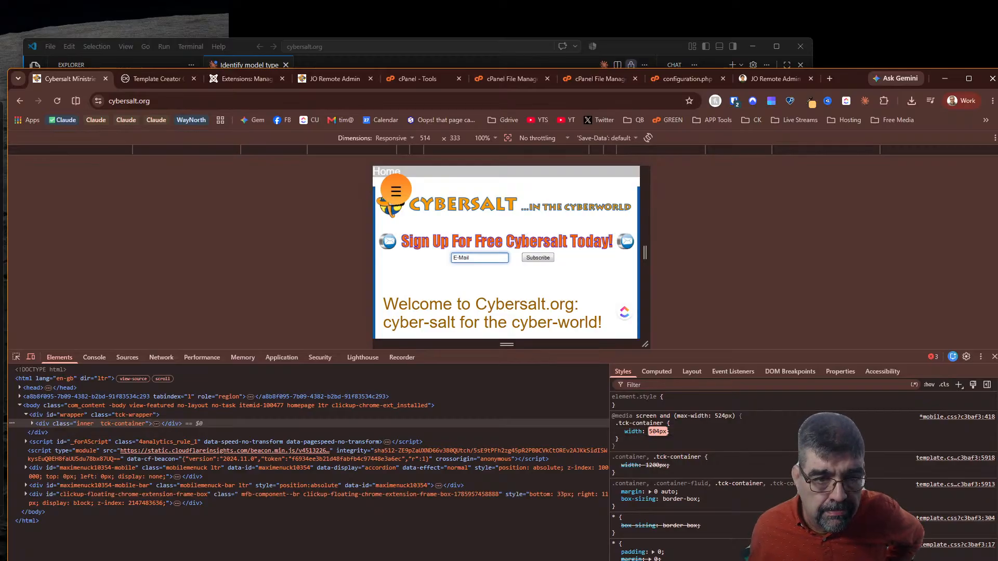
{"action": "scroll", "coordinate": [544, 282], "scroll_direction": "down", "scroll_amount": 10}
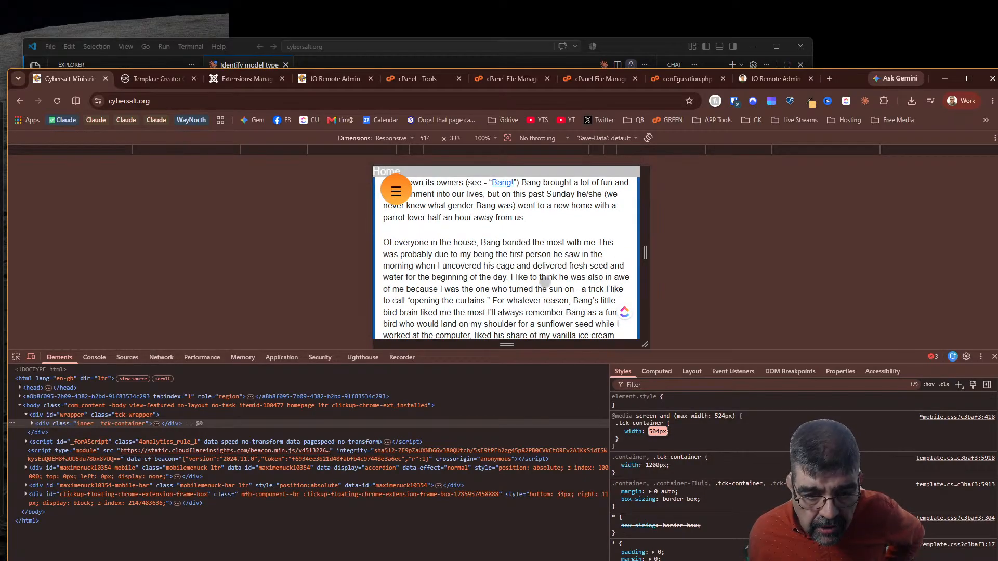
{"action": "key", "text": "Down"}
{"action": "key", "text": "Down"}
{"action": "key", "text": "Down"}
{"action": "key", "text": "Down"}
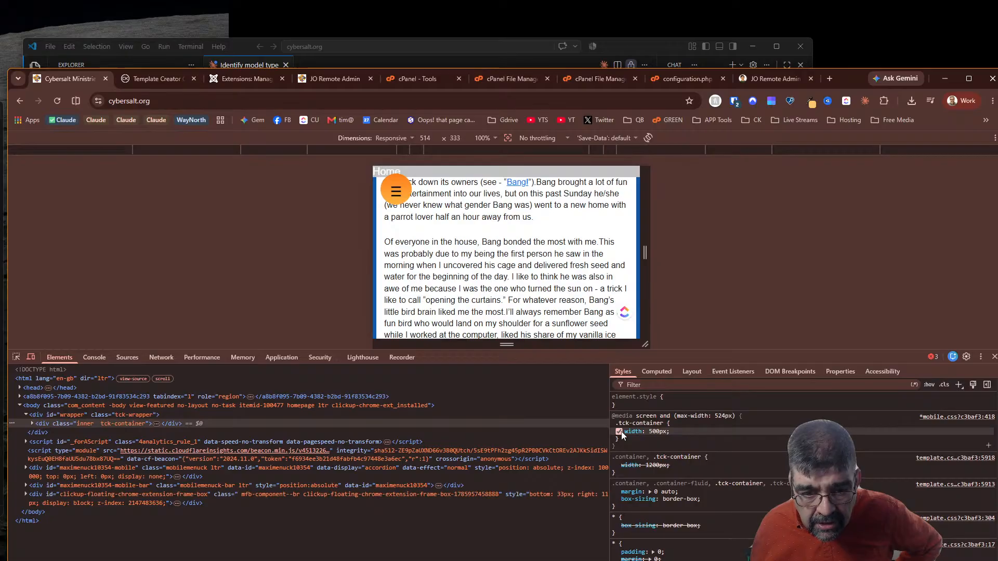
{"action": "left_click", "coordinate": [619, 432]}
{"action": "left_click", "coordinate": [619, 431]}
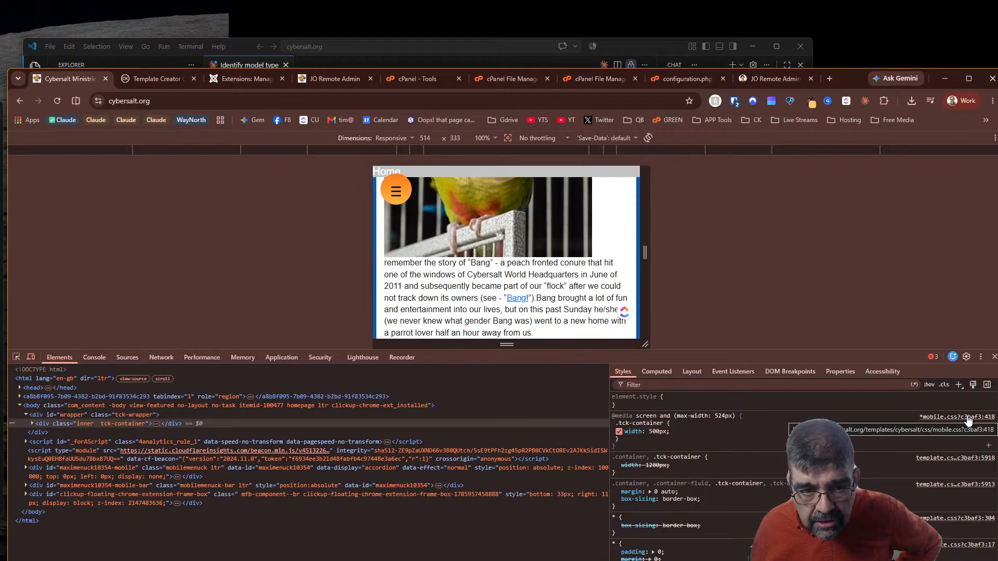
{"action": "left_click", "coordinate": [159, 77]}
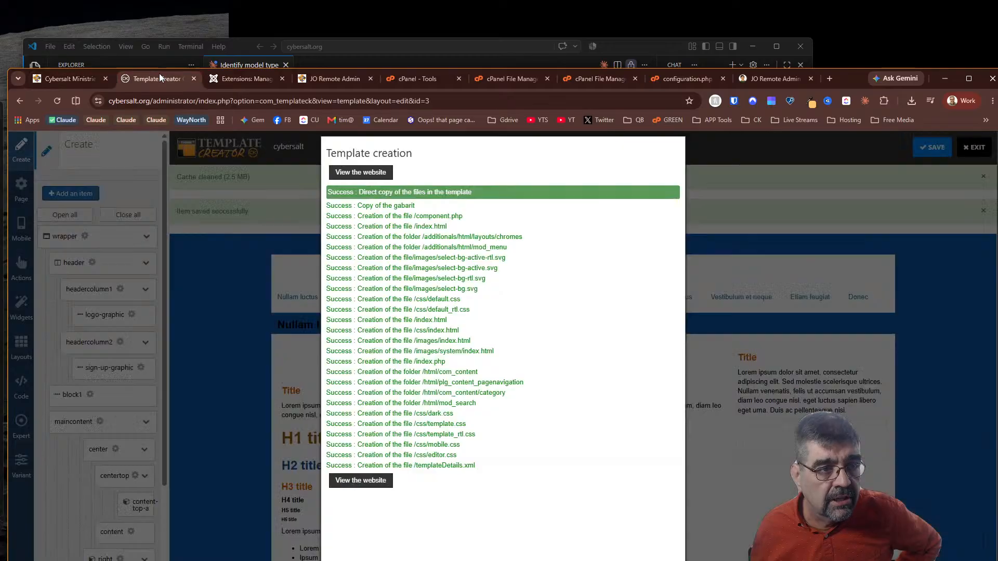
{"action": "left_click", "coordinate": [212, 243]}
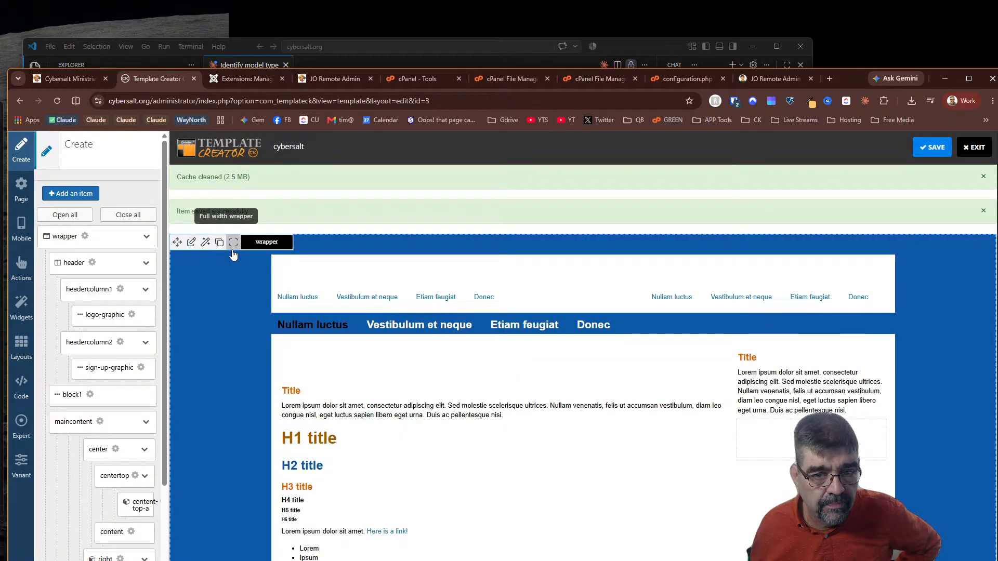
{"action": "left_click", "coordinate": [25, 236]}
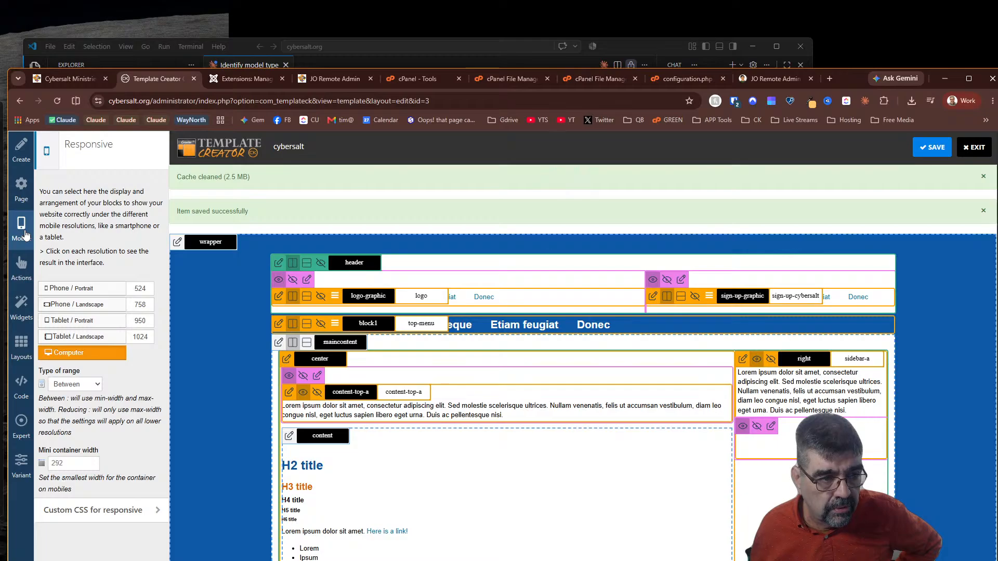
{"action": "left_click", "coordinate": [83, 289]}
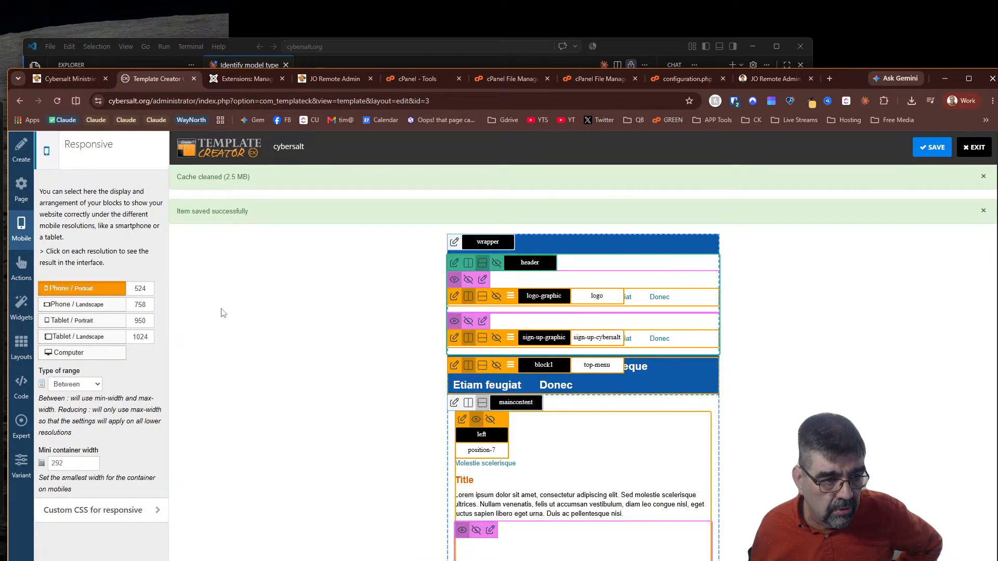
{"action": "left_click", "coordinate": [137, 512]}
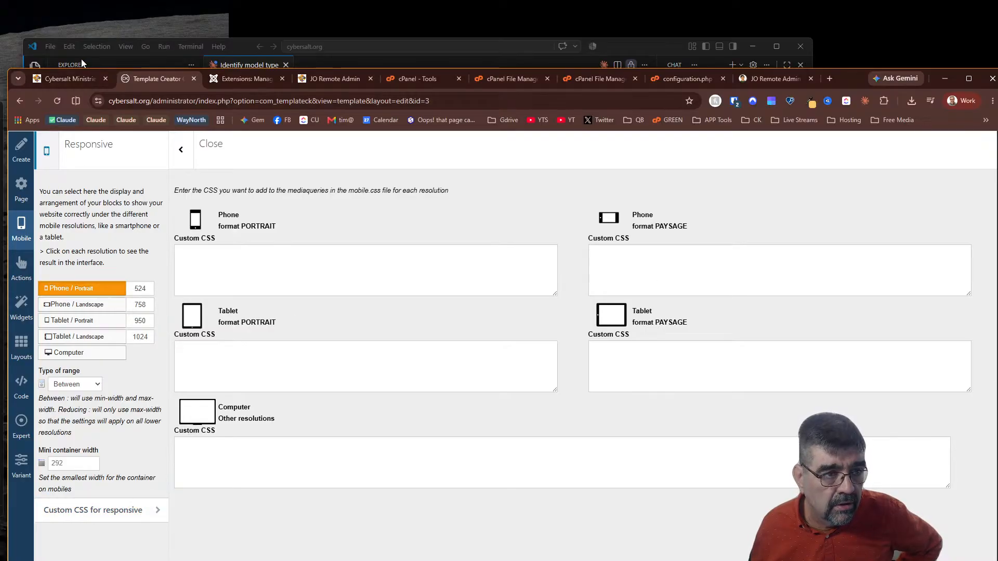
{"action": "left_click", "coordinate": [72, 79]}
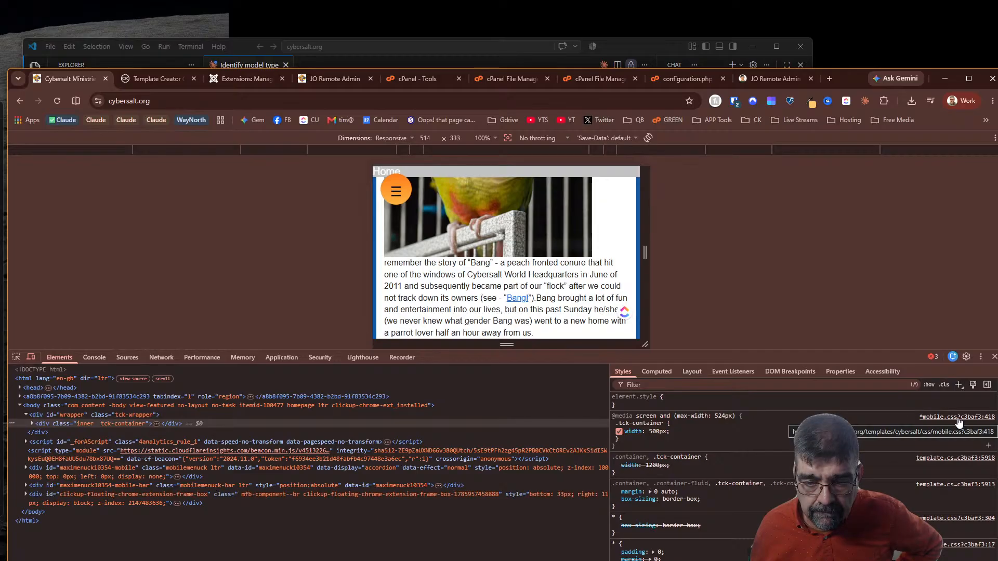
{"action": "left_click", "coordinate": [156, 79]}
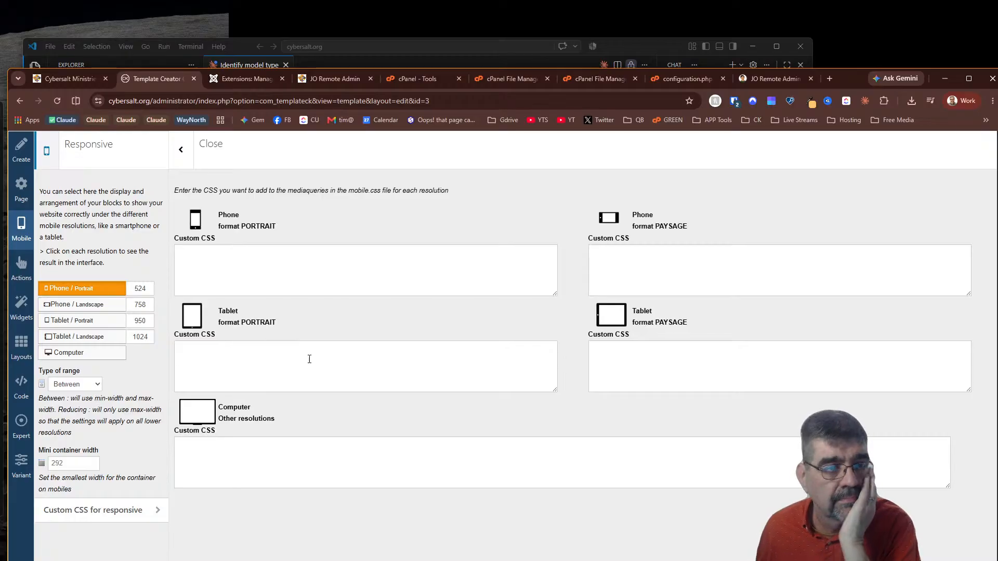
Duplicate the Cybersalt Ministries tab and scroll to the top of its desktop homepage
{"action": "left_click", "coordinate": [360, 81]}
{"action": "left_click", "coordinate": [236, 85]}
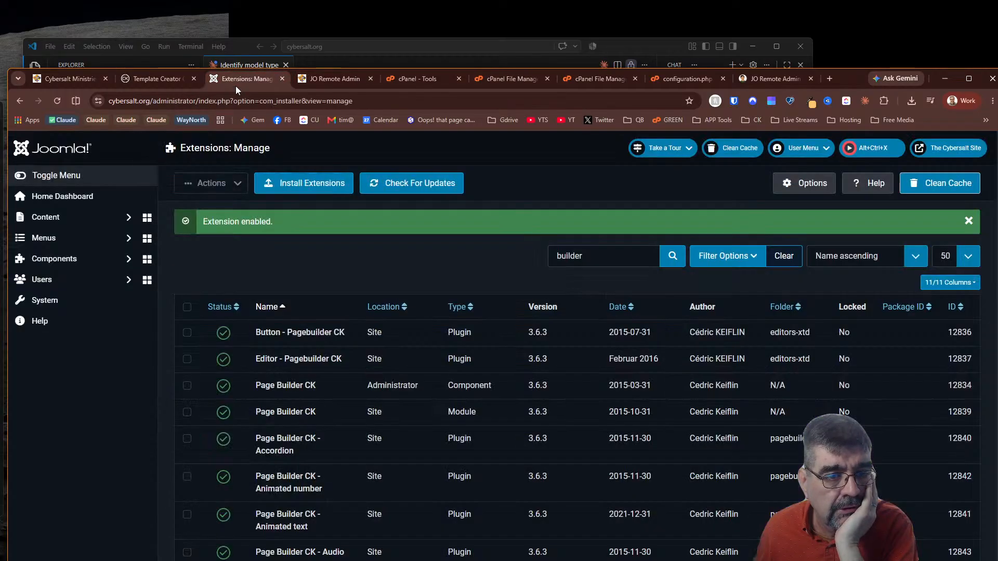
{"action": "left_click", "coordinate": [72, 79]}
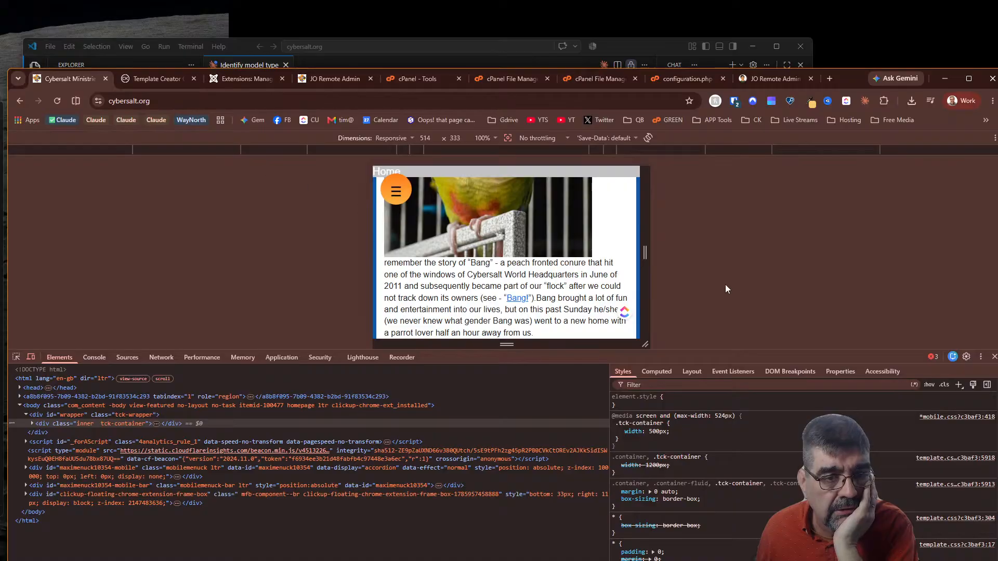
{"action": "right_click", "coordinate": [57, 80]}
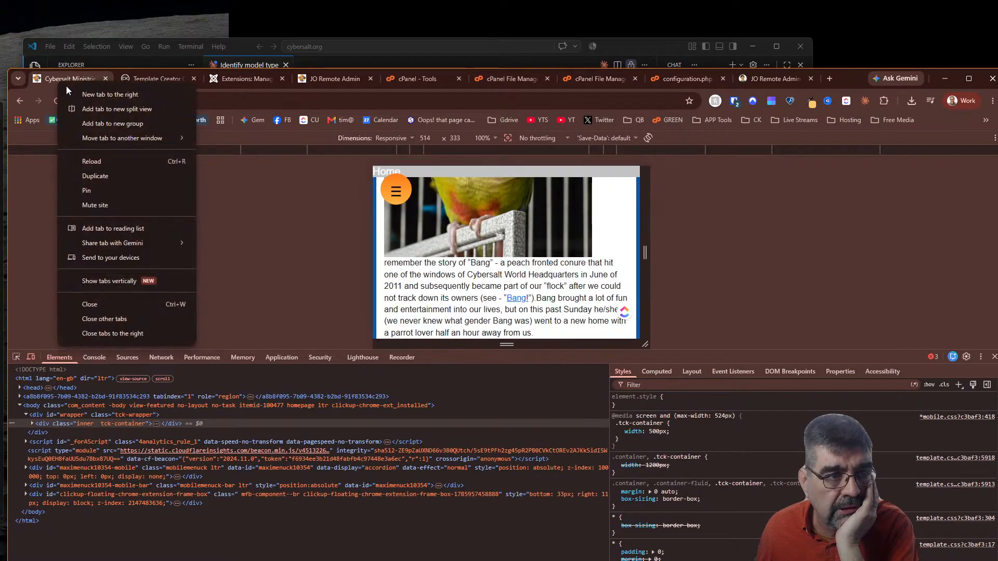
{"action": "left_click", "coordinate": [111, 172]}
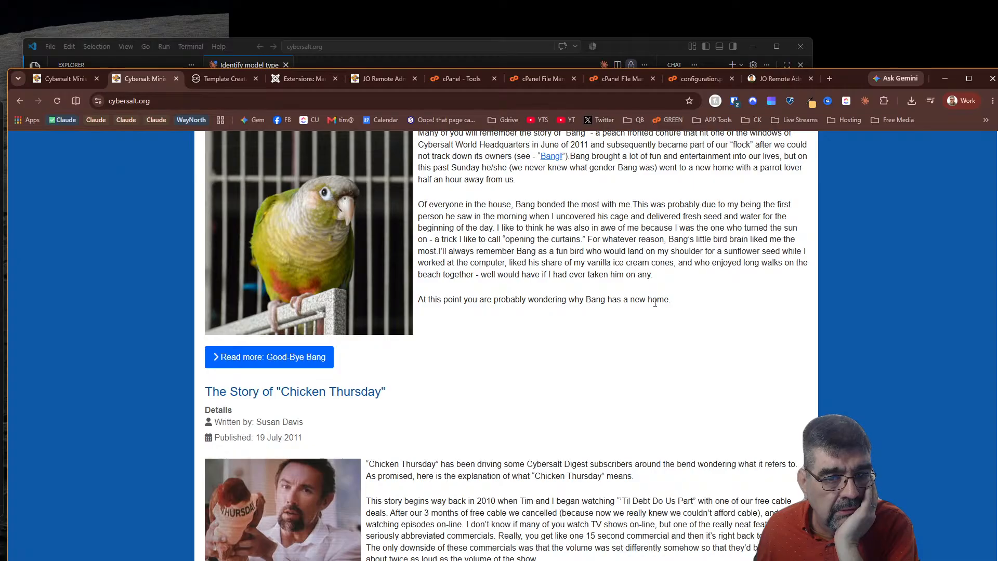
{"action": "scroll", "coordinate": [658, 309], "scroll_direction": "up", "scroll_amount": 4}
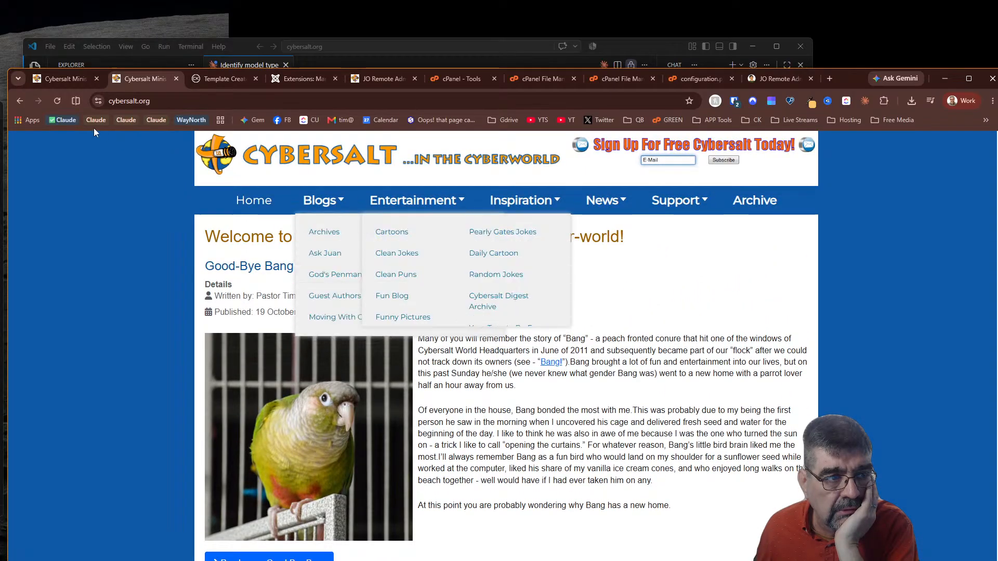
Reload the mobile preview, make it taller, and expand div#wrapper down to the 292px tck-container
{"action": "left_click", "coordinate": [61, 79]}
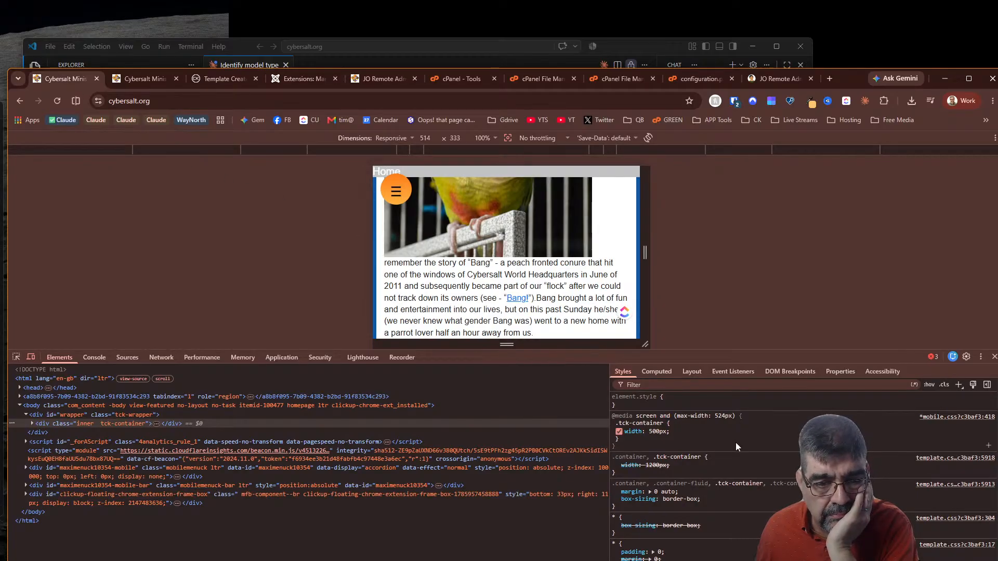
{"action": "left_click", "coordinate": [55, 102]}
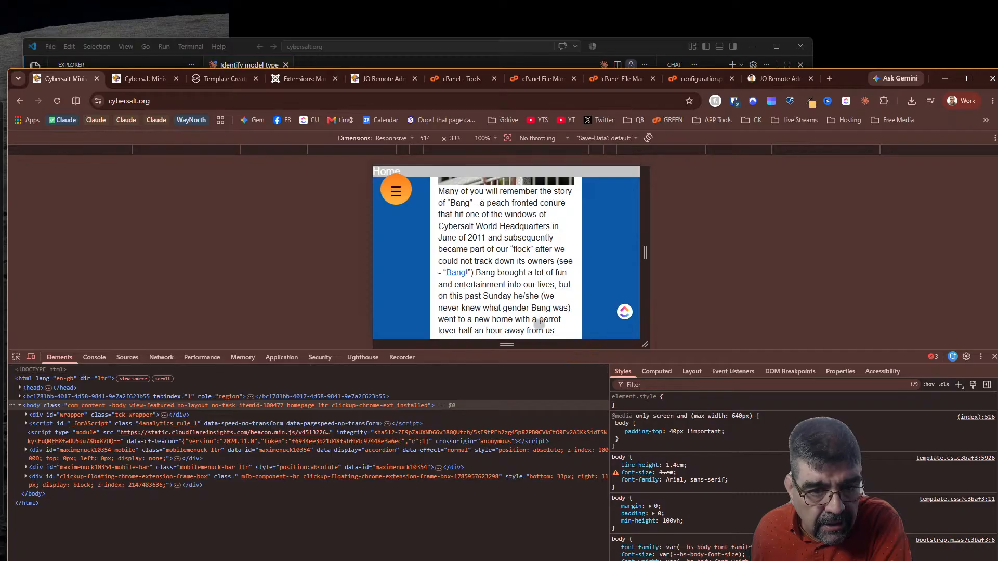
{"action": "left_click_drag", "start_coordinate": [562, 344], "coordinate": [561, 411]}
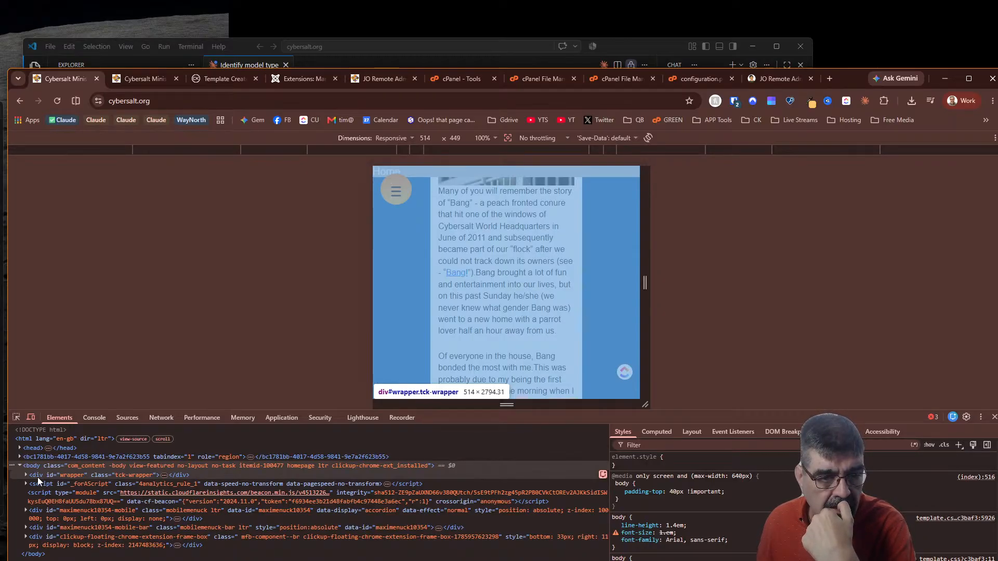
{"action": "left_click", "coordinate": [26, 475]}
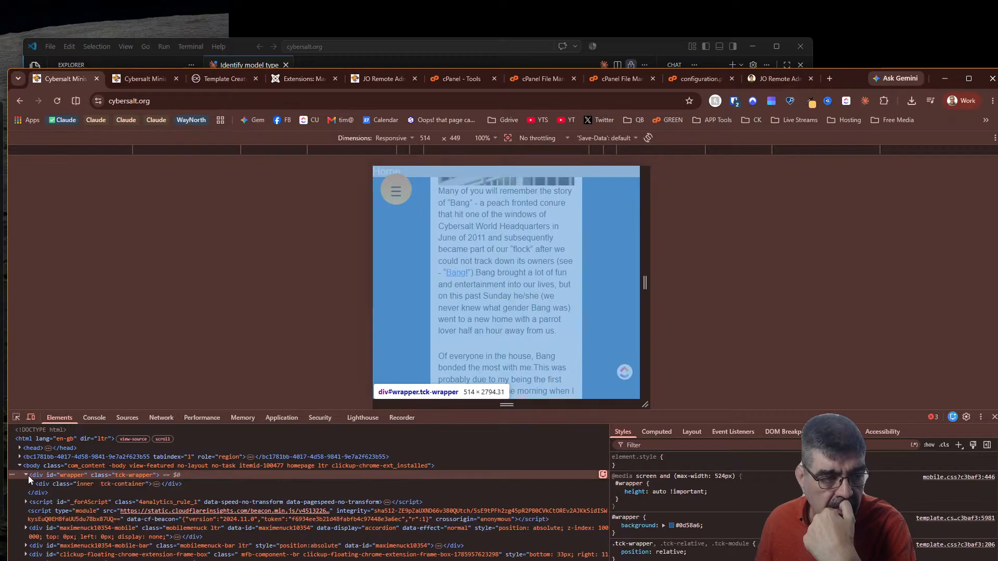
{"action": "left_click", "coordinate": [43, 485]}
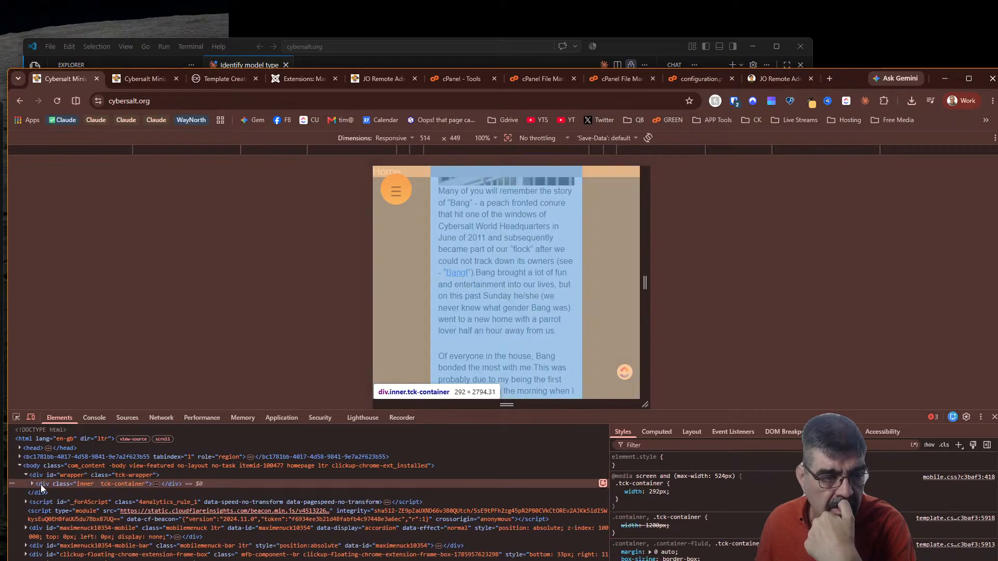
{"action": "left_click", "coordinate": [32, 484]}
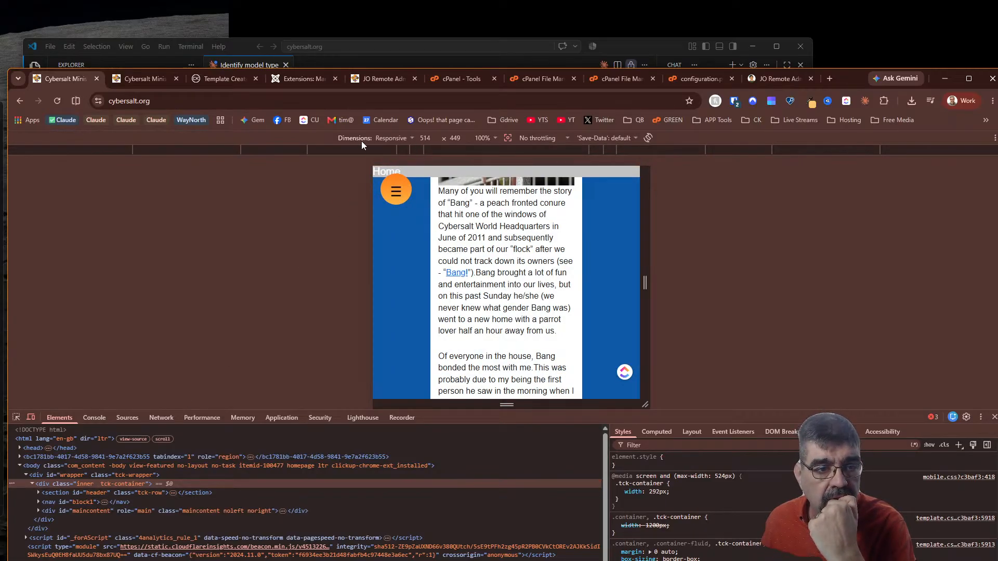
Emulate an iPhone 14 Pro Max (430×932) at 100% zoom in the device toolbar
{"action": "left_click", "coordinate": [413, 138]}
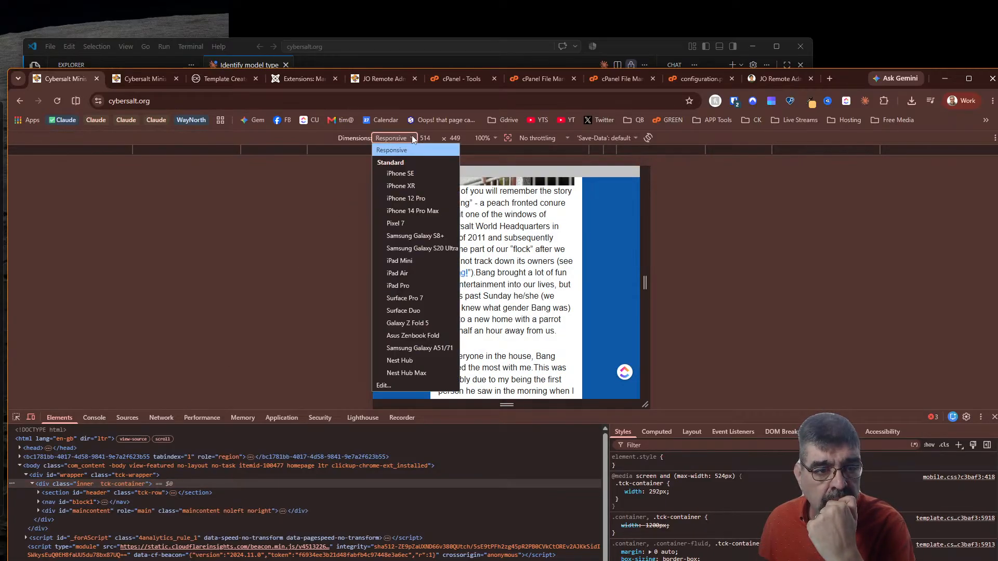
{"action": "left_click", "coordinate": [406, 199]}
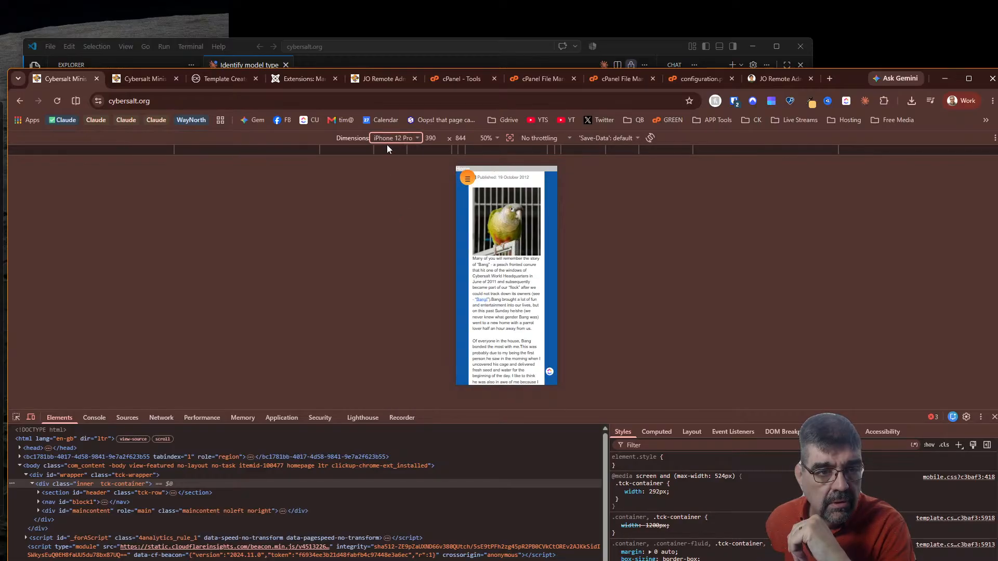
{"action": "left_click", "coordinate": [387, 138]}
{"action": "left_click", "coordinate": [384, 210]}
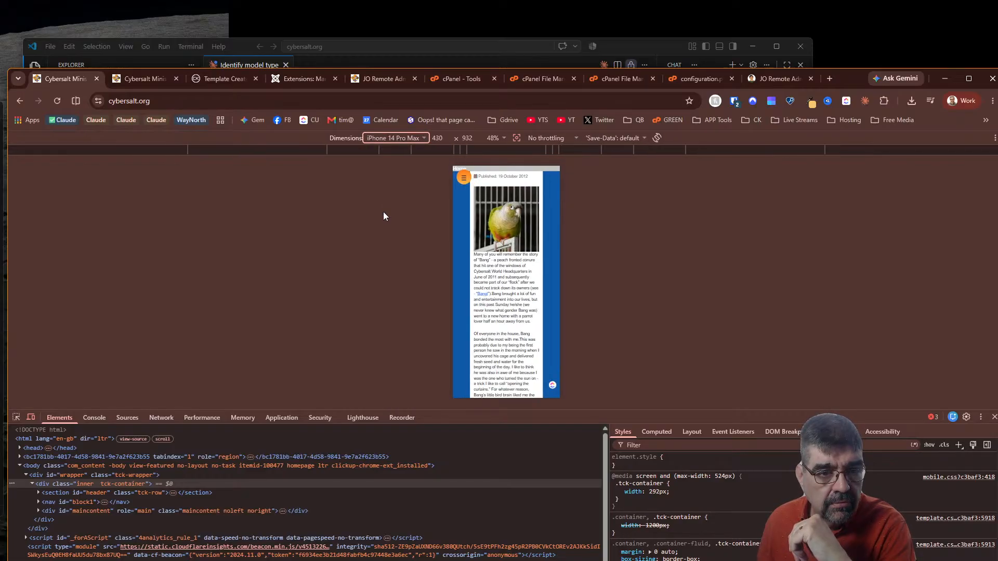
{"action": "left_click", "coordinate": [493, 138]}
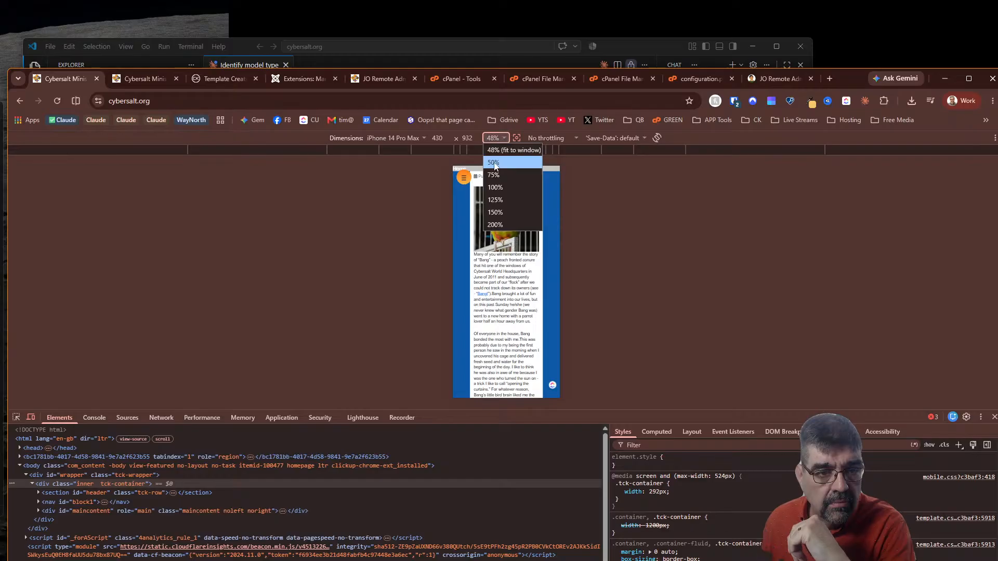
{"action": "left_click", "coordinate": [496, 187]}
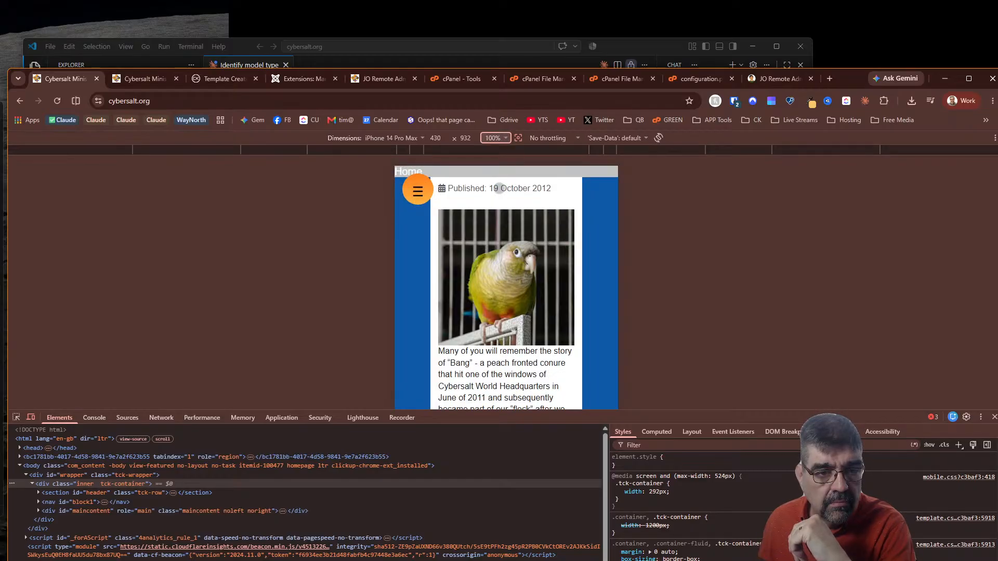
{"action": "scroll", "coordinate": [558, 308], "scroll_direction": "up", "scroll_amount": 4}
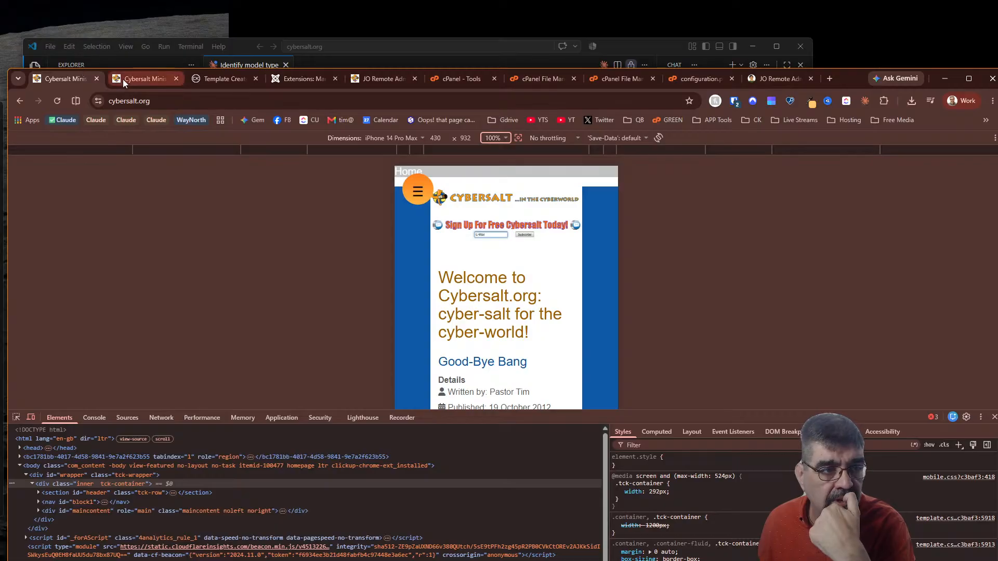
{"action": "mouse_move", "coordinate": [124, 81]}
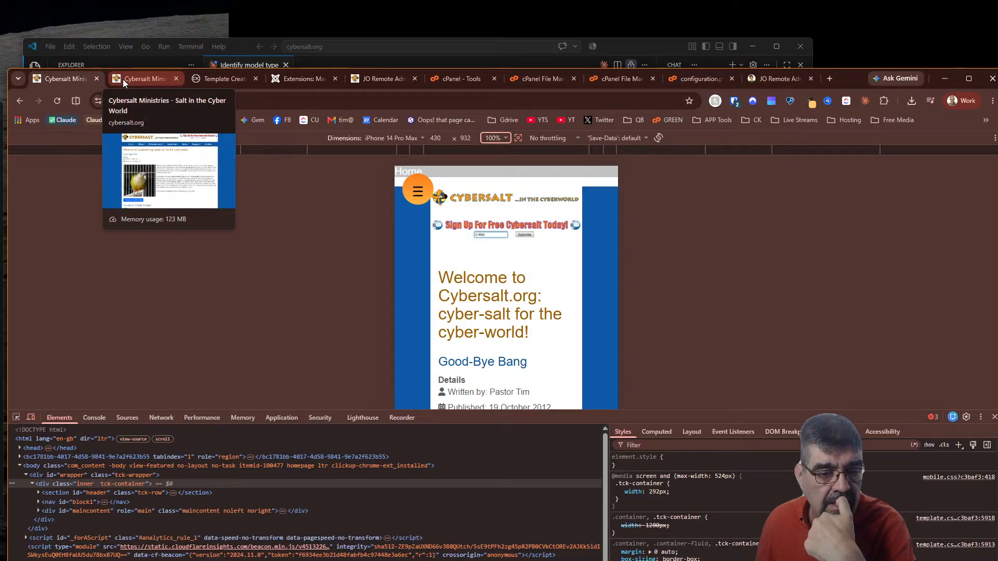
Change Template Creator CK's Mini container width from 292 to 500 and save the template
{"action": "left_click", "coordinate": [200, 79]}
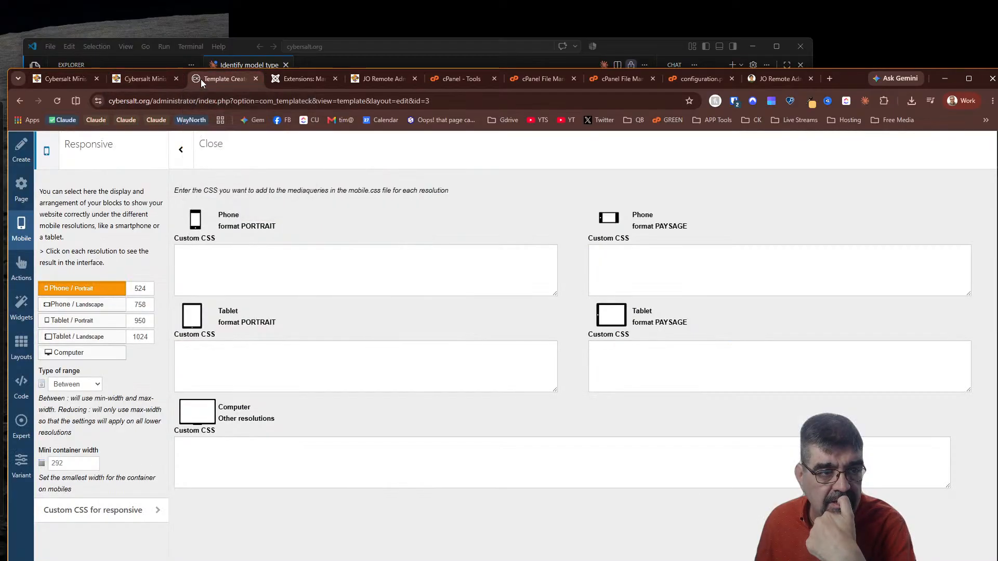
{"action": "left_click", "coordinate": [73, 464]}
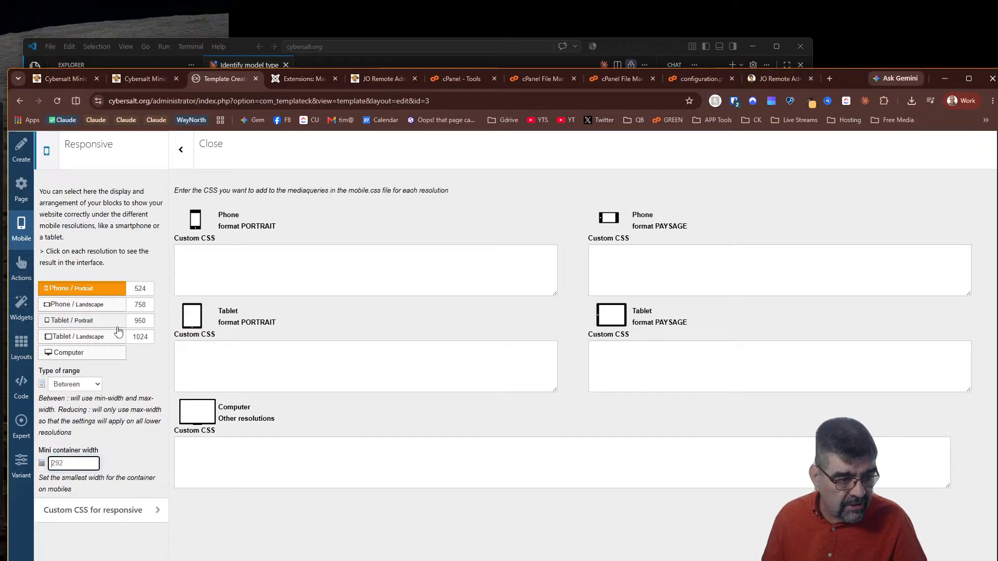
{"action": "left_click", "coordinate": [150, 511]}
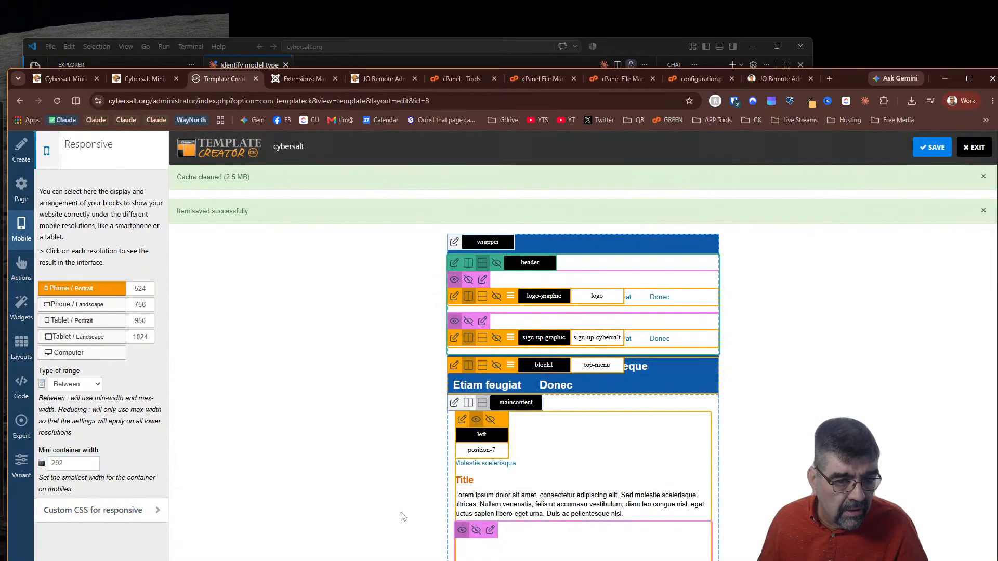
{"action": "scroll", "coordinate": [568, 483], "scroll_direction": "down", "scroll_amount": 5}
{"action": "scroll", "coordinate": [196, 463], "scroll_direction": "up", "scroll_amount": 2}
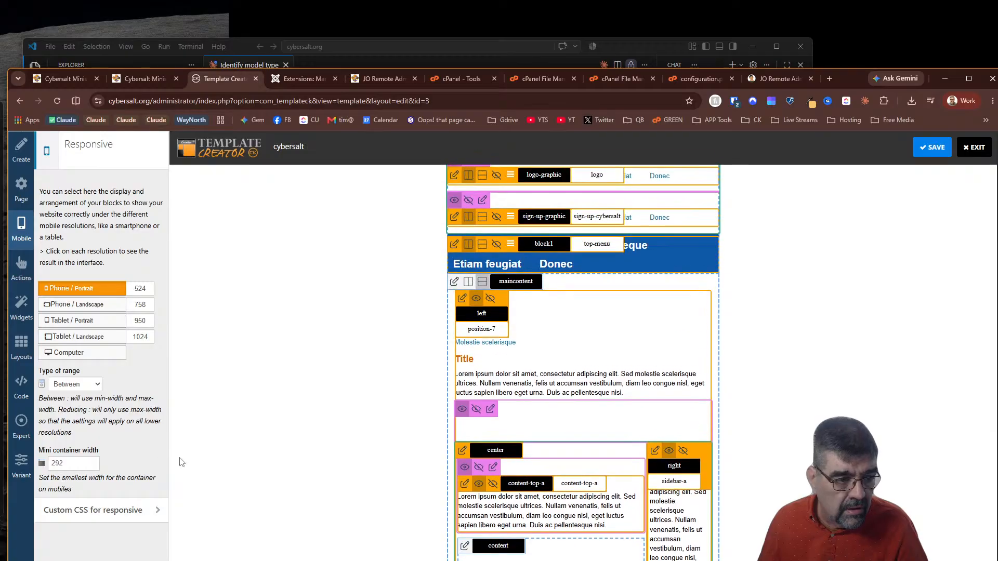
{"action": "left_click", "coordinate": [61, 463]}
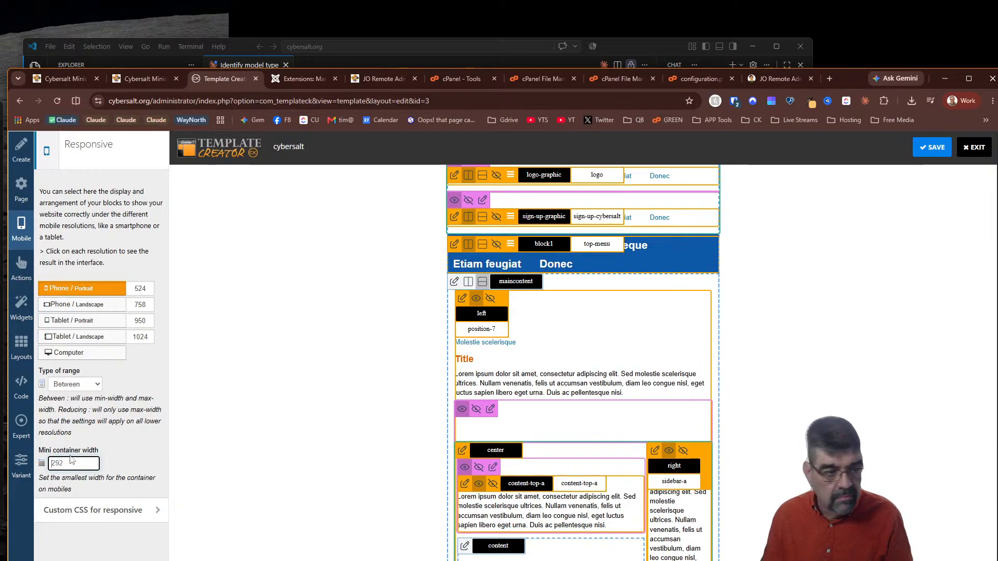
{"action": "type", "text": "500"}
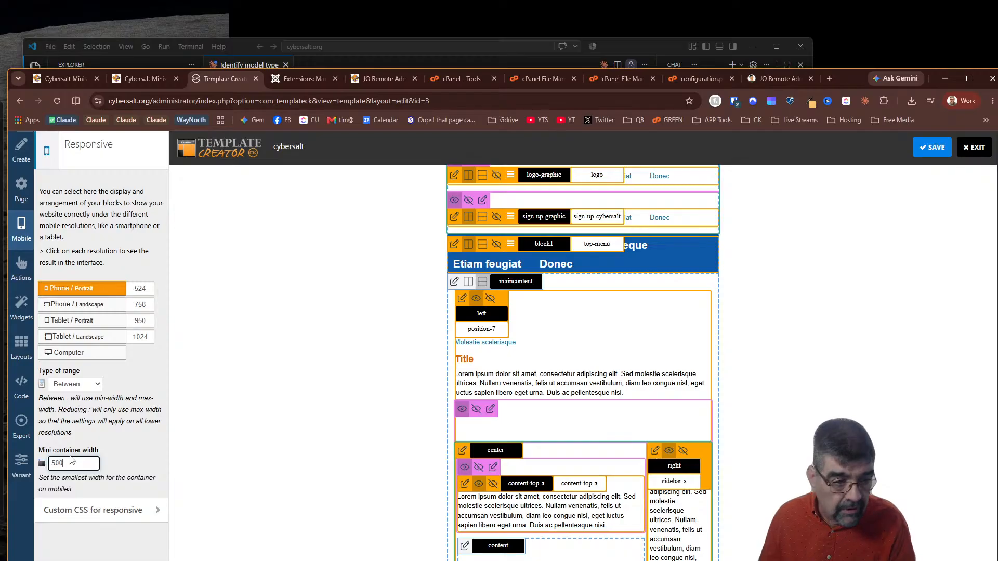
{"action": "left_click", "coordinate": [931, 147]}
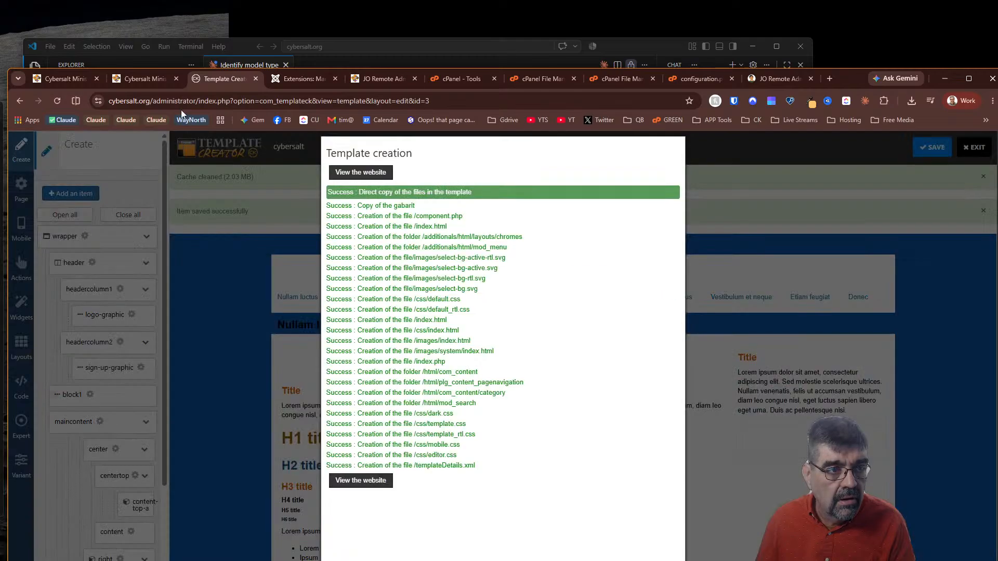
{"action": "left_click", "coordinate": [62, 78]}
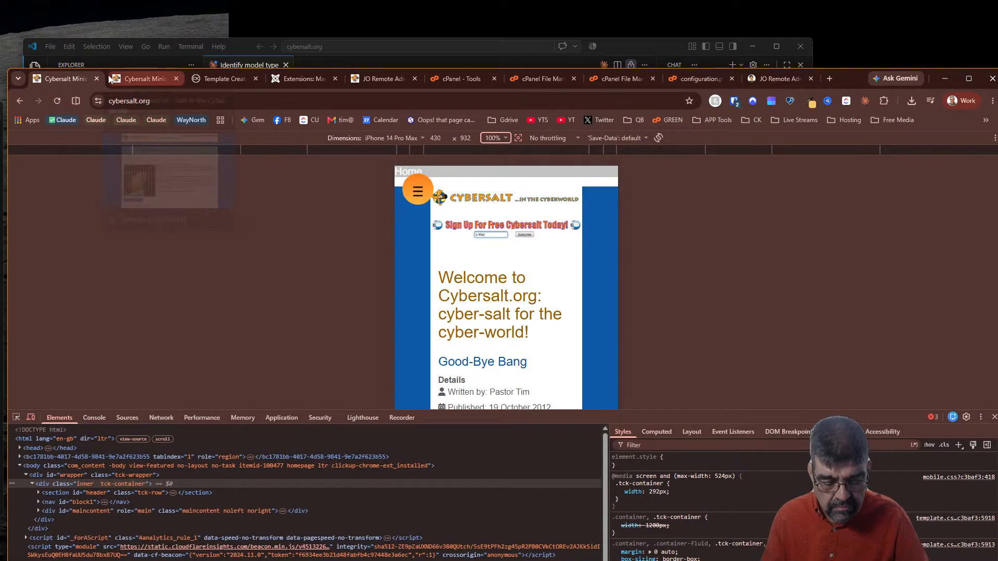
Reload the phone preview and inspect the tck-container's new 500px mobile.css width
{"action": "key", "text": "ctrl+r"}
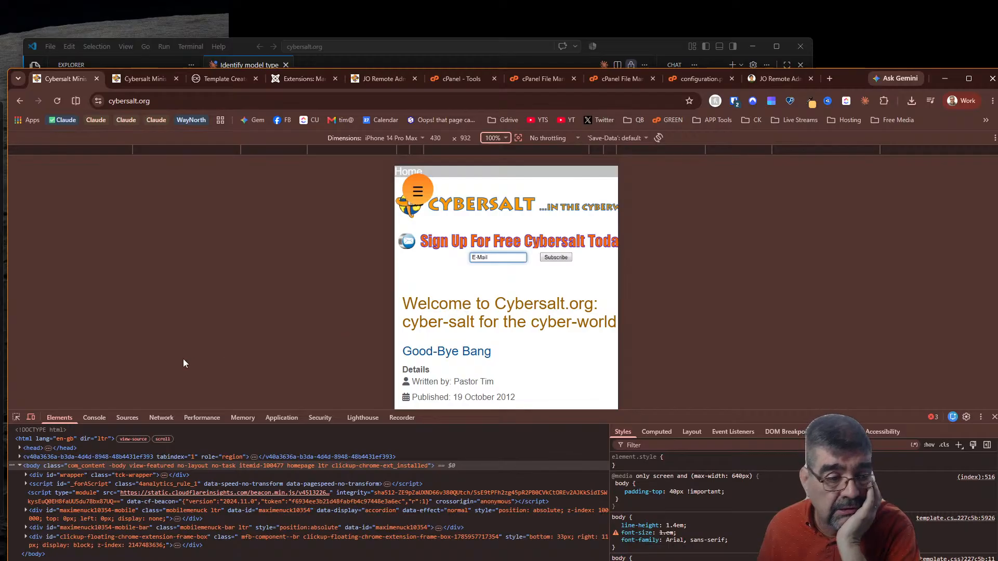
{"action": "left_click", "coordinate": [27, 475]}
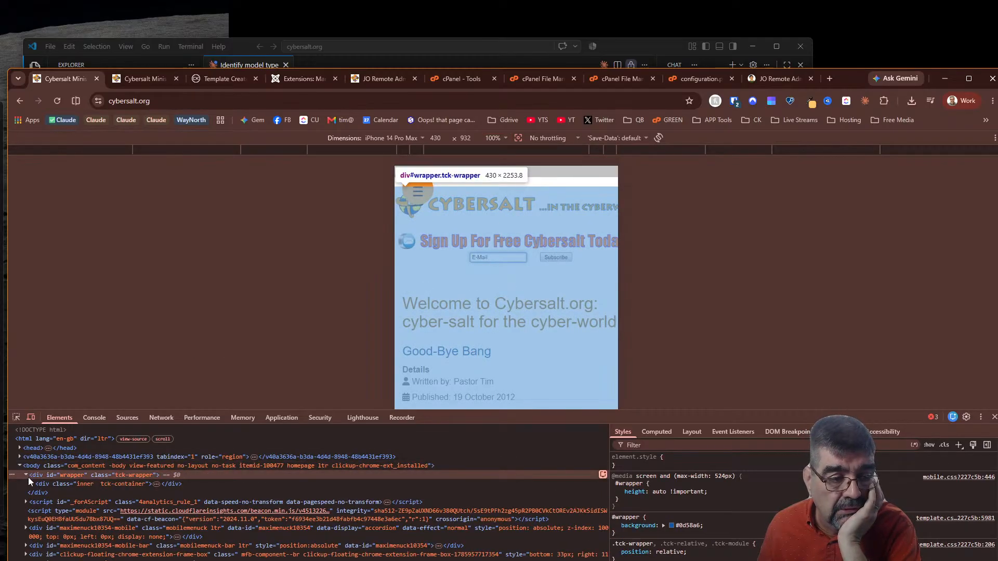
{"action": "left_click", "coordinate": [37, 484]}
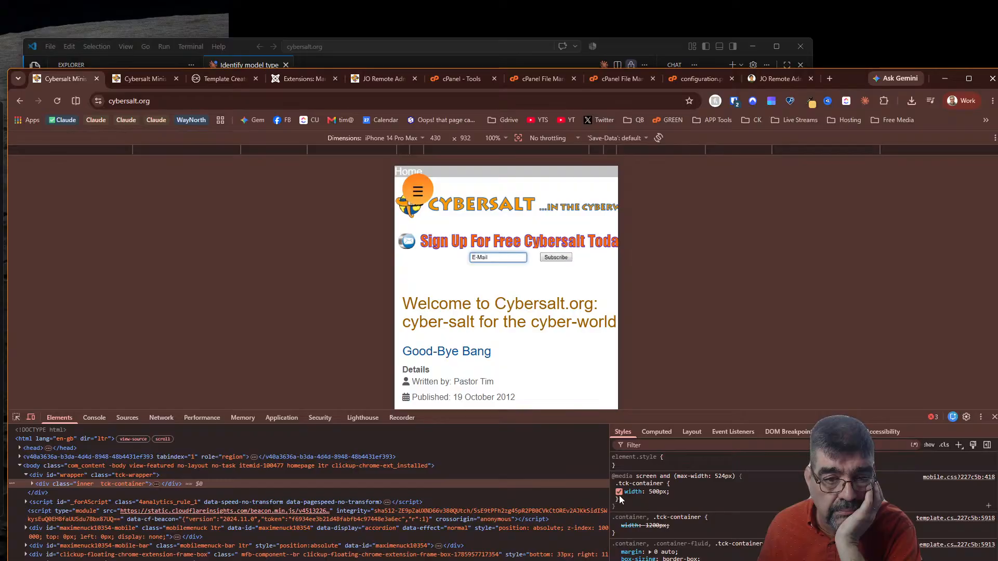
{"action": "scroll", "coordinate": [563, 348], "scroll_direction": "down", "scroll_amount": 8}
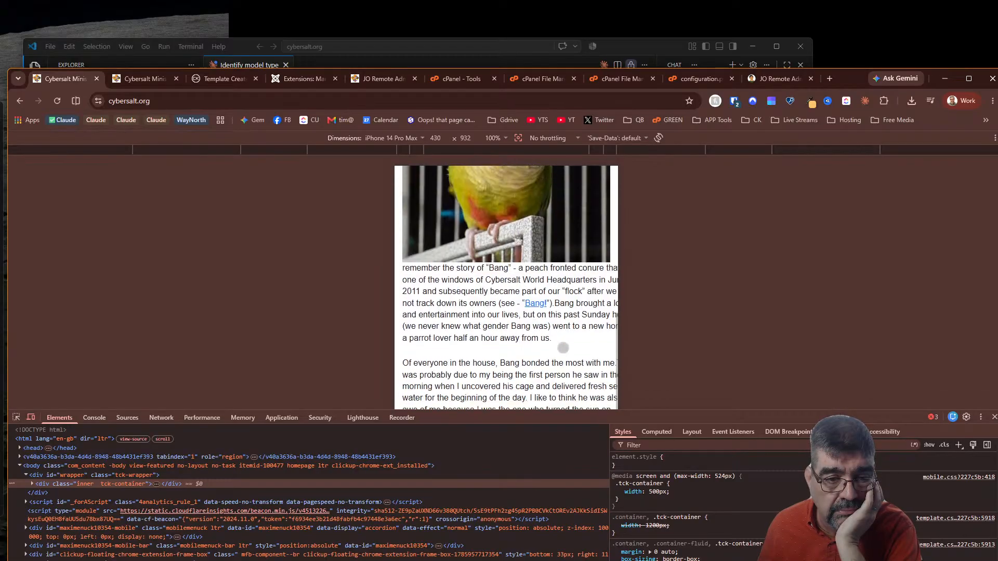
{"action": "scroll", "coordinate": [563, 348], "scroll_direction": "down", "scroll_amount": 6}
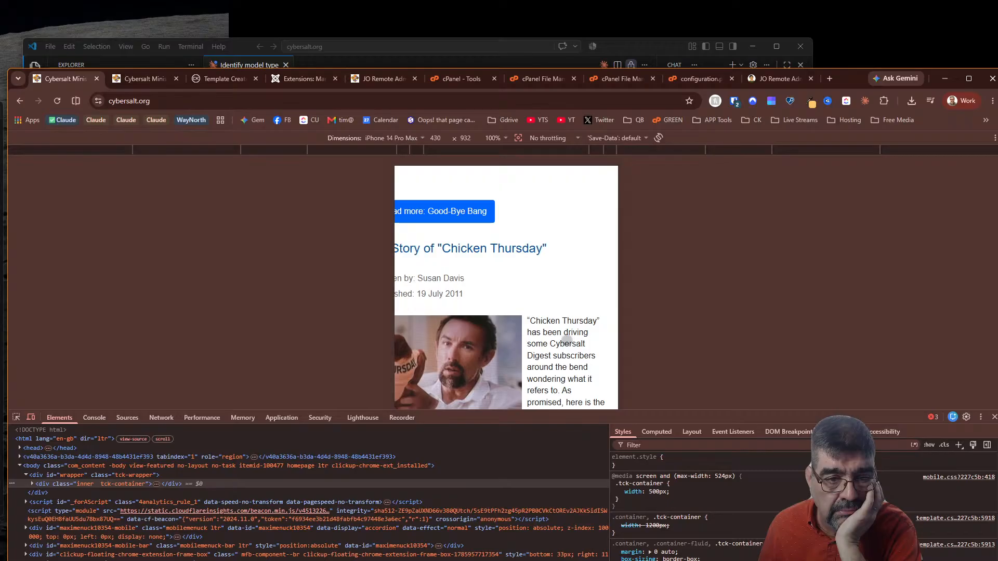
{"action": "scroll", "coordinate": [532, 317], "scroll_direction": "up", "scroll_amount": 14}
{"action": "left_click_drag", "start_coordinate": [484, 206], "coordinate": [532, 208]}
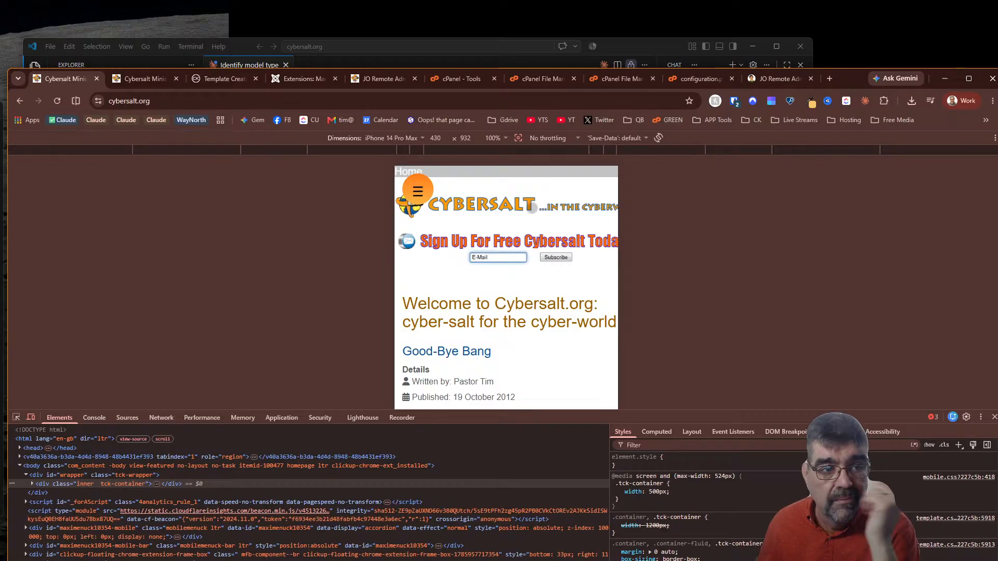
Compare the mobile preview against the desktop Cybersalt tab
{"action": "left_click", "coordinate": [138, 77]}
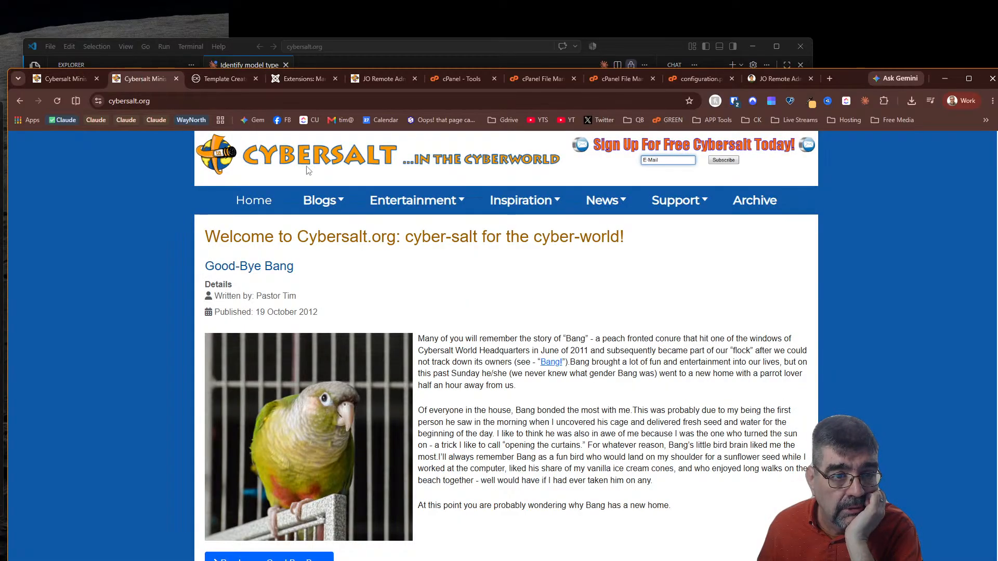
{"action": "left_click", "coordinate": [66, 79]}
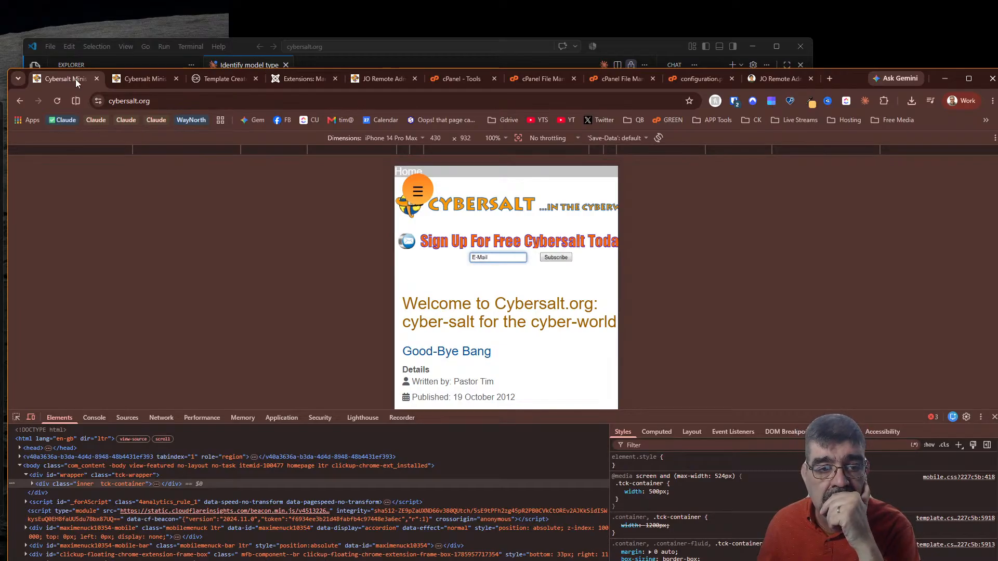
{"action": "left_click", "coordinate": [146, 80]}
{"action": "left_click_drag", "start_coordinate": [626, 153], "coordinate": [617, 172]}
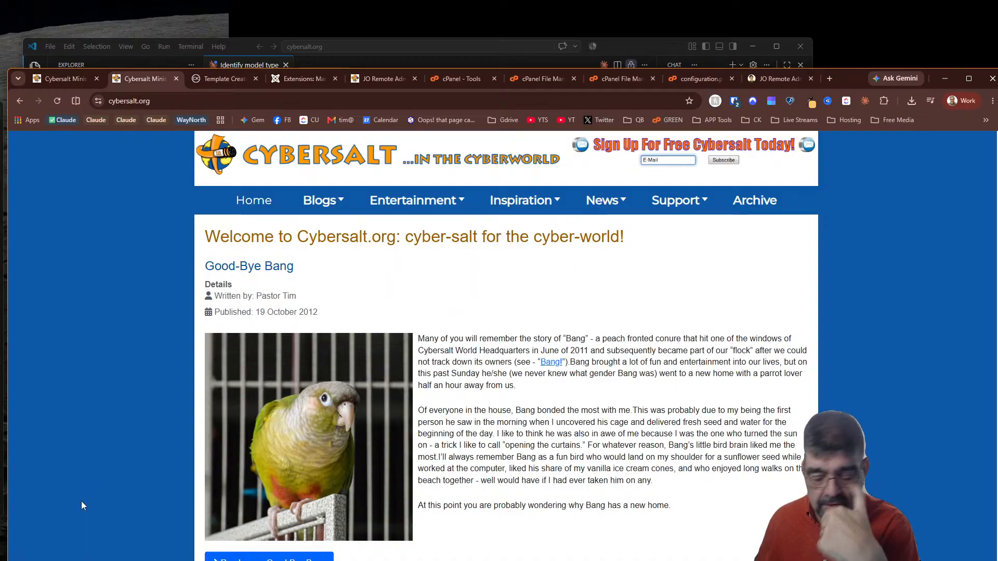
With device emulation off, inspect the header logo img and its 900×100 size attributes
{"action": "key", "text": "ctrl+shift+i"}
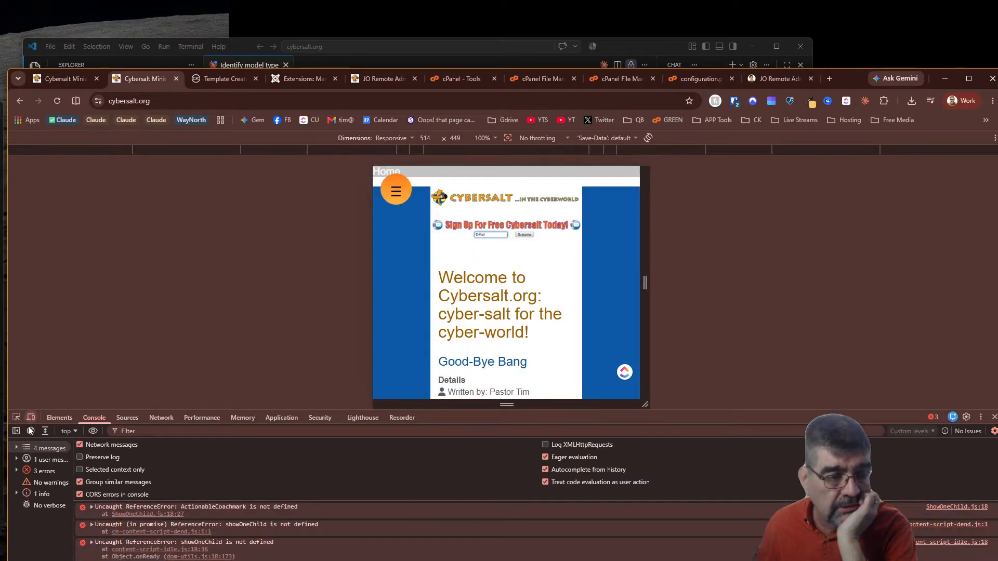
{"action": "left_click", "coordinate": [16, 418]}
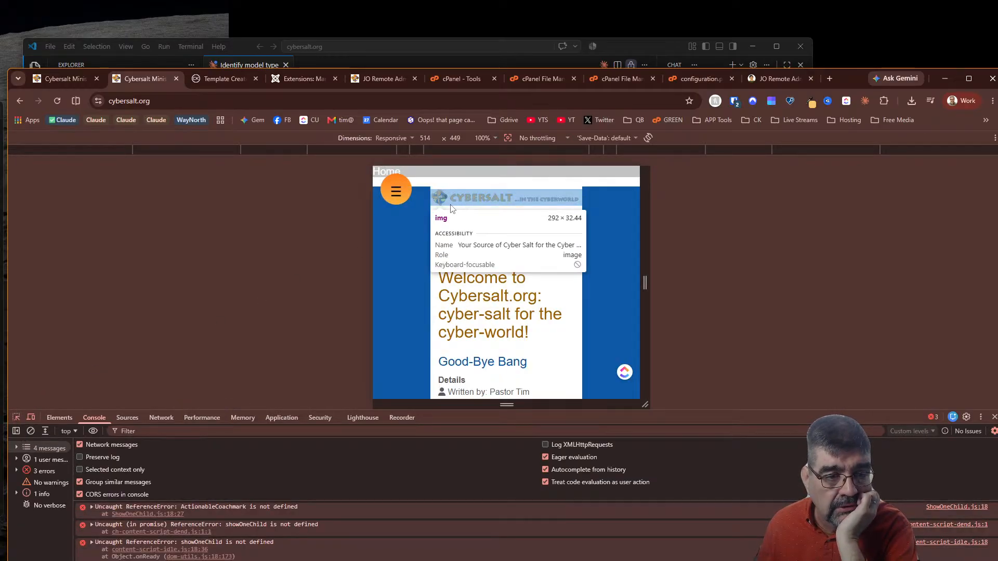
{"action": "left_click", "coordinate": [31, 417]}
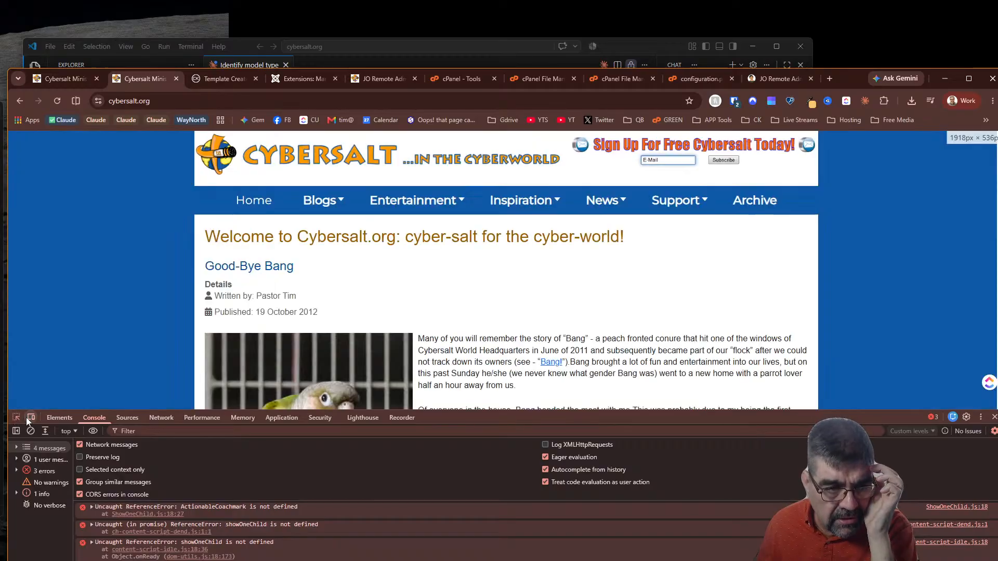
{"action": "left_click", "coordinate": [13, 419]}
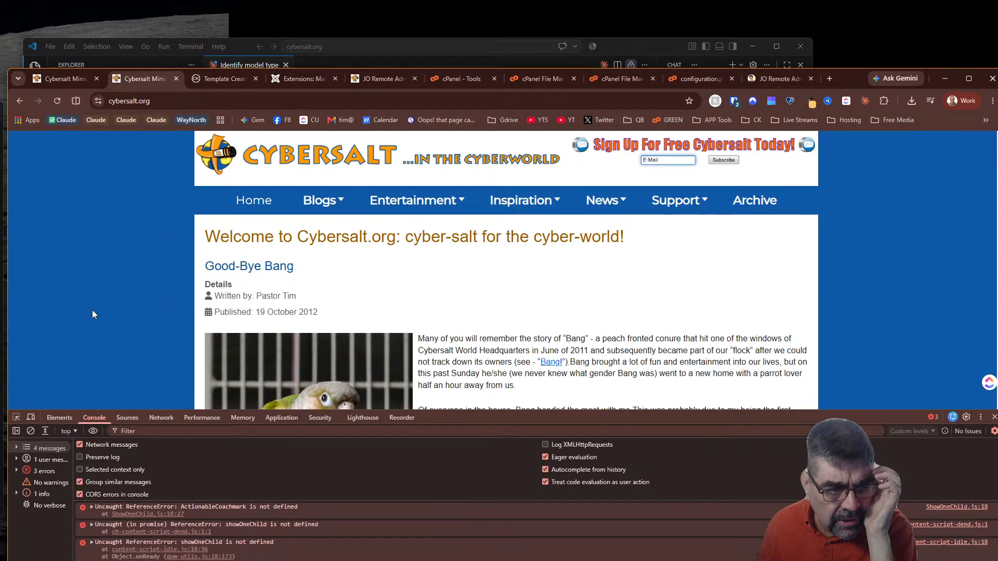
{"action": "left_click", "coordinate": [16, 418]}
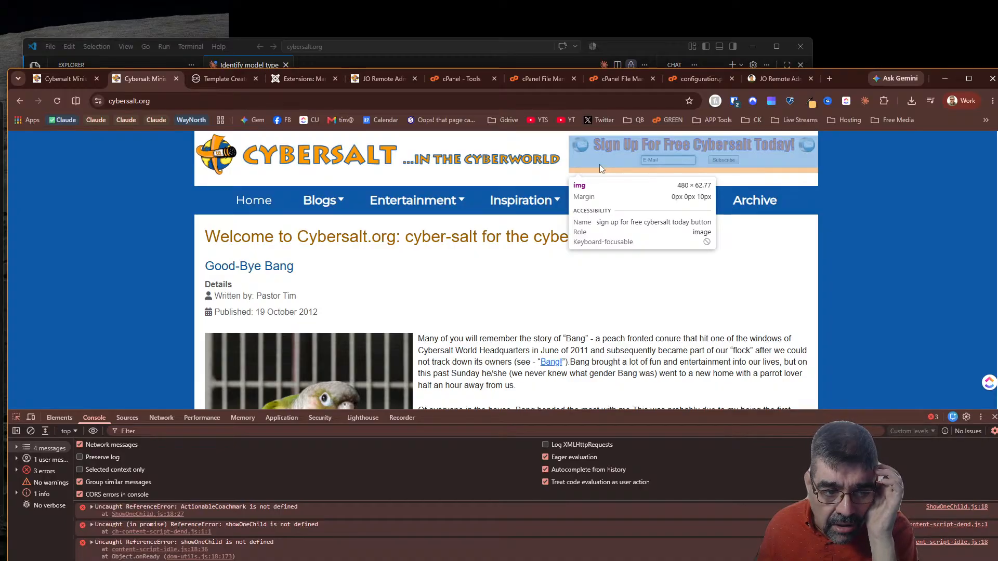
{"action": "left_click", "coordinate": [379, 152]}
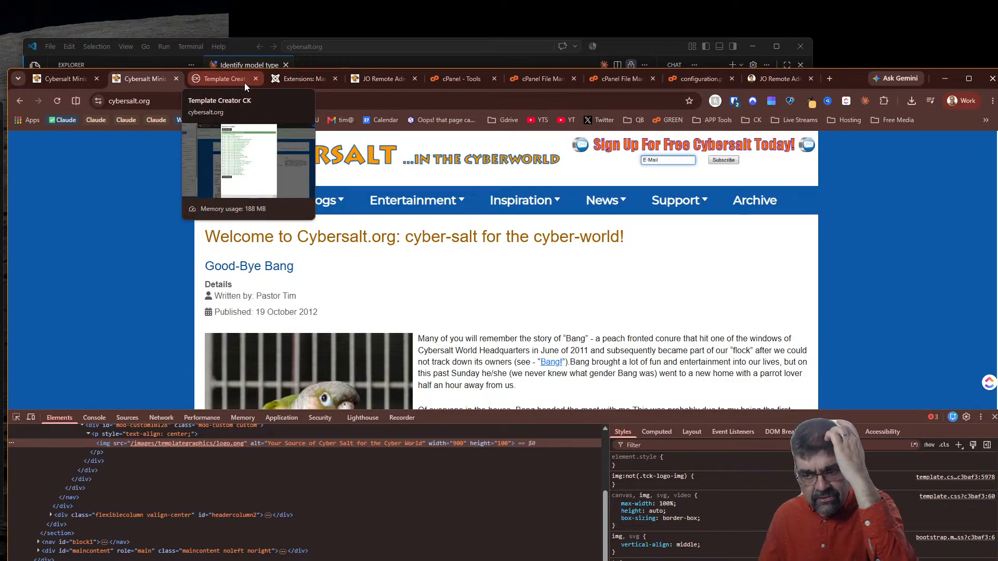
Open Site Modules, clear the filters, and search for 'logo'
{"action": "left_click", "coordinate": [306, 80]}
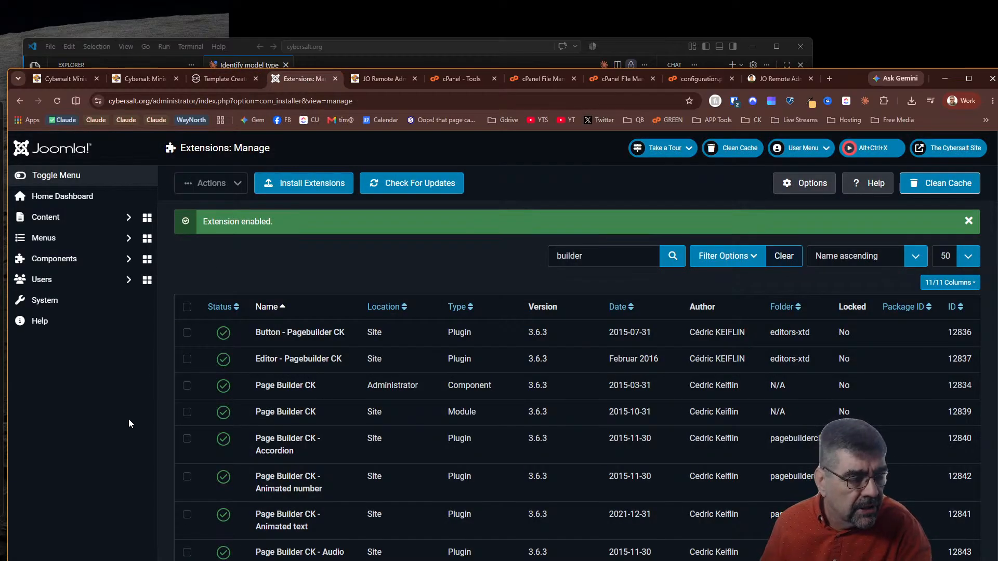
{"action": "left_click", "coordinate": [82, 309]}
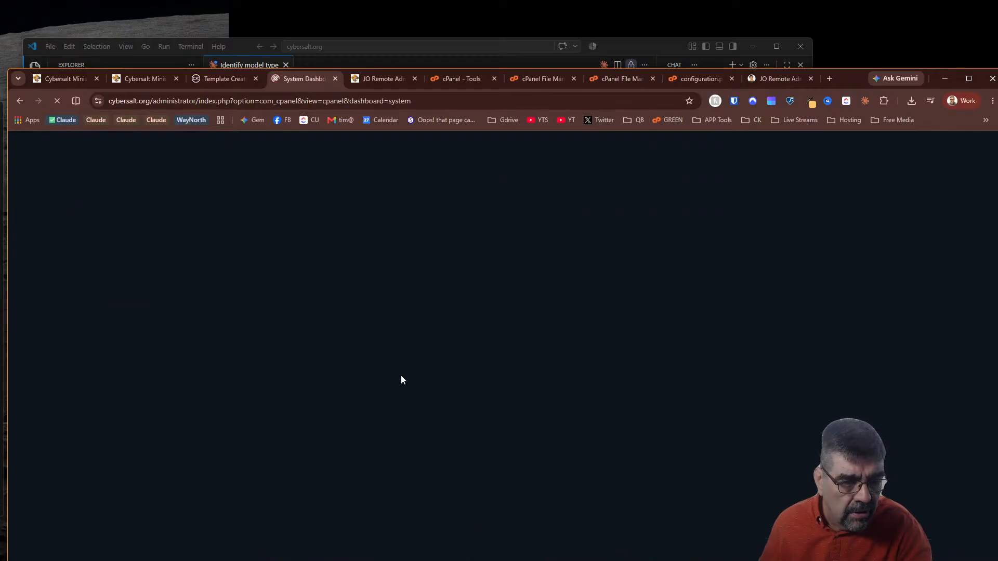
{"action": "left_click", "coordinate": [477, 534]}
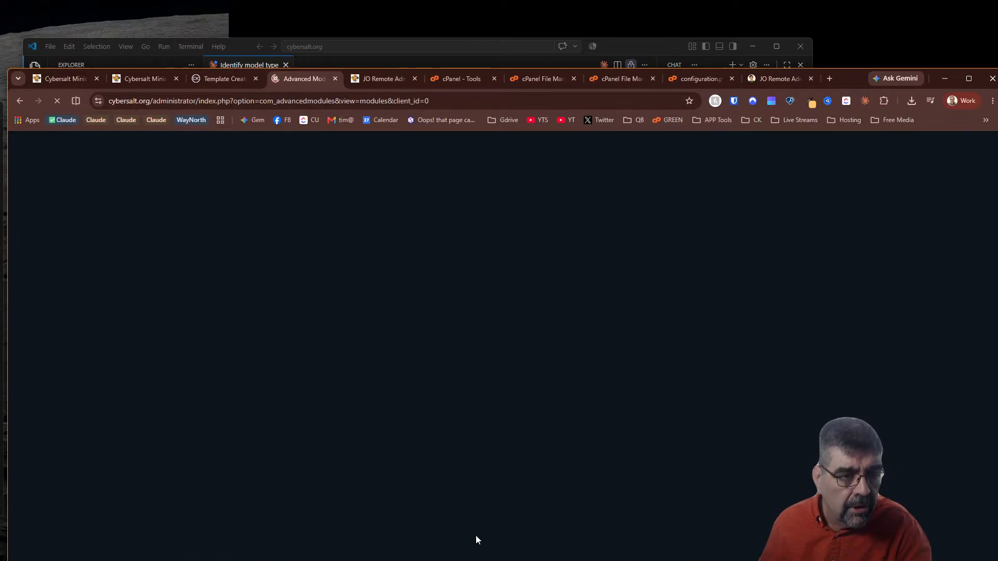
{"action": "left_click", "coordinate": [794, 222]}
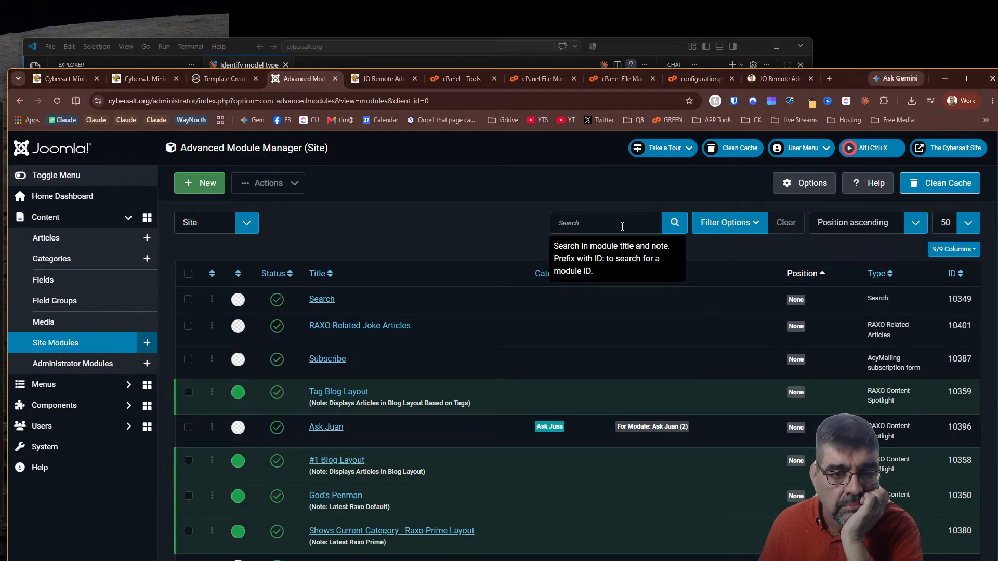
{"action": "left_click", "coordinate": [627, 224]}
{"action": "type", "text": "logo"}
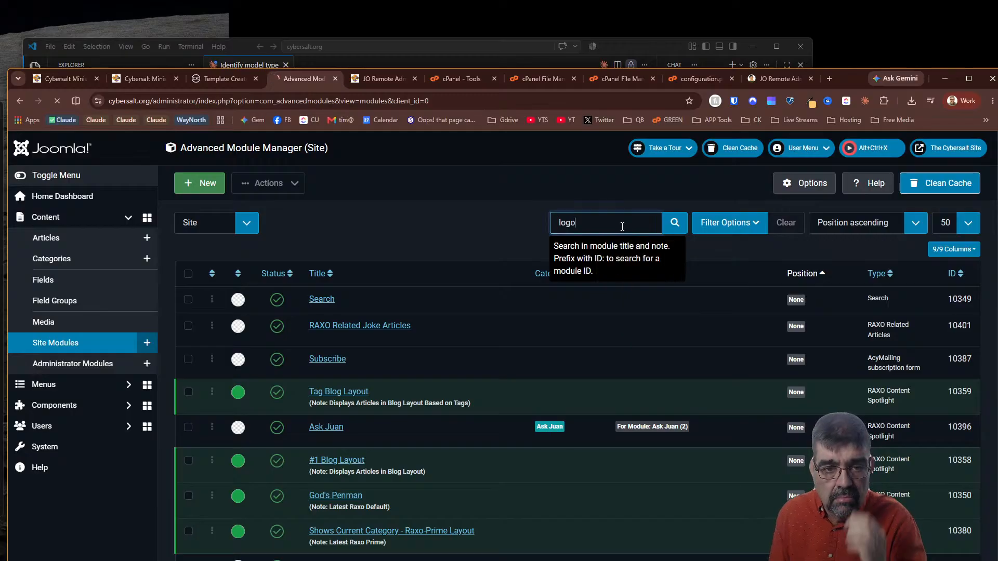
{"action": "key", "text": "Return"}
Open the Cybersalt Header Logo module, check its HTML, and bring up the logo image's properties
{"action": "left_click", "coordinate": [364, 300]}
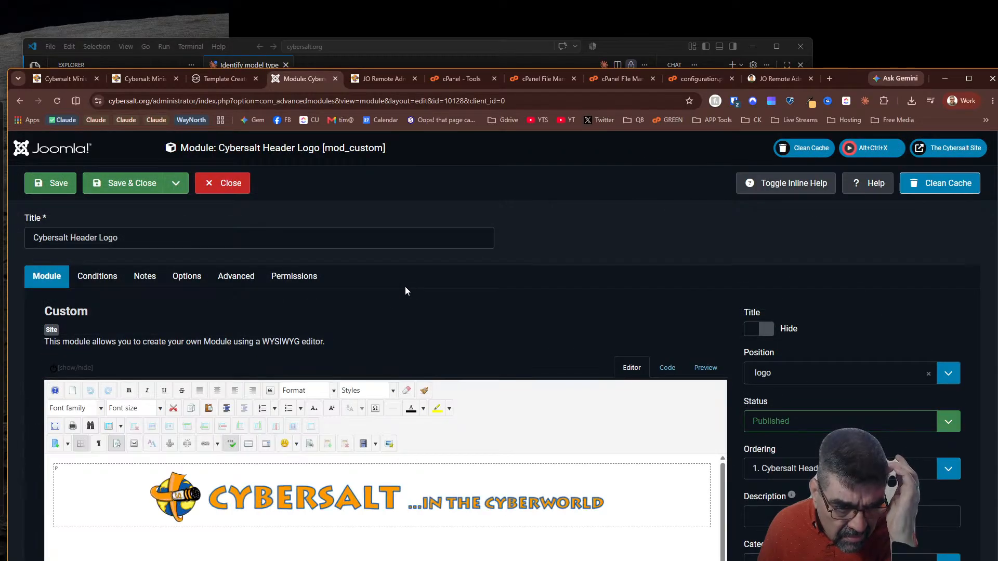
{"action": "left_click", "coordinate": [385, 497]}
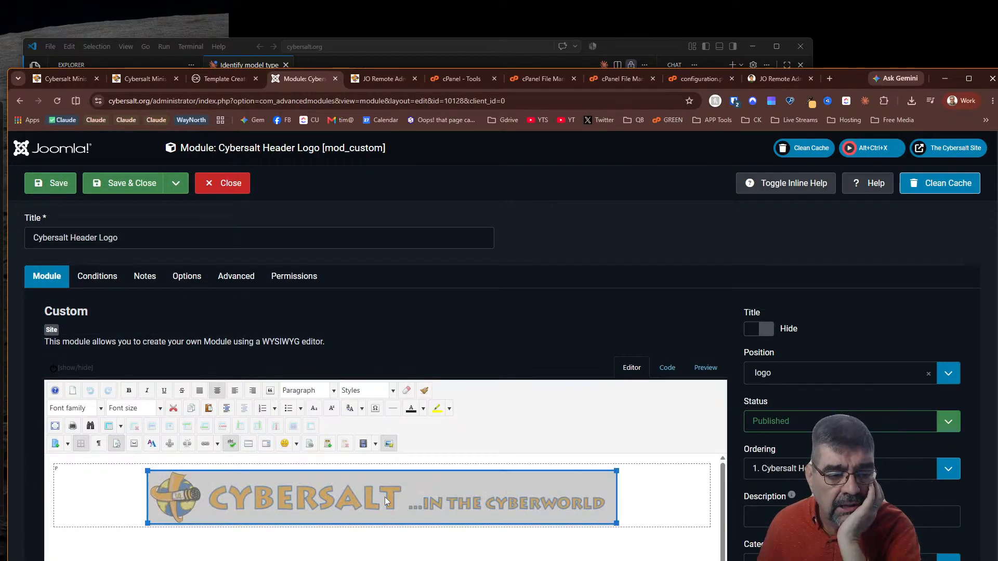
{"action": "left_click", "coordinate": [671, 373]}
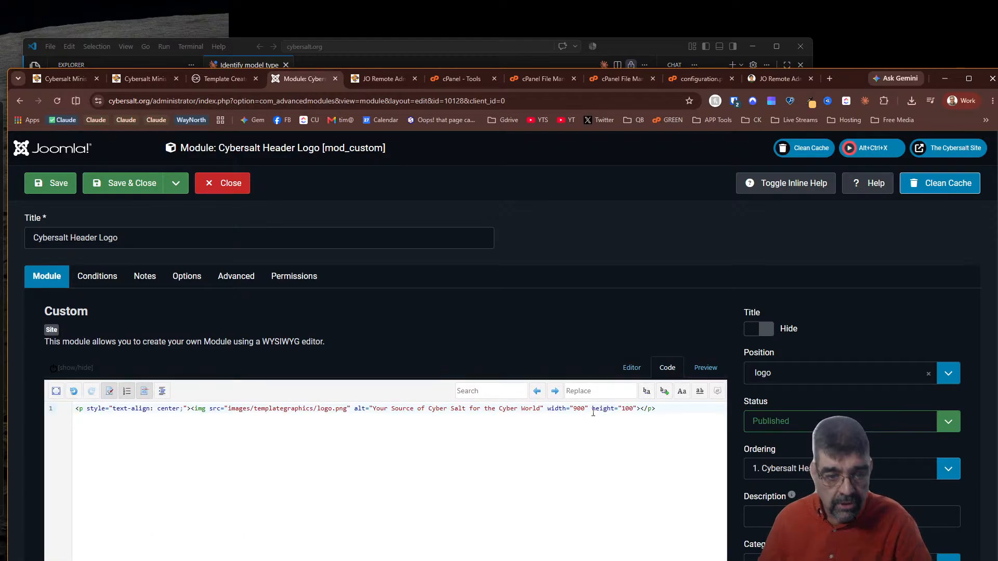
{"action": "left_click", "coordinate": [632, 368]}
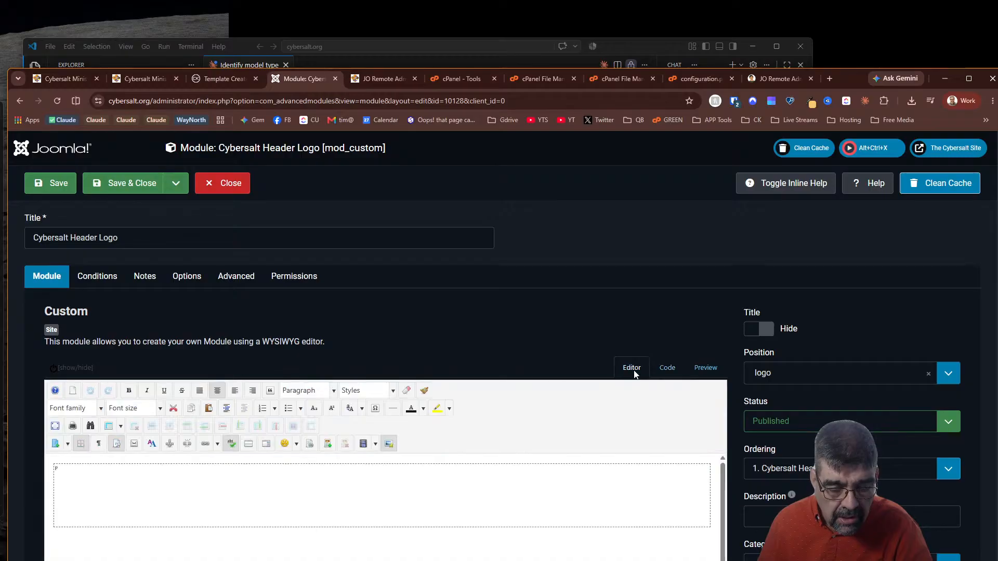
{"action": "left_click", "coordinate": [350, 488]}
{"action": "left_click", "coordinate": [389, 444]}
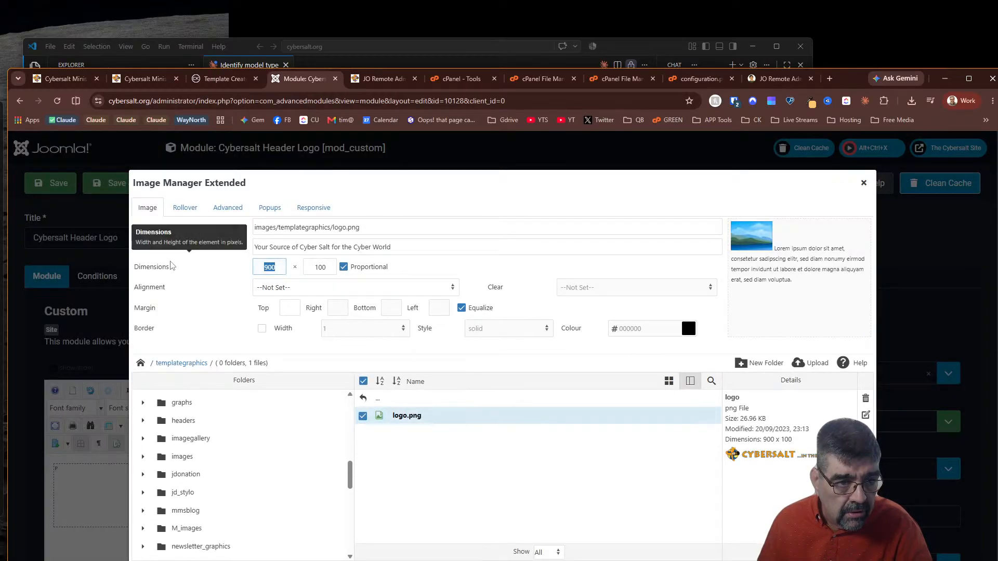
Clear the logo's fixed 900×100 width and height, centre it, and save the module
{"action": "key", "text": "Tab"}
{"action": "key", "text": "BackSpace"}
{"action": "left_click", "coordinate": [318, 289]}
{"action": "left_click", "coordinate": [312, 352]}
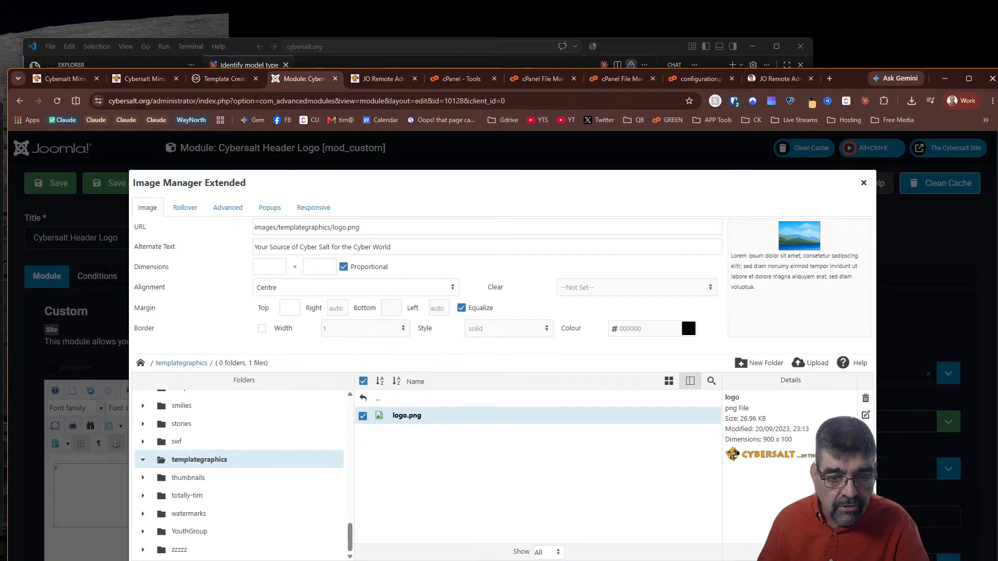
{"action": "left_click", "coordinate": [811, 560]}
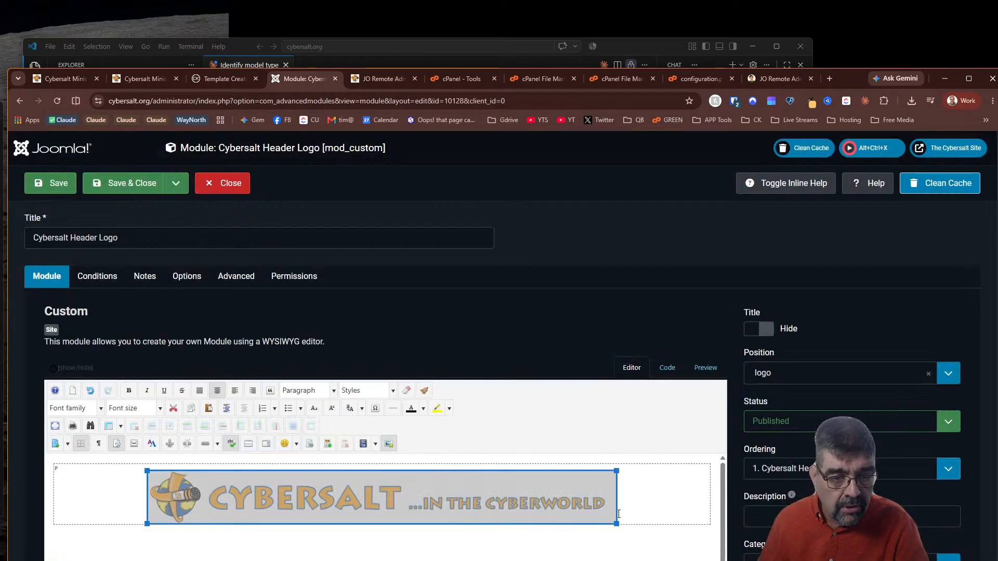
{"action": "left_click", "coordinate": [658, 365]}
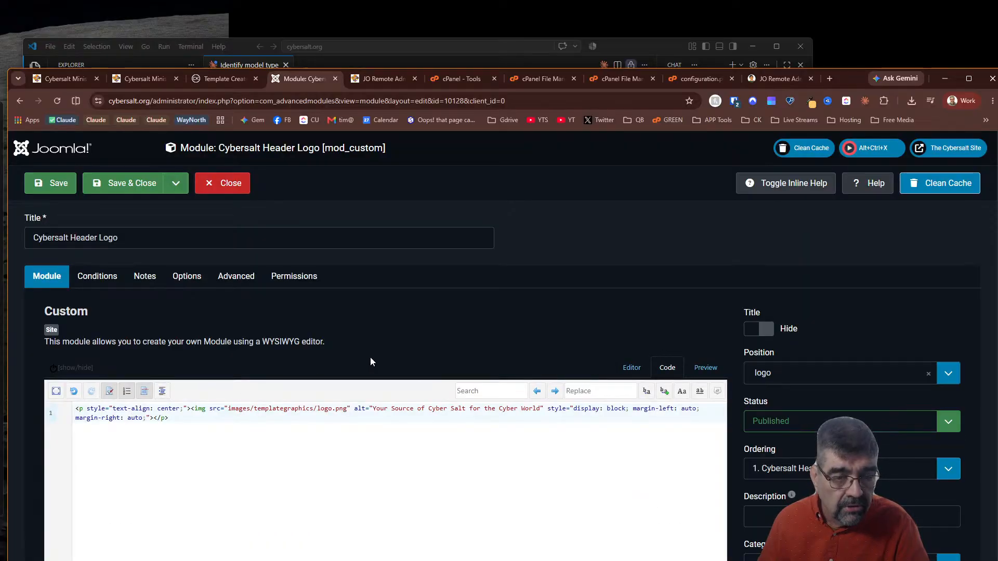
{"action": "left_click", "coordinate": [47, 185]}
In the mobile view, toggle padding-top: 40px off and back on, then return to VS Code
{"action": "left_click", "coordinate": [126, 80]}
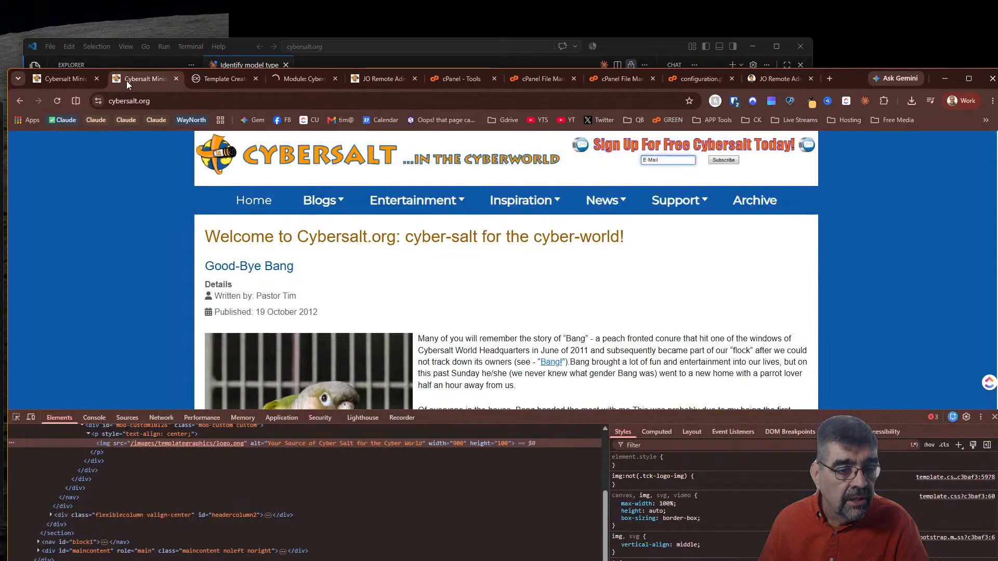
{"action": "left_click", "coordinate": [61, 80]}
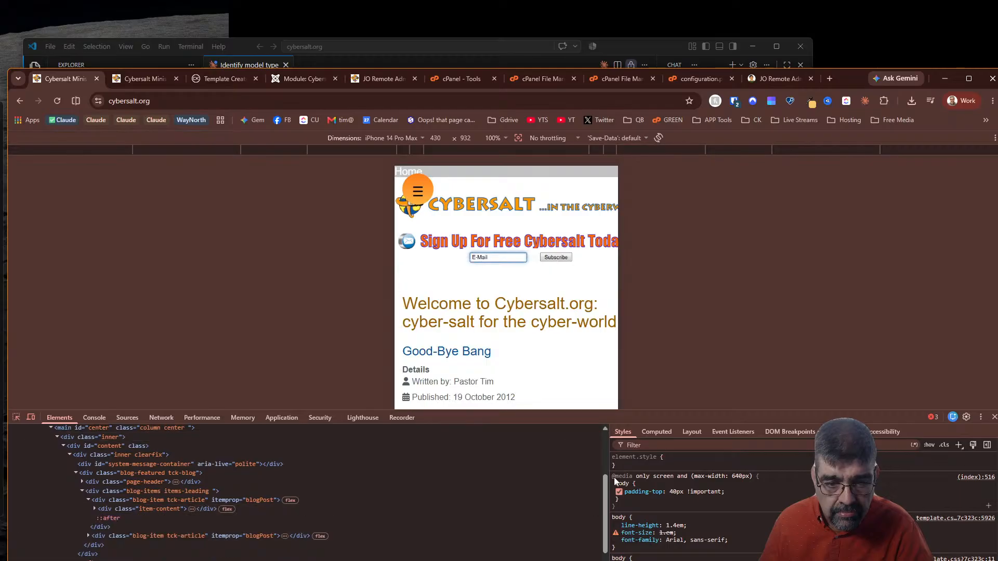
{"action": "left_click", "coordinate": [619, 492]}
{"action": "left_click", "coordinate": [619, 493]}
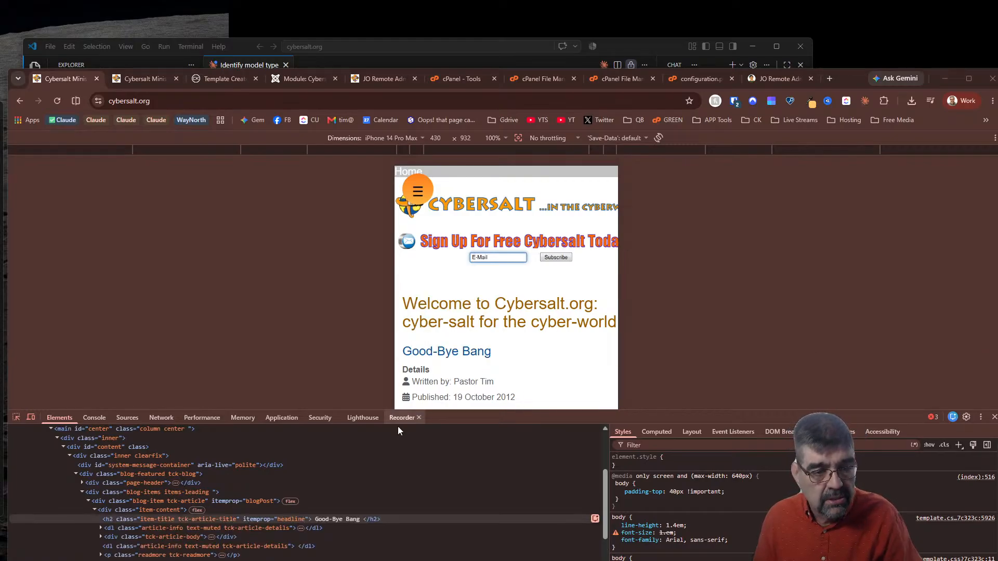
{"action": "left_click", "coordinate": [621, 46]}
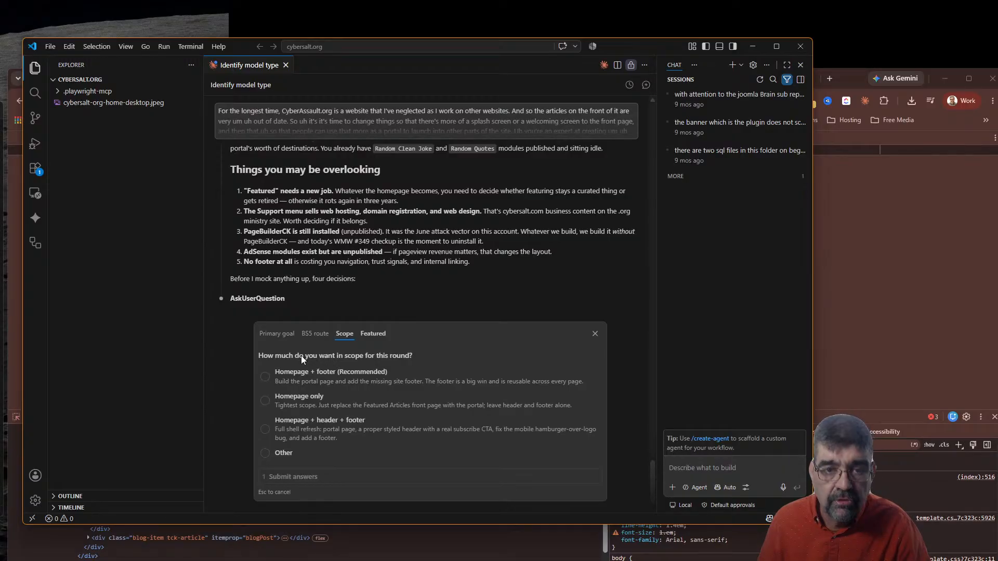
Open a new Claude Code session and ask for CSS for Bootstrap's img-fluid responsive image class
{"action": "key", "text": "alt+Tab"}
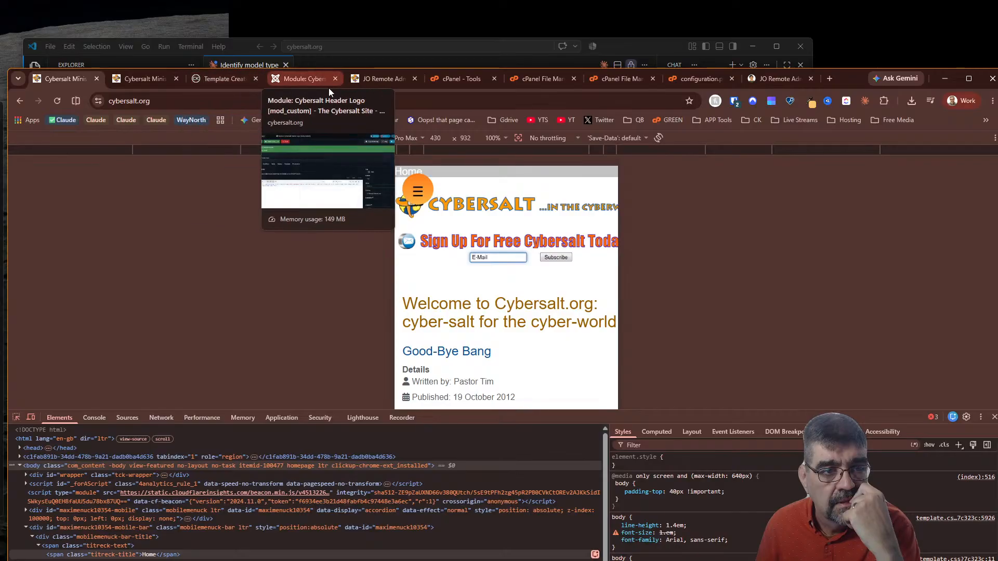
{"action": "left_click", "coordinate": [647, 42]}
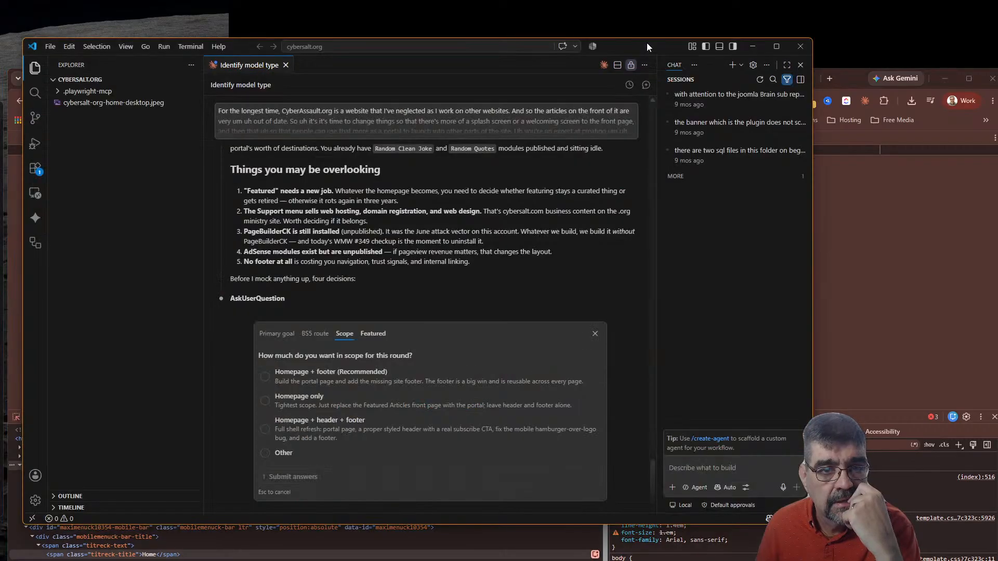
{"action": "left_click", "coordinate": [604, 65]}
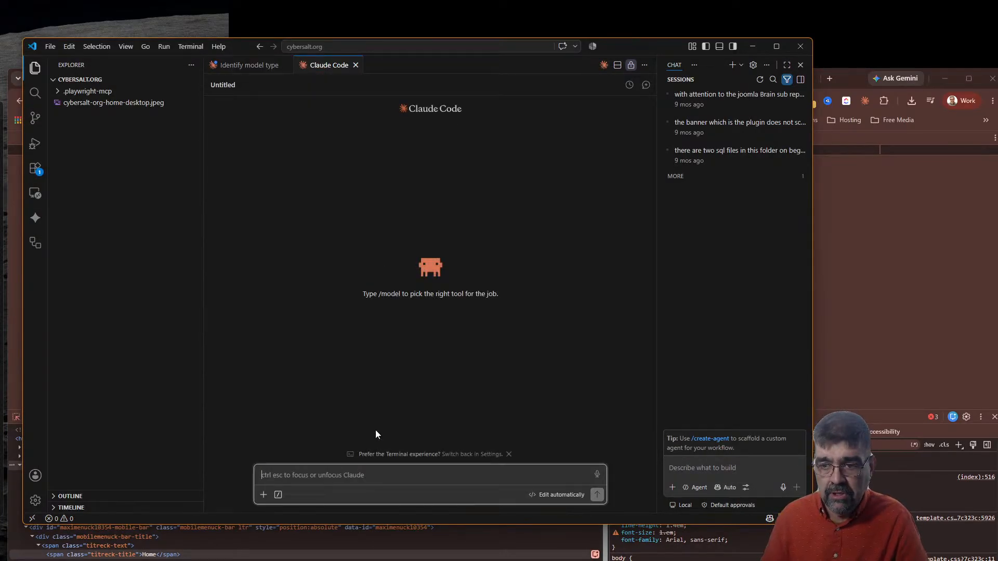
{"action": "type", "text": "csss for "}
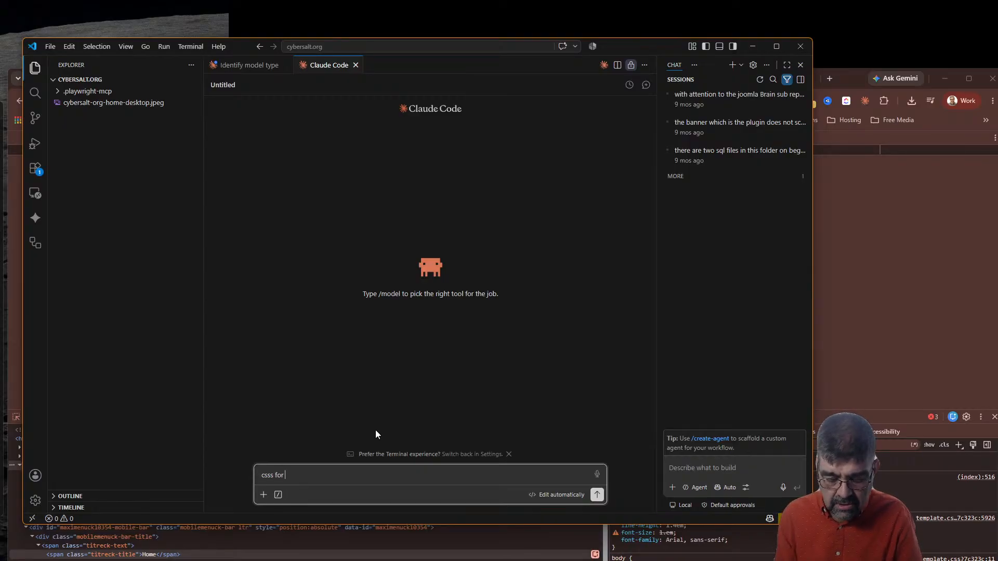
{"action": "type", "text": "set image class to img-fluid a bootstrap class for rssponsive images"}
{"action": "key", "text": "Return"}
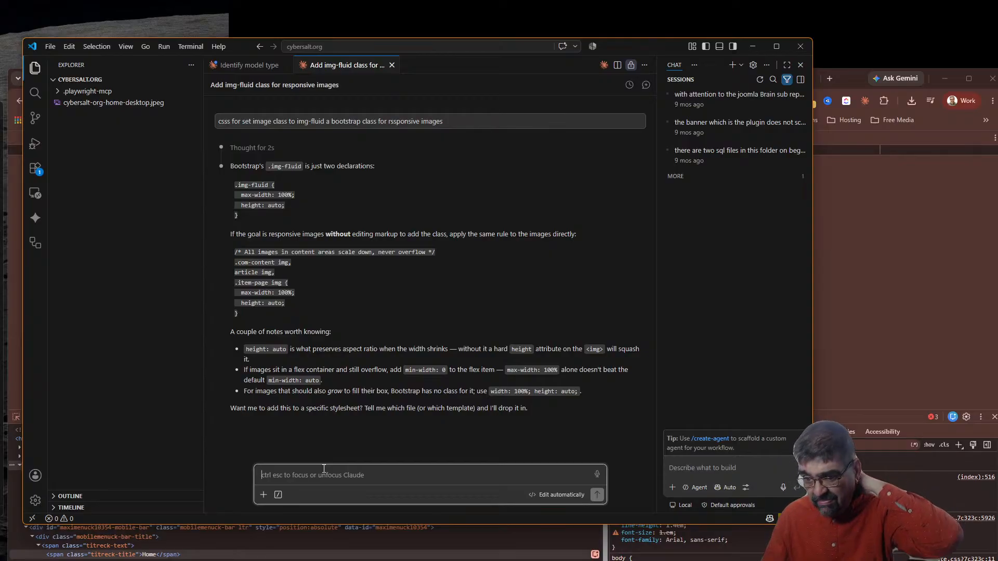
Ask Claude to cover all images, then send it advice pasted from another chat
{"action": "type", "text": "want "}
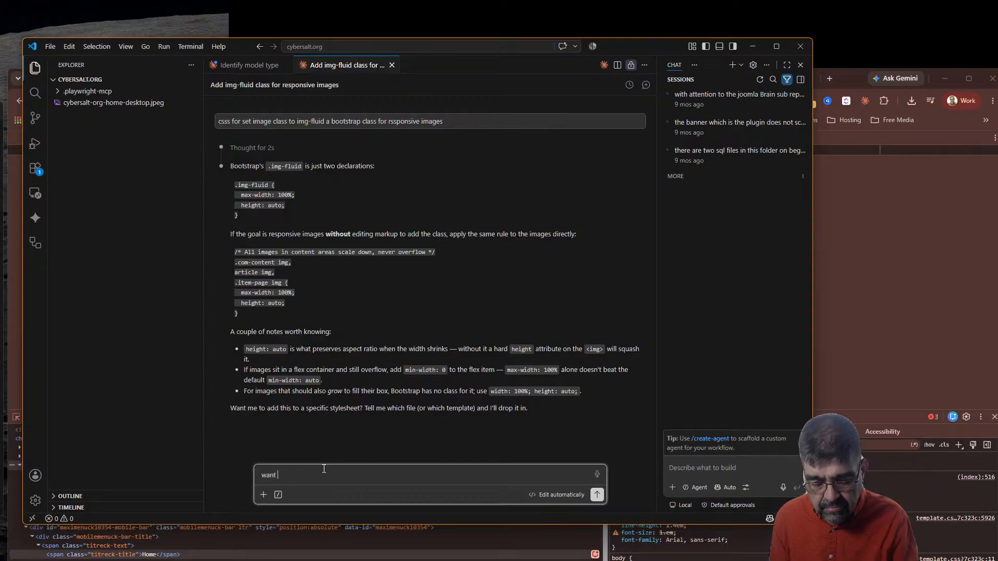
{"action": "type", "text": "this for all images"}
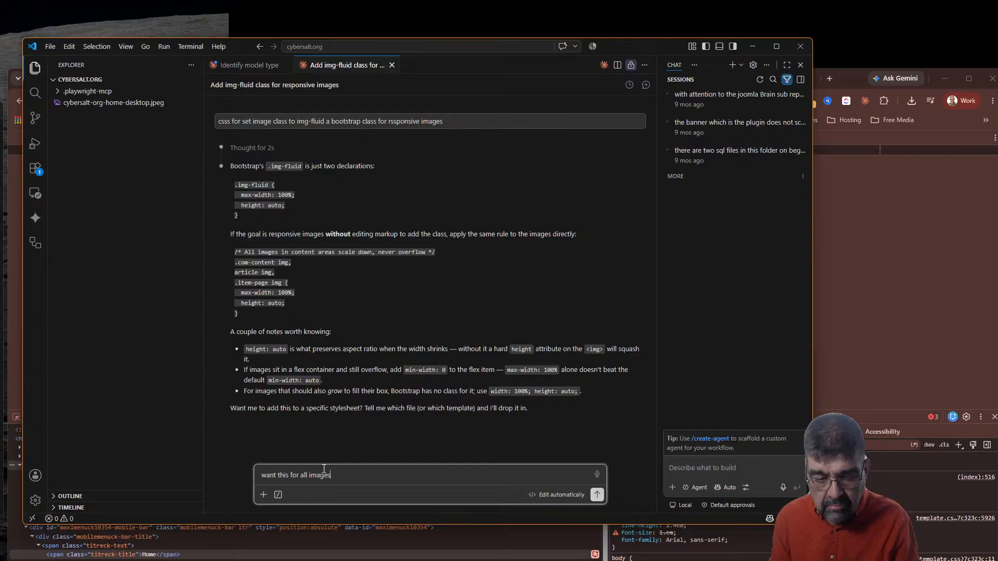
{"action": "key", "text": "Return"}
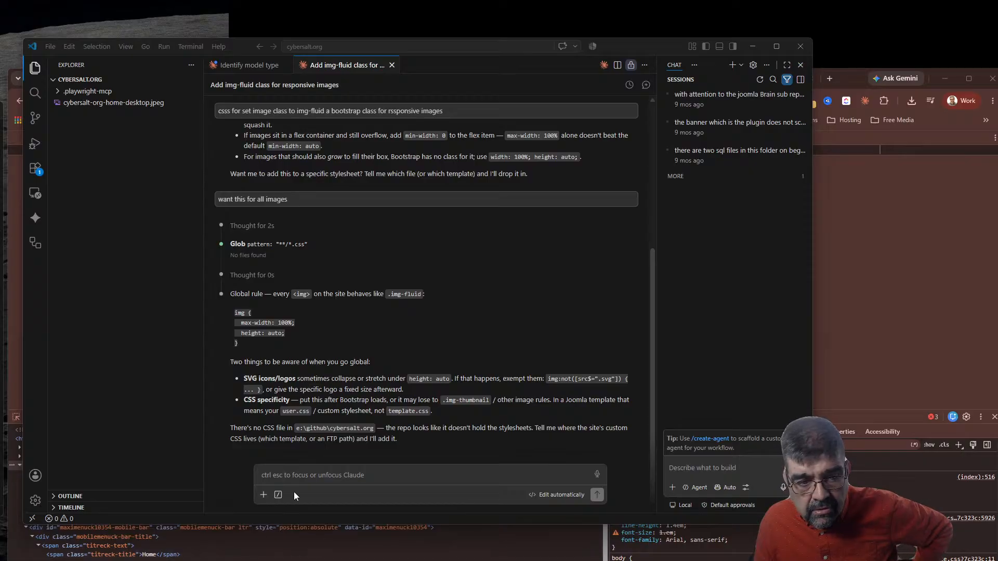
{"action": "left_click", "coordinate": [298, 471]}
{"action": "type", "text": "hel"}
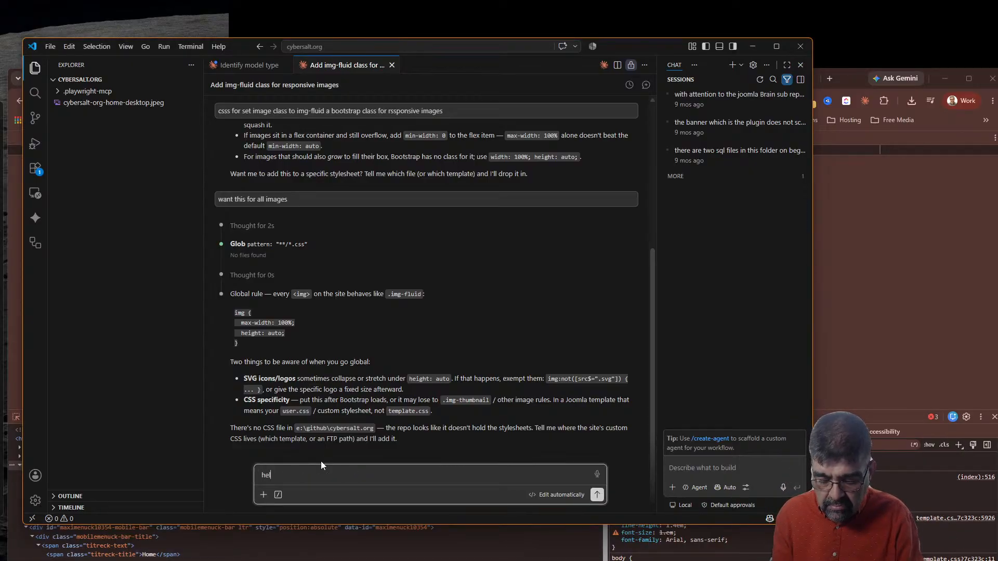
{"action": "type", "text": "p from chat -"}
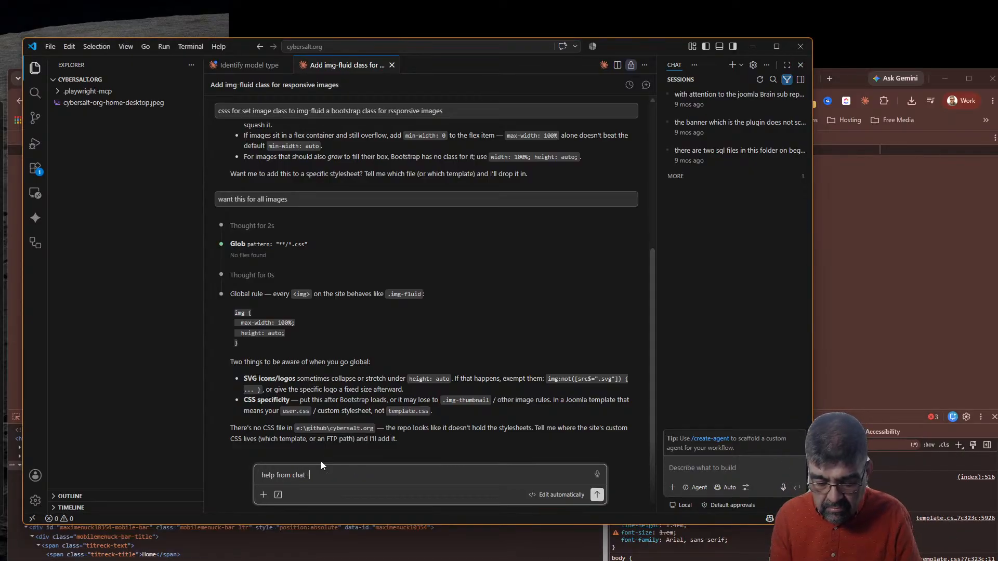
{"action": "type", "text": "so you should alway have widths and hight on a image but need to have a image with a class."}
{"action": "key", "text": "Return"}
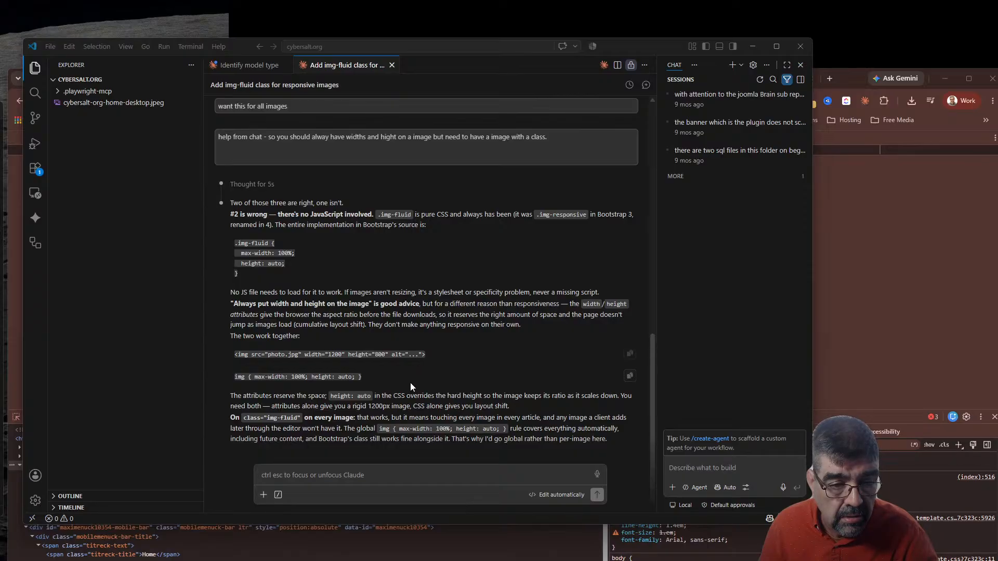
Copy the global img { max-width: 100%; height: auto; } rule and minimize VS Code
{"action": "left_click_drag", "start_coordinate": [380, 431], "coordinate": [507, 434]}
{"action": "right_click", "coordinate": [492, 433]}
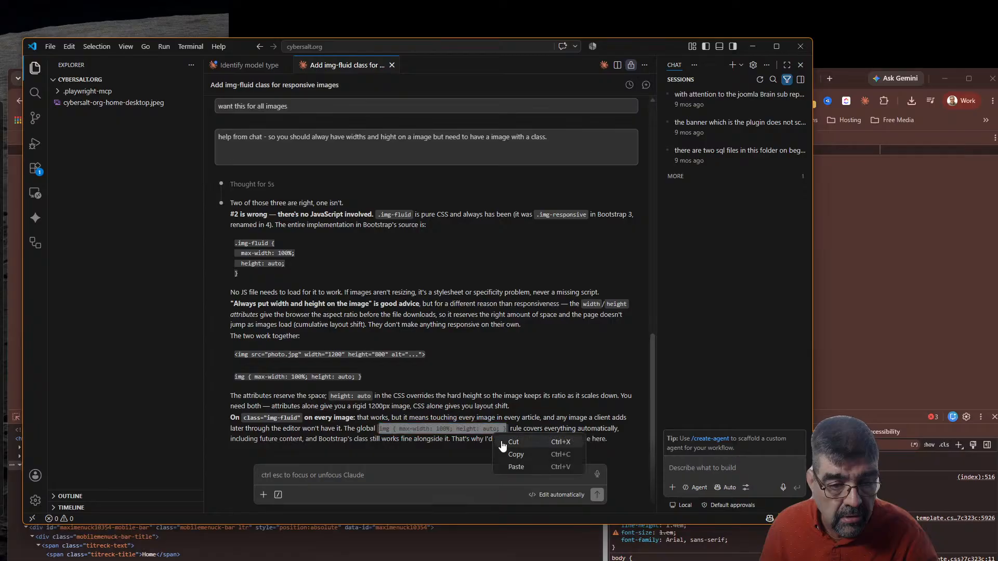
{"action": "left_click", "coordinate": [510, 455]}
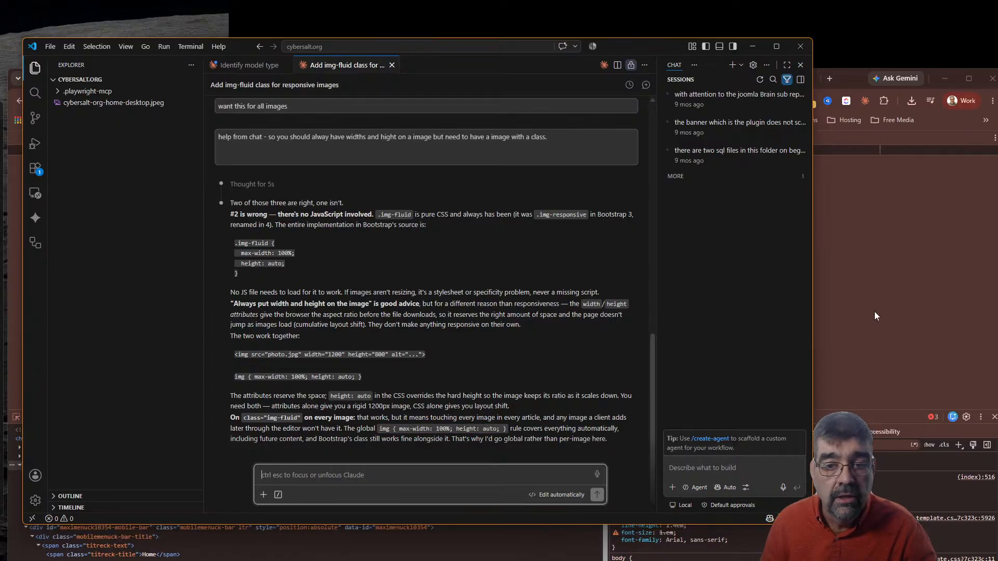
{"action": "left_click", "coordinate": [752, 46]}
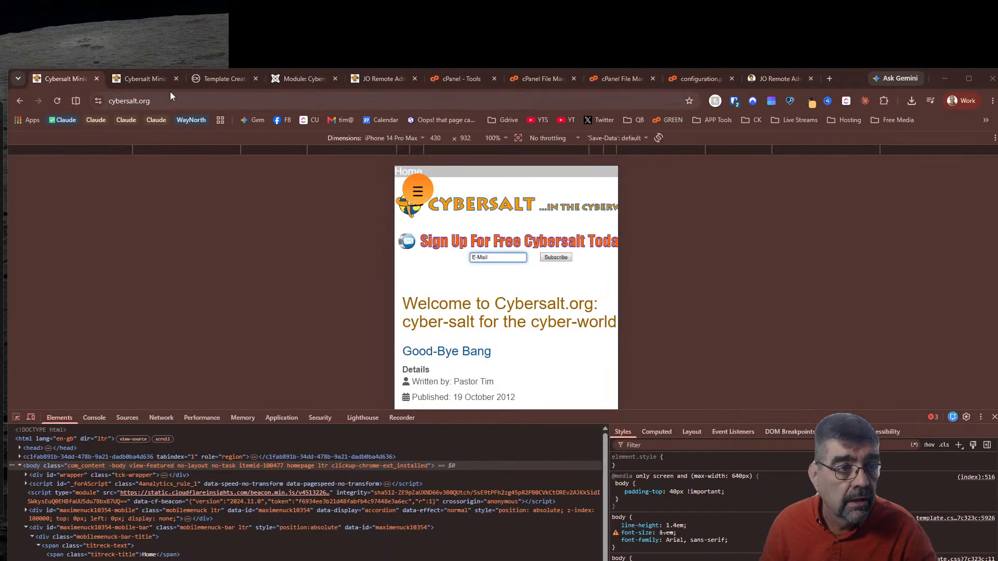
In the visual editor, set the header logo image to width 900 and height 100
{"action": "left_click", "coordinate": [285, 80]}
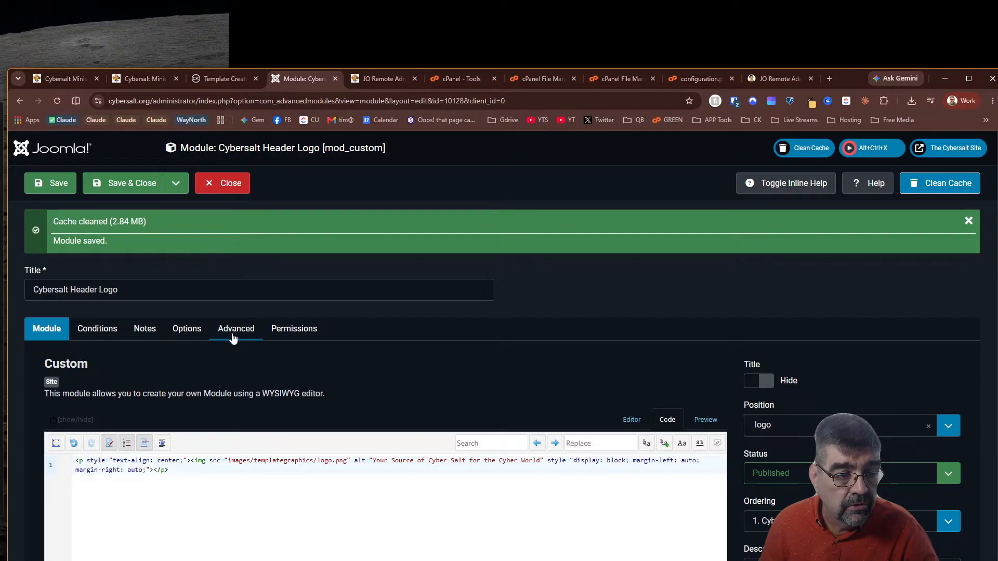
{"action": "left_click", "coordinate": [632, 419]}
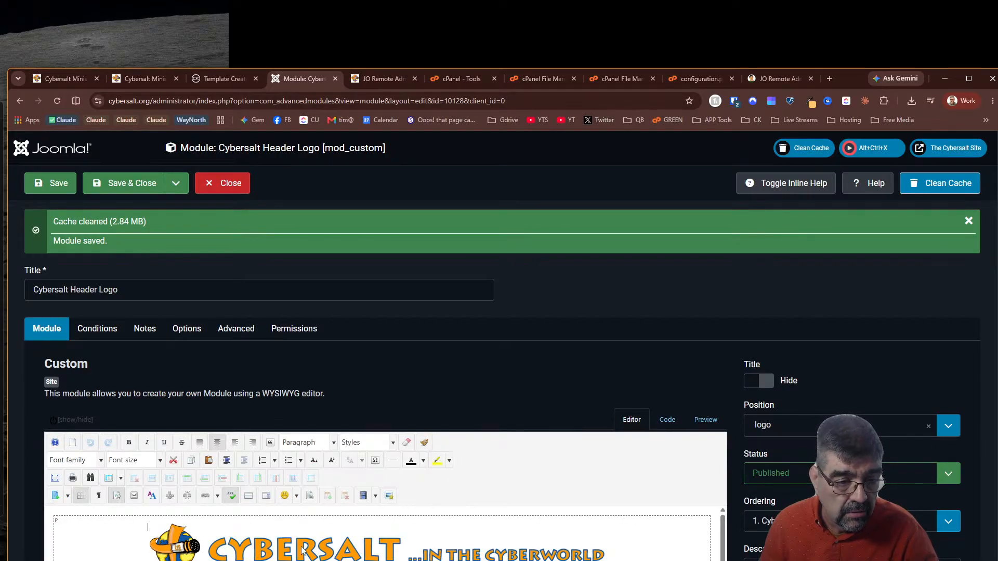
{"action": "left_click", "coordinate": [389, 495]}
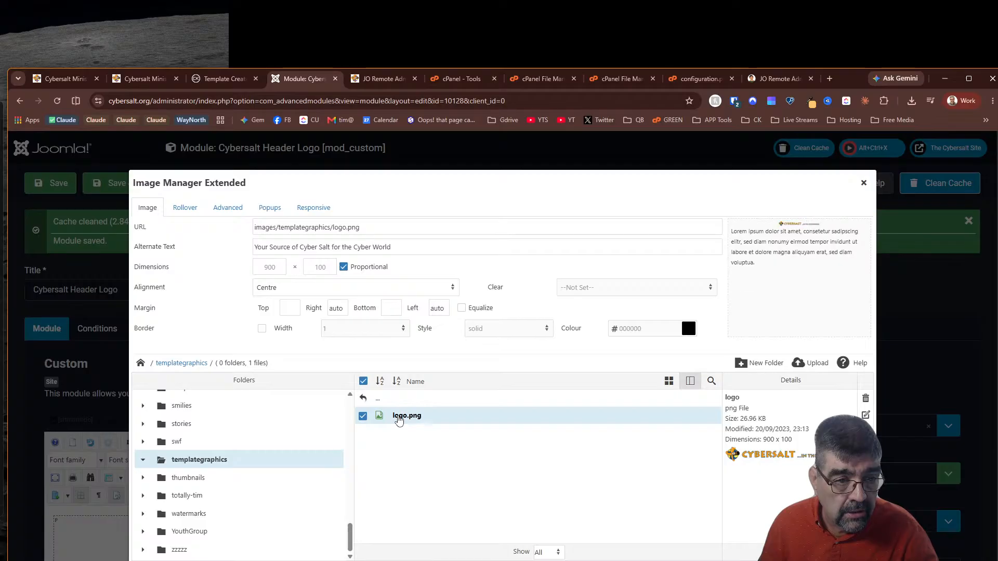
{"action": "double_click", "coordinate": [269, 267]}
{"action": "key", "text": "BackSpace"}
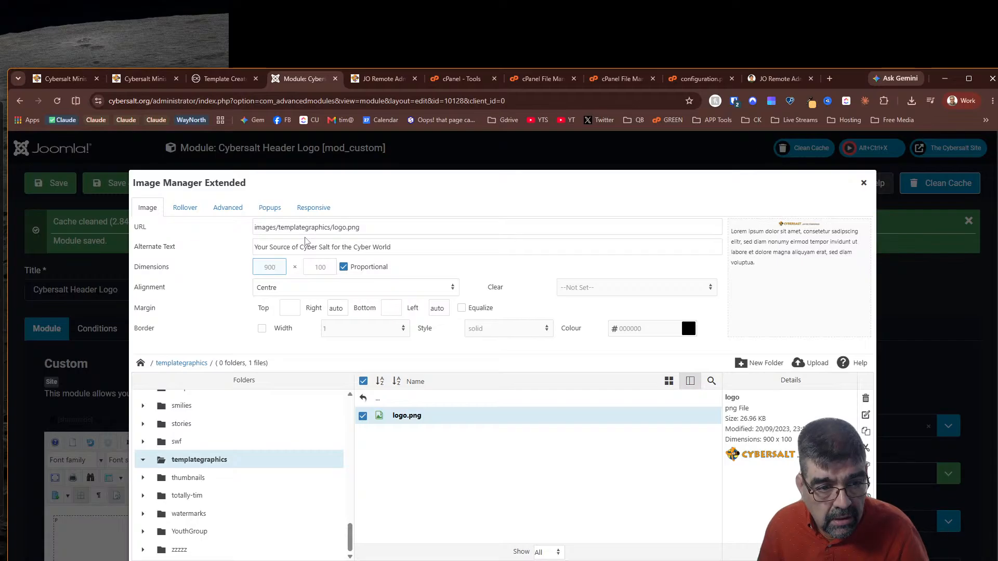
{"action": "key", "text": "Tab"}
{"action": "key", "text": "BackSpace"}
{"action": "type", "text": "0"}
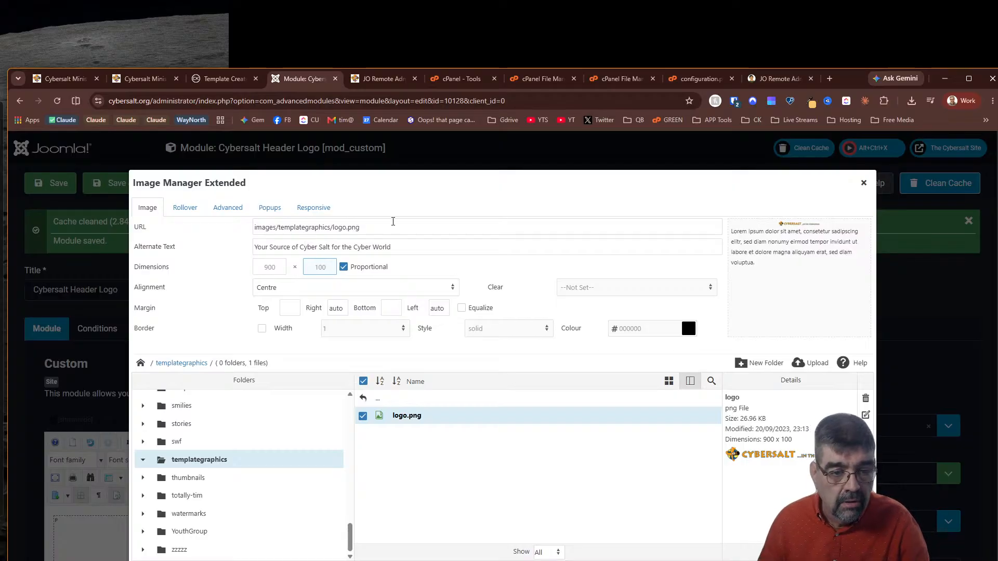
{"action": "key", "text": "Return"}
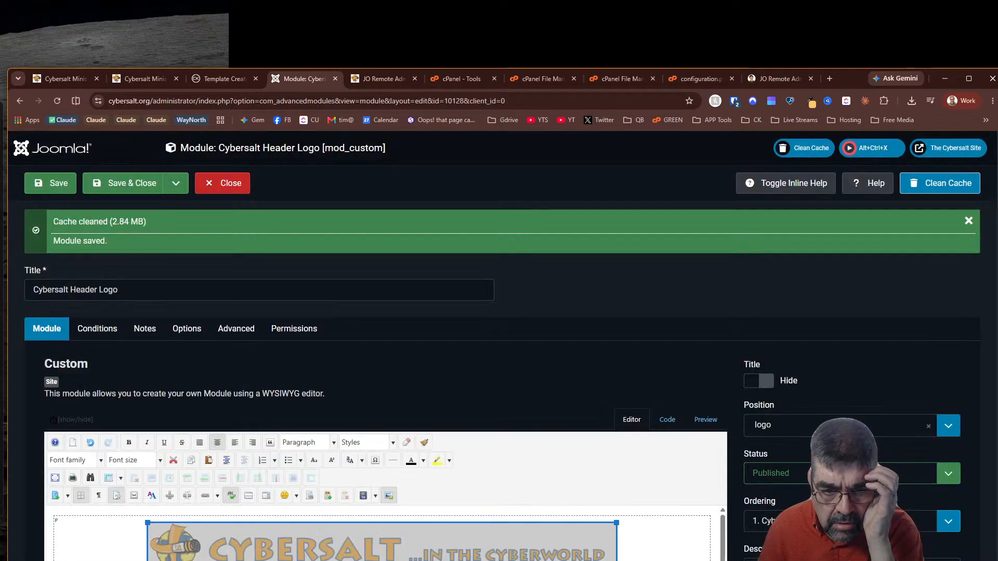
Check the module's HTML source and save the Cybersalt Header Logo module
{"action": "left_click", "coordinate": [674, 425]}
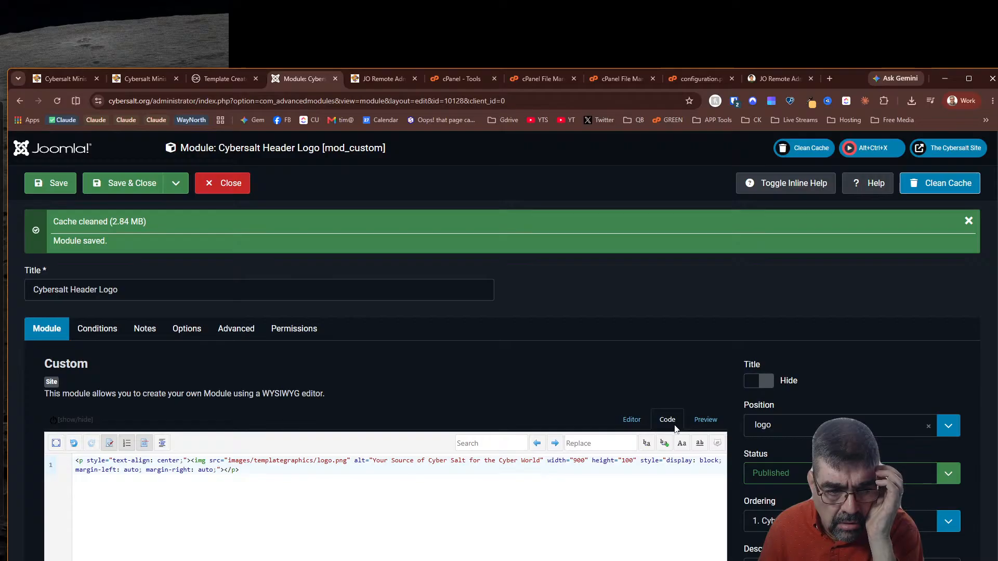
{"action": "left_click", "coordinate": [50, 185]}
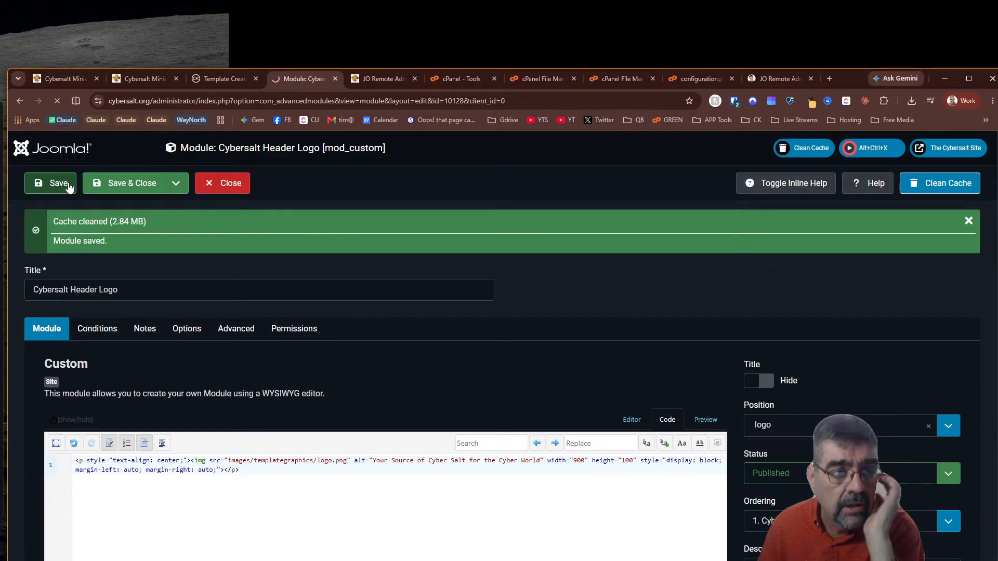
{"action": "left_click", "coordinate": [230, 79]}
Paste img { max-width: 100%; height: auto; } after the pagination rule in Custom CSS and save
{"action": "left_click", "coordinate": [215, 298]}
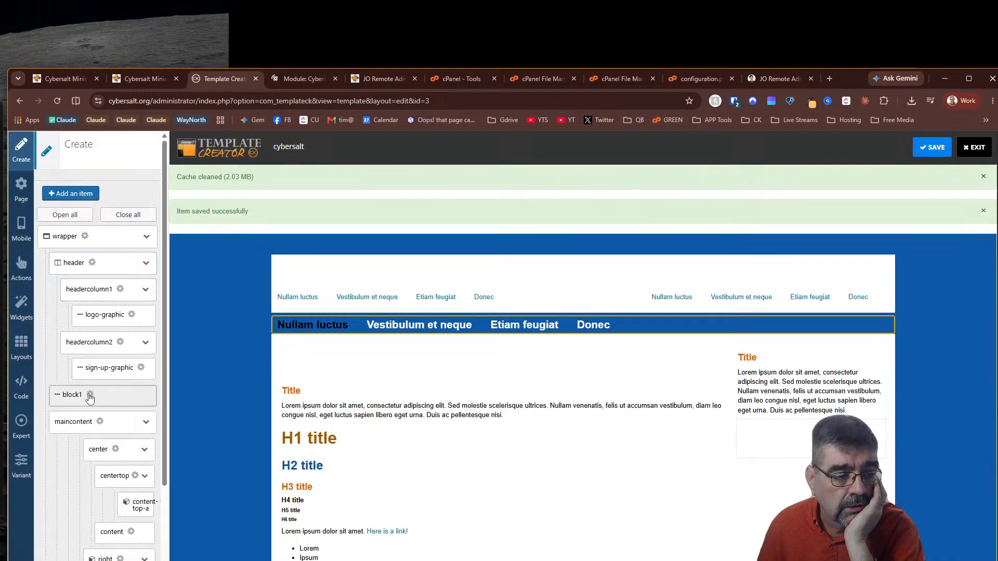
{"action": "left_click", "coordinate": [21, 387]}
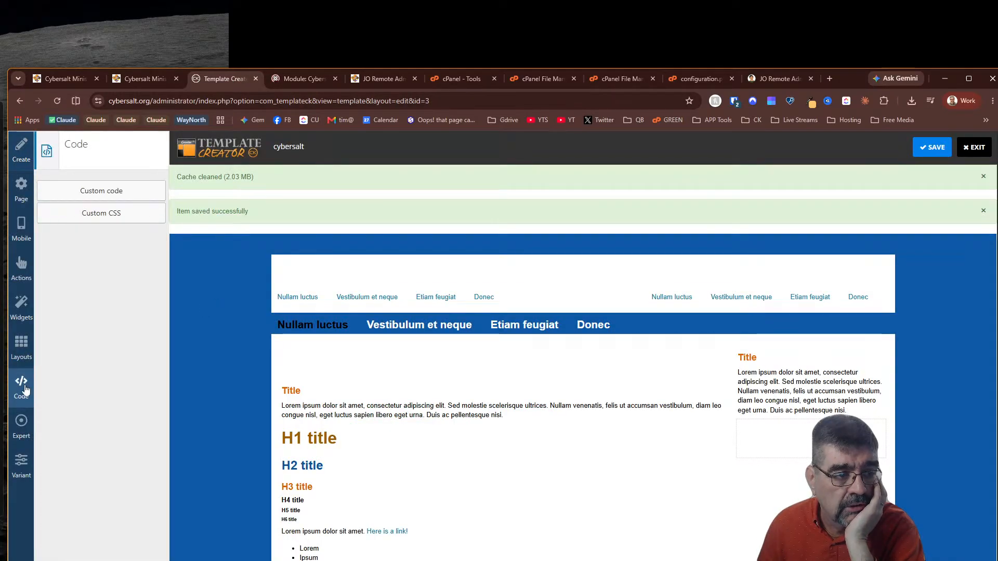
{"action": "left_click", "coordinate": [81, 216]}
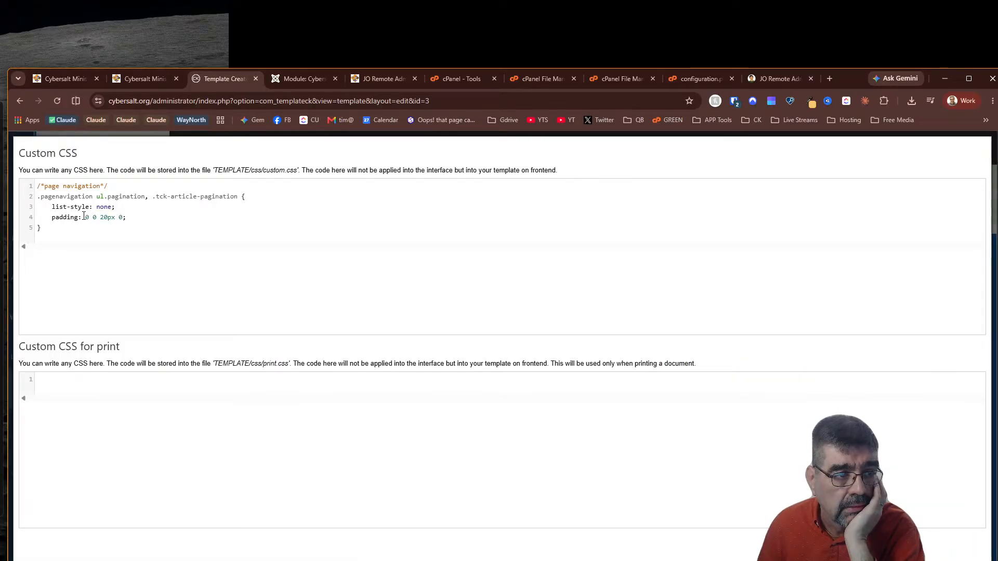
{"action": "left_click", "coordinate": [64, 230]}
{"action": "key", "text": "Return"}
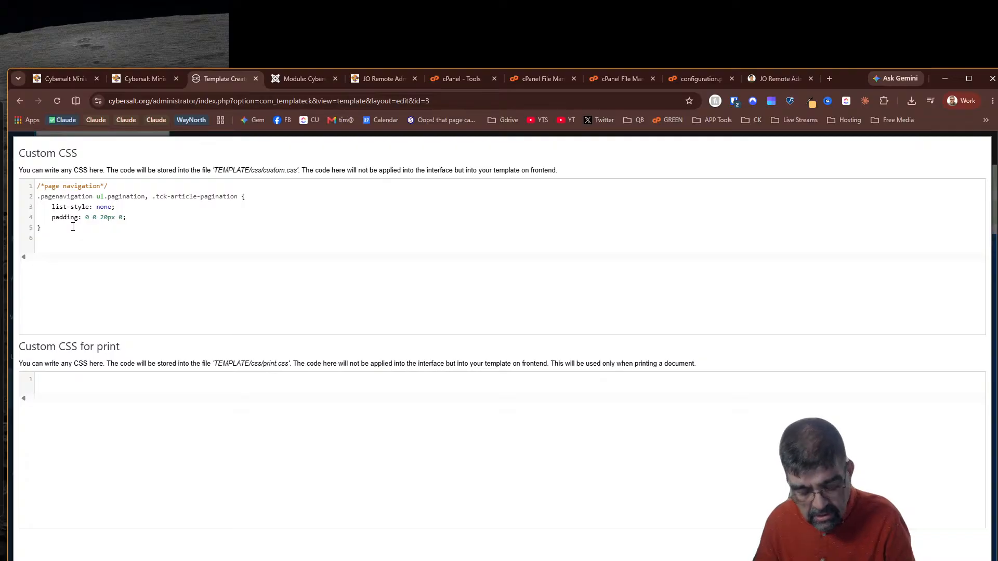
{"action": "key", "text": "ctrl+v"}
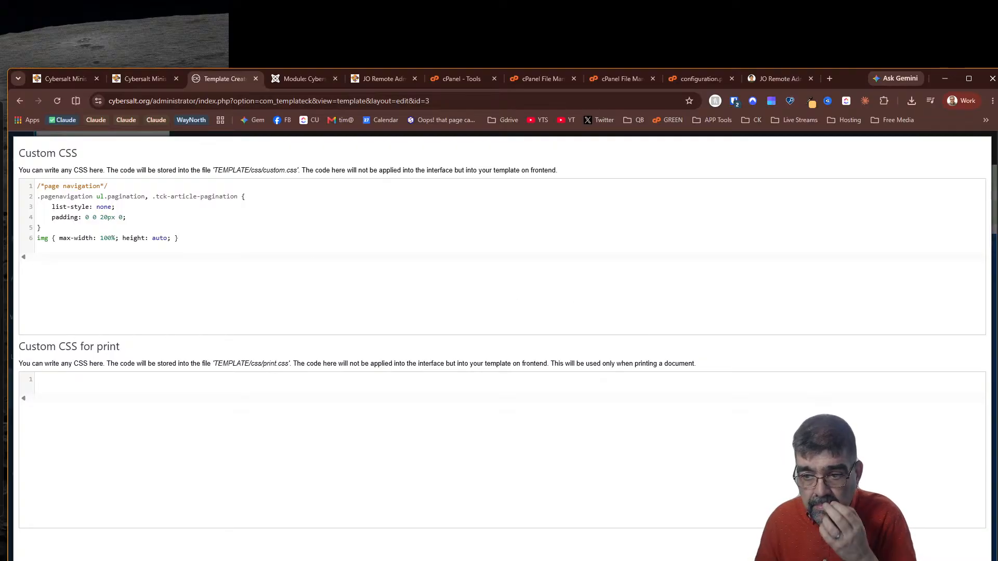
{"action": "key", "text": "alt+Tab"}
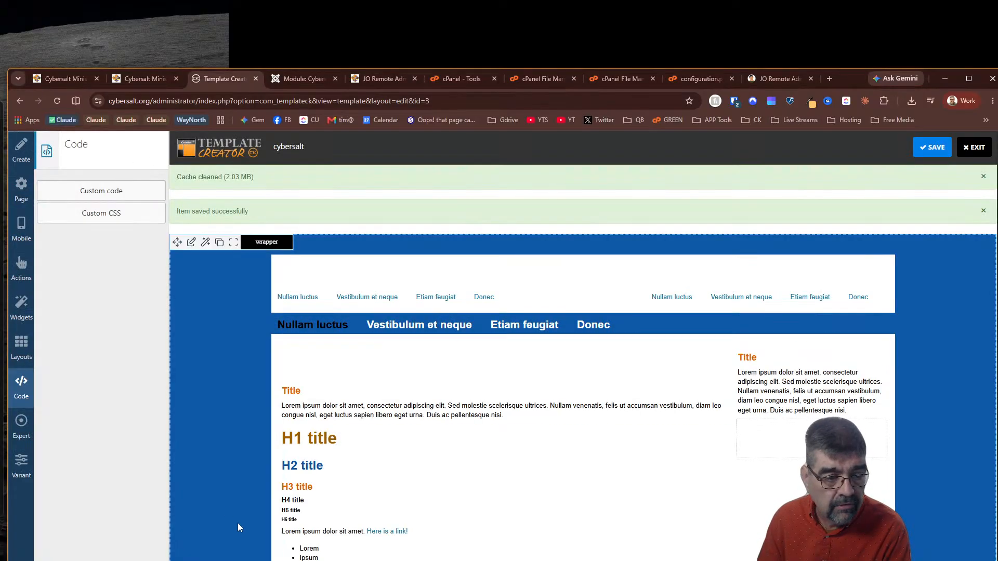
{"action": "left_click", "coordinate": [938, 150]}
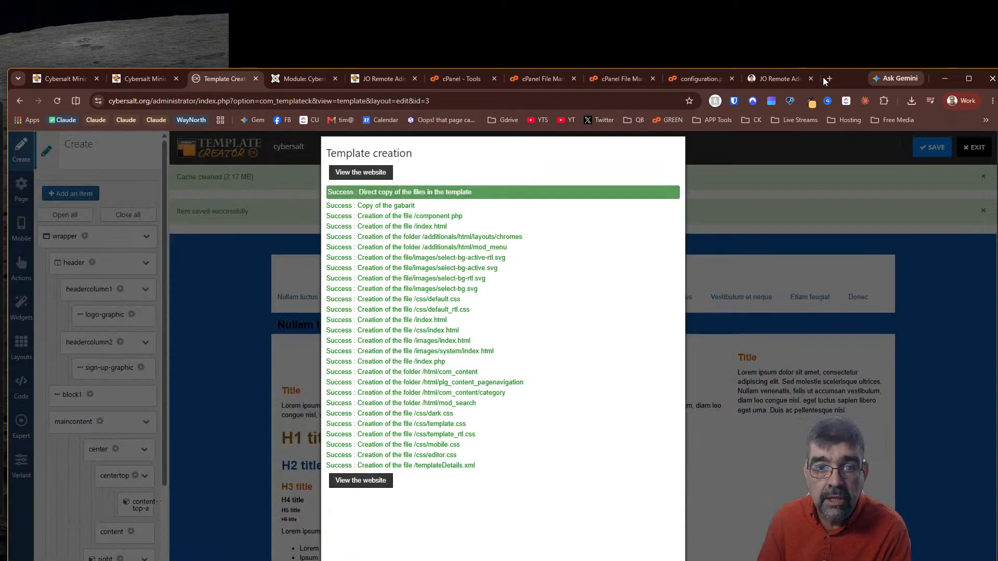
Load the CodeSignal 'Responsive Images and Thumbnails' lesson URL in a new tab and read through it
{"action": "left_click", "coordinate": [829, 78]}
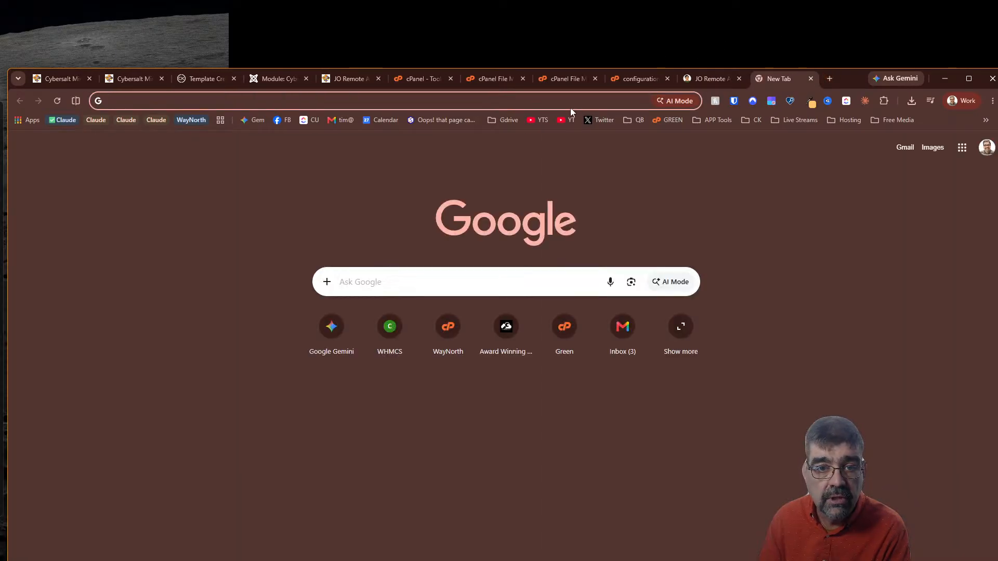
{"action": "key", "text": "ctrl+v"}
{"action": "key", "text": "Return"}
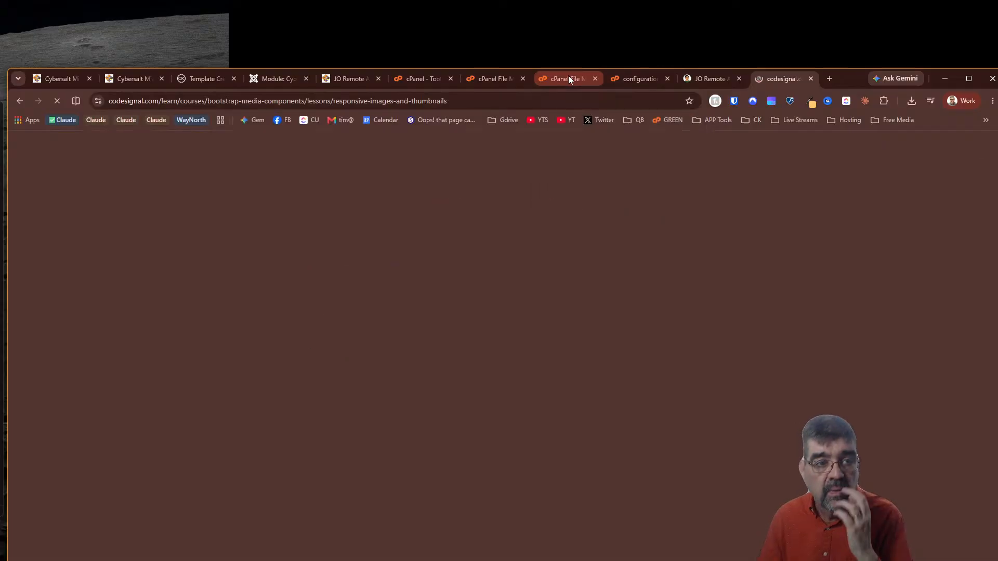
{"action": "scroll", "coordinate": [653, 332], "scroll_direction": "down", "scroll_amount": 7}
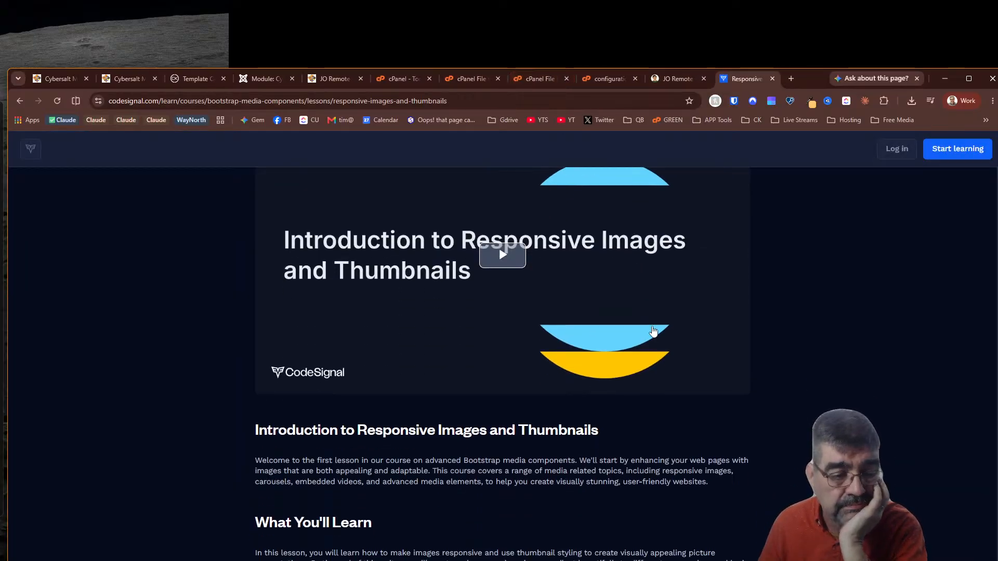
{"action": "scroll", "coordinate": [648, 319], "scroll_direction": "down", "scroll_amount": 2}
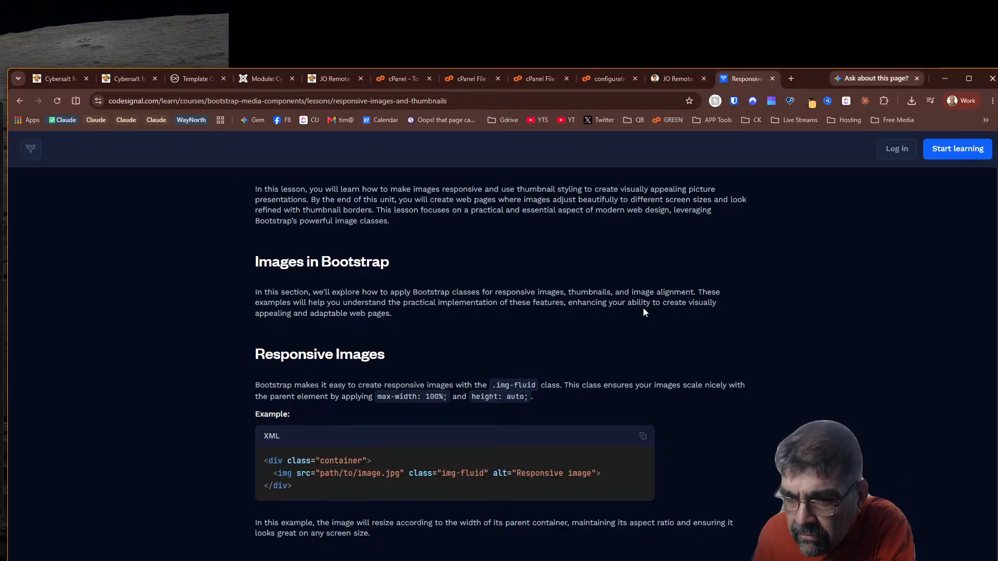
{"action": "scroll", "coordinate": [617, 317], "scroll_direction": "down", "scroll_amount": 5}
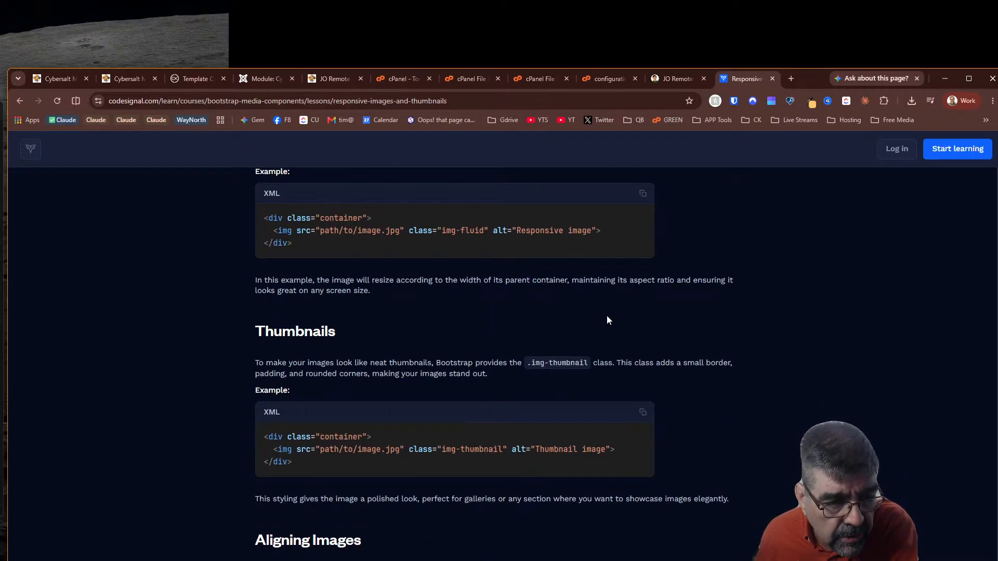
{"action": "scroll", "coordinate": [608, 320], "scroll_direction": "up", "scroll_amount": 5}
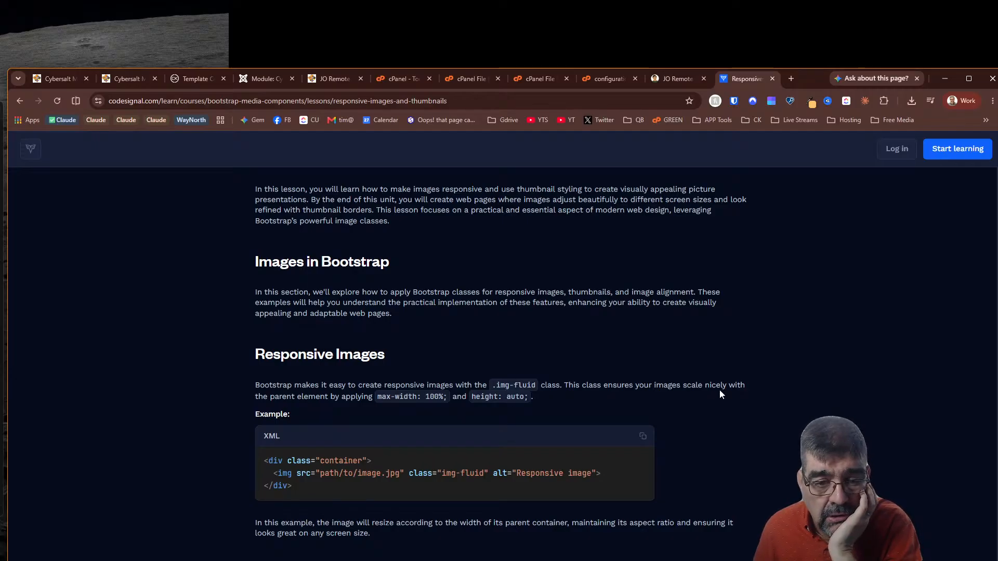
{"action": "scroll", "coordinate": [378, 342], "scroll_direction": "down", "scroll_amount": 2}
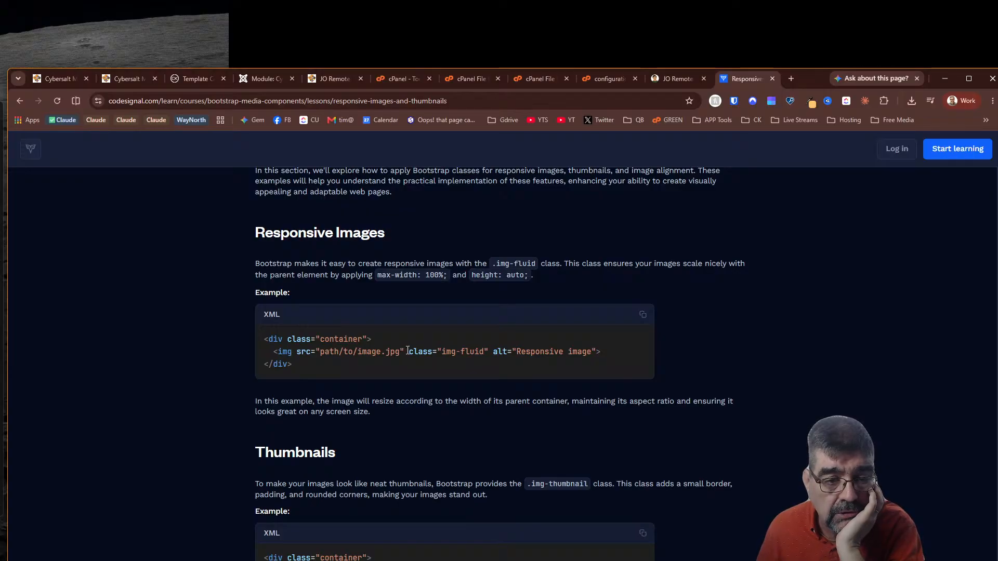
{"action": "scroll", "coordinate": [607, 358], "scroll_direction": "down", "scroll_amount": 6}
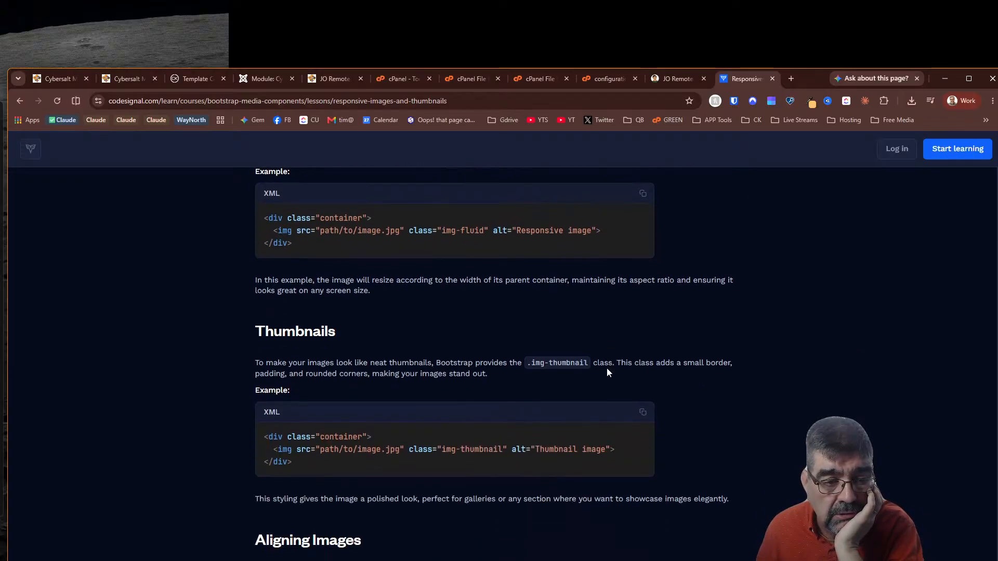
{"action": "scroll", "coordinate": [606, 373], "scroll_direction": "down", "scroll_amount": 8}
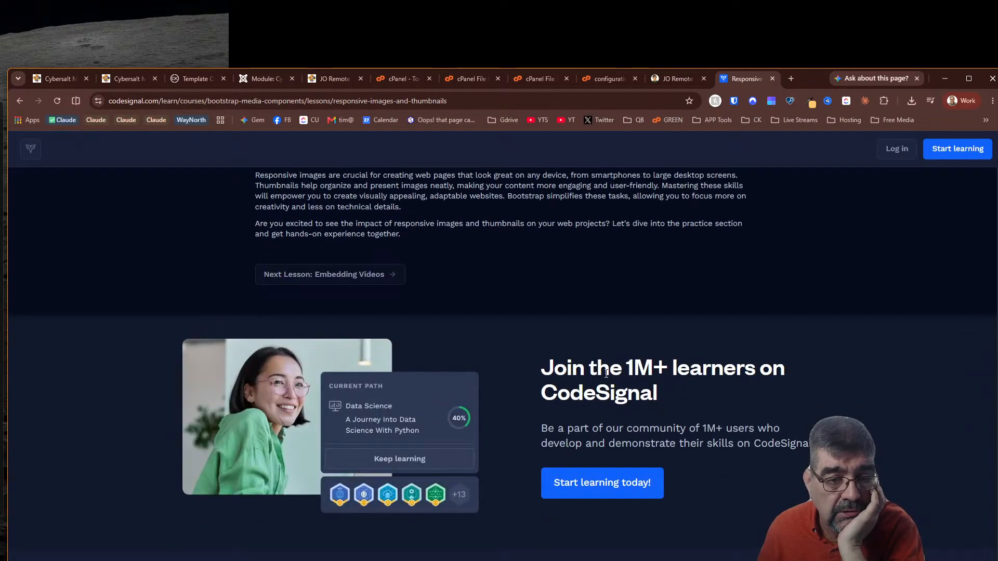
{"action": "scroll", "coordinate": [607, 373], "scroll_direction": "up", "scroll_amount": 10}
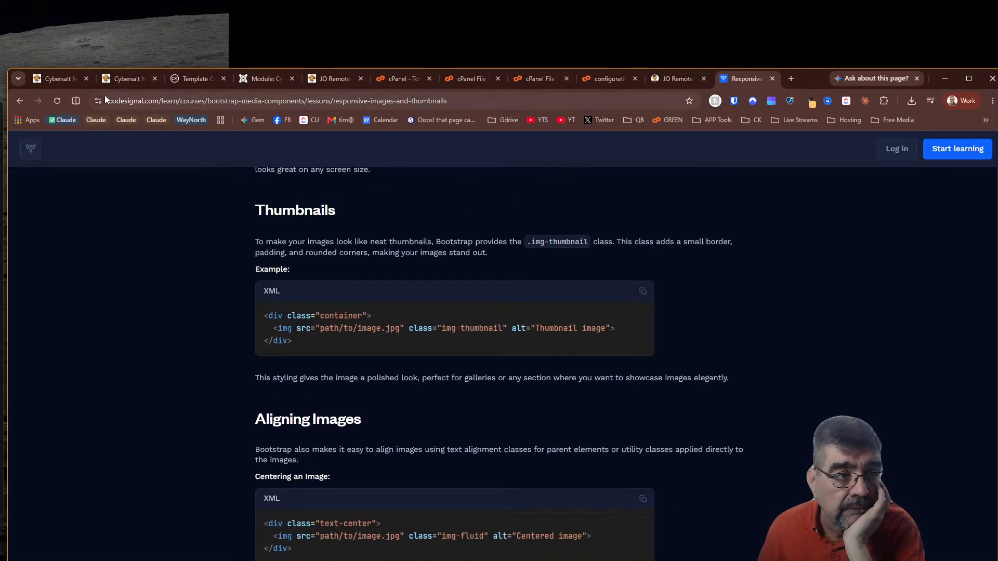
Reload cybersalt.org in the device preview, scroll down, and inspect the Chicken Thursday heading
{"action": "left_click", "coordinate": [49, 79]}
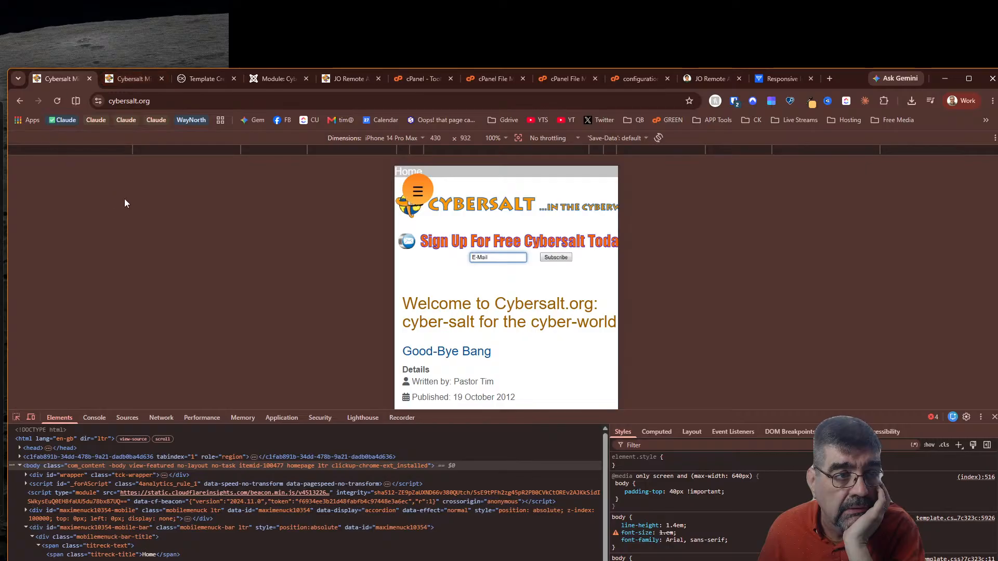
{"action": "left_click", "coordinate": [238, 101]}
{"action": "left_click", "coordinate": [238, 101]}
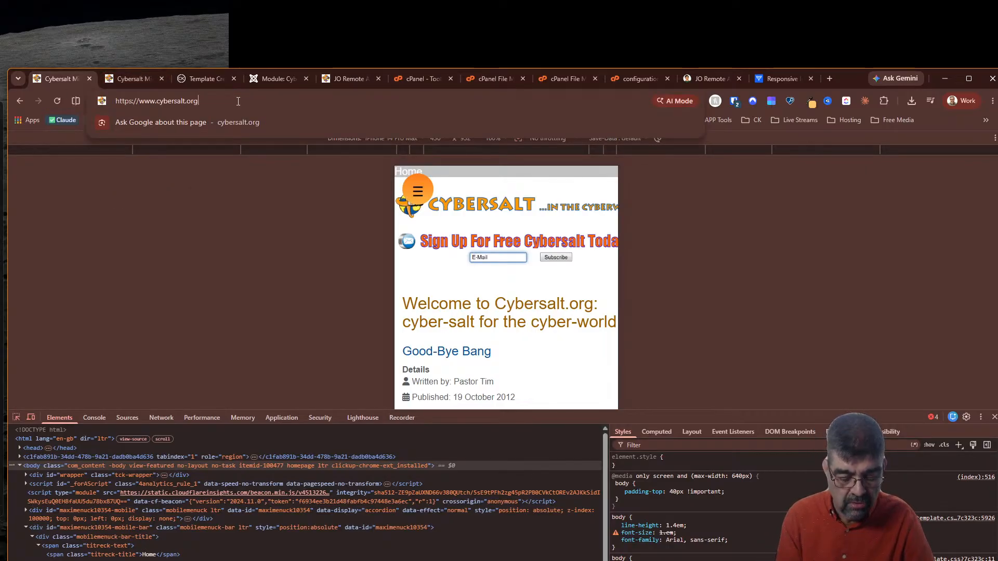
{"action": "key", "text": "Return"}
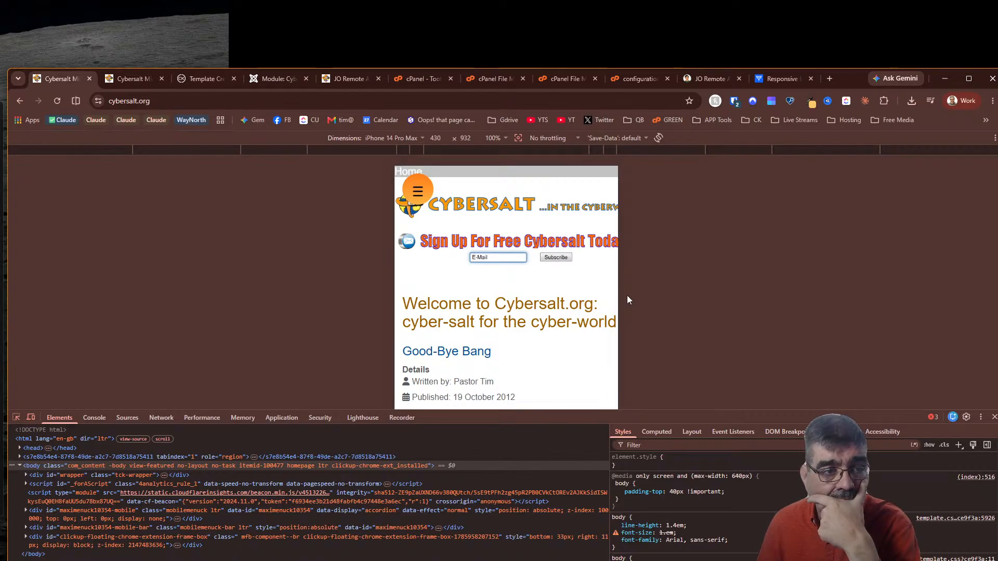
{"action": "scroll", "coordinate": [552, 309], "scroll_direction": "down", "scroll_amount": 2}
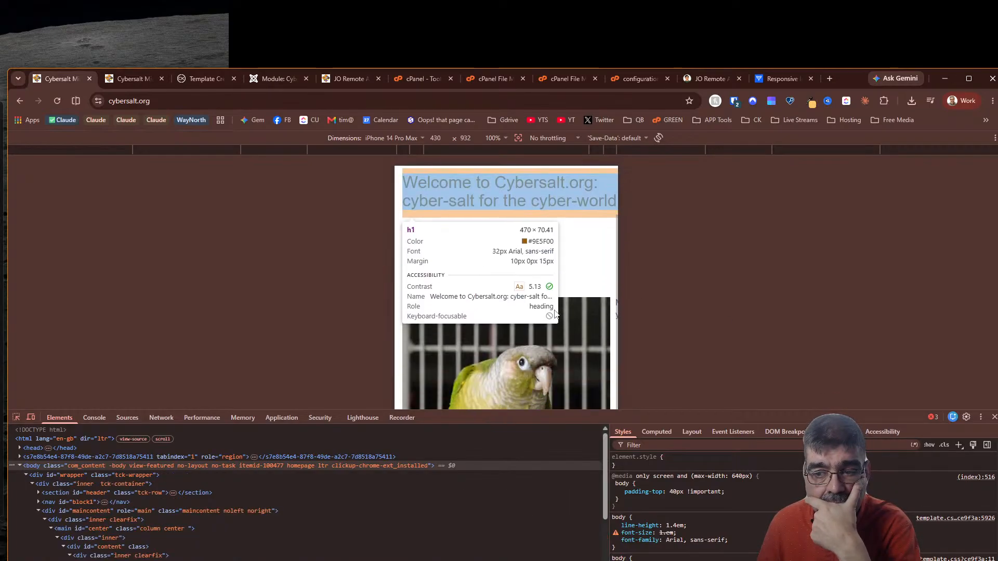
{"action": "scroll", "coordinate": [551, 308], "scroll_direction": "down", "scroll_amount": 2}
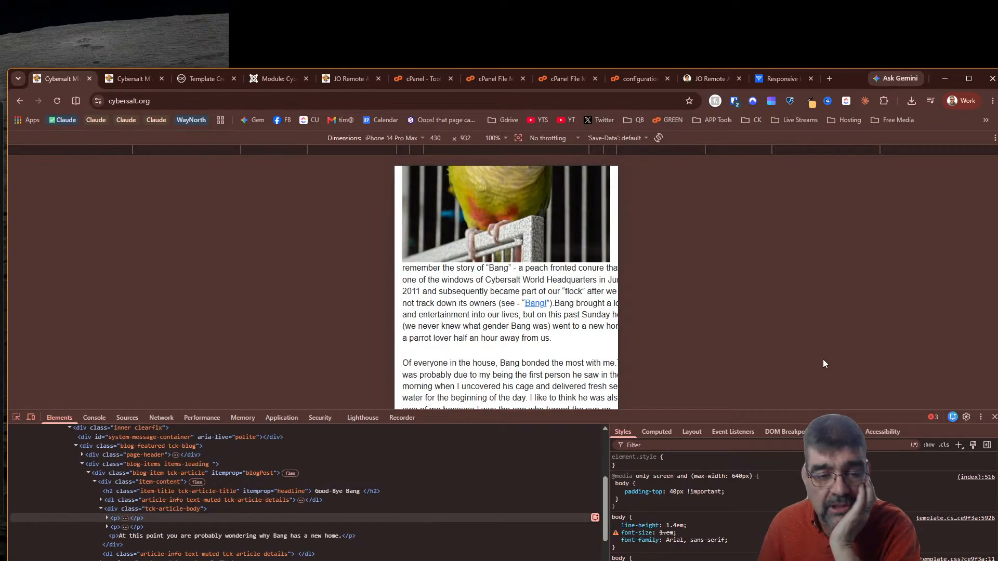
{"action": "scroll", "coordinate": [555, 341], "scroll_direction": "down", "scroll_amount": 8}
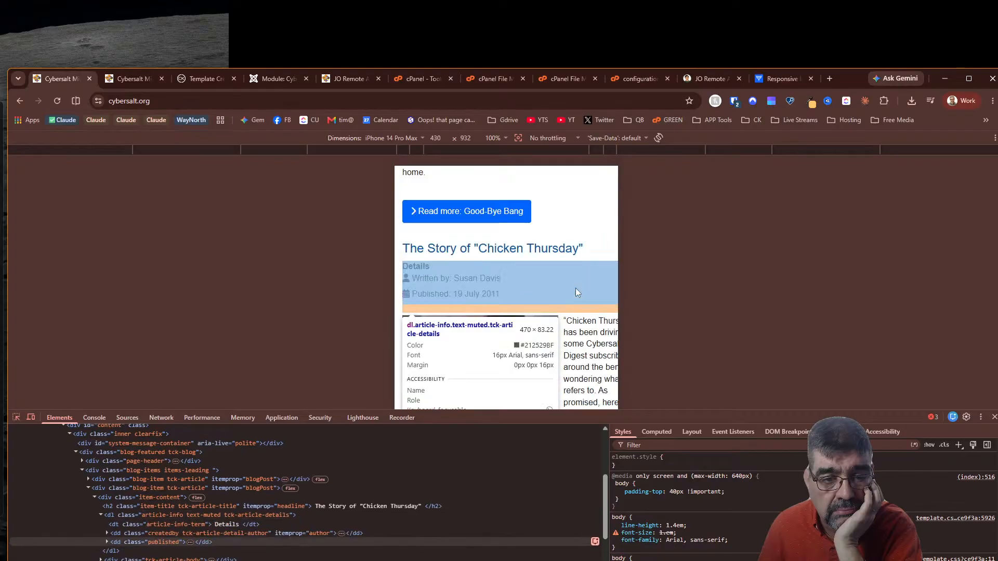
{"action": "left_click", "coordinate": [569, 248]}
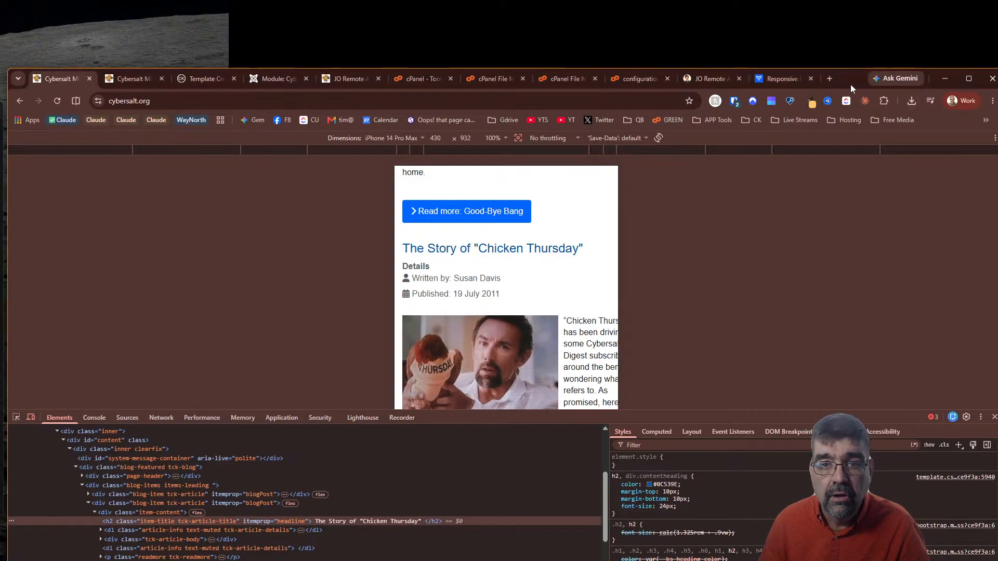
Move the browser window lower on the desktop and switch back to VS Code
{"action": "left_click_drag", "start_coordinate": [851, 85], "coordinate": [807, 423]}
{"action": "key", "text": "alt+Tab"}
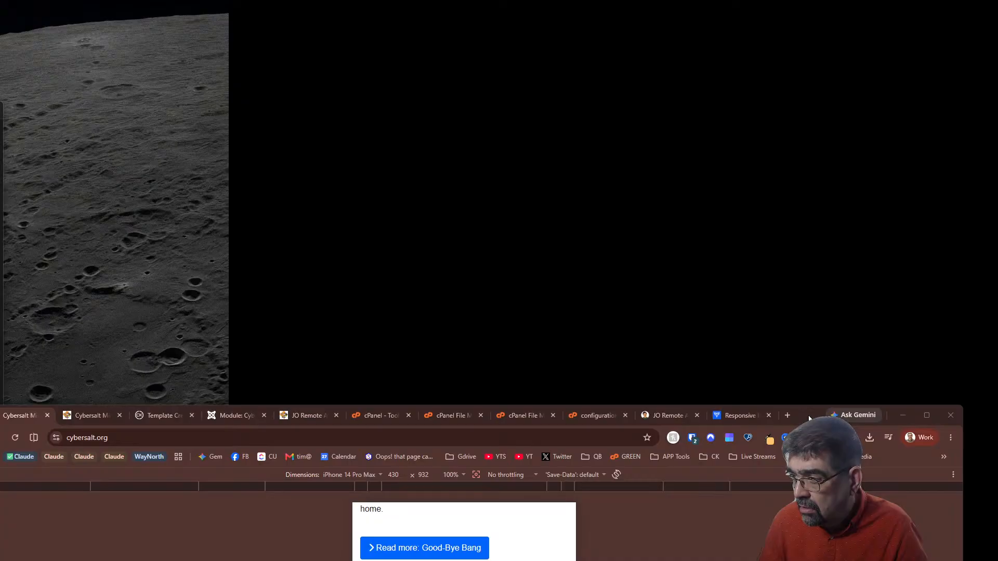
{"action": "key", "text": "alt+Tab"}
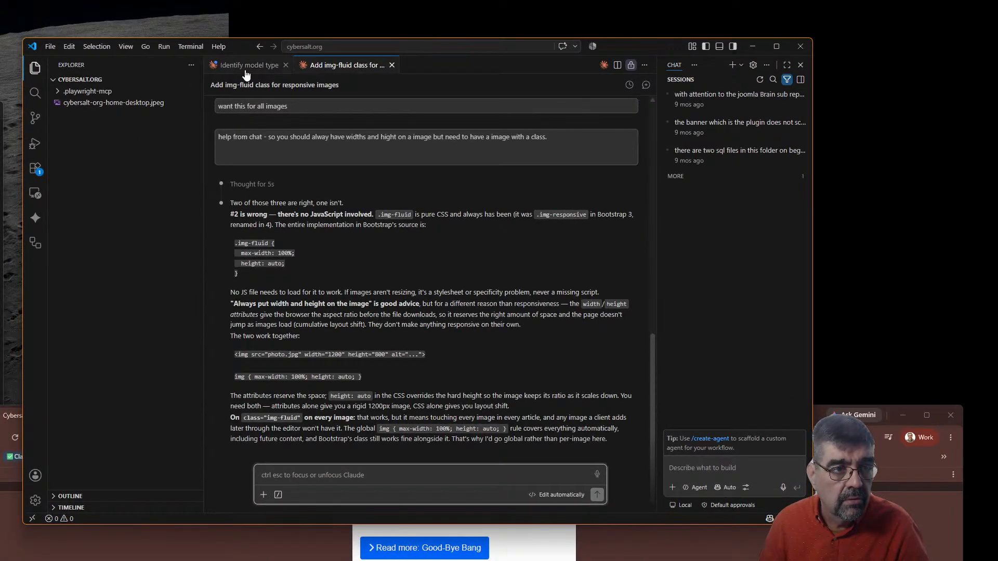
Check the Identify model type chat, return to img-fluid, and open a third blank Claude session
{"action": "left_click", "coordinate": [245, 69]}
{"action": "left_click", "coordinate": [315, 67]}
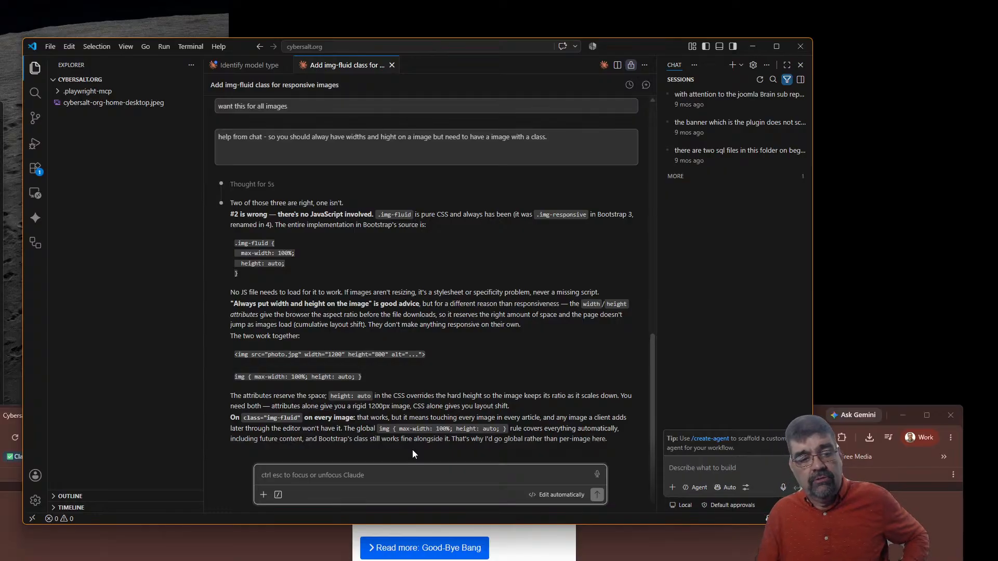
{"action": "left_click", "coordinate": [603, 65]}
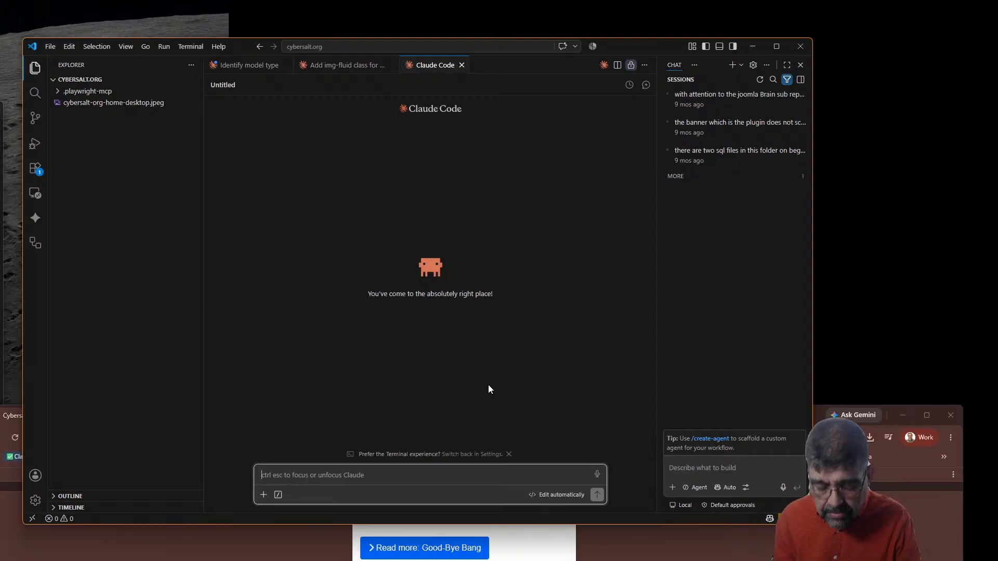
Ask Claude to 'trun off caching for cybersalt.org in cloudflare'
{"action": "type", "text": "trun off caching"}
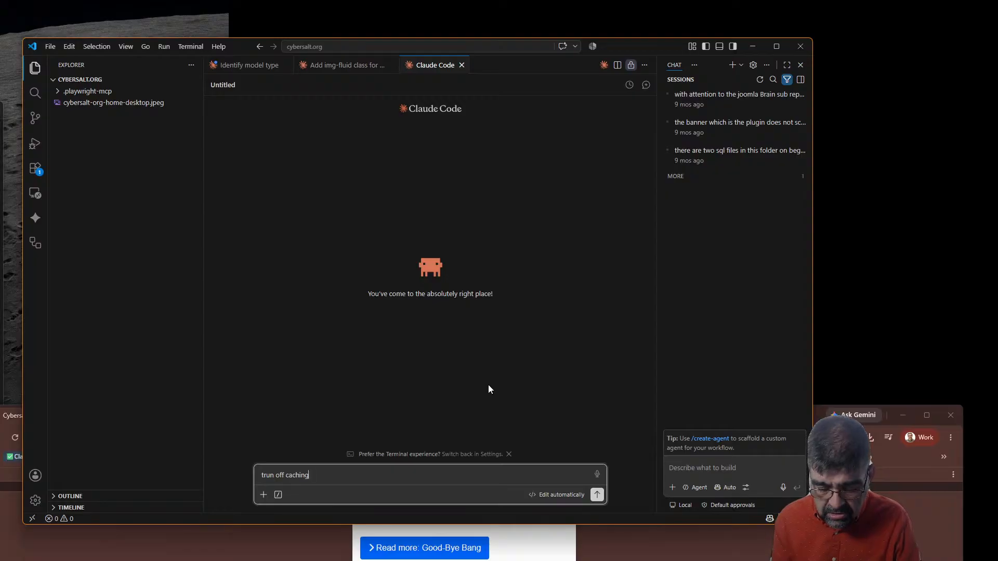
{"action": "type", "text": " for cybersalt.org in cloudflare"}
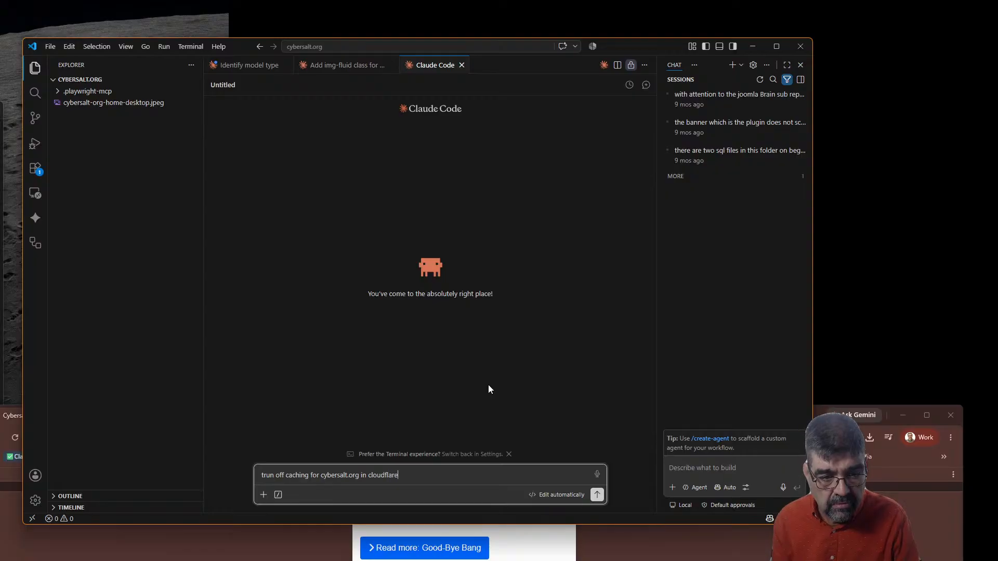
{"action": "key", "text": "Return"}
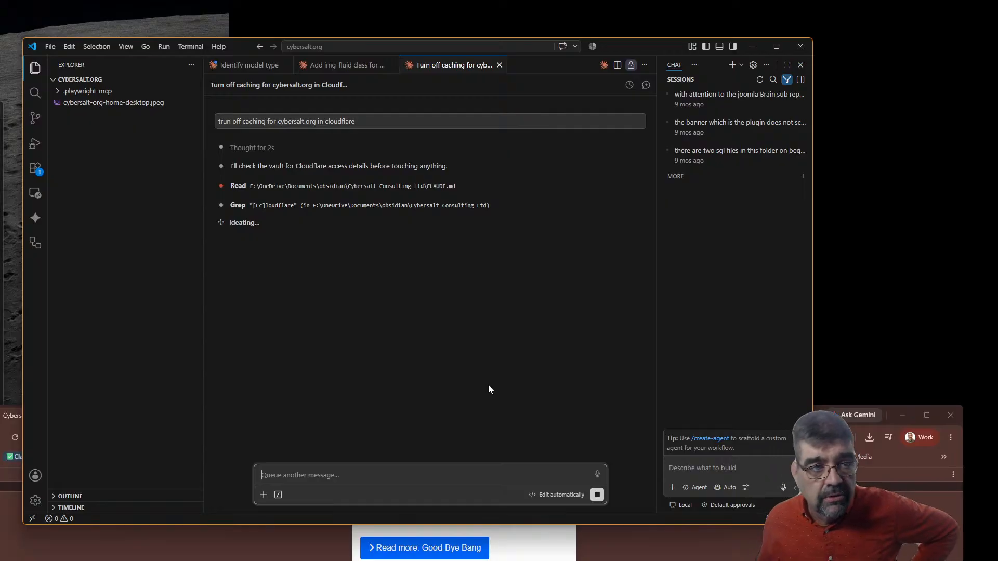
Copy the cybersalt.org address and load it in a new Incognito window
{"action": "left_click", "coordinate": [820, 419]}
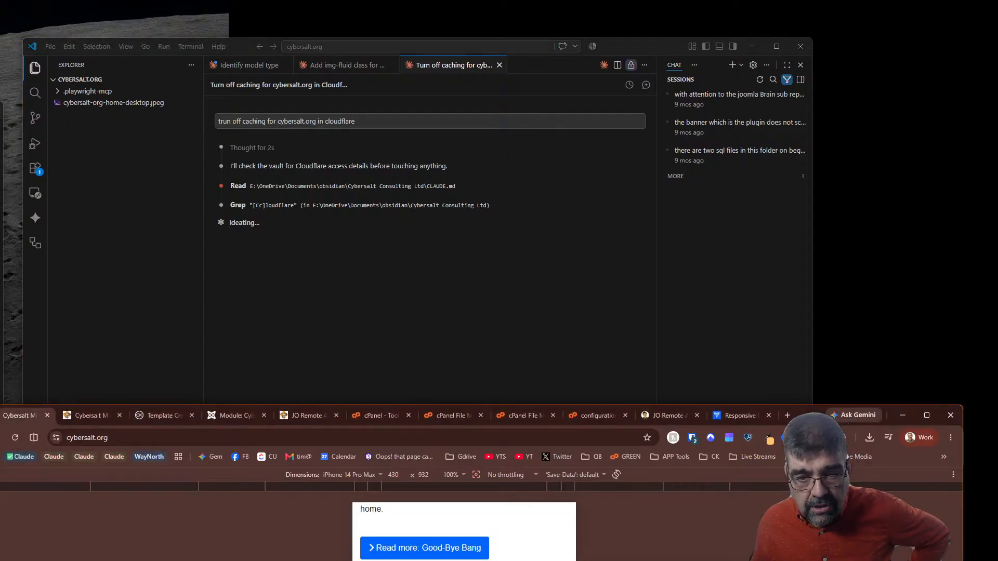
{"action": "left_click_drag", "start_coordinate": [802, 418], "coordinate": [800, 111]}
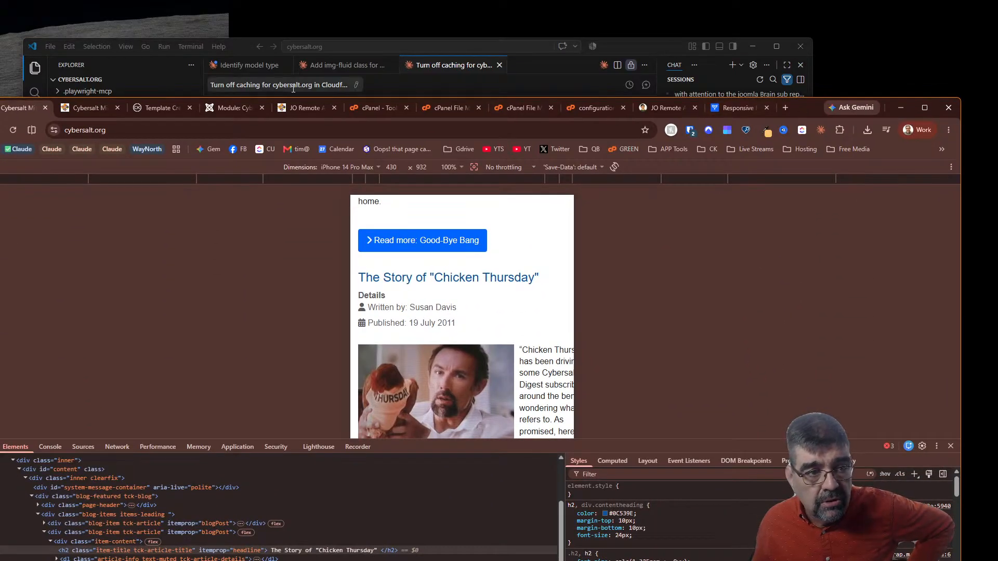
{"action": "left_click", "coordinate": [127, 130]}
{"action": "key", "text": "ctrl+c"}
{"action": "right_click", "coordinate": [128, 130]}
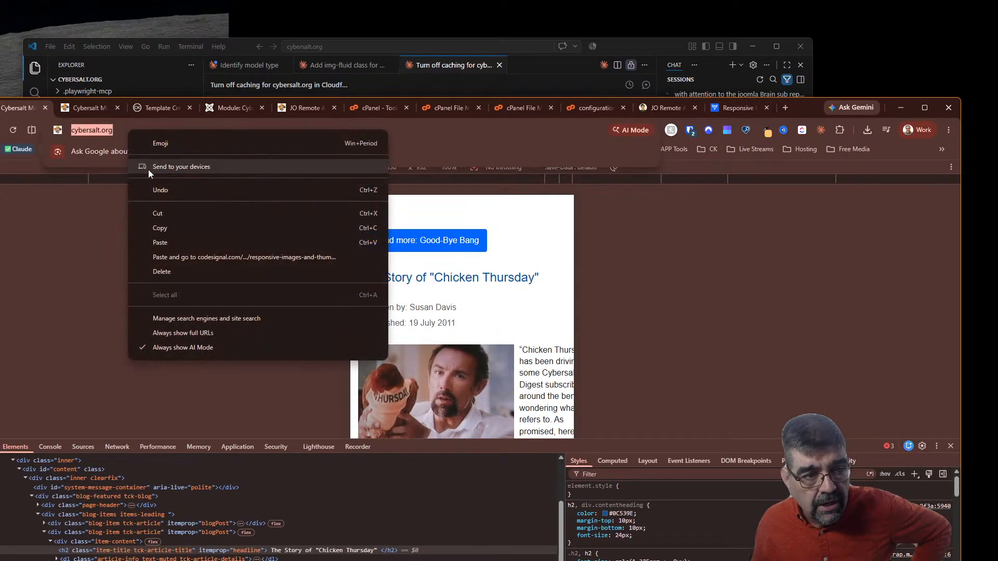
{"action": "left_click", "coordinate": [192, 229]}
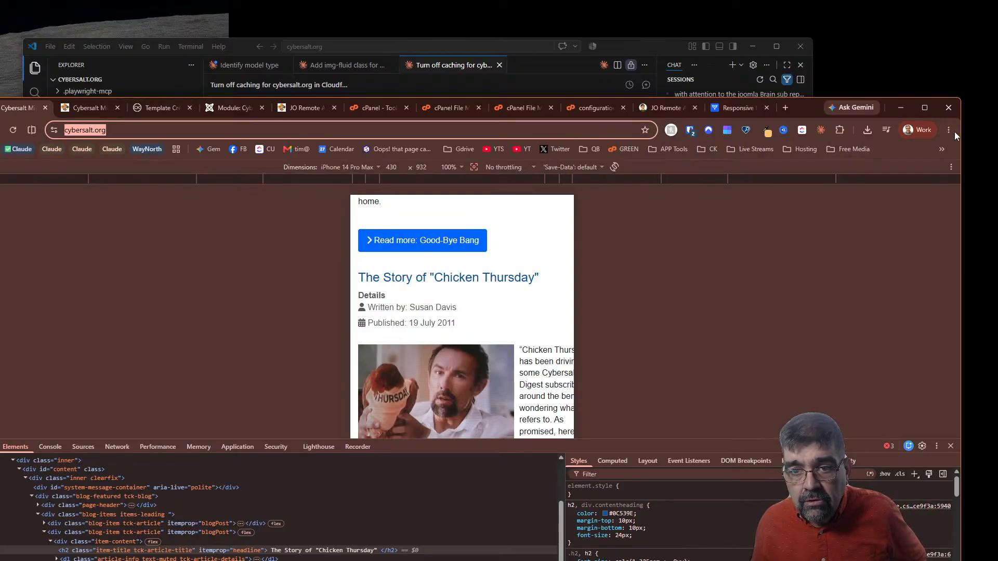
{"action": "left_click", "coordinate": [950, 131]}
{"action": "left_click", "coordinate": [869, 182]}
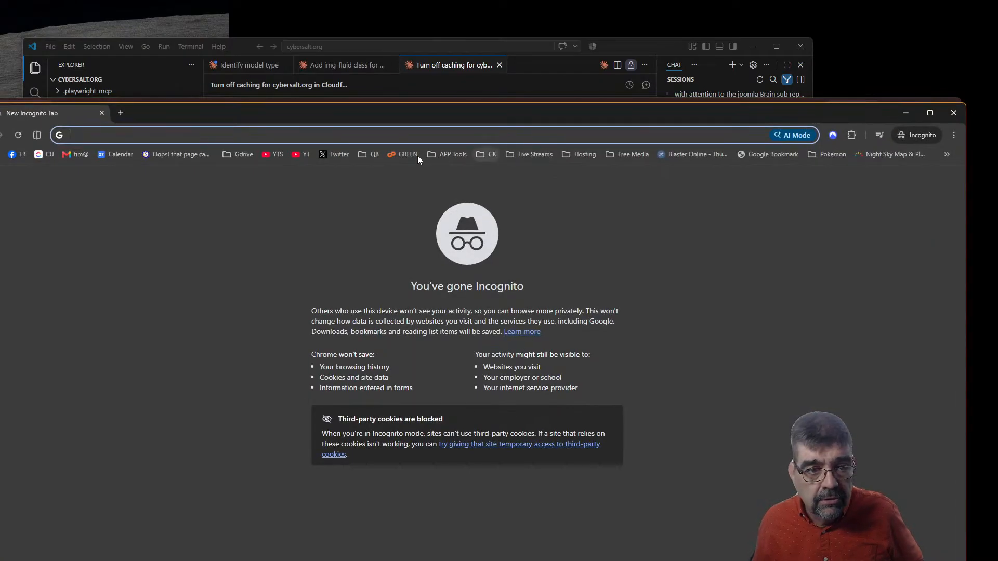
{"action": "key", "text": "ctrl+v"}
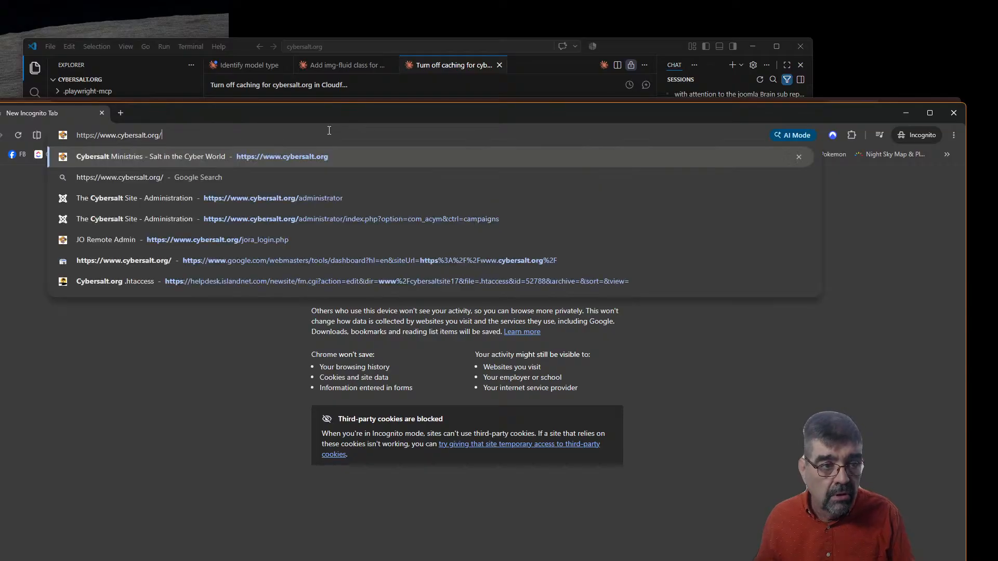
{"action": "key", "text": "Return"}
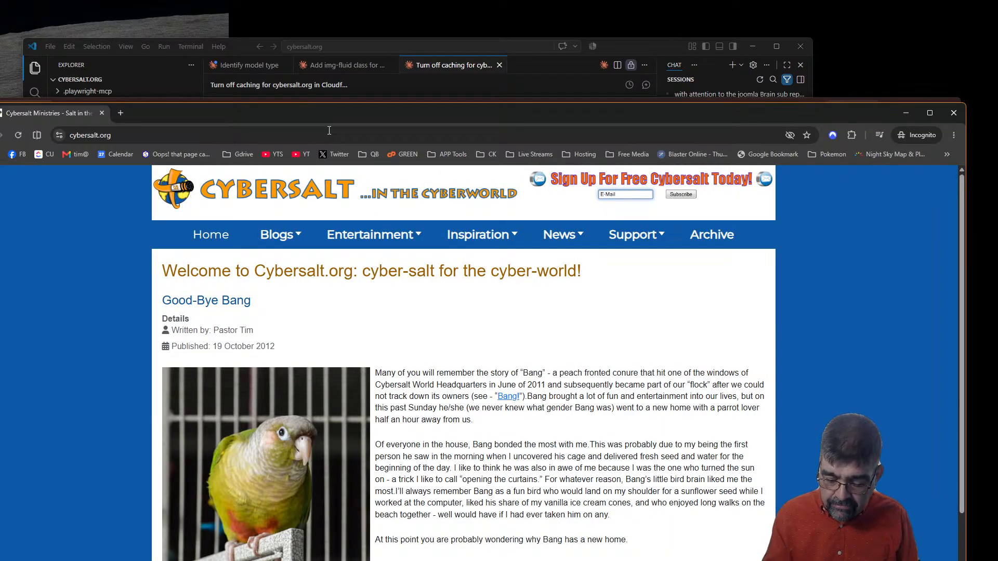
Open DevTools with the responsive device toolbar and scroll the mobile homepage
{"action": "key", "text": "F12"}
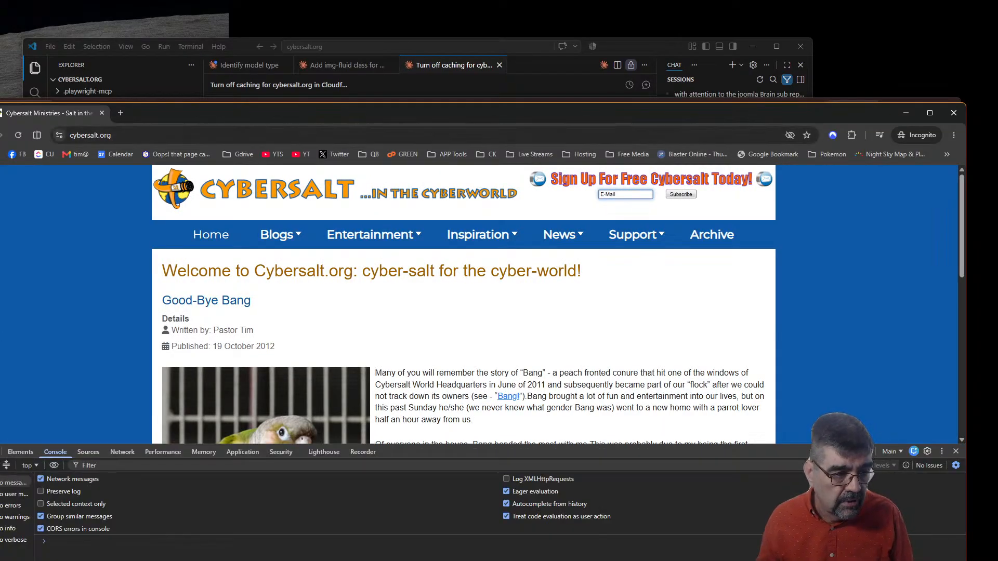
{"action": "key", "text": "ctrl+shift+m"}
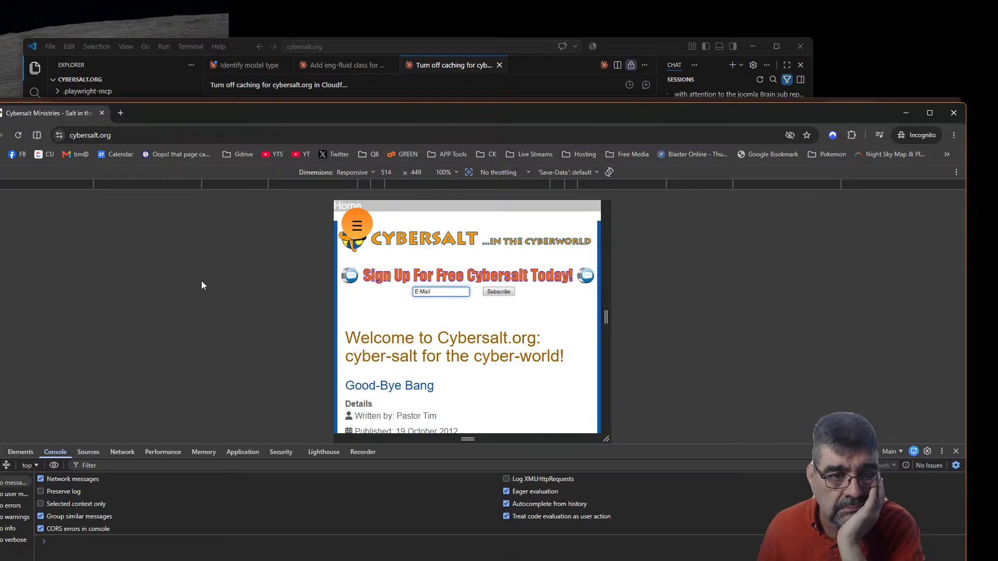
{"action": "scroll", "coordinate": [423, 336], "scroll_direction": "down", "scroll_amount": 2}
{"action": "scroll", "coordinate": [423, 336], "scroll_direction": "up", "scroll_amount": 2}
{"action": "scroll", "coordinate": [424, 359], "scroll_direction": "down", "scroll_amount": 4}
{"action": "scroll", "coordinate": [424, 346], "scroll_direction": "down", "scroll_amount": 8}
{"action": "scroll", "coordinate": [423, 346], "scroll_direction": "up", "scroll_amount": 15}
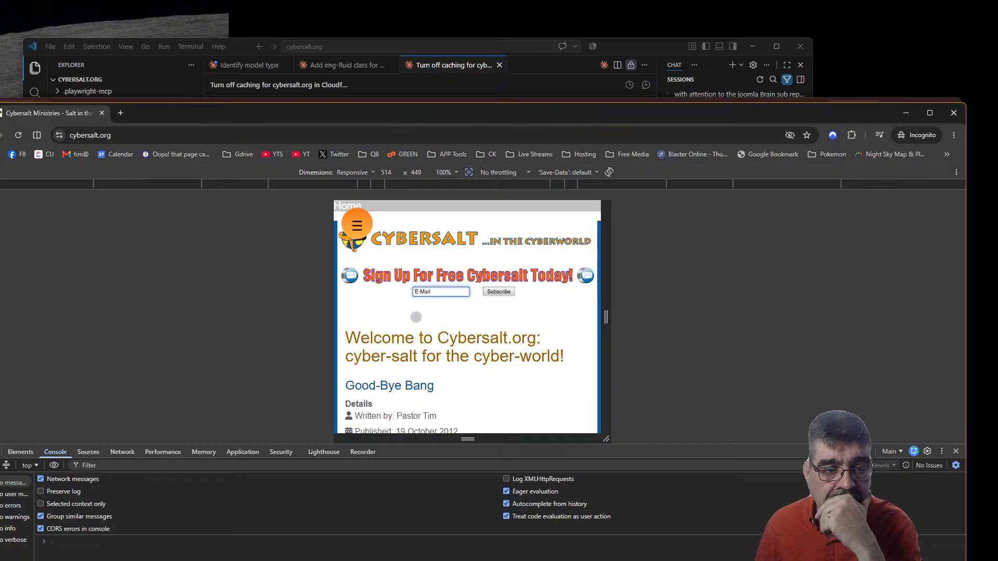
Navigate the hamburger menu to Blogs > God's Penman, then return to VS Code
{"action": "left_click", "coordinate": [357, 225]}
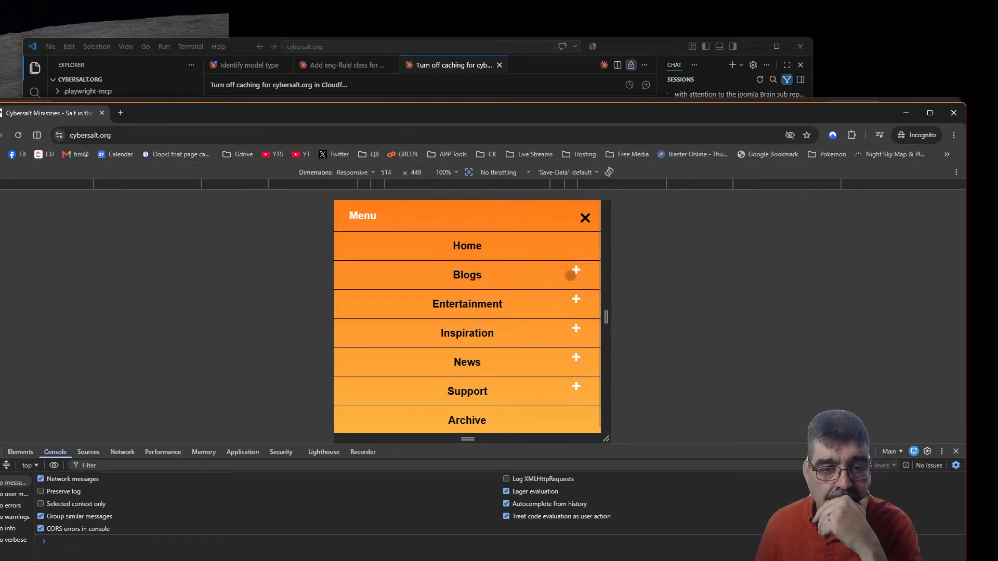
{"action": "left_click", "coordinate": [575, 271]}
{"action": "left_click", "coordinate": [503, 354]}
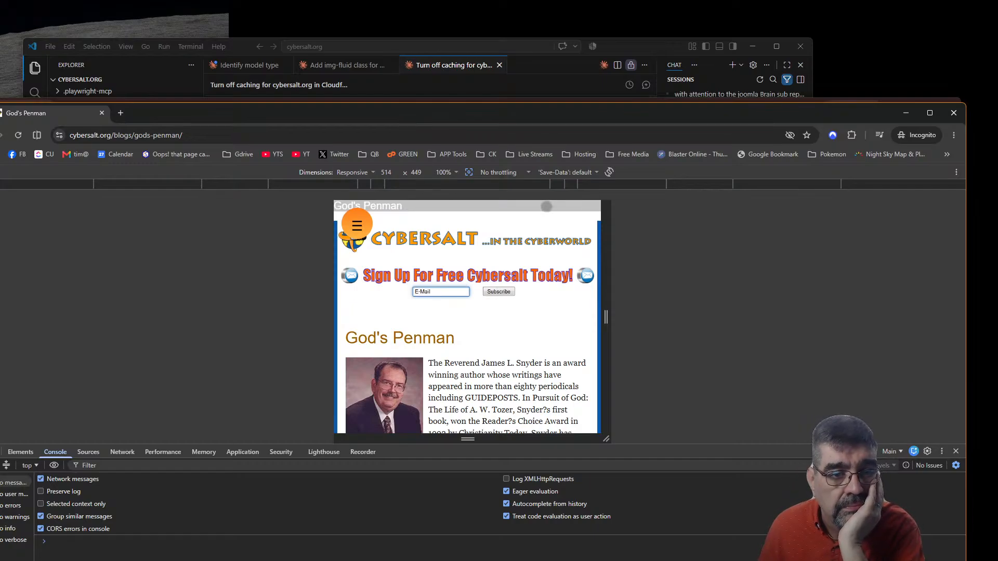
{"action": "left_click", "coordinate": [458, 67]}
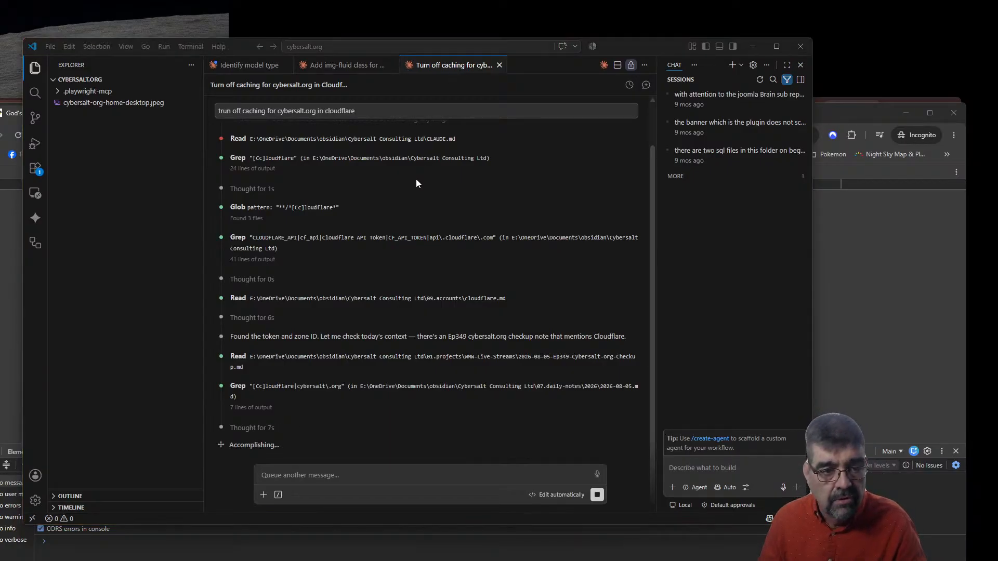
Return to VS Code and bring up the 'Identify model type' session's scope question
{"action": "key", "text": "alt+Tab"}
{"action": "key", "text": "alt+Tab"}
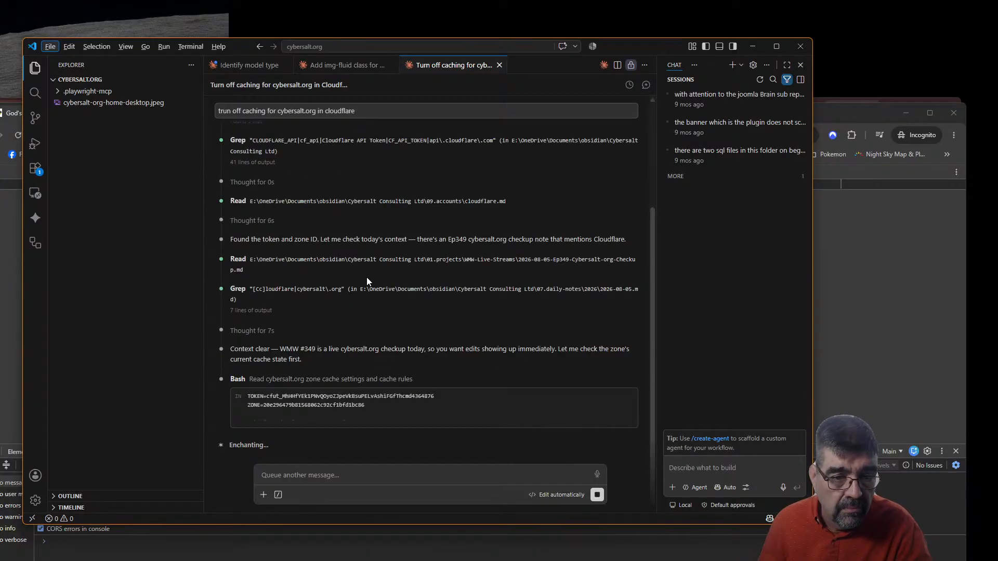
{"action": "left_click", "coordinate": [228, 66]}
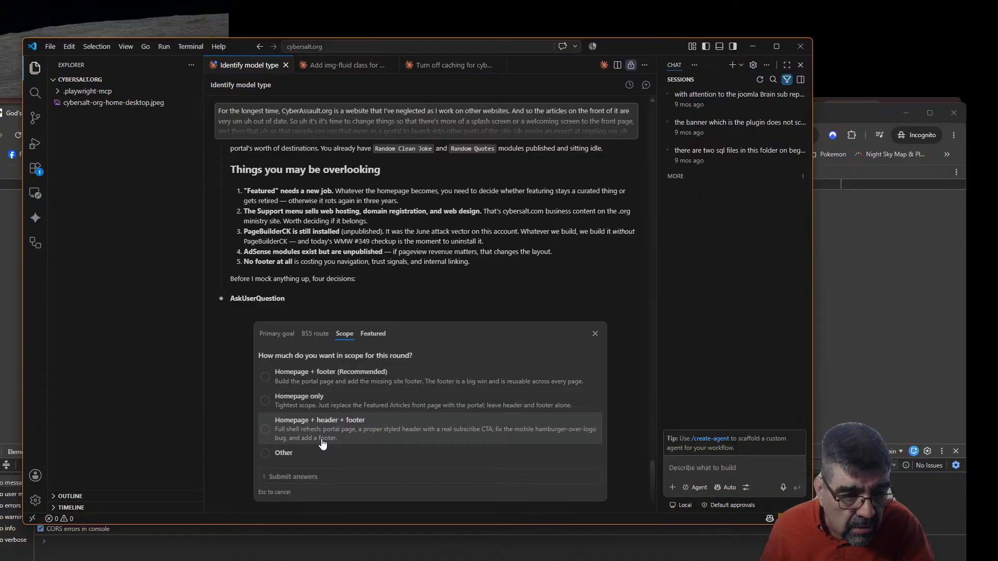
Answer the homepage planning questions, choosing to retire Featured from the homepage, and submit
{"action": "left_click", "coordinate": [316, 408]}
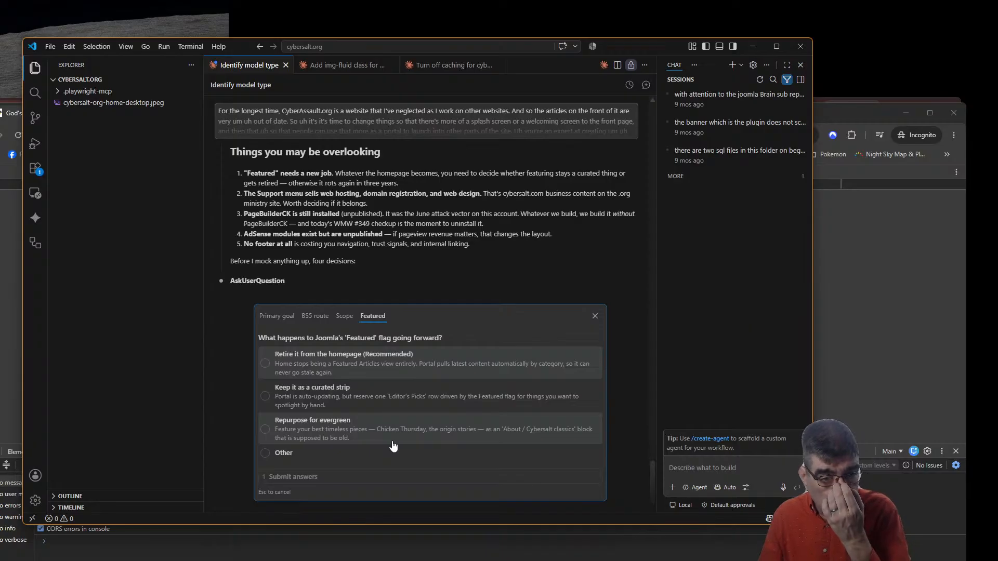
{"action": "left_click", "coordinate": [306, 366]}
{"action": "left_click", "coordinate": [339, 477]}
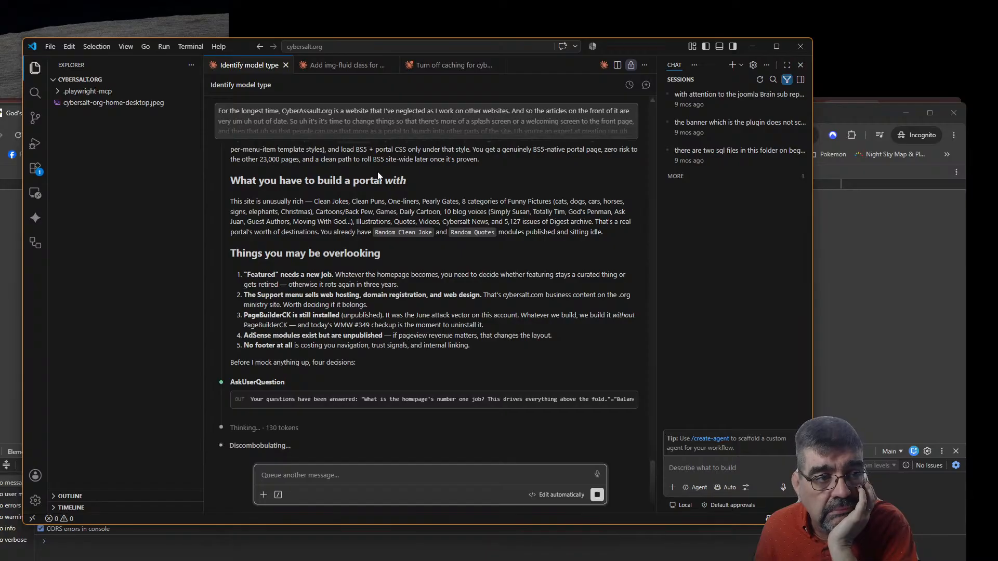
Review the 'Turn off caching' session's report, then return to the Chrome private window
{"action": "left_click", "coordinate": [445, 66]}
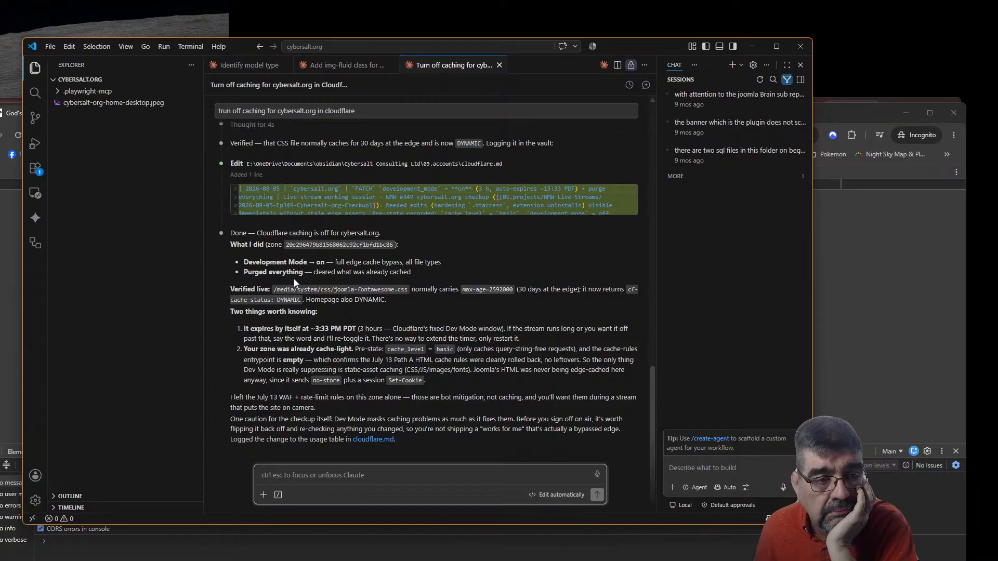
{"action": "key", "text": "alt+Tab"}
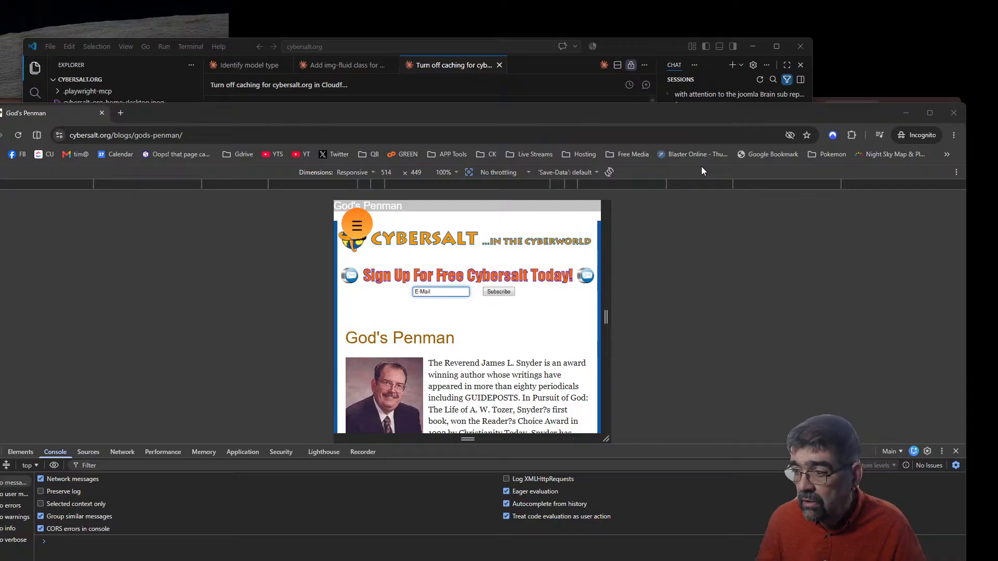
{"action": "key", "text": "alt+Tab"}
Reload the cybersalt.org home page in mobile emulation and desktop layout, then restore responsive view
{"action": "scroll", "coordinate": [487, 286], "scroll_direction": "up", "scroll_amount": 10}
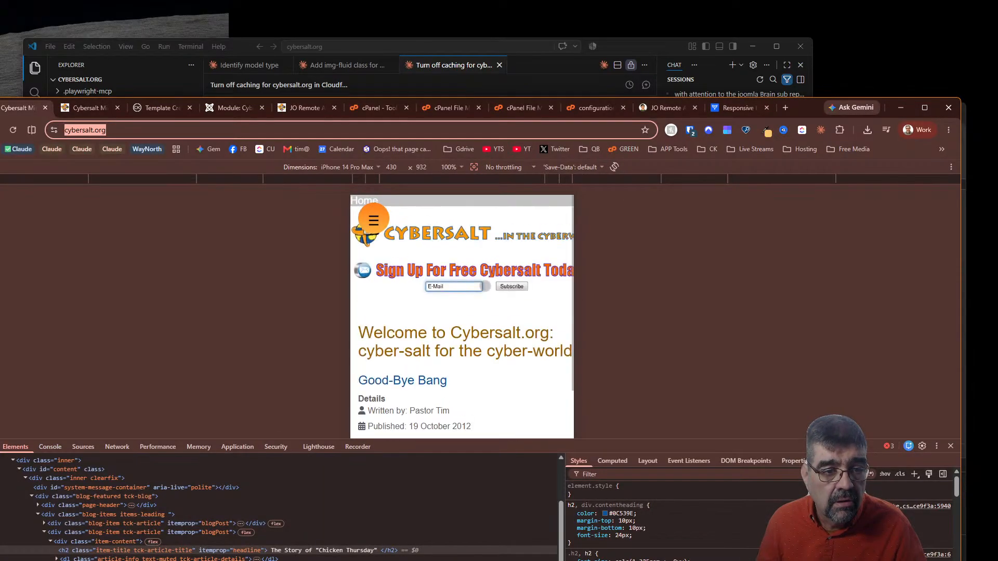
{"action": "key", "text": "Return"}
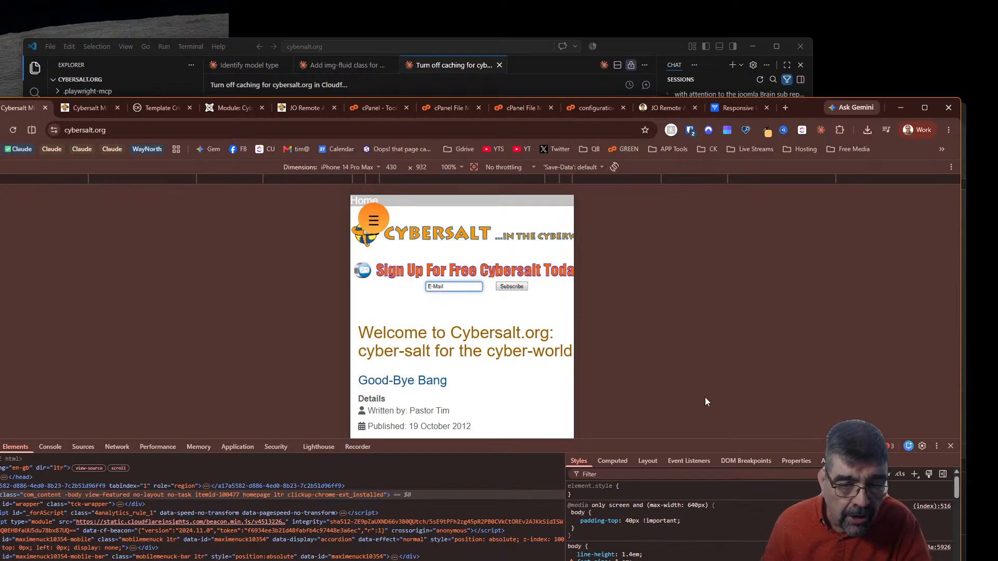
{"action": "left_click", "coordinate": [951, 446]}
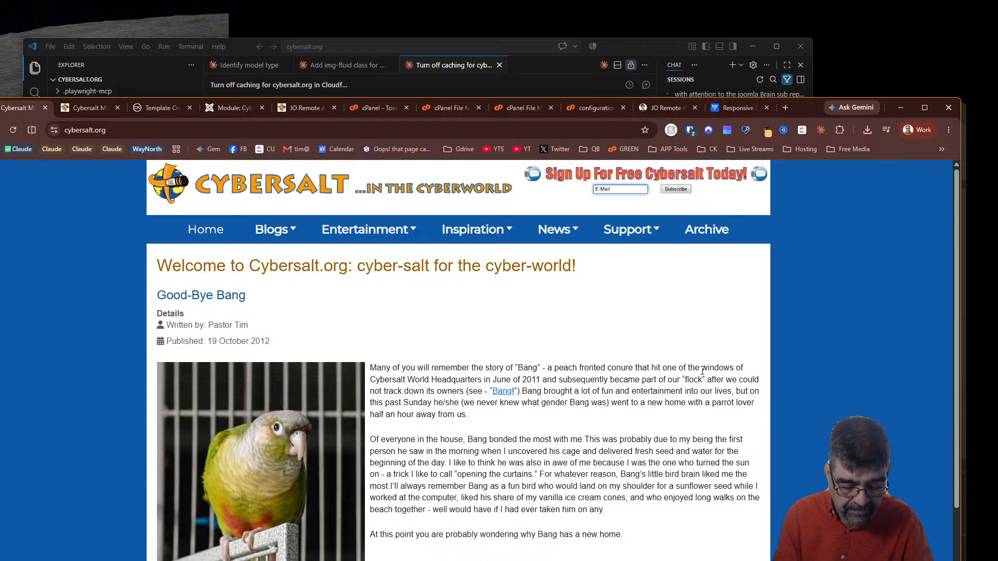
{"action": "key", "text": "F5"}
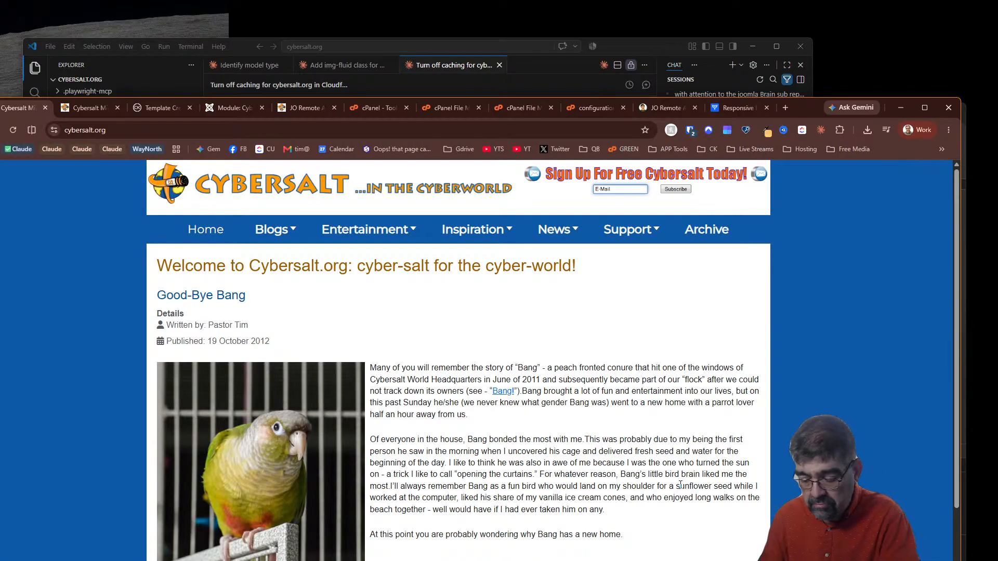
{"action": "key", "text": "F12"}
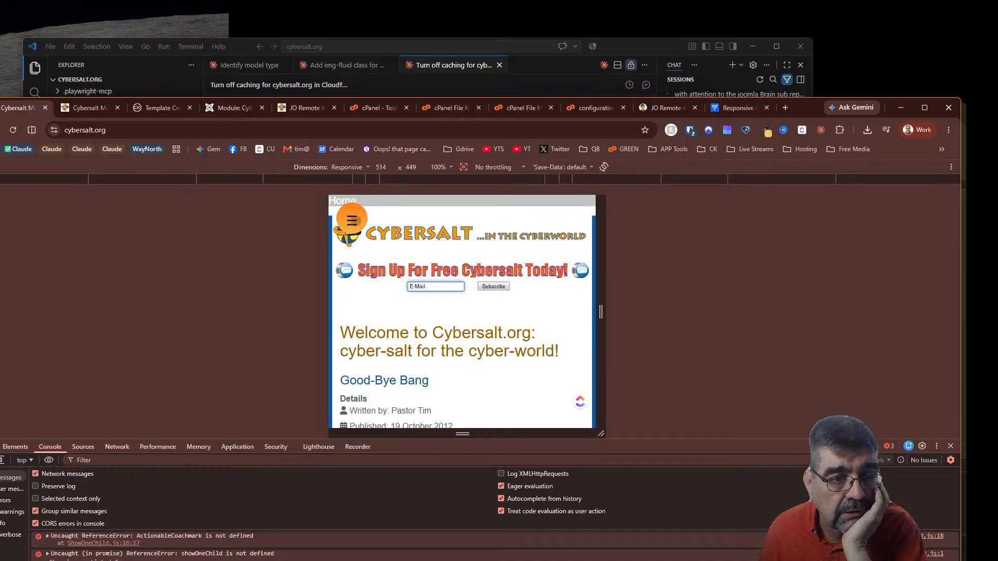
Reach Home via the mobile menu, widen the viewport to about 822px, check network requests, then return to the 'Identify model type' chat
{"action": "left_click", "coordinate": [352, 220]}
{"action": "left_click", "coordinate": [461, 246]}
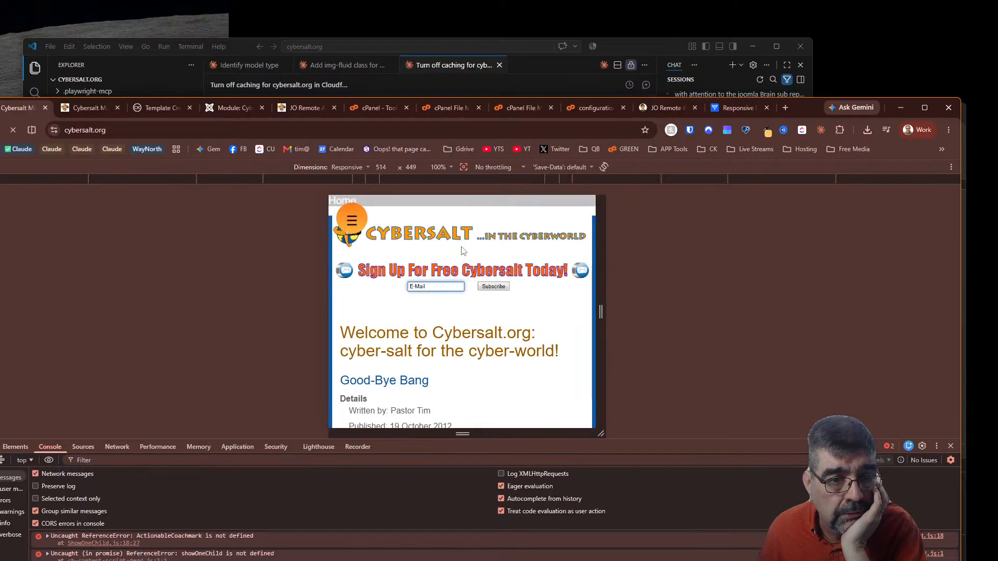
{"action": "scroll", "coordinate": [504, 306], "scroll_direction": "down", "scroll_amount": 10}
{"action": "scroll", "coordinate": [504, 306], "scroll_direction": "up", "scroll_amount": 10}
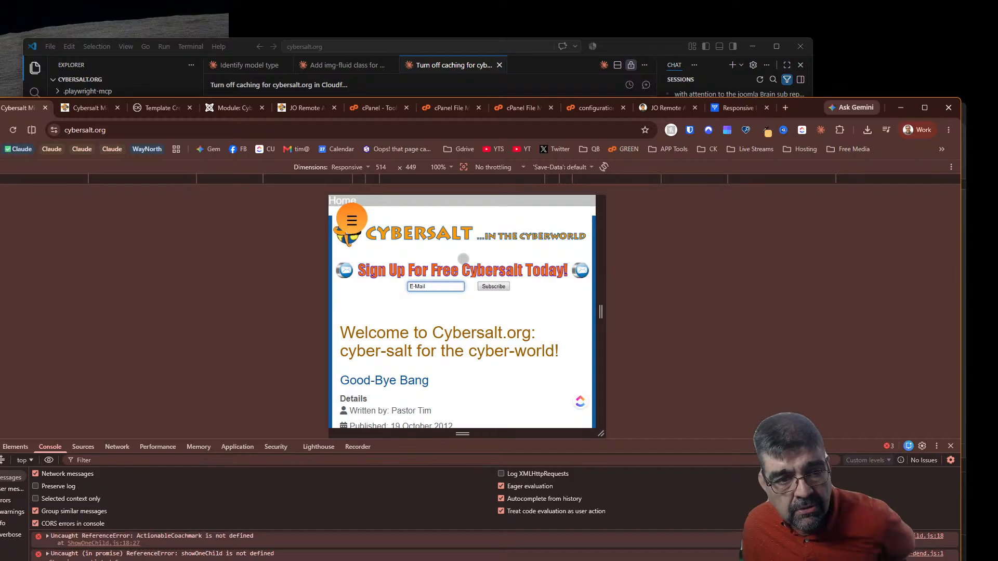
{"action": "left_click_drag", "start_coordinate": [603, 314], "coordinate": [681, 313]}
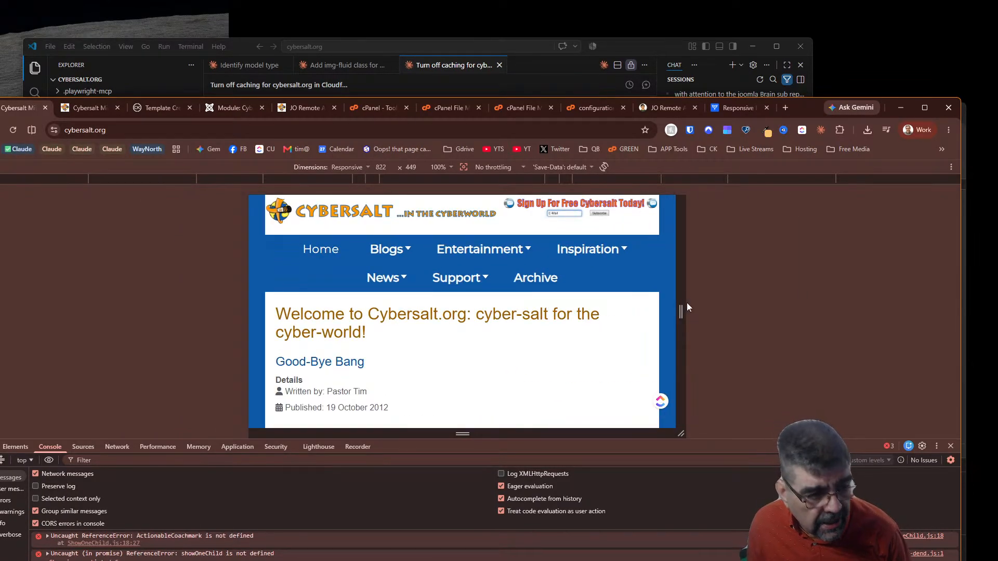
{"action": "left_click", "coordinate": [117, 449]}
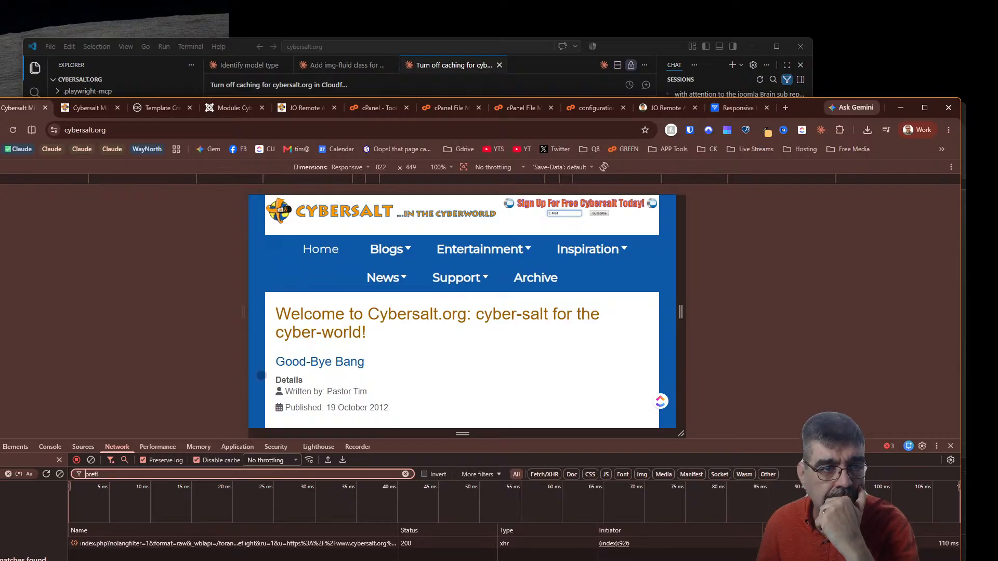
{"action": "left_click", "coordinate": [622, 46]}
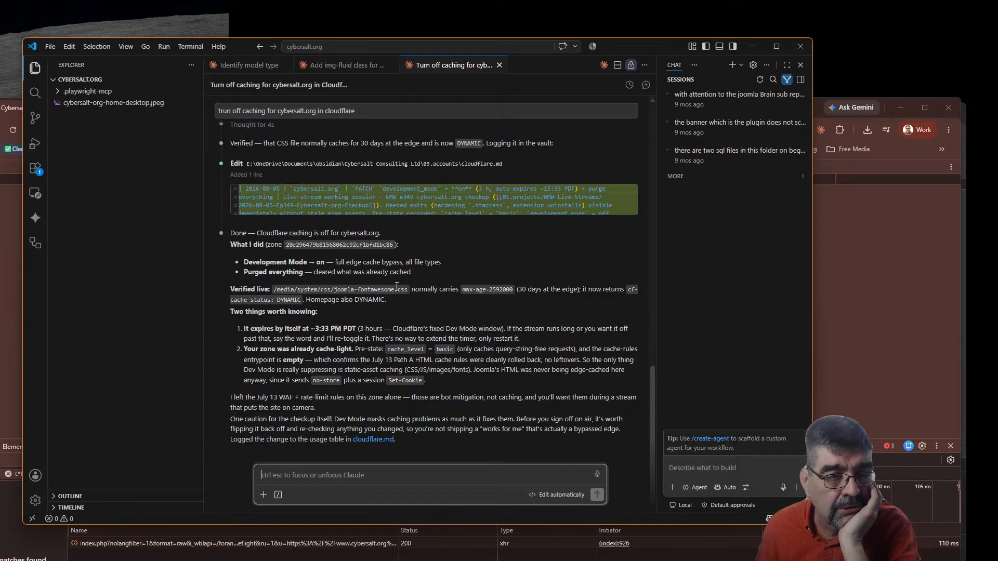
{"action": "left_click", "coordinate": [245, 66]}
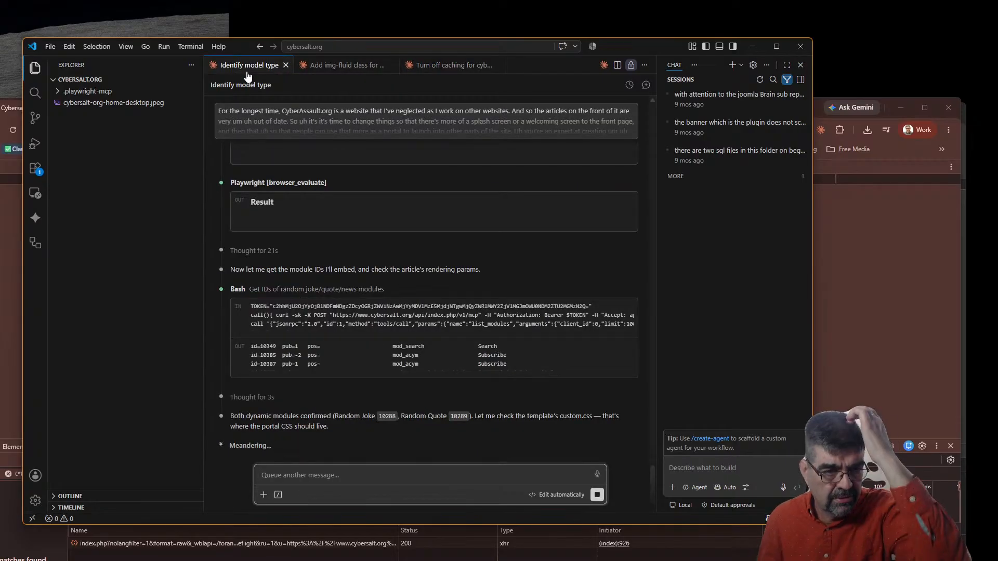
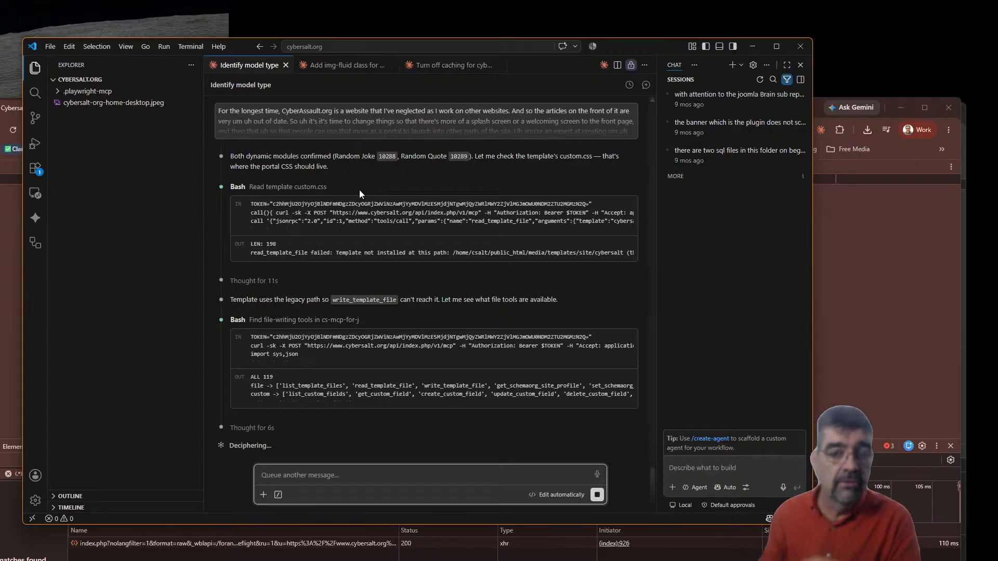
In Chrome, dismiss the creation results and exit the cybersalt template's Template Creator editor
{"action": "left_click", "coordinate": [884, 270]}
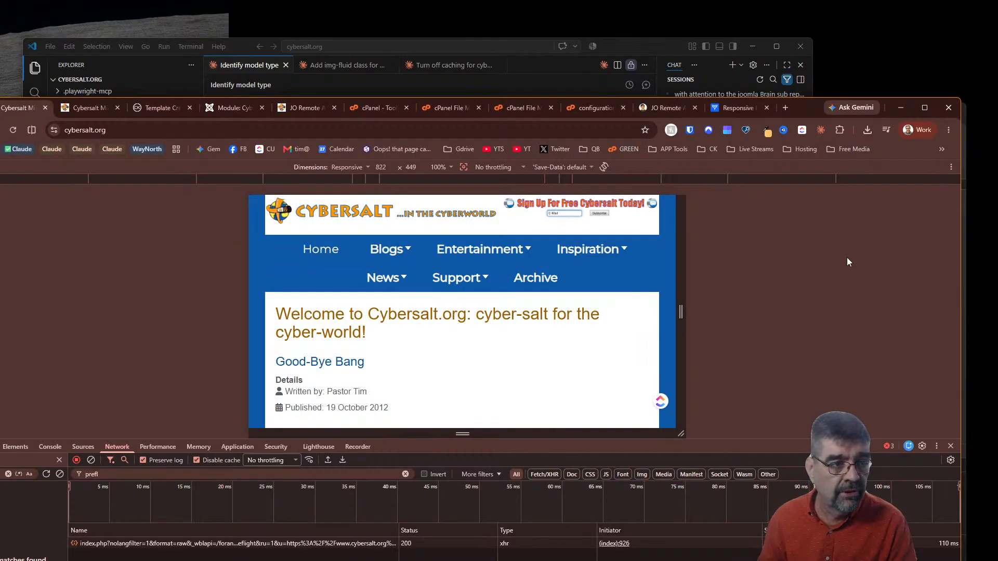
{"action": "left_click", "coordinate": [84, 108]}
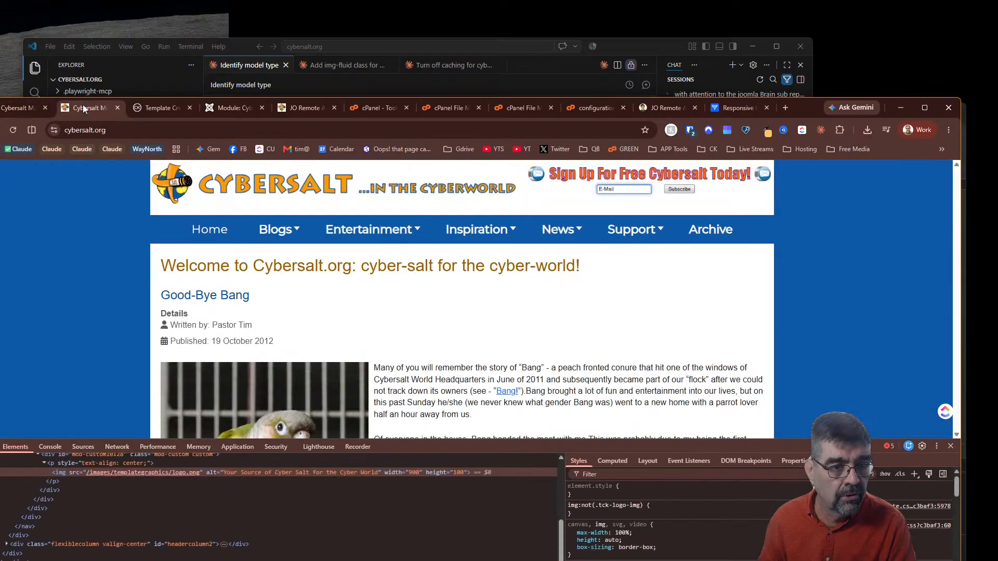
{"action": "left_click", "coordinate": [154, 109]}
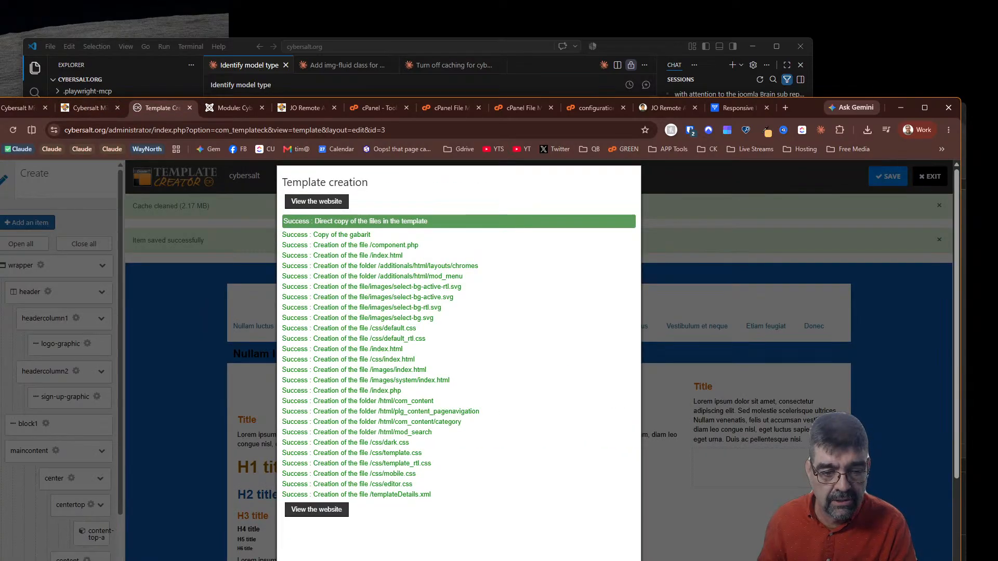
{"action": "key", "text": "Escape"}
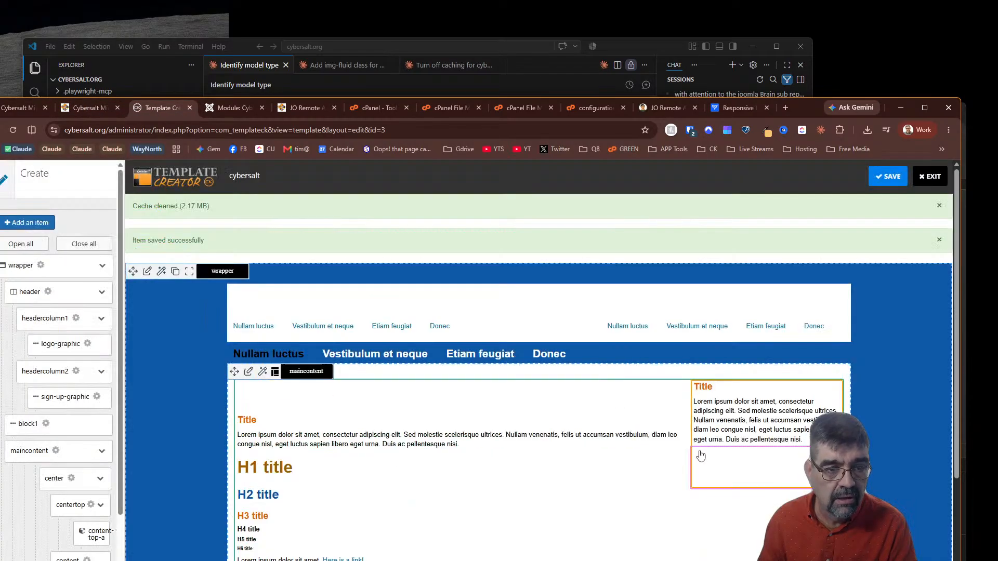
{"action": "left_click", "coordinate": [918, 177]}
{"action": "left_click", "coordinate": [523, 196]}
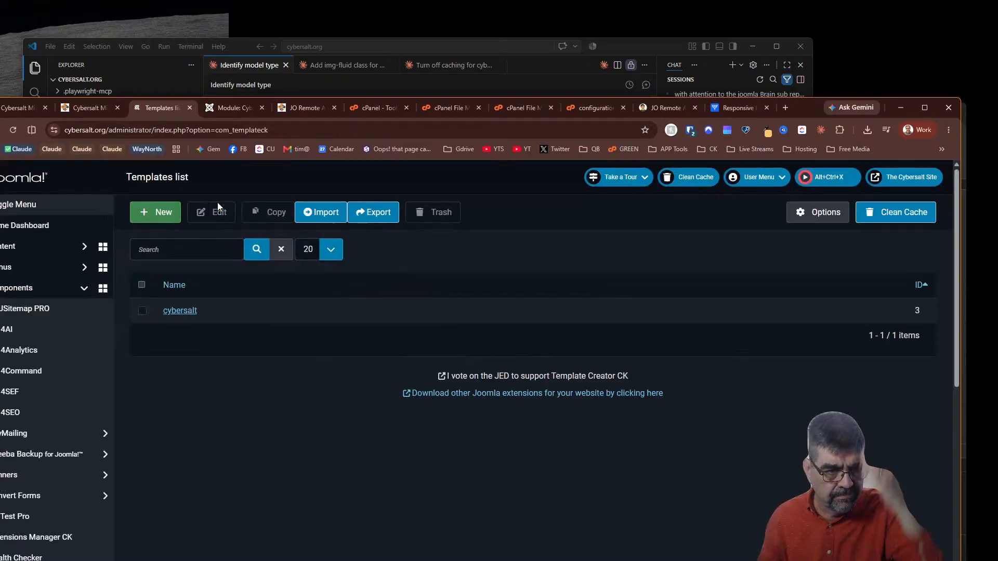
{"action": "left_click", "coordinate": [26, 252]}
Browse the Articles list and the article Categories list, then open the System dashboard
{"action": "left_click", "coordinate": [29, 270]}
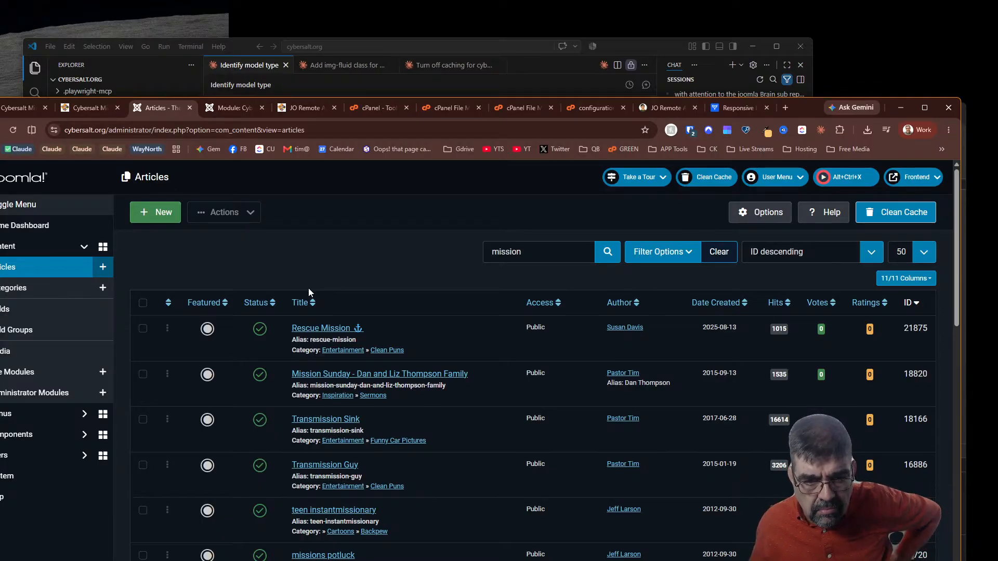
{"action": "scroll", "coordinate": [327, 325], "scroll_direction": "down", "scroll_amount": 5}
{"action": "scroll", "coordinate": [327, 325], "scroll_direction": "up", "scroll_amount": 5}
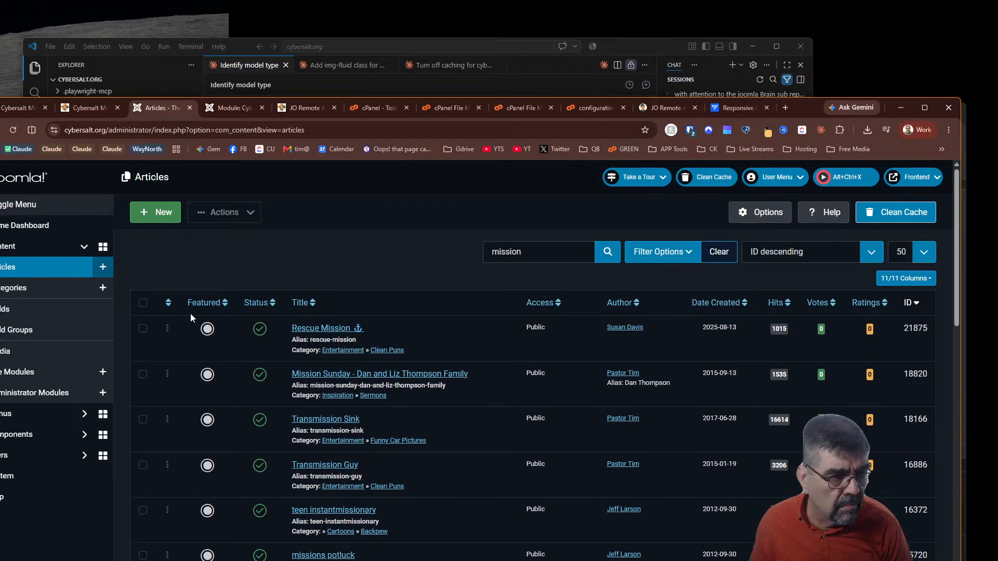
{"action": "left_click", "coordinate": [35, 295]}
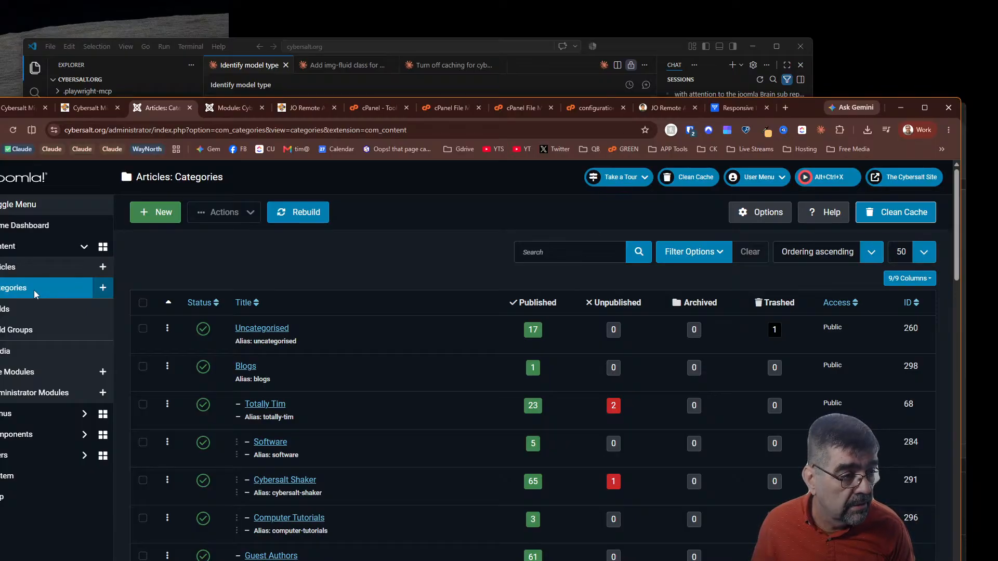
{"action": "scroll", "coordinate": [323, 327], "scroll_direction": "down", "scroll_amount": 15}
{"action": "scroll", "coordinate": [334, 341], "scroll_direction": "down", "scroll_amount": 10}
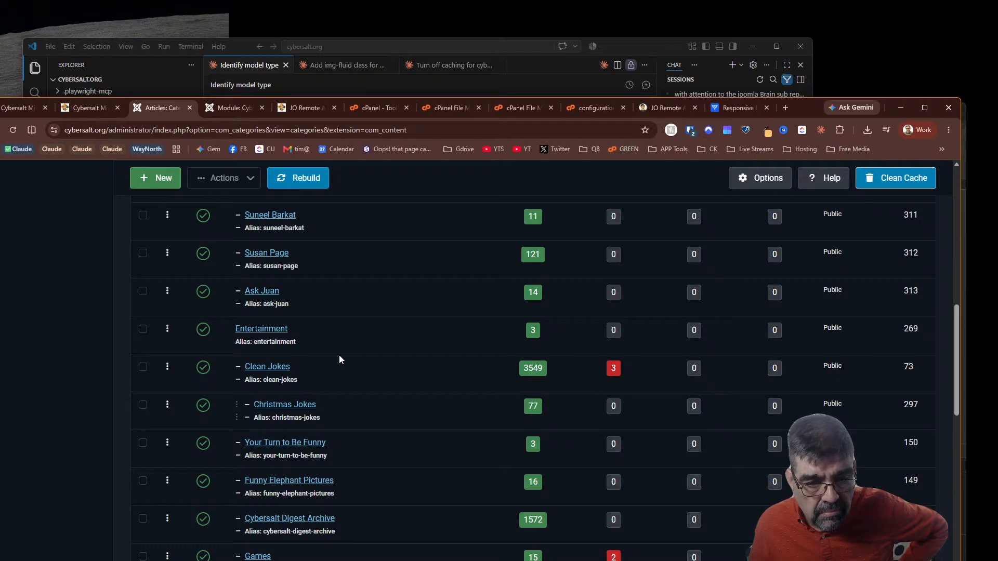
{"action": "scroll", "coordinate": [339, 356], "scroll_direction": "up", "scroll_amount": 12}
{"action": "scroll", "coordinate": [339, 355], "scroll_direction": "down", "scroll_amount": 14}
{"action": "scroll", "coordinate": [339, 355], "scroll_direction": "up", "scroll_amount": 14}
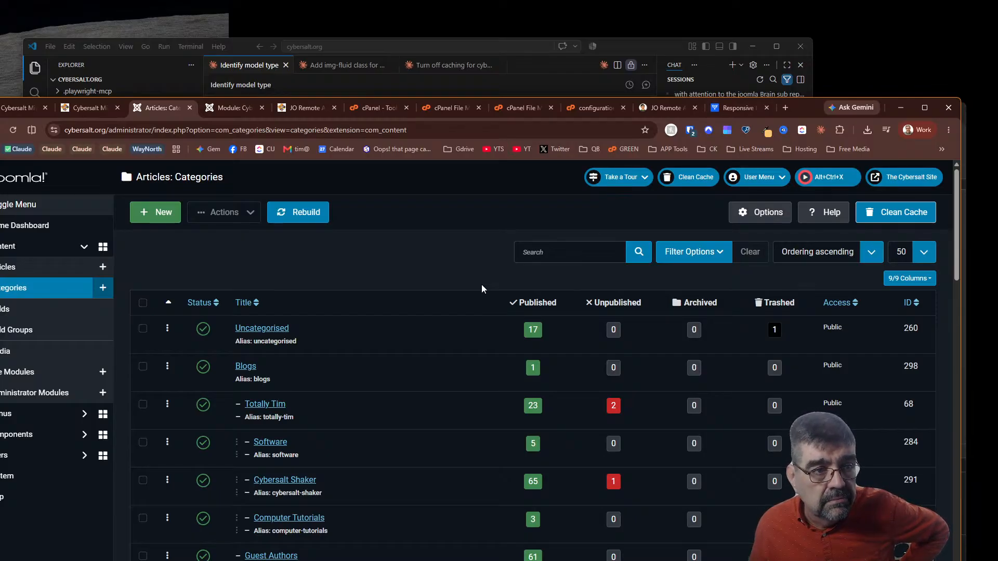
{"action": "left_click", "coordinate": [29, 476]}
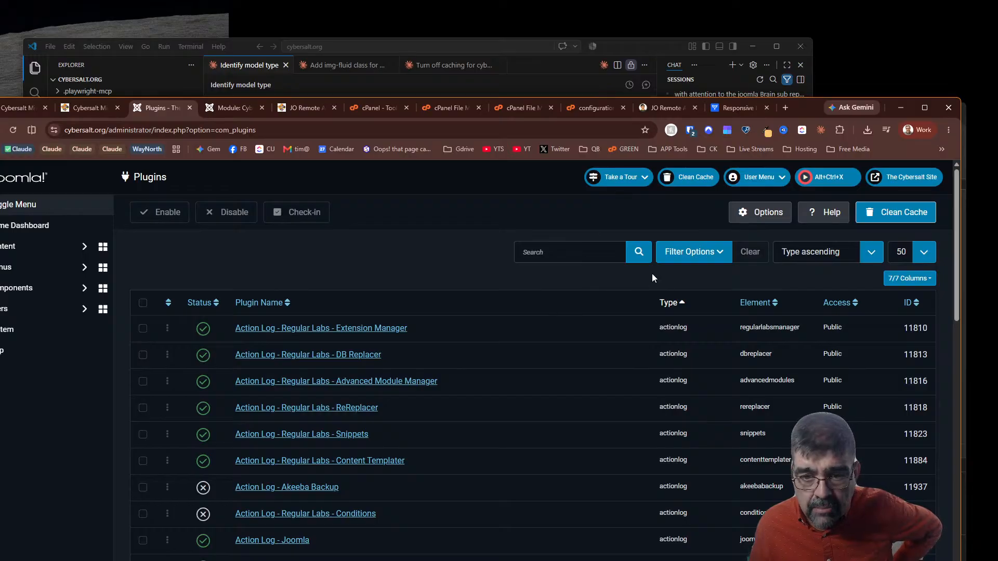
Show 500 plugins per page, sorted by ID descending so the newest come first
{"action": "left_click", "coordinate": [922, 253]}
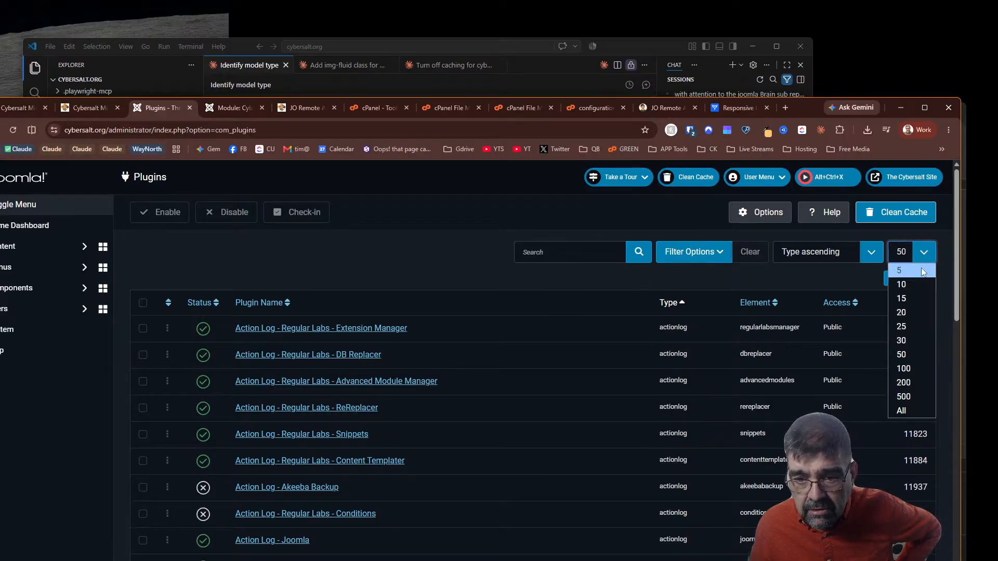
{"action": "left_click", "coordinate": [917, 393]}
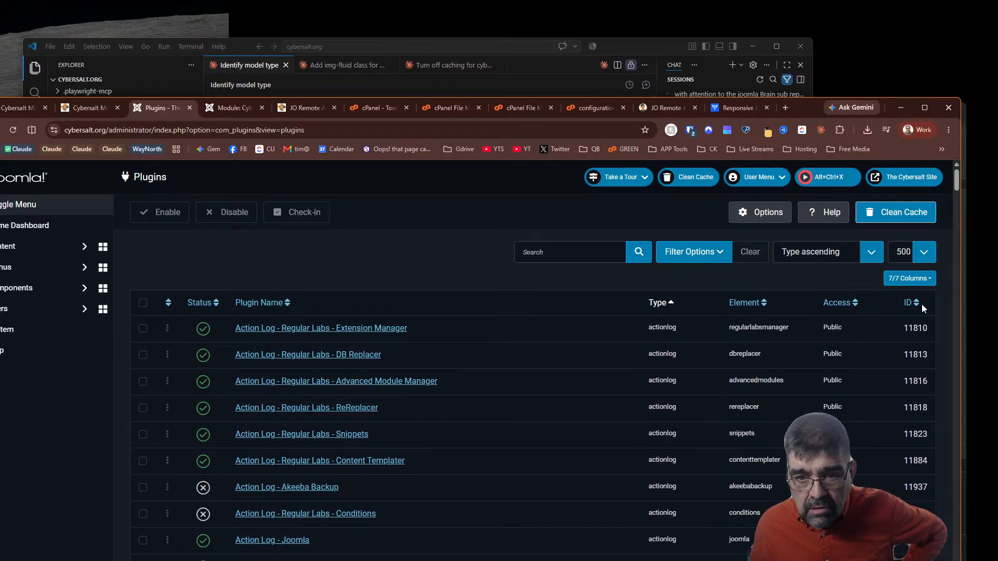
{"action": "left_click", "coordinate": [917, 305]}
{"action": "left_click", "coordinate": [916, 304]}
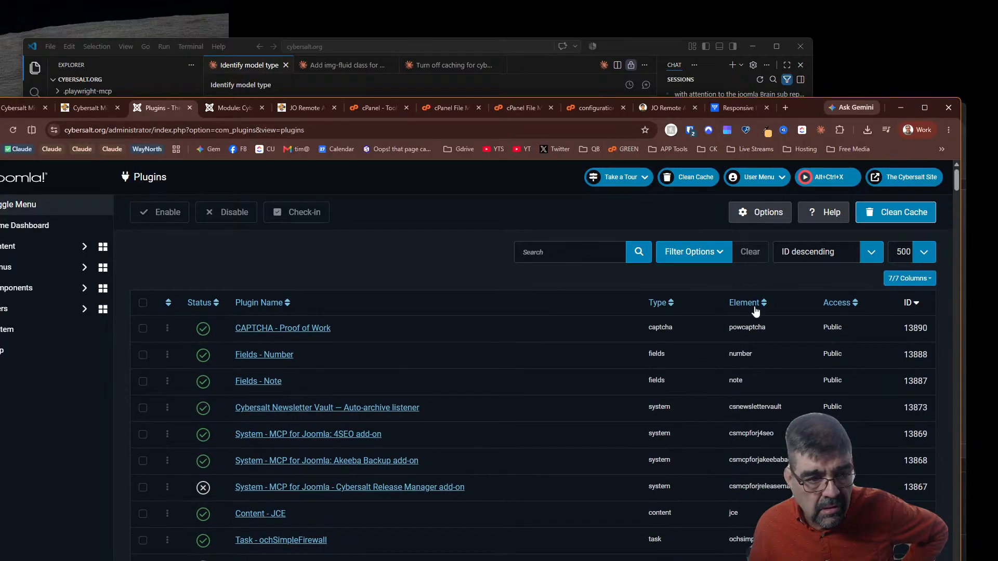
{"action": "scroll", "coordinate": [522, 348], "scroll_direction": "down", "scroll_amount": 2}
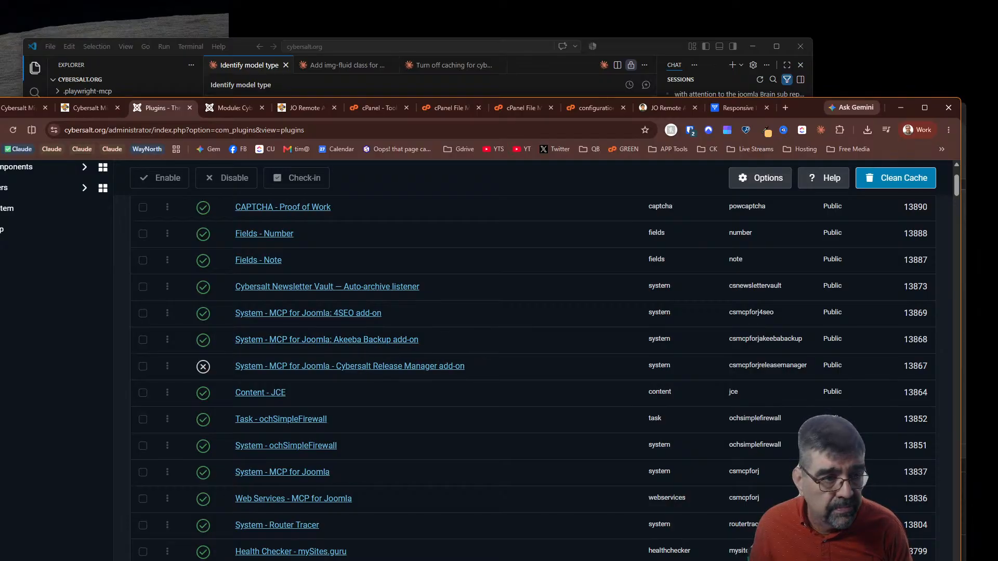
{"action": "scroll", "coordinate": [66, 339], "scroll_direction": "up", "scroll_amount": 3}
Open Components > MCP for Joomla > Browse MCP Add-ons
{"action": "left_click", "coordinate": [47, 289]}
{"action": "scroll", "coordinate": [45, 296], "scroll_direction": "down", "scroll_amount": 7}
{"action": "left_click", "coordinate": [57, 361]}
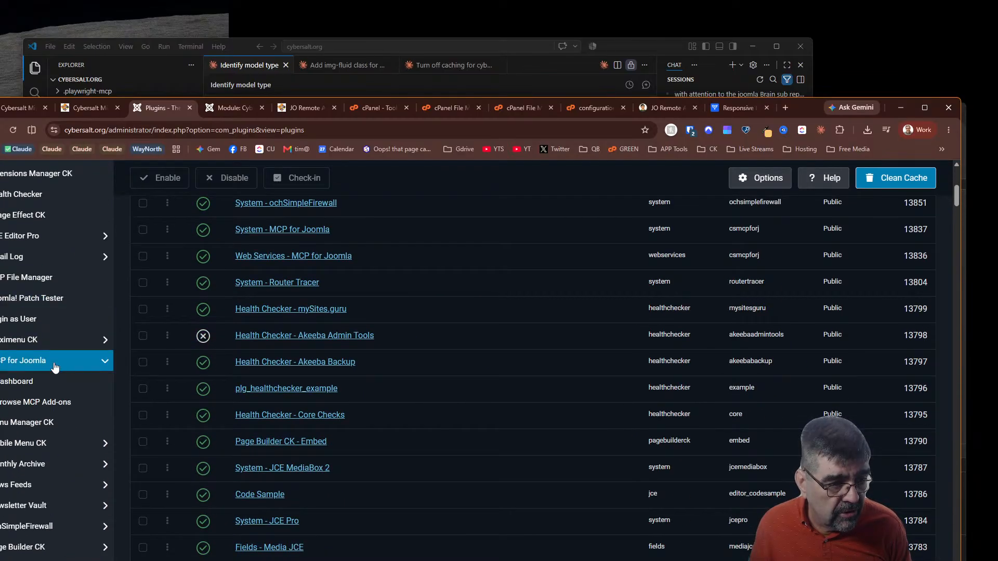
{"action": "left_click", "coordinate": [63, 400]}
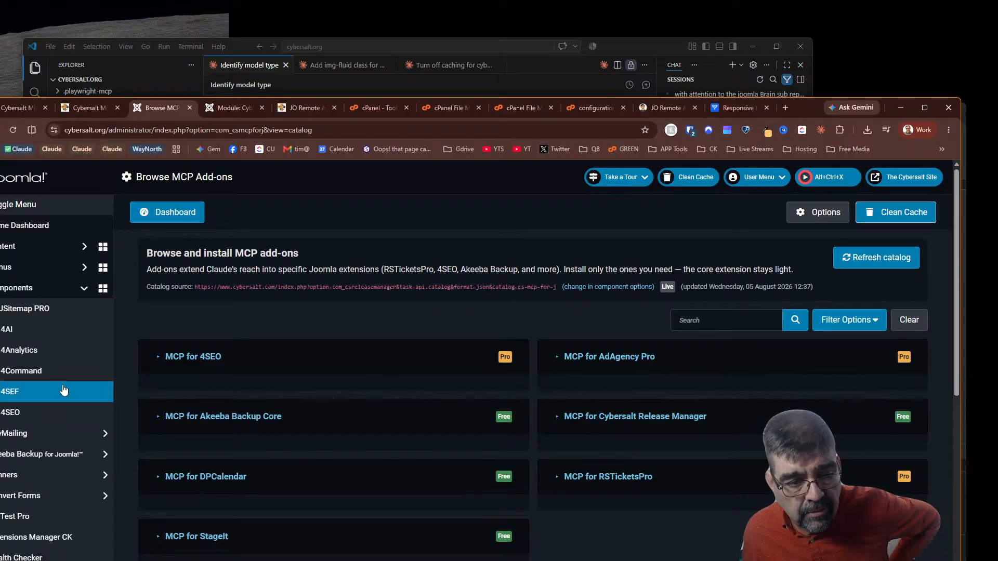
Check the MCP for 4SEO, Akeeba Backup Core and Cybersalt Release Manager cards, then switch to Claude Code
{"action": "left_click", "coordinate": [161, 364]}
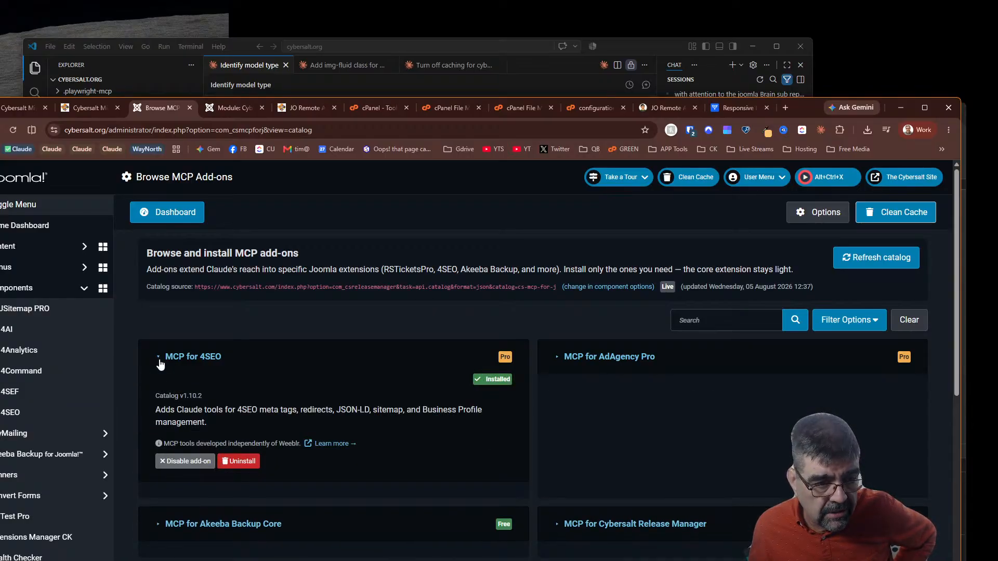
{"action": "left_click", "coordinate": [160, 363]}
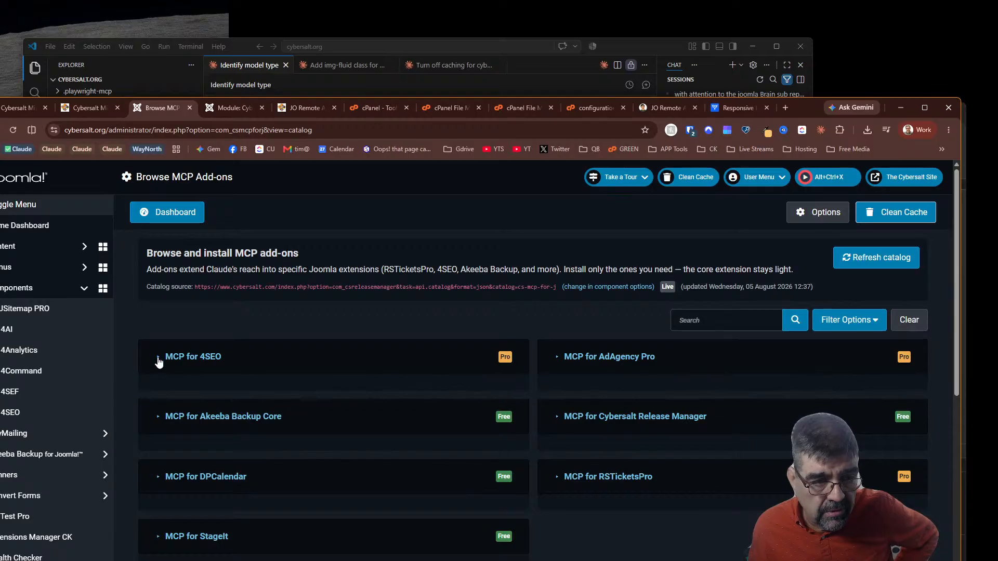
{"action": "left_click", "coordinate": [161, 364]}
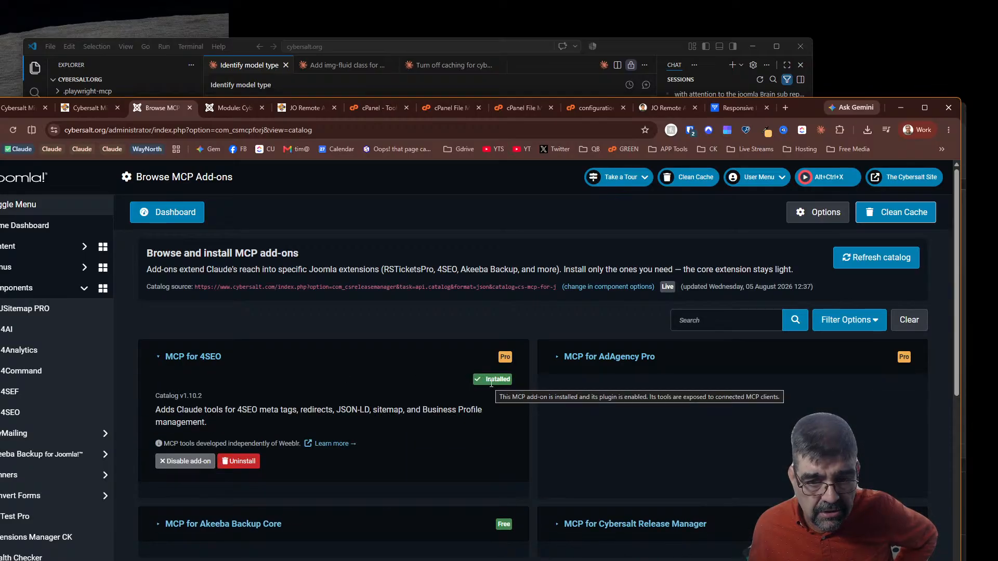
{"action": "left_click", "coordinate": [165, 364]}
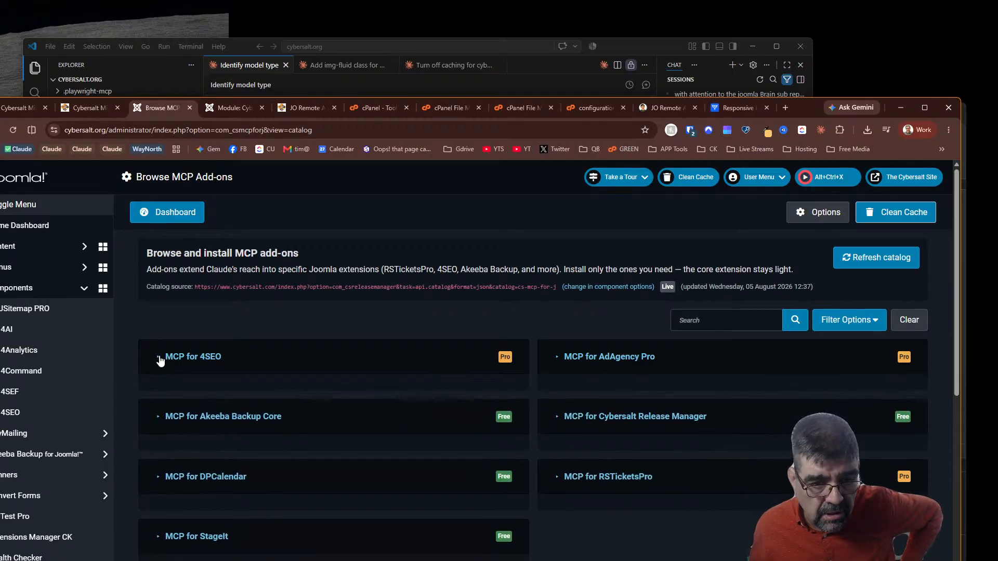
{"action": "left_click", "coordinate": [163, 419]}
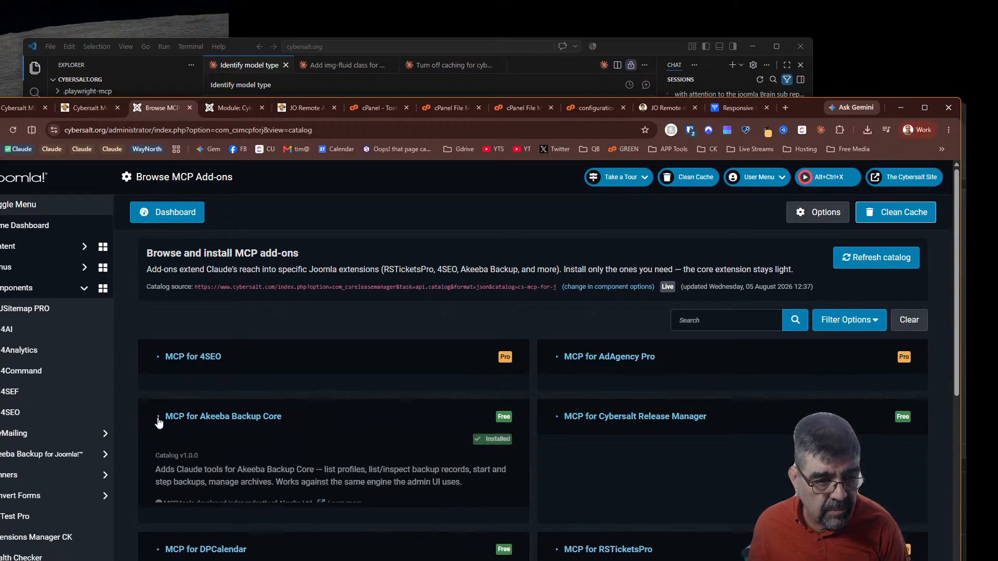
{"action": "left_click", "coordinate": [159, 422]}
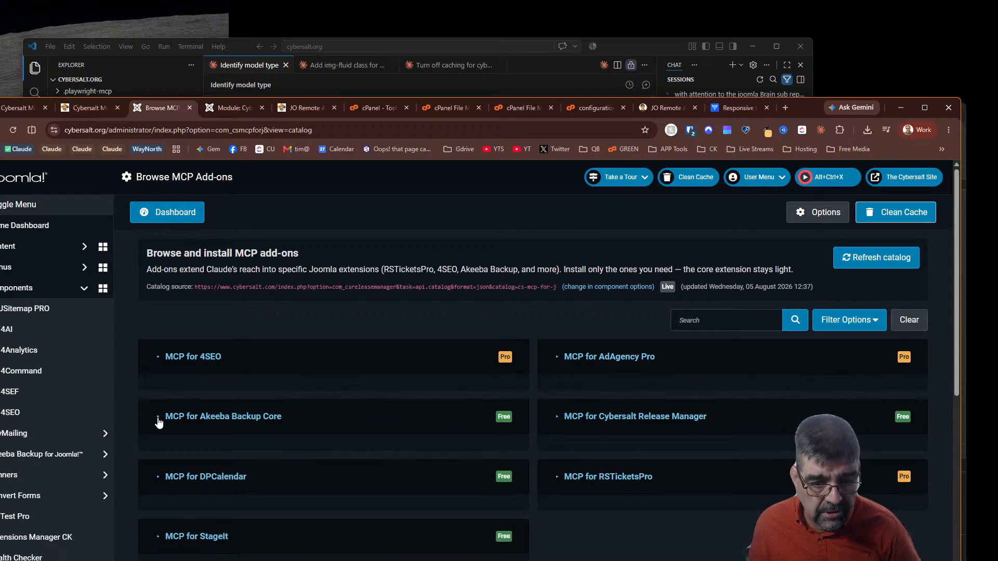
{"action": "left_click", "coordinate": [558, 416]}
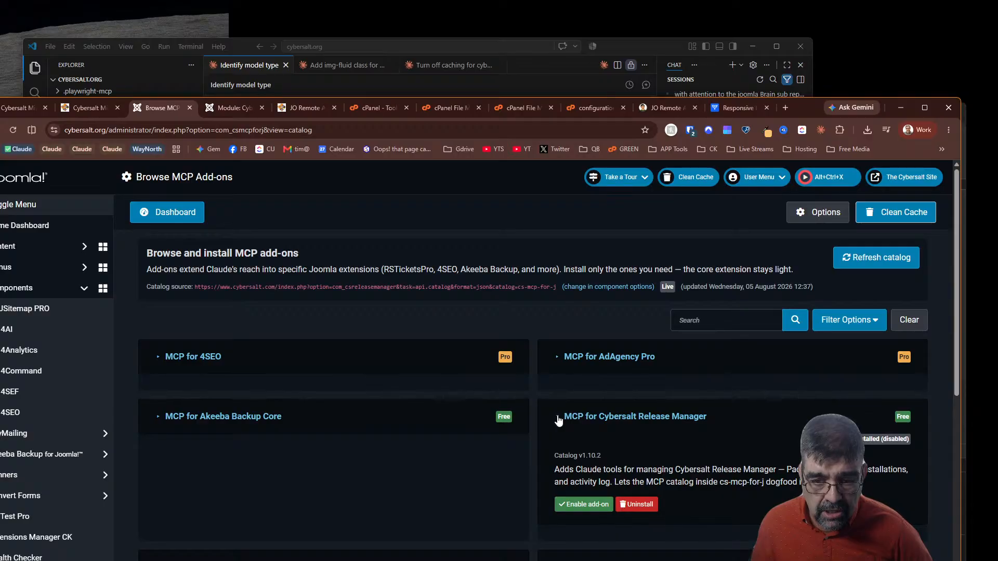
{"action": "left_click", "coordinate": [558, 418]}
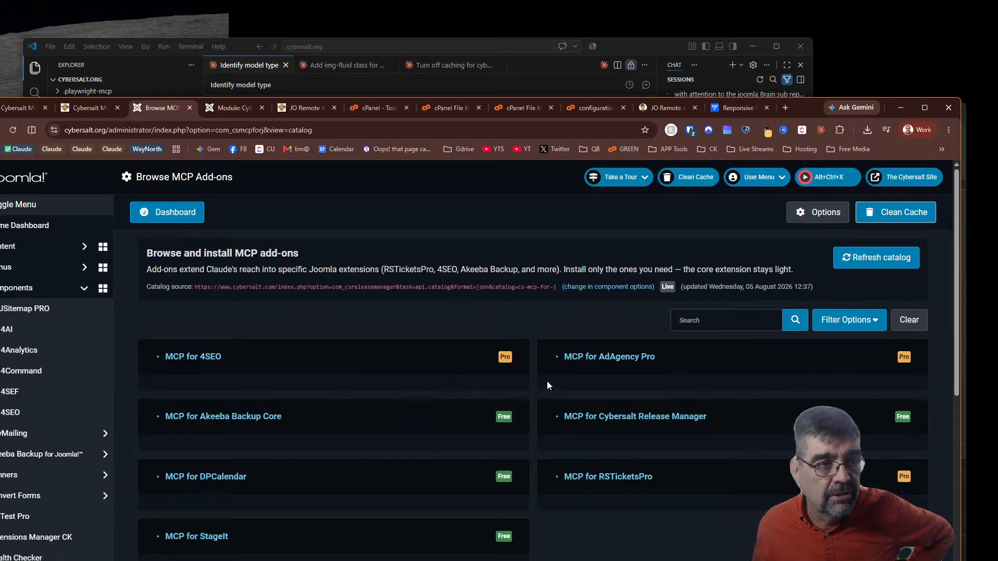
{"action": "left_click", "coordinate": [253, 64]}
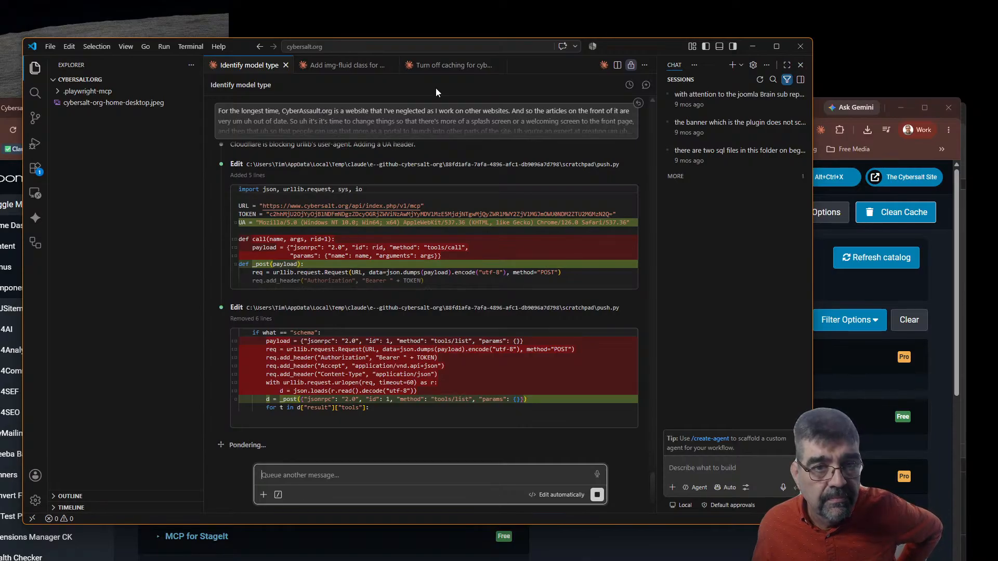
Minimize Visual Studio Code to reveal the Browse MCP Add-ons page in Chrome
{"action": "left_click", "coordinate": [751, 46]}
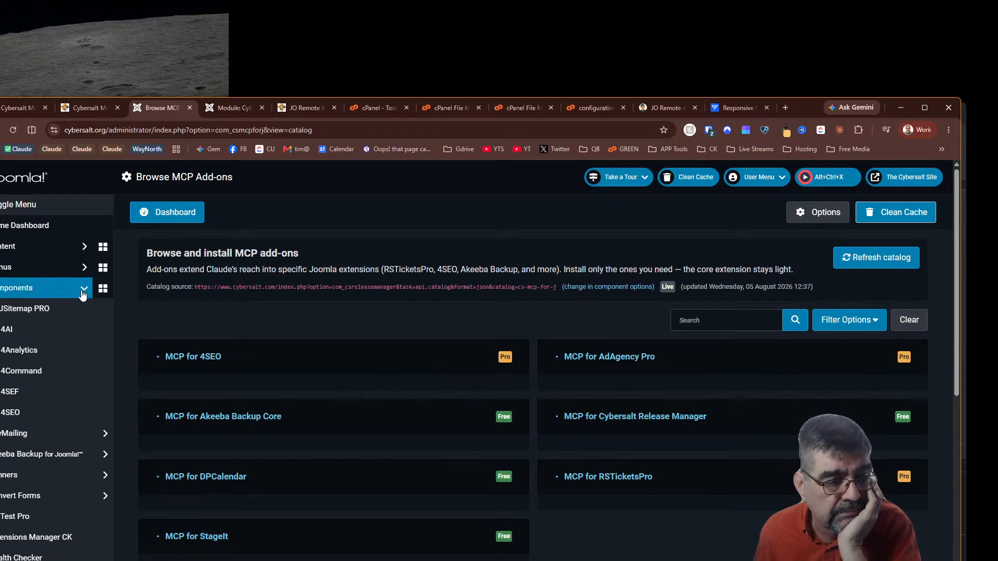
Open the Regular Labs Extension Manager from Components to see its six pending updates
{"action": "scroll", "coordinate": [82, 295], "scroll_direction": "down", "scroll_amount": 7}
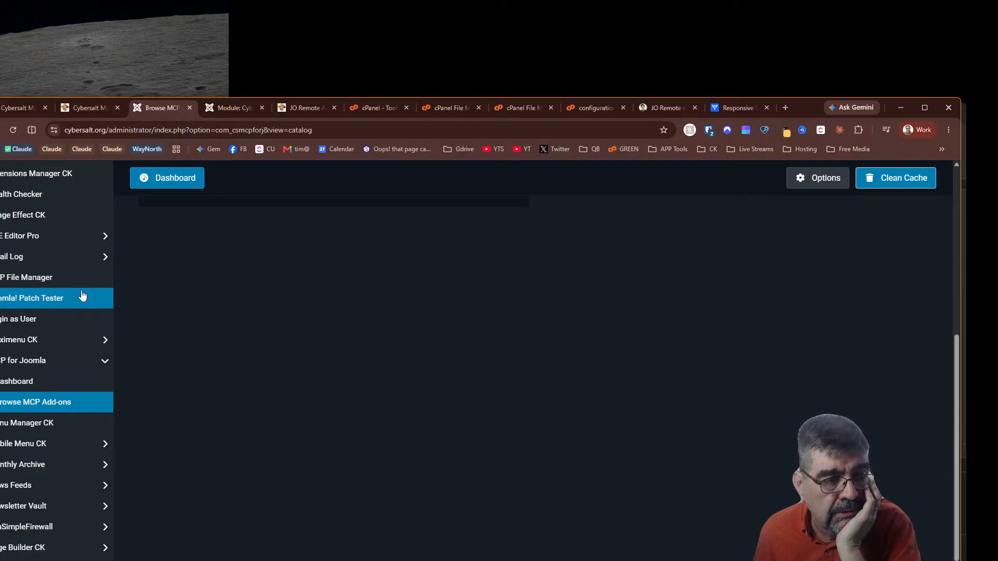
{"action": "scroll", "coordinate": [82, 295], "scroll_direction": "down", "scroll_amount": 3}
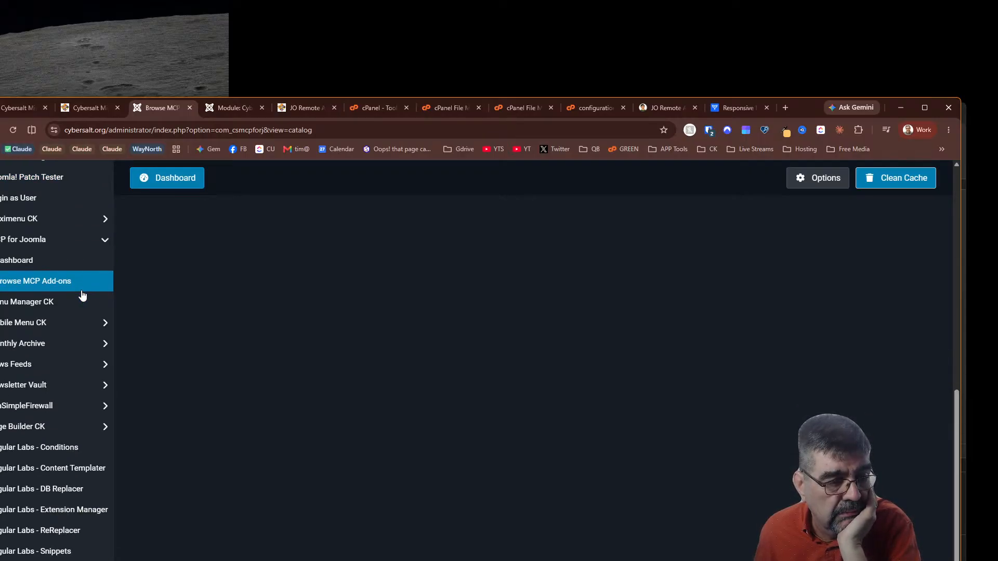
{"action": "scroll", "coordinate": [82, 294], "scroll_direction": "down", "scroll_amount": 2}
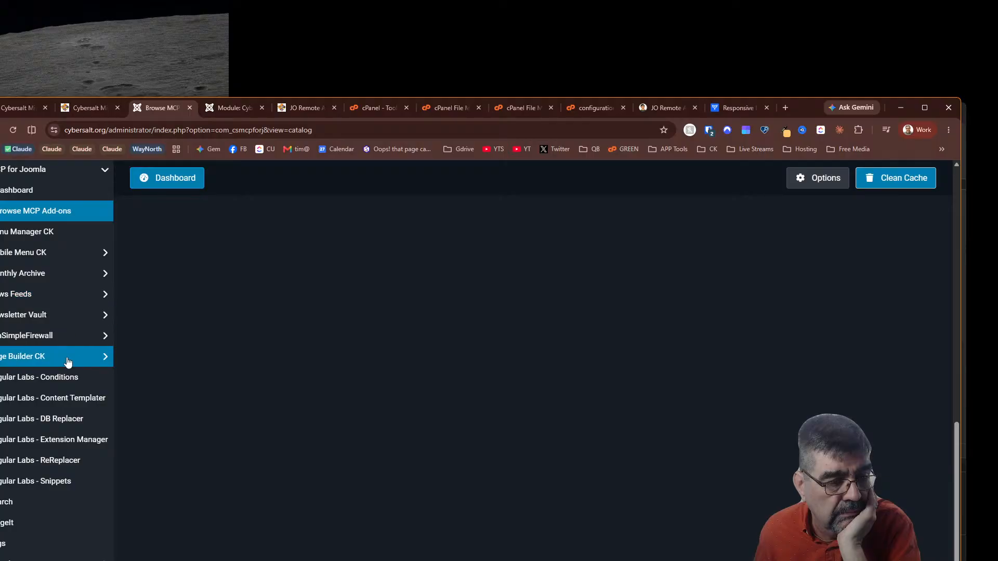
{"action": "left_click", "coordinate": [62, 447]}
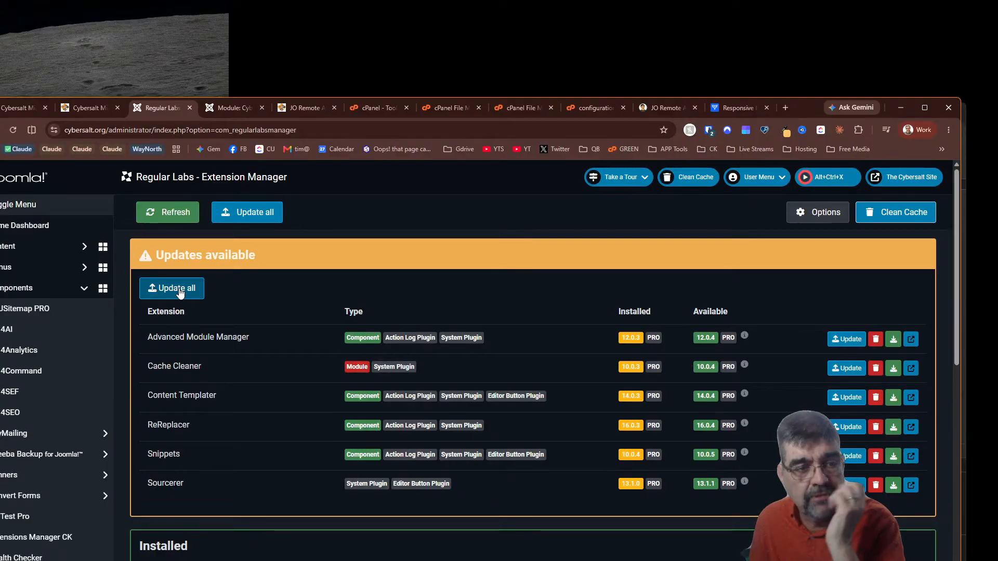
Open the System dashboard in a new browser tab and switch to it
{"action": "mouse_move", "coordinate": [725, 405]}
{"action": "scroll", "coordinate": [47, 402], "scroll_direction": "down", "scroll_amount": 10}
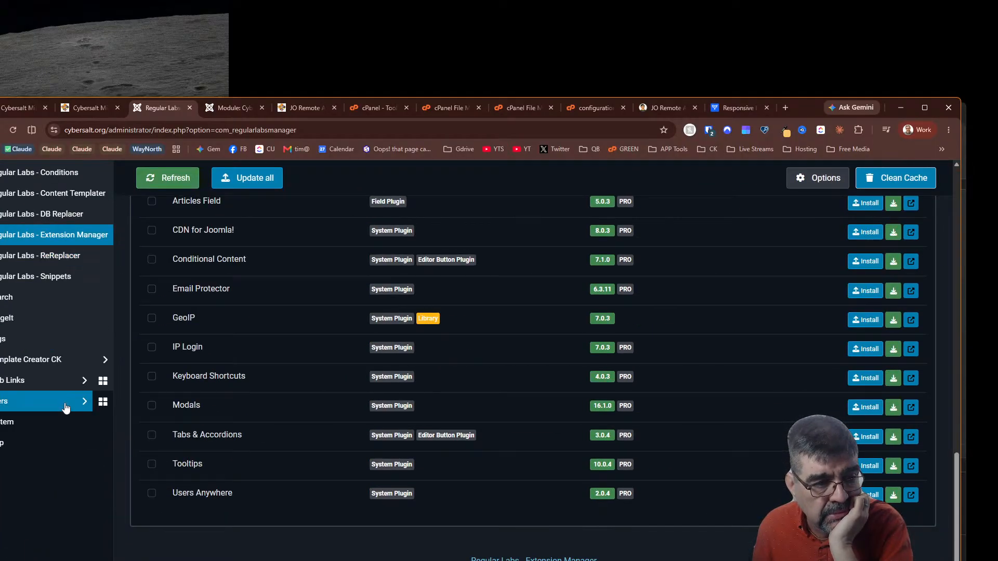
{"action": "right_click", "coordinate": [37, 423]}
{"action": "left_click", "coordinate": [69, 438]}
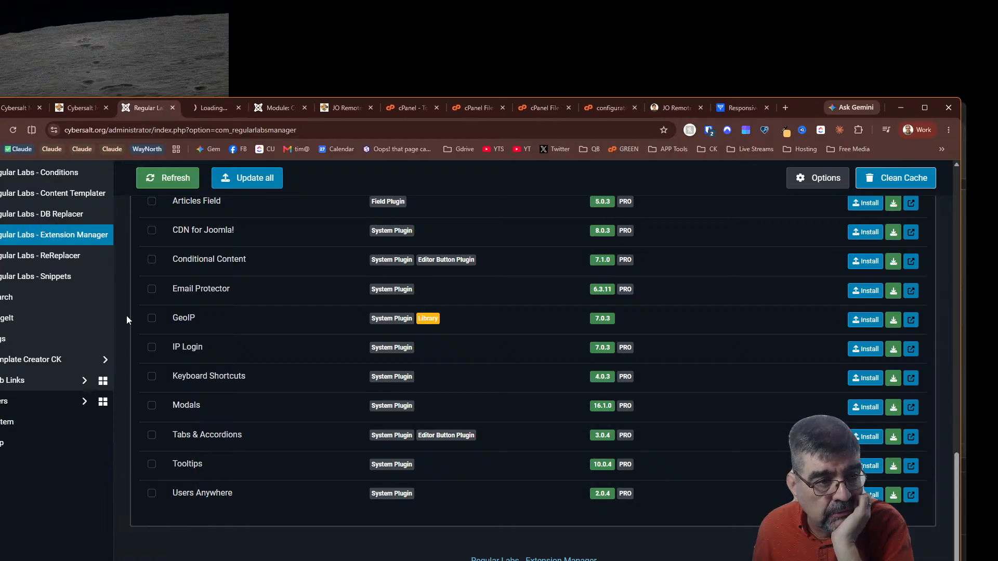
{"action": "left_click", "coordinate": [196, 111]}
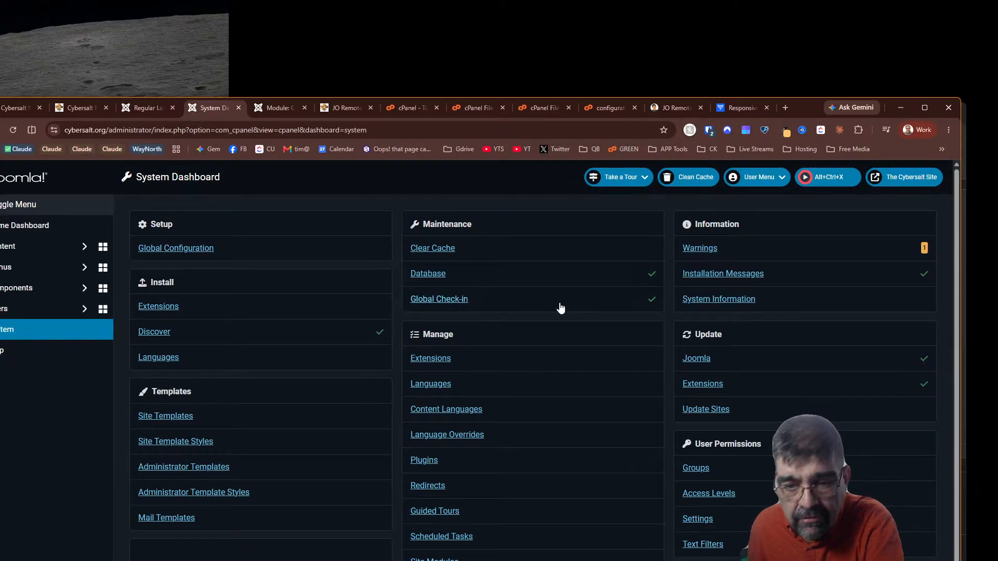
Open Extensions: Update, clean the cache, check for updates, then refresh the Regular Labs list
{"action": "left_click", "coordinate": [699, 384]}
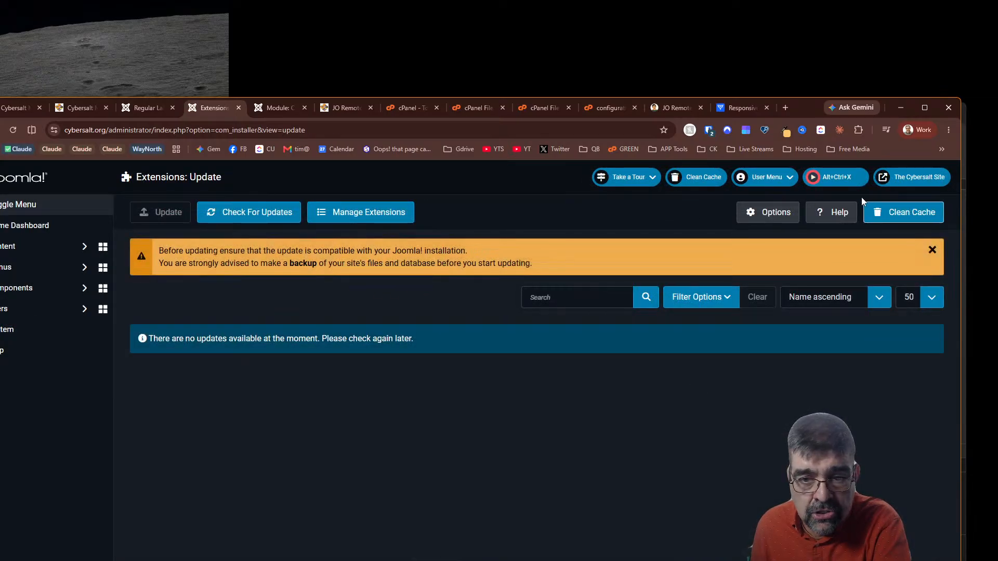
{"action": "left_click", "coordinate": [902, 221]}
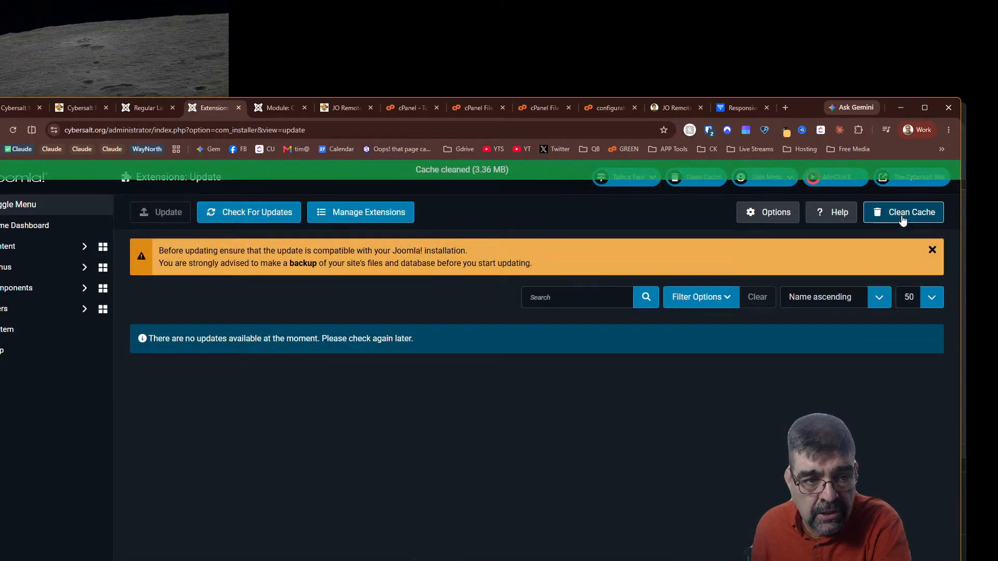
{"action": "left_click", "coordinate": [227, 220]}
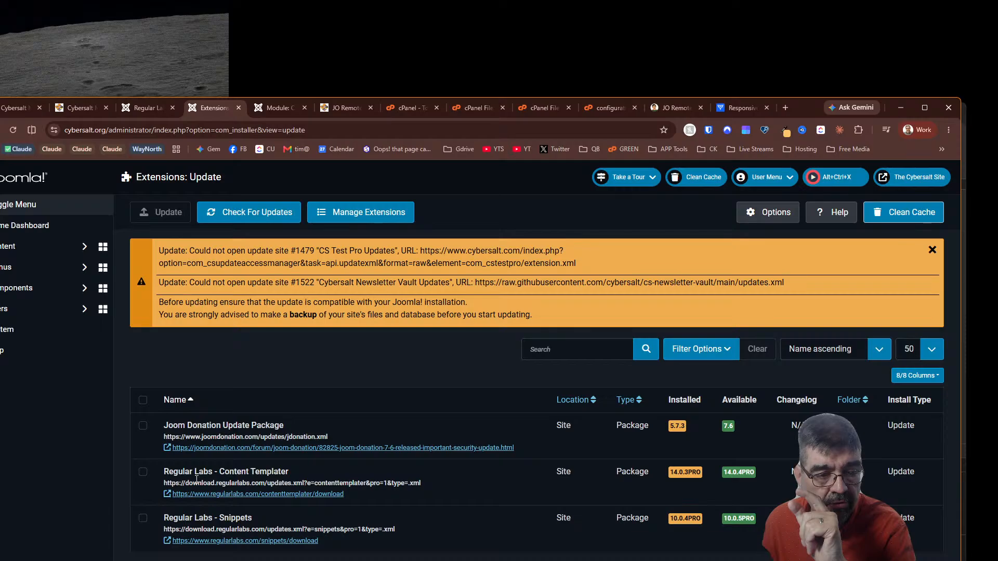
{"action": "left_click", "coordinate": [154, 110]}
{"action": "scroll", "coordinate": [355, 295], "scroll_direction": "up", "scroll_amount": 15}
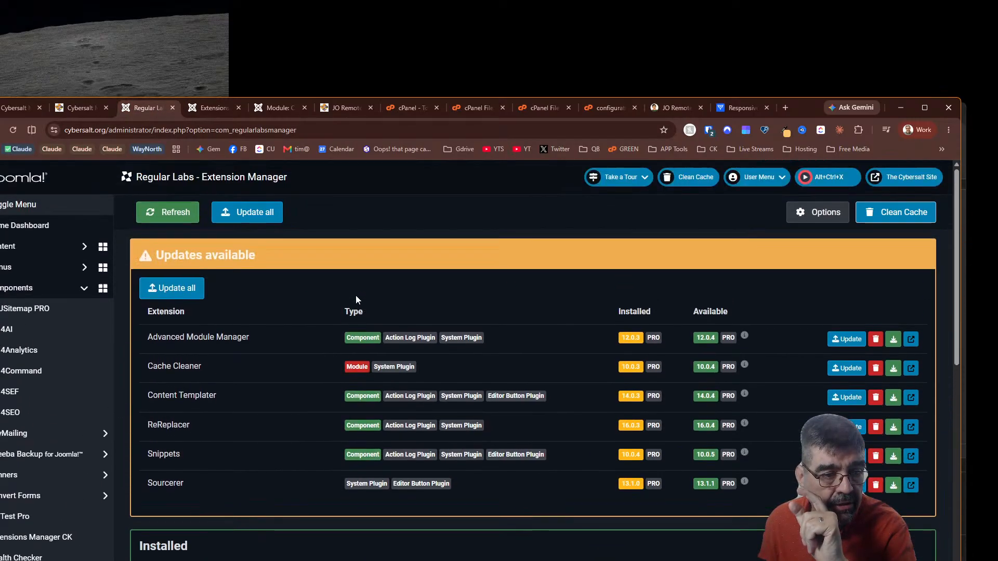
{"action": "left_click", "coordinate": [168, 212]}
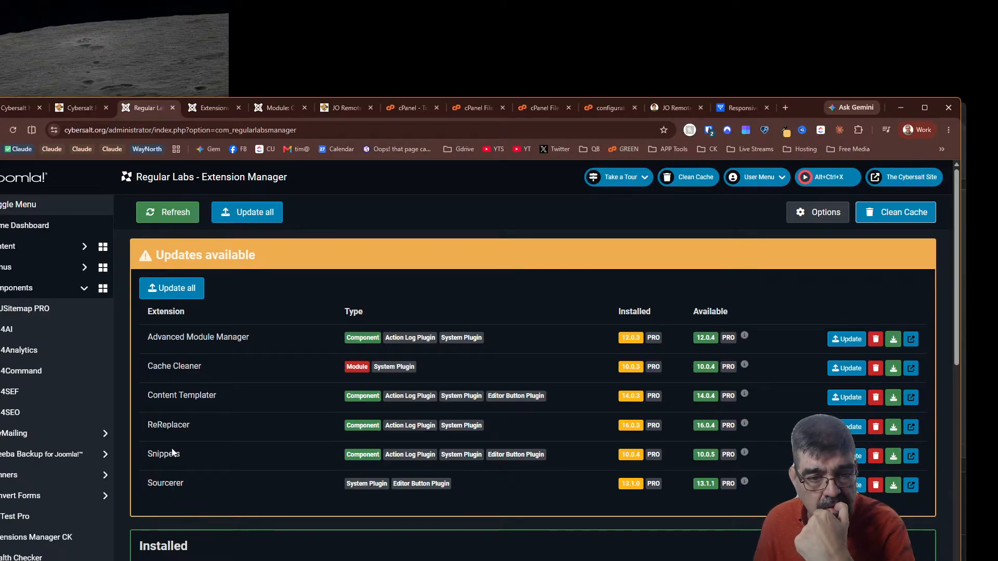
Clean the cache and check for extension updates again, then return to Regular Labs
{"action": "left_click", "coordinate": [205, 110]}
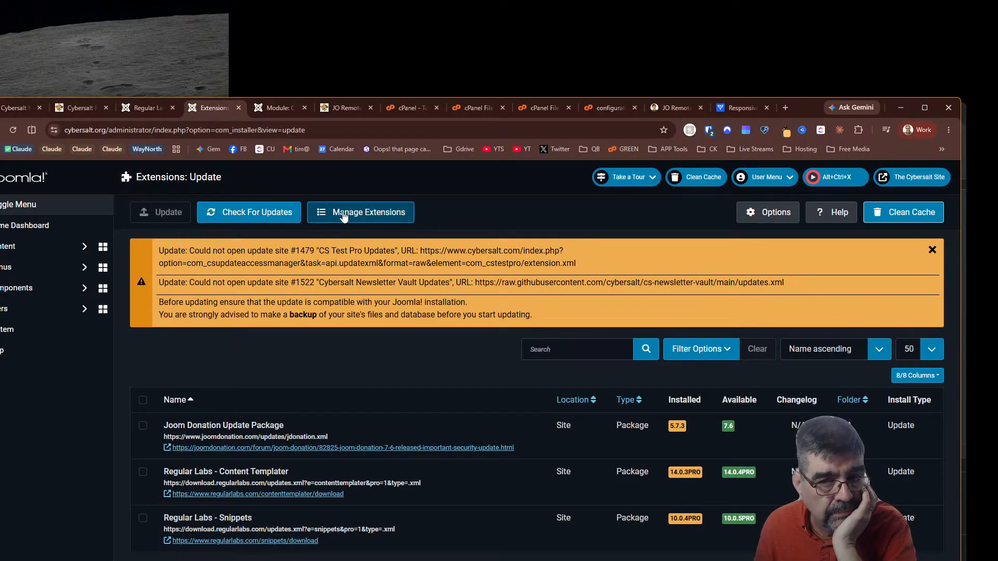
{"action": "left_click", "coordinate": [880, 214]}
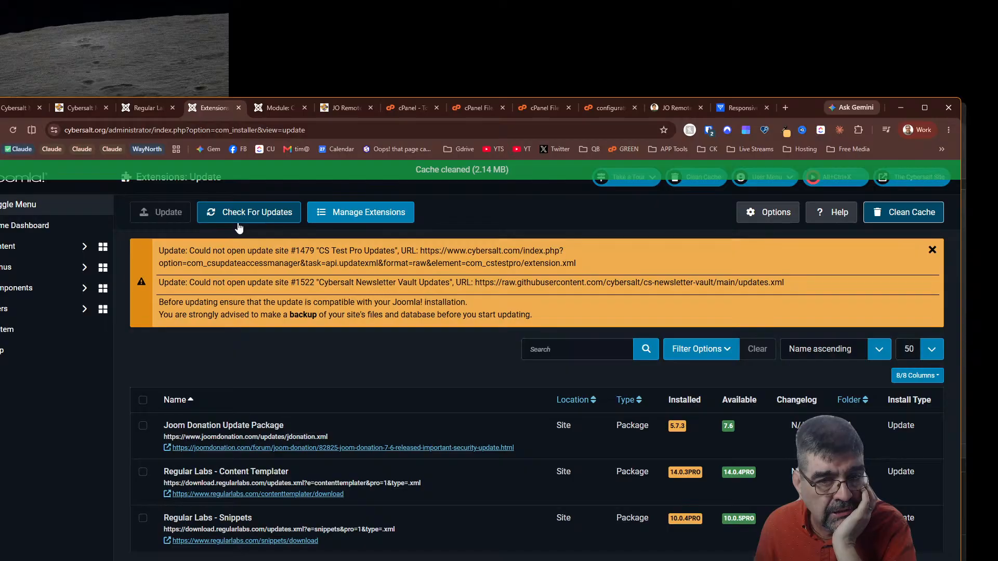
{"action": "left_click", "coordinate": [253, 213]}
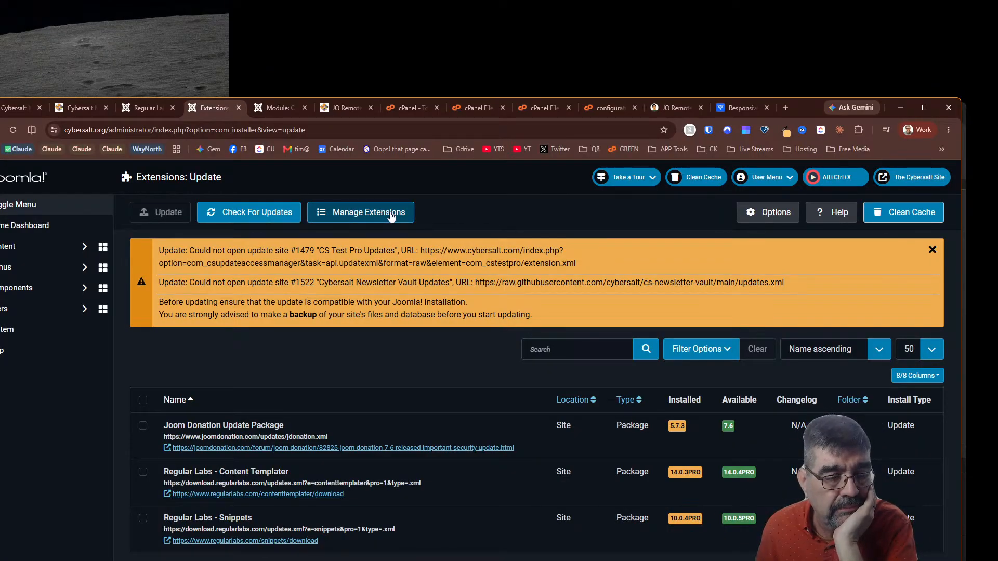
{"action": "left_click", "coordinate": [139, 109]}
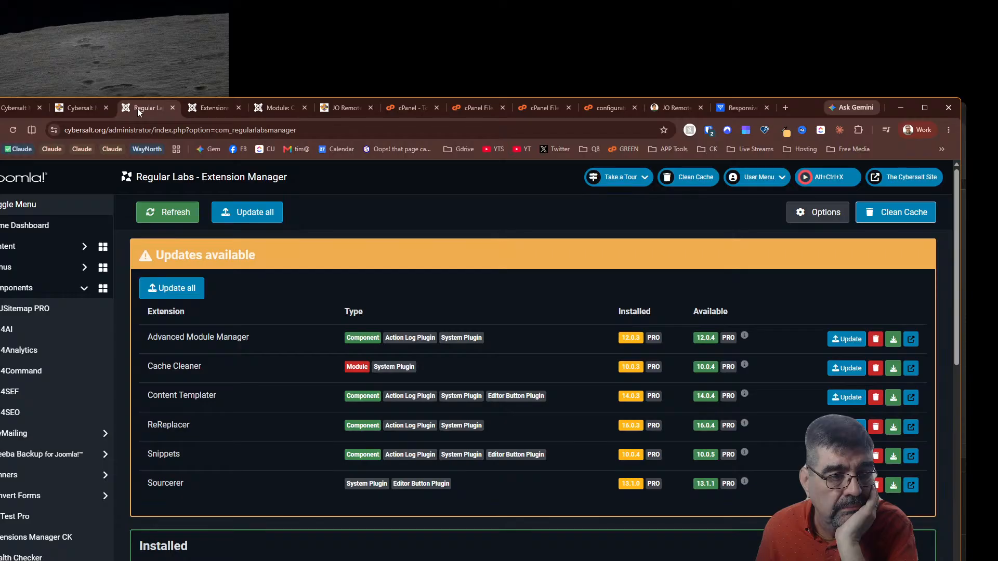
Update all six Regular Labs extensions, recheck extension updates, then switch to Visual Studio Code
{"action": "left_click", "coordinate": [167, 213]}
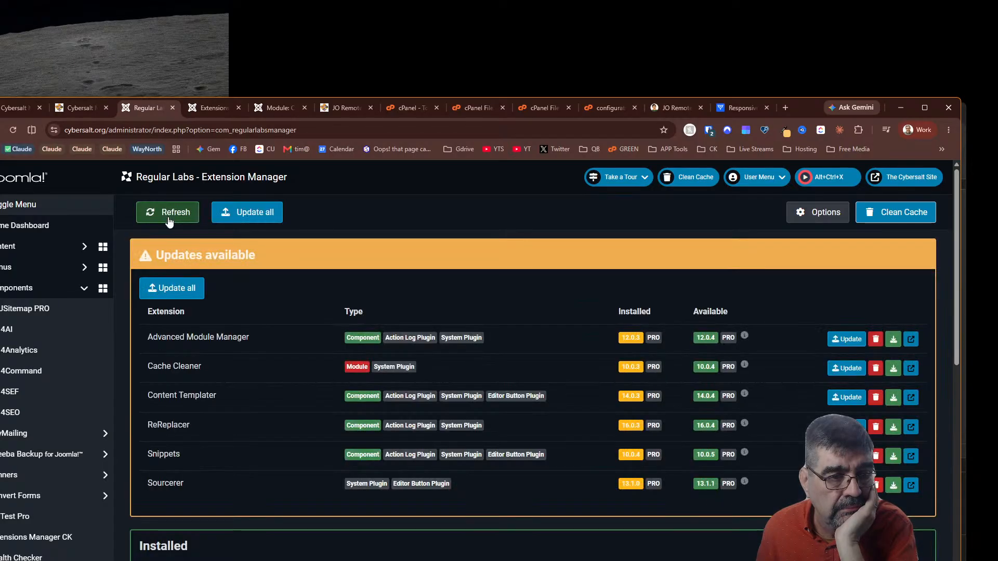
{"action": "left_click", "coordinate": [181, 283]}
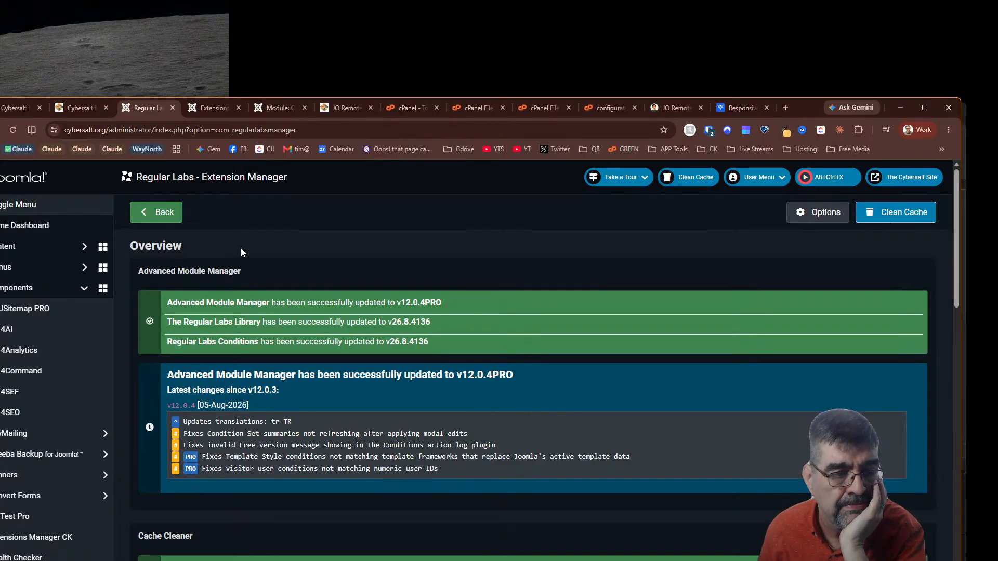
{"action": "left_click", "coordinate": [216, 104]}
{"action": "left_click", "coordinate": [237, 214]}
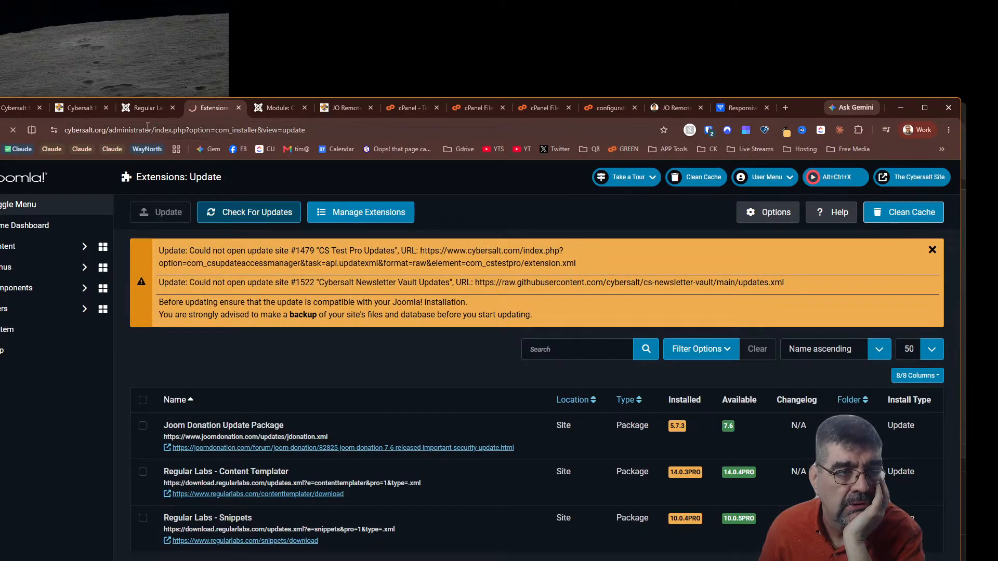
{"action": "left_click", "coordinate": [137, 109]}
{"action": "scroll", "coordinate": [355, 451], "scroll_direction": "down", "scroll_amount": 8}
{"action": "scroll", "coordinate": [355, 451], "scroll_direction": "down", "scroll_amount": 10}
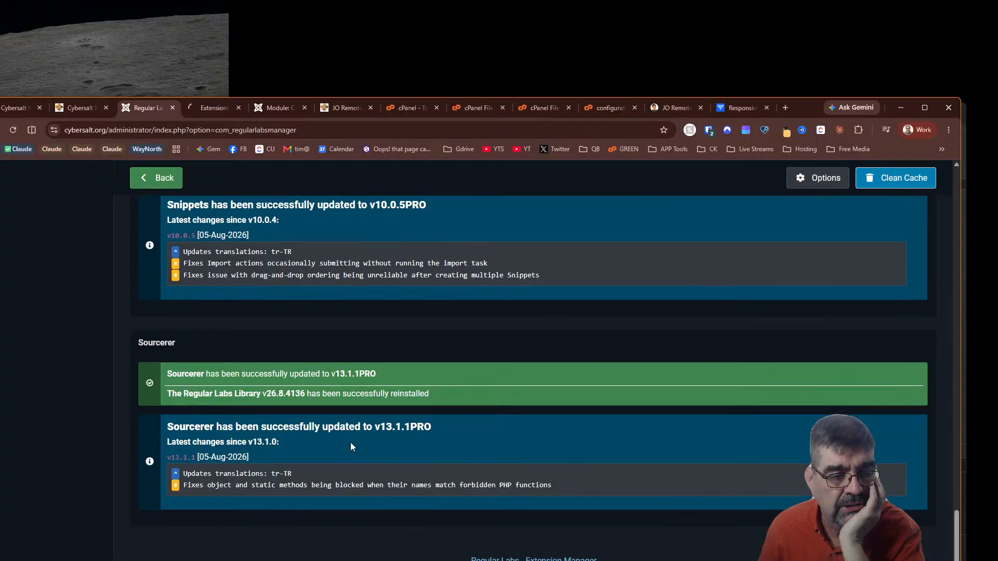
{"action": "scroll", "coordinate": [351, 437], "scroll_direction": "up", "scroll_amount": 18}
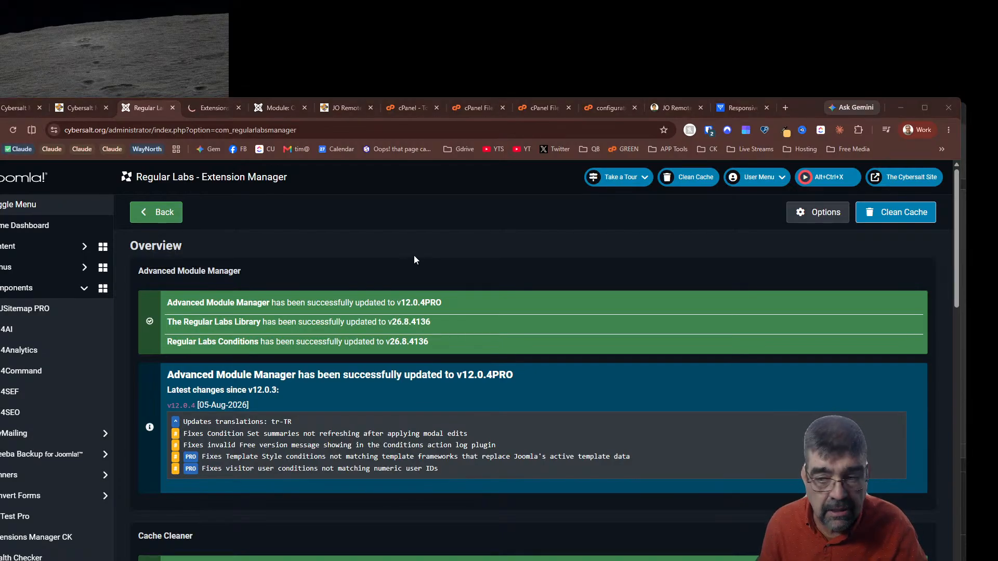
{"action": "key", "text": "alt+Tab"}
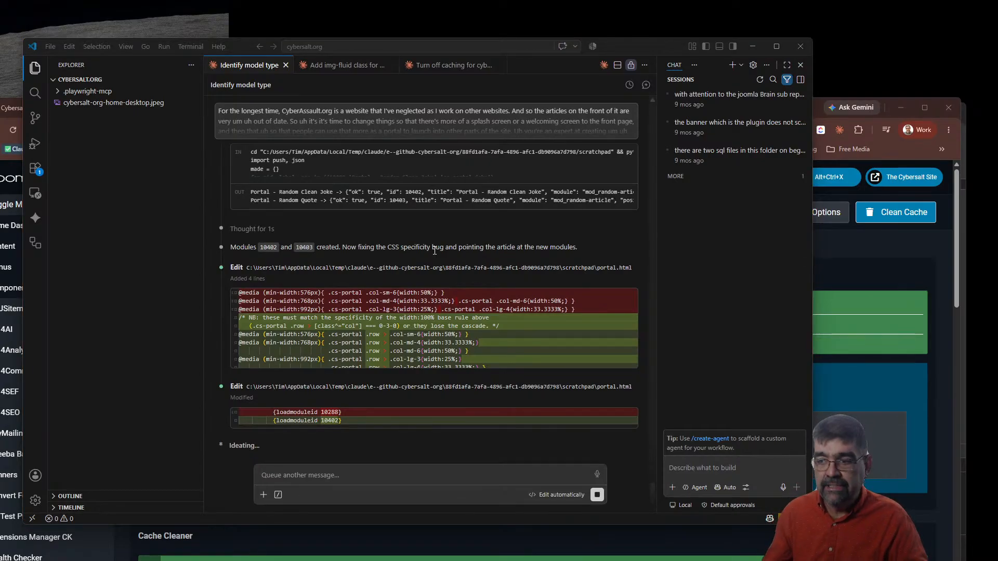
Close the incognito God's Penman preview window and bring the Joomla admin window forward
{"action": "key", "text": "alt+Tab"}
{"action": "key", "text": "alt+Tab"}
{"action": "key", "text": "alt+Tab"}
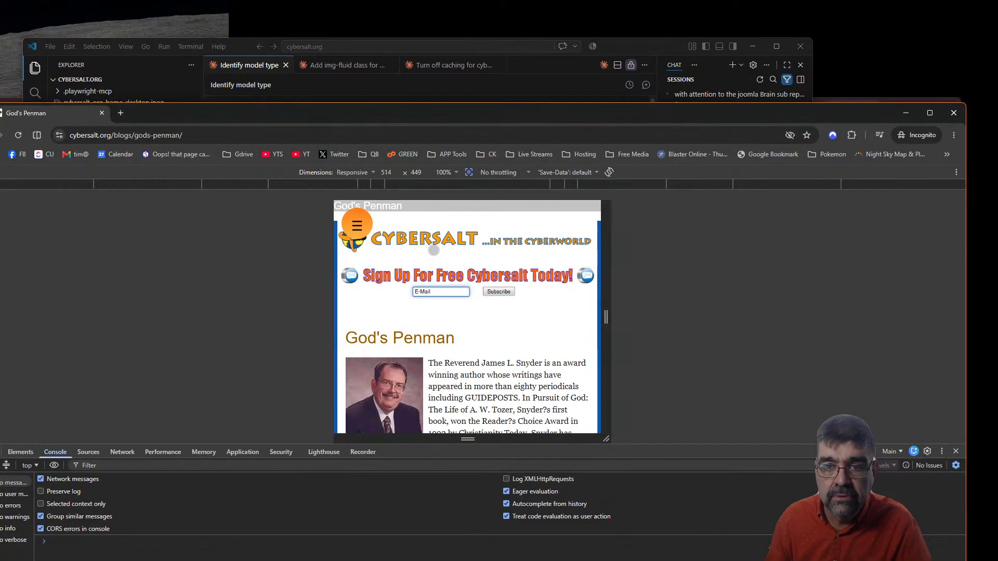
{"action": "left_click", "coordinate": [957, 112]}
{"action": "left_click", "coordinate": [916, 227]}
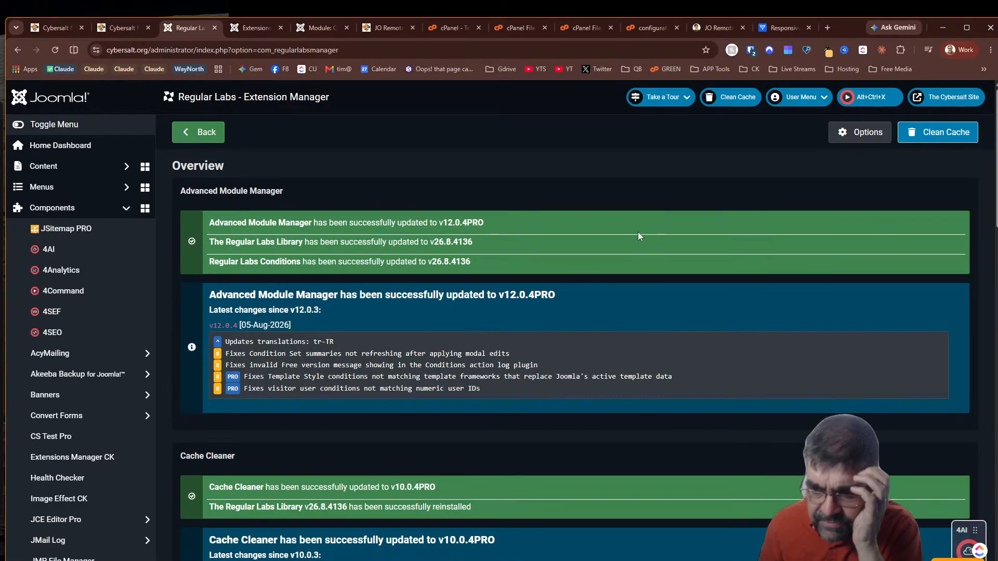
Confirm only the Joom Donation Update Package remains pending, then open the cybersalt.org front-page tab
{"action": "scroll", "coordinate": [637, 232], "scroll_direction": "down", "scroll_amount": 20}
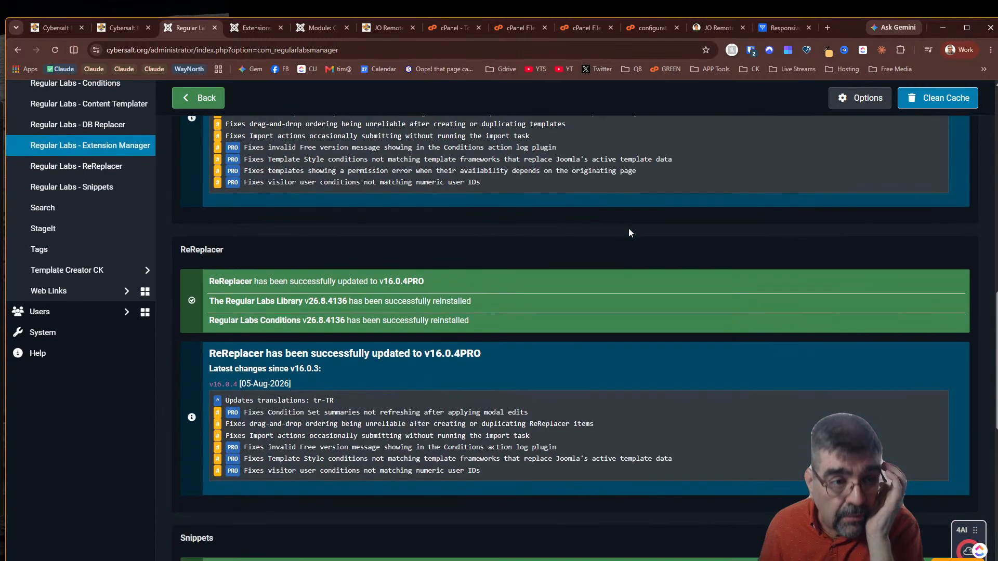
{"action": "scroll", "coordinate": [645, 185], "scroll_direction": "down", "scroll_amount": 5}
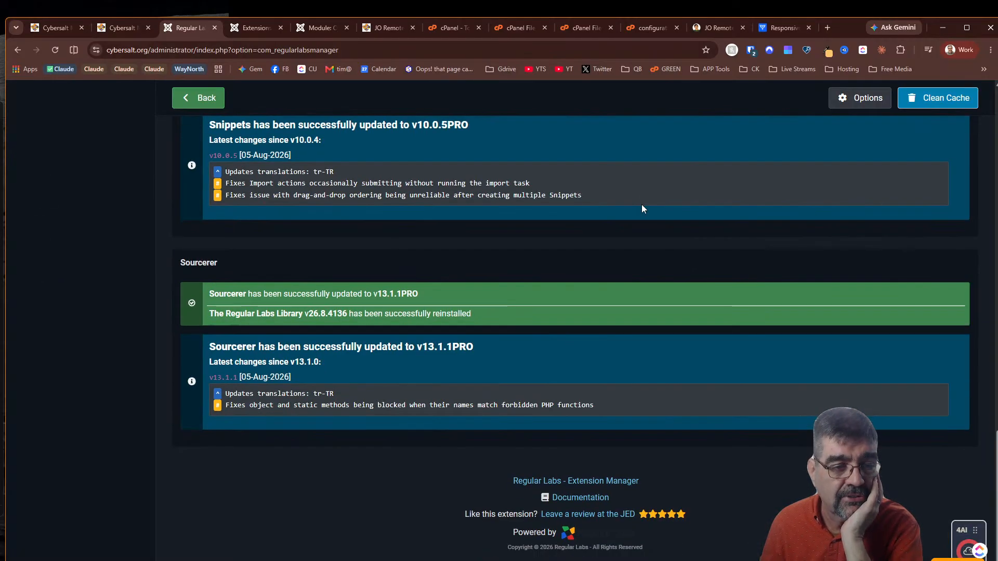
{"action": "scroll", "coordinate": [642, 205], "scroll_direction": "up", "scroll_amount": 15}
{"action": "scroll", "coordinate": [647, 192], "scroll_direction": "up", "scroll_amount": 8}
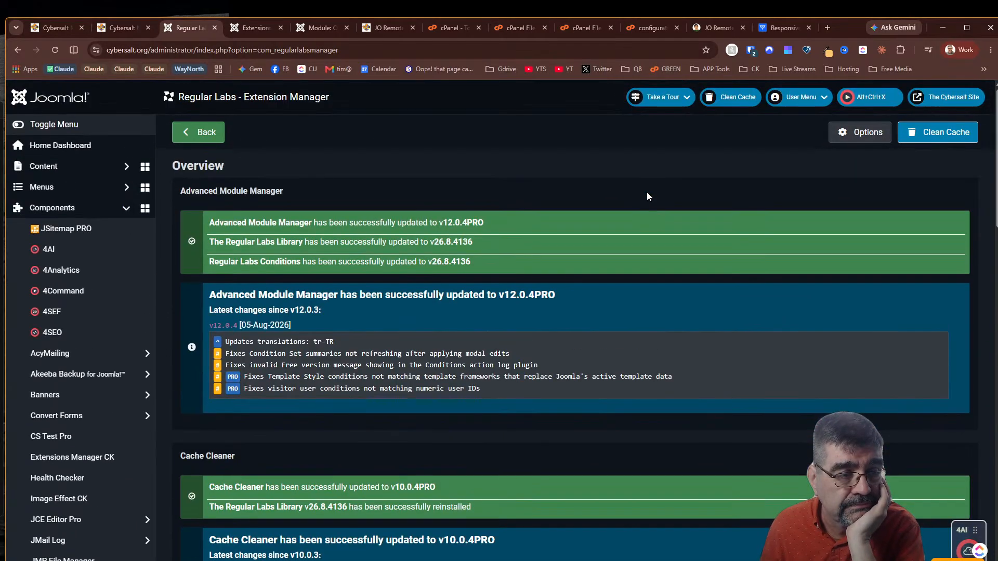
{"action": "left_click", "coordinate": [241, 30]}
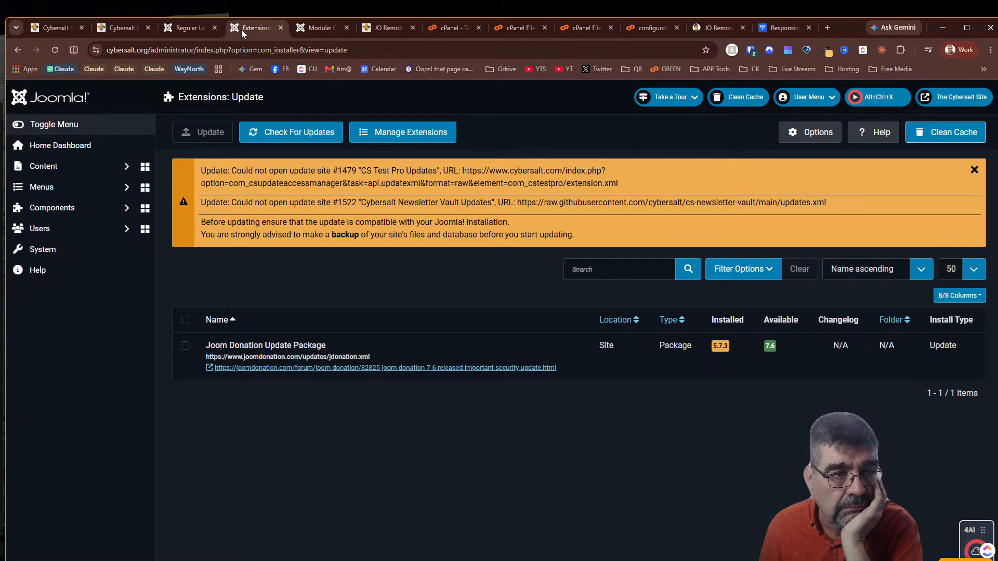
{"action": "left_click", "coordinate": [203, 31]}
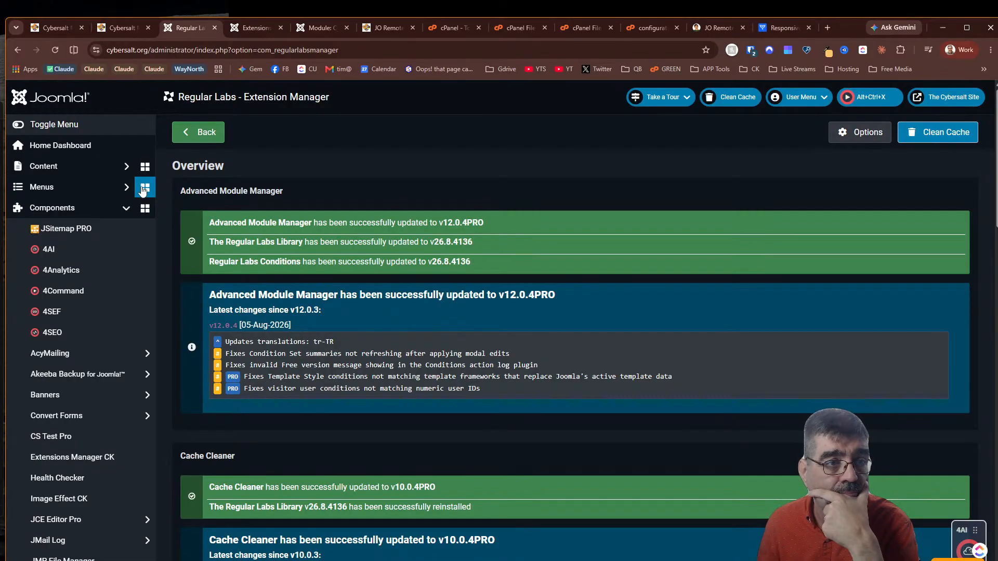
{"action": "left_click", "coordinate": [55, 32]}
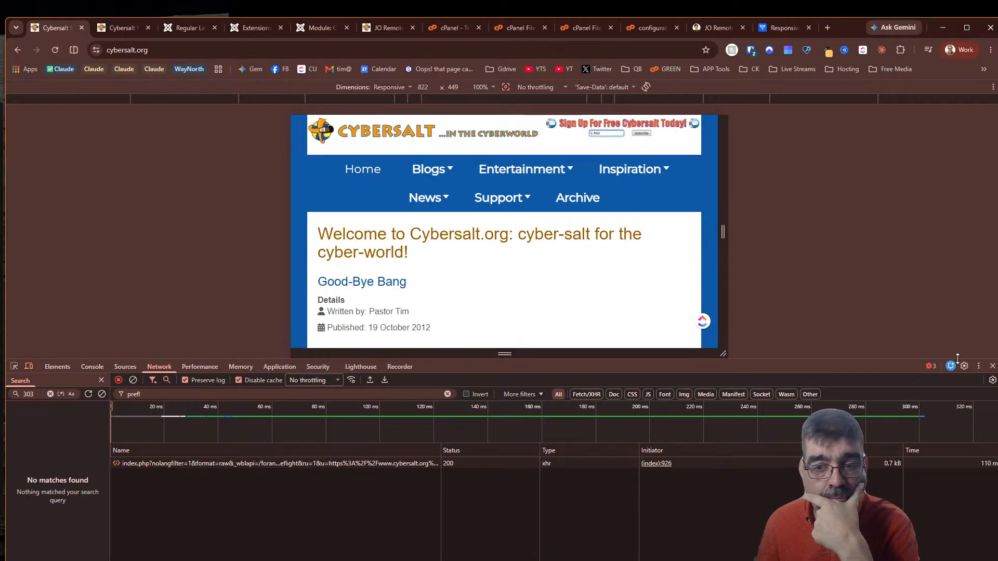
Close the developer tools, reload the cybersalt.org front page, and select part of the bio paragraph
{"action": "left_click", "coordinate": [993, 366]}
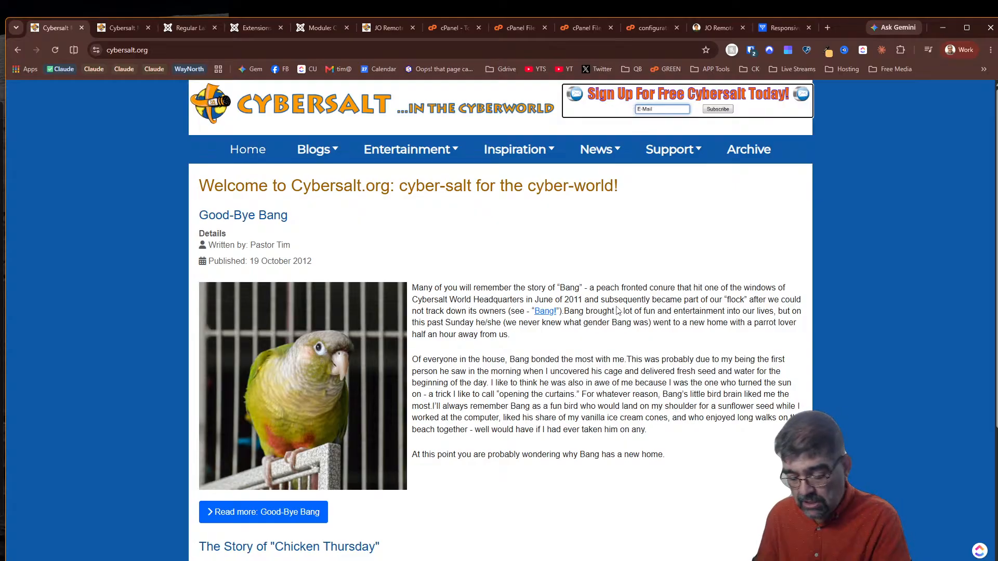
{"action": "key", "text": "F5"}
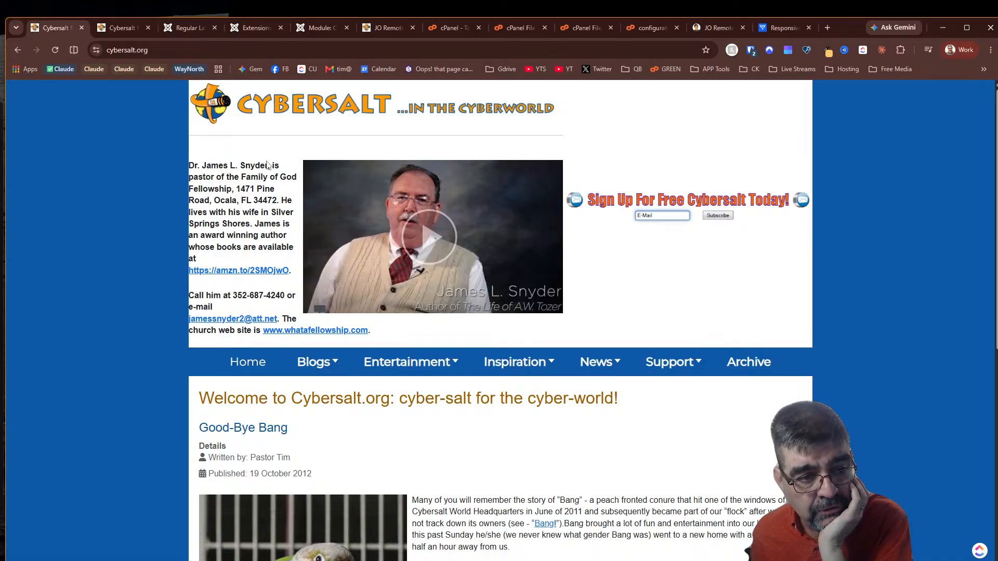
{"action": "left_click_drag", "start_coordinate": [194, 166], "coordinate": [280, 237]}
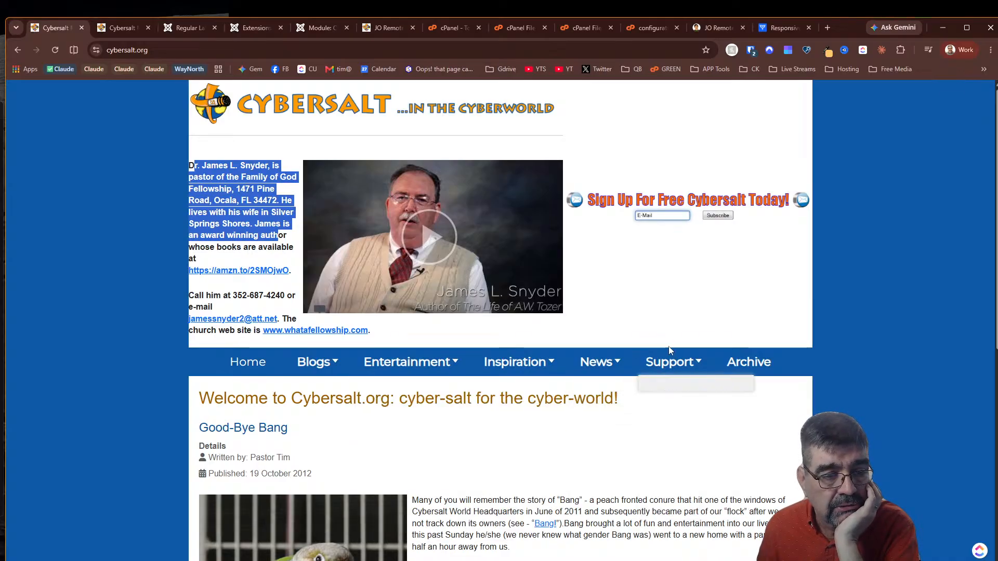
Reload the cybersalt.org homepage in the DevTools tab, then return to the Regular Labs extension manager
{"action": "left_click", "coordinate": [120, 28]}
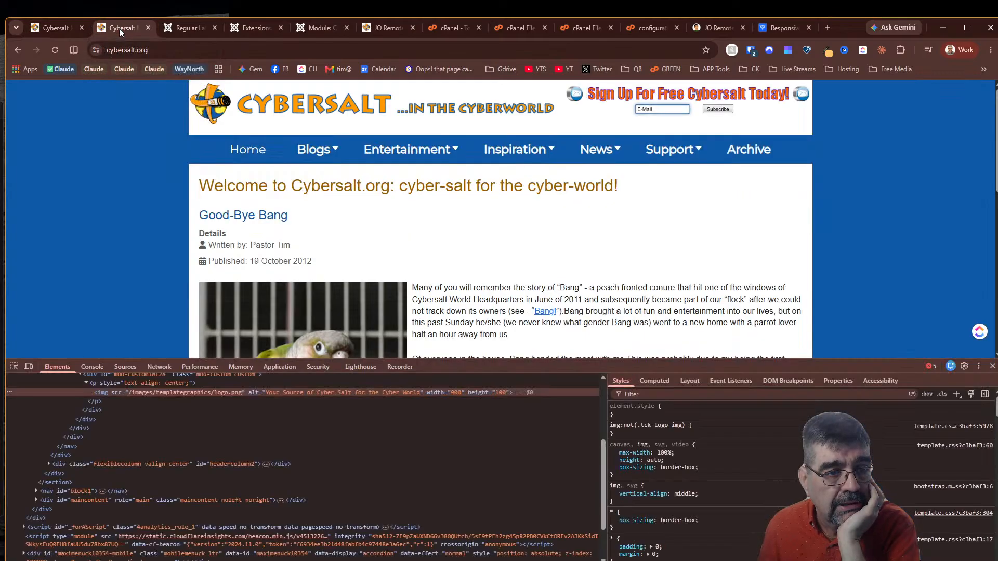
{"action": "left_click", "coordinate": [55, 50]}
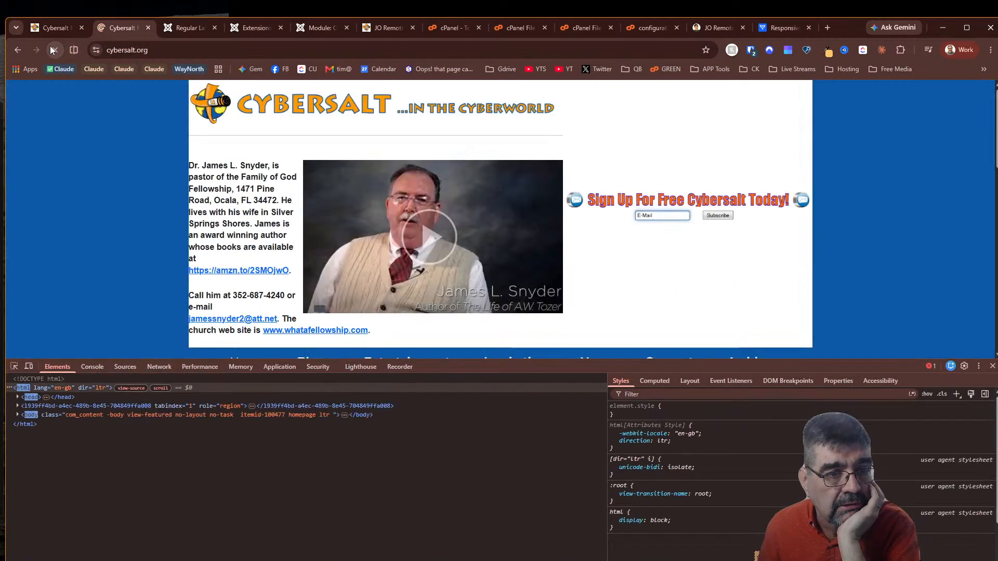
{"action": "left_click", "coordinate": [196, 33]}
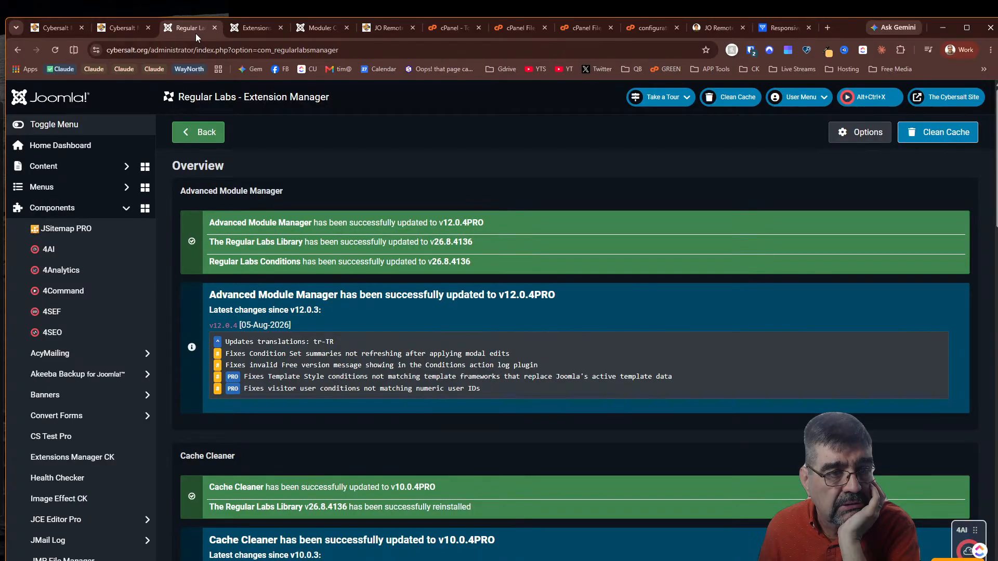
Clean the Joomla site cache, then open a new empty browser tab with the address bar focused
{"action": "left_click", "coordinate": [926, 135]}
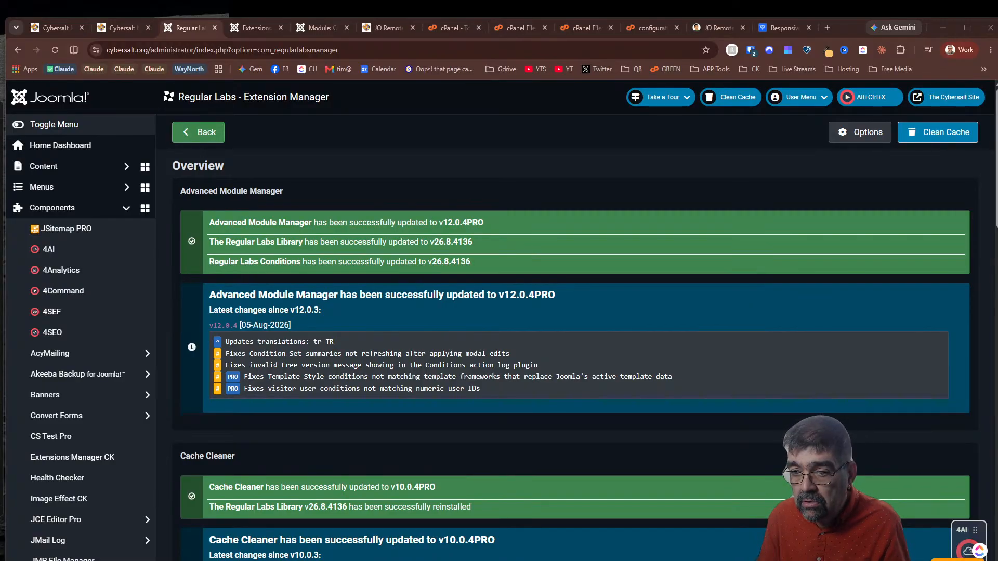
{"action": "left_click", "coordinate": [827, 28]}
{"action": "left_click", "coordinate": [549, 58]}
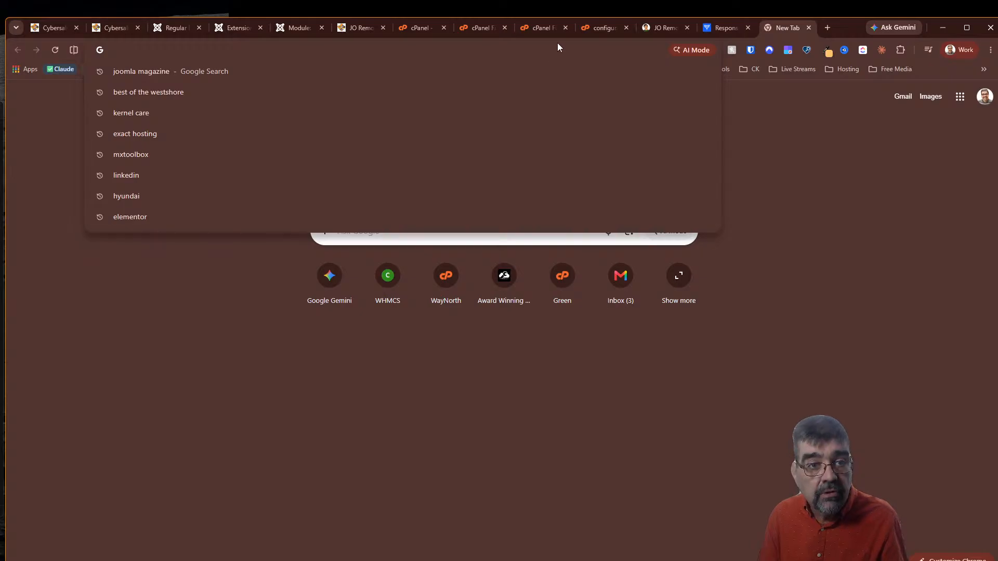
Load github.com/nikosdion/joomla-mcp-php, skim its README, then return to the Cybersalt Header Logo module editor
{"action": "type", "text": "https://github.com/nikosdion/joomla-mcp-php"}
{"action": "key", "text": "Return"}
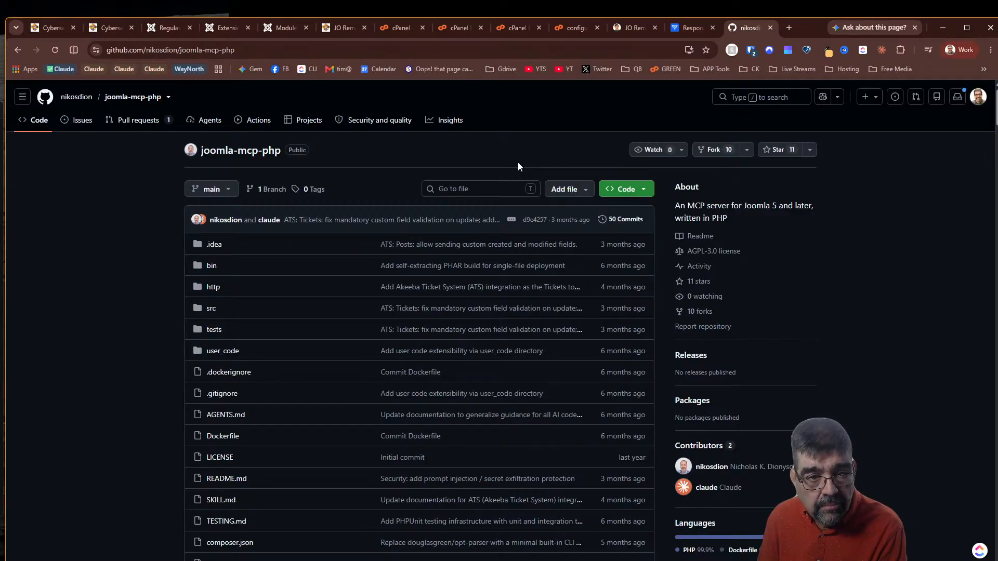
{"action": "scroll", "coordinate": [518, 162], "scroll_direction": "down", "scroll_amount": 15}
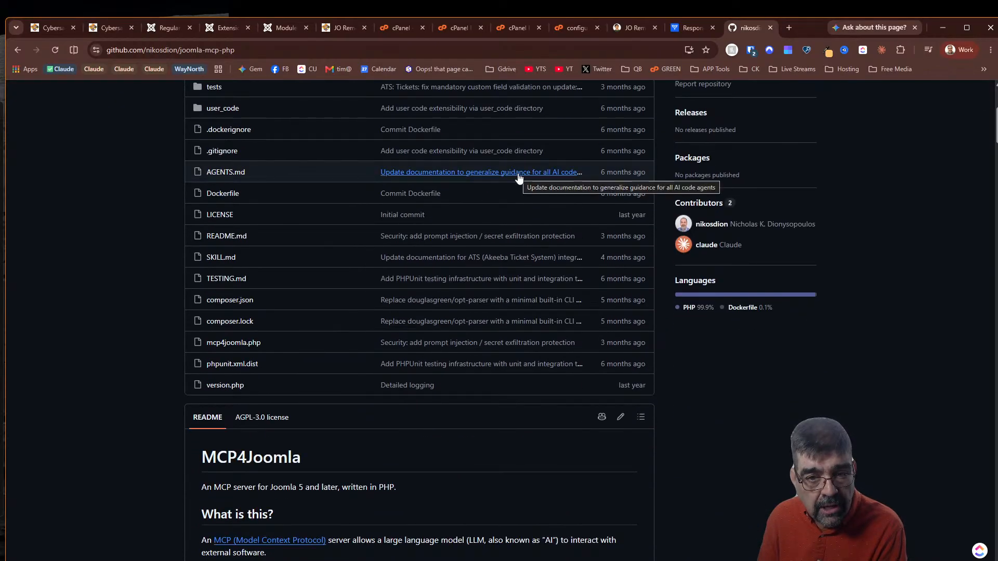
{"action": "scroll", "coordinate": [513, 188], "scroll_direction": "up", "scroll_amount": 15}
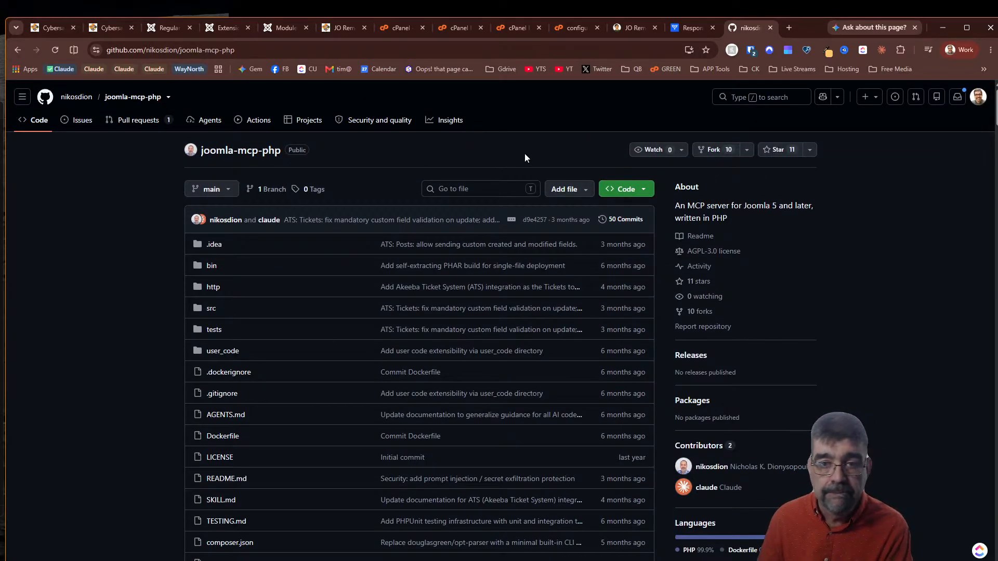
{"action": "left_click", "coordinate": [265, 27]}
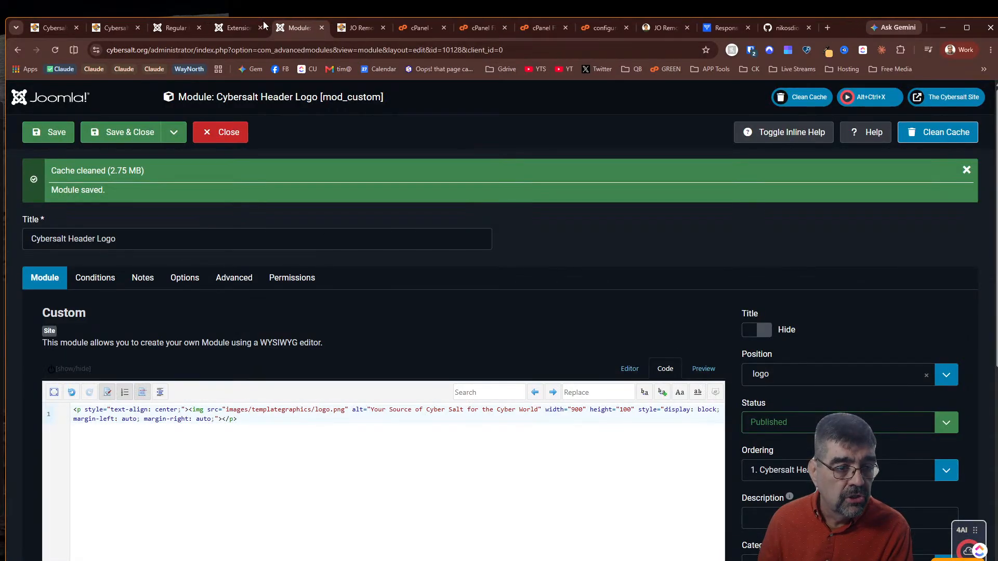
Close the Header Logo module, view the MCP for Joomla dashboard under Components, then go to the Home Dashboard
{"action": "left_click", "coordinate": [240, 132]}
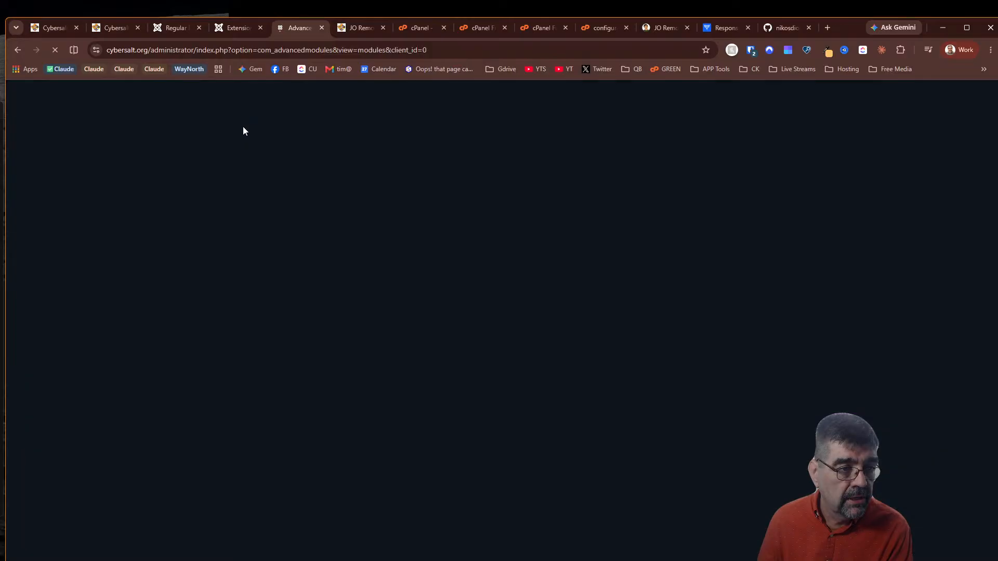
{"action": "left_click", "coordinate": [52, 353]}
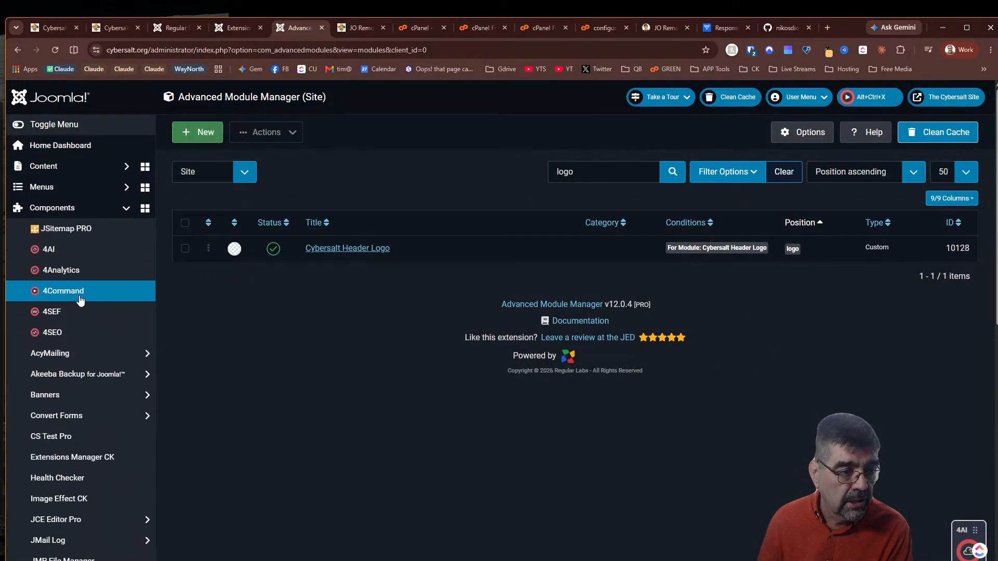
{"action": "scroll", "coordinate": [81, 301], "scroll_direction": "down", "scroll_amount": 5}
{"action": "left_click", "coordinate": [72, 400]}
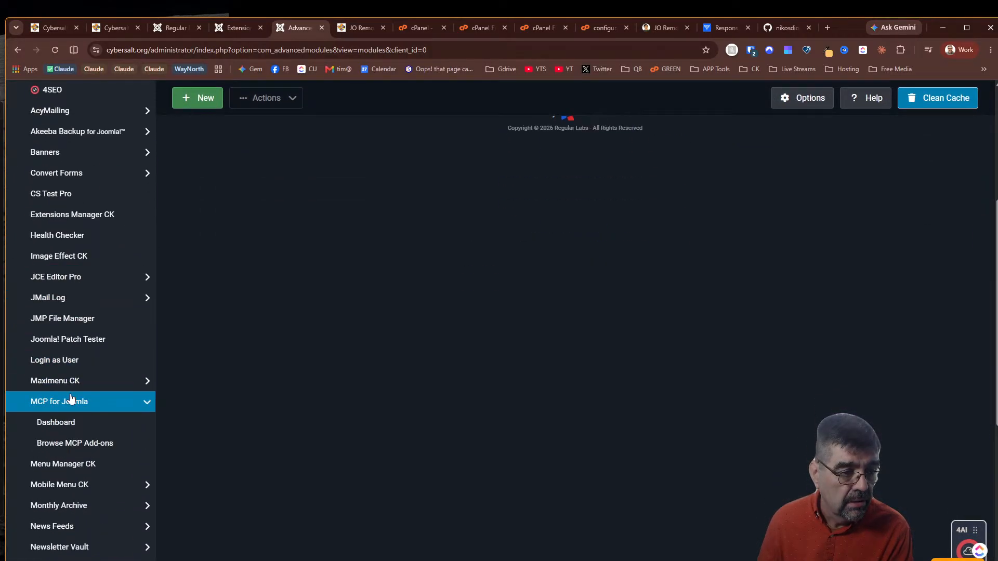
{"action": "left_click", "coordinate": [75, 421]}
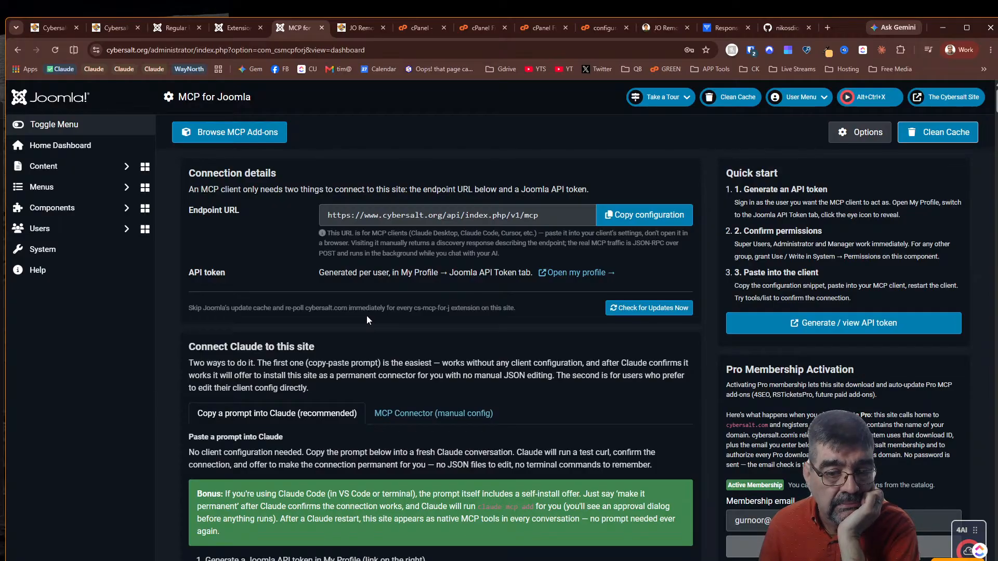
{"action": "left_click", "coordinate": [61, 107]}
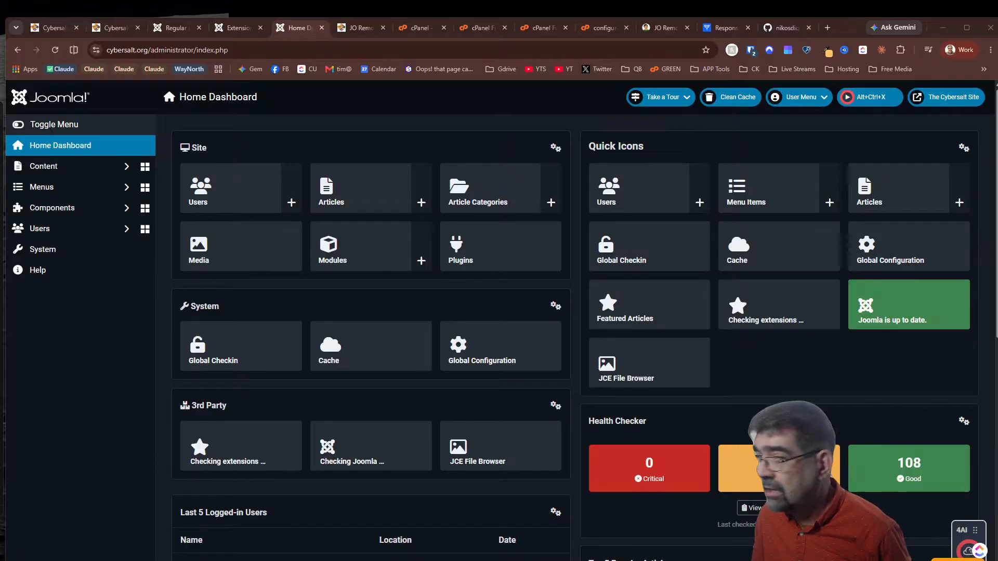
In a new tab, load the magazine.joomla.org article about the Joomla CMS MCP Server
{"action": "left_click", "coordinate": [828, 28]}
{"action": "left_click", "coordinate": [541, 54]}
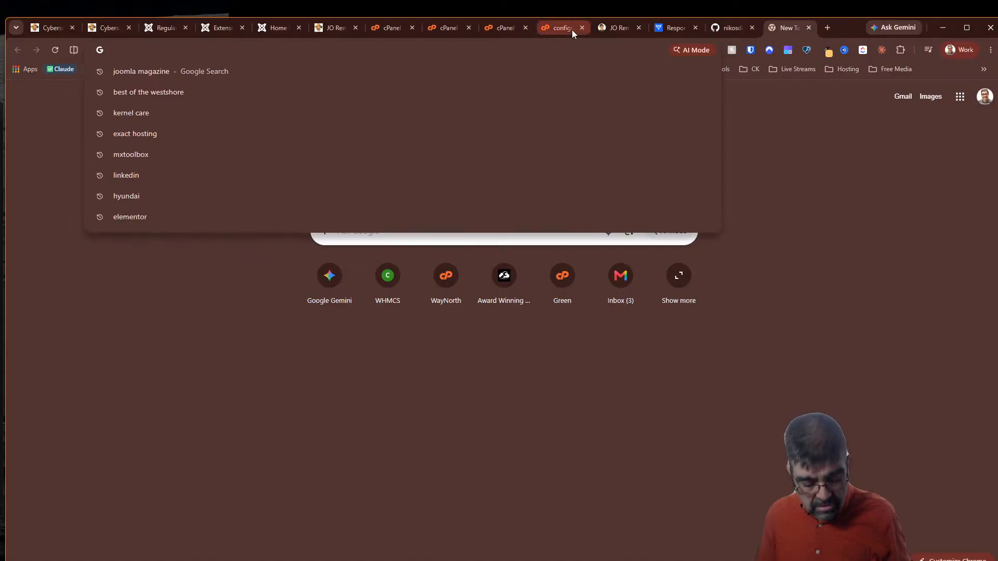
{"action": "type", "text": "magazine.joomla.org/issues/2026/february-2026/joomla-cms-mcp-server-opening-the-door-to-ai-powered-administration"}
{"action": "key", "text": "Return"}
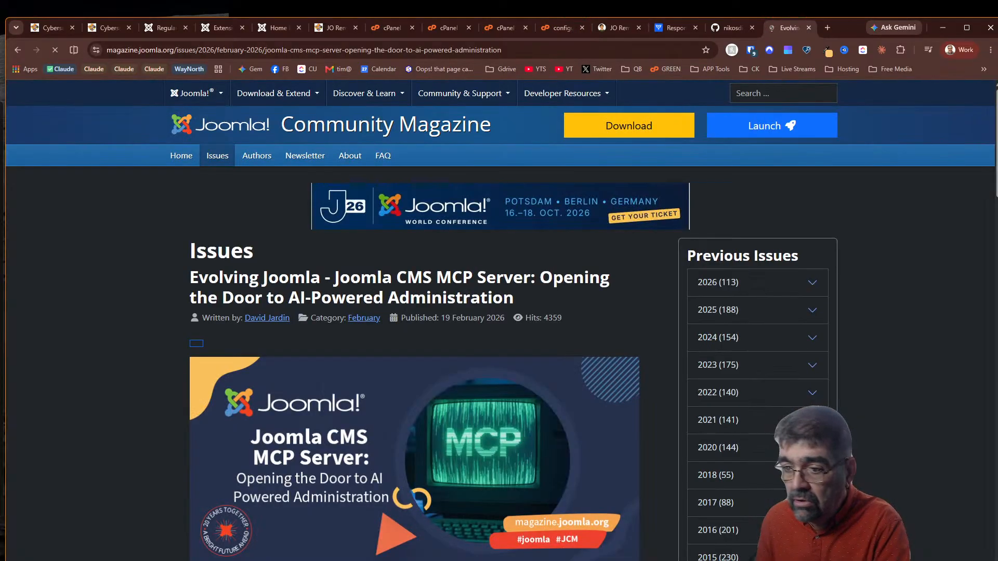
Read through the article, briefly highlighting the bullet about automatic category creation
{"action": "scroll", "coordinate": [417, 295], "scroll_direction": "down", "scroll_amount": 4}
{"action": "scroll", "coordinate": [419, 289], "scroll_direction": "down", "scroll_amount": 5}
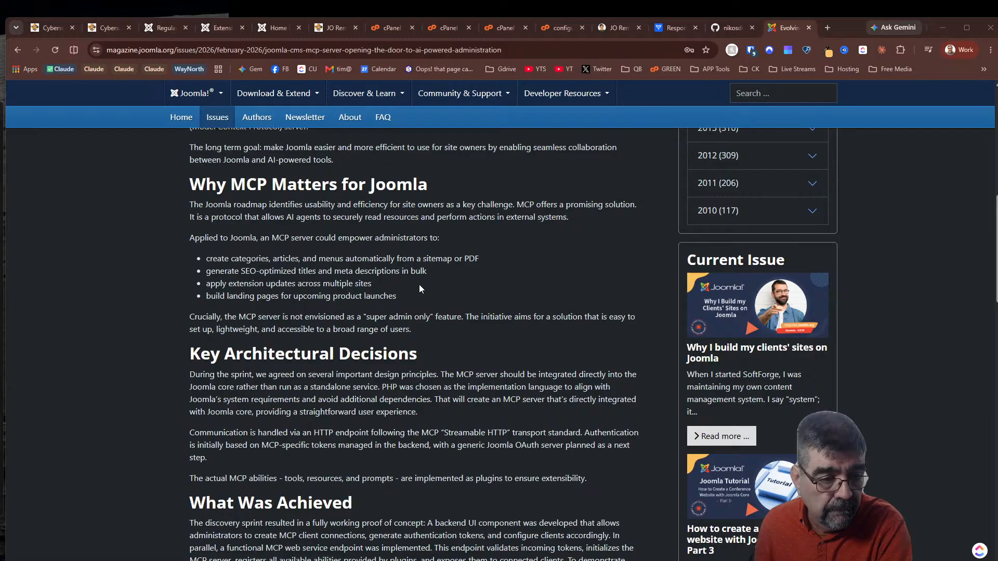
{"action": "scroll", "coordinate": [419, 289], "scroll_direction": "down", "scroll_amount": 5}
{"action": "scroll", "coordinate": [421, 287], "scroll_direction": "up", "scroll_amount": 7}
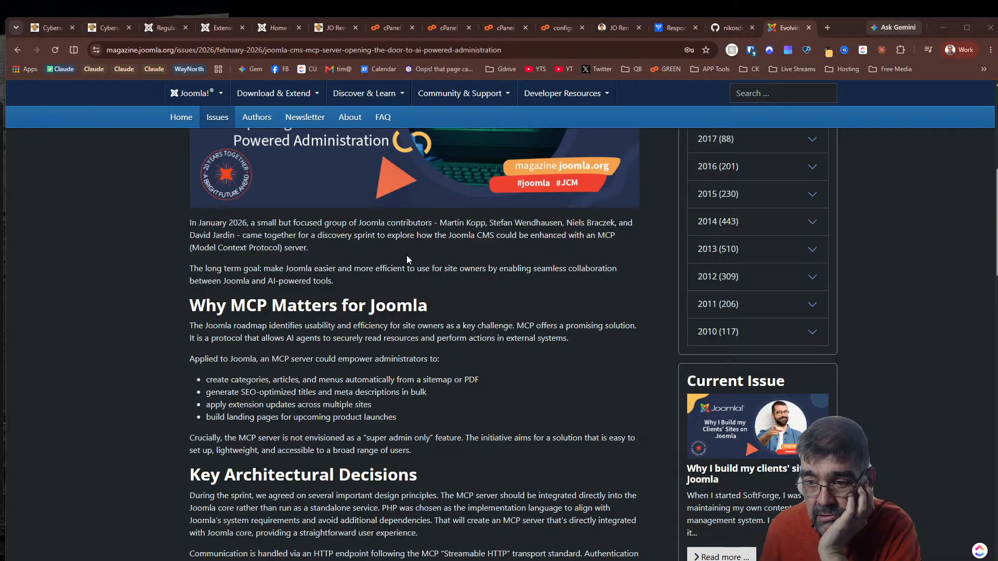
{"action": "scroll", "coordinate": [407, 258], "scroll_direction": "down", "scroll_amount": 5}
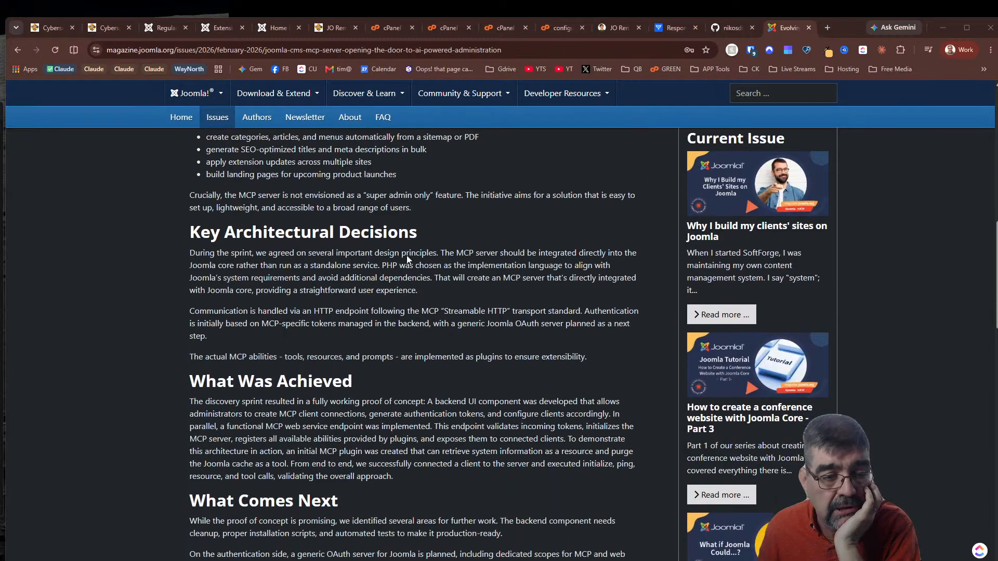
{"action": "scroll", "coordinate": [408, 258], "scroll_direction": "down", "scroll_amount": 5}
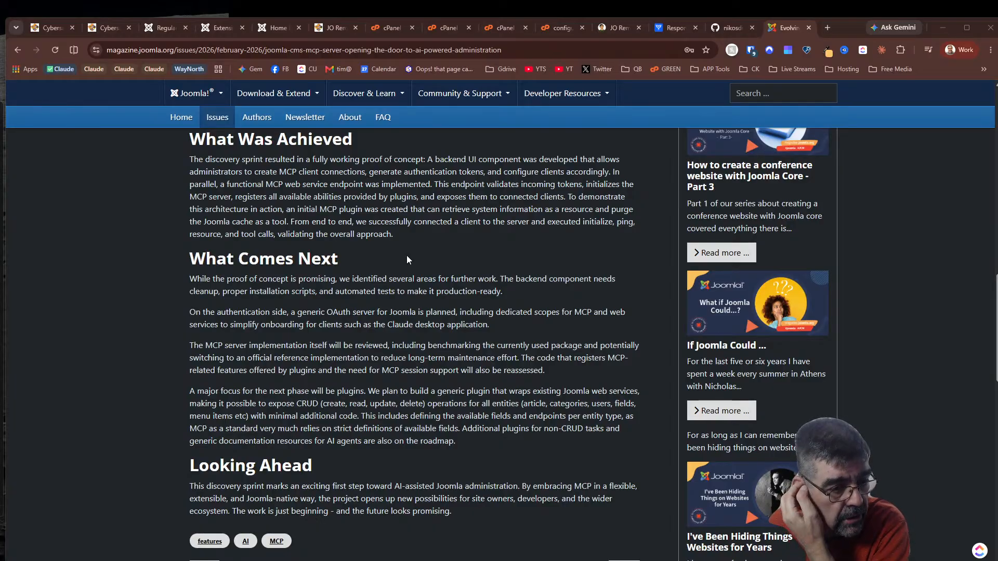
{"action": "scroll", "coordinate": [451, 285], "scroll_direction": "up", "scroll_amount": 7}
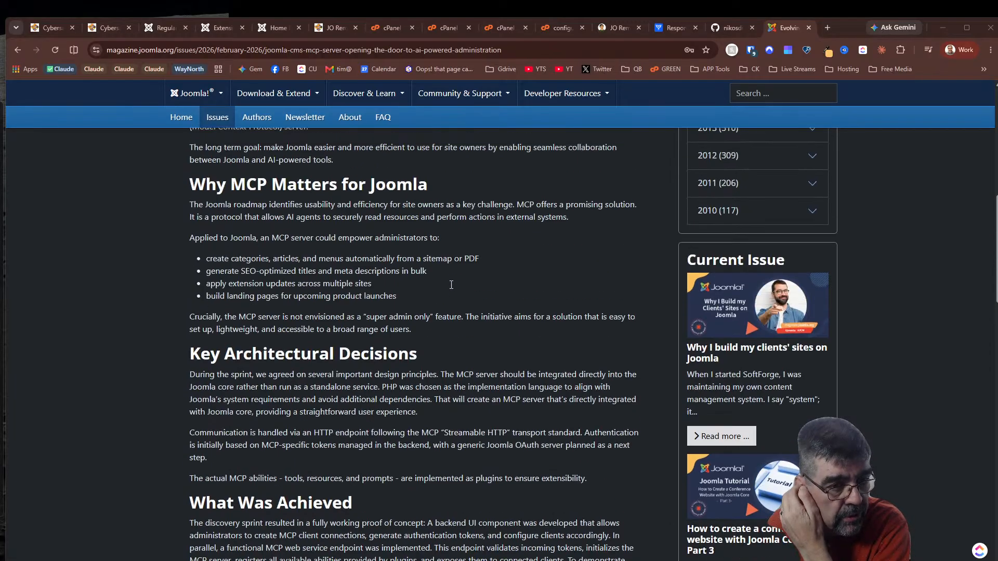
{"action": "scroll", "coordinate": [451, 285], "scroll_direction": "up", "scroll_amount": 2}
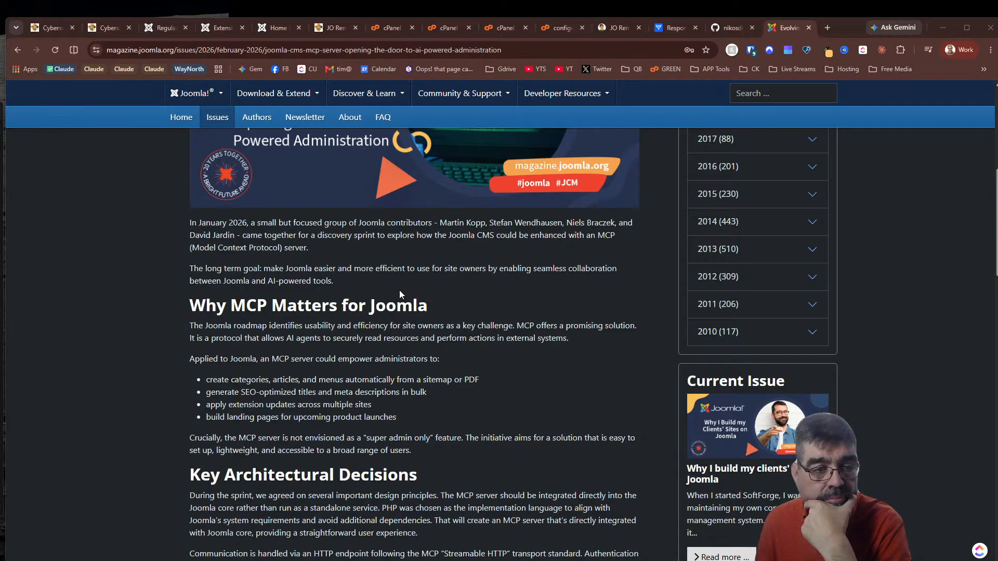
{"action": "scroll", "coordinate": [399, 292], "scroll_direction": "down", "scroll_amount": 2}
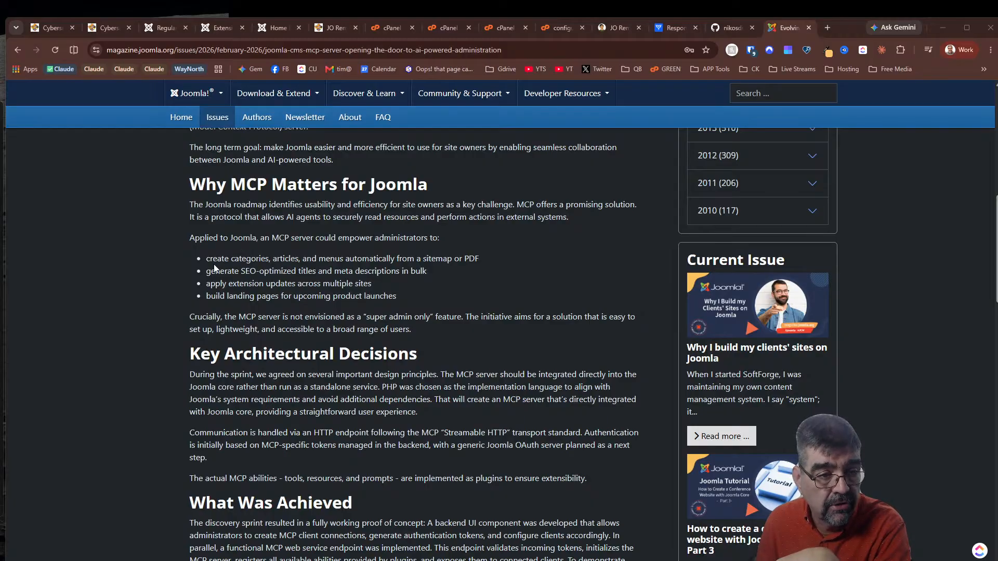
{"action": "left_click_drag", "start_coordinate": [208, 259], "coordinate": [493, 253]}
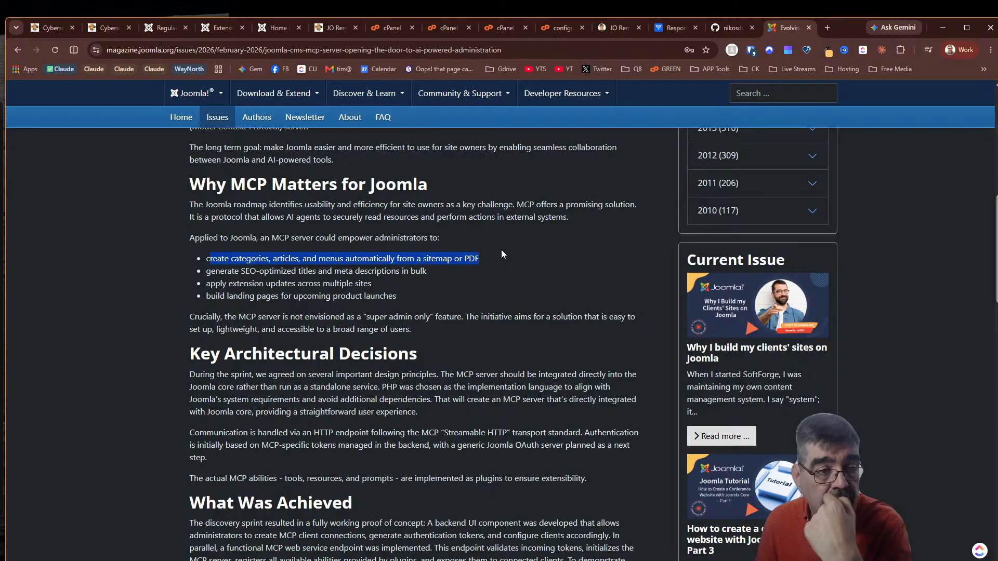
{"action": "left_click", "coordinate": [338, 271]}
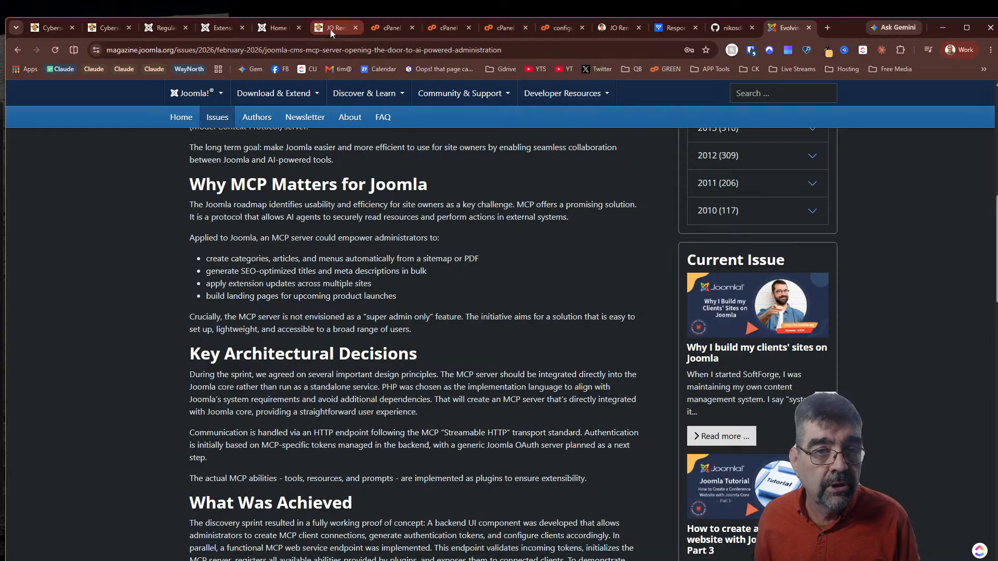
{"action": "left_click", "coordinate": [827, 28]}
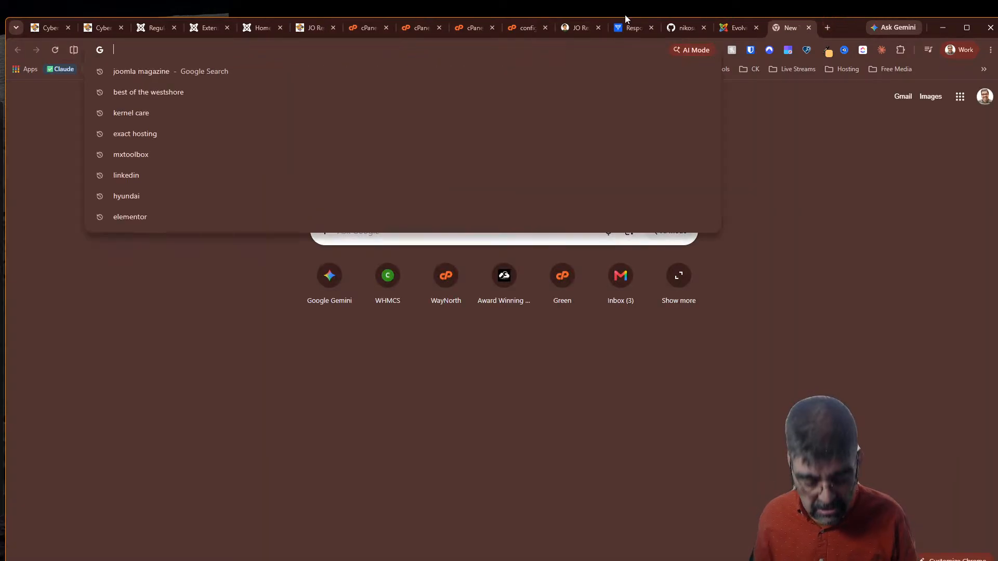
Go to cybersalt.com, open the Net Shaker page, and scroll through its recent posts
{"action": "type", "text": "cybersalt"}
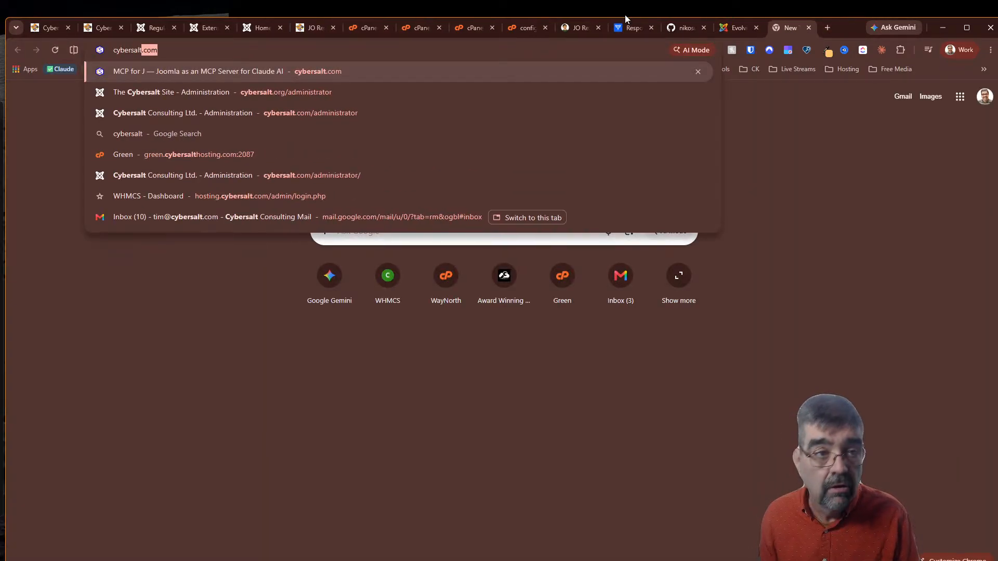
{"action": "key", "text": "Return"}
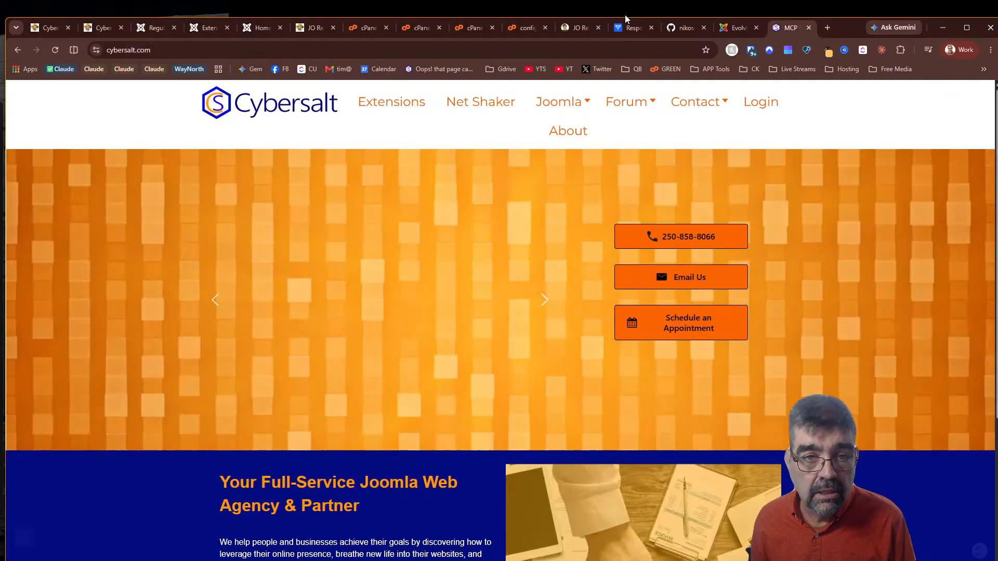
{"action": "left_click", "coordinate": [492, 102]}
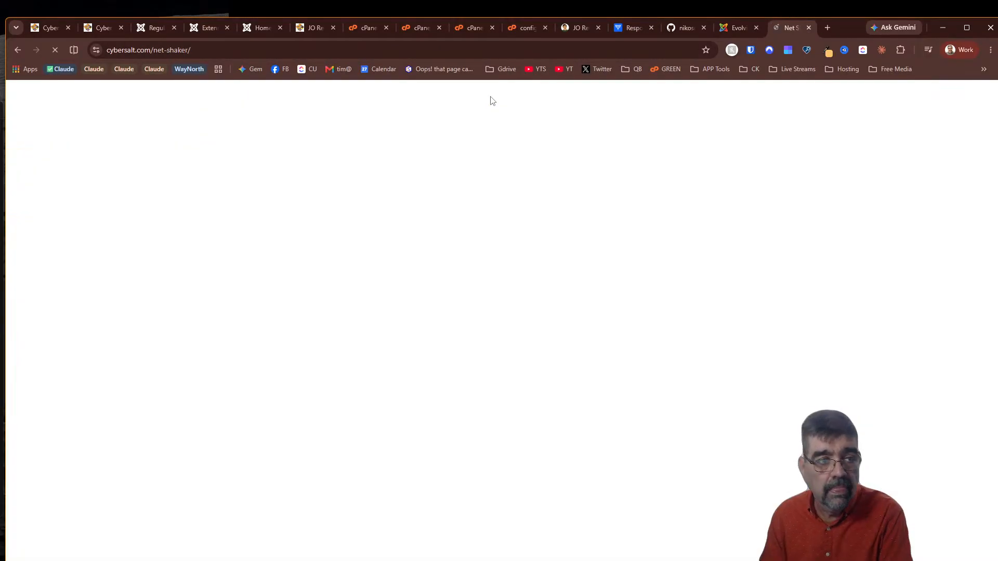
{"action": "mouse_move", "coordinate": [511, 134]}
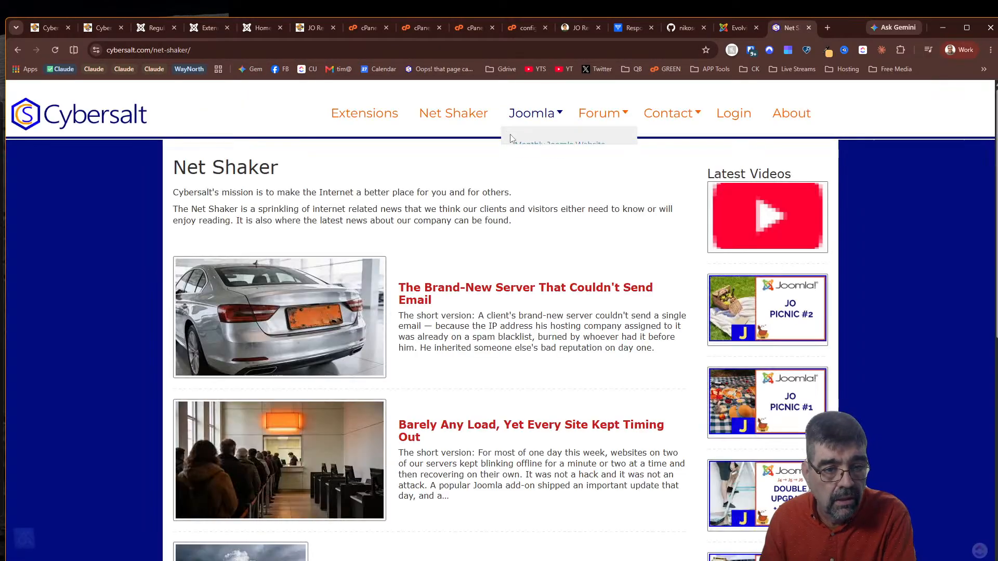
{"action": "scroll", "coordinate": [517, 155], "scroll_direction": "down", "scroll_amount": 6}
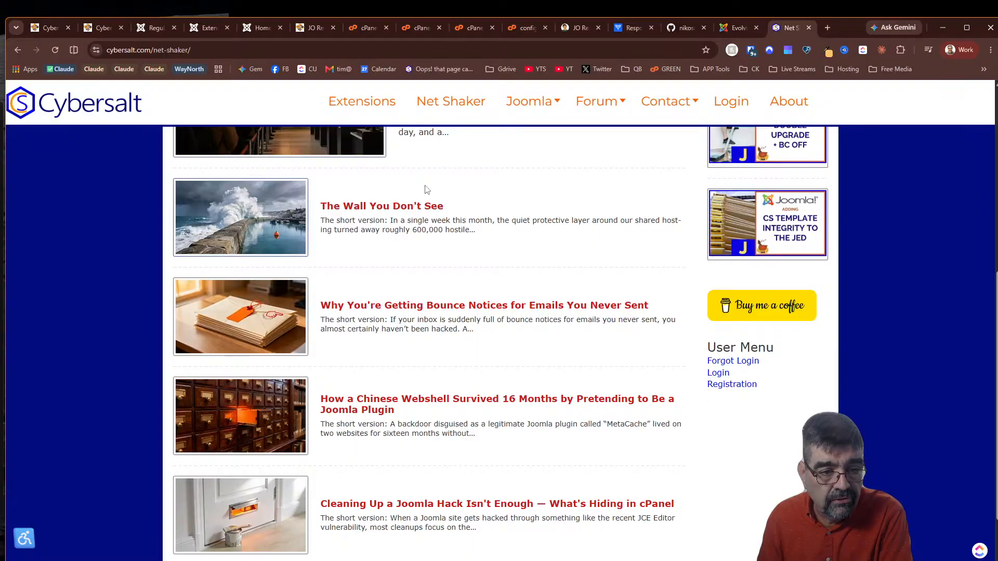
{"action": "scroll", "coordinate": [426, 189], "scroll_direction": "down", "scroll_amount": 2}
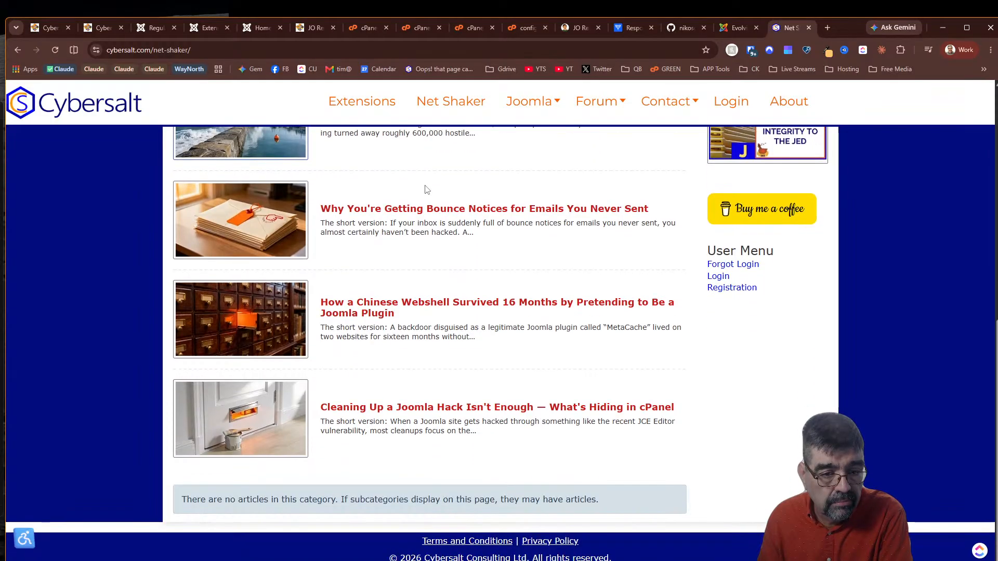
{"action": "scroll", "coordinate": [535, 410], "scroll_direction": "up", "scroll_amount": 7}
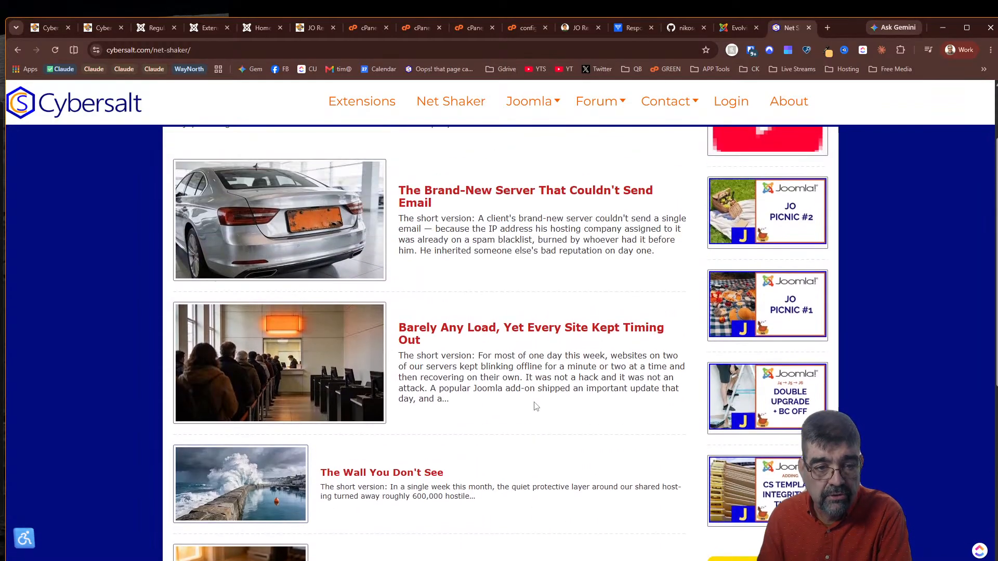
{"action": "scroll", "coordinate": [536, 410], "scroll_direction": "up", "scroll_amount": 2}
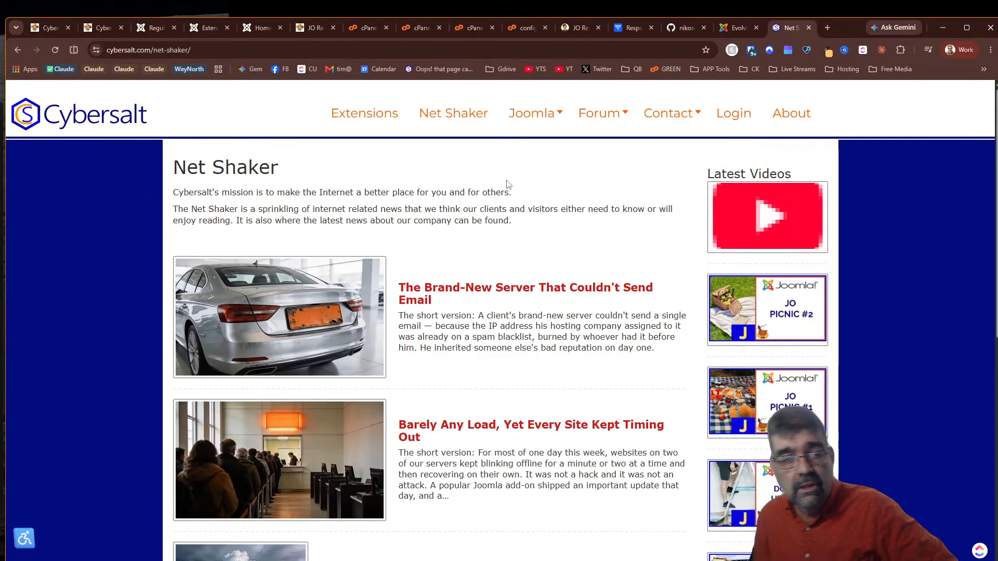
In a new tab, open energizethemes.com's Template Compatibility page from the side menu and scroll to its table
{"action": "left_click", "coordinate": [828, 28]}
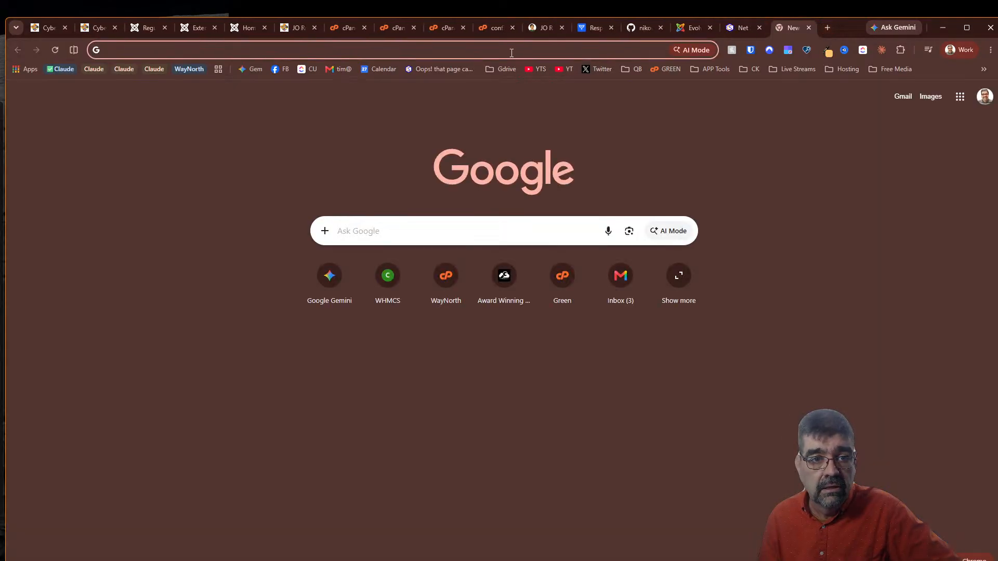
{"action": "left_click", "coordinate": [523, 46]}
{"action": "type", "text": "energizethemes.com"}
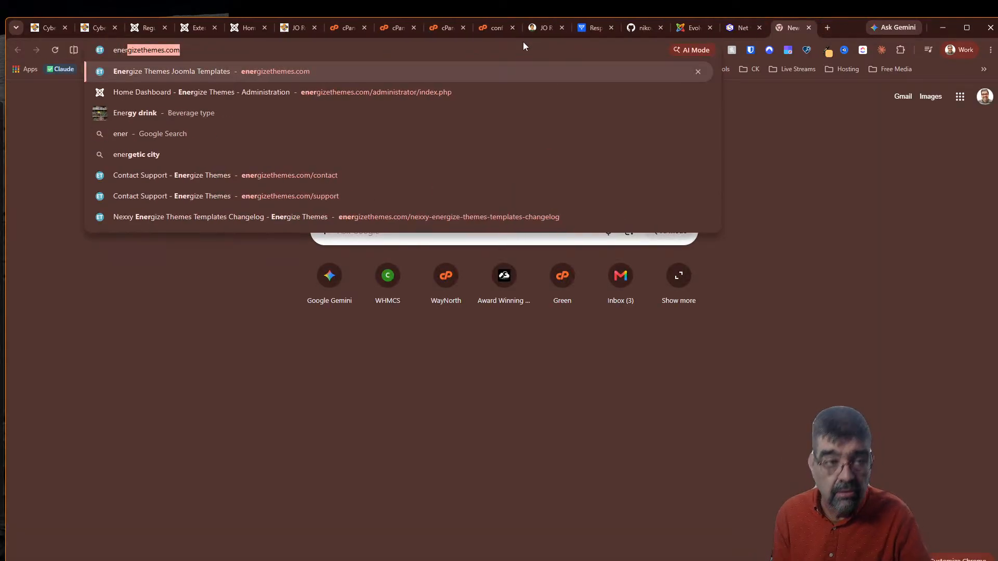
{"action": "key", "text": "Return"}
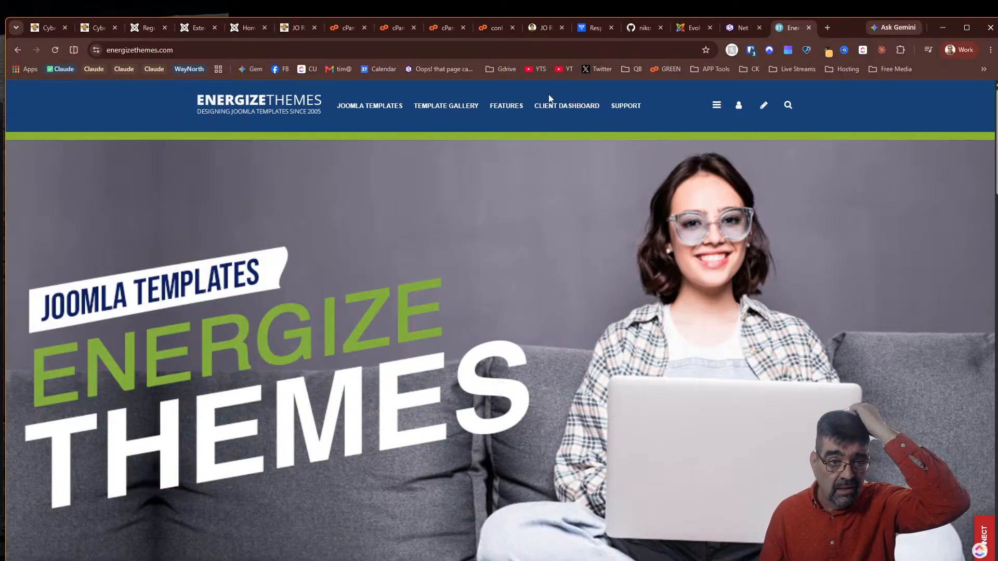
{"action": "left_click", "coordinate": [717, 106]}
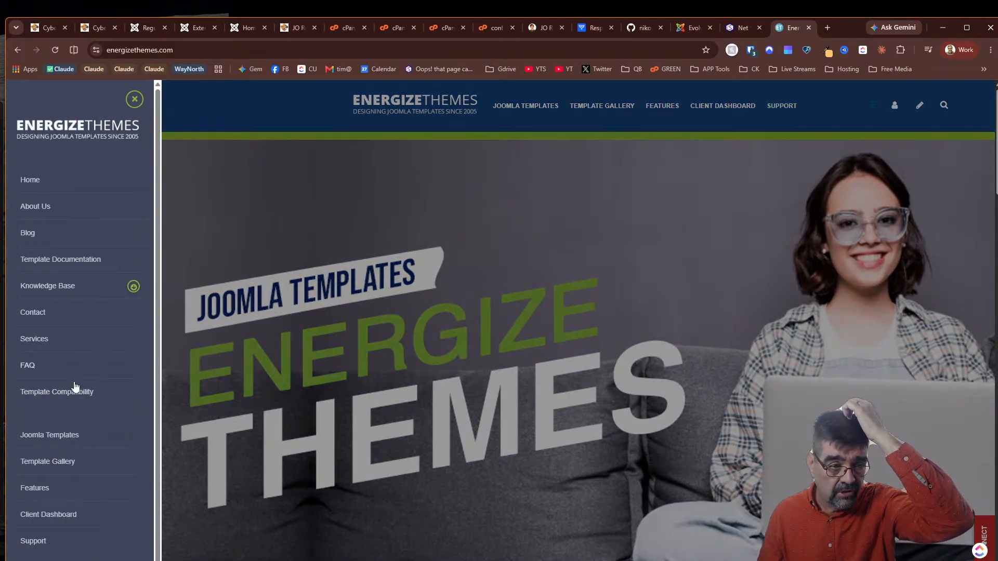
{"action": "left_click", "coordinate": [61, 397]}
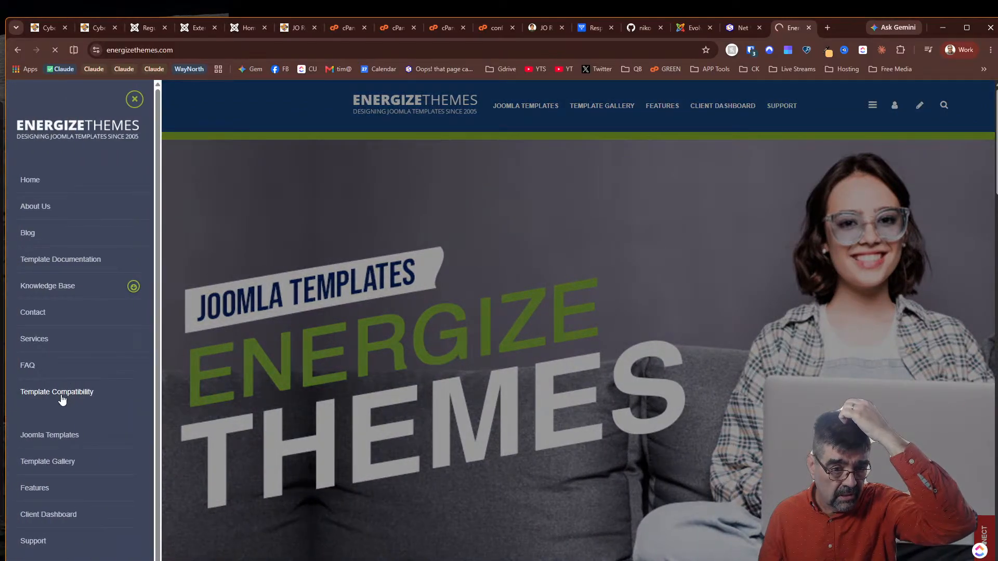
{"action": "scroll", "coordinate": [404, 252], "scroll_direction": "down", "scroll_amount": 5}
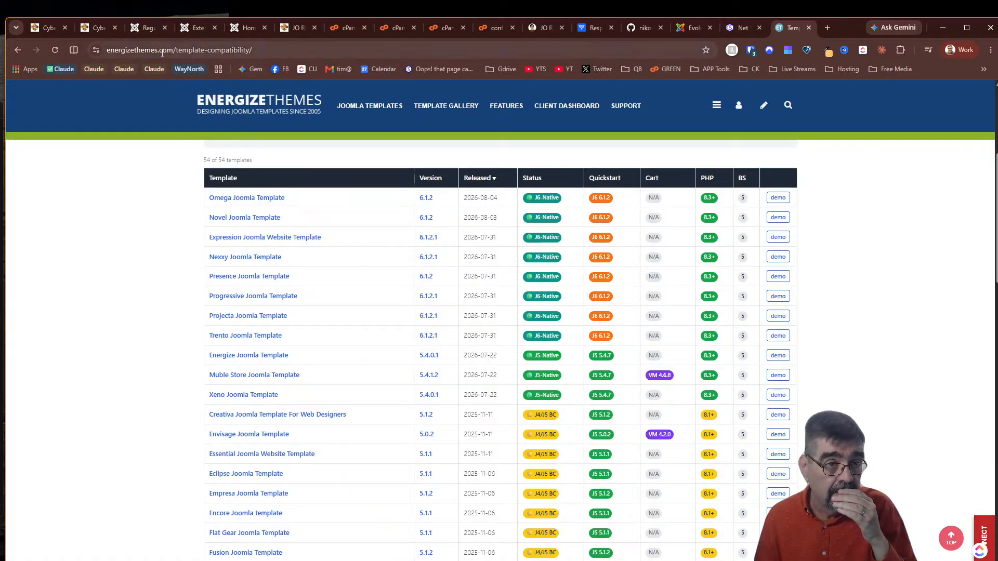
Log in to the Energize Themes /administrator with saved credentials and open Content > Articles
{"action": "left_click_drag", "start_coordinate": [178, 52], "coordinate": [253, 52]}
{"action": "type", "text": "ad"}
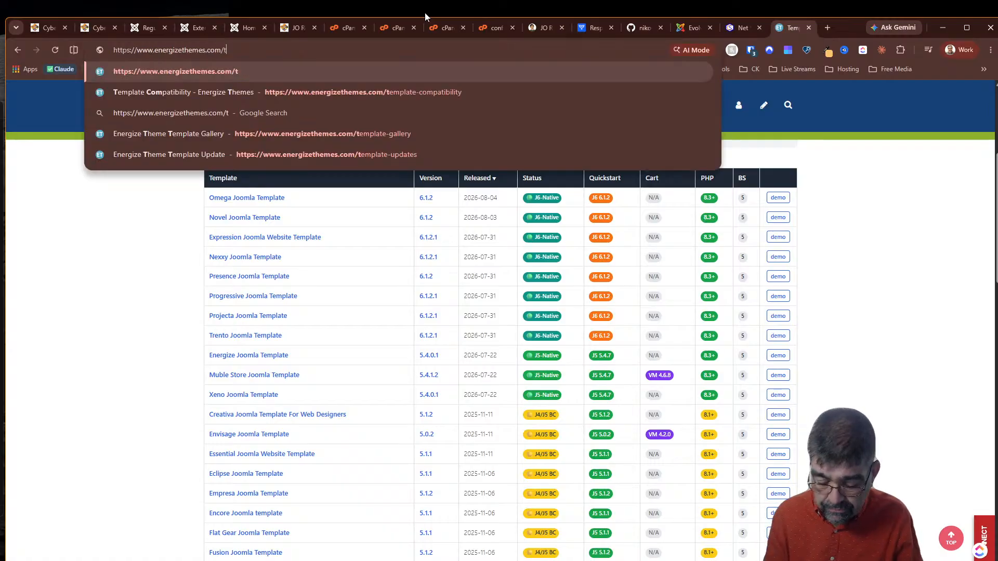
{"action": "key", "text": "Return"}
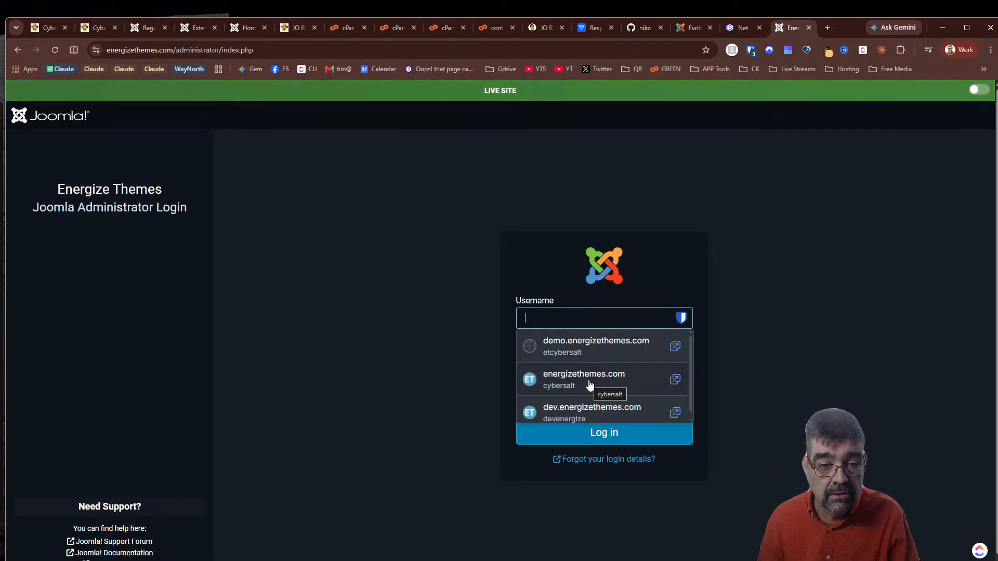
{"action": "left_click", "coordinate": [590, 385]}
{"action": "left_click", "coordinate": [588, 437]}
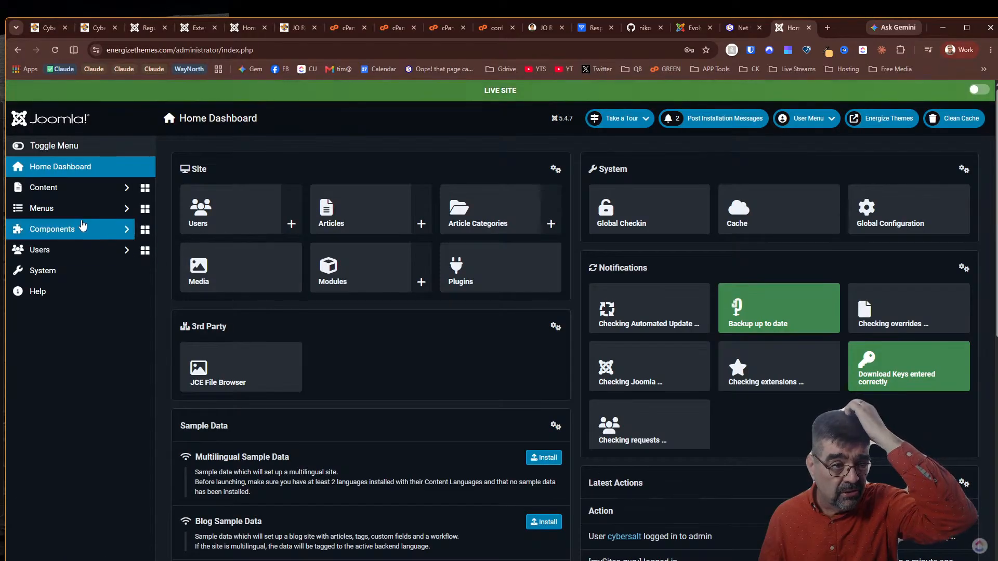
{"action": "left_click", "coordinate": [69, 188]}
{"action": "left_click", "coordinate": [72, 208]}
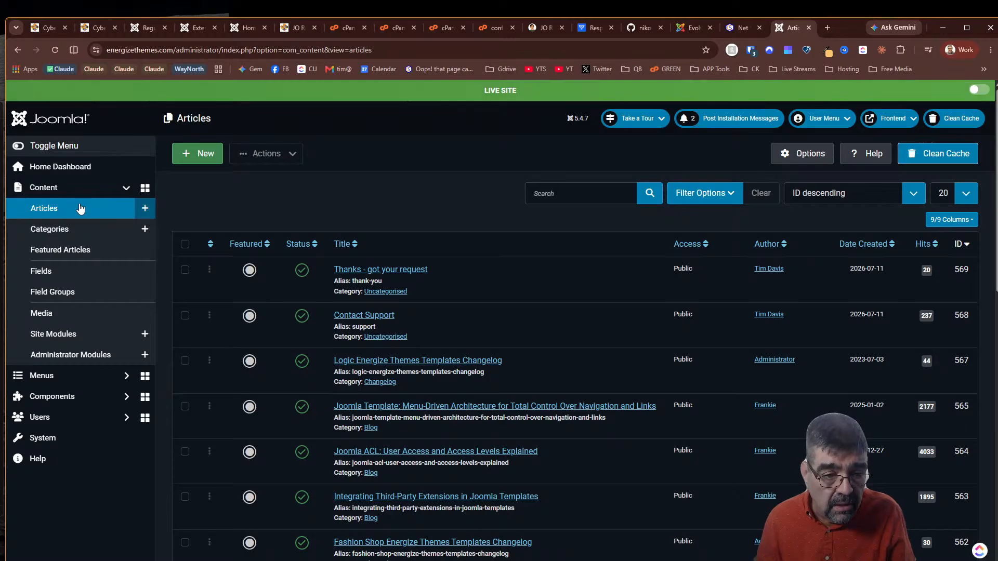
{"action": "scroll", "coordinate": [436, 325], "scroll_direction": "down", "scroll_amount": 10}
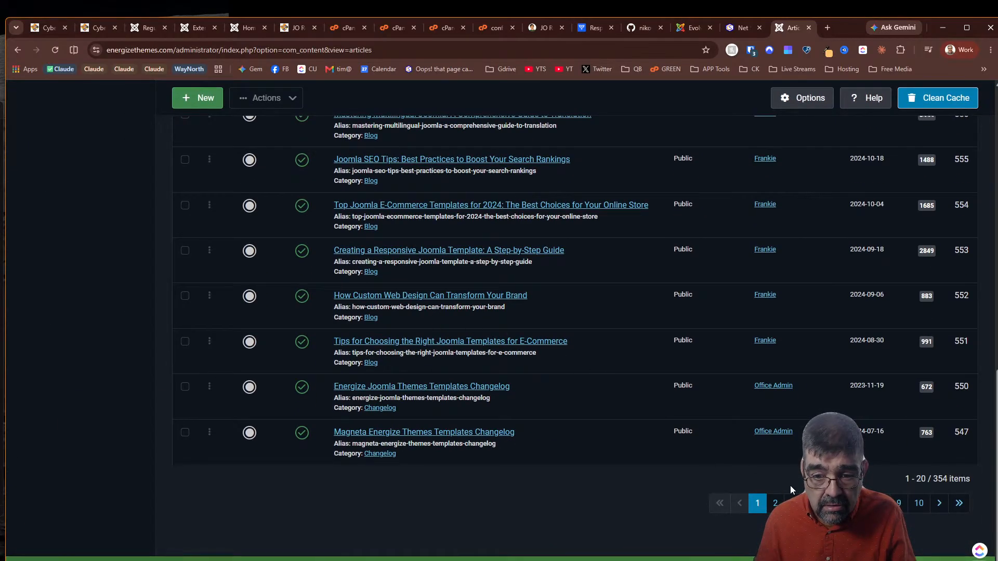
Inspect the Magneta Energize Themes Templates Changelog article's changelog and template-compat fields, then close it unsaved
{"action": "left_click", "coordinate": [491, 435]}
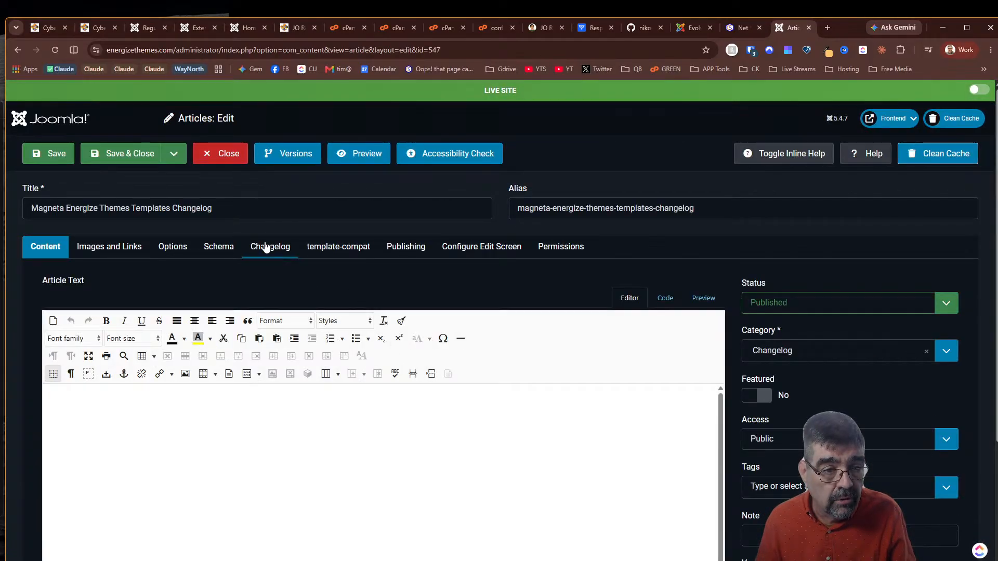
{"action": "left_click", "coordinate": [265, 246]}
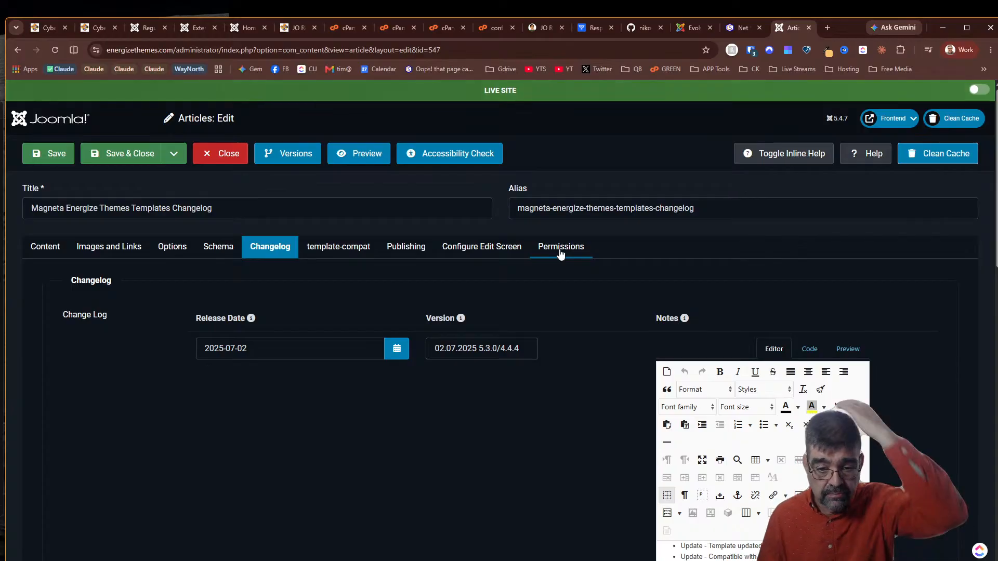
{"action": "scroll", "coordinate": [560, 252], "scroll_direction": "down", "scroll_amount": 2}
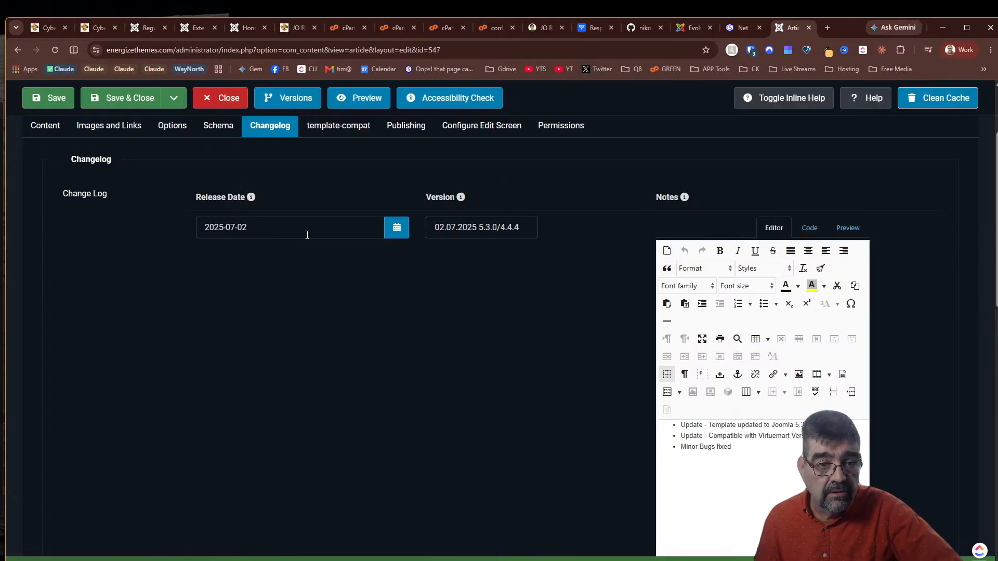
{"action": "scroll", "coordinate": [593, 255], "scroll_direction": "down", "scroll_amount": 4}
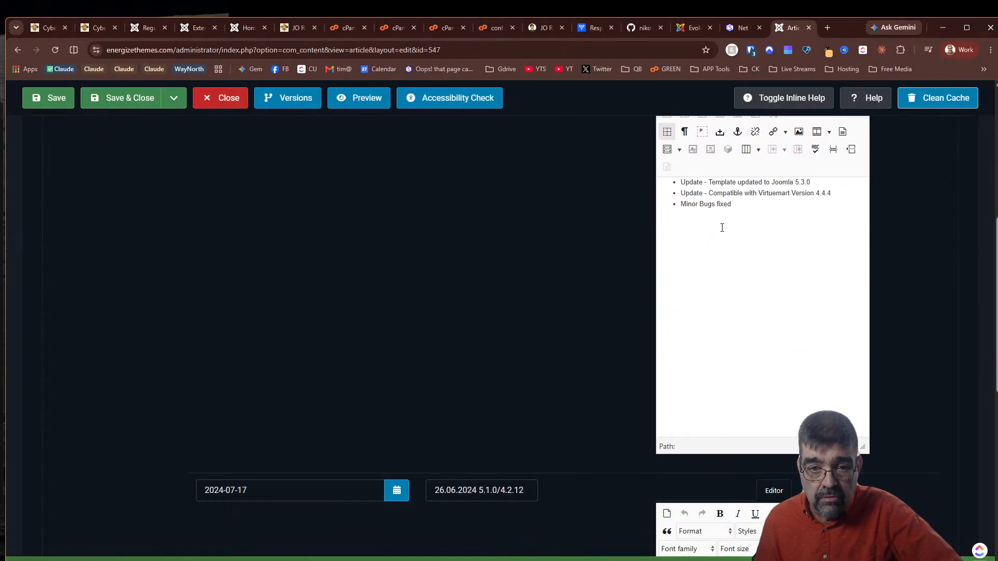
{"action": "scroll", "coordinate": [507, 244], "scroll_direction": "up", "scroll_amount": 4}
{"action": "scroll", "coordinate": [344, 317], "scroll_direction": "down", "scroll_amount": 6}
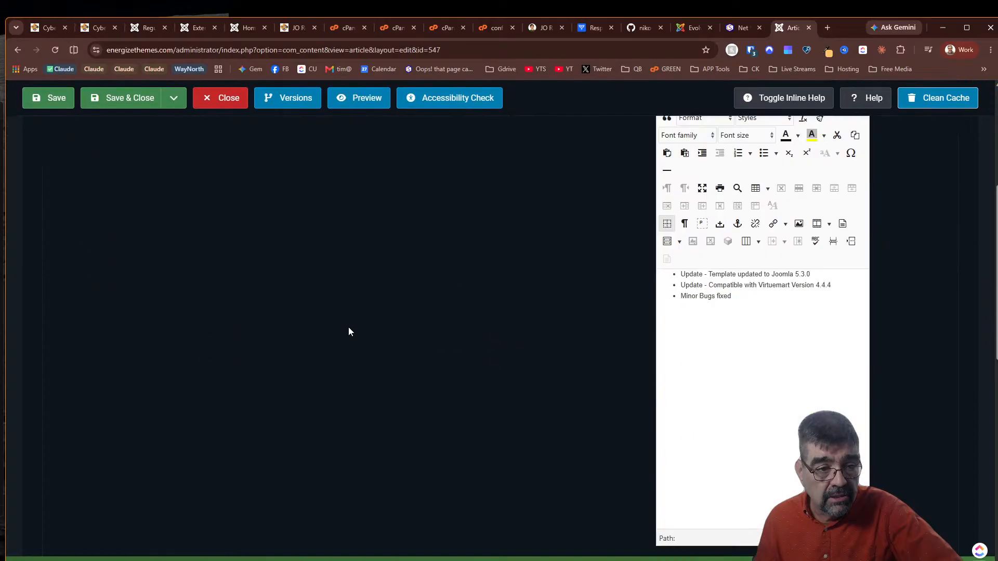
{"action": "scroll", "coordinate": [578, 345], "scroll_direction": "down", "scroll_amount": 6}
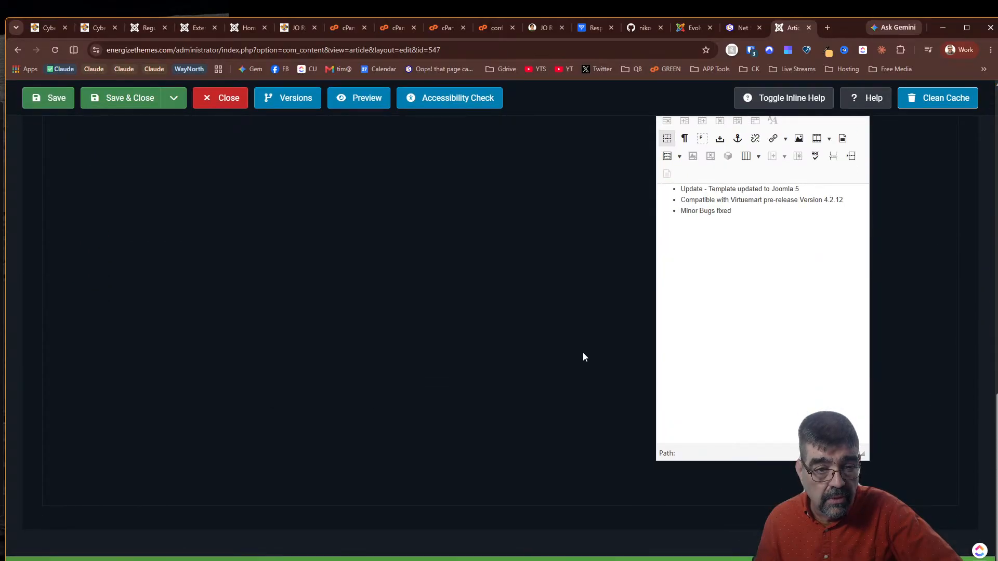
{"action": "scroll", "coordinate": [582, 352], "scroll_direction": "up", "scroll_amount": 12}
{"action": "scroll", "coordinate": [582, 357], "scroll_direction": "up", "scroll_amount": 1}
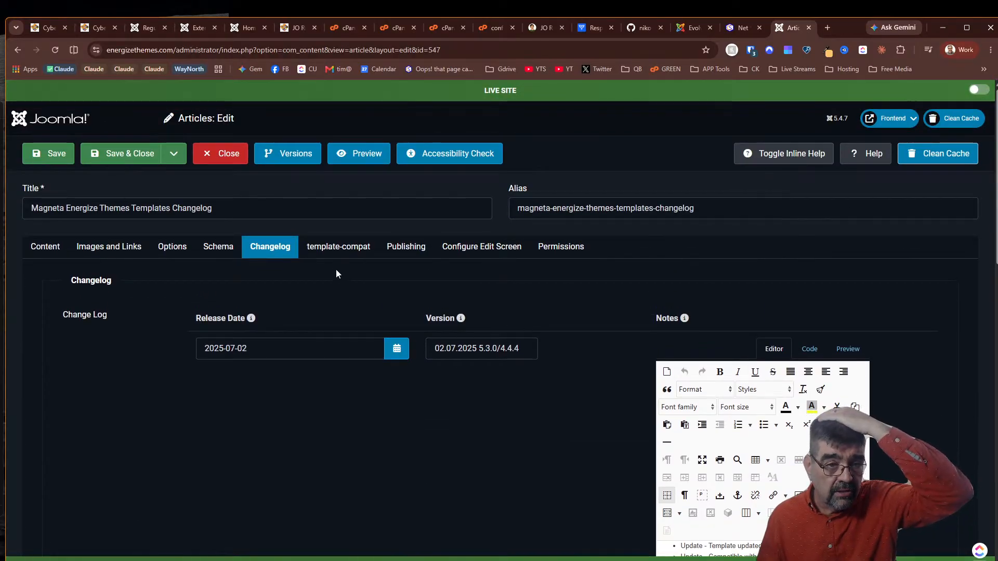
{"action": "left_click", "coordinate": [337, 248]}
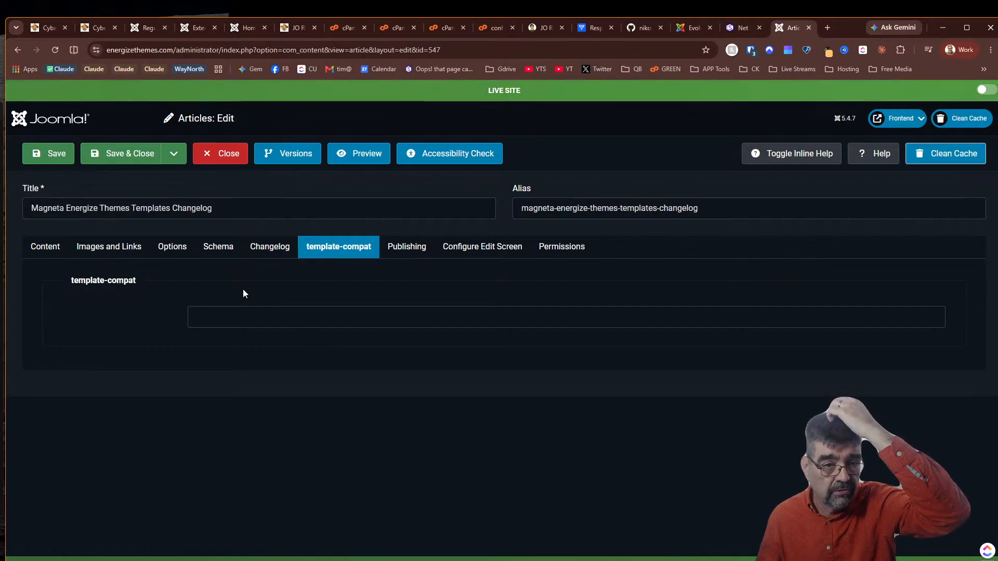
{"action": "left_click", "coordinate": [210, 159]}
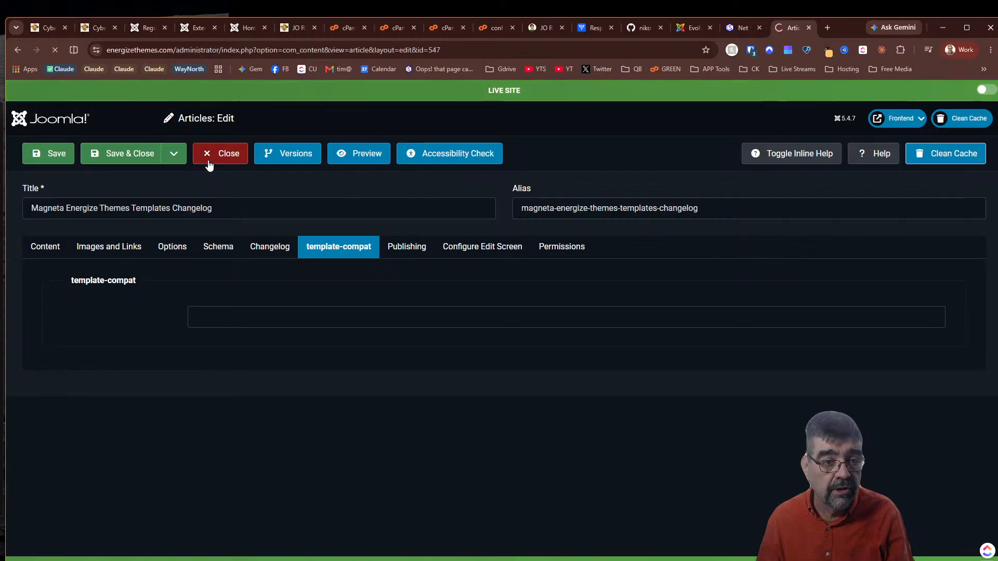
Search the articles list for 'energ'
{"action": "left_click", "coordinate": [566, 188]}
{"action": "type", "text": "energ"}
{"action": "key", "text": "Return"}
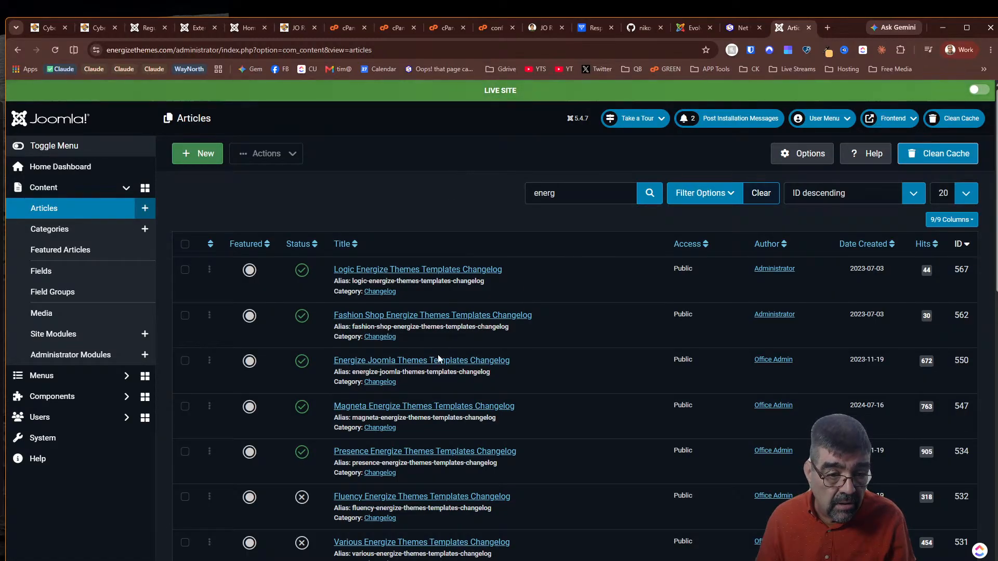
Open the Presence Energize Themes Templates Changelog article and compare its changelog entries with its empty template-compat tab
{"action": "left_click", "coordinate": [371, 451]}
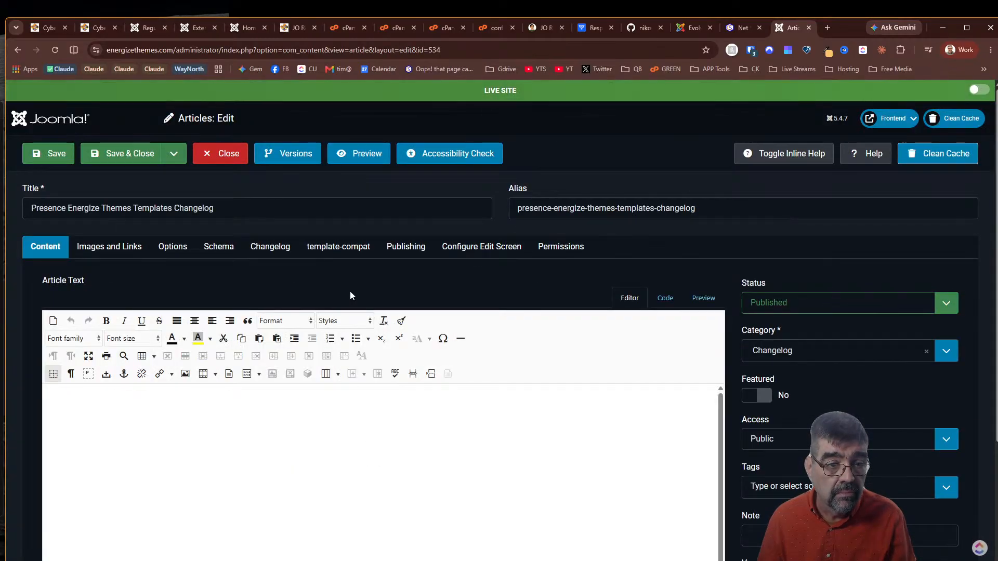
{"action": "left_click", "coordinate": [345, 248]}
{"action": "left_click", "coordinate": [295, 249]}
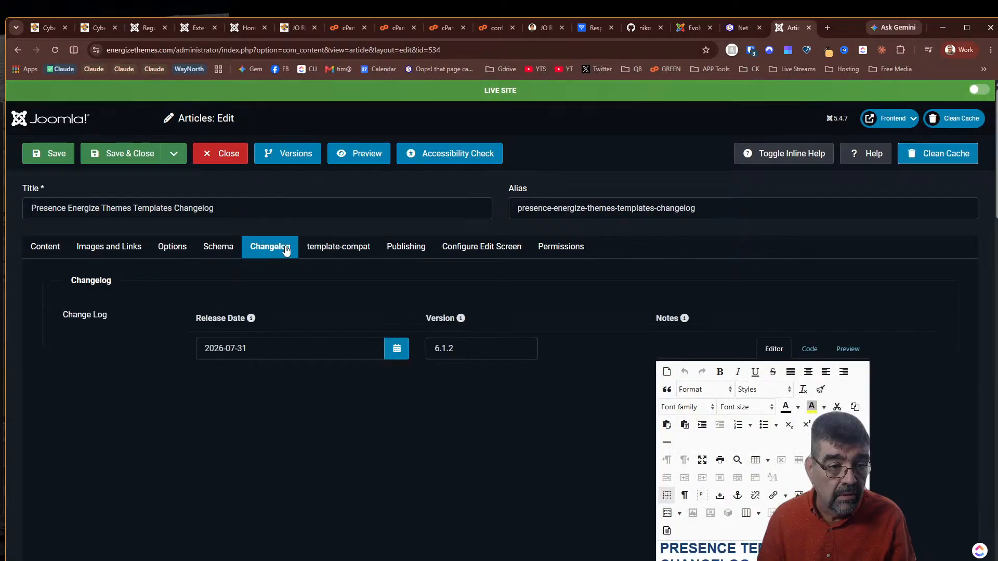
{"action": "scroll", "coordinate": [903, 329], "scroll_direction": "down", "scroll_amount": 5}
{"action": "scroll", "coordinate": [897, 306], "scroll_direction": "up", "scroll_amount": 2}
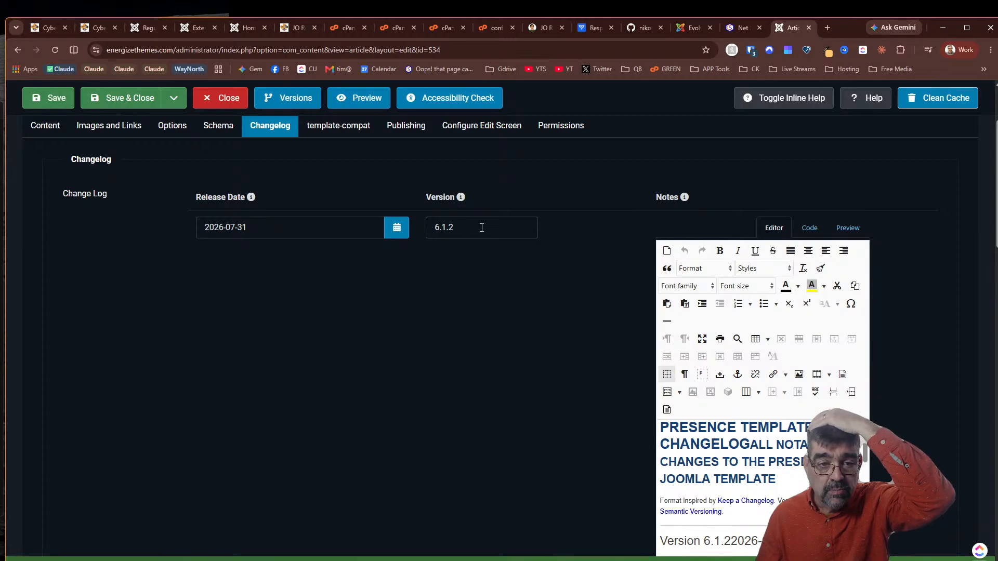
{"action": "scroll", "coordinate": [936, 267], "scroll_direction": "down", "scroll_amount": 4}
{"action": "left_click_drag", "start_coordinate": [874, 194], "coordinate": [927, 447]}
{"action": "scroll", "coordinate": [913, 412], "scroll_direction": "down", "scroll_amount": 6}
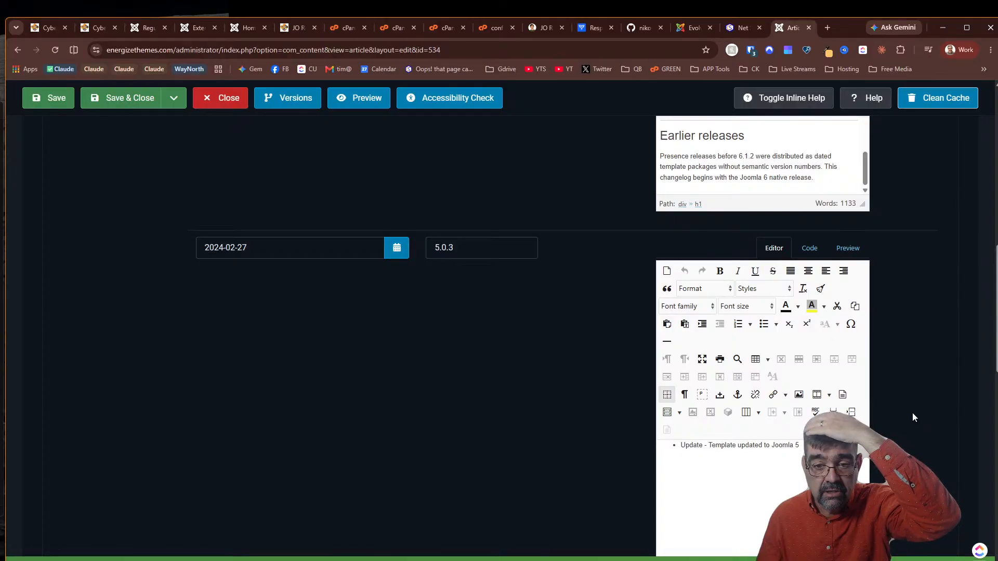
{"action": "scroll", "coordinate": [913, 413], "scroll_direction": "up", "scroll_amount": 5}
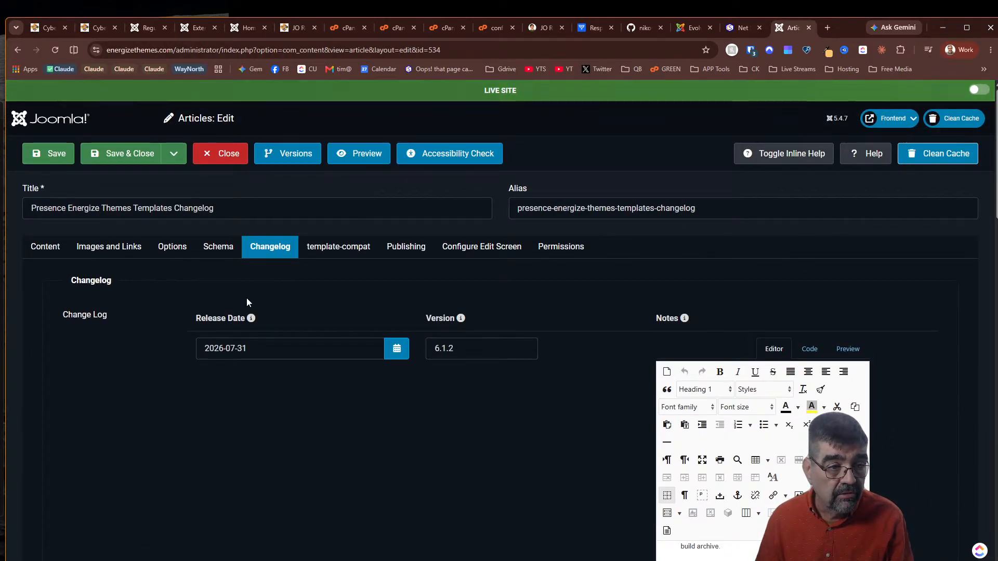
{"action": "left_click", "coordinate": [325, 254]}
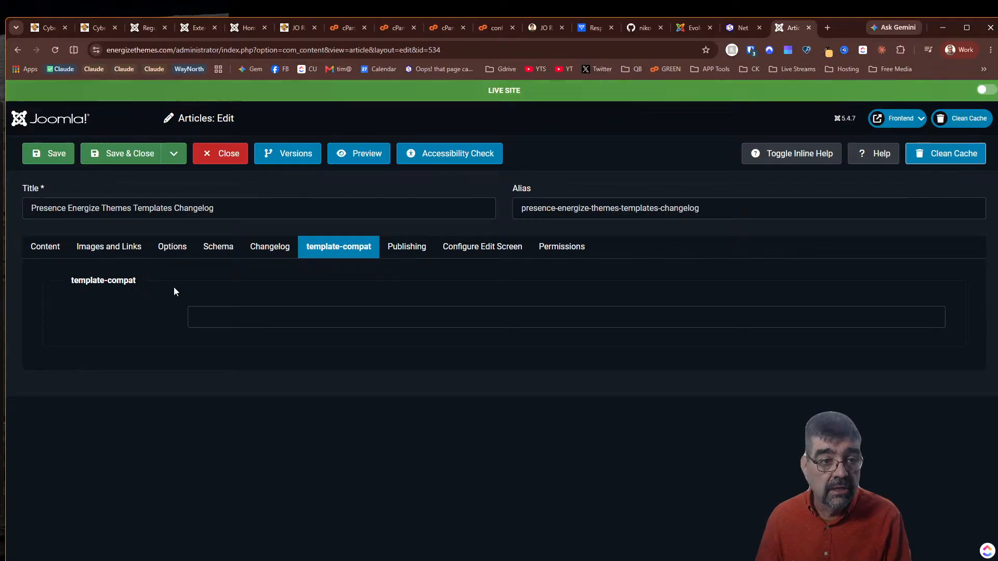
On the cybersalt.org admin, expand Components > MCP for Joomla, then view the jora_login.php tool page
{"action": "left_click", "coordinate": [197, 31]}
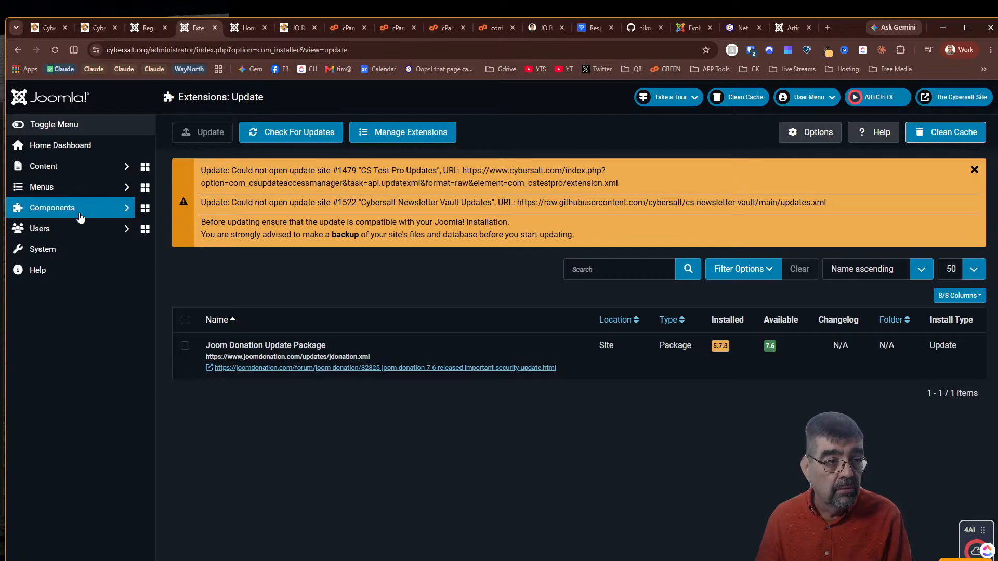
{"action": "left_click", "coordinate": [81, 214]}
{"action": "scroll", "coordinate": [93, 327], "scroll_direction": "down", "scroll_amount": 5}
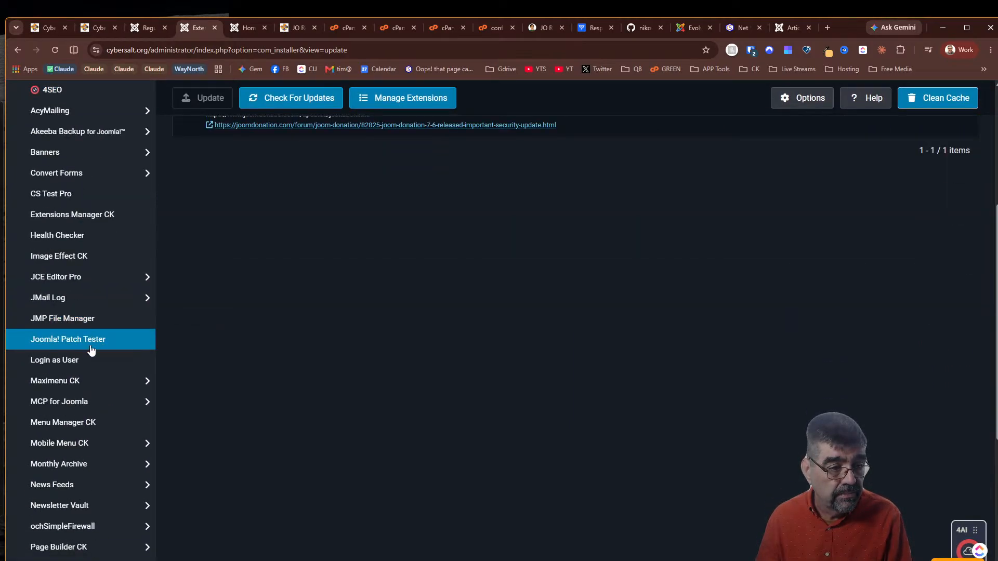
{"action": "left_click", "coordinate": [99, 401]}
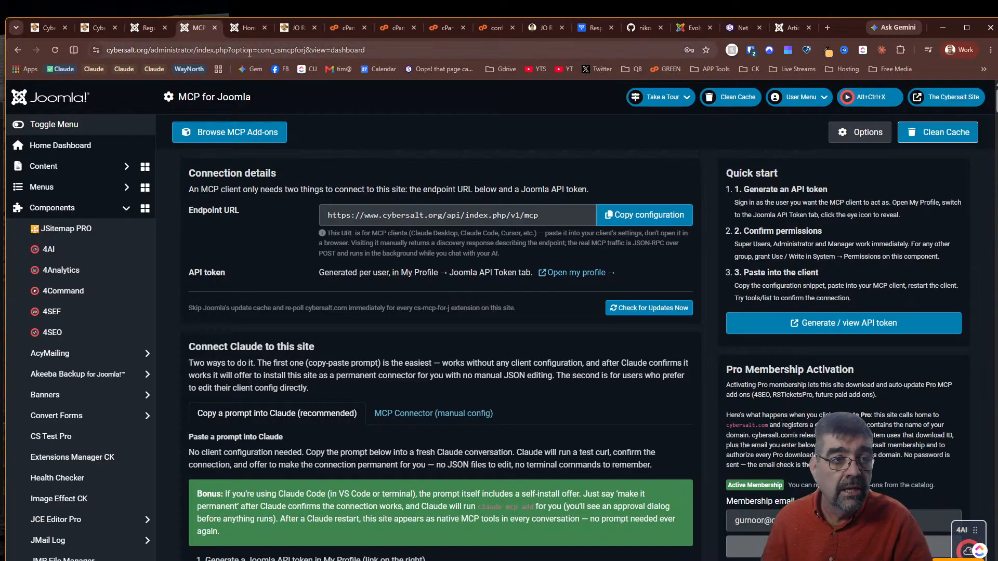
{"action": "left_click", "coordinate": [289, 30]}
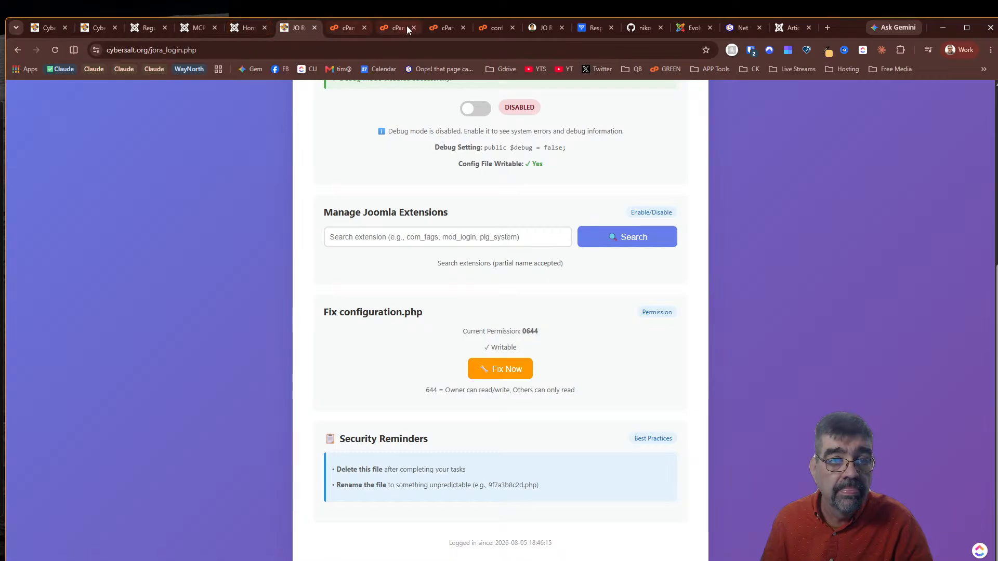
On cybersalt.com, open the MCP For J article and copy its address
{"action": "left_click", "coordinate": [748, 31]}
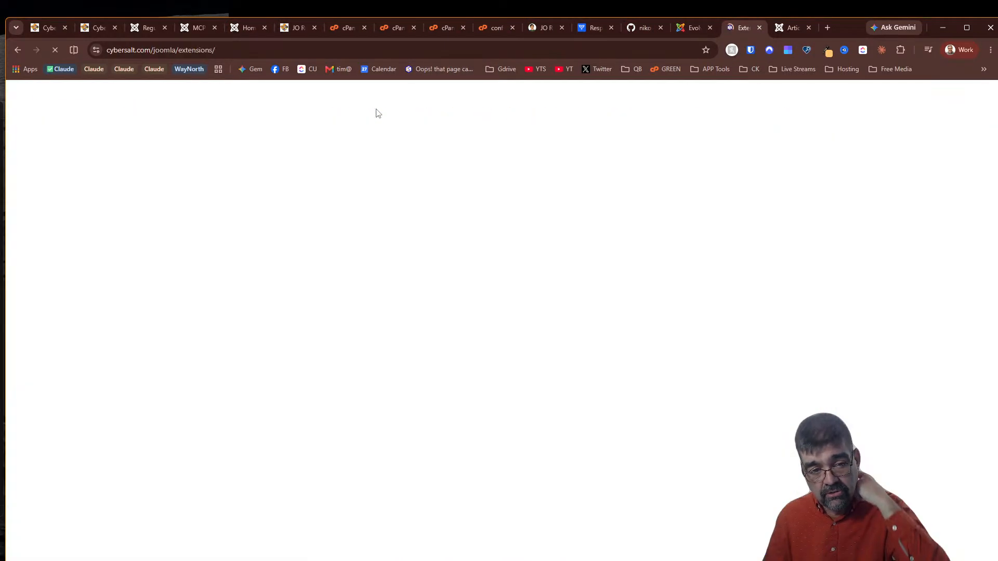
{"action": "scroll", "coordinate": [509, 285], "scroll_direction": "down", "scroll_amount": 10}
{"action": "scroll", "coordinate": [509, 285], "scroll_direction": "up", "scroll_amount": 5}
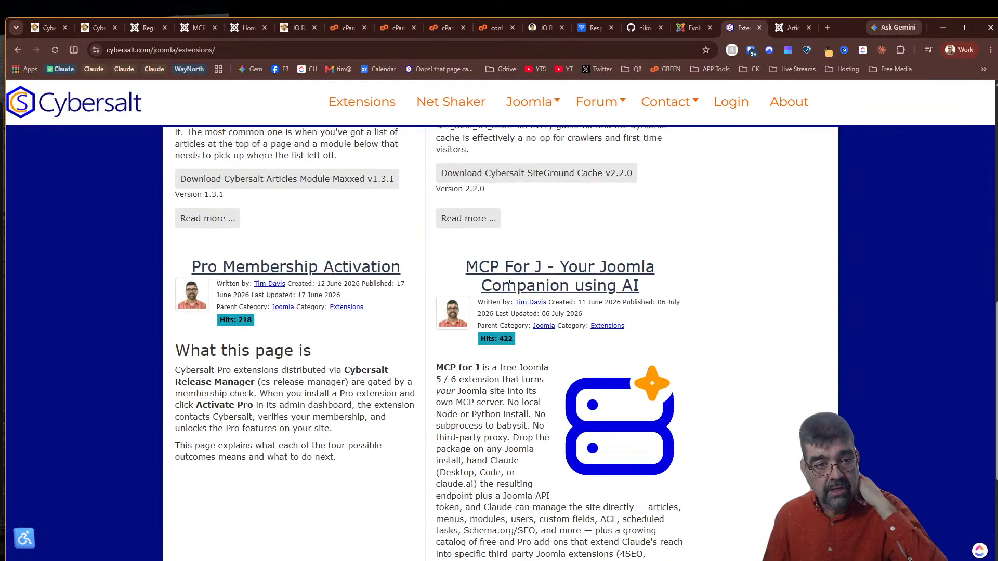
{"action": "left_click", "coordinate": [522, 275]}
{"action": "right_click", "coordinate": [276, 52]}
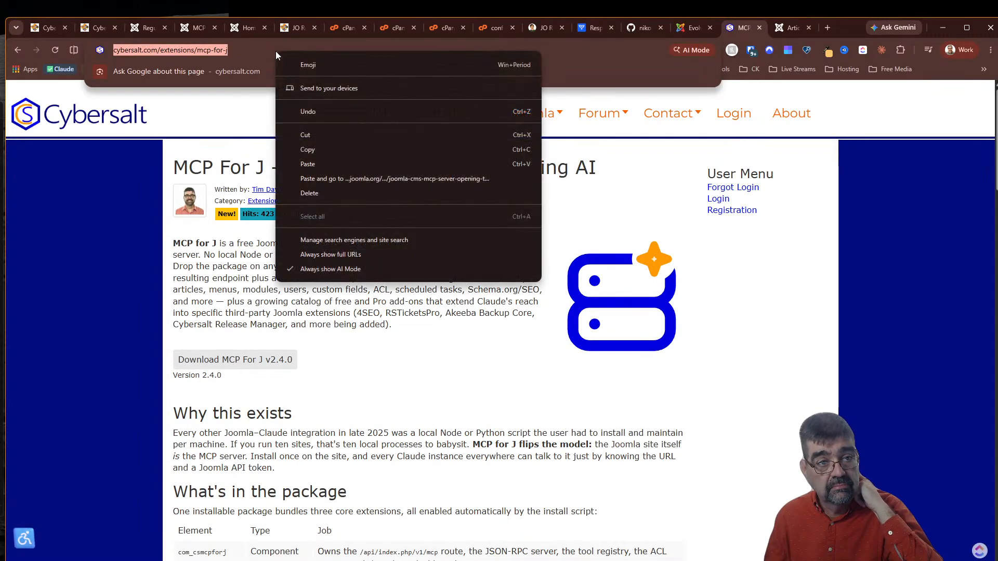
{"action": "left_click", "coordinate": [312, 150]}
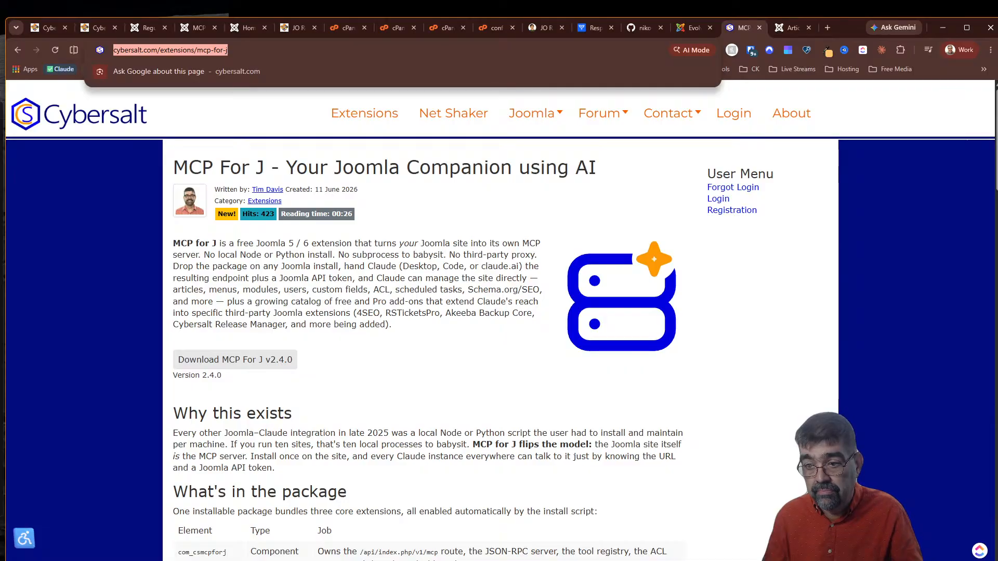
{"action": "key", "text": "alt+Tab"}
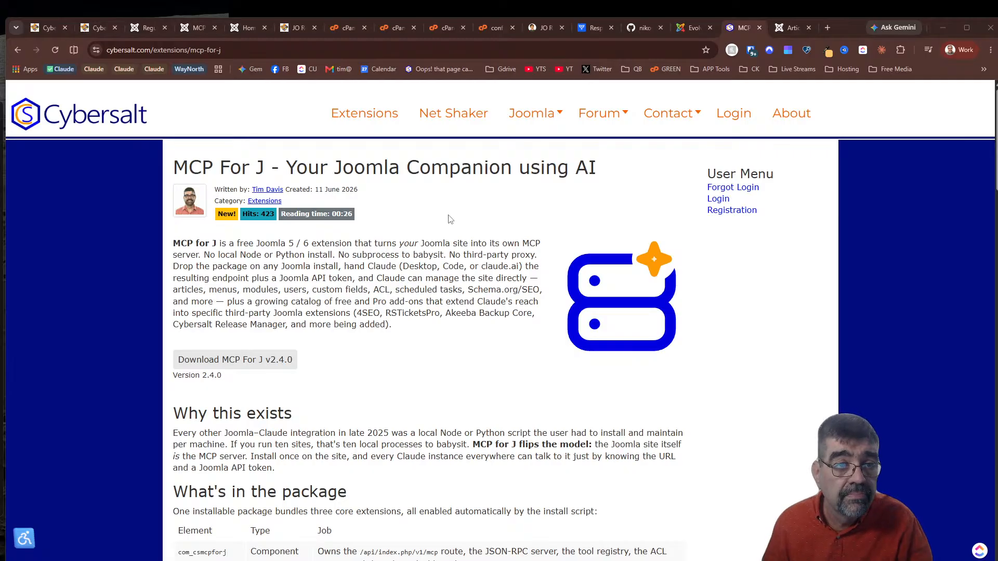
Back on the MCP for Joomla dashboard, open Browse MCP Add-ons
{"action": "left_click", "coordinate": [186, 29]}
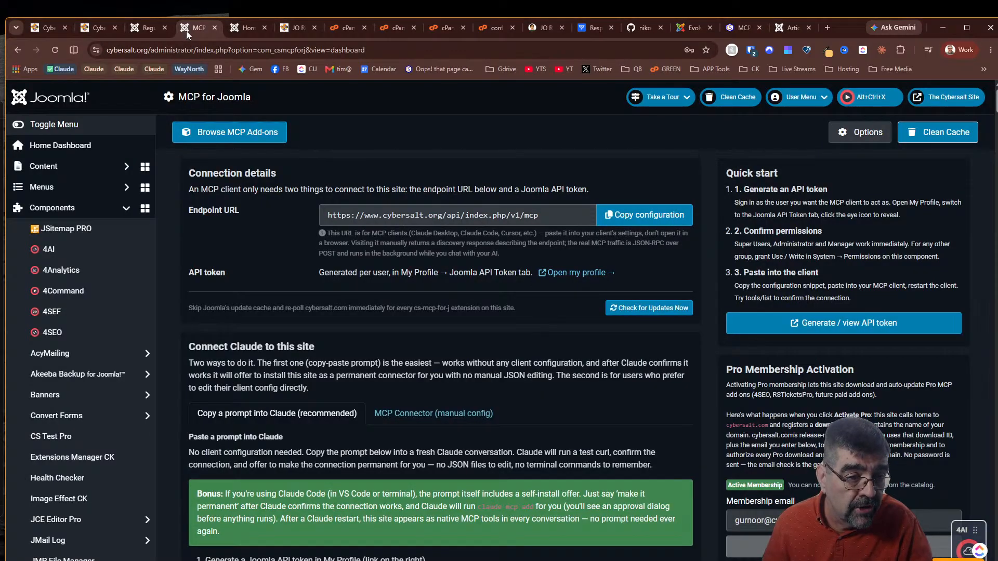
{"action": "scroll", "coordinate": [73, 249], "scroll_direction": "down", "scroll_amount": 10}
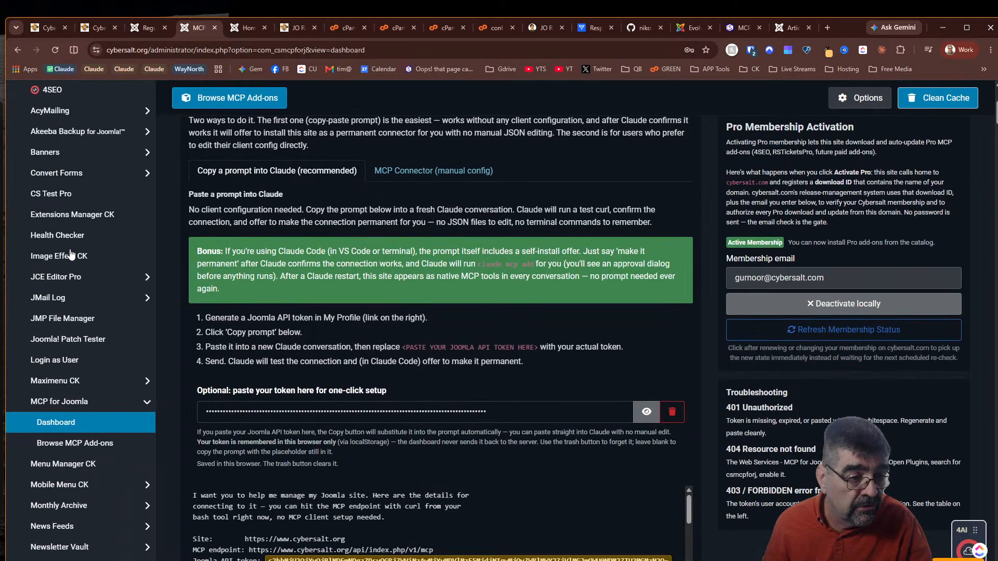
{"action": "scroll", "coordinate": [78, 234], "scroll_direction": "up", "scroll_amount": 5}
{"action": "left_click", "coordinate": [74, 200]}
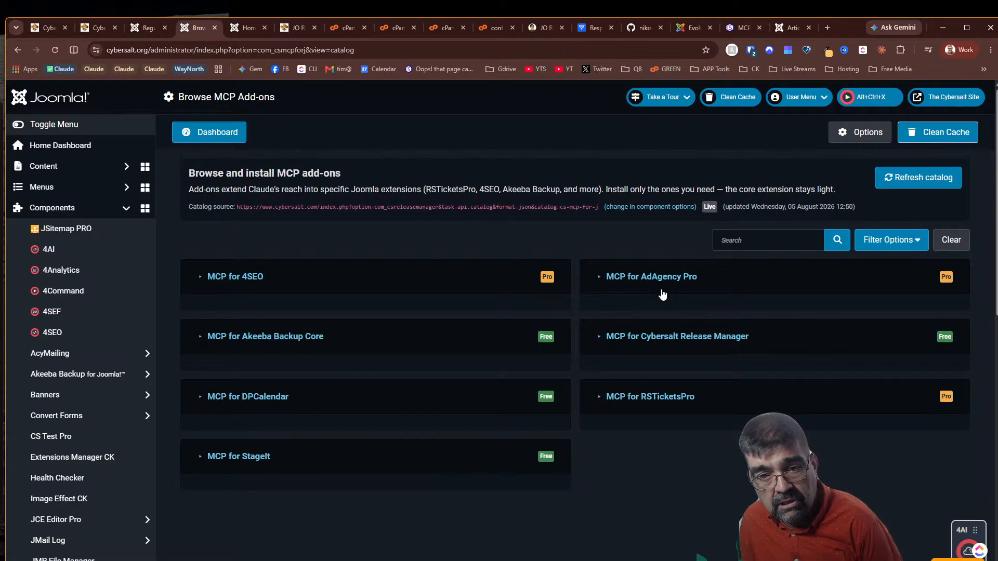
Review the AdAgency Pro and RSTicketsPro add-on details, then un-maximize the browser window
{"action": "left_click", "coordinate": [600, 278]}
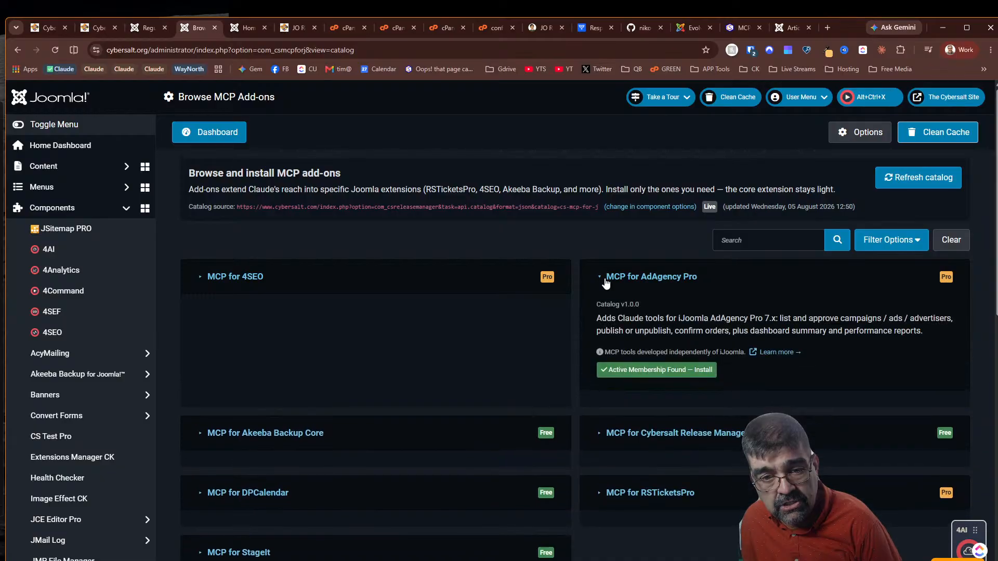
{"action": "left_click", "coordinate": [608, 283]}
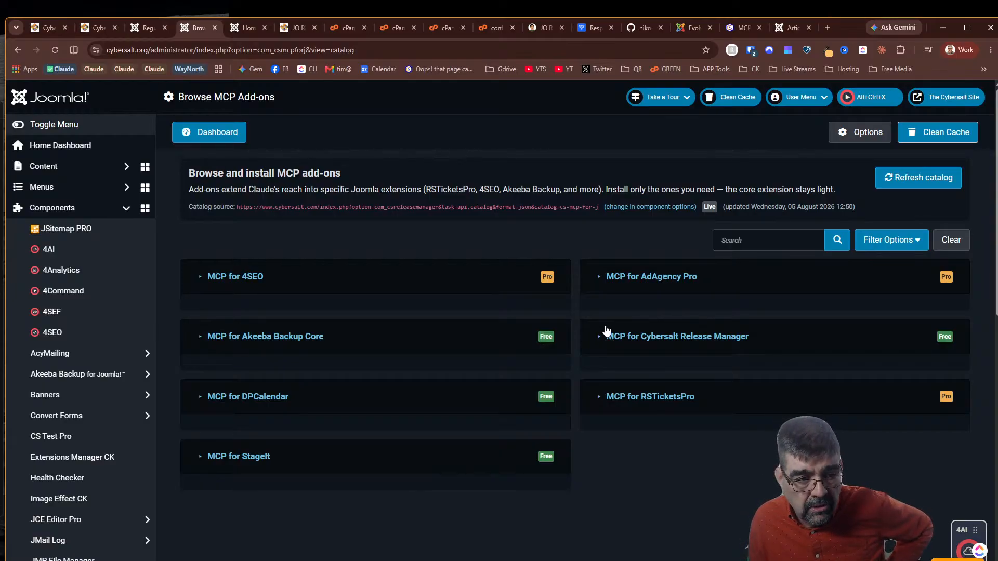
{"action": "left_click", "coordinate": [599, 400]}
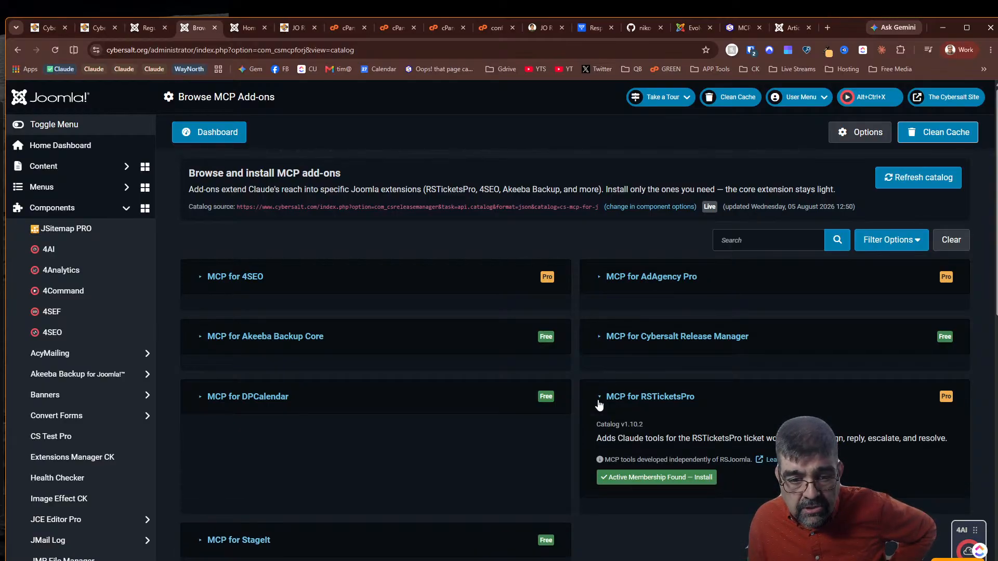
{"action": "left_click", "coordinate": [599, 400]}
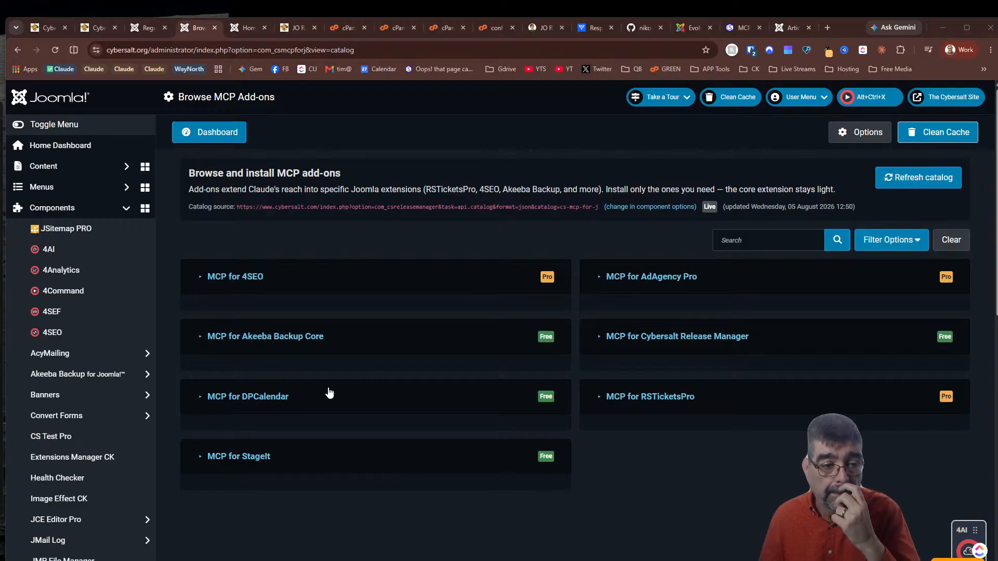
{"action": "left_click_drag", "start_coordinate": [838, 26], "coordinate": [847, 239]}
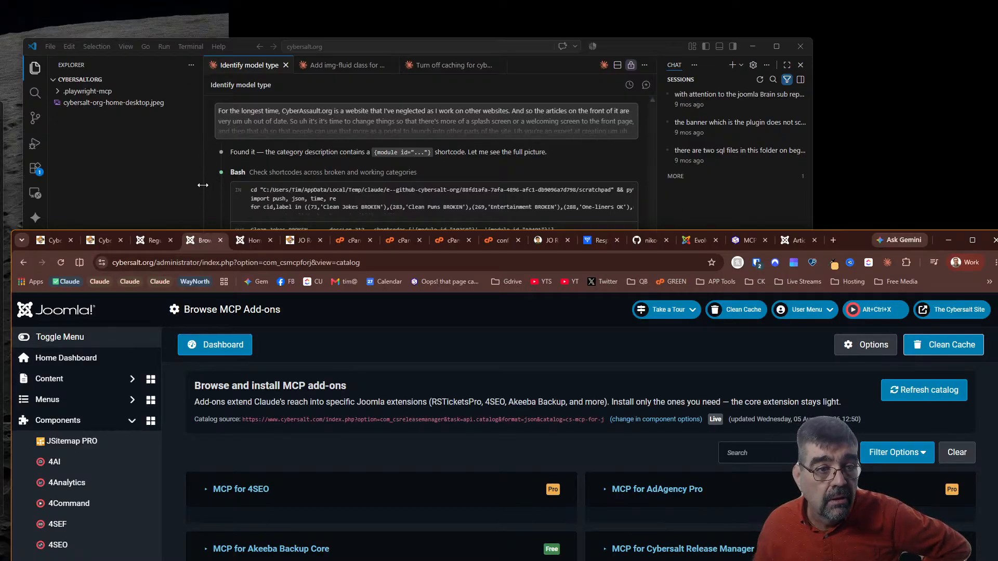
Read Claude's portal.html tile link fixes in a moved, widened VS Code window, then re-maximize Chrome
{"action": "left_click", "coordinate": [726, 197]}
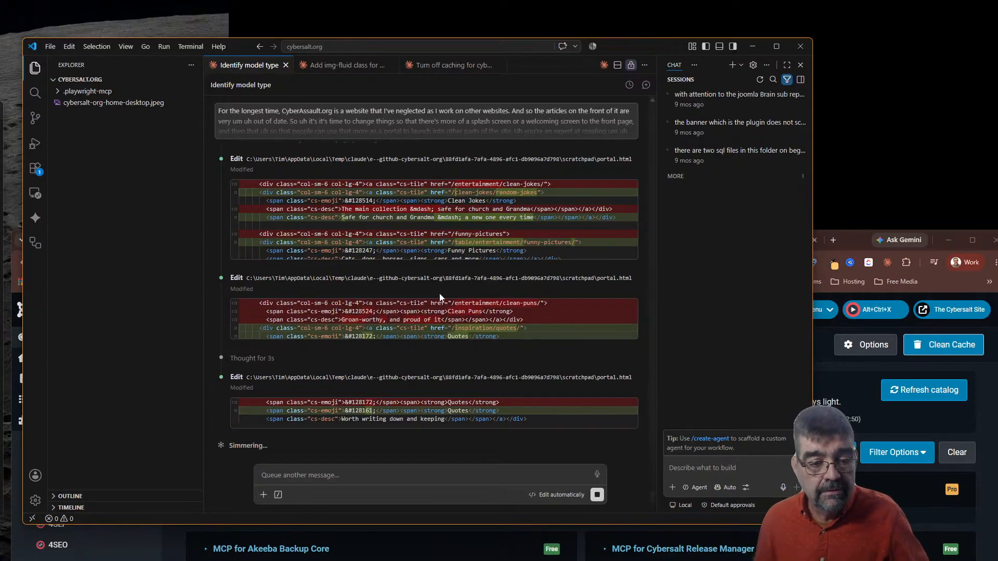
{"action": "key", "text": "alt+Tab"}
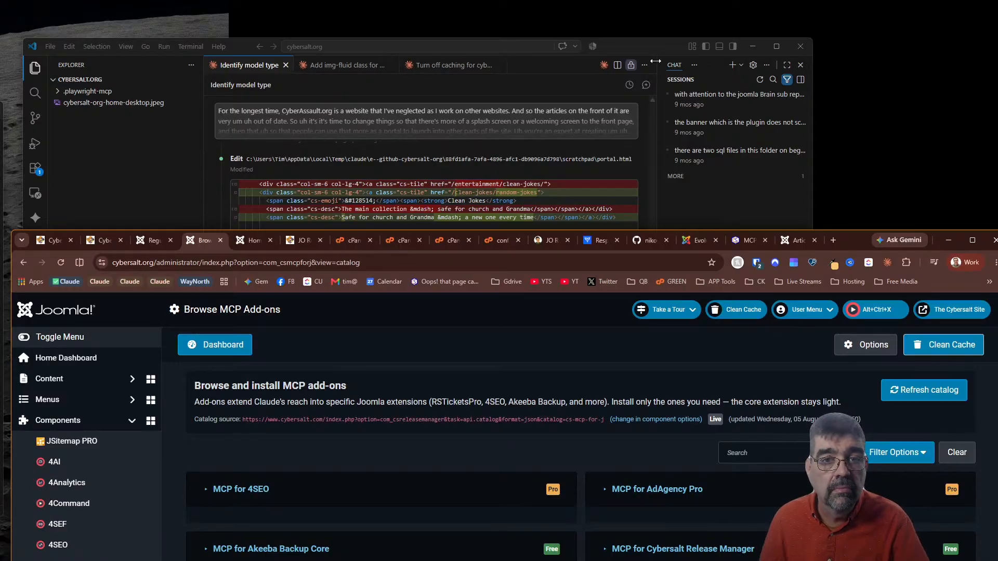
{"action": "left_click", "coordinate": [656, 42]}
{"action": "left_click_drag", "start_coordinate": [656, 42], "coordinate": [783, 5]}
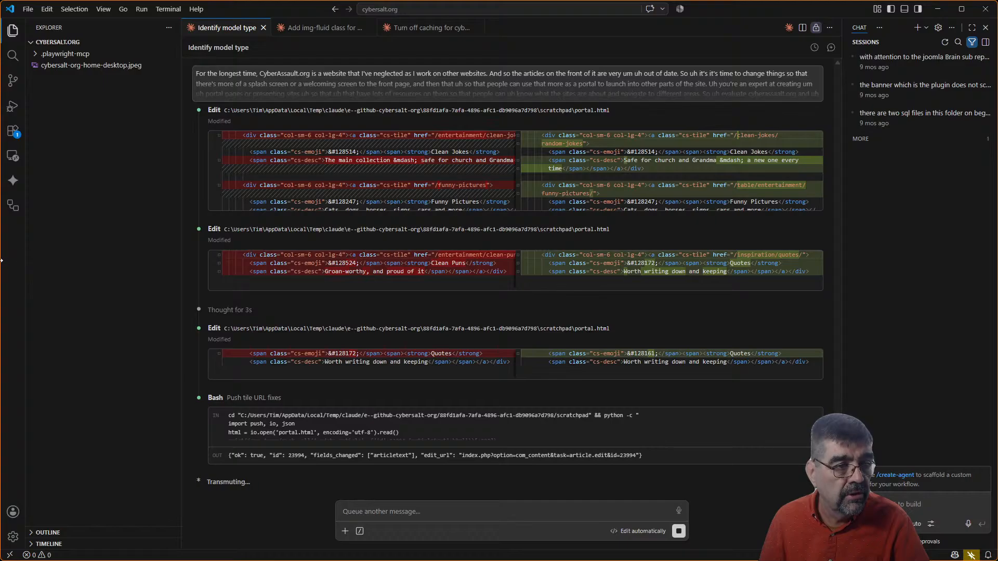
{"action": "left_click_drag", "start_coordinate": [1, 260], "coordinate": [0, 260]}
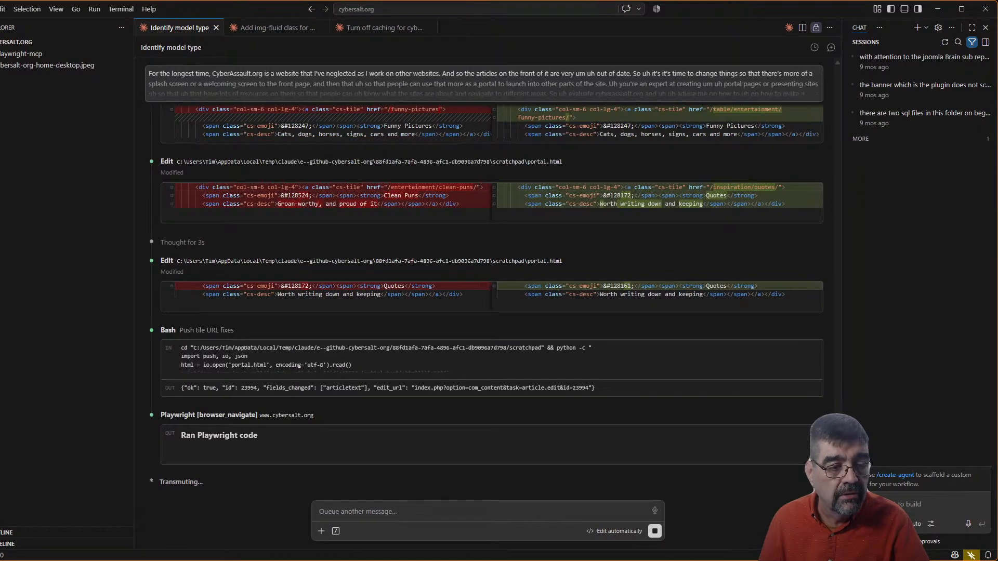
{"action": "key", "text": "alt+Tab"}
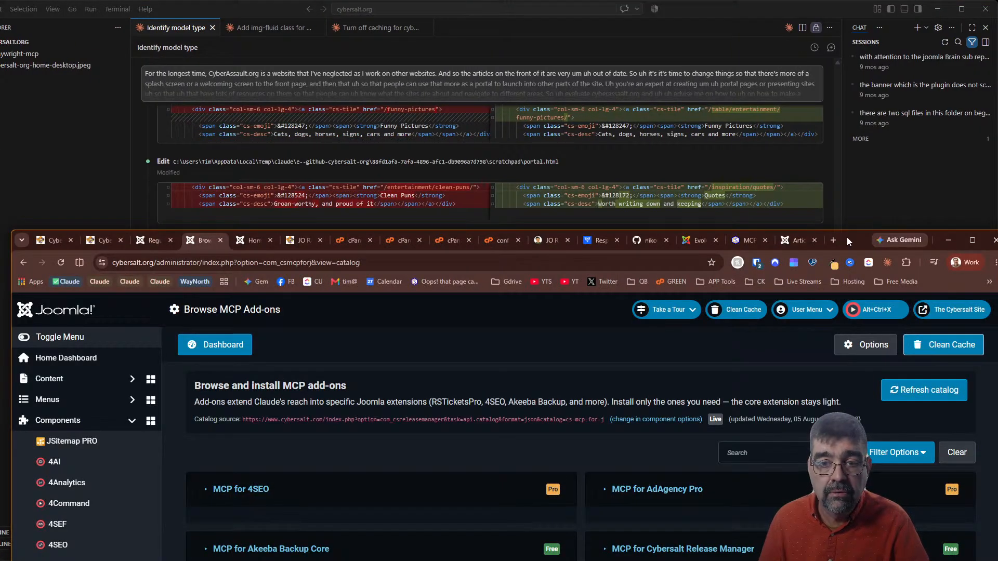
{"action": "left_click_drag", "start_coordinate": [847, 237], "coordinate": [840, 64]}
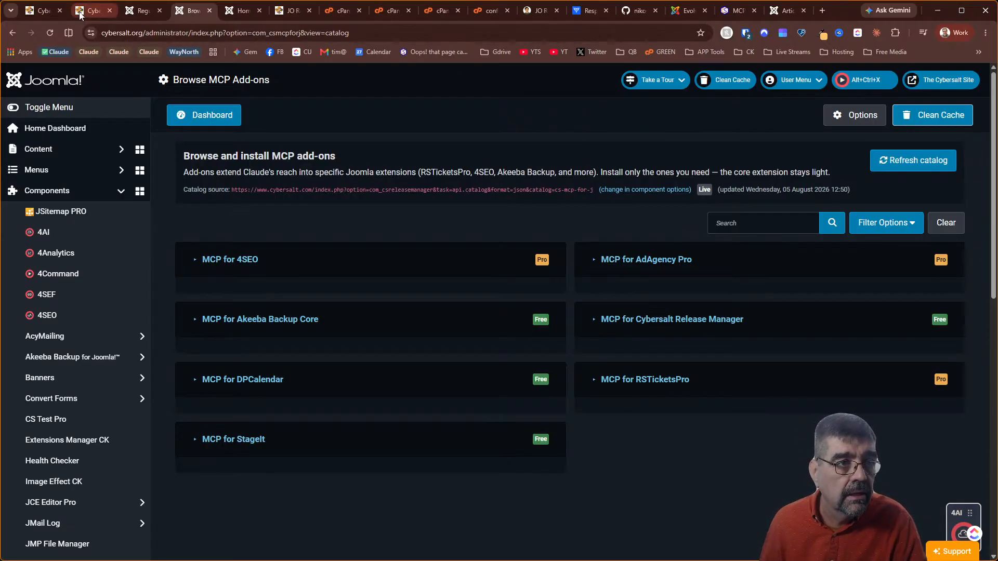
Go from the Regular Labs overview via the Home Dashboard to the cybersalt.org front page tabs
{"action": "left_click", "coordinate": [145, 14]}
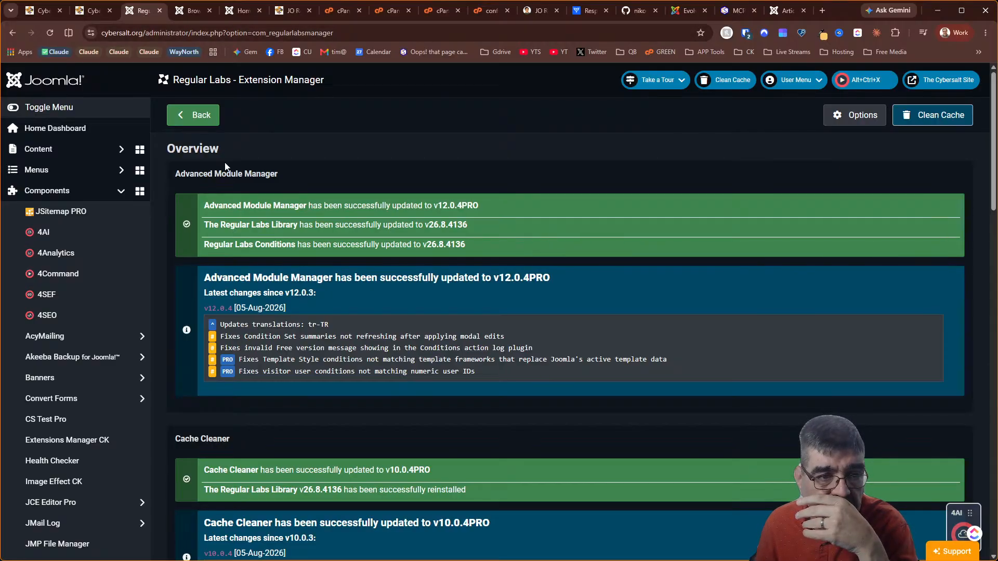
{"action": "left_click", "coordinate": [70, 138]}
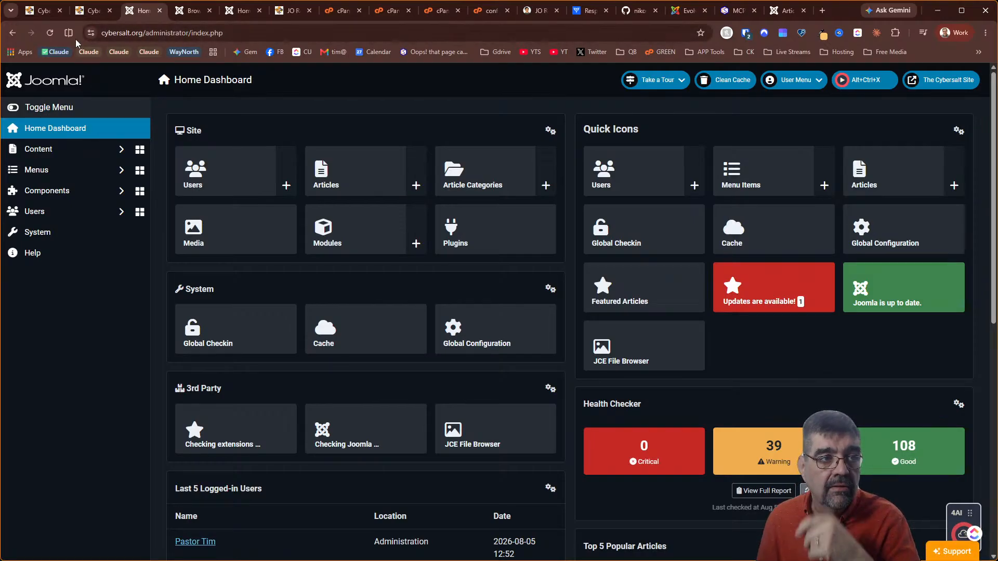
{"action": "left_click", "coordinate": [42, 10]}
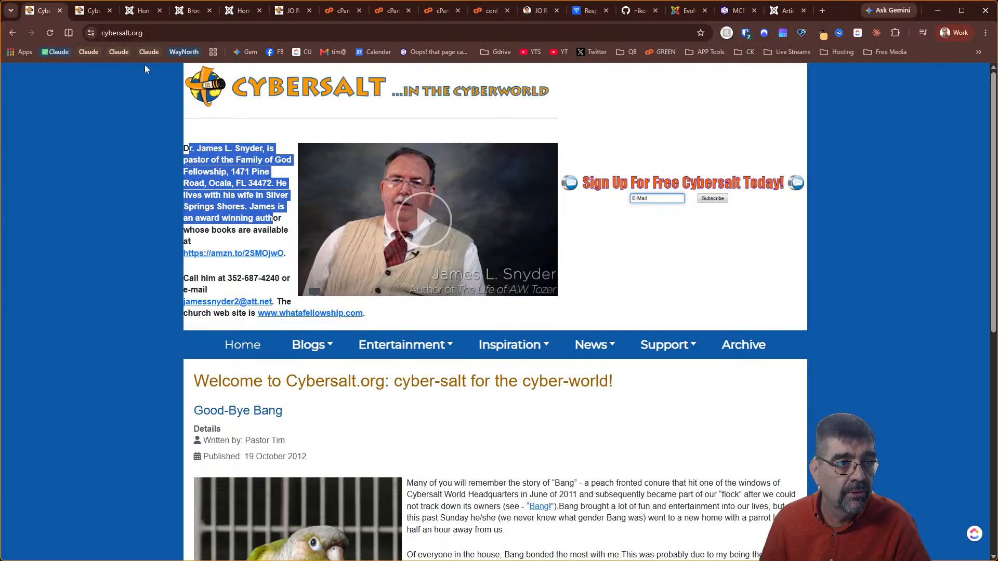
{"action": "left_click", "coordinate": [100, 13]}
Reload cybersalt.org and scroll the redesigned homepage from the hero banner down to the subscribe box
{"action": "left_click", "coordinate": [48, 33]}
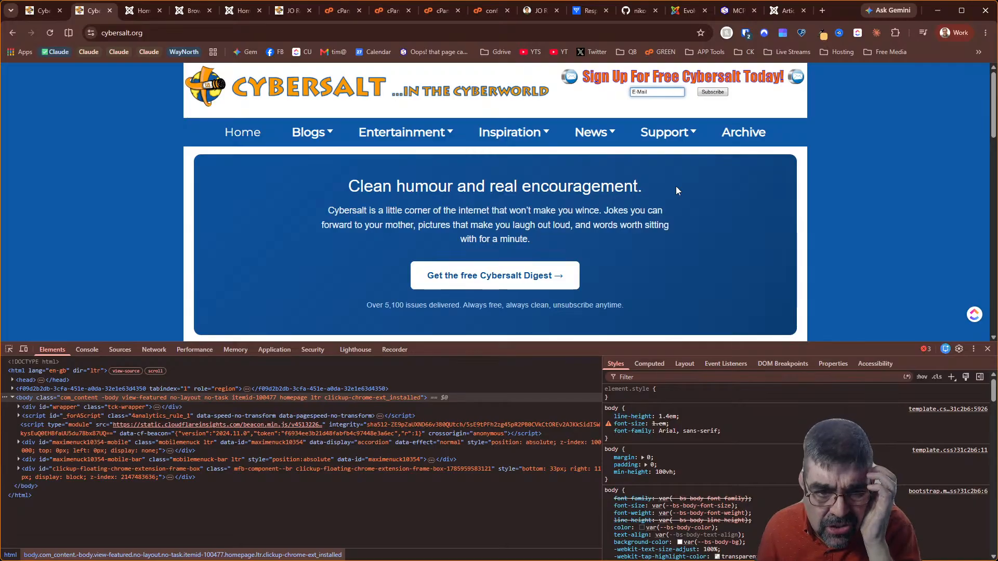
{"action": "scroll", "coordinate": [676, 191], "scroll_direction": "down", "scroll_amount": 5}
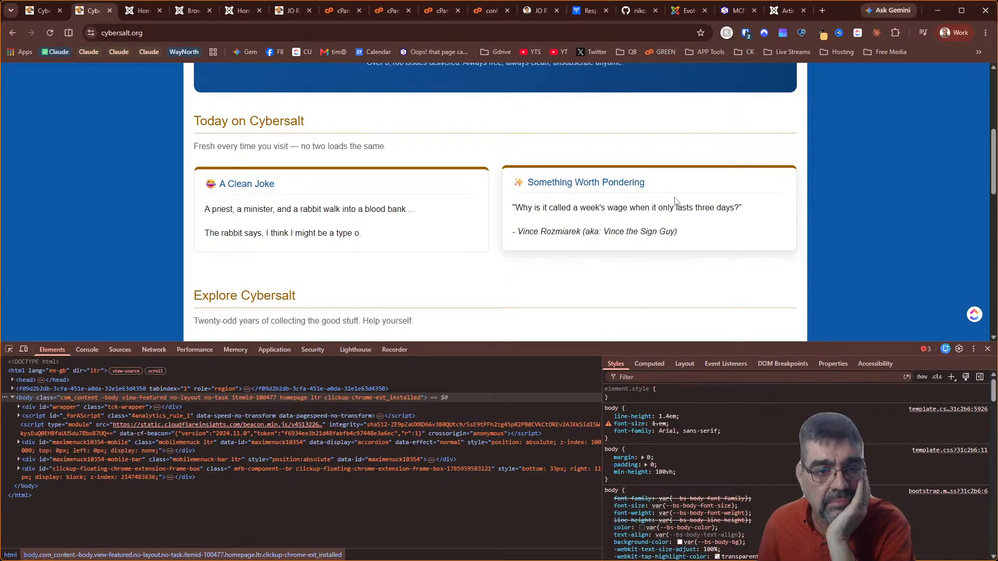
{"action": "scroll", "coordinate": [675, 201], "scroll_direction": "down", "scroll_amount": 5}
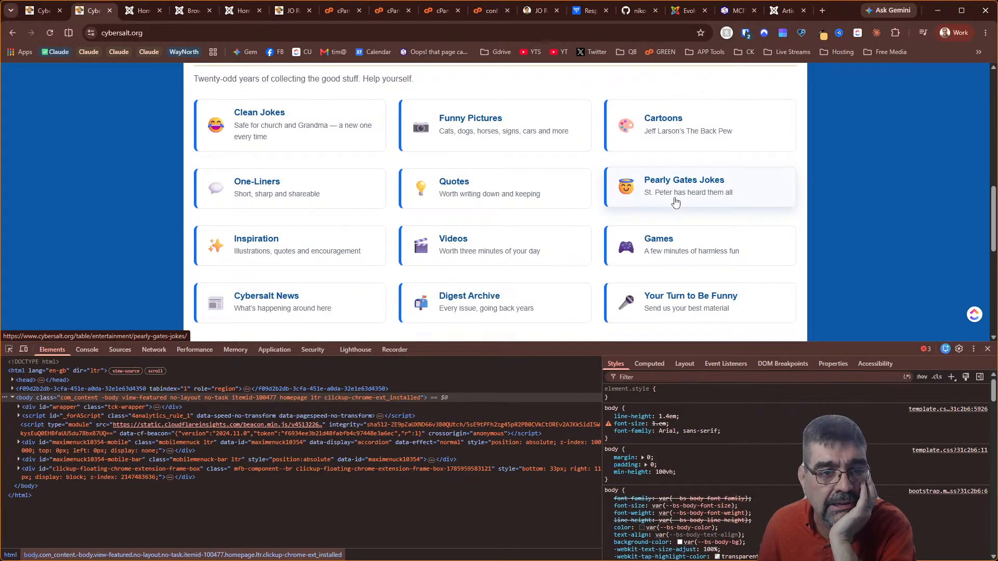
{"action": "left_click_drag", "start_coordinate": [749, 347], "coordinate": [749, 444]}
{"action": "scroll", "coordinate": [744, 311], "scroll_direction": "down", "scroll_amount": 3}
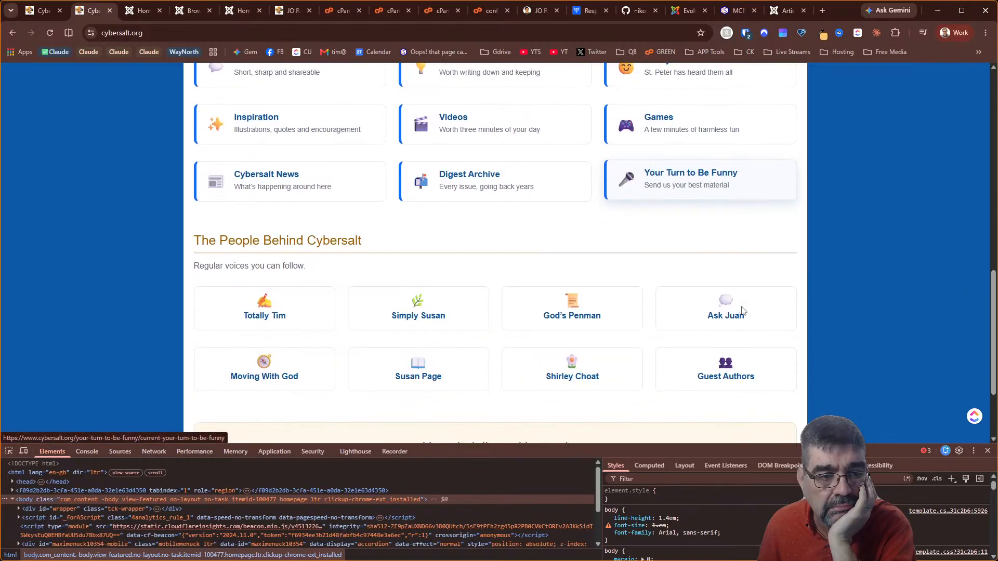
{"action": "scroll", "coordinate": [746, 310], "scroll_direction": "down", "scroll_amount": 2}
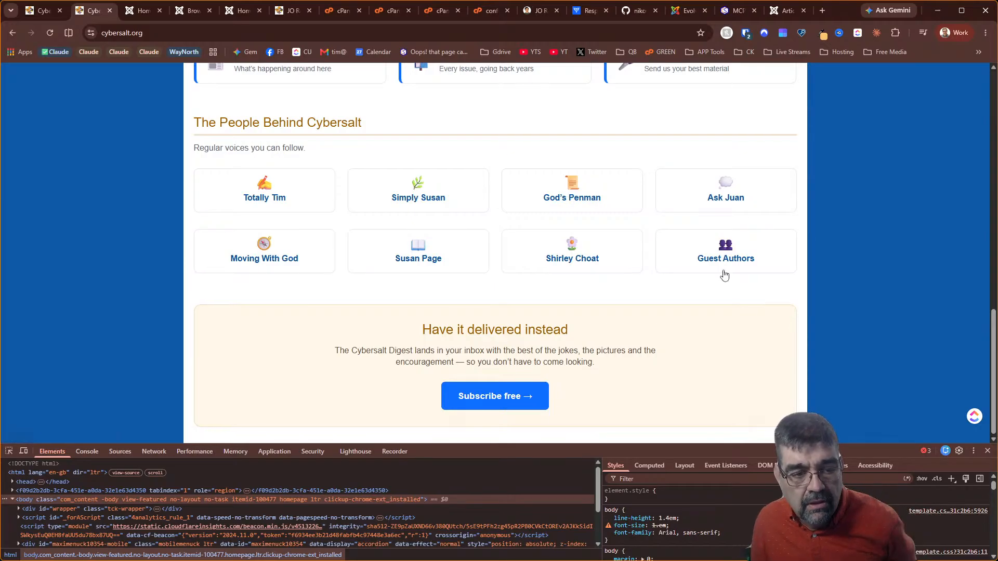
{"action": "scroll", "coordinate": [670, 364], "scroll_direction": "up", "scroll_amount": 10}
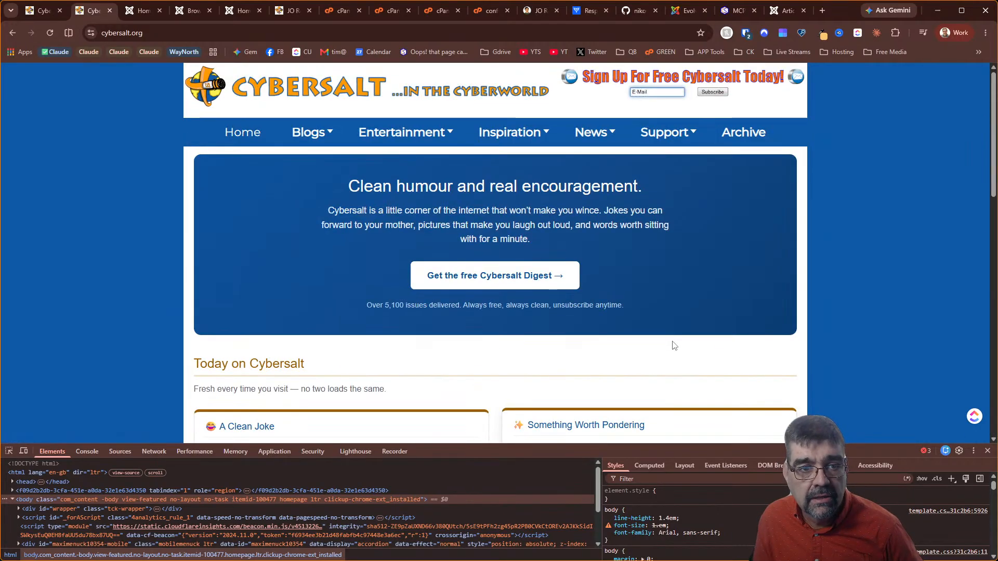
{"action": "mouse_move", "coordinate": [390, 134]}
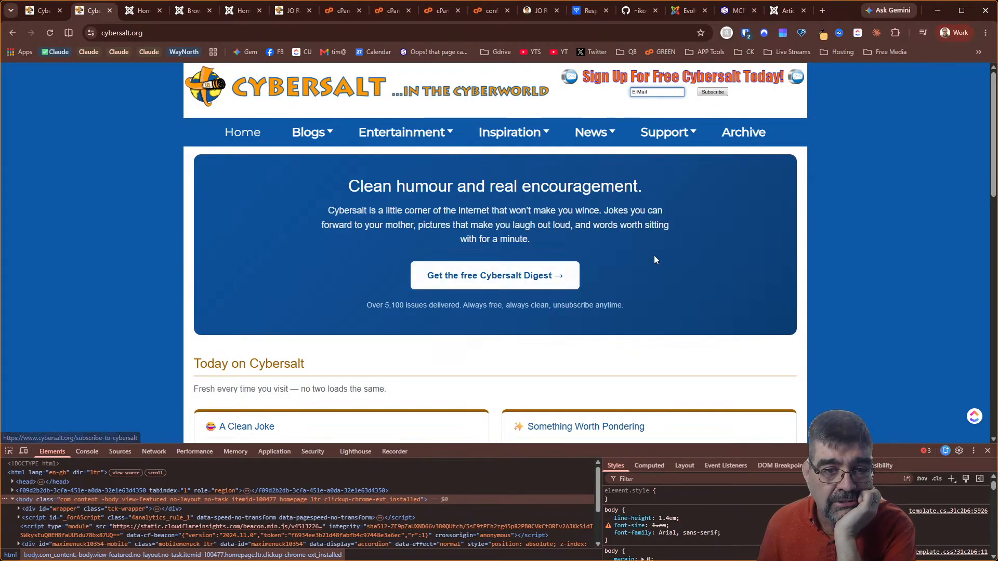
{"action": "scroll", "coordinate": [670, 256], "scroll_direction": "down", "scroll_amount": 2}
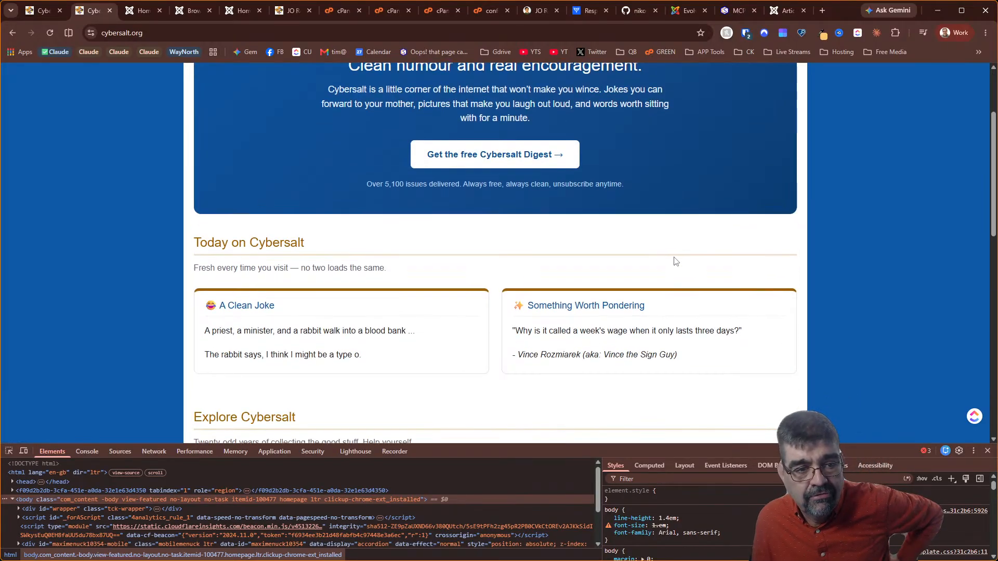
{"action": "scroll", "coordinate": [676, 261], "scroll_direction": "down", "scroll_amount": 5}
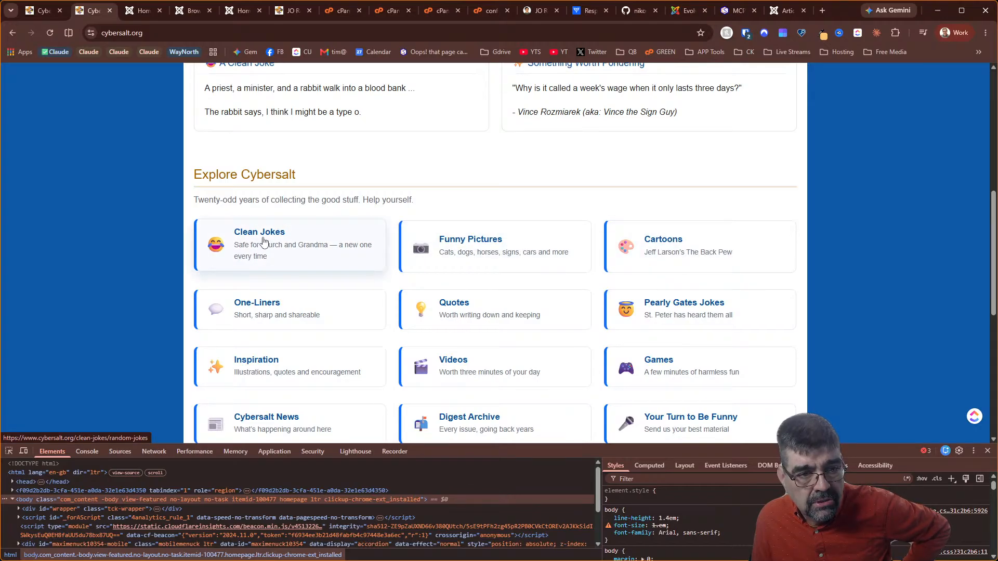
Confirm the Funny Pictures, Quotes and Digest Archive tiles each open their pages
{"action": "left_click", "coordinate": [535, 258]}
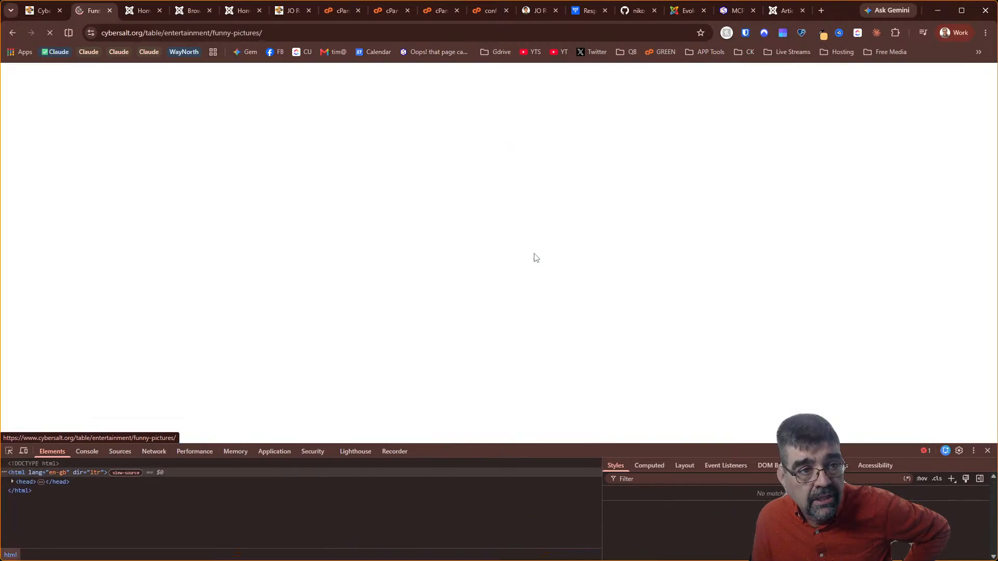
{"action": "scroll", "coordinate": [536, 258], "scroll_direction": "down", "scroll_amount": 7}
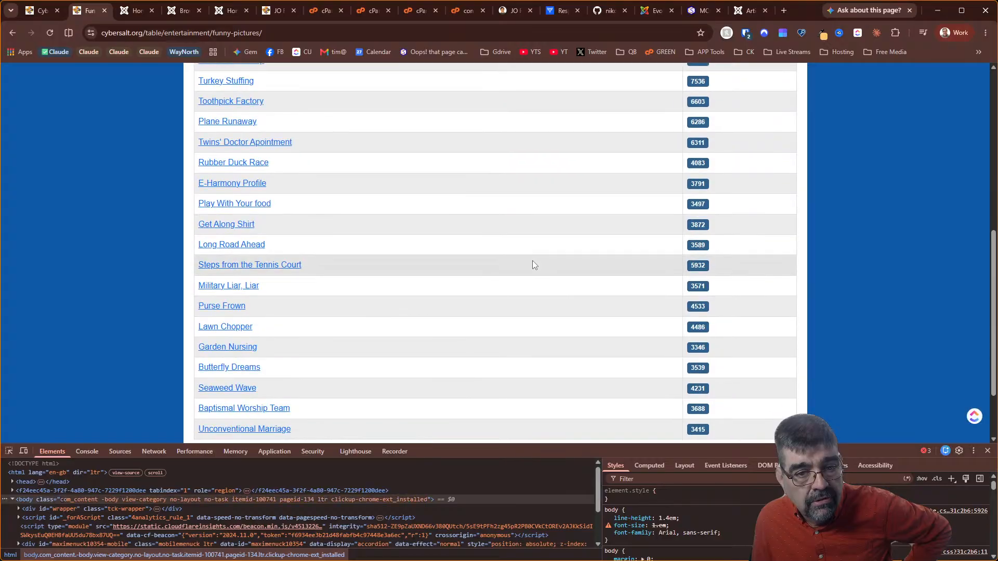
{"action": "scroll", "coordinate": [530, 265], "scroll_direction": "down", "scroll_amount": 2}
{"action": "scroll", "coordinate": [529, 274], "scroll_direction": "up", "scroll_amount": 9}
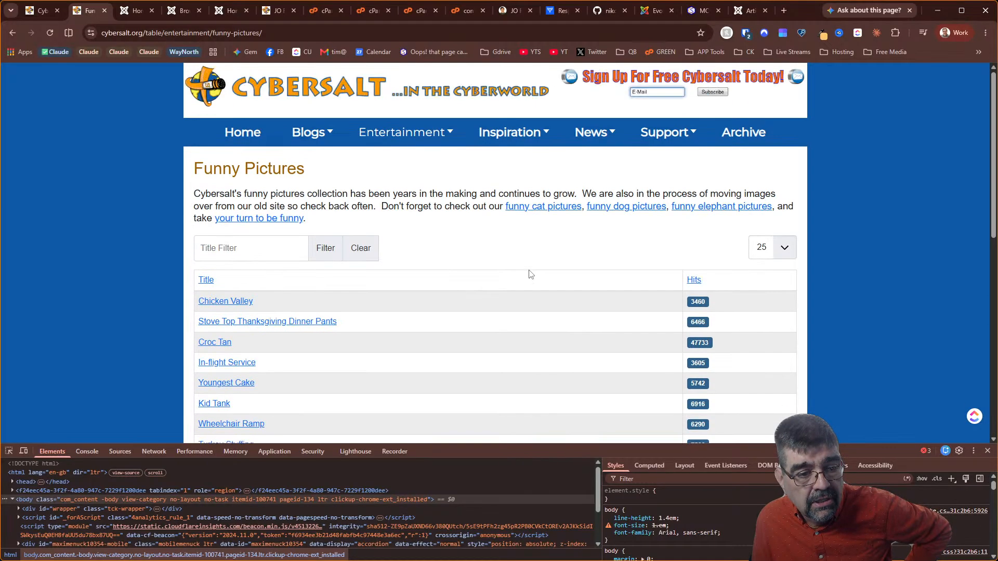
{"action": "left_click", "coordinate": [14, 32]}
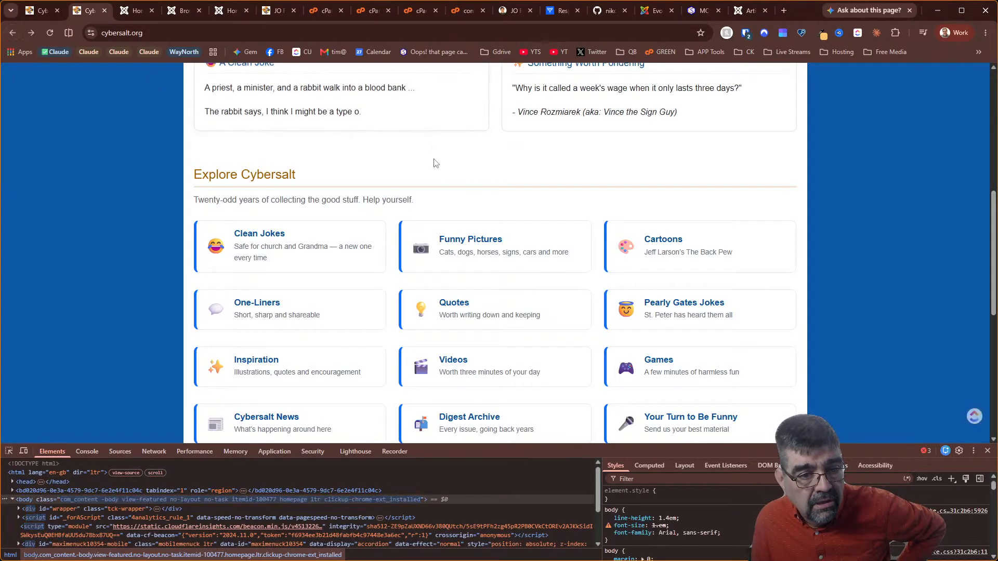
{"action": "left_click", "coordinate": [460, 308]}
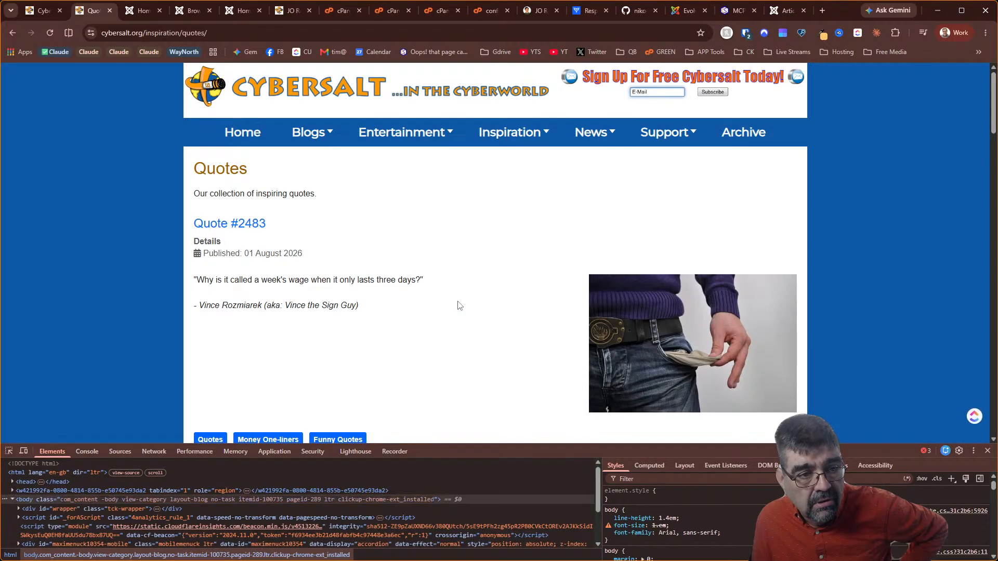
{"action": "scroll", "coordinate": [459, 307], "scroll_direction": "down", "scroll_amount": 5}
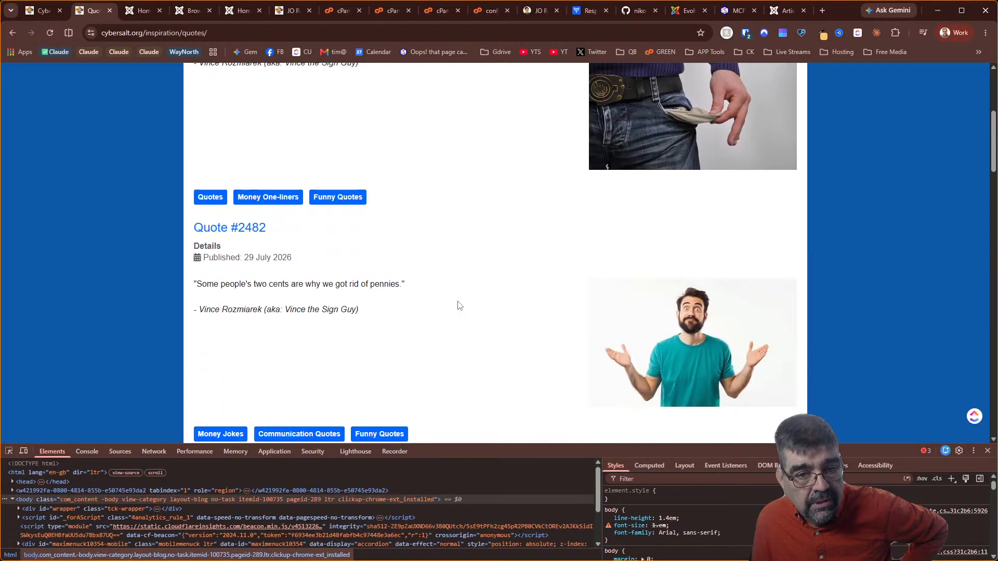
{"action": "scroll", "coordinate": [460, 307], "scroll_direction": "down", "scroll_amount": 7}
{"action": "scroll", "coordinate": [459, 307], "scroll_direction": "up", "scroll_amount": 12}
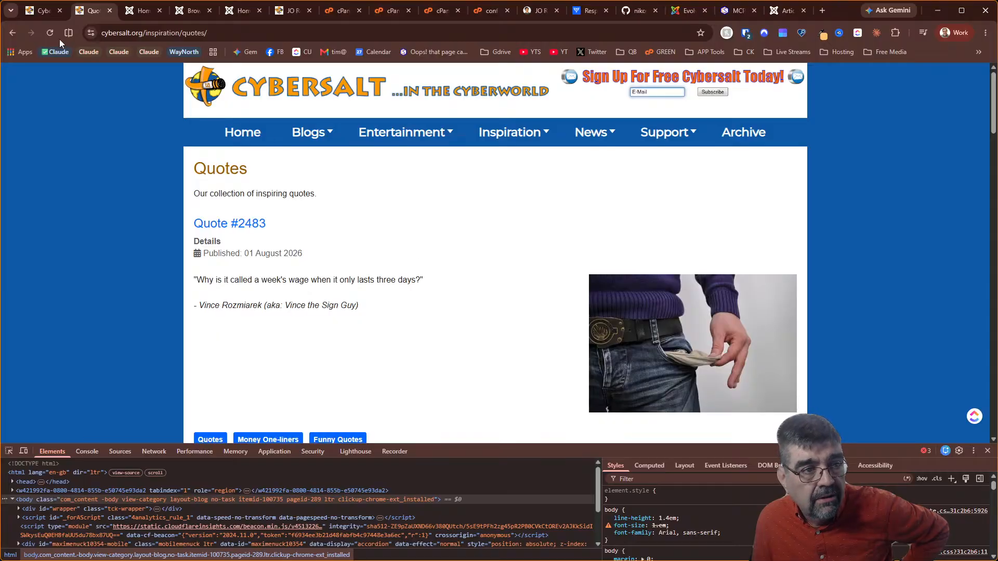
{"action": "left_click", "coordinate": [14, 34]}
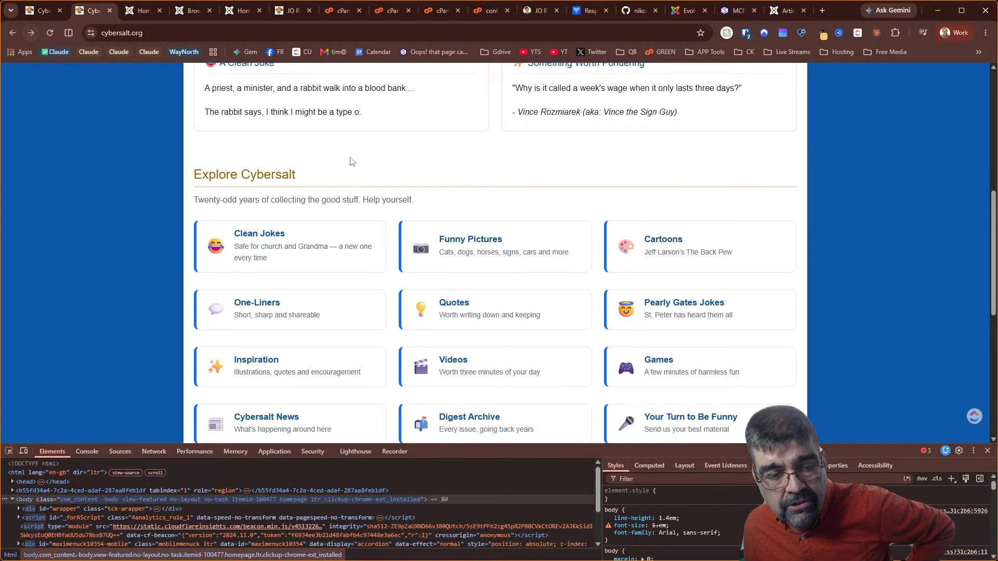
{"action": "scroll", "coordinate": [681, 235], "scroll_direction": "down", "scroll_amount": 5}
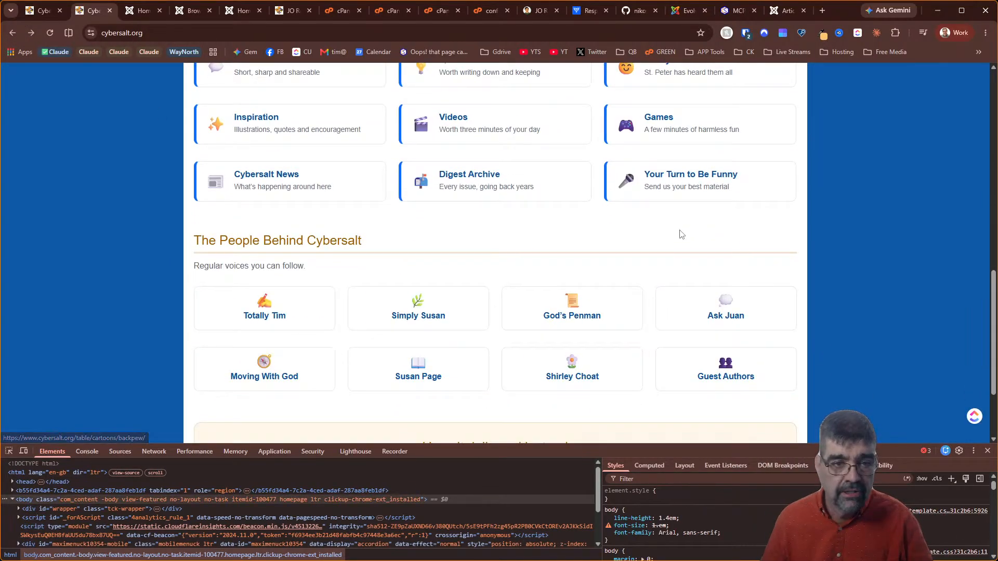
{"action": "left_click", "coordinate": [470, 182]}
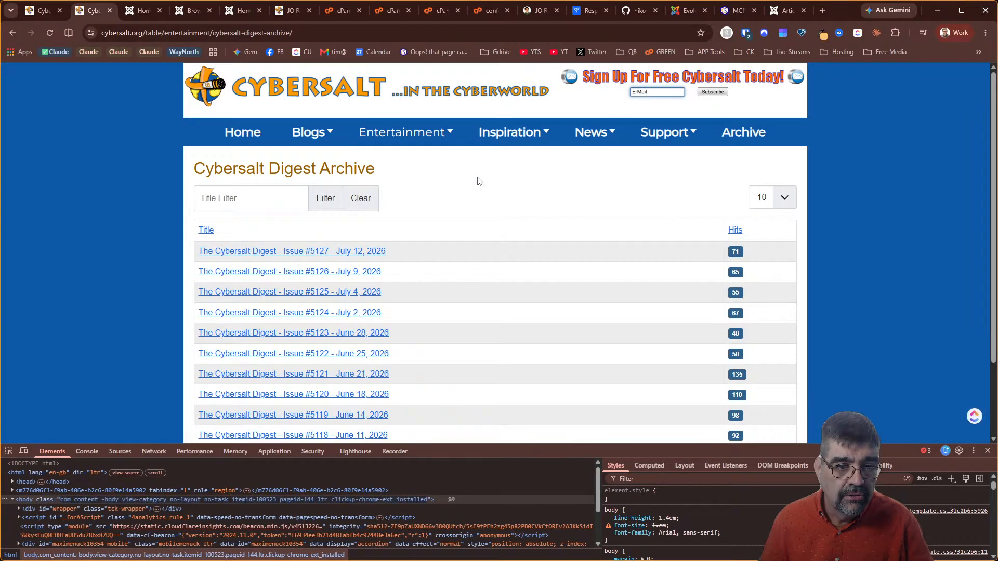
{"action": "left_click", "coordinate": [11, 34]}
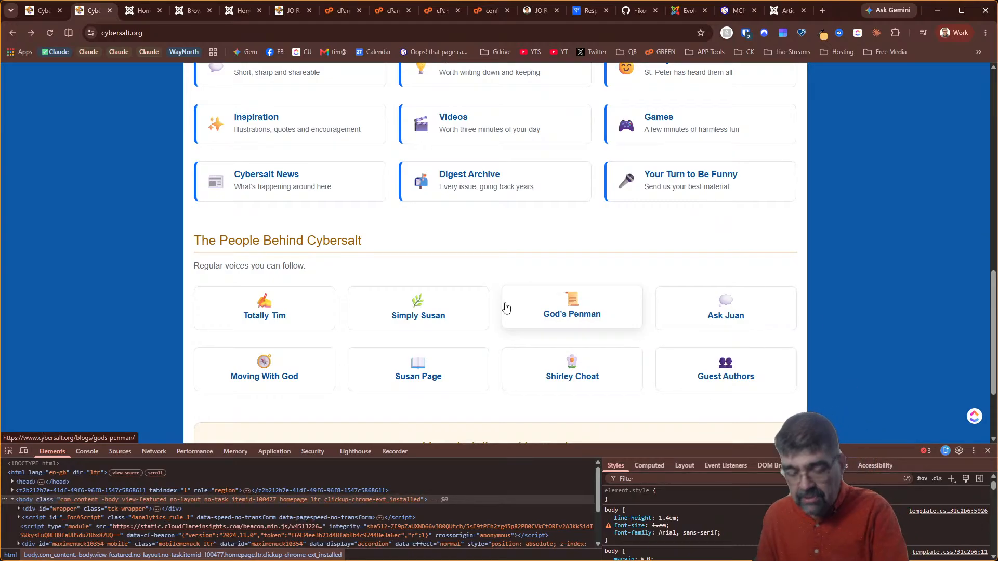
Preview the homepage in the 514×645 mobile layout and scroll through its sections
{"action": "left_click", "coordinate": [23, 451]}
{"action": "scroll", "coordinate": [527, 257], "scroll_direction": "up", "scroll_amount": 17}
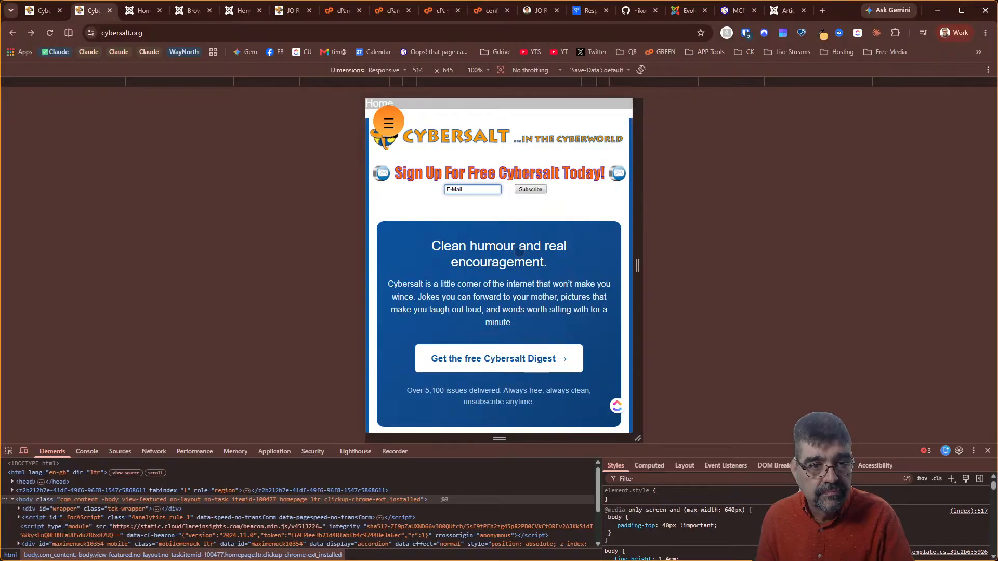
{"action": "scroll", "coordinate": [520, 251], "scroll_direction": "down", "scroll_amount": 3}
{"action": "scroll", "coordinate": [520, 252], "scroll_direction": "down", "scroll_amount": 1}
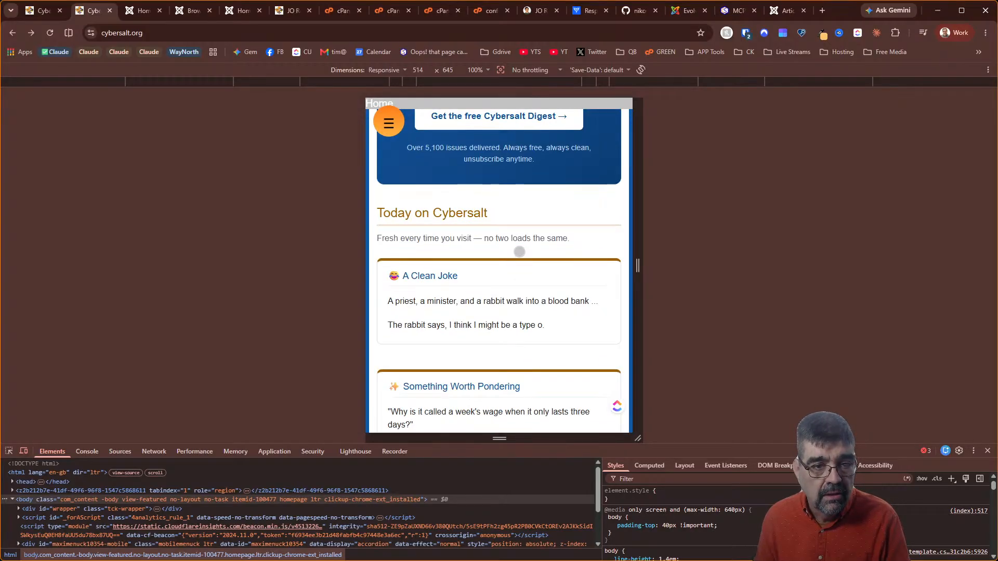
{"action": "scroll", "coordinate": [519, 252], "scroll_direction": "down", "scroll_amount": 2}
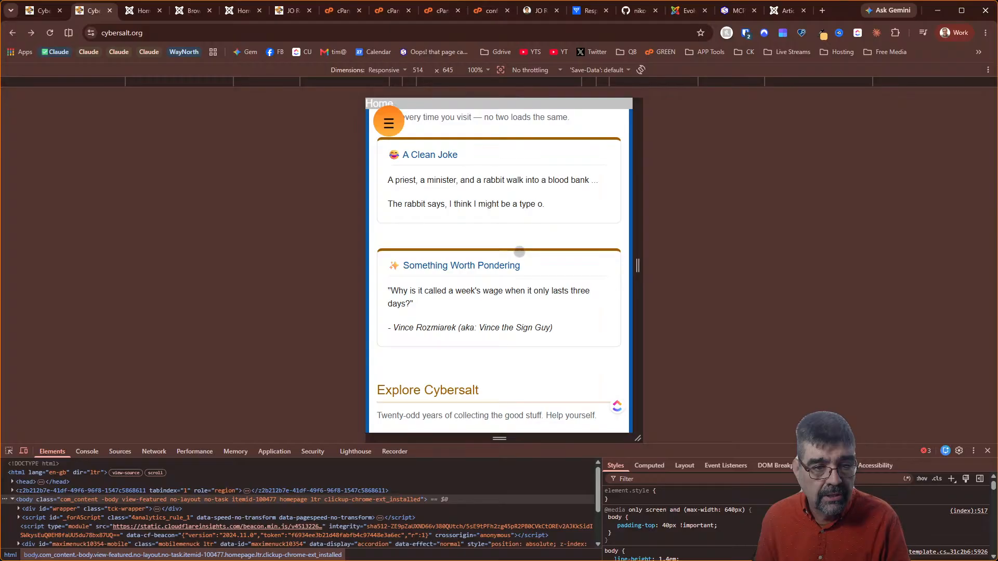
{"action": "scroll", "coordinate": [519, 252], "scroll_direction": "down", "scroll_amount": 2}
{"action": "scroll", "coordinate": [519, 251], "scroll_direction": "up", "scroll_amount": 5}
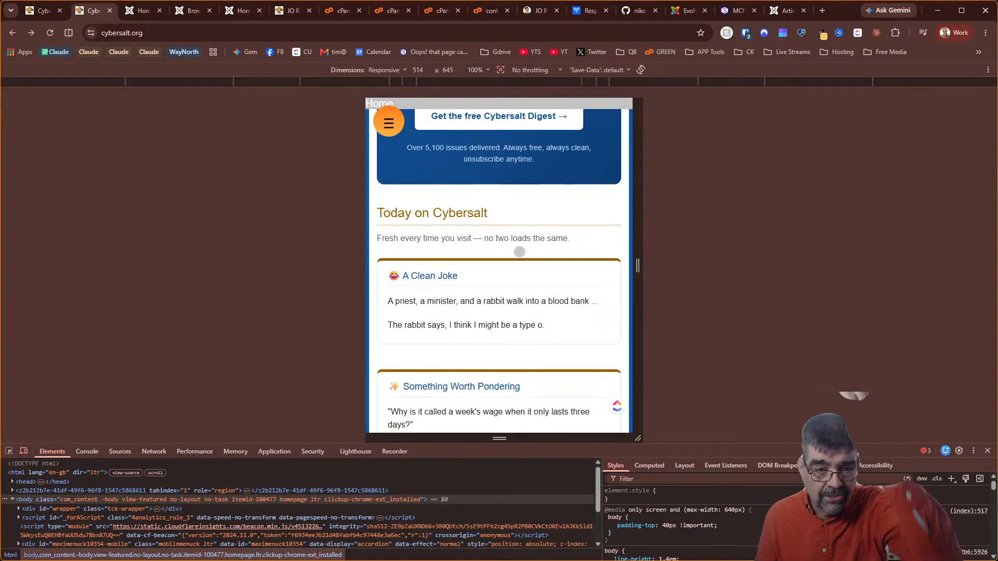
{"action": "scroll", "coordinate": [519, 251], "scroll_direction": "down", "scroll_amount": 6}
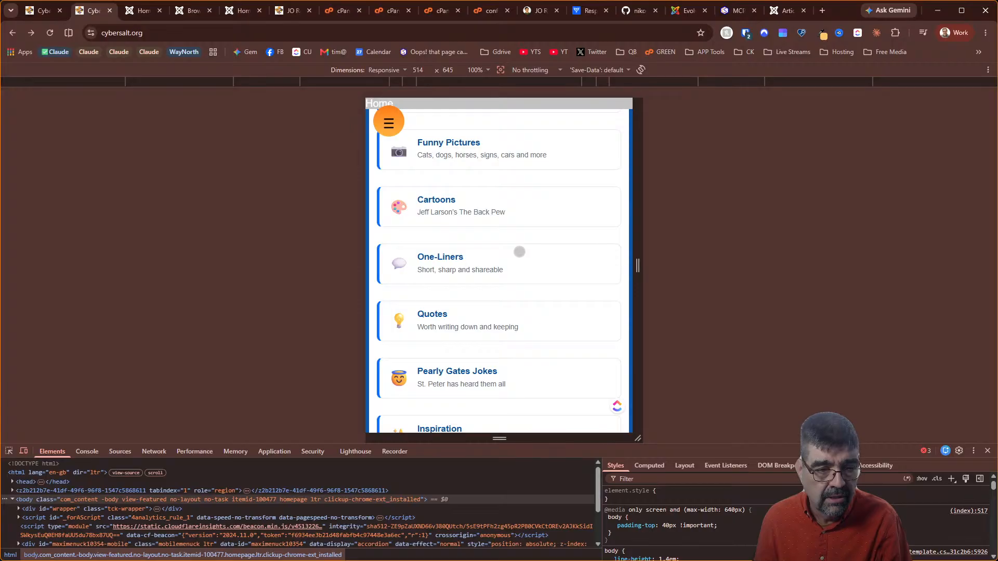
{"action": "scroll", "coordinate": [519, 252], "scroll_direction": "down", "scroll_amount": 5}
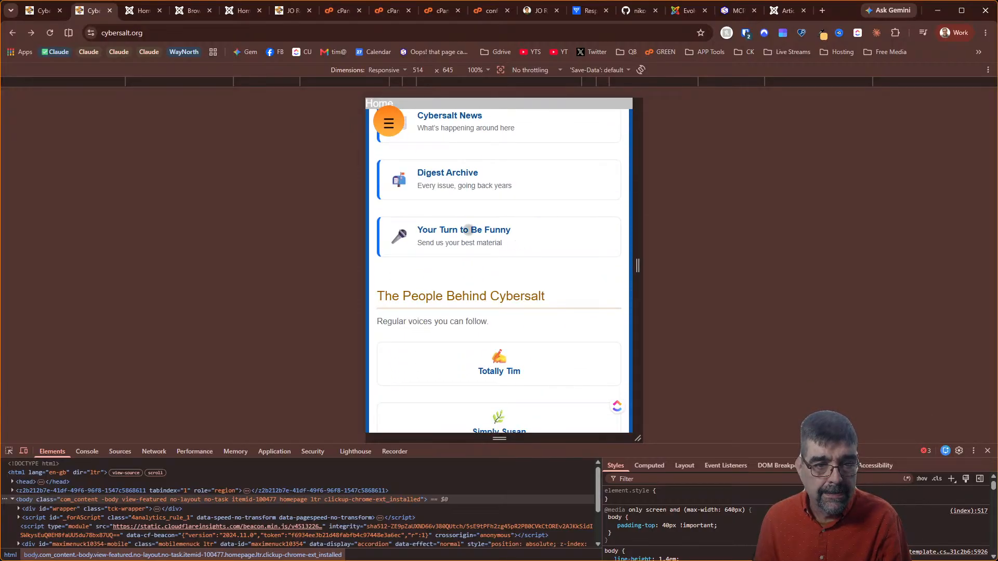
Open the Your Turn to Be Funny article from the mobile homepage, then return
{"action": "left_click", "coordinate": [467, 230]}
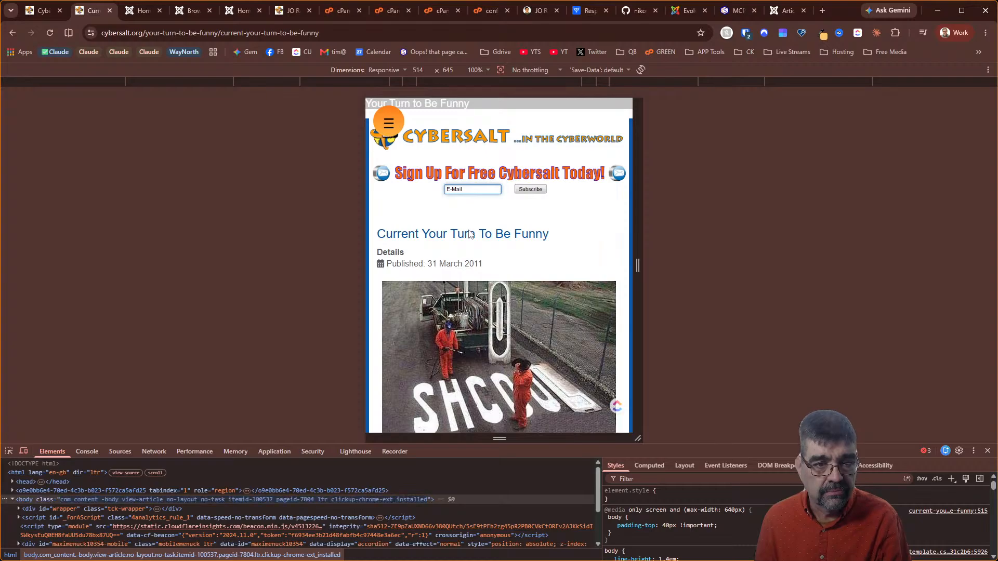
{"action": "scroll", "coordinate": [469, 234], "scroll_direction": "down", "scroll_amount": 1}
{"action": "scroll", "coordinate": [469, 234], "scroll_direction": "up", "scroll_amount": 1}
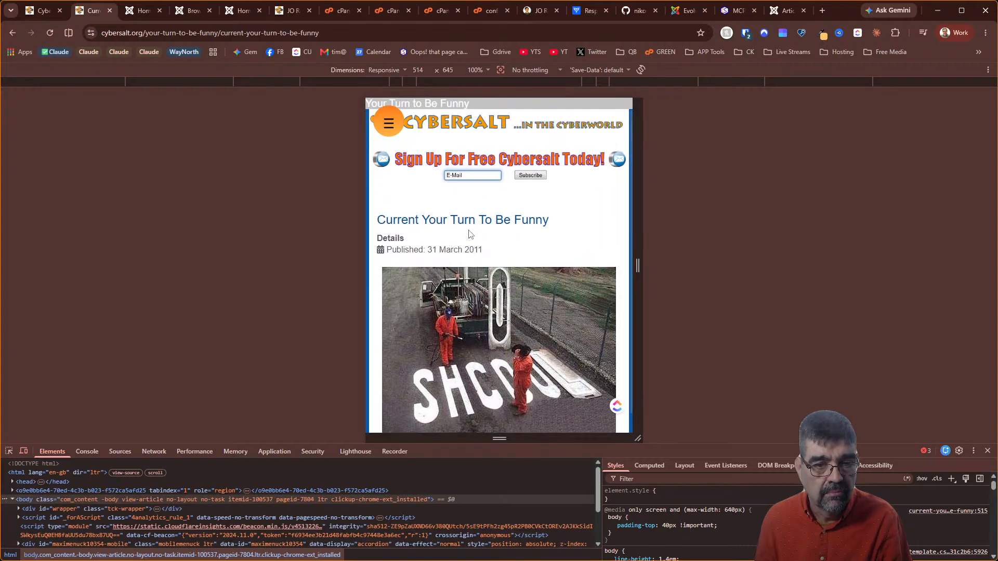
{"action": "left_click", "coordinate": [13, 34]}
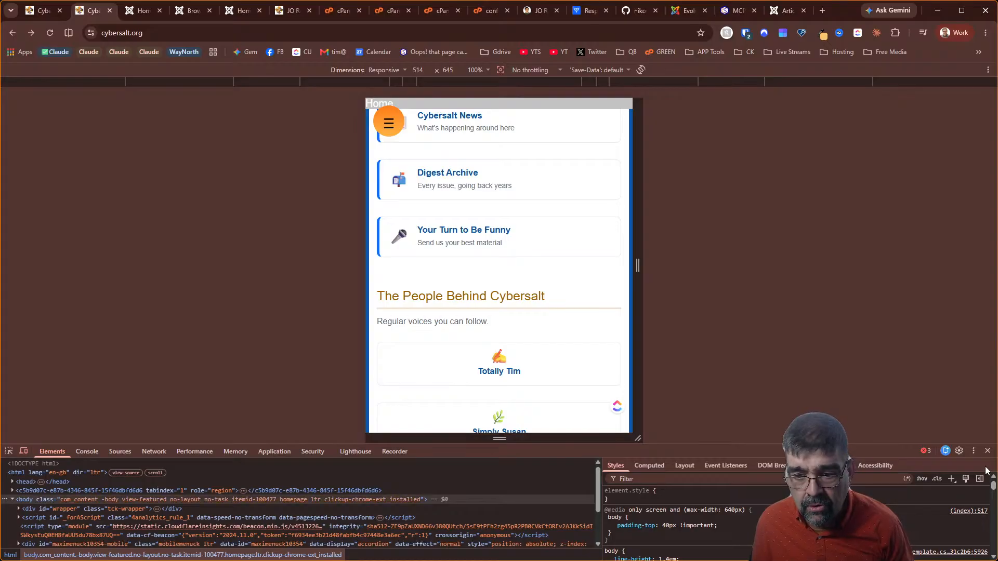
Close DevTools, check the Simply Susan blog page opens, then return to Claude in VS Code
{"action": "left_click", "coordinate": [988, 451]}
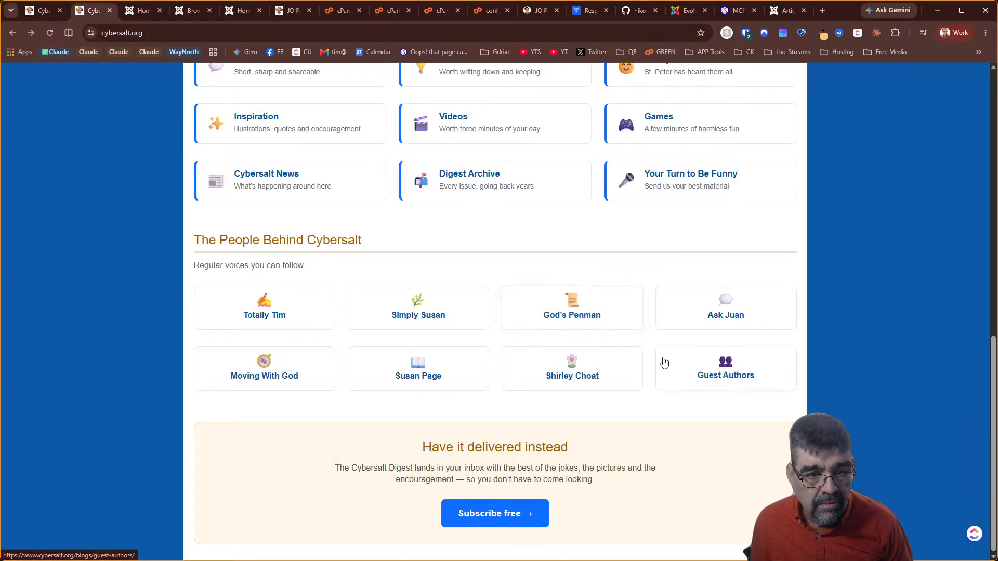
{"action": "left_click", "coordinate": [418, 311]}
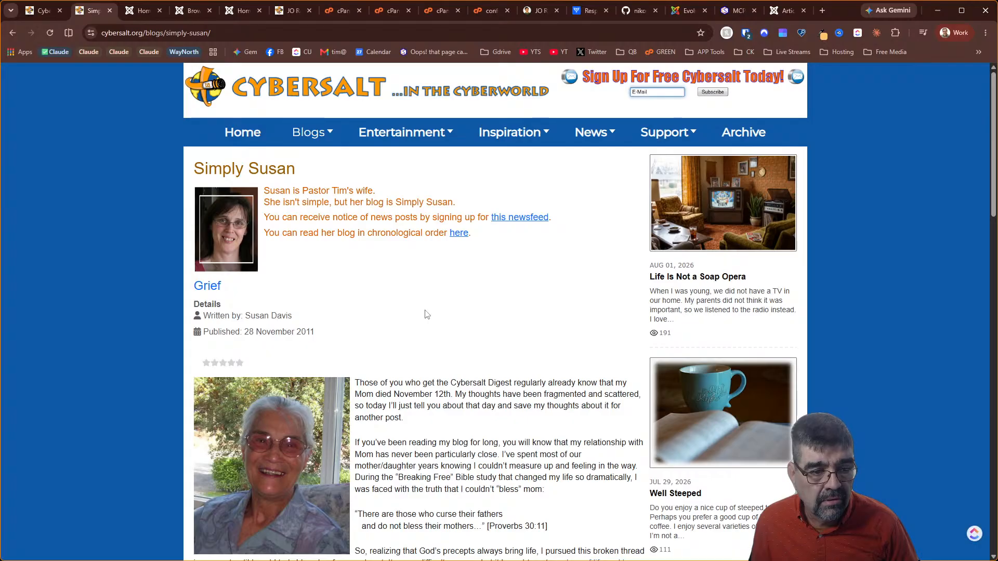
{"action": "left_click", "coordinate": [17, 33]}
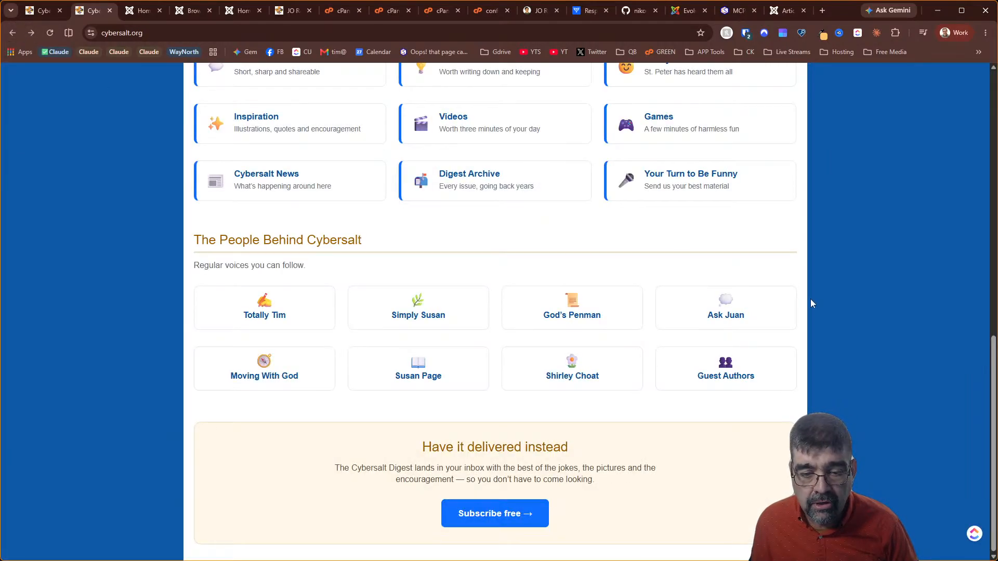
{"action": "left_click", "coordinate": [407, 318]}
{"action": "scroll", "coordinate": [571, 354], "scroll_direction": "down", "scroll_amount": 20}
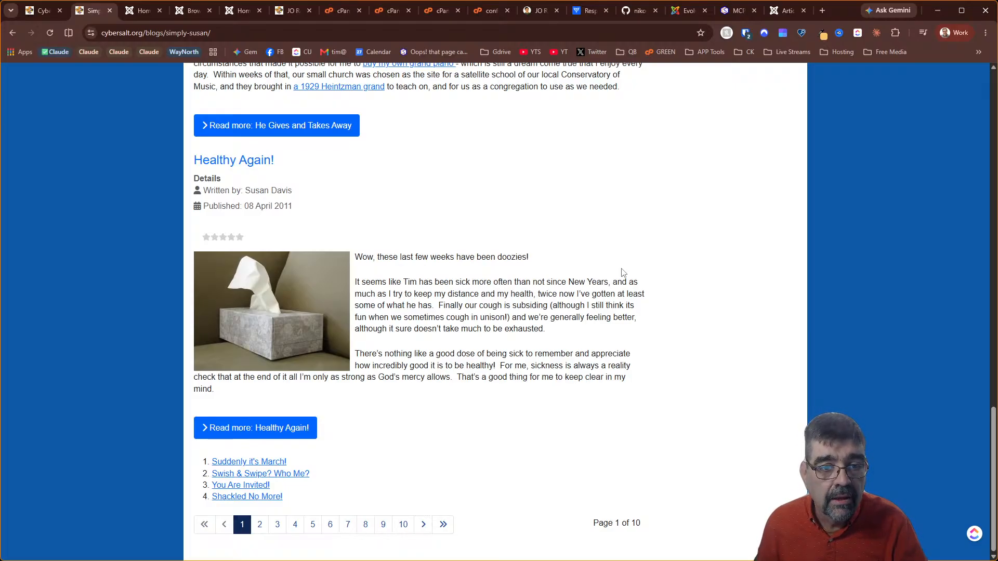
{"action": "key", "text": "alt+Tab"}
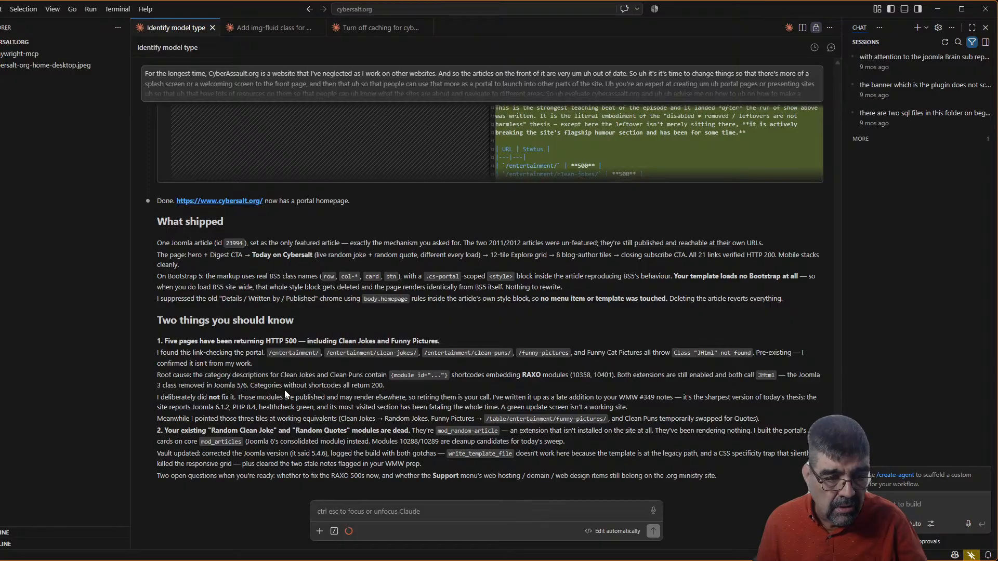
Focus Claude's chat box, then switch to Chrome showing the Simply Susan blog page
{"action": "left_click", "coordinate": [389, 516]}
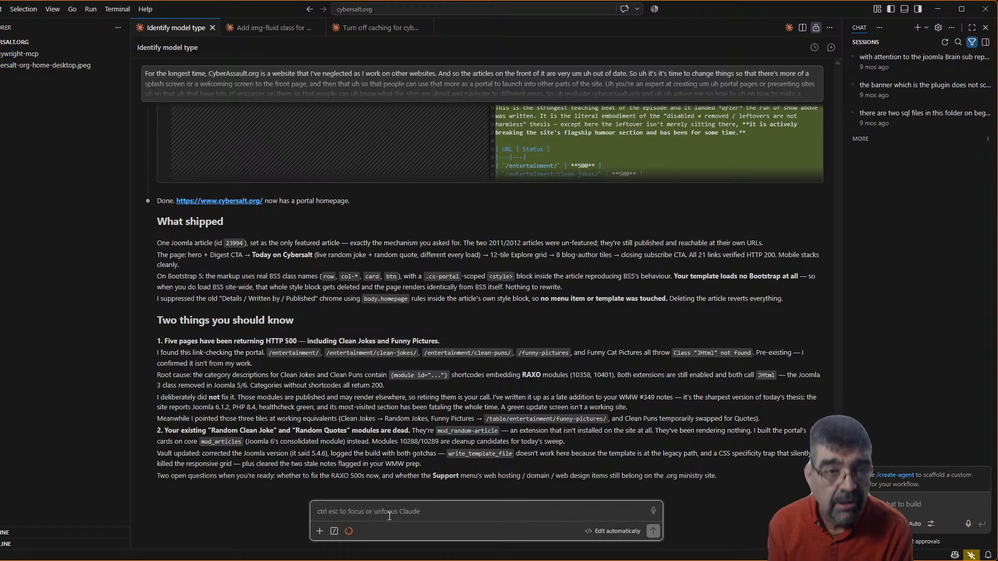
{"action": "key", "text": "alt+Tab"}
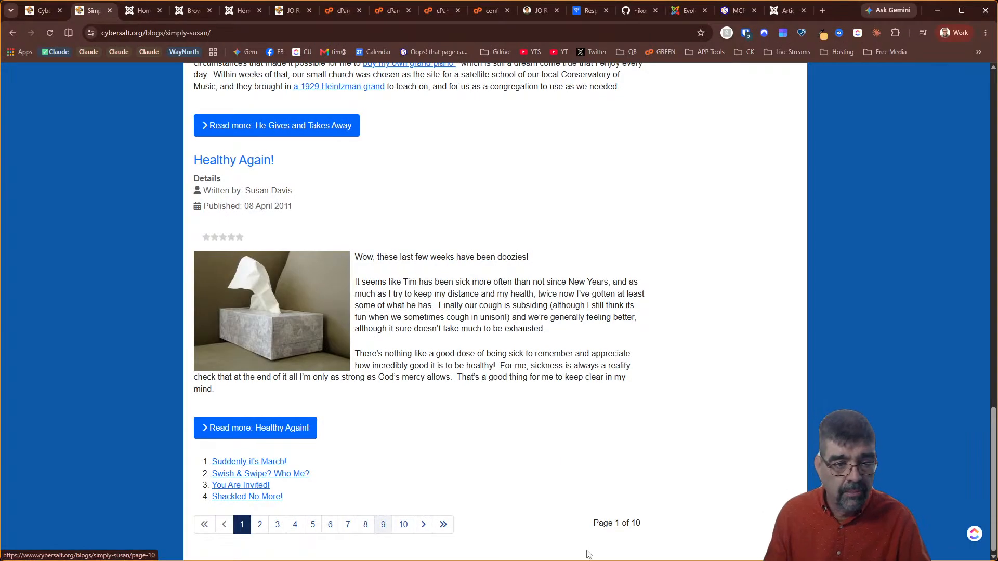
Open Entertainment > Random Jokes, then return to the homepage's People Behind Cybersalt section
{"action": "left_click", "coordinate": [13, 33]}
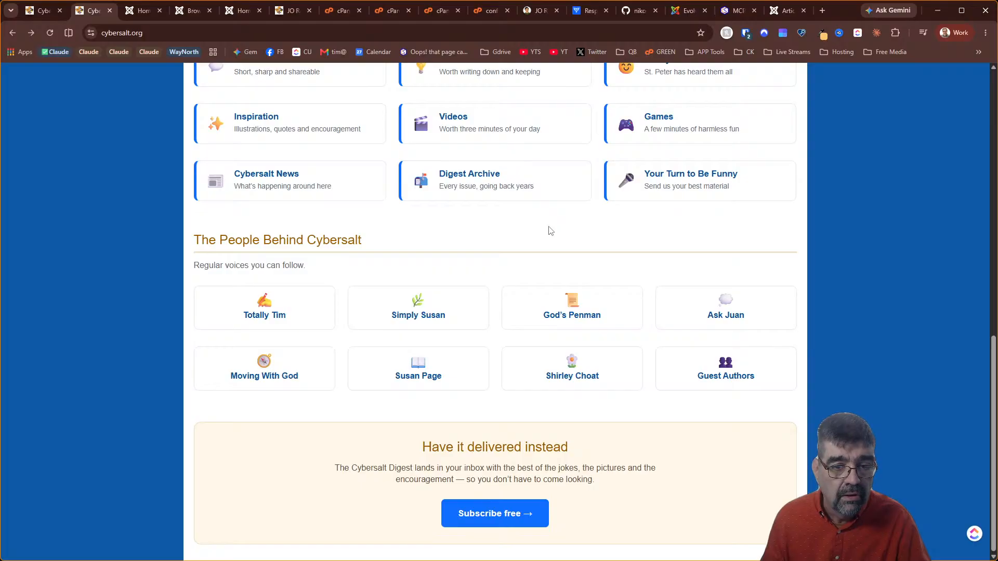
{"action": "key", "text": "ctrl+f"}
{"action": "type", "text": "random"}
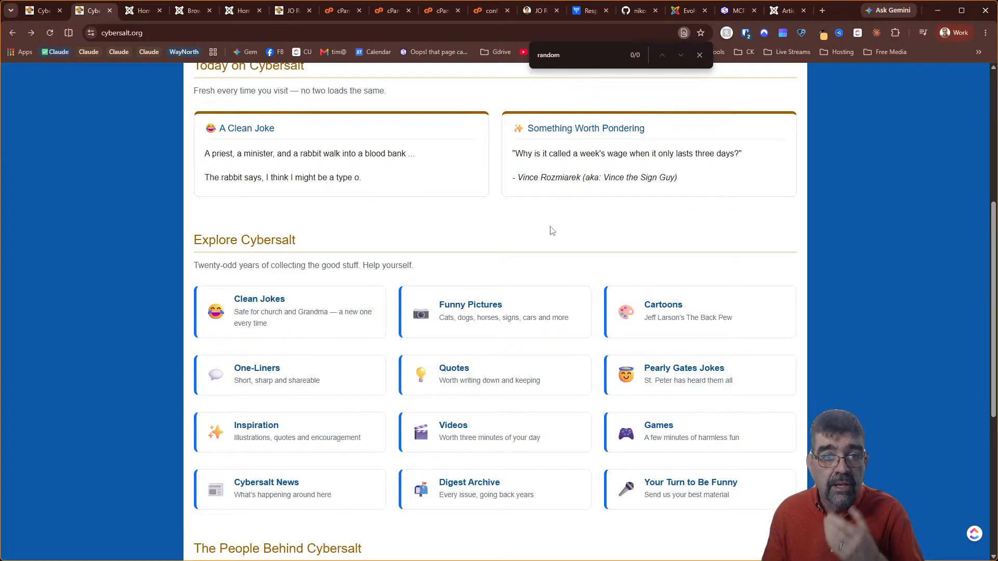
{"action": "scroll", "coordinate": [721, 179], "scroll_direction": "up", "scroll_amount": 5}
{"action": "mouse_move", "coordinate": [401, 142]}
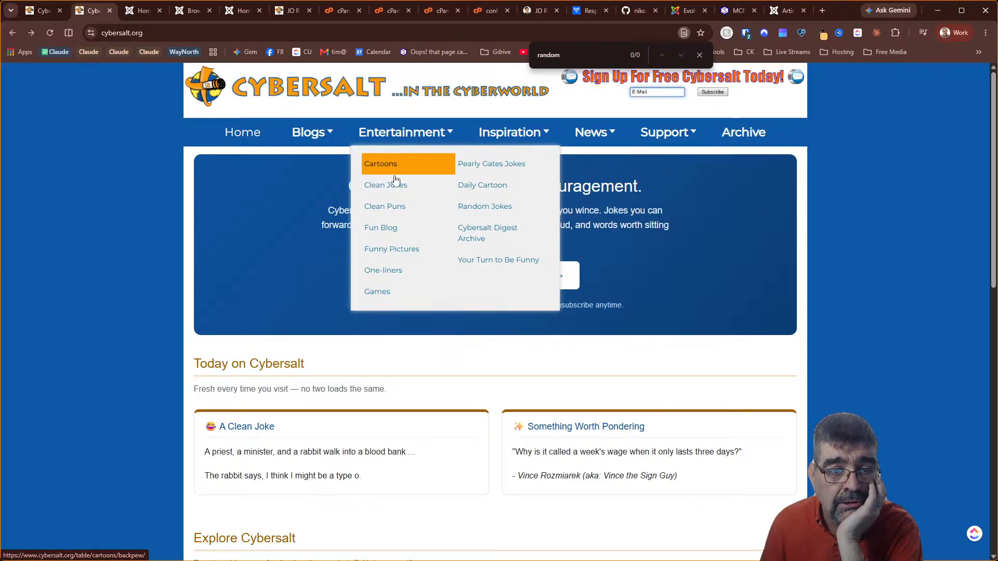
{"action": "left_click", "coordinate": [482, 212]}
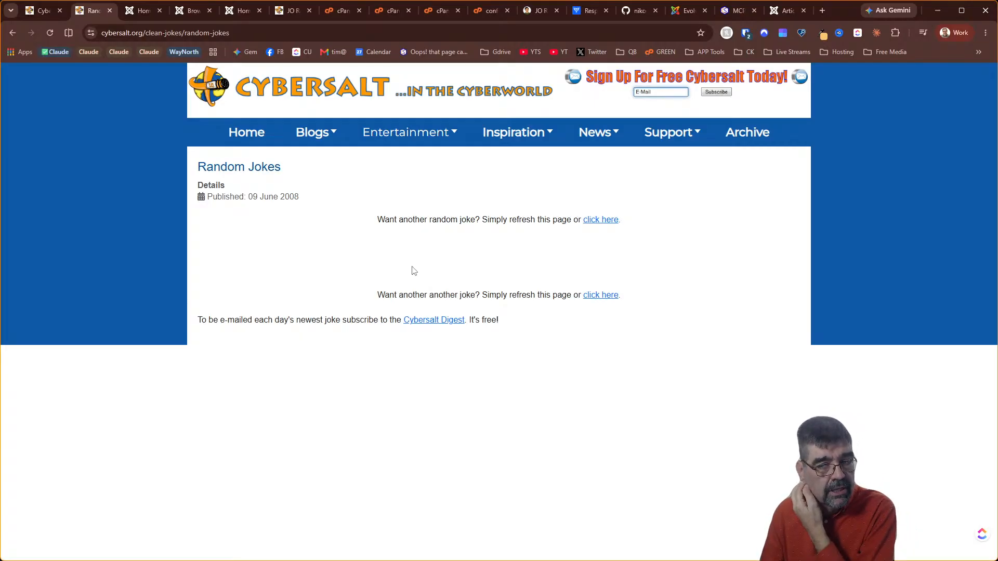
{"action": "left_click", "coordinate": [13, 33]}
{"action": "scroll", "coordinate": [532, 311], "scroll_direction": "down", "scroll_amount": 10}
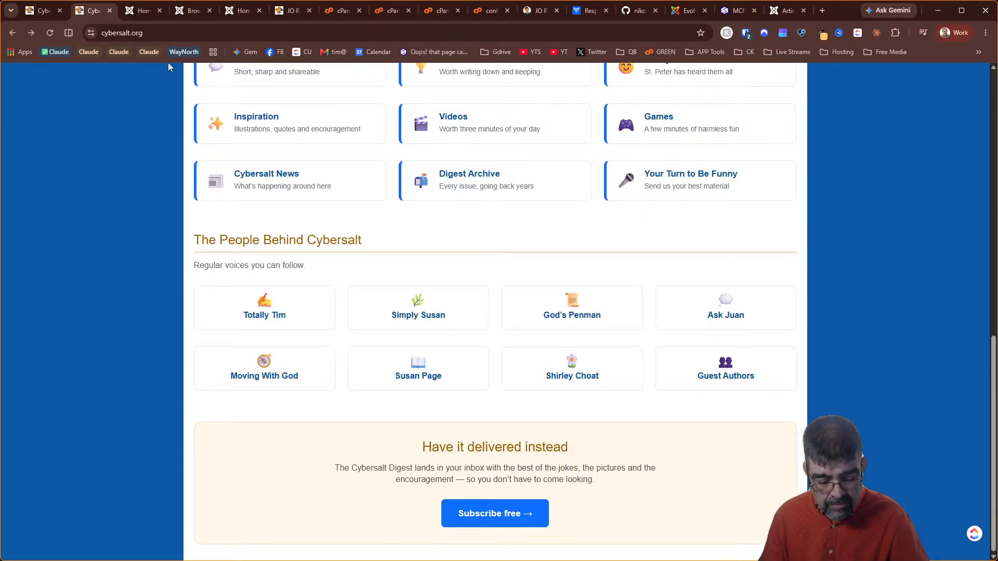
{"action": "key", "text": "alt+Tab"}
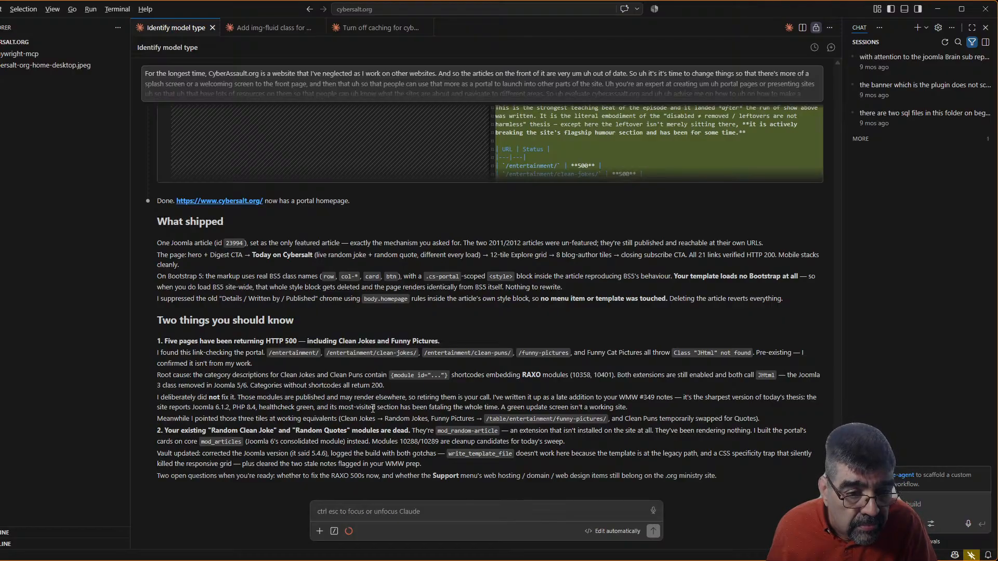
Ask Claude for high-priority tickets on both flagged issues, noting the site has no footer
{"action": "left_click", "coordinate": [419, 511]}
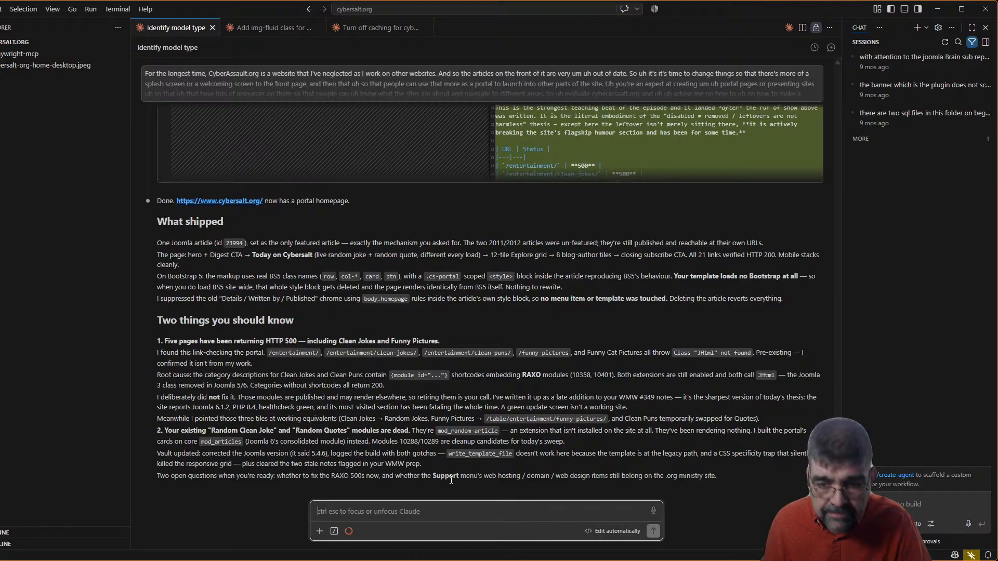
{"action": "type", "text": "Okay, create uh create tickets a high priority for me to follow uh up on these two things that you've highlighted. Also there's no footer on the site now."}
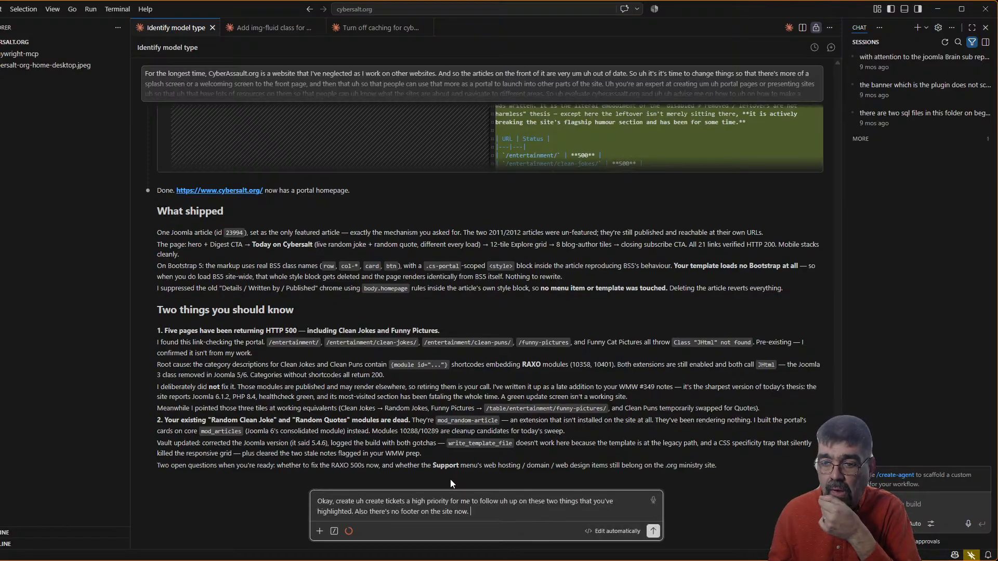
{"action": "key", "text": "Return"}
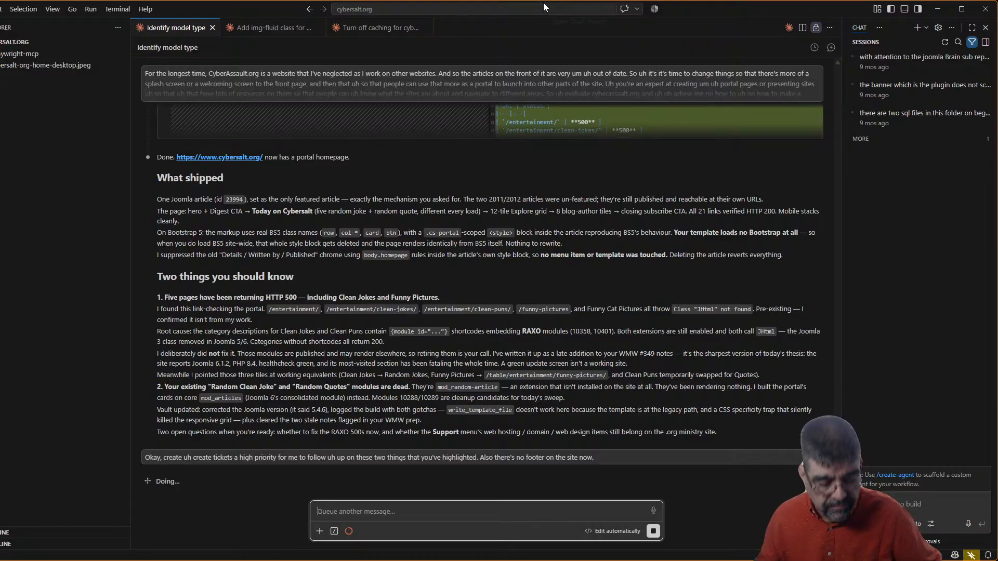
{"action": "key", "text": "alt+Tab"}
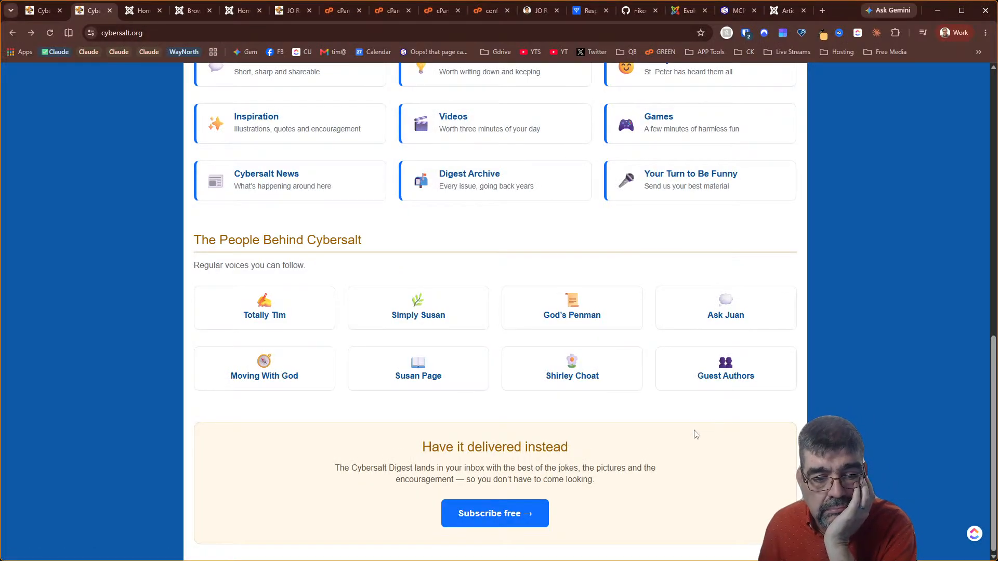
Check that the homepage's 'Subscribe free' link opens the subscribe page
{"action": "scroll", "coordinate": [694, 437], "scroll_direction": "up", "scroll_amount": 12}
{"action": "scroll", "coordinate": [692, 440], "scroll_direction": "down", "scroll_amount": 12}
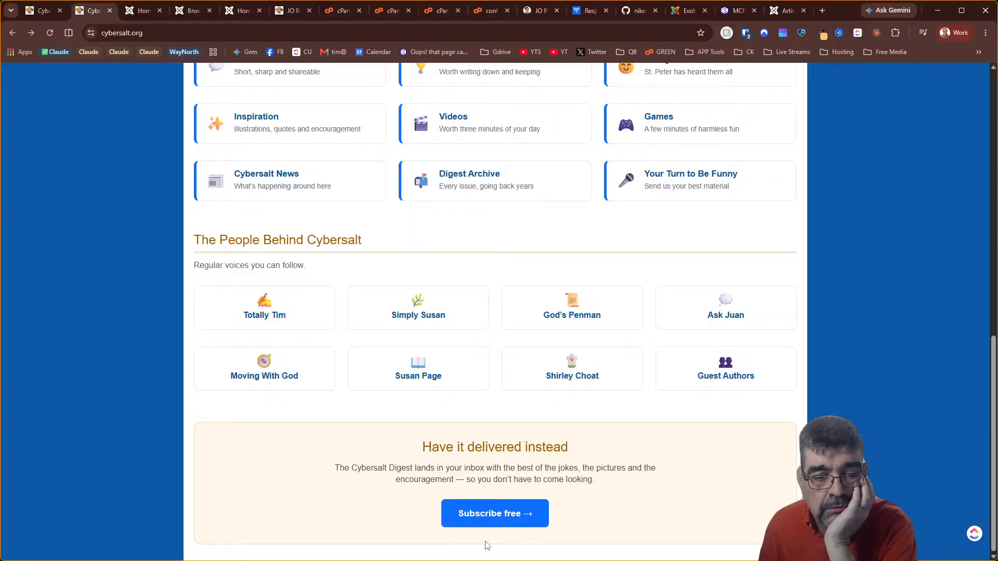
{"action": "left_click", "coordinate": [489, 520]}
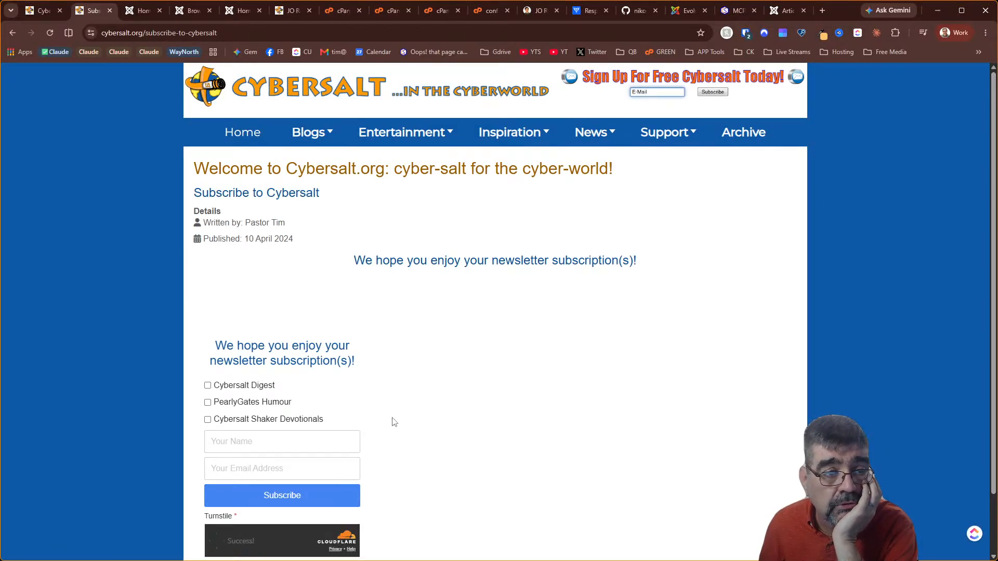
{"action": "left_click", "coordinate": [14, 33]}
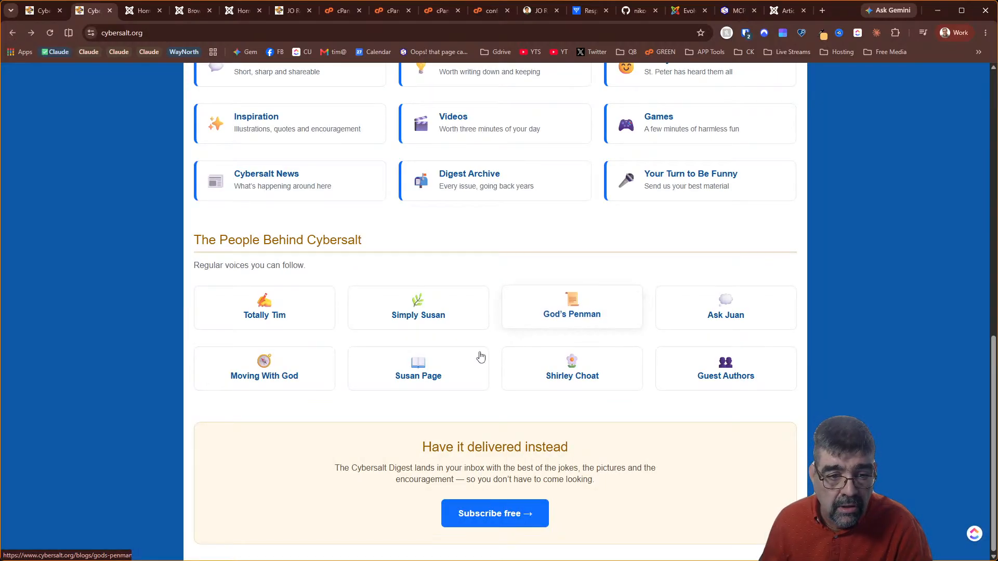
Open the God's Penman blog and scan its article list, then switch to the Joomla admin tab
{"action": "left_click", "coordinate": [554, 316]}
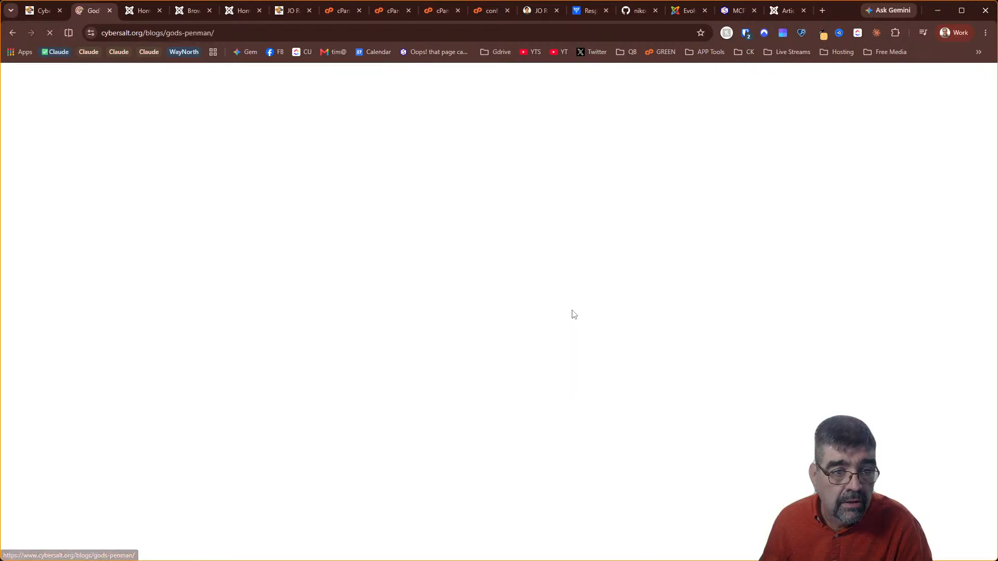
{"action": "scroll", "coordinate": [450, 305], "scroll_direction": "down", "scroll_amount": 1}
{"action": "scroll", "coordinate": [449, 305], "scroll_direction": "down", "scroll_amount": 10}
{"action": "scroll", "coordinate": [749, 178], "scroll_direction": "up", "scroll_amount": 11}
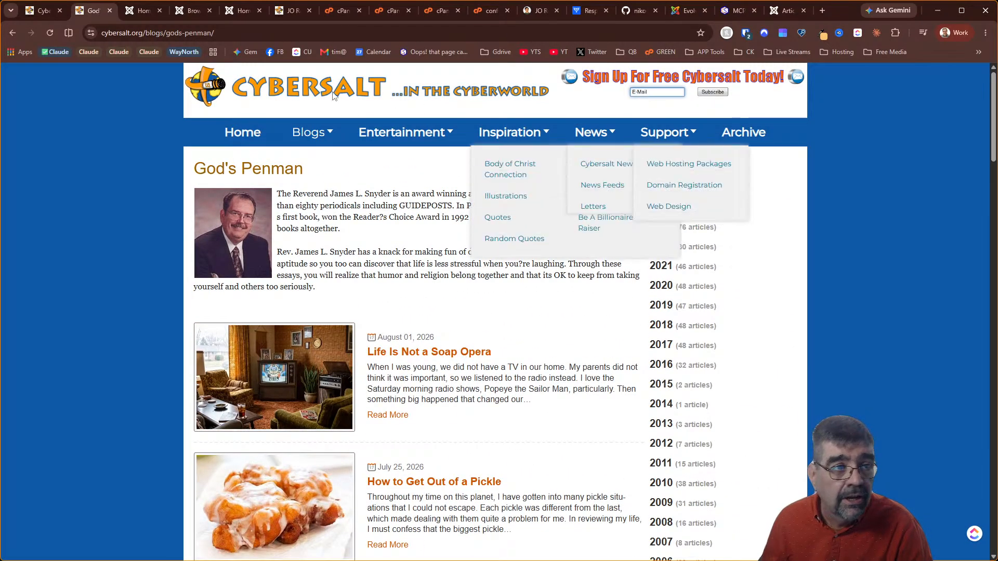
{"action": "left_click", "coordinate": [188, 14]}
Search the Site Modules for 'arch' and unpublish the sidebar-a monthly archive module (ID 10356)
{"action": "scroll", "coordinate": [123, 358], "scroll_direction": "down", "scroll_amount": 10}
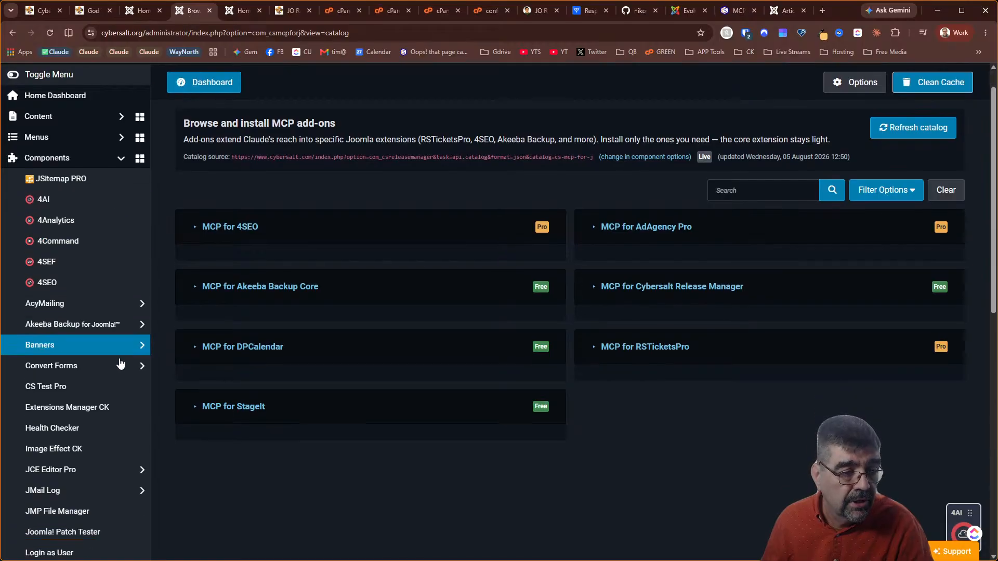
{"action": "left_click", "coordinate": [75, 527]}
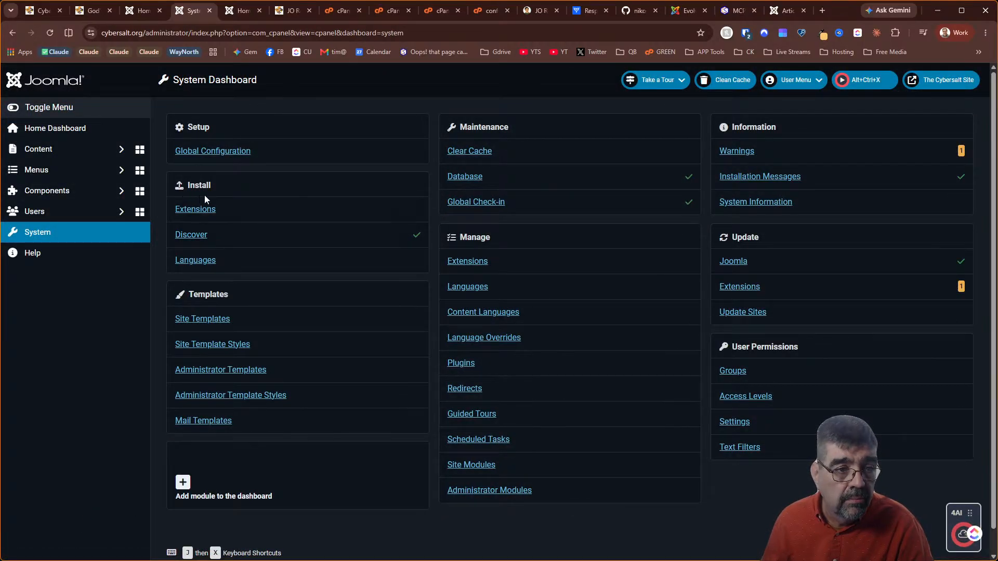
{"action": "left_click", "coordinate": [470, 466]}
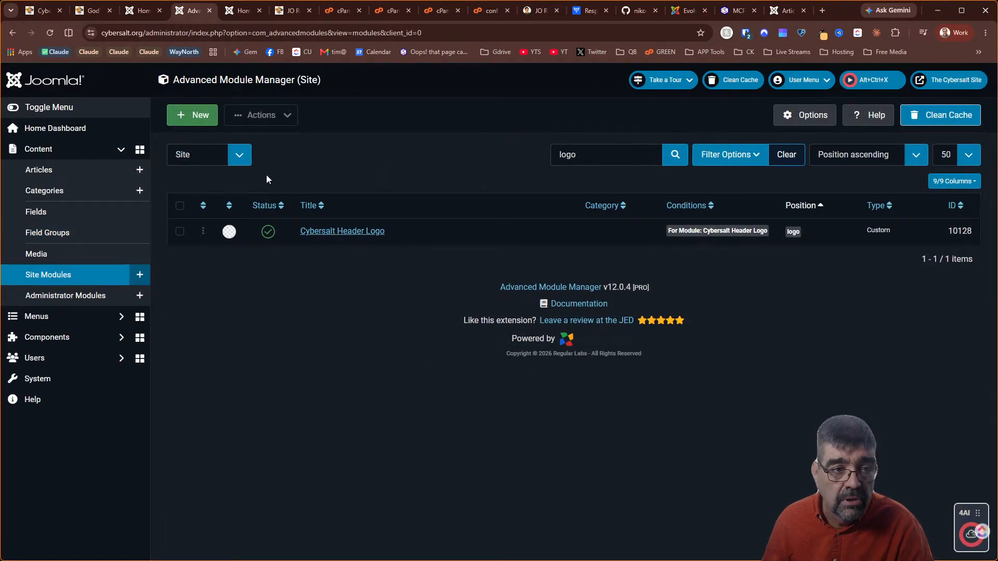
{"action": "left_click_drag", "start_coordinate": [600, 155], "coordinate": [558, 102]}
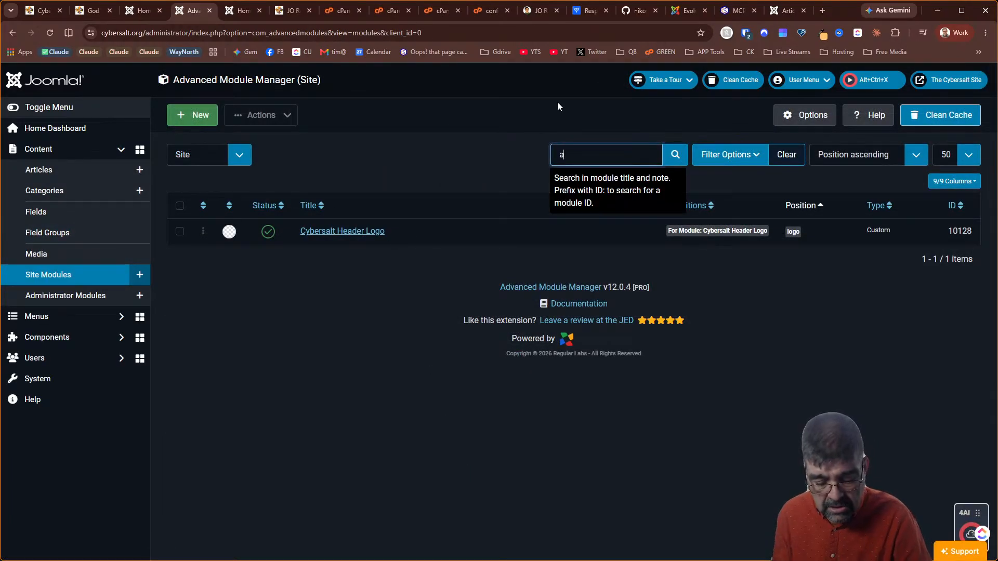
{"action": "type", "text": "arch"}
{"action": "key", "text": "Return"}
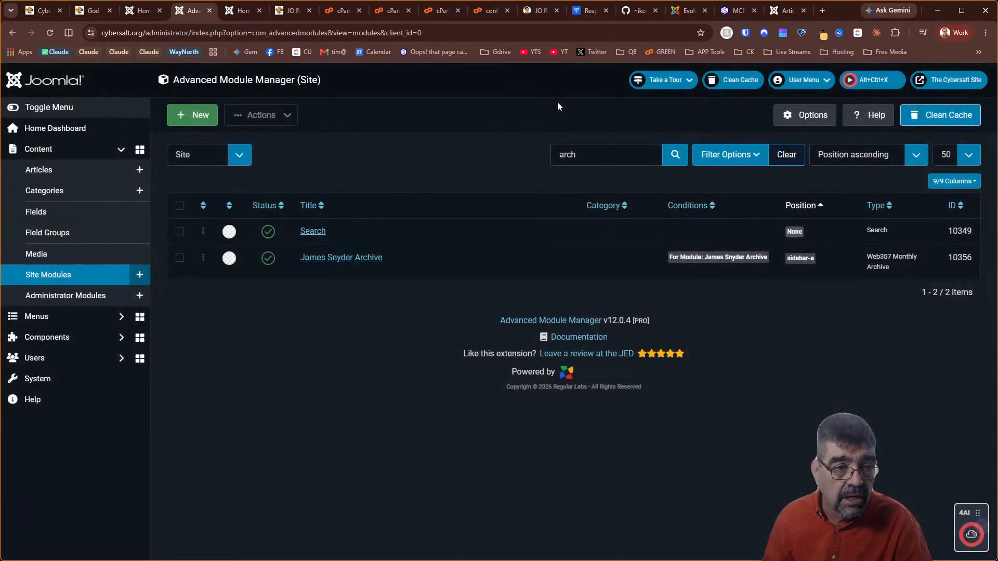
{"action": "left_click", "coordinate": [265, 260]}
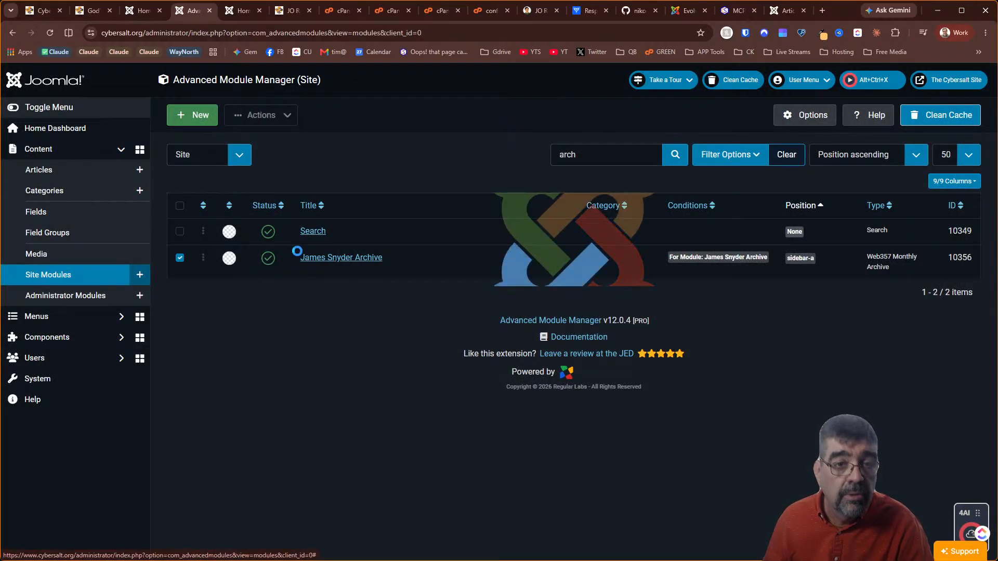
{"action": "left_click", "coordinate": [95, 14]}
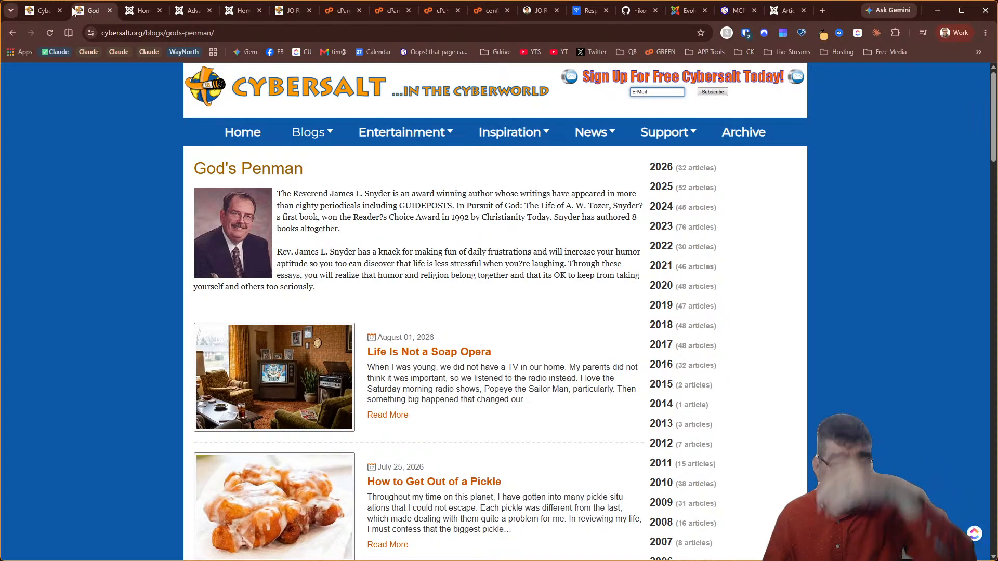
Reload the God's Penman blog page and scroll over it to check the change
{"action": "left_click", "coordinate": [50, 33]}
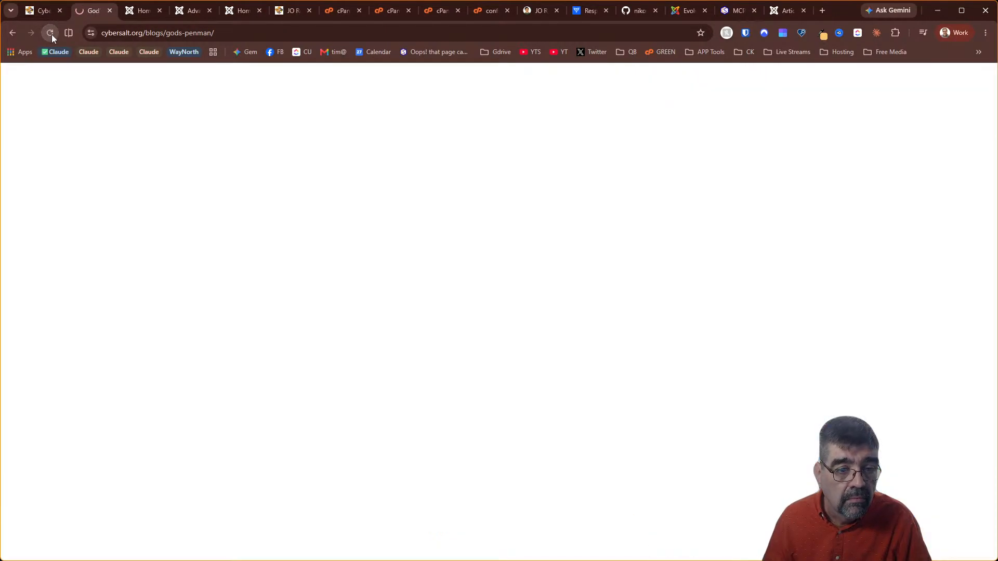
{"action": "scroll", "coordinate": [536, 274], "scroll_direction": "down", "scroll_amount": 15}
{"action": "scroll", "coordinate": [536, 274], "scroll_direction": "up", "scroll_amount": 12}
{"action": "scroll", "coordinate": [535, 269], "scroll_direction": "up", "scroll_amount": 7}
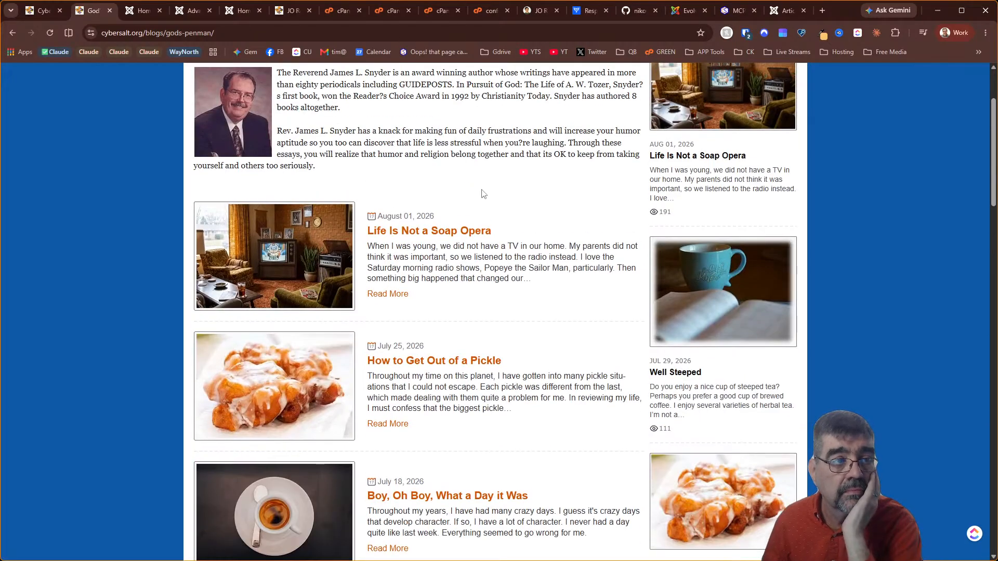
Refresh the cybersalt.org homepage and scroll through its latest version
{"action": "left_click", "coordinate": [43, 12]}
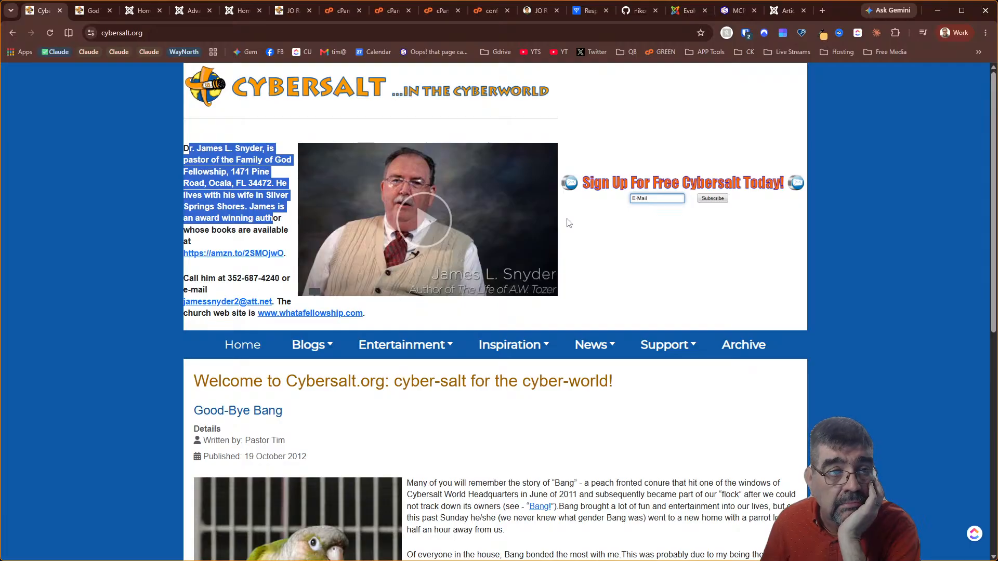
{"action": "key", "text": "F5"}
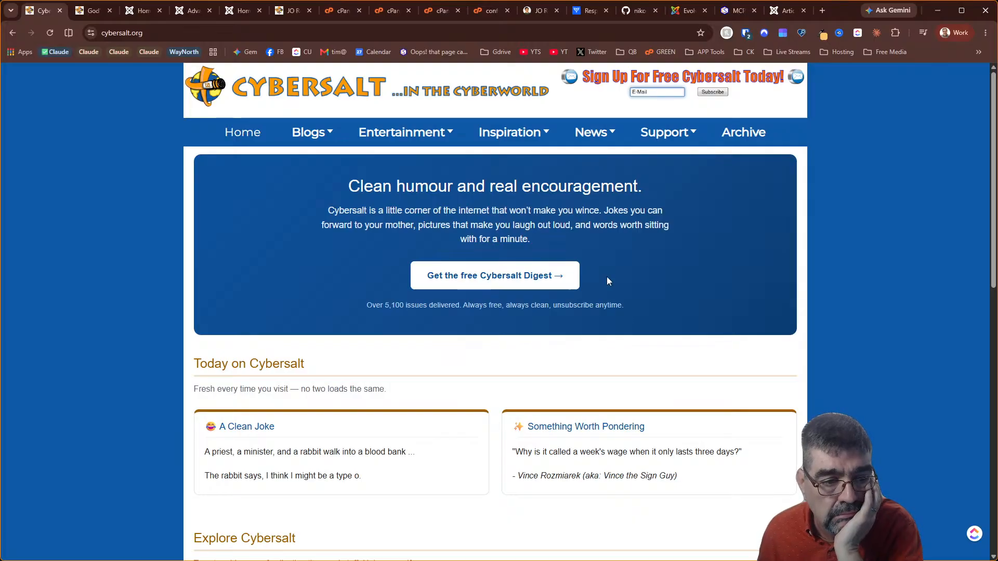
{"action": "scroll", "coordinate": [607, 280], "scroll_direction": "down", "scroll_amount": 4}
{"action": "scroll", "coordinate": [605, 322], "scroll_direction": "down", "scroll_amount": 7}
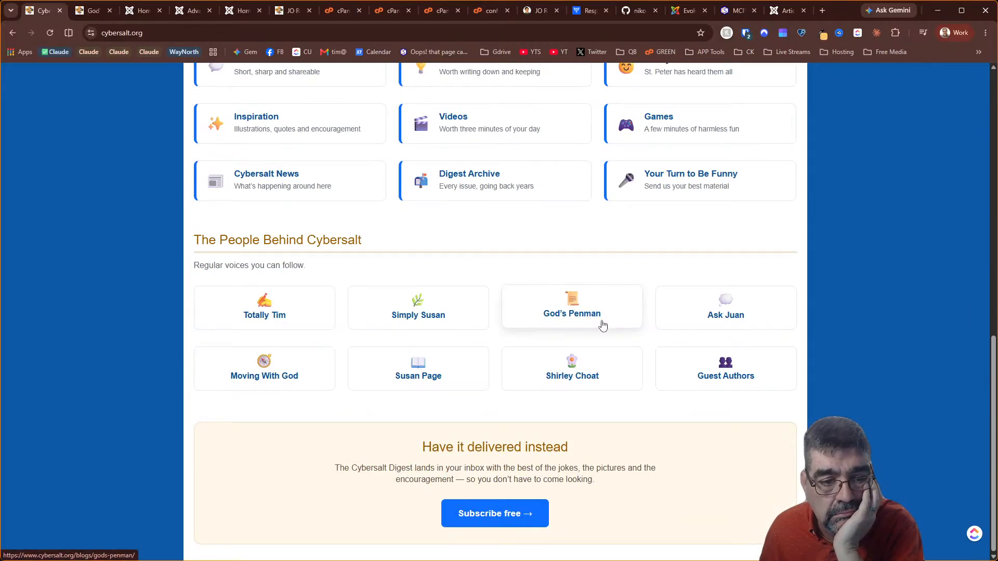
{"action": "scroll", "coordinate": [603, 331], "scroll_direction": "up", "scroll_amount": 7}
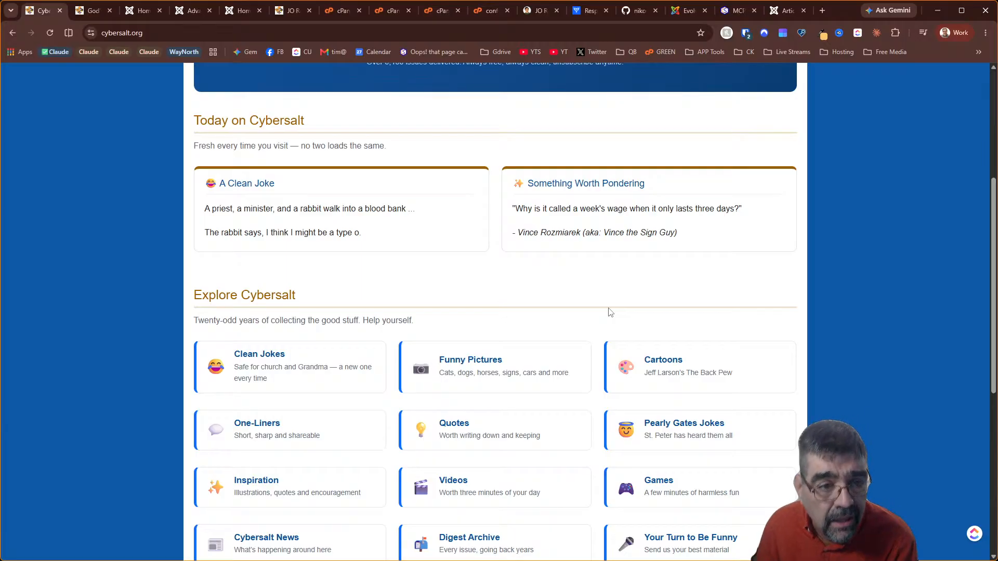
{"action": "scroll", "coordinate": [609, 309], "scroll_direction": "up", "scroll_amount": 5}
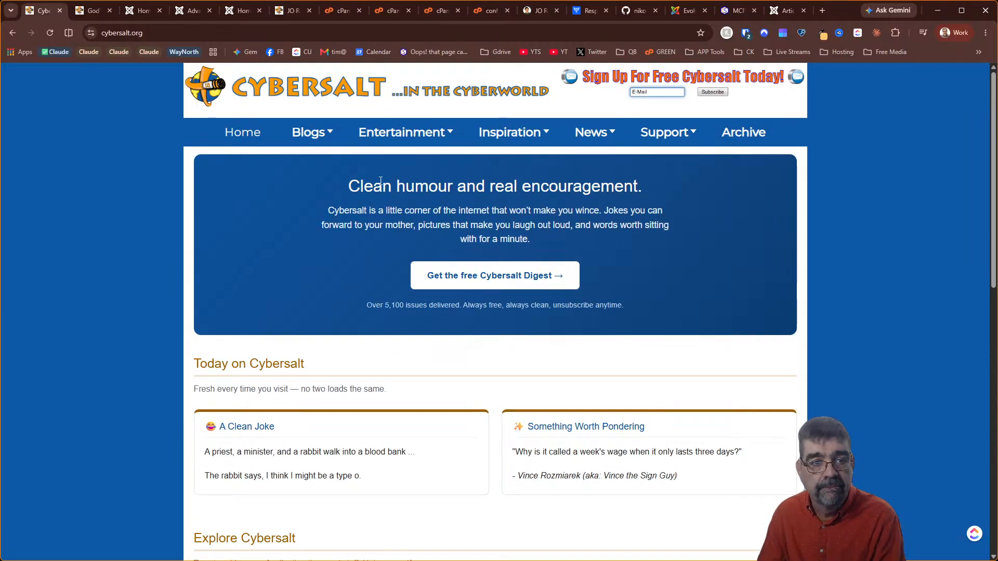
Open the Totally Tim blog from the Blogs menu and browse its posts
{"action": "mouse_move", "coordinate": [318, 142]}
{"action": "left_click", "coordinate": [409, 249]}
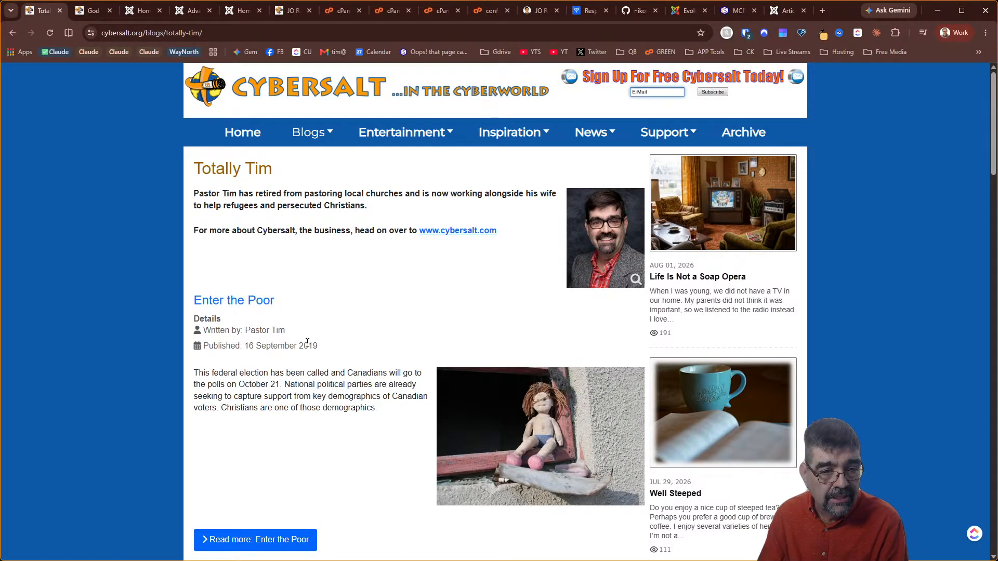
{"action": "scroll", "coordinate": [308, 342], "scroll_direction": "down", "scroll_amount": 9}
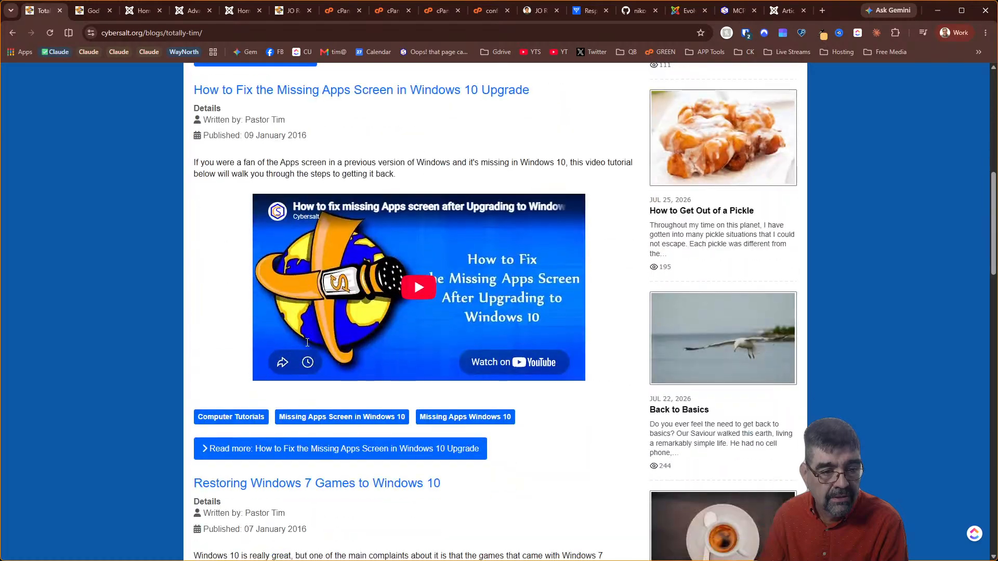
{"action": "scroll", "coordinate": [307, 342], "scroll_direction": "down", "scroll_amount": 11}
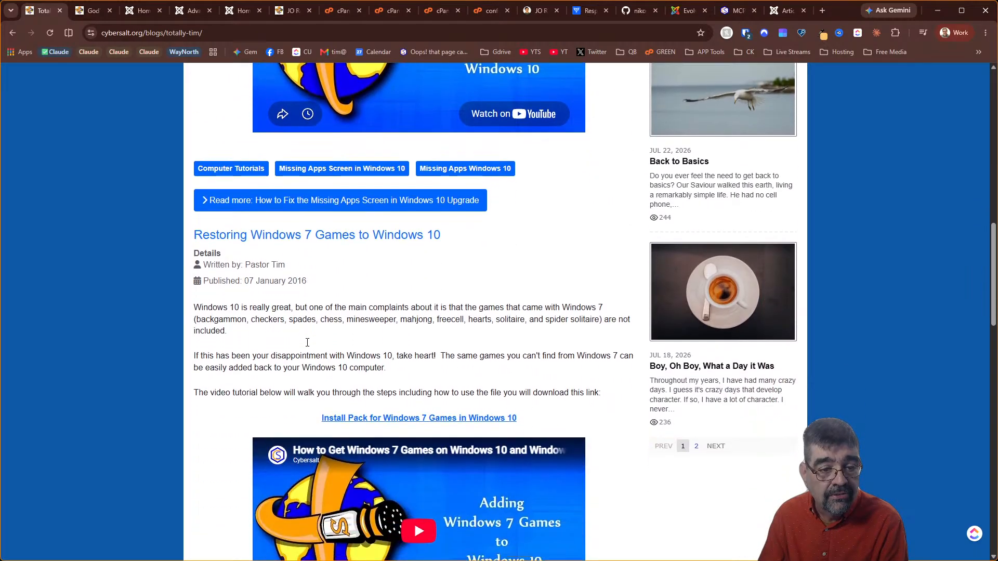
{"action": "scroll", "coordinate": [307, 342], "scroll_direction": "down", "scroll_amount": 8}
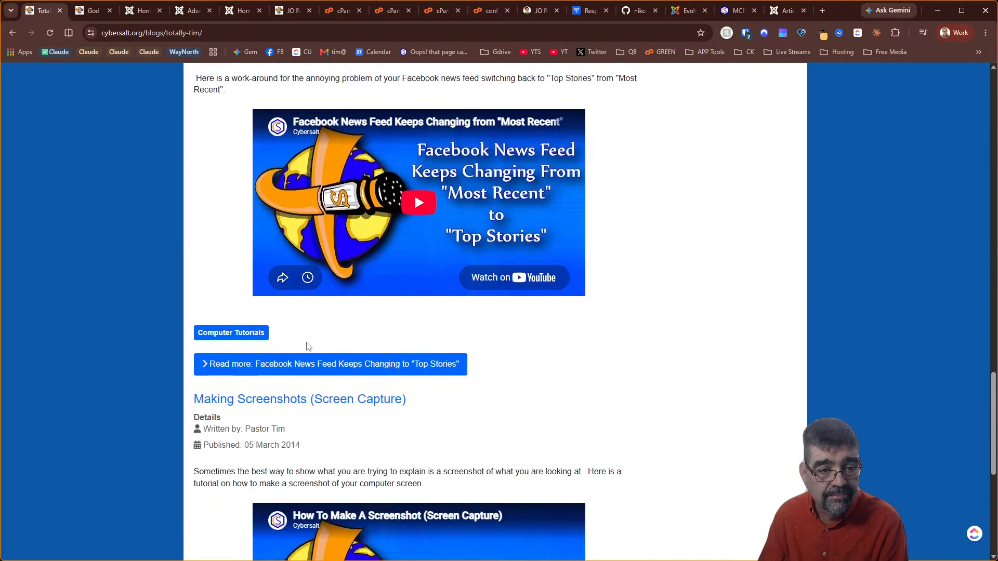
{"action": "scroll", "coordinate": [305, 343], "scroll_direction": "up", "scroll_amount": 12}
{"action": "scroll", "coordinate": [305, 344], "scroll_direction": "up", "scroll_amount": 9}
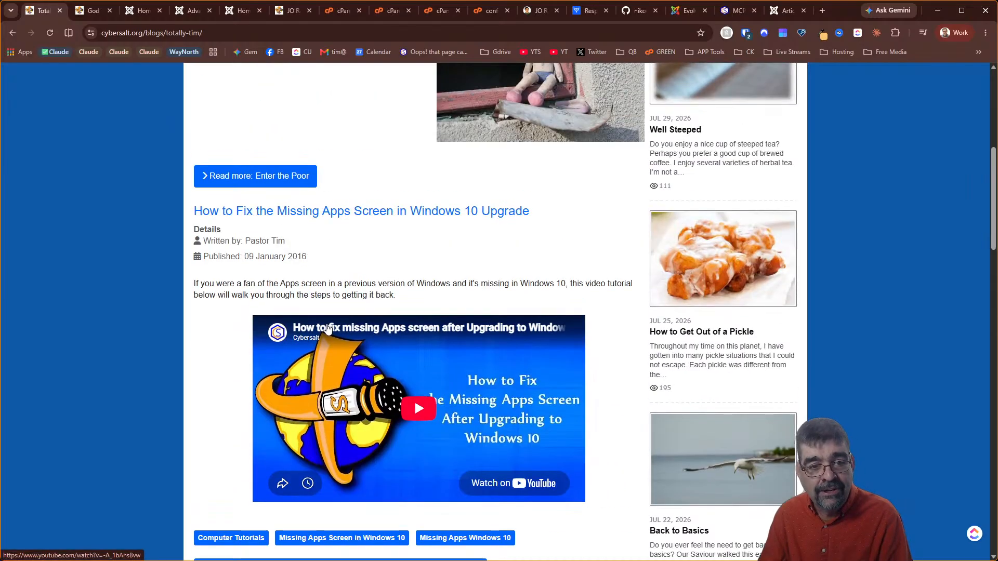
{"action": "scroll", "coordinate": [441, 353], "scroll_direction": "down", "scroll_amount": 9}
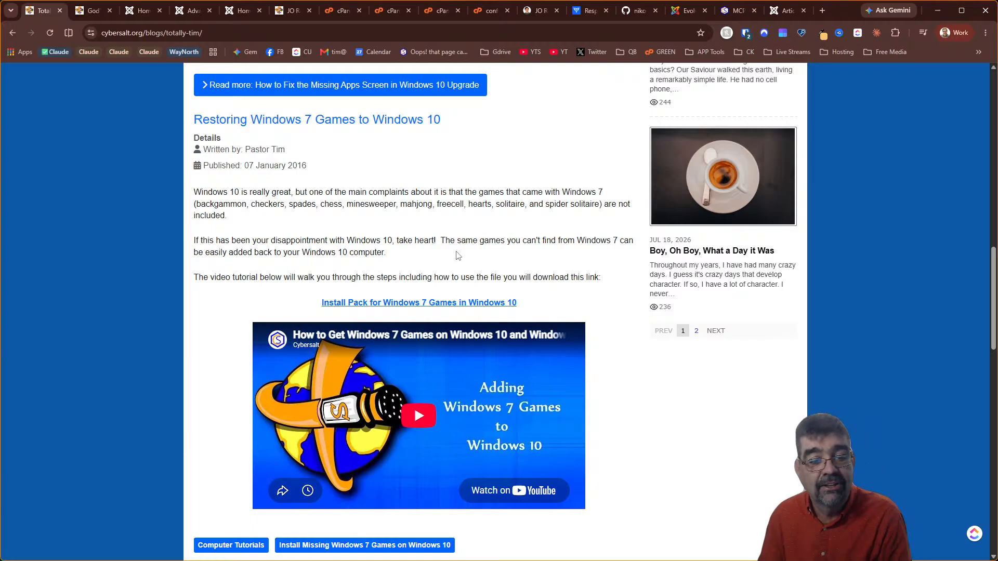
{"action": "scroll", "coordinate": [464, 277], "scroll_direction": "up", "scroll_amount": 15}
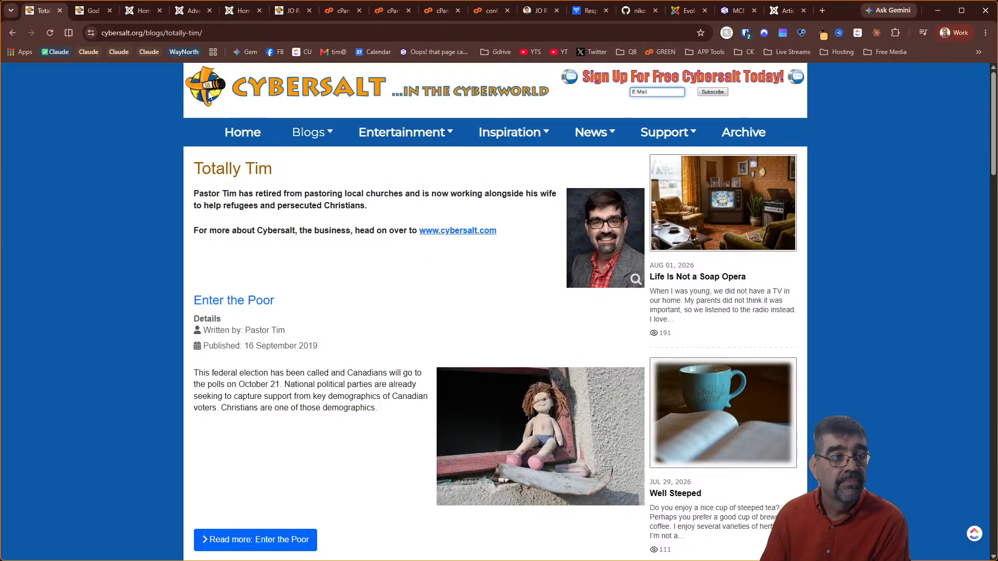
Return to the home page, scroll to The People Behind Cybersalt, then go back to VS Code
{"action": "left_click", "coordinate": [241, 142]}
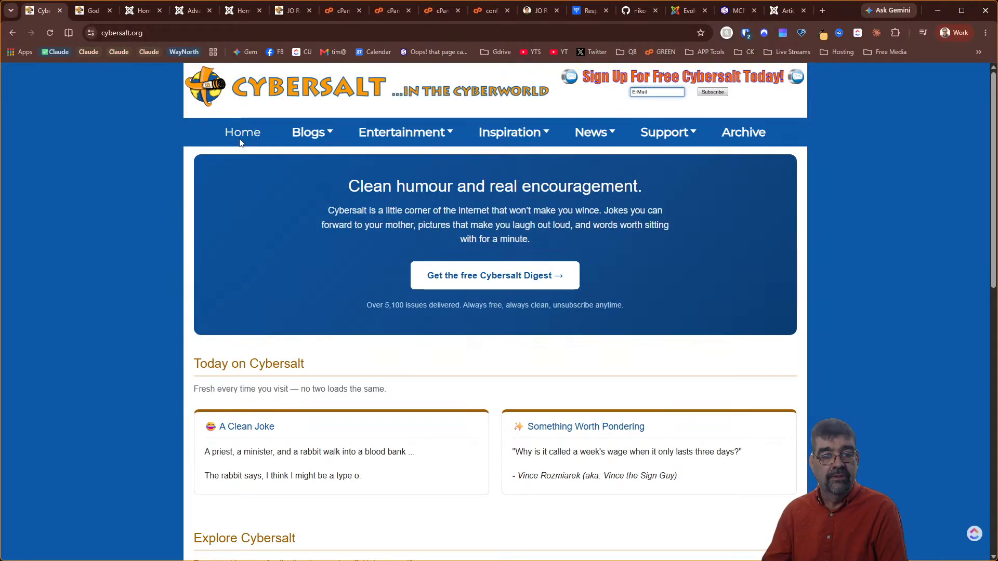
{"action": "scroll", "coordinate": [435, 330], "scroll_direction": "down", "scroll_amount": 10}
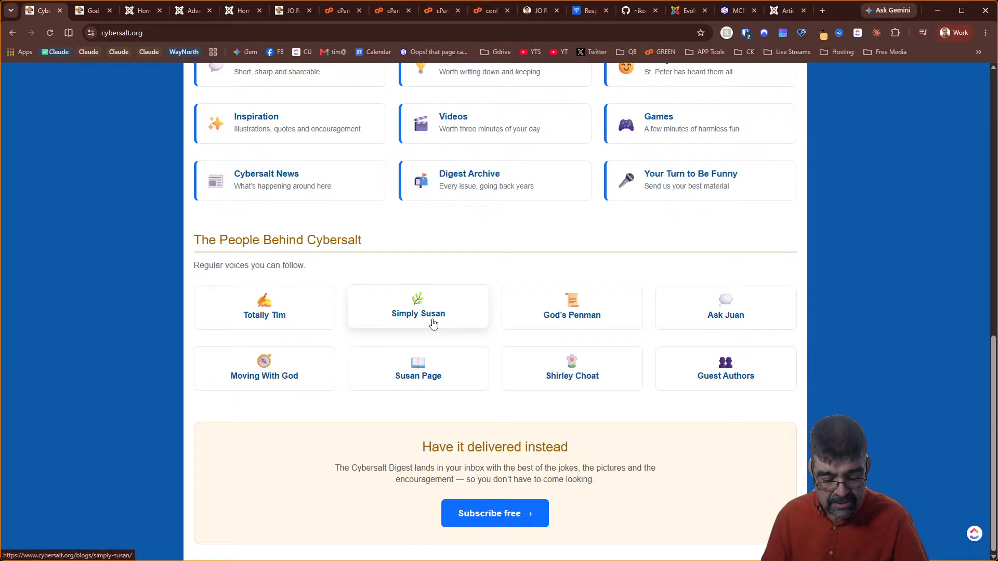
{"action": "key", "text": "alt+Tab"}
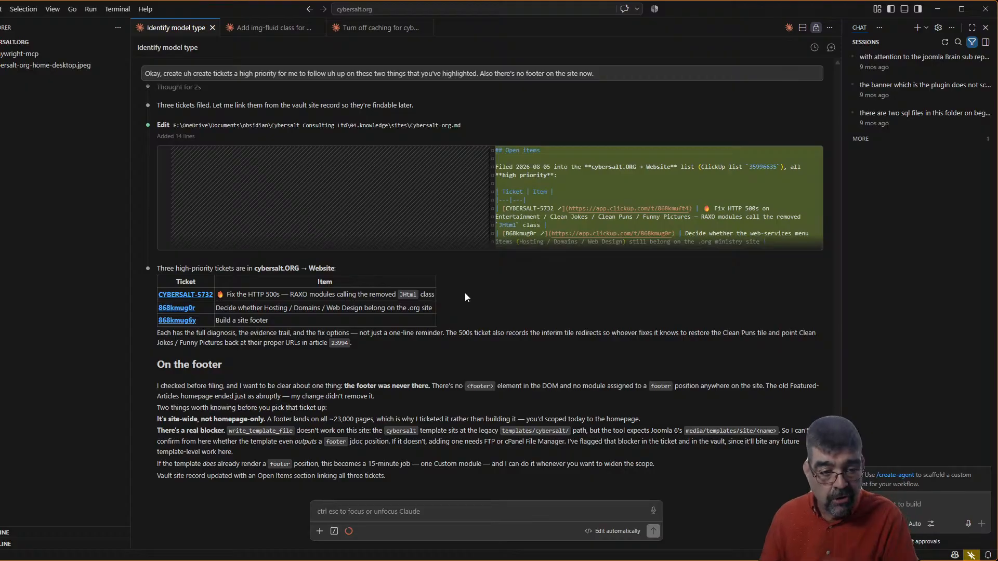
Send Claude a request to design a footer as a custom HTML module at the template's bottom
{"action": "left_click", "coordinate": [480, 514]}
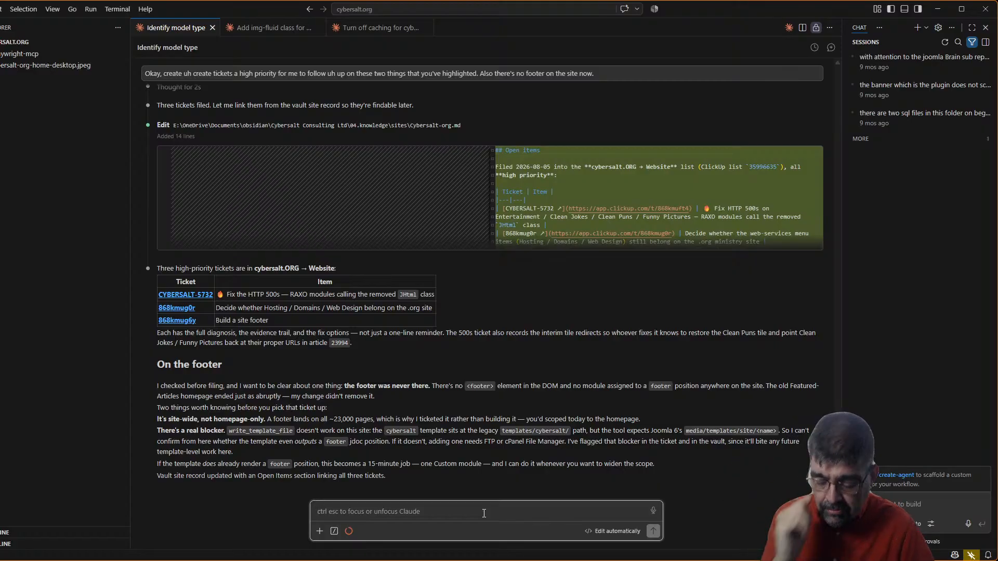
{"action": "type", "text": "go ahead and create a footer and we will and just just put it inside of a custom HTML module and assign it to the bottom of the template."}
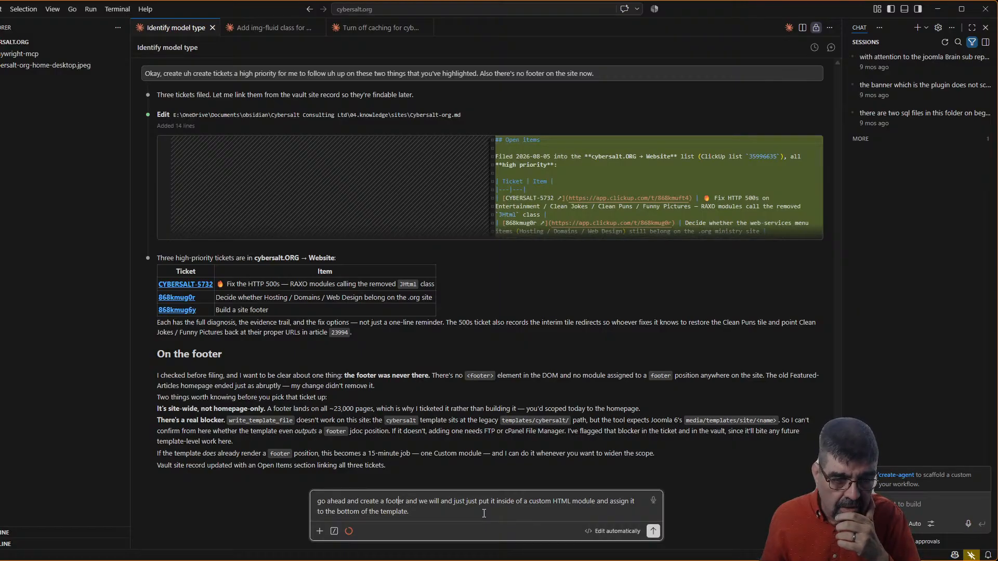
{"action": "key", "text": "BackSpace"}
{"action": "key", "text": "BackSpace"}
{"action": "key", "text": "BackSpace"}
{"action": "key", "text": "BackSpace"}
{"action": "key", "text": "BackSpace"}
{"action": "key", "text": "BackSpace"}
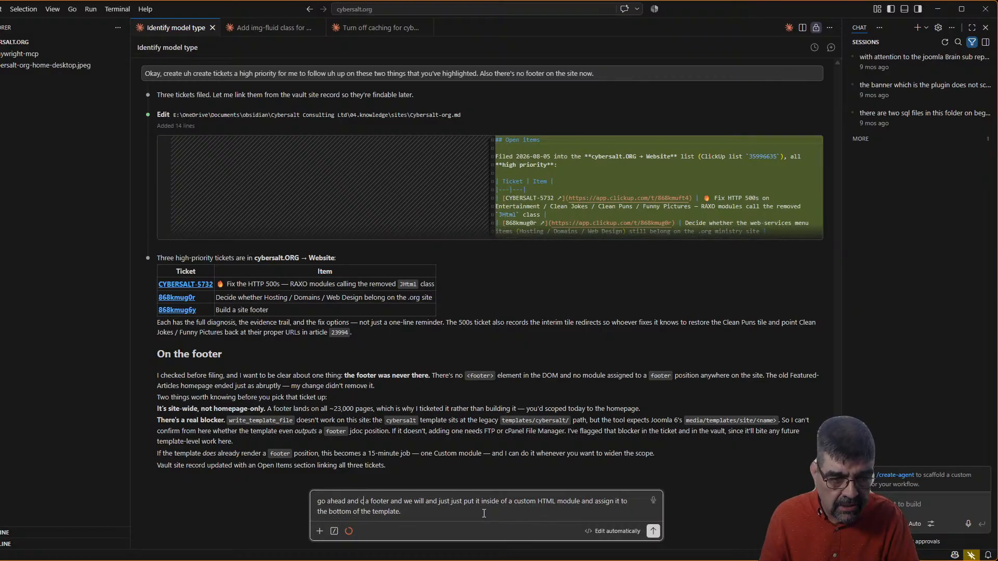
{"action": "type", "text": "design"}
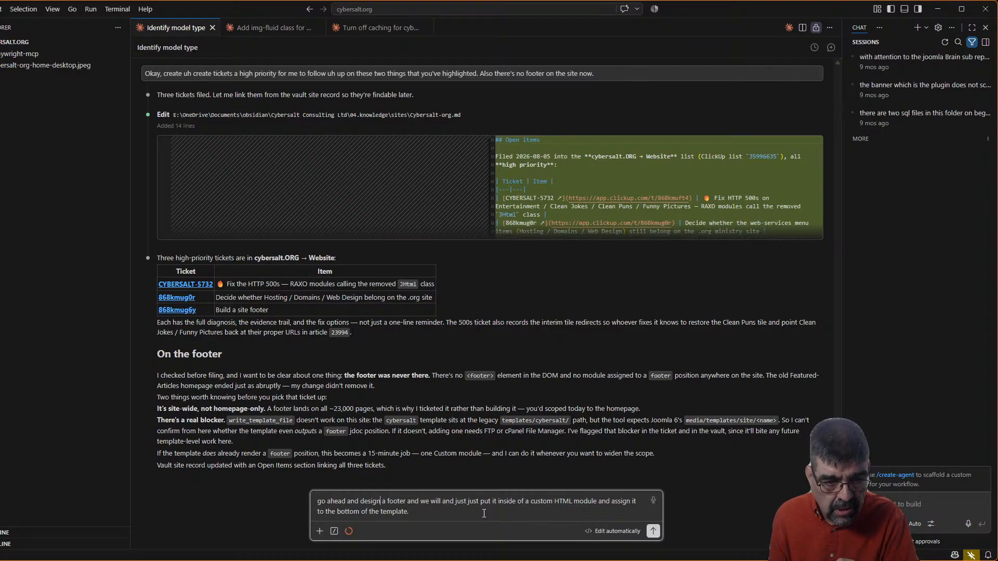
{"action": "key", "text": "Delete"}
{"action": "key", "text": "Delete"}
{"action": "key", "text": "Delete"}
{"action": "key", "text": "Delete"}
{"action": "key", "text": "Delete"}
{"action": "key", "text": "Delete"}
{"action": "key", "text": "Delete"}
{"action": "key", "text": "Delete"}
{"action": "key", "text": "Delete"}
{"action": "key", "text": "Delete"}
{"action": "key", "text": "Delete"}
{"action": "key", "text": "Delete"}
{"action": "key", "text": "Delete"}
{"action": "key", "text": "Delete"}
{"action": "key", "text": "Delete"}
{"action": "key", "text": "Delete"}
{"action": "key", "text": "Delete"}
{"action": "key", "text": "Delete"}
{"action": "key", "text": "Delete"}
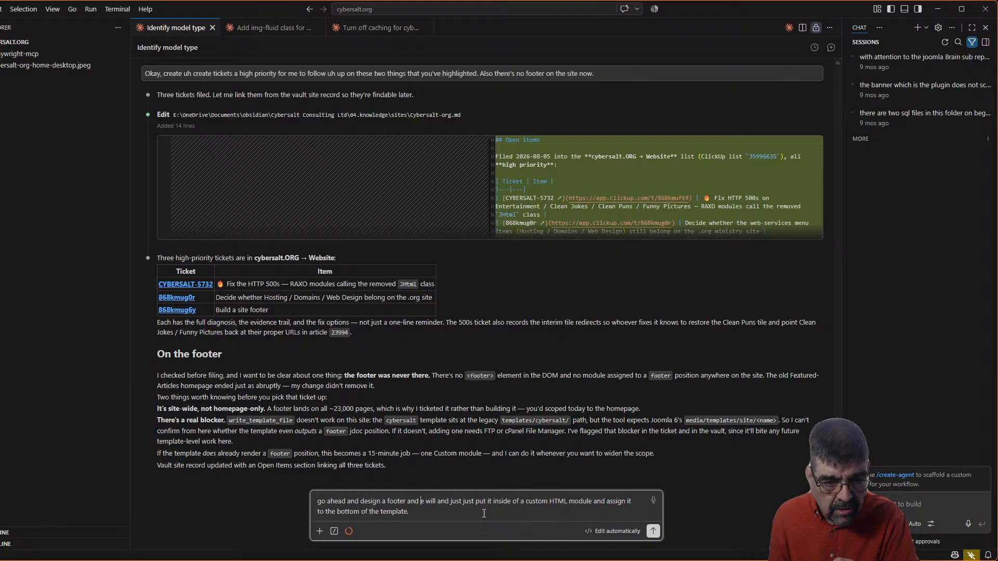
{"action": "key", "text": "Delete"}
{"action": "key", "text": "Delete"}
{"action": "key", "text": "Delete"}
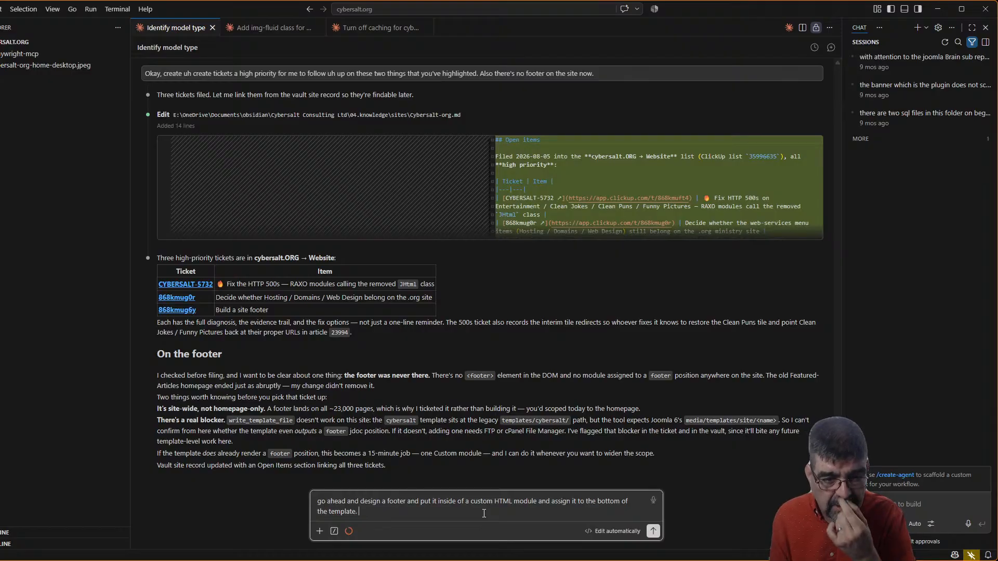
{"action": "key", "text": "Return"}
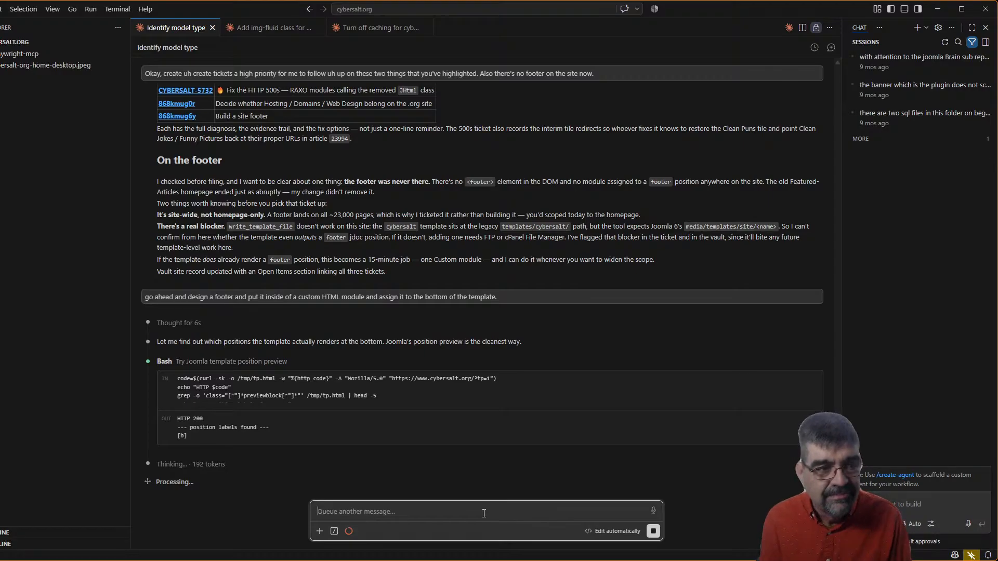
Check Entertainment > Clean Jokes and Clean Puns, both showing Class 'JHtml' not found
{"action": "key", "text": "alt+Tab"}
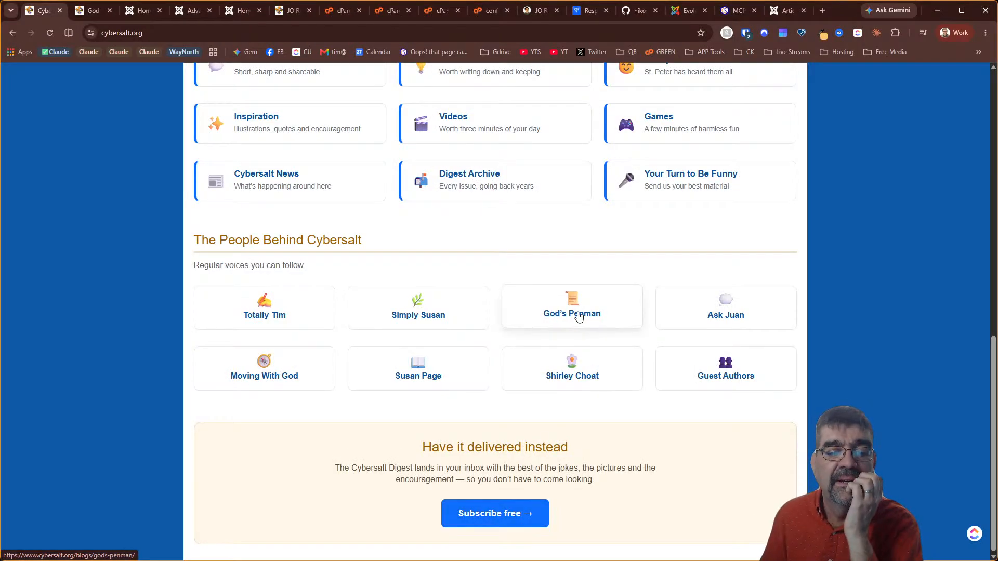
{"action": "scroll", "coordinate": [586, 373], "scroll_direction": "up", "scroll_amount": 12}
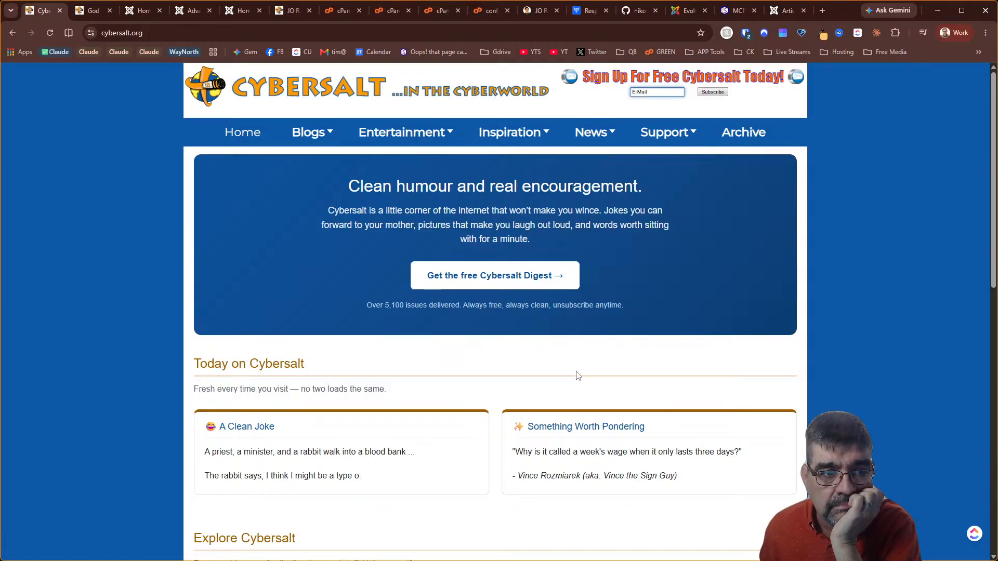
{"action": "mouse_move", "coordinate": [315, 142]}
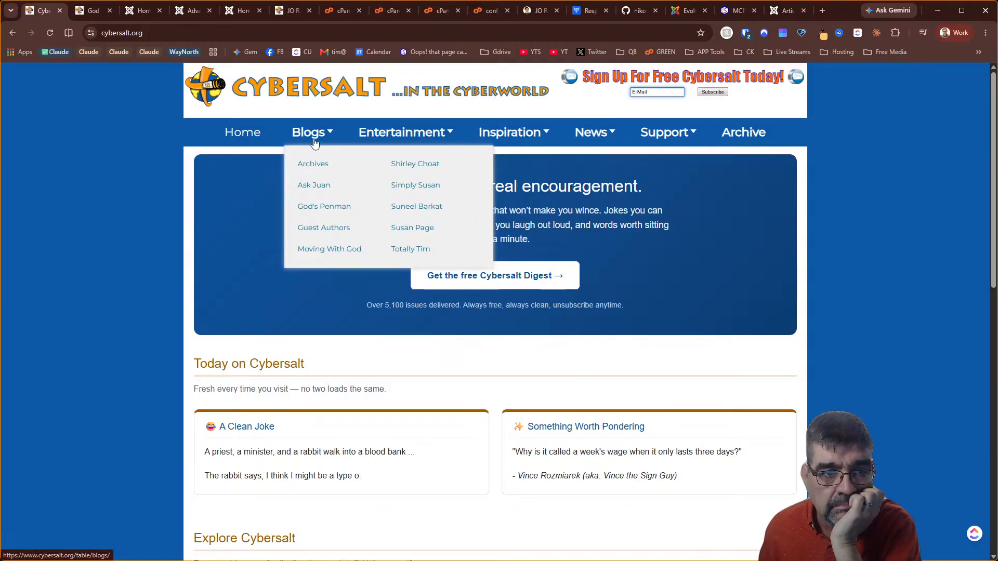
{"action": "mouse_move", "coordinate": [385, 146]}
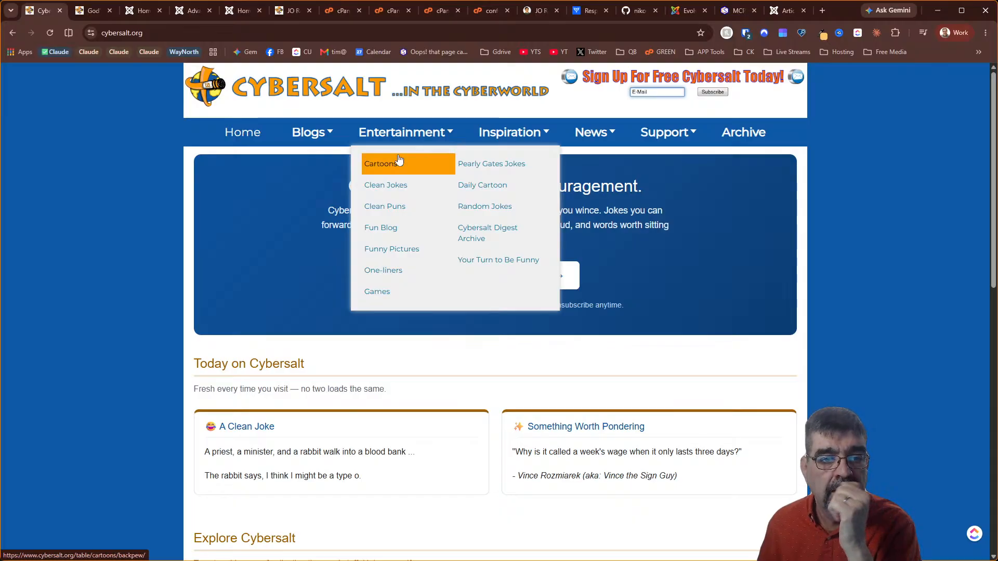
{"action": "left_click", "coordinate": [387, 190]}
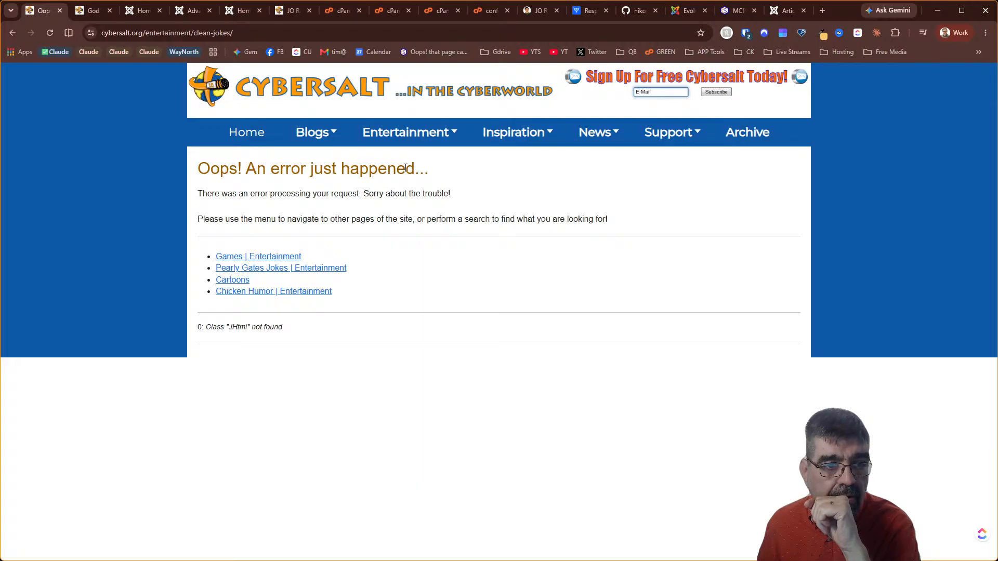
{"action": "mouse_move", "coordinate": [403, 133]}
{"action": "left_click", "coordinate": [400, 208]}
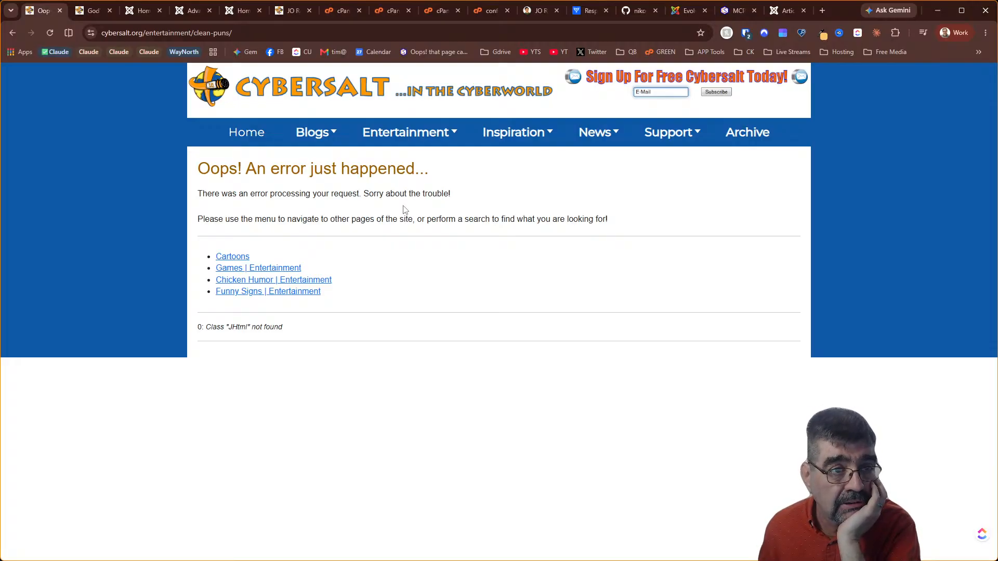
{"action": "left_click", "coordinate": [133, 14]}
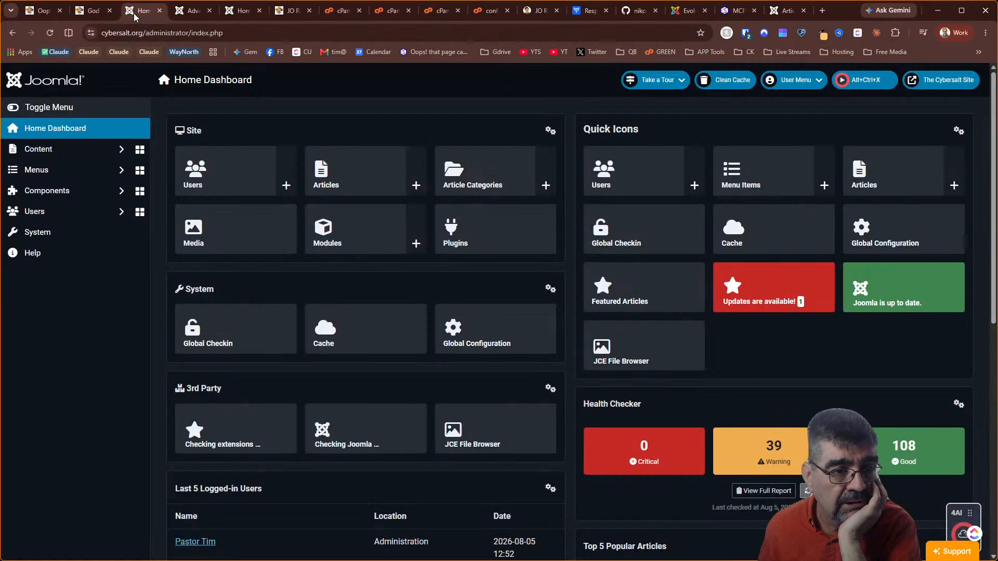
In Global Configuration, set error reporting to Maximum, turn on system debug, and save
{"action": "left_click", "coordinate": [61, 230]}
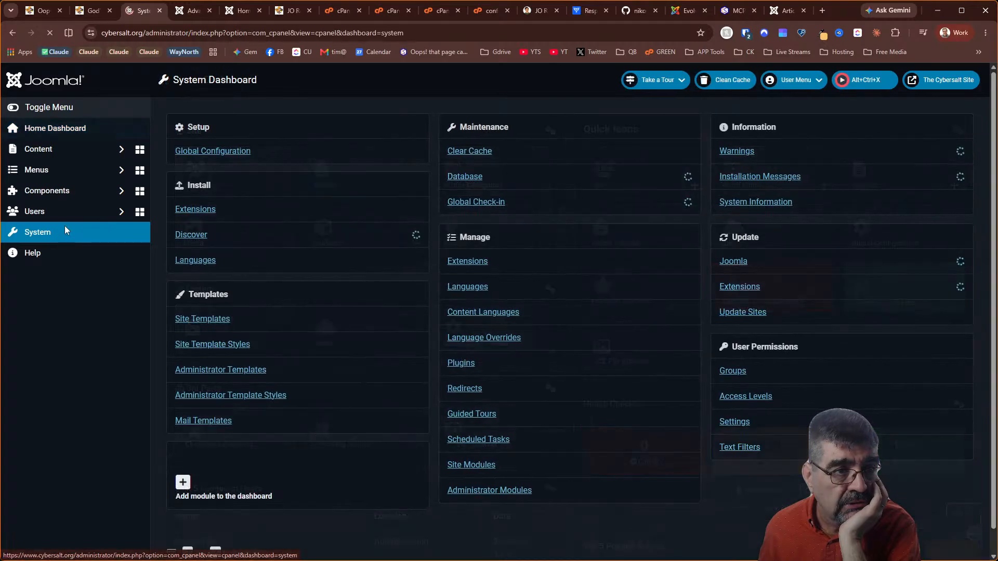
{"action": "left_click", "coordinate": [225, 152]}
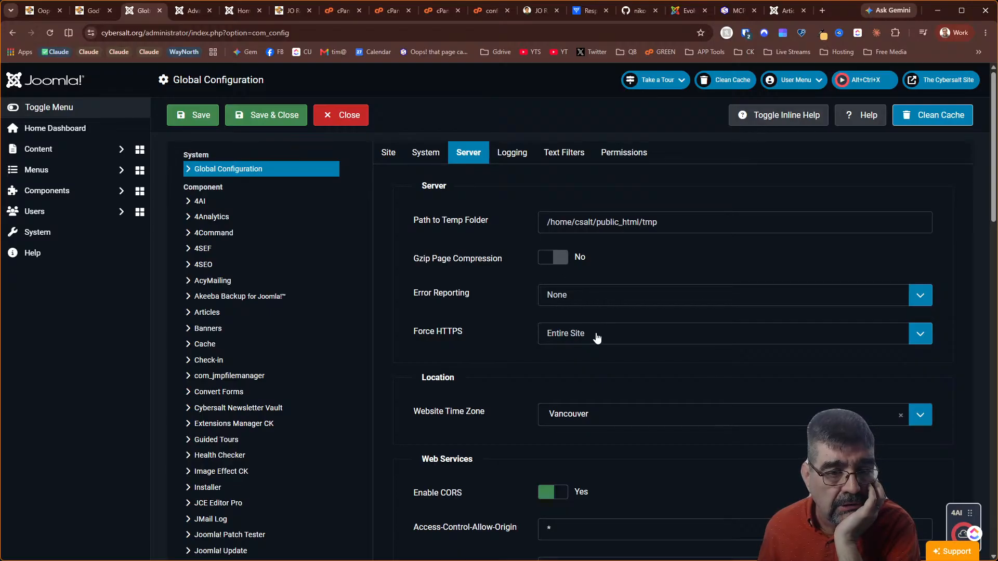
{"action": "left_click", "coordinate": [596, 305]}
{"action": "left_click", "coordinate": [599, 356]}
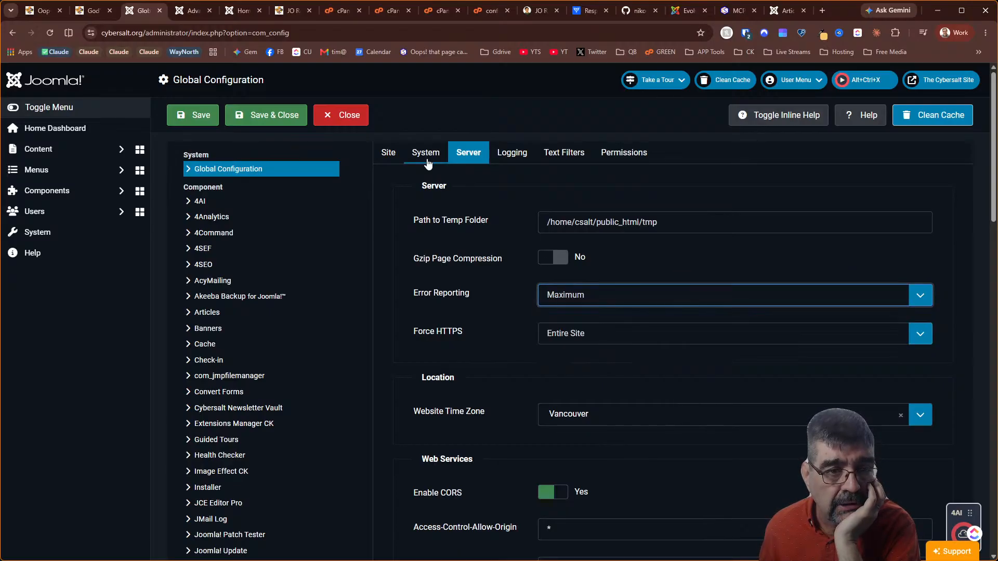
{"action": "left_click", "coordinate": [426, 152]}
{"action": "left_click", "coordinate": [553, 219]}
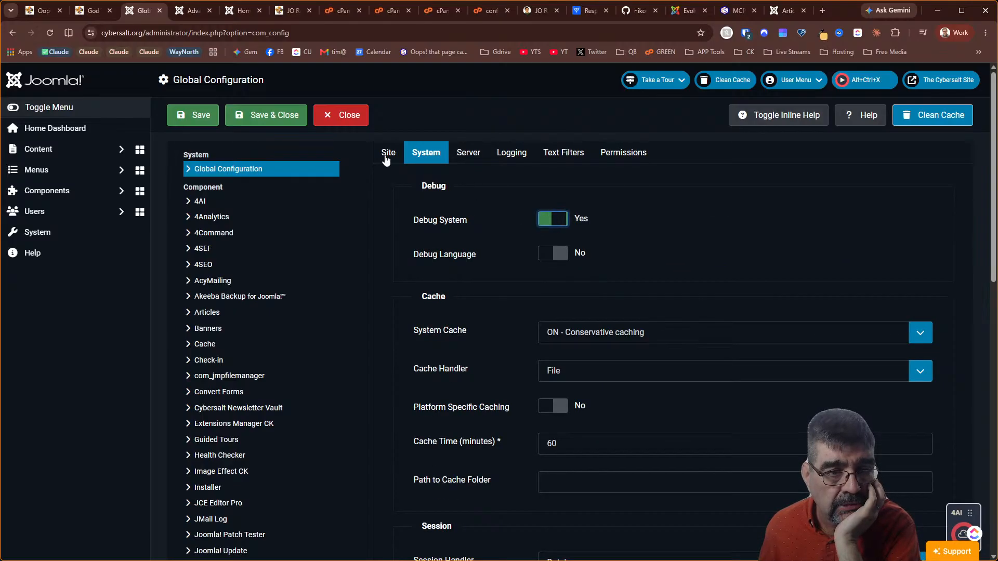
{"action": "left_click", "coordinate": [193, 115]}
Bring up the clean-puns page showing the Class 'JHtml' not found error
{"action": "left_click", "coordinate": [181, 14]}
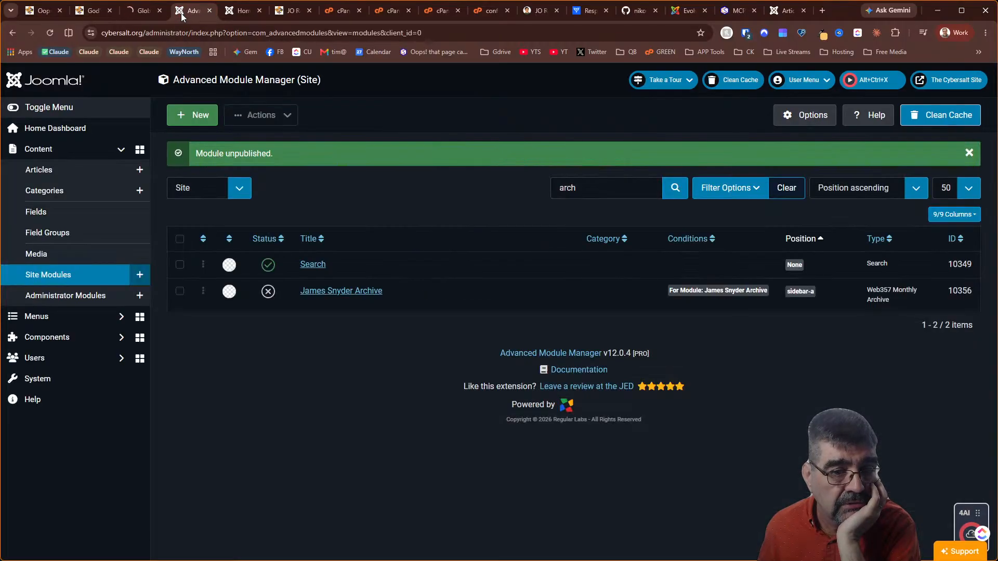
{"action": "left_click", "coordinate": [243, 15]}
{"action": "left_click", "coordinate": [286, 14]}
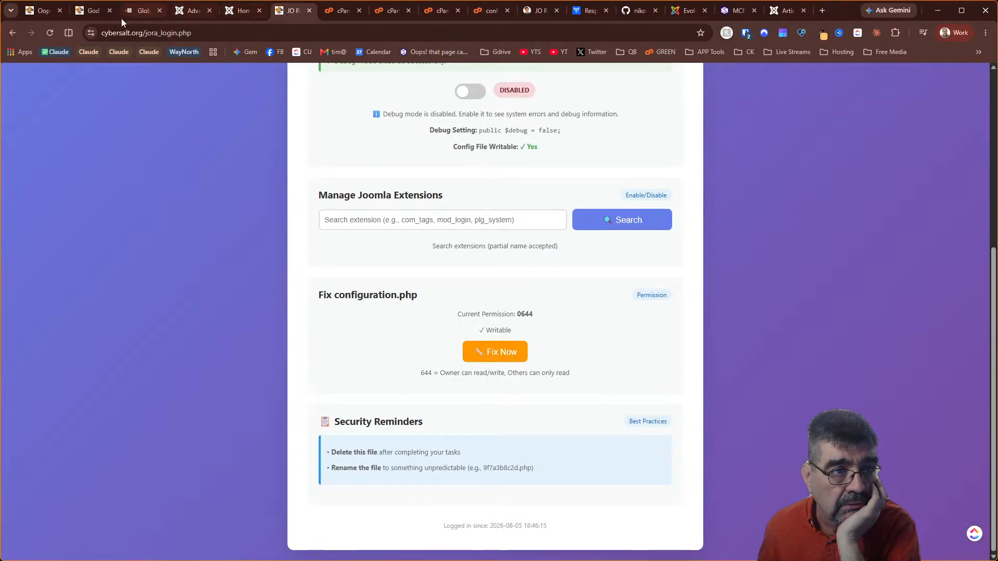
{"action": "left_click", "coordinate": [95, 18]}
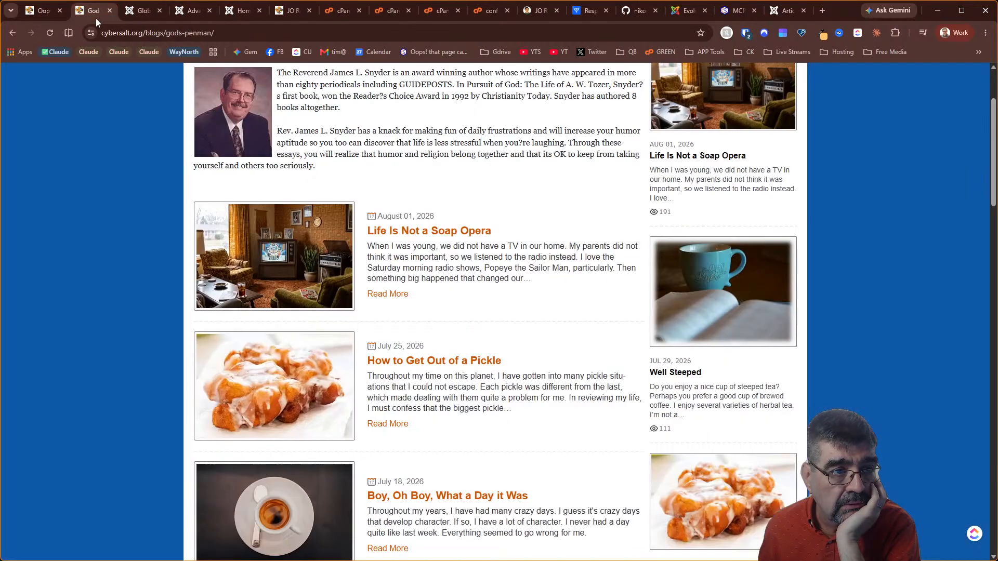
{"action": "left_click", "coordinate": [32, 19]}
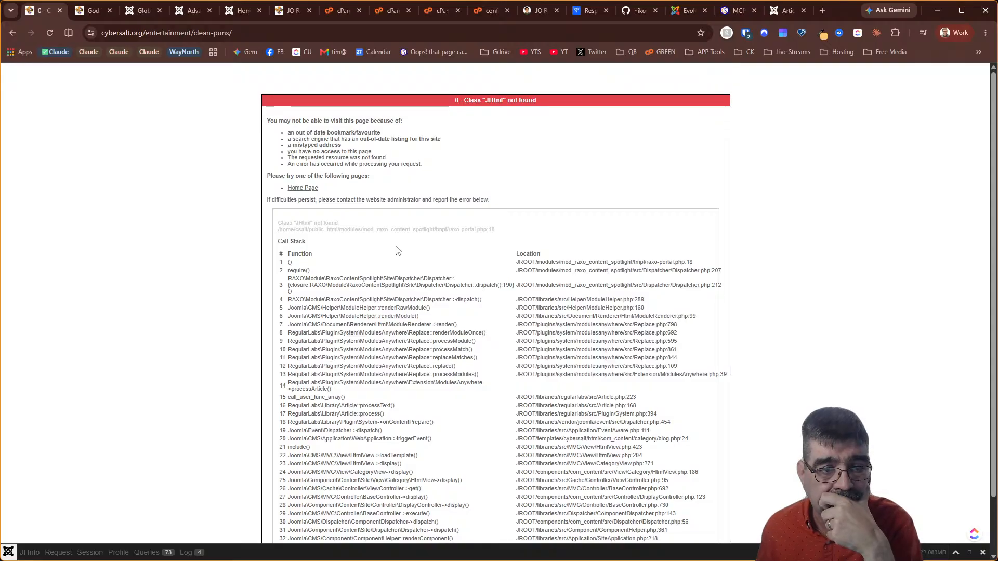
Copy the full JHtml error text and call stack, and select the page's address
{"action": "left_click_drag", "start_coordinate": [267, 119], "coordinate": [628, 399]}
{"action": "right_click", "coordinate": [628, 399]}
{"action": "left_click", "coordinate": [666, 408]}
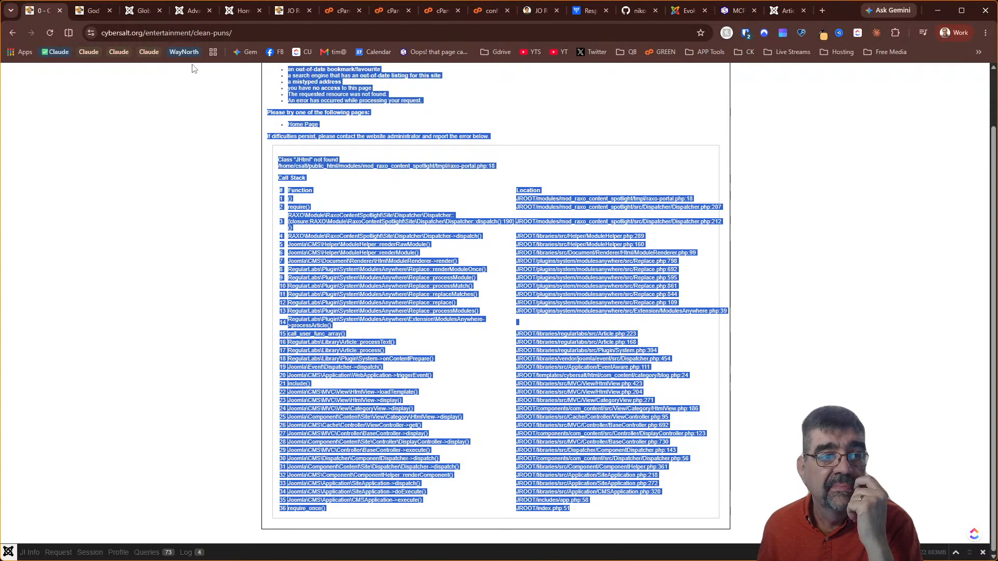
{"action": "left_click", "coordinate": [249, 37]}
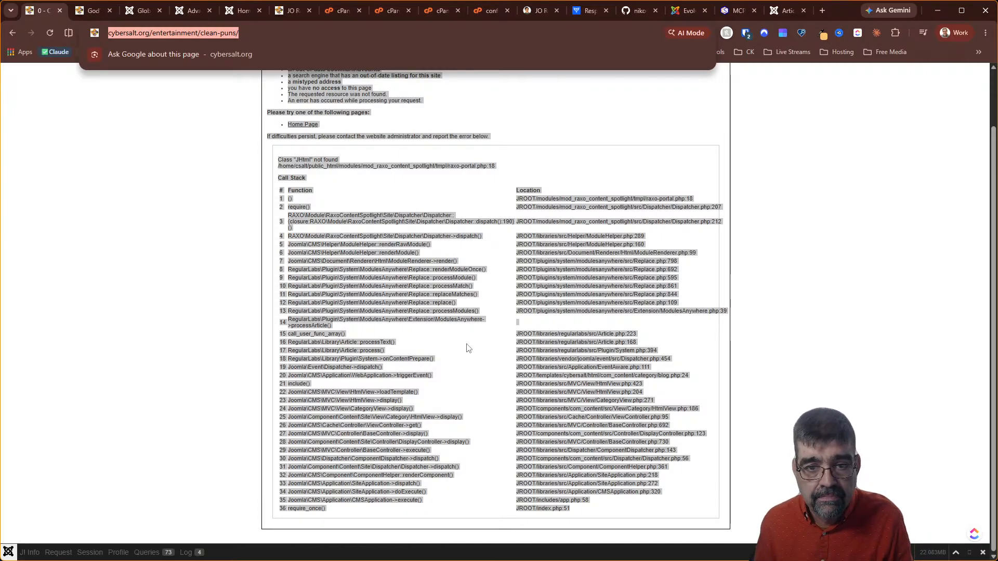
{"action": "scroll", "coordinate": [561, 343], "scroll_direction": "up", "scroll_amount": 2}
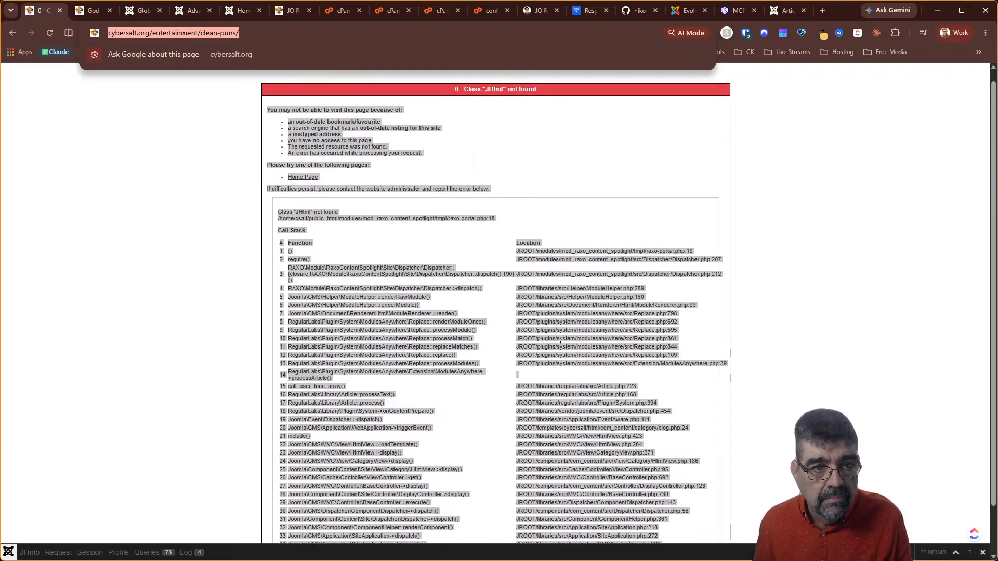
Start a new Claude Code chat and draft 'on this page', then 'this error' on a new line
{"action": "key", "text": "alt+Tab"}
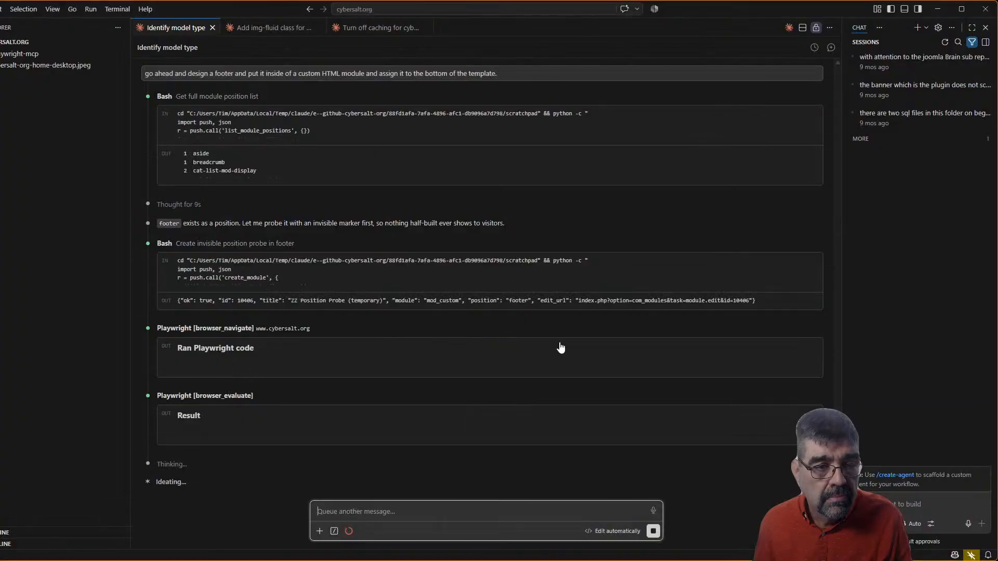
{"action": "left_click", "coordinate": [789, 27]}
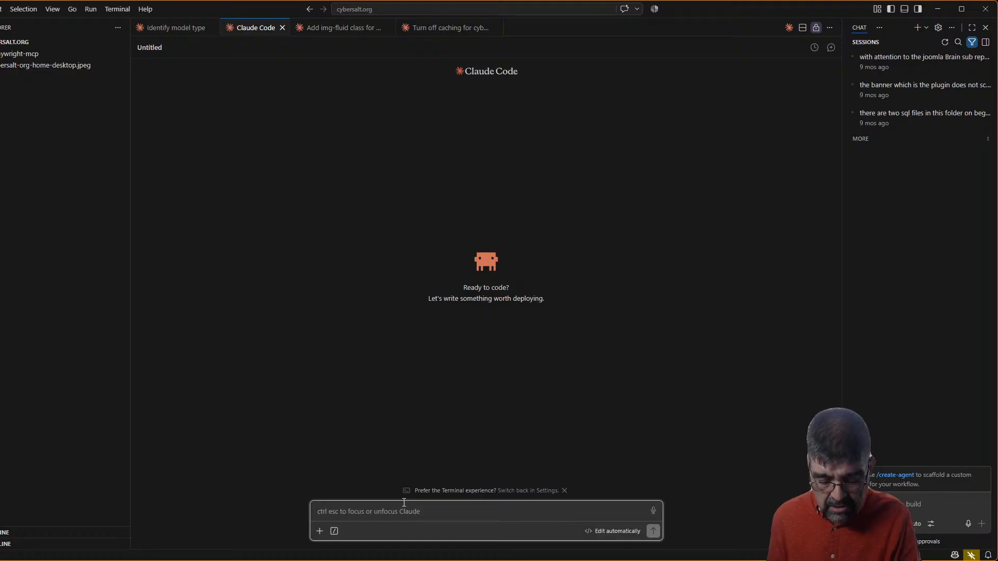
{"action": "type", "text": "this"}
{"action": "key", "text": "BackSpace"}
{"action": "key", "text": "BackSpace"}
{"action": "key", "text": "BackSpace"}
{"action": "key", "text": "BackSpace"}
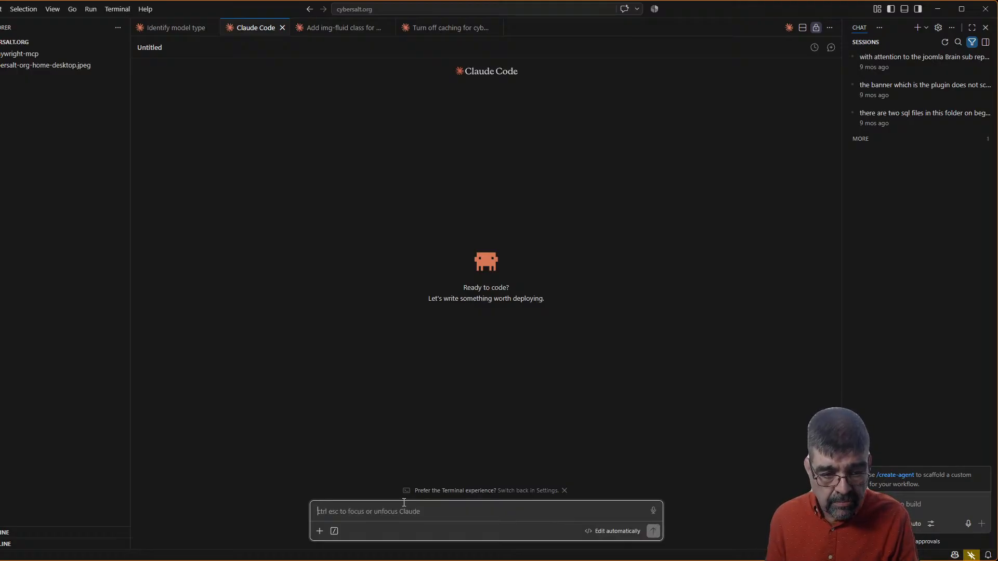
{"action": "type", "text": "on this page"}
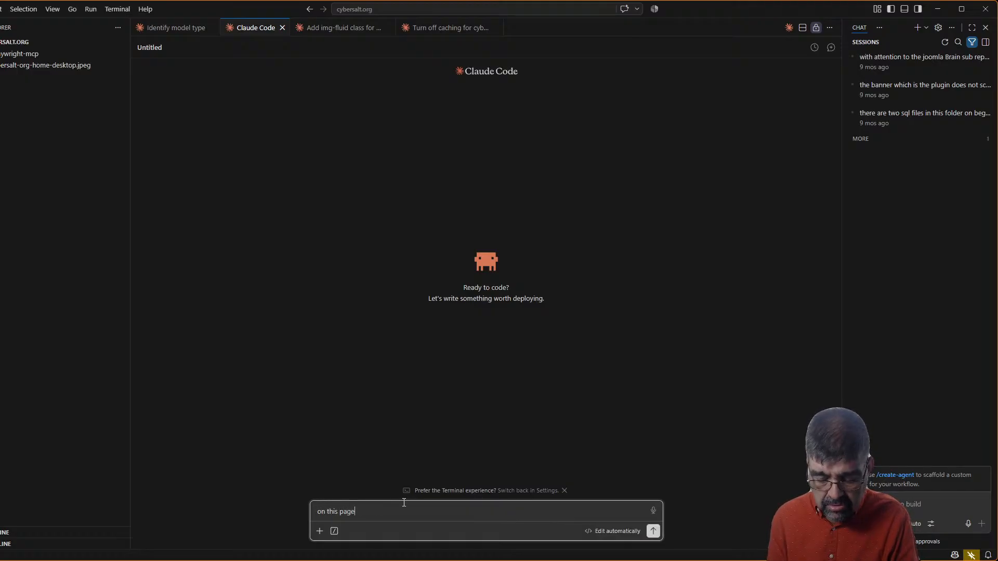
{"action": "key", "text": "shift+Return"}
{"action": "key", "text": "shift+Return"}
{"action": "type", "text": "t"}
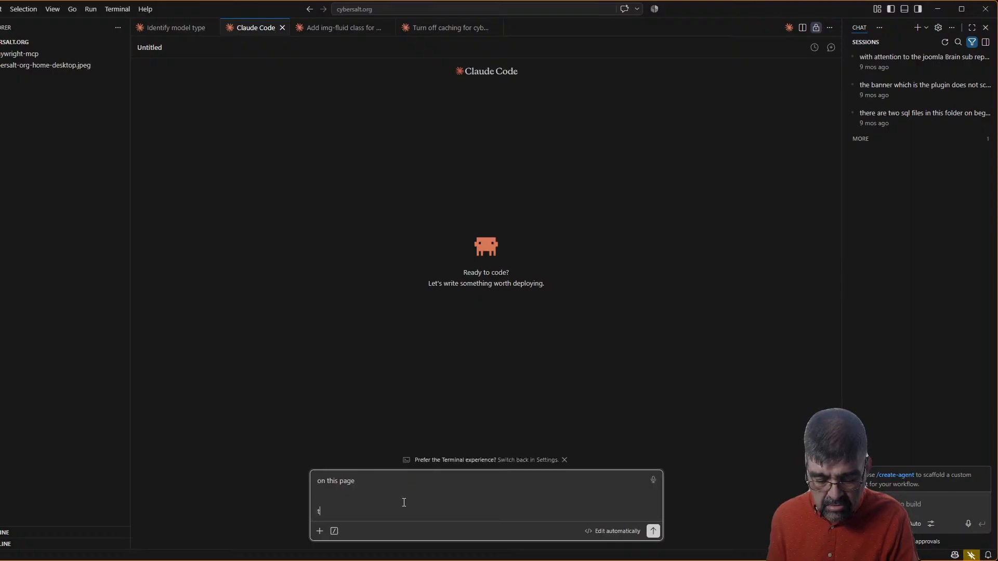
{"action": "type", "text": "his erro"}
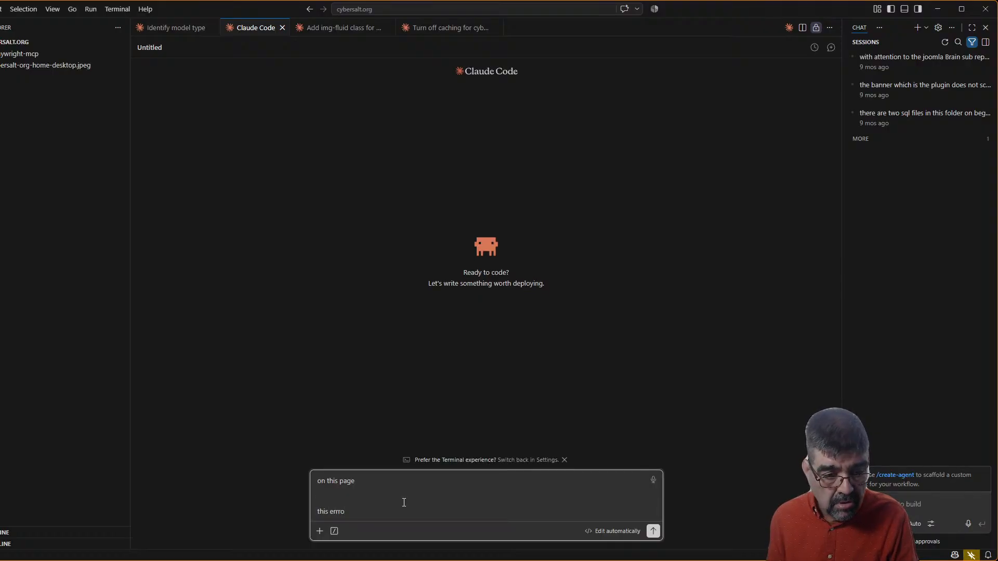
{"action": "type", "text": "r"}
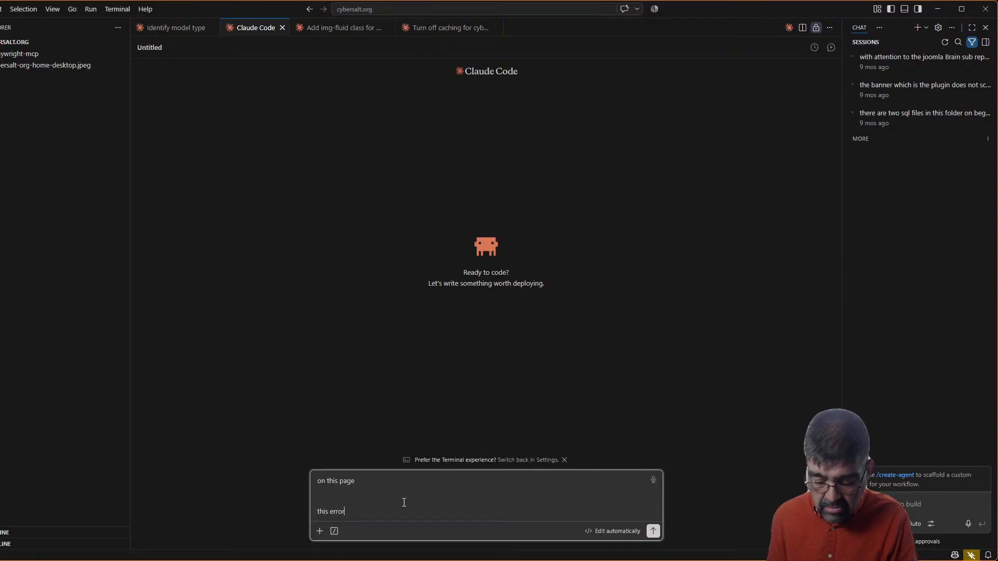
Add the clean-puns page address to the message from clipboard history
{"action": "key", "text": "Return"}
{"action": "key", "text": "ctrl+v"}
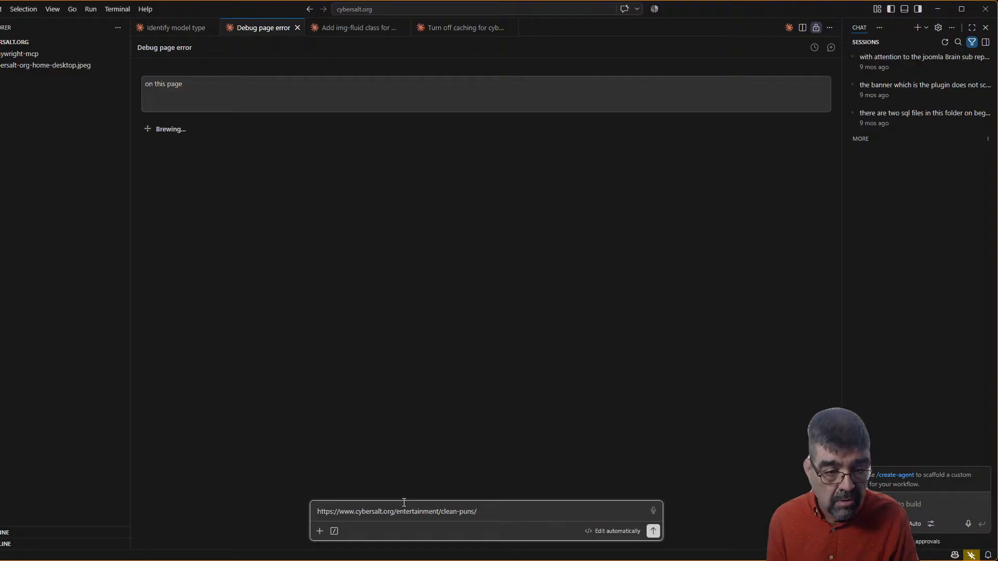
{"action": "key", "text": "Up"}
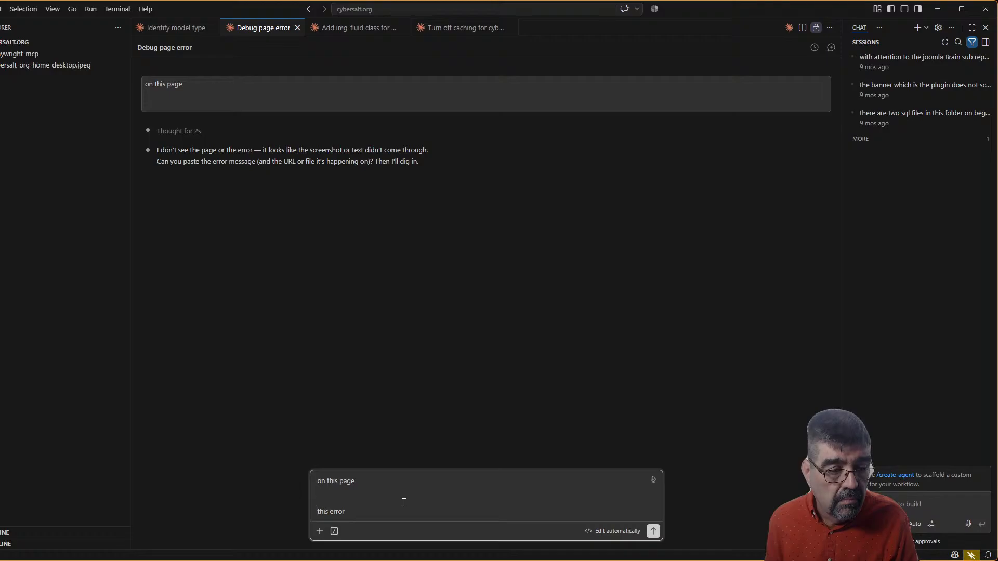
{"action": "key", "text": "shift+Return"}
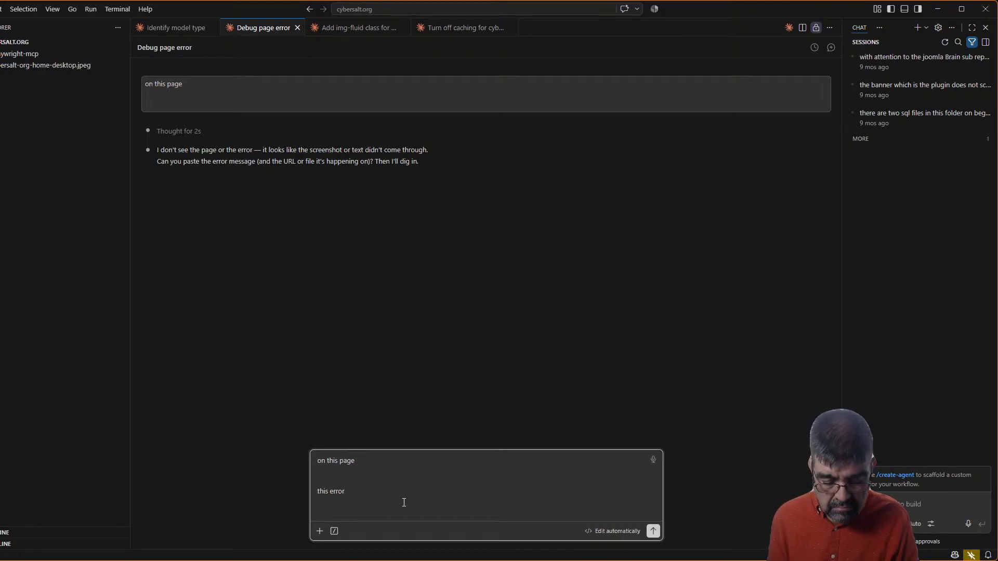
{"action": "key", "text": "super+v"}
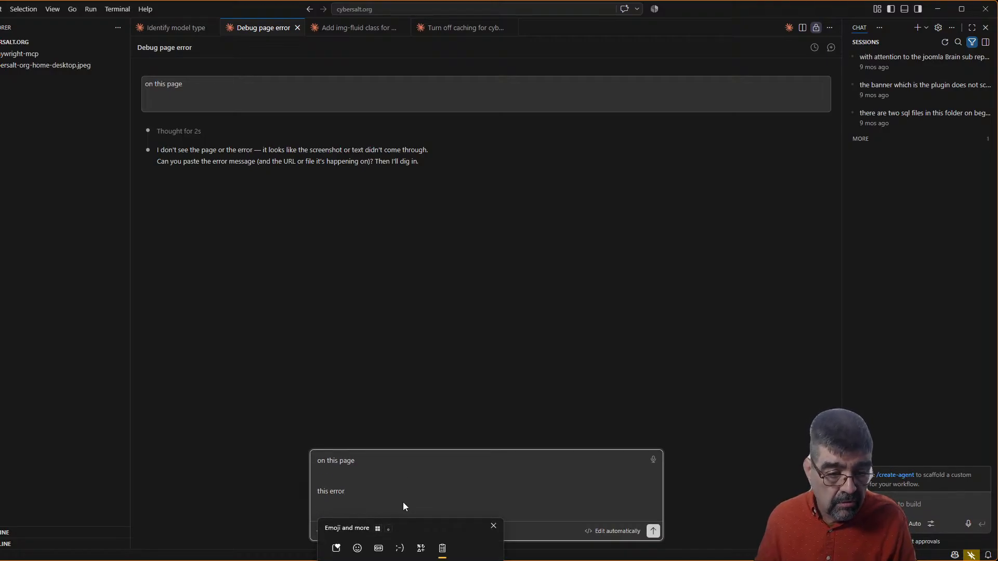
{"action": "key", "text": "Return"}
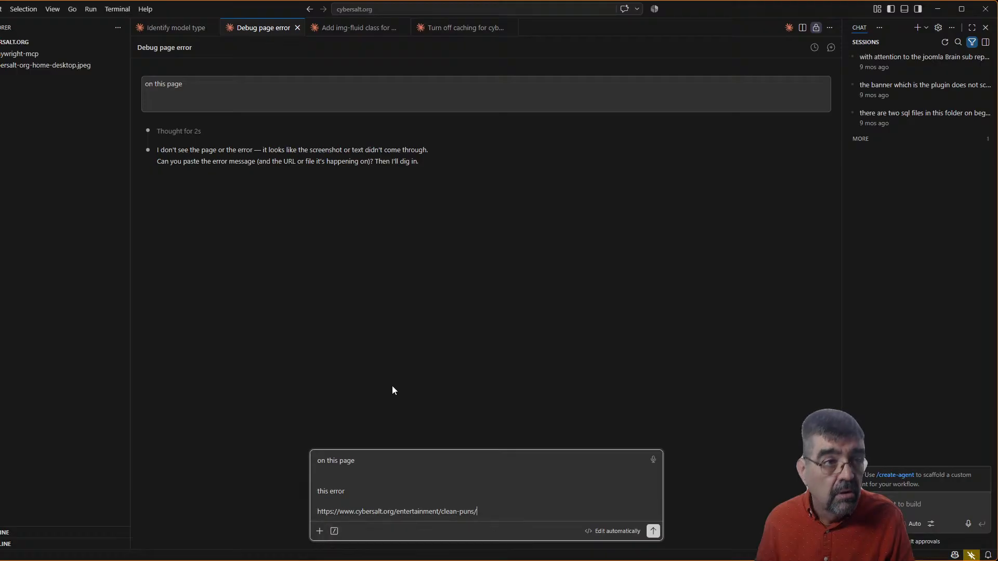
{"action": "mouse_move", "coordinate": [176, 96]}
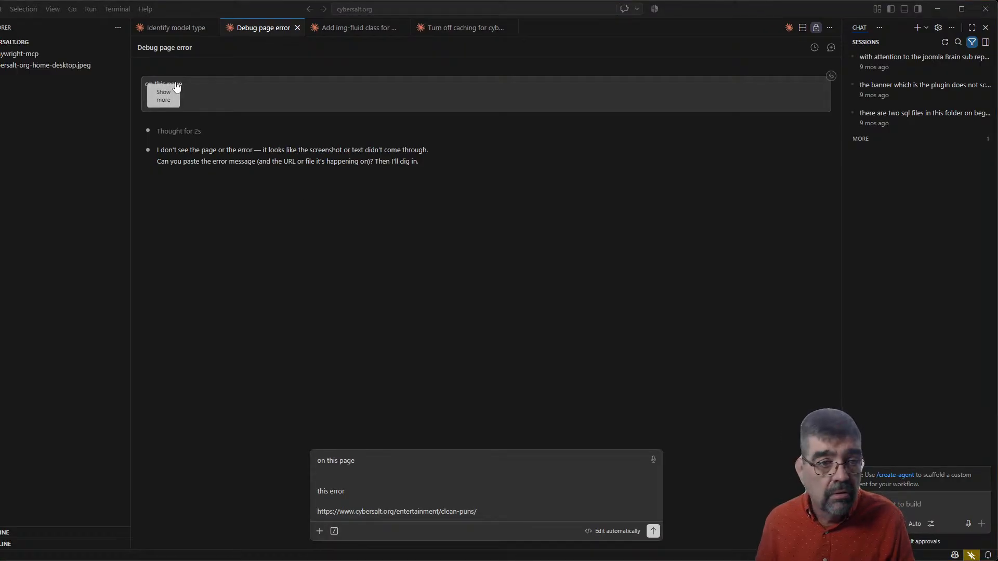
Copy the JHtml error trace from Chrome, paste it below the address, and send
{"action": "key", "text": "alt+Tab"}
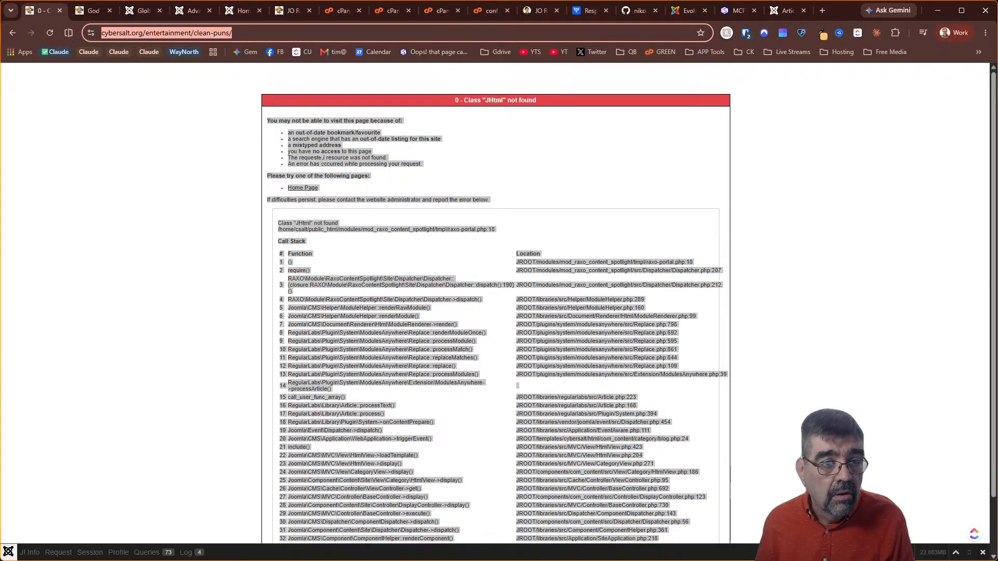
{"action": "right_click", "coordinate": [320, 158]}
{"action": "left_click", "coordinate": [362, 173]}
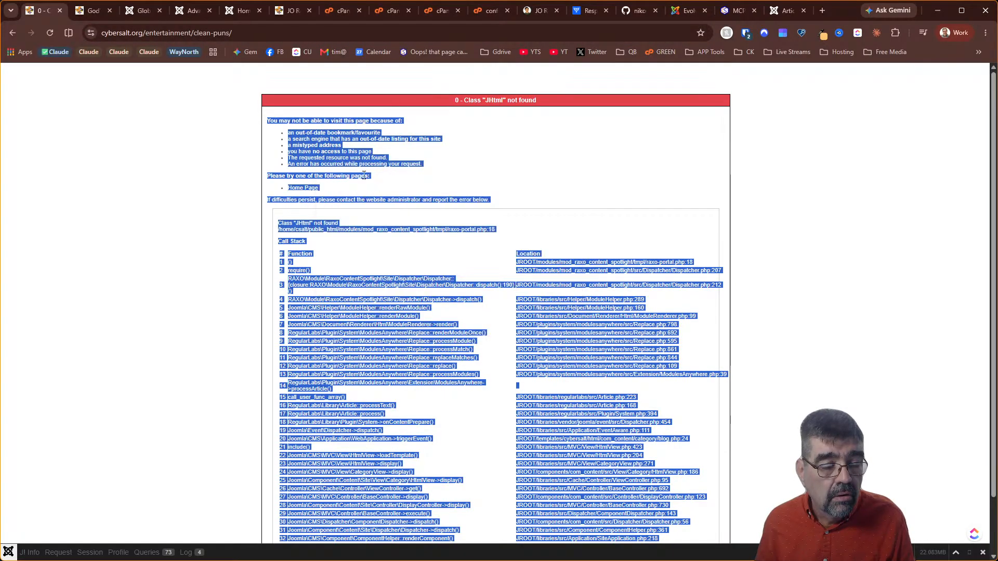
{"action": "key", "text": "alt+Tab"}
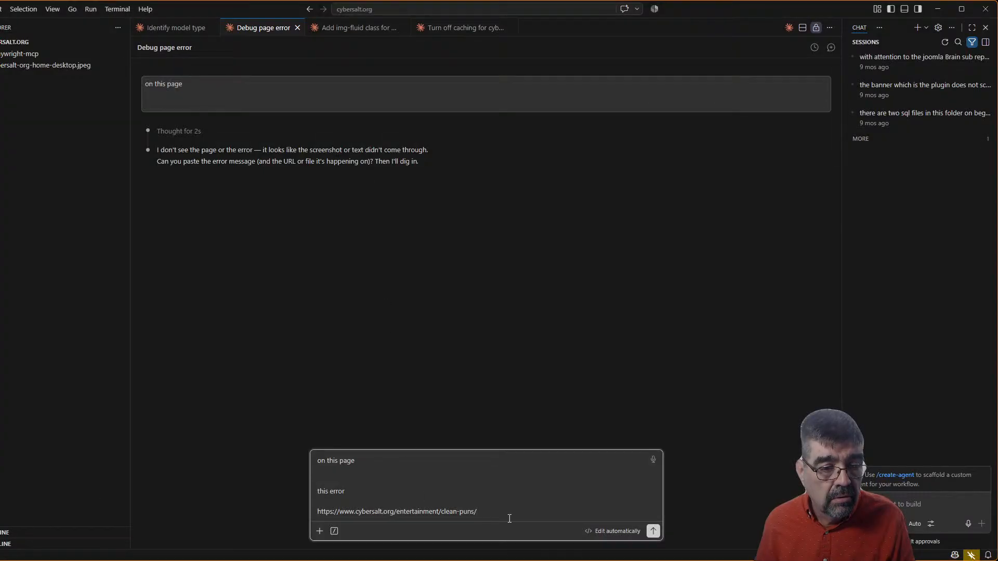
{"action": "key", "text": "shift+Return"}
{"action": "key", "text": "shift+Return"}
{"action": "key", "text": "ctrl+v"}
{"action": "key", "text": "Return"}
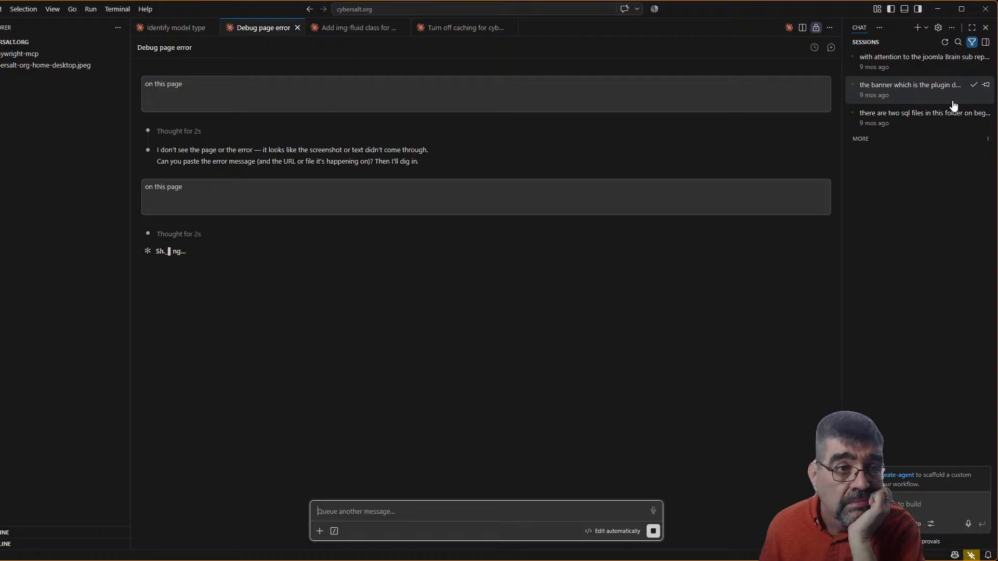
Check the Identify model type and Turn off caching chats, and move Debug page error to the tab row's end
{"action": "left_click", "coordinate": [187, 30]}
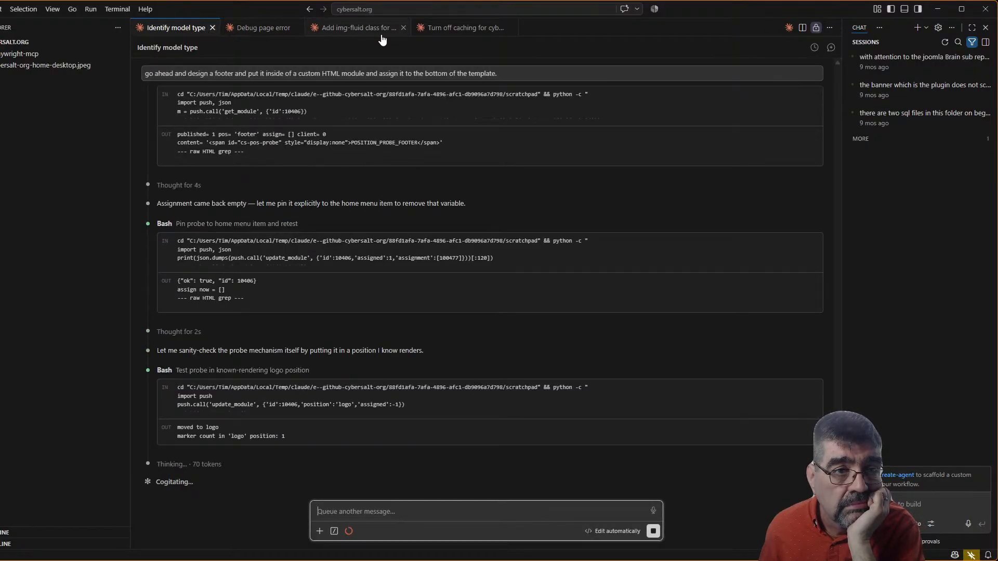
{"action": "left_click", "coordinate": [455, 30]}
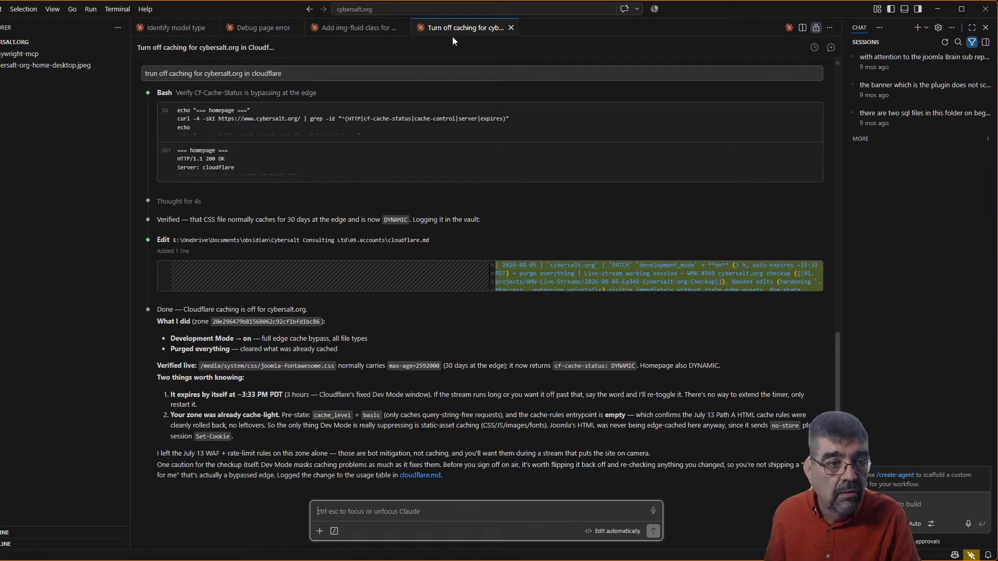
{"action": "scroll", "coordinate": [517, 139], "scroll_direction": "up", "scroll_amount": 5}
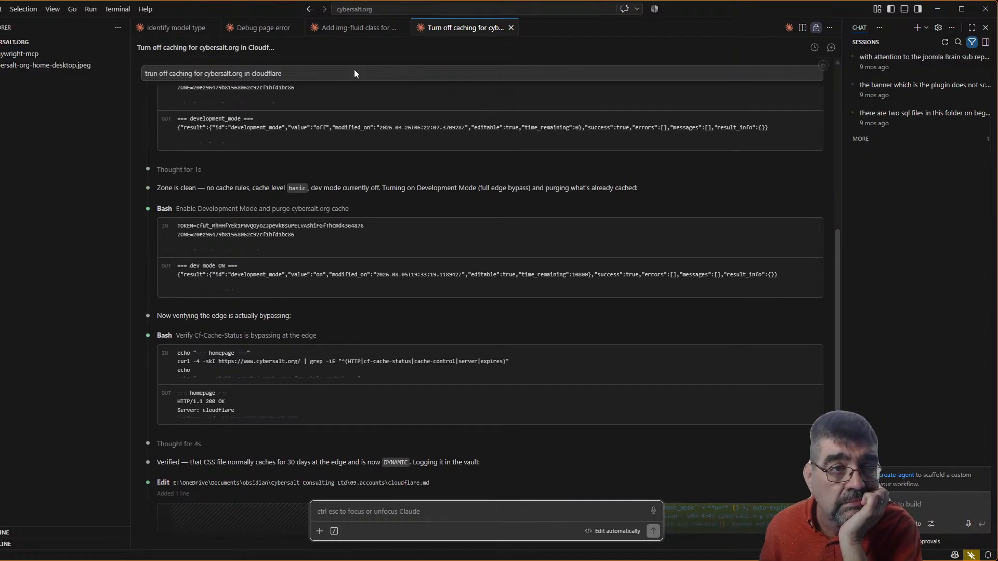
{"action": "left_click_drag", "start_coordinate": [266, 28], "coordinate": [516, 27]}
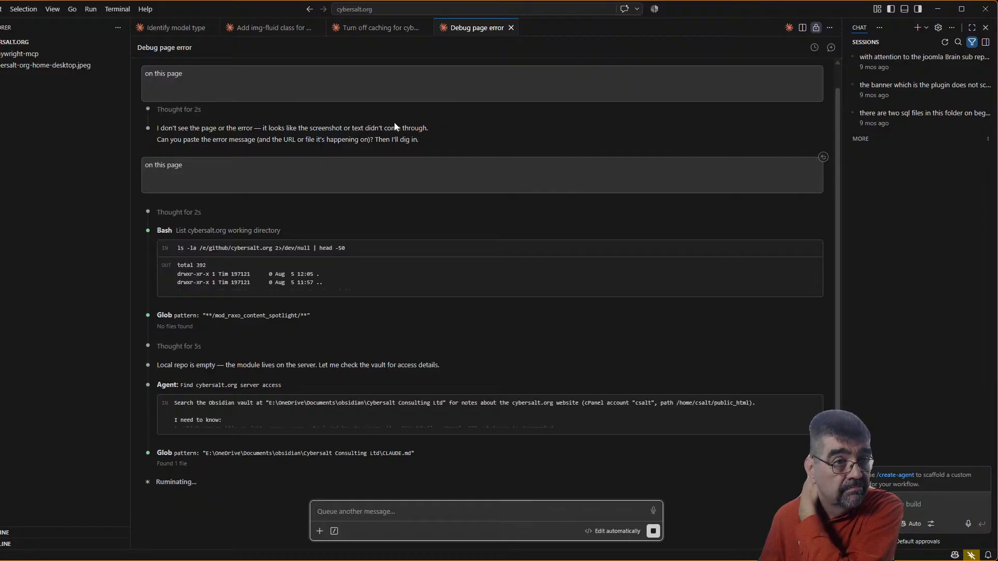
{"action": "left_click", "coordinate": [186, 30]}
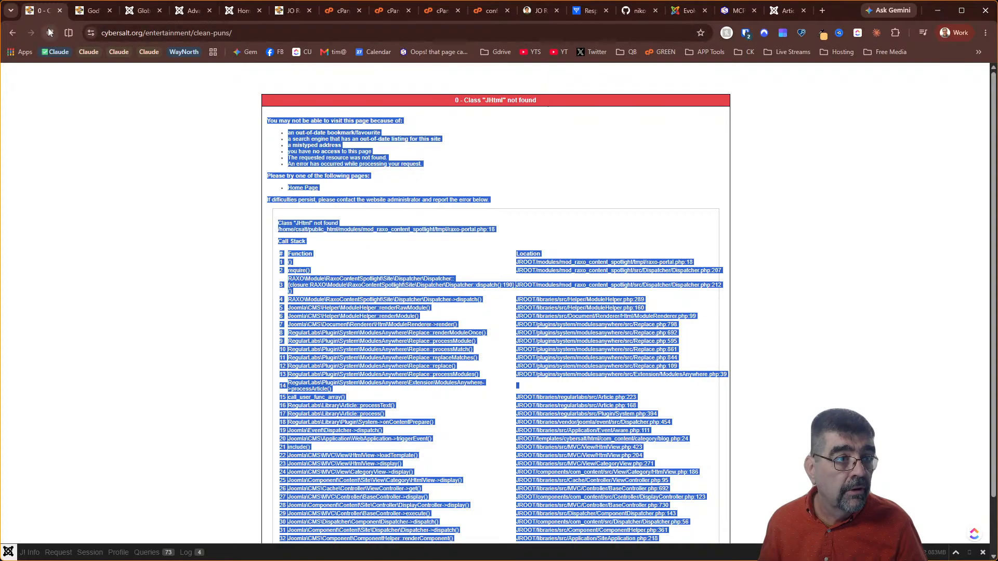
Open the cybersalt template in Template Creator CK and scroll to its position-3 footer block
{"action": "left_click", "coordinate": [137, 14]}
{"action": "left_click", "coordinate": [52, 192]}
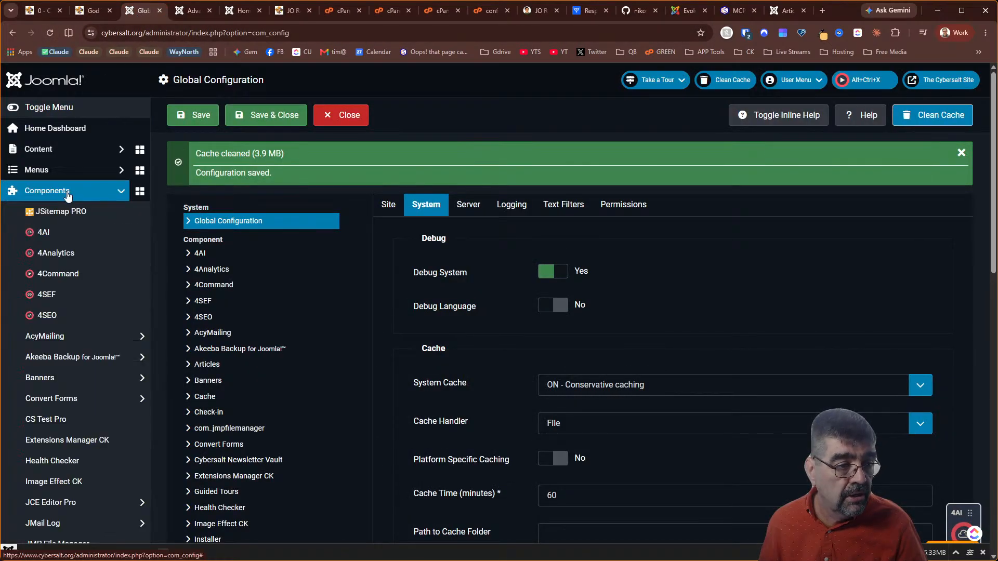
{"action": "scroll", "coordinate": [82, 297], "scroll_direction": "down", "scroll_amount": 10}
{"action": "left_click", "coordinate": [68, 300]}
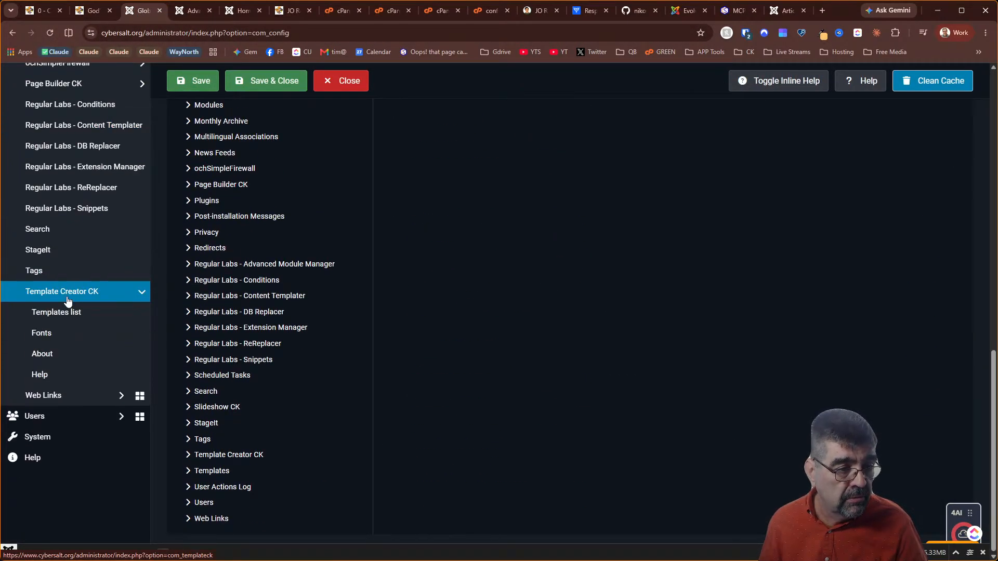
{"action": "left_click", "coordinate": [65, 308]}
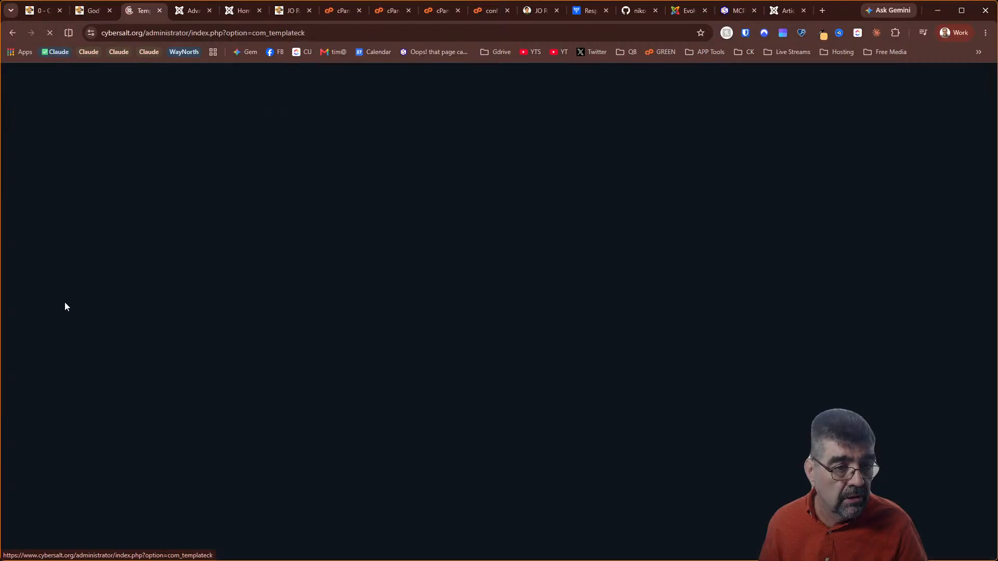
{"action": "left_click", "coordinate": [212, 215]}
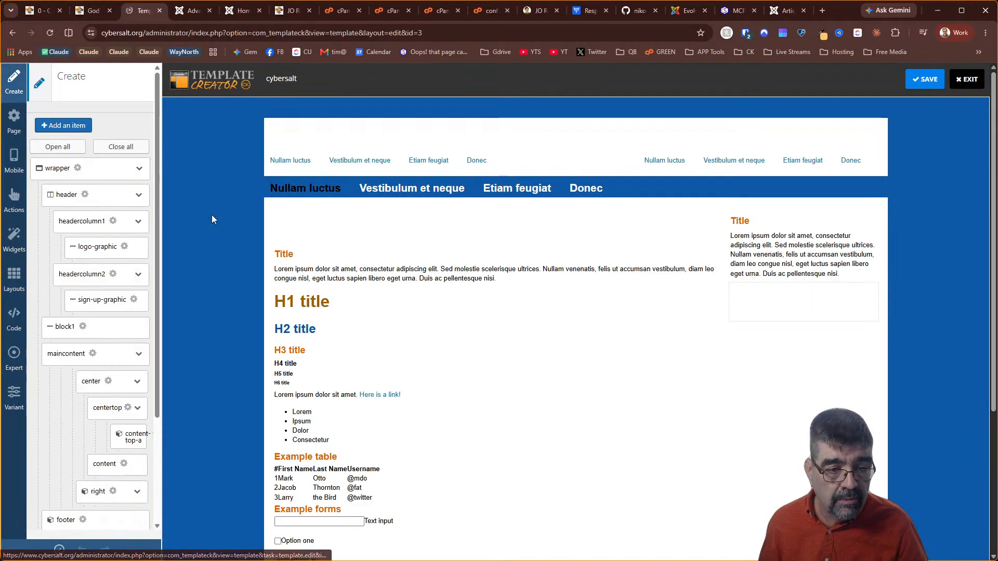
{"action": "scroll", "coordinate": [632, 341], "scroll_direction": "down", "scroll_amount": 4}
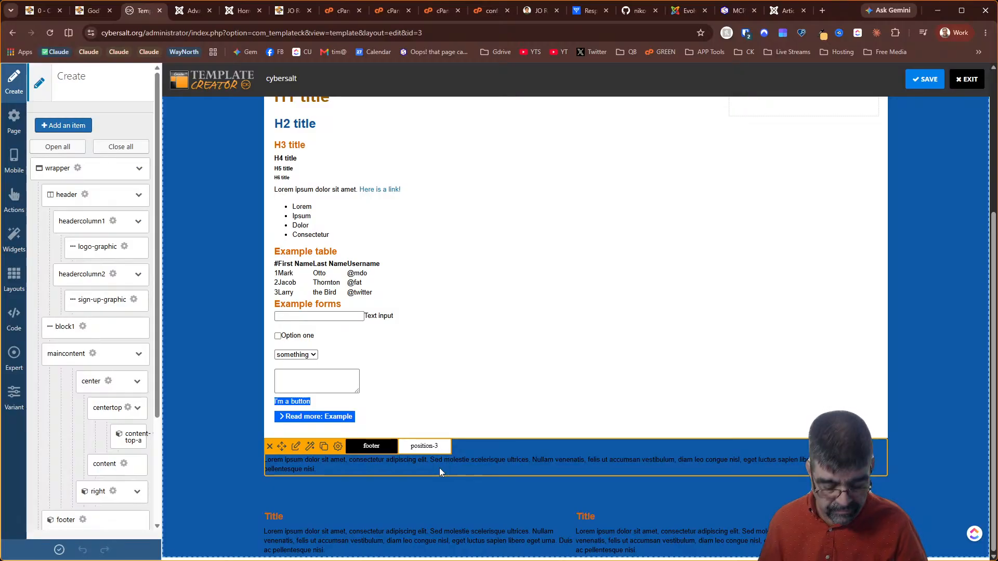
{"action": "key", "text": "alt+Tab"}
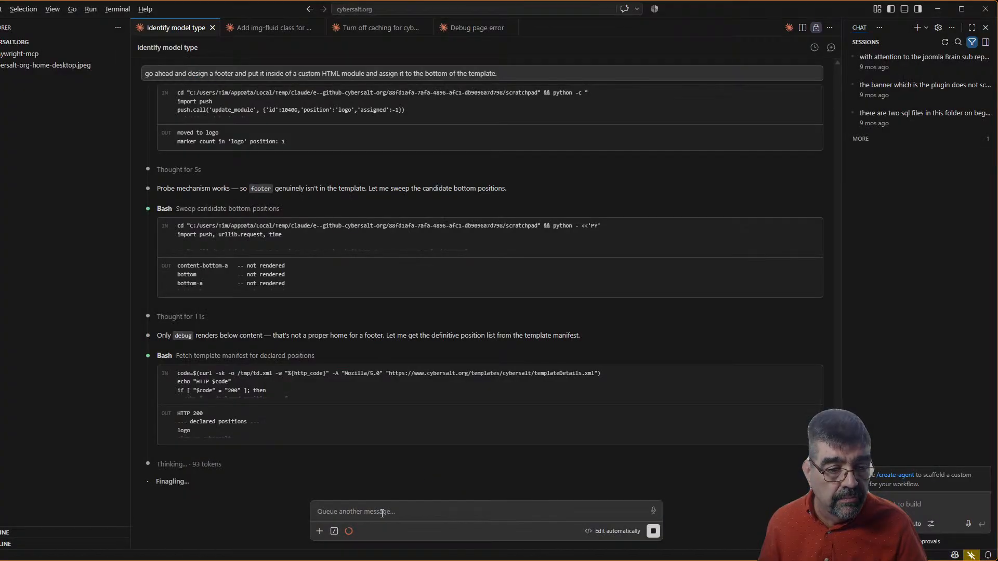
Tell Claude 'position-3 can be a footer for now', then switch to the Debug page error session
{"action": "left_click", "coordinate": [416, 512]}
{"action": "type", "text": "position-3"}
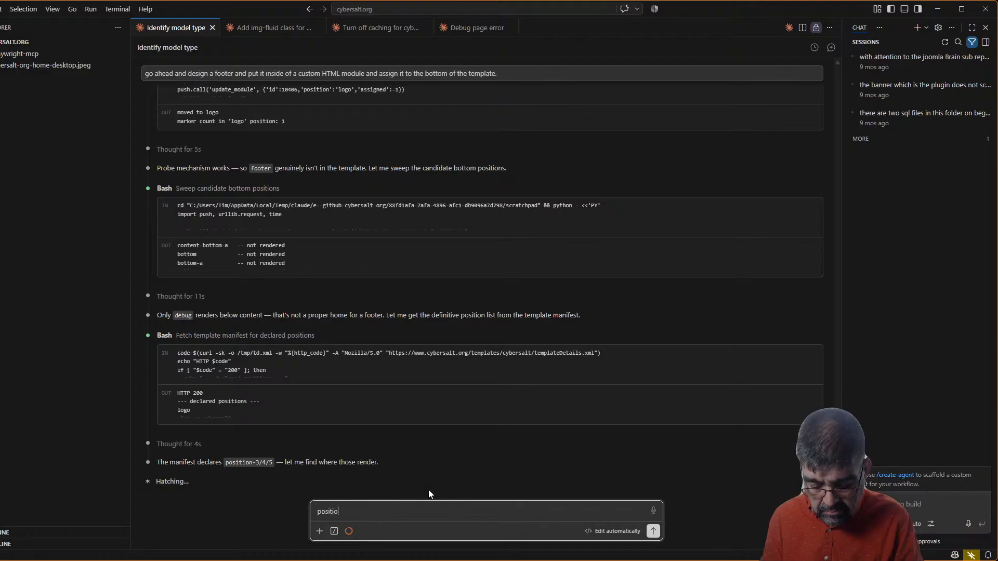
{"action": "type", "text": "an b"}
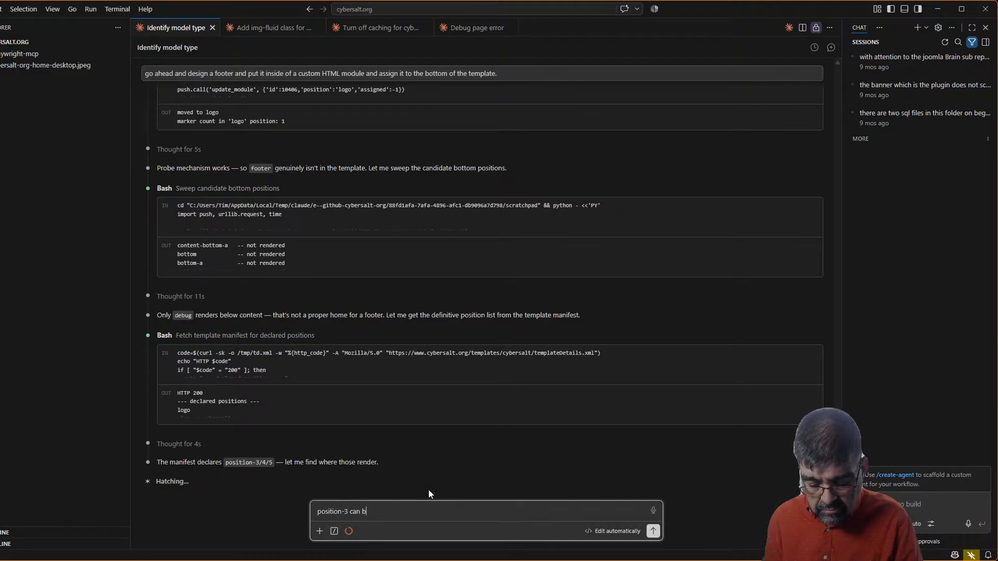
{"action": "type", "text": "e a footer for now"}
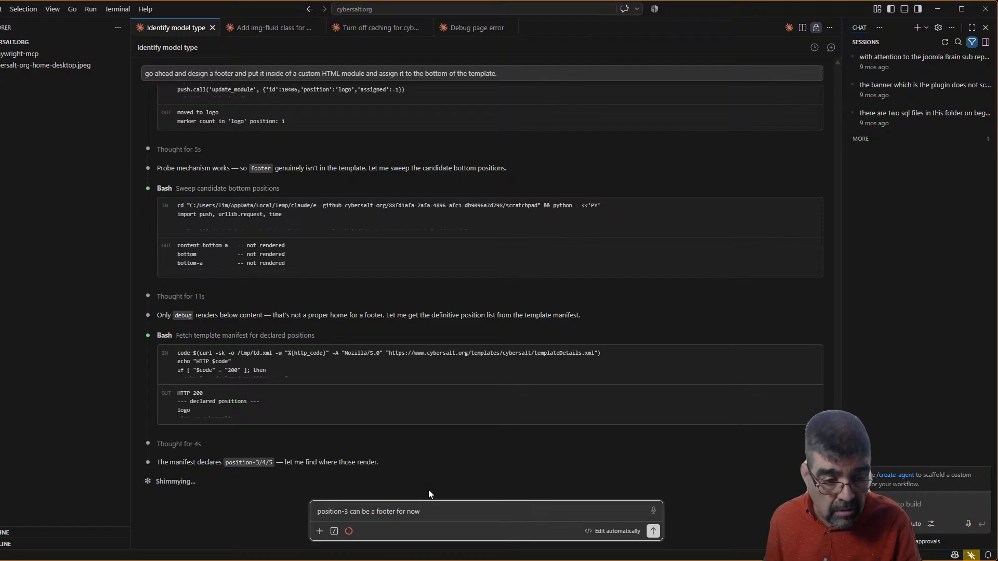
{"action": "key", "text": "Return"}
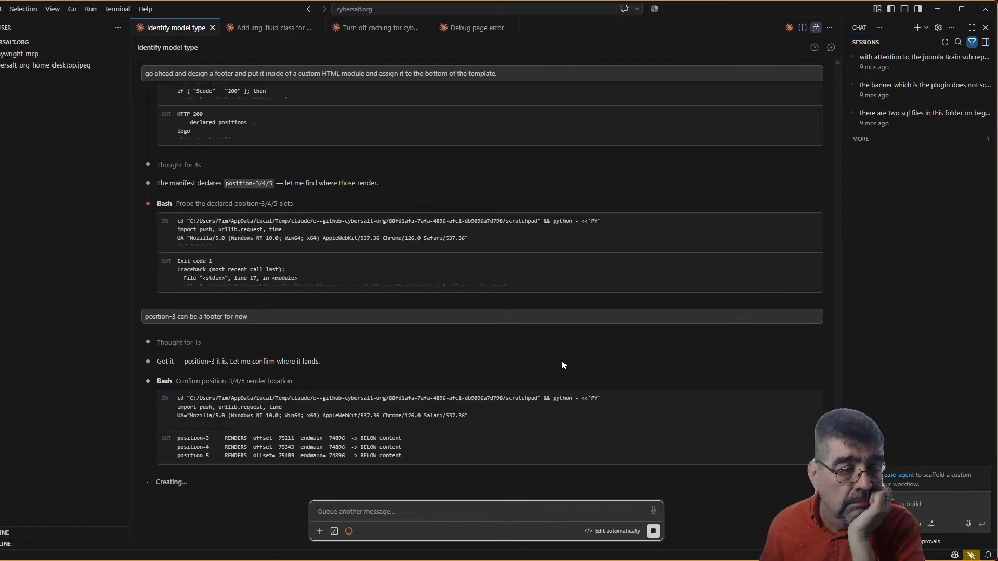
{"action": "left_click", "coordinate": [470, 29]}
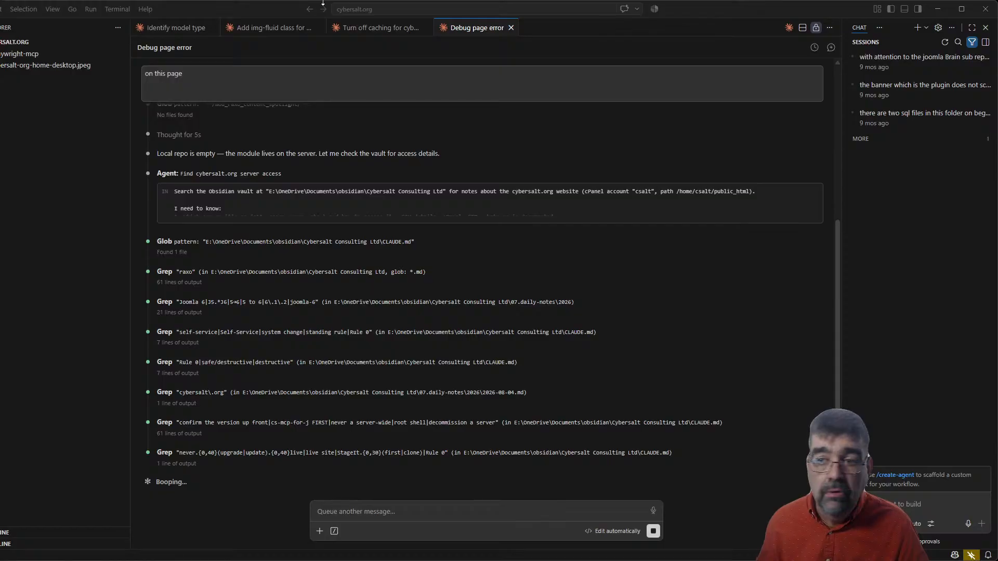
Verify in cPanel's MultiPHP Manager that cybersalt.org is on PHP 8.4 (others 8.3), then reopen the Clean Puns JHtml error page
{"action": "key", "text": "alt+Tab"}
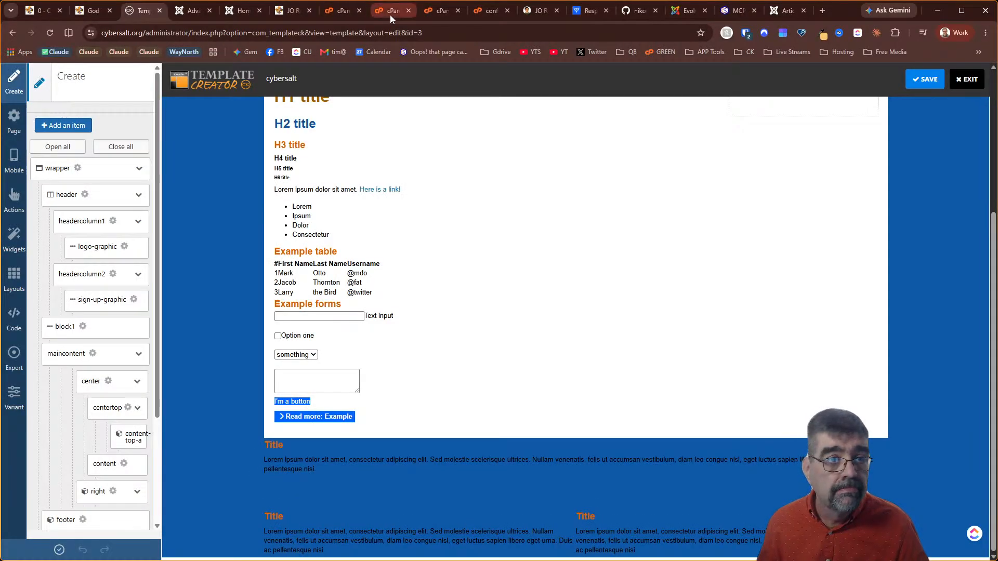
{"action": "left_click", "coordinate": [347, 10]}
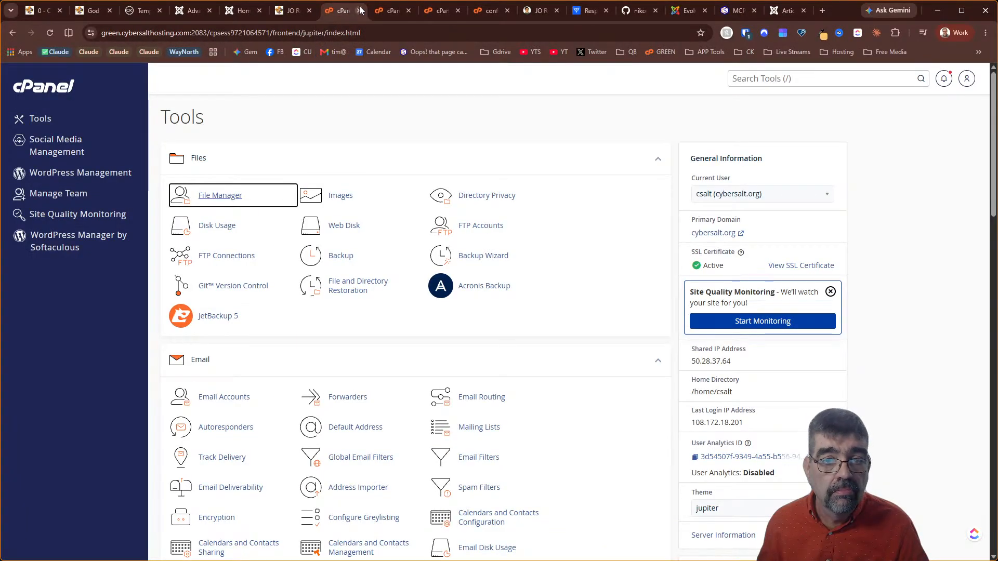
{"action": "left_click", "coordinate": [755, 73]}
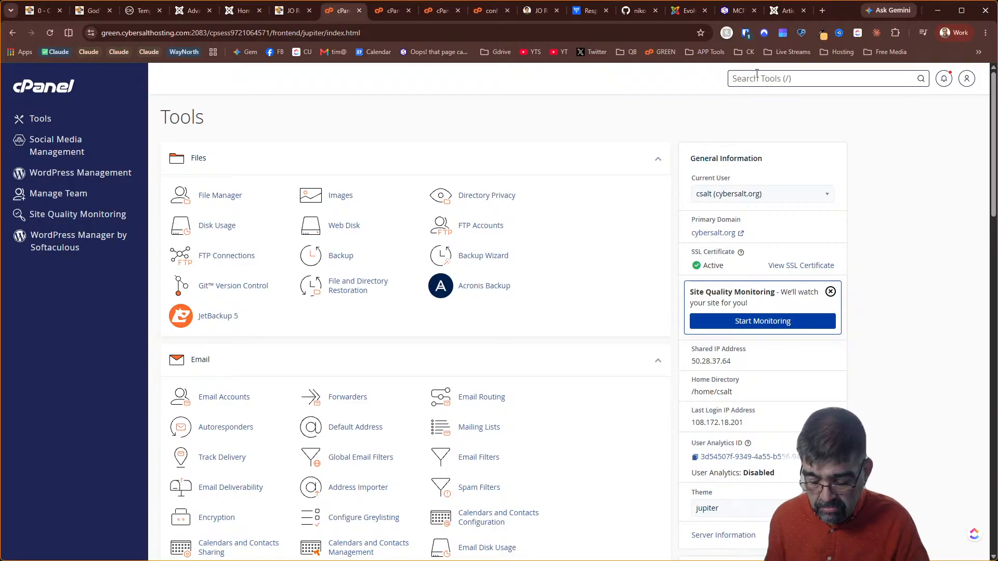
{"action": "type", "text": "php"}
{"action": "left_click", "coordinate": [759, 238]}
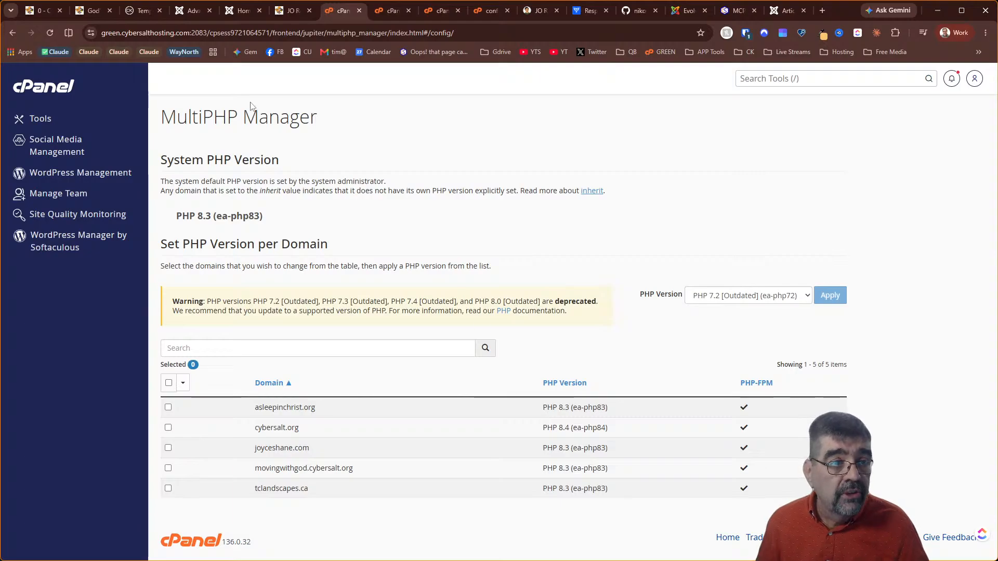
{"action": "left_click", "coordinate": [36, 17]}
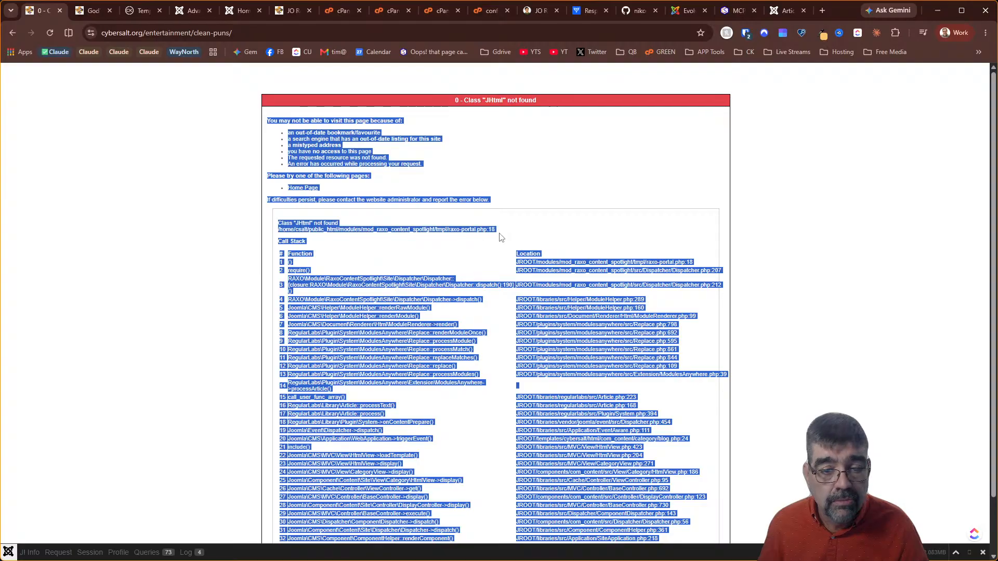
Review the Identify model type and img-fluid sessions, then return to the Debug page error chat about raxo JHtml calls
{"action": "key", "text": "alt+Tab"}
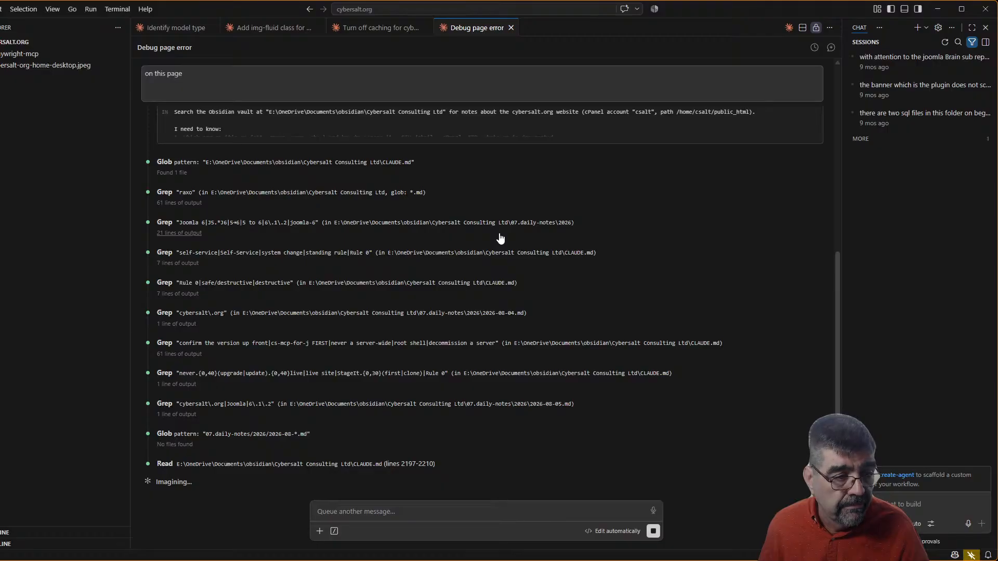
{"action": "key", "text": "alt+Tab"}
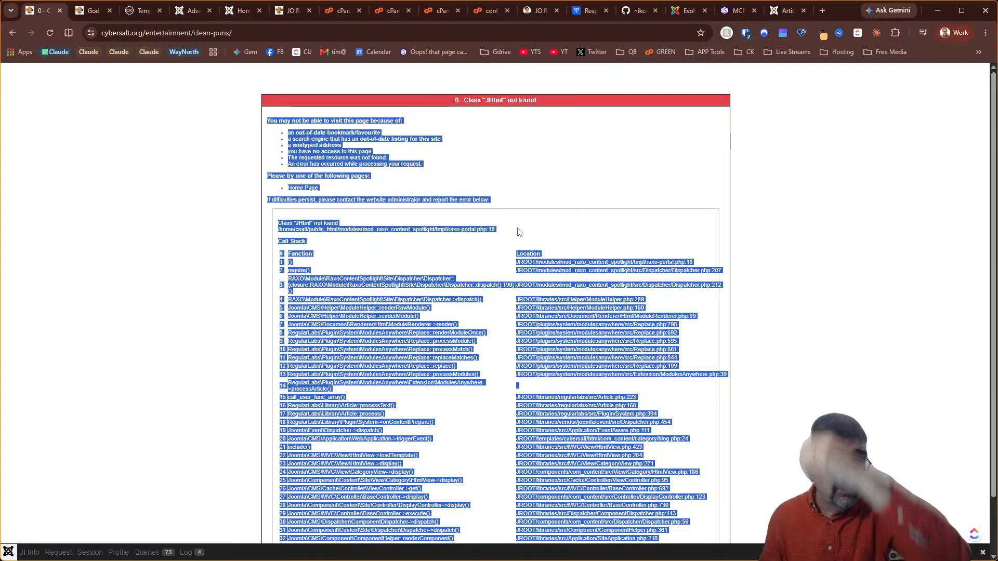
{"action": "key", "text": "alt+Tab"}
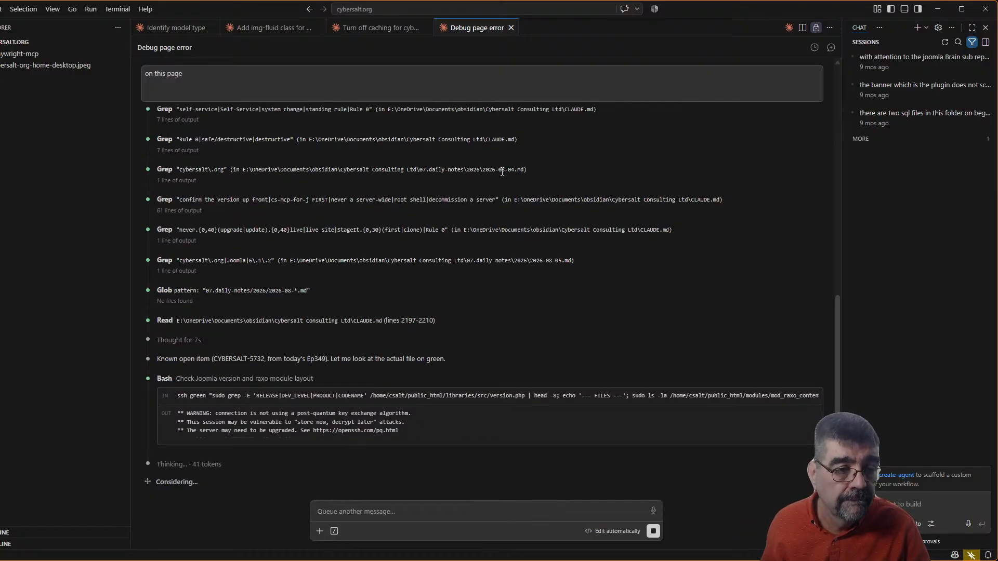
{"action": "left_click", "coordinate": [171, 29]}
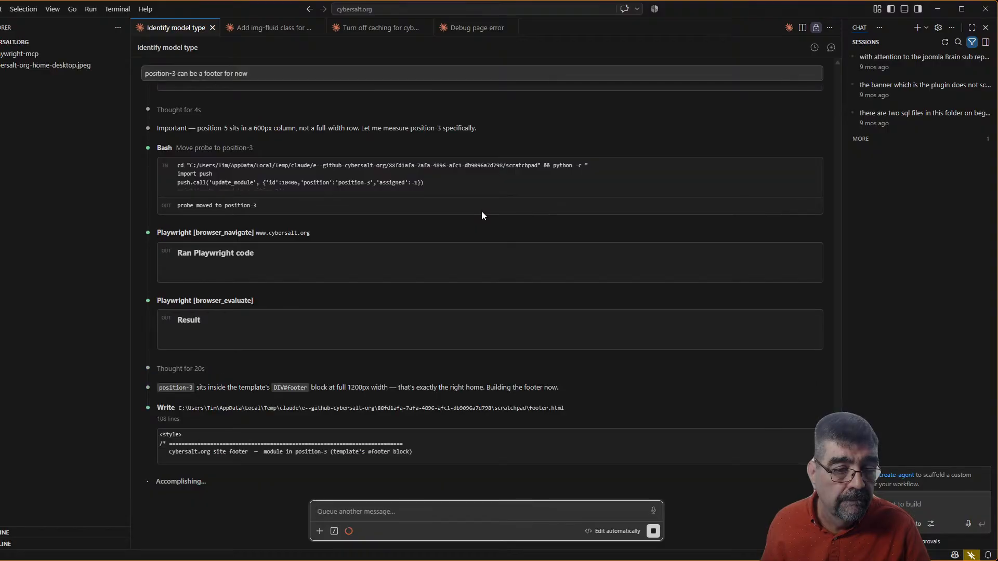
{"action": "left_click", "coordinate": [263, 30]}
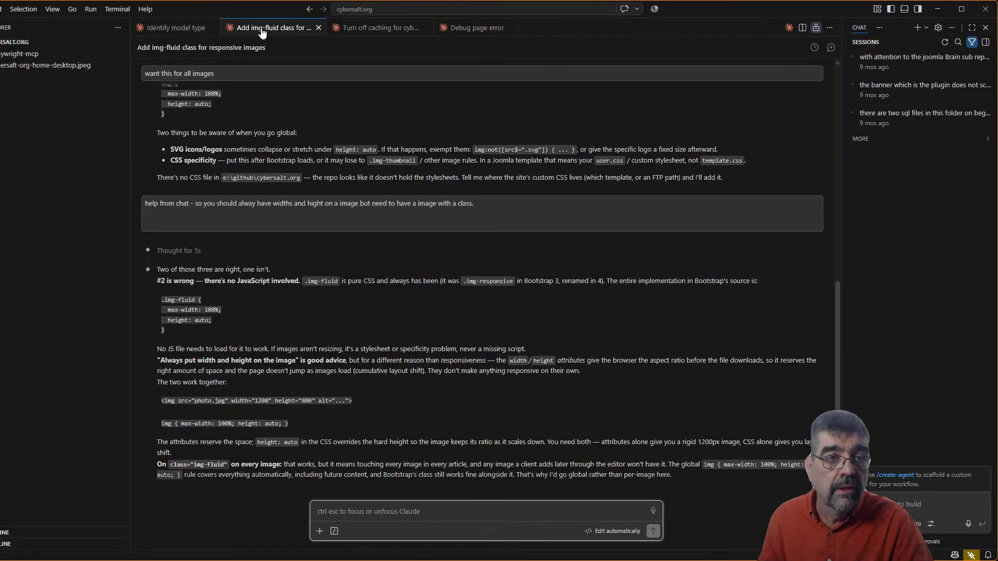
{"action": "left_click", "coordinate": [477, 28]}
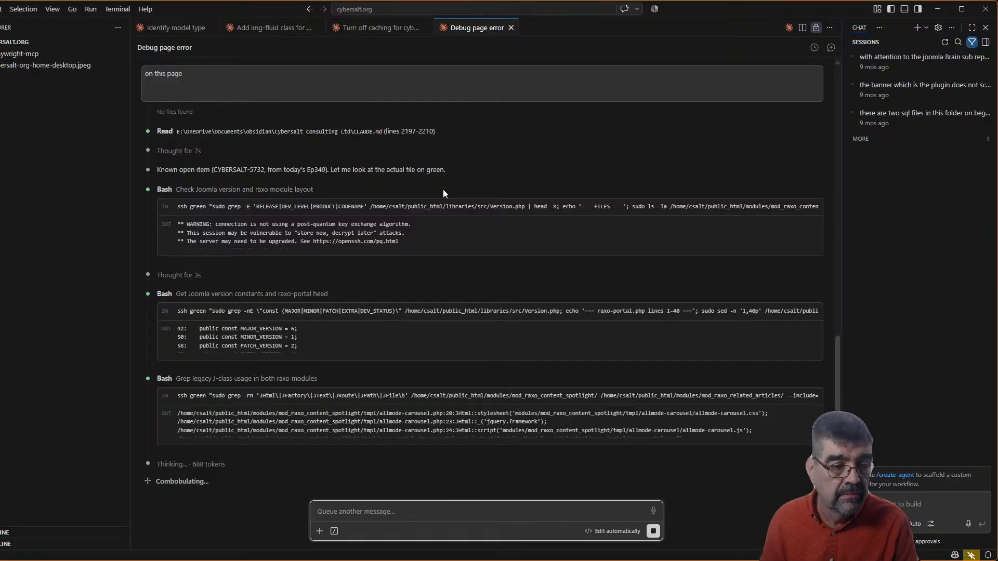
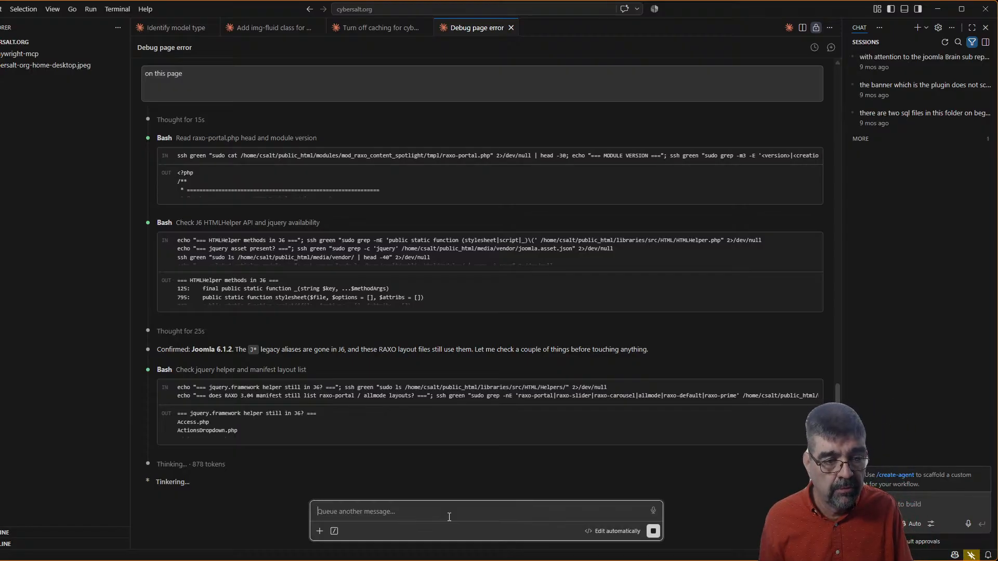
Tell Claude Code the J6 backward compatibility plugin will be enabled, then return to the JHtml error page
{"action": "type", "text": "Okay, good to know. I will turn on the J6 backwards compatibility plugin and that will probably fix it."}
{"action": "key", "text": "Return"}
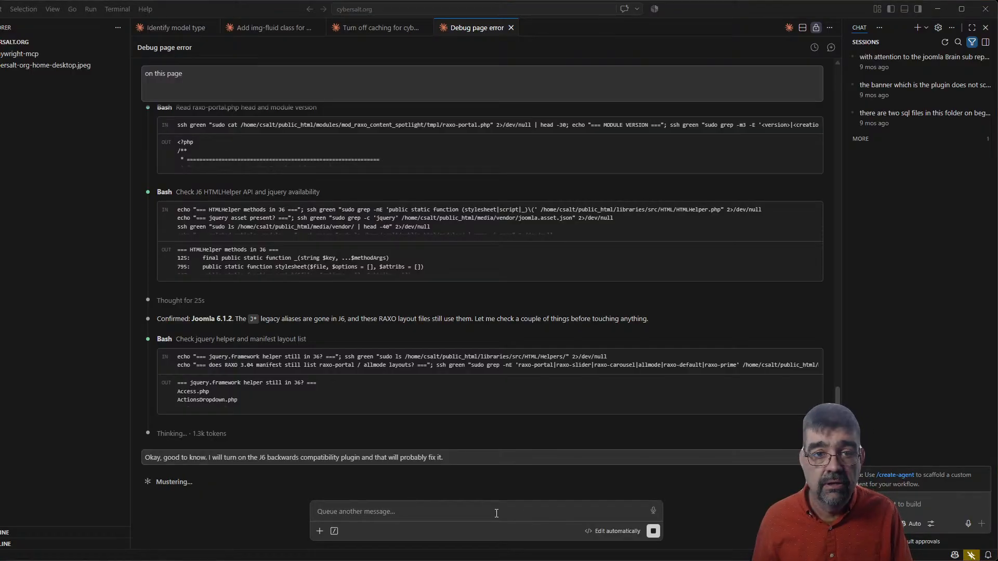
{"action": "key", "text": "alt+Tab"}
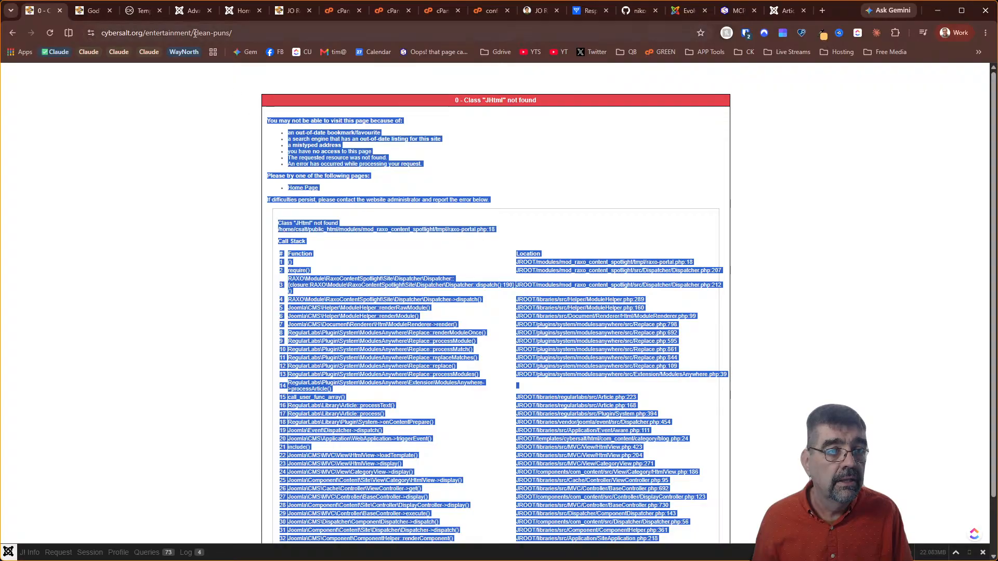
Search the System > Plugins list for 'beh'
{"action": "left_click", "coordinate": [190, 10]}
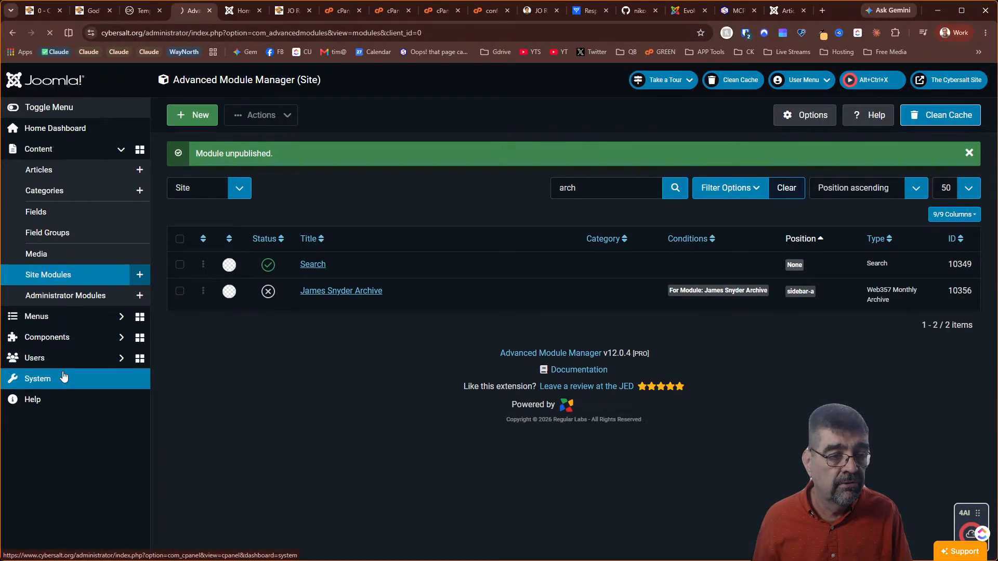
{"action": "left_click", "coordinate": [61, 377]}
{"action": "left_click", "coordinate": [461, 363]}
{"action": "left_click", "coordinate": [597, 153]}
{"action": "type", "text": "beh"}
{"action": "key", "text": "Return"}
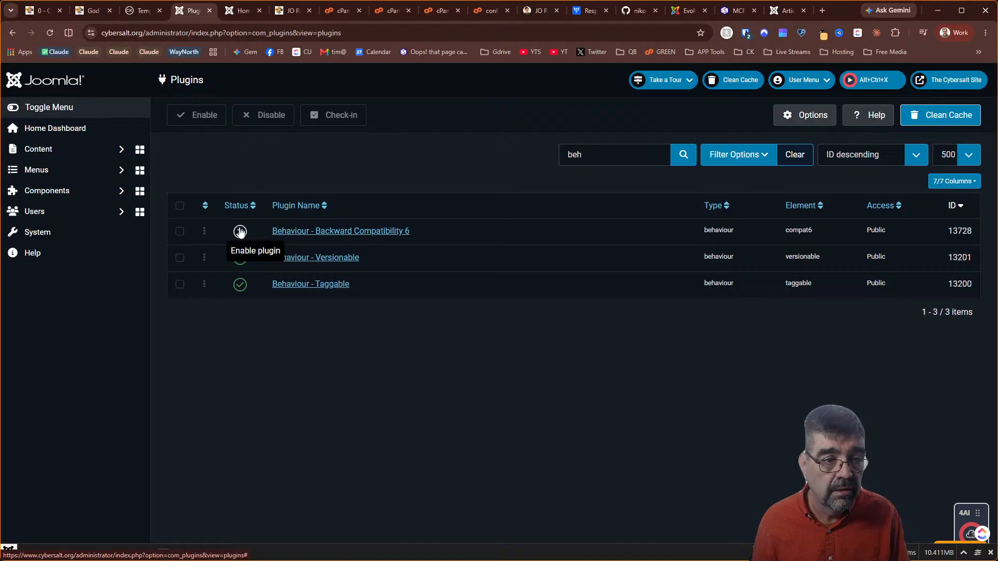
Enable Behaviour - Backward Compatibility 6 and reload the JHtml error page to test the fix
{"action": "left_click", "coordinate": [240, 232]}
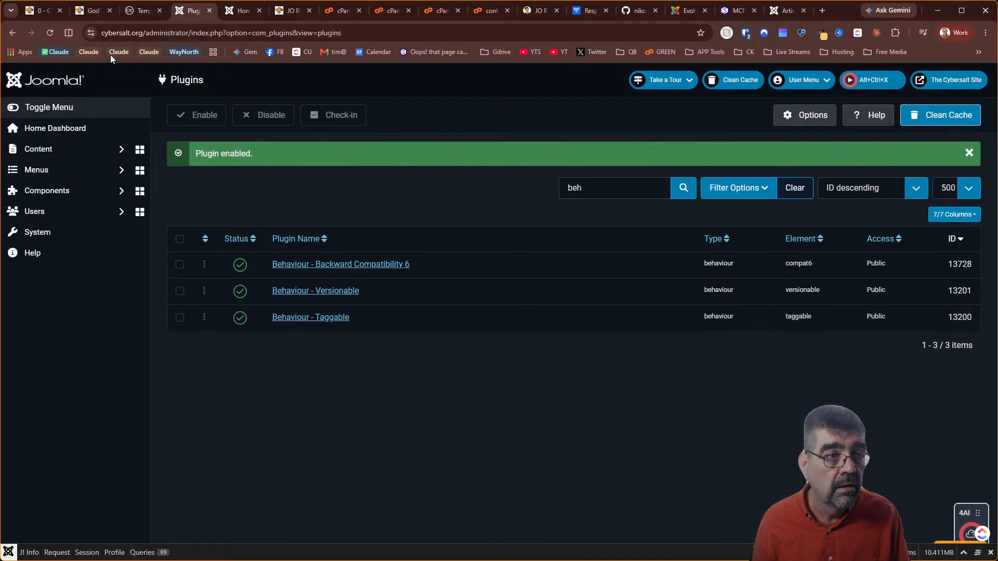
{"action": "left_click", "coordinate": [54, 13]}
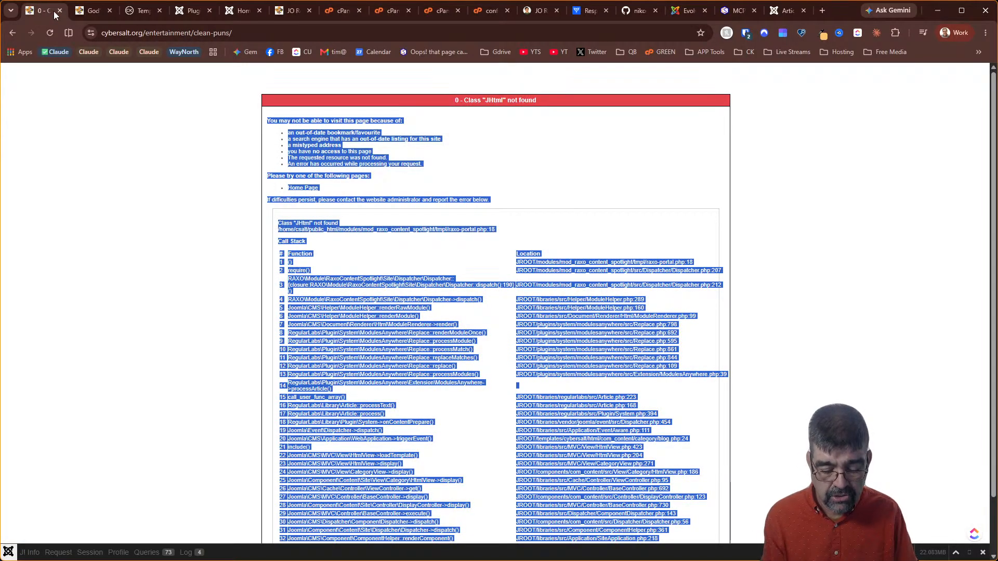
{"action": "key", "text": "F5"}
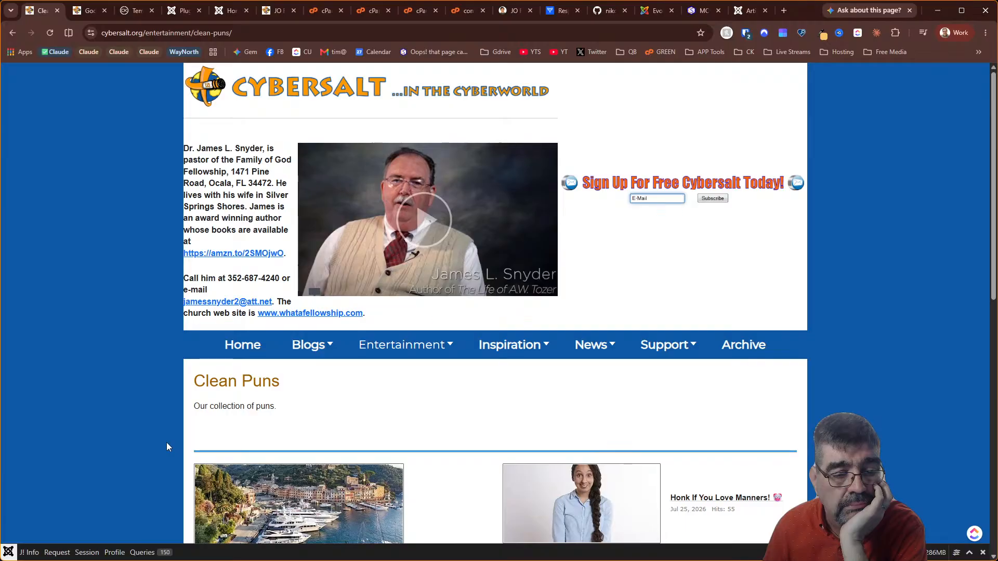
Inspect the header bio paragraph of module mod-custom10128 in DevTools on the Clean Puns page
{"action": "key", "text": "ctrl+shift+i"}
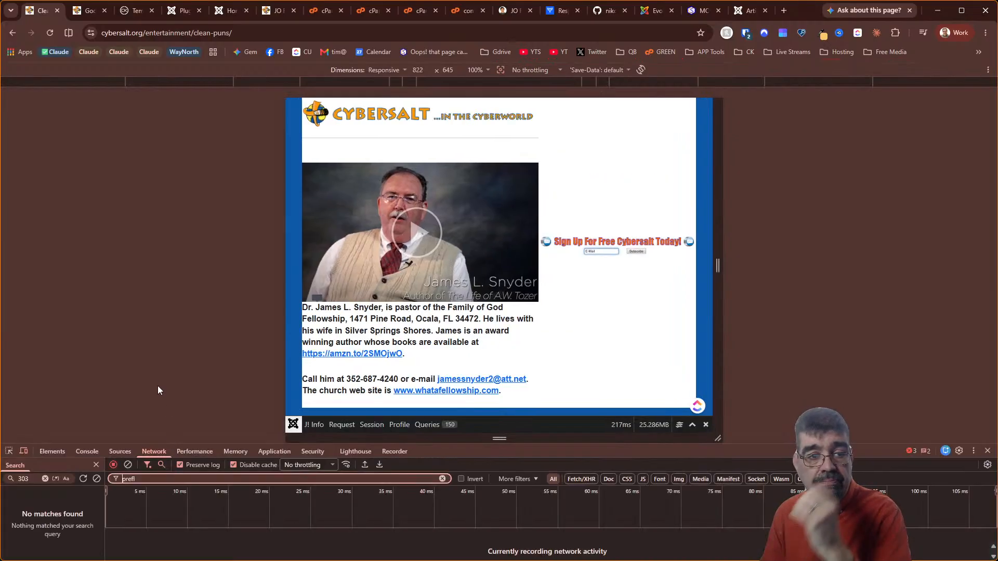
{"action": "left_click", "coordinate": [8, 450]}
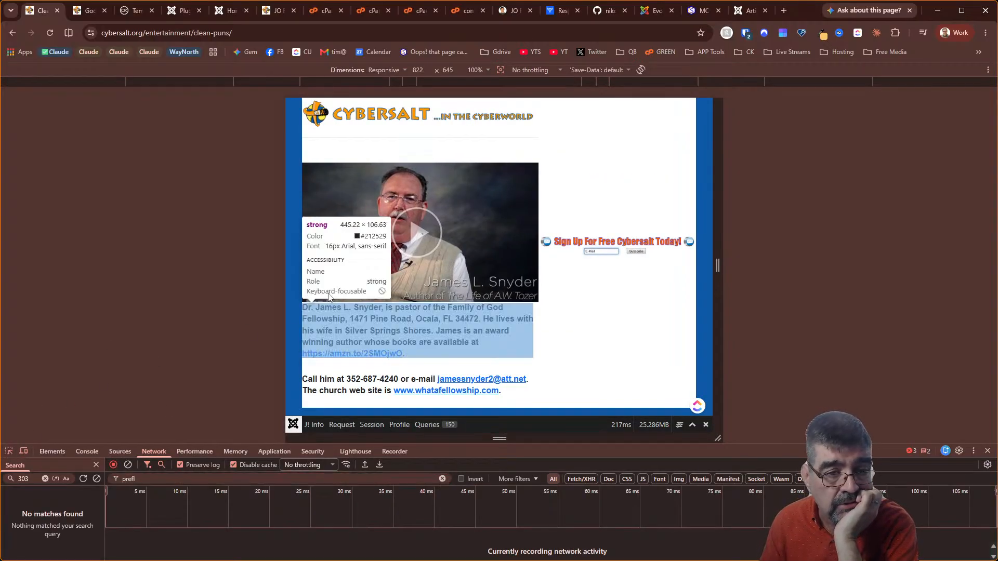
{"action": "left_click", "coordinate": [425, 301]}
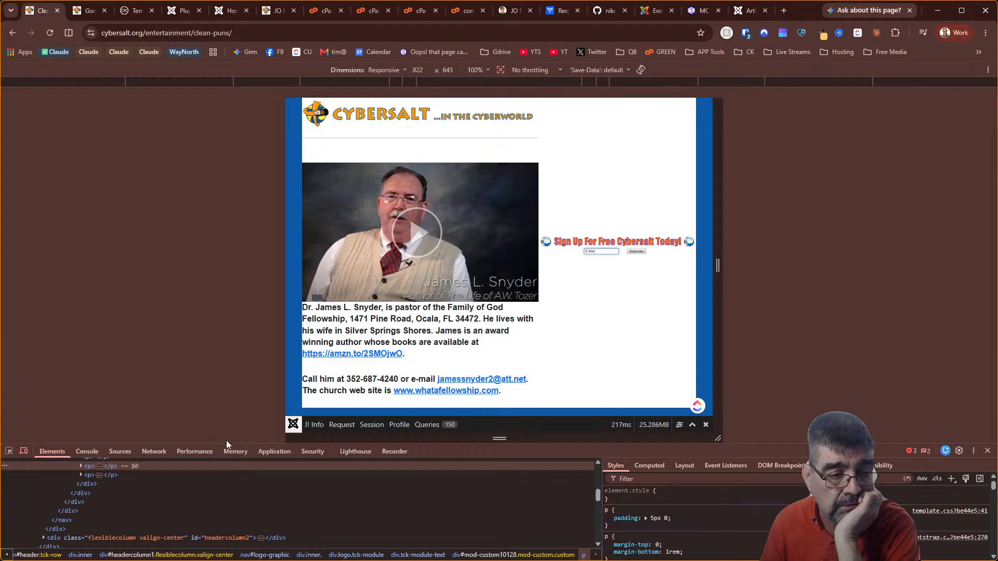
{"action": "left_click_drag", "start_coordinate": [226, 443], "coordinate": [229, 271]}
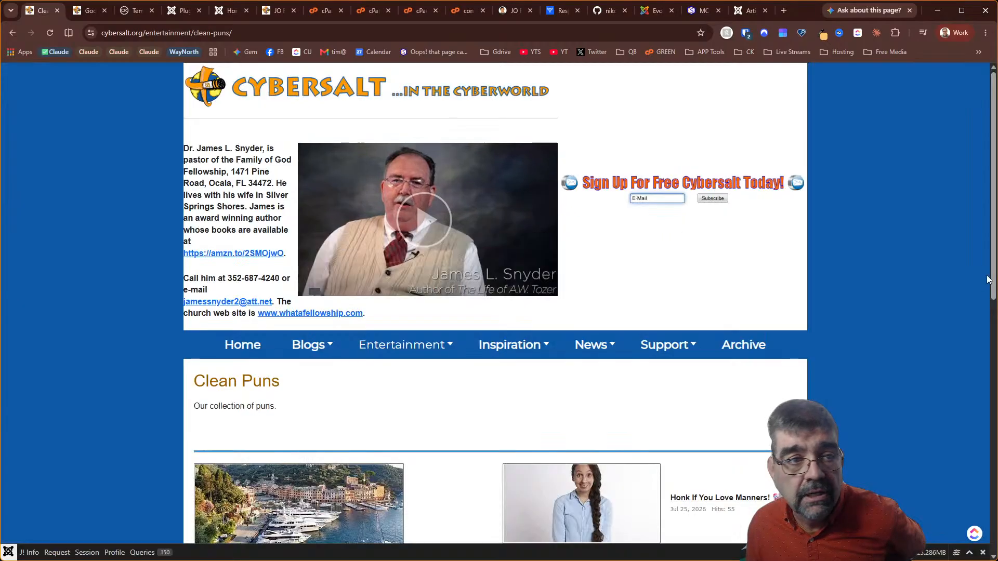
{"action": "left_click", "coordinate": [988, 278]}
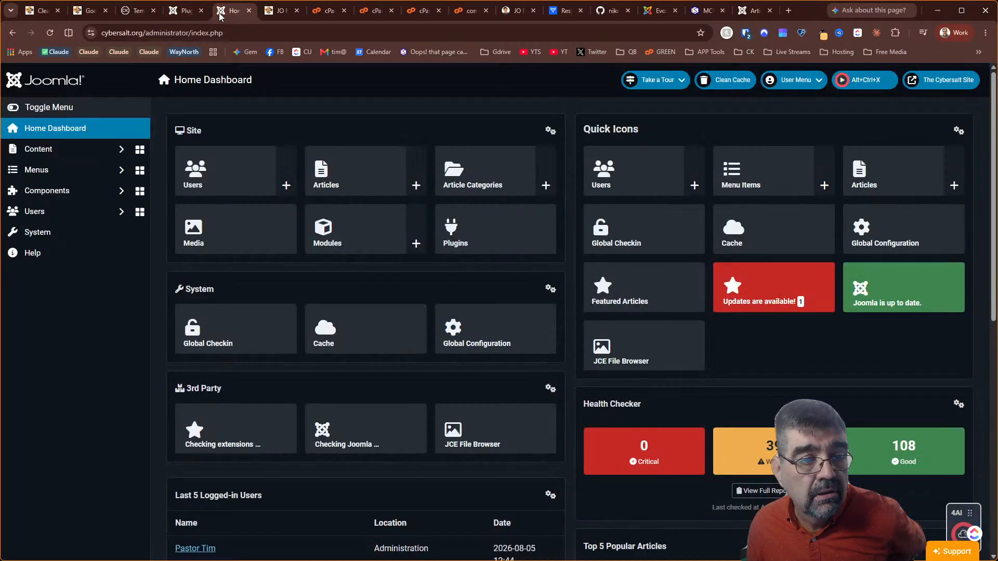
Inspect the header's video image markup in DevTools, then go back to the Joomla plugins list
{"action": "left_click", "coordinate": [229, 11]}
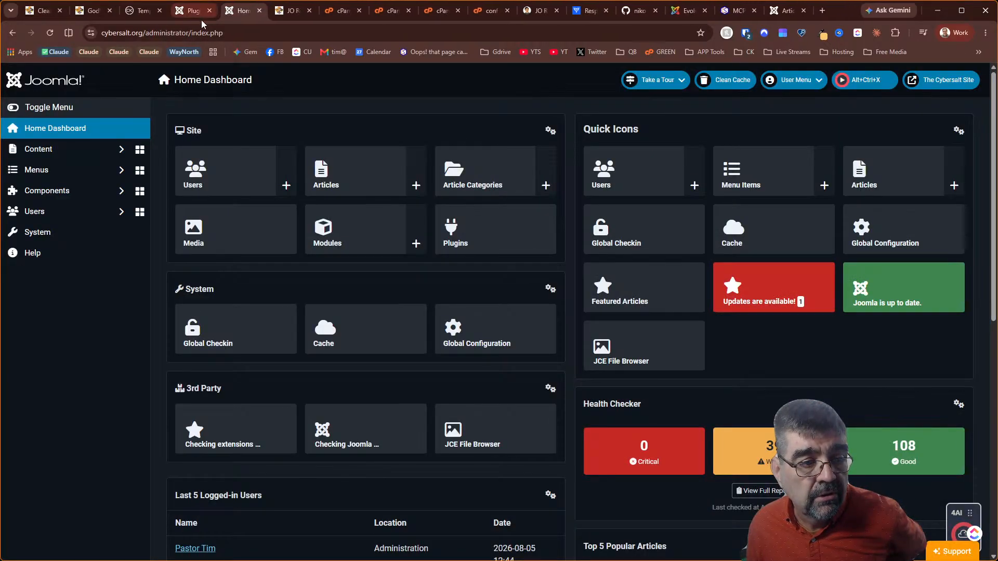
{"action": "left_click", "coordinate": [52, 240]}
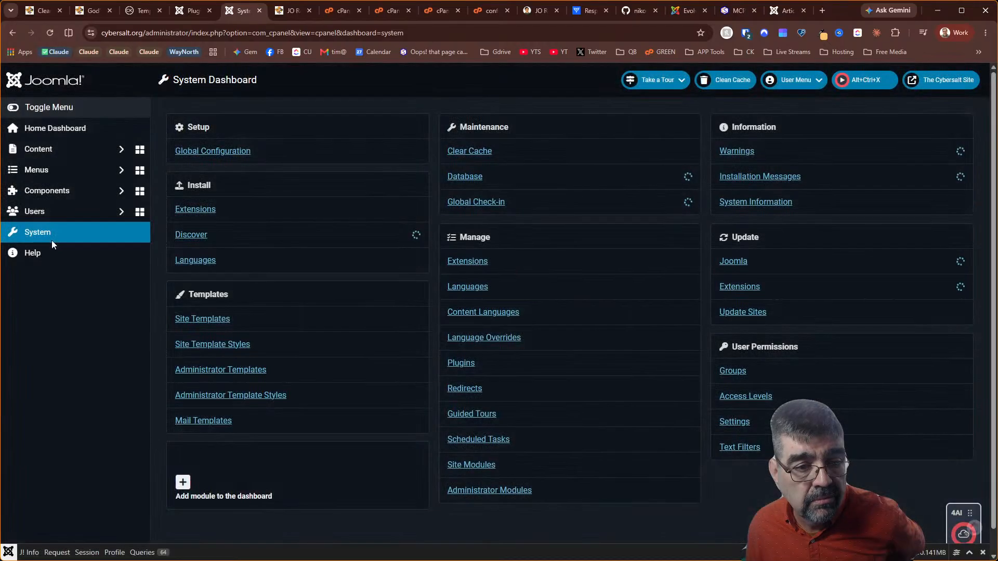
{"action": "left_click", "coordinate": [38, 12]}
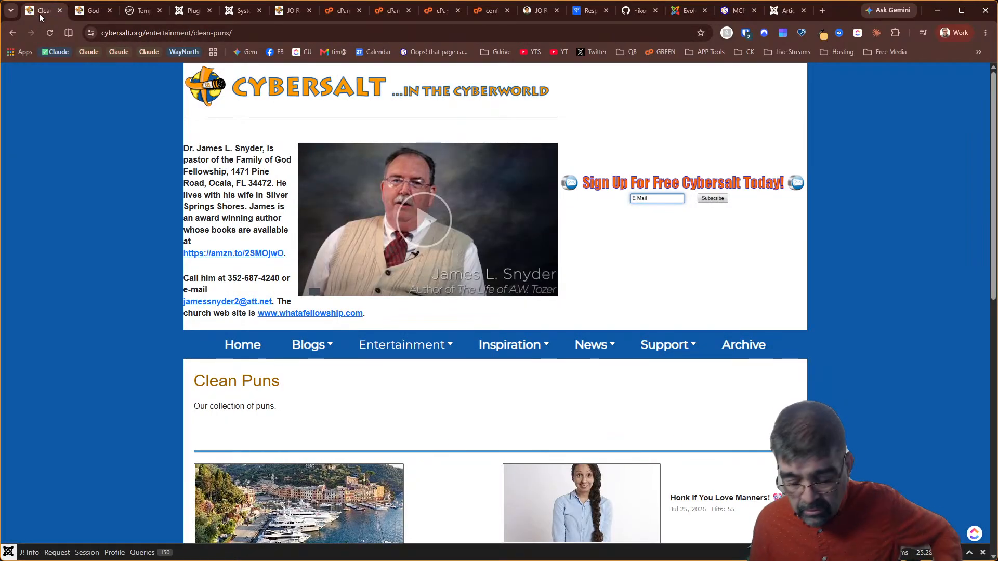
{"action": "key", "text": "F12"}
{"action": "left_click", "coordinate": [9, 279]}
{"action": "left_click", "coordinate": [345, 184]}
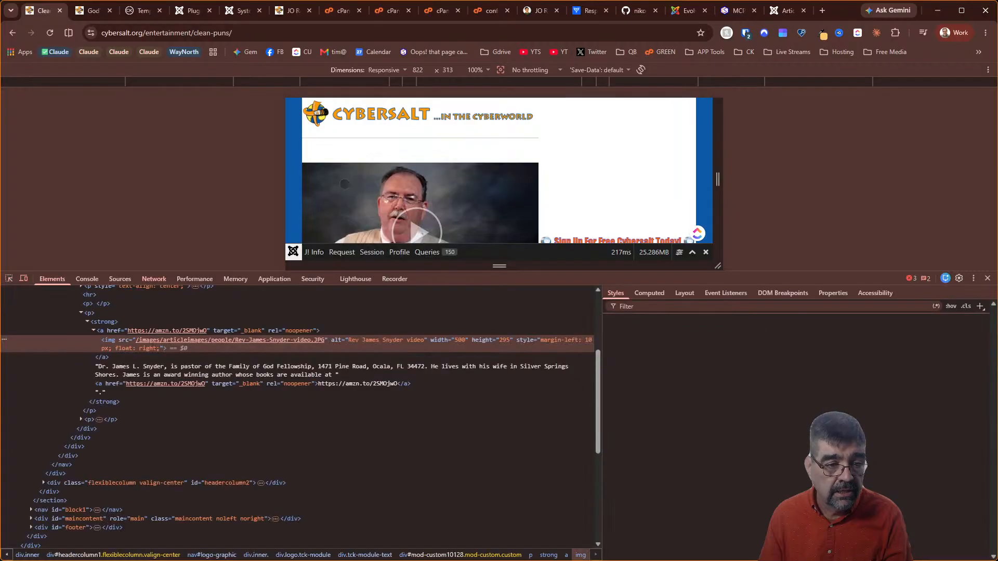
{"action": "scroll", "coordinate": [269, 451], "scroll_direction": "up", "scroll_amount": 3}
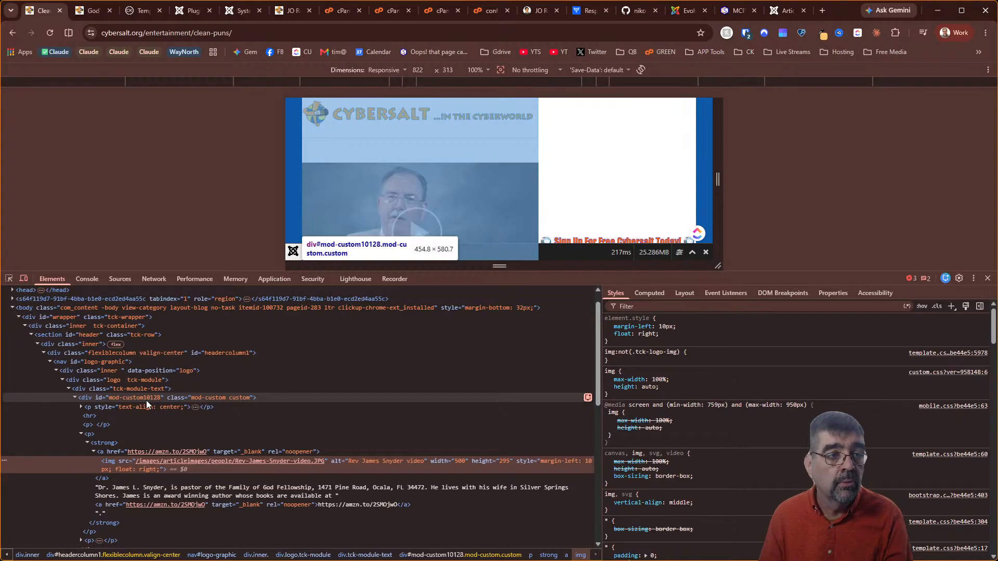
{"action": "left_click", "coordinate": [192, 13]}
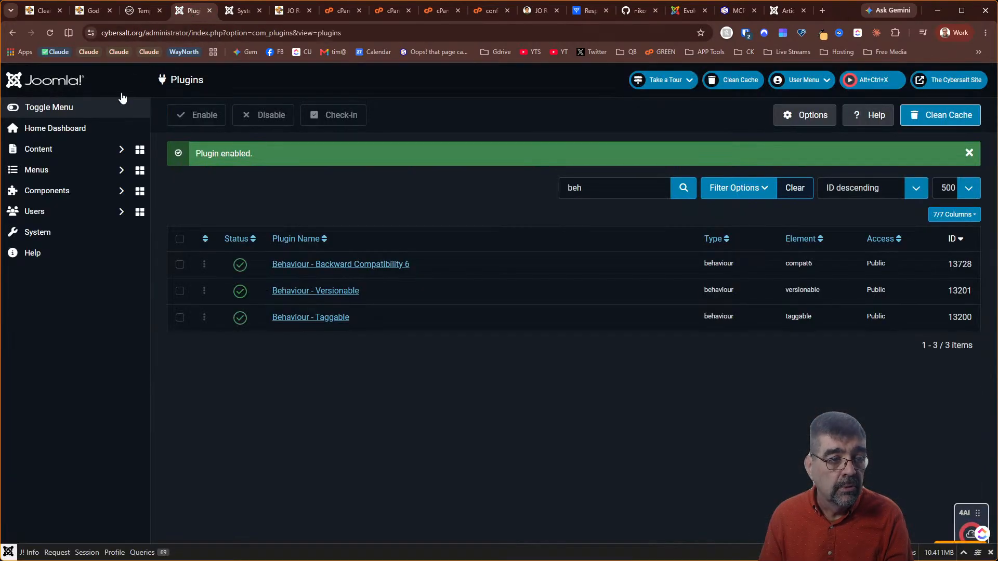
Filter the Advanced Module Manager site modules by 'id:10128', dismissing the Download Key prompts
{"action": "left_click", "coordinate": [62, 229]}
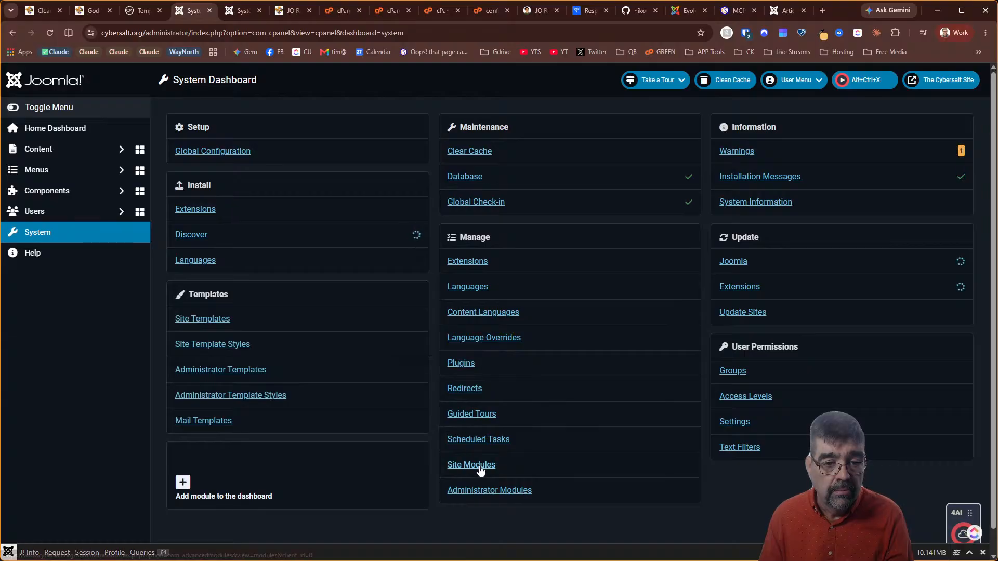
{"action": "left_click", "coordinate": [475, 466]}
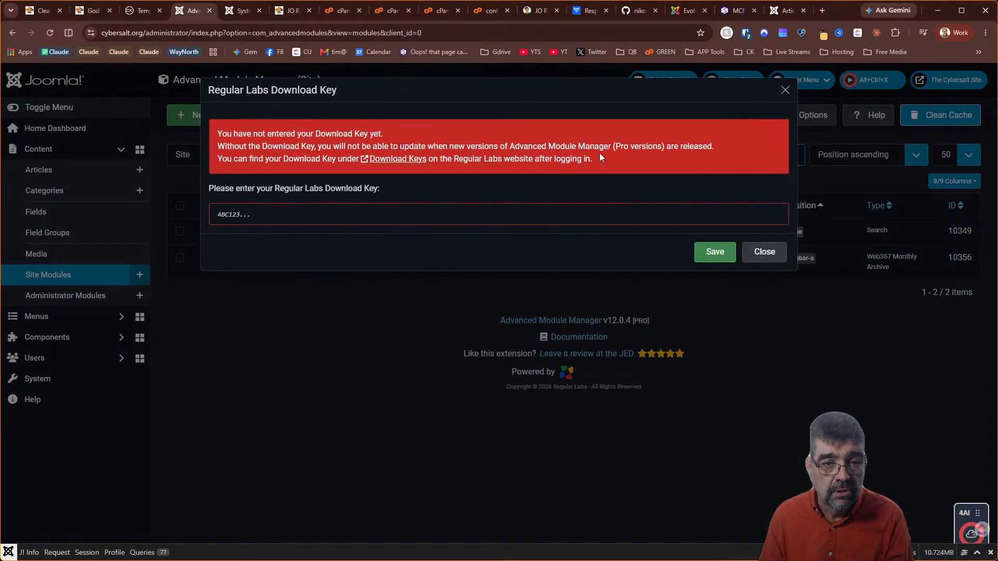
{"action": "left_click", "coordinate": [783, 264]}
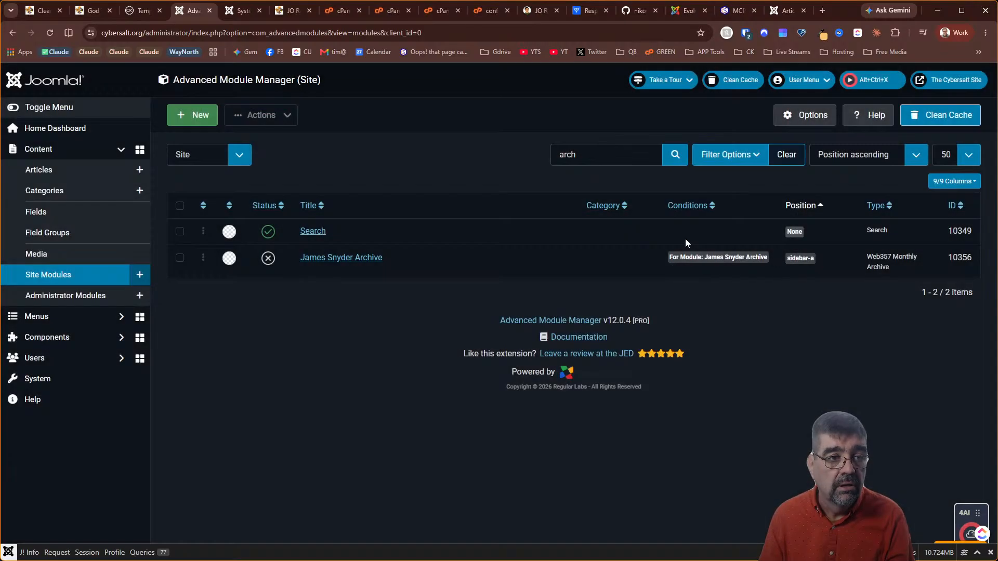
{"action": "left_click", "coordinate": [634, 155]}
{"action": "key", "text": "ctrl+a"}
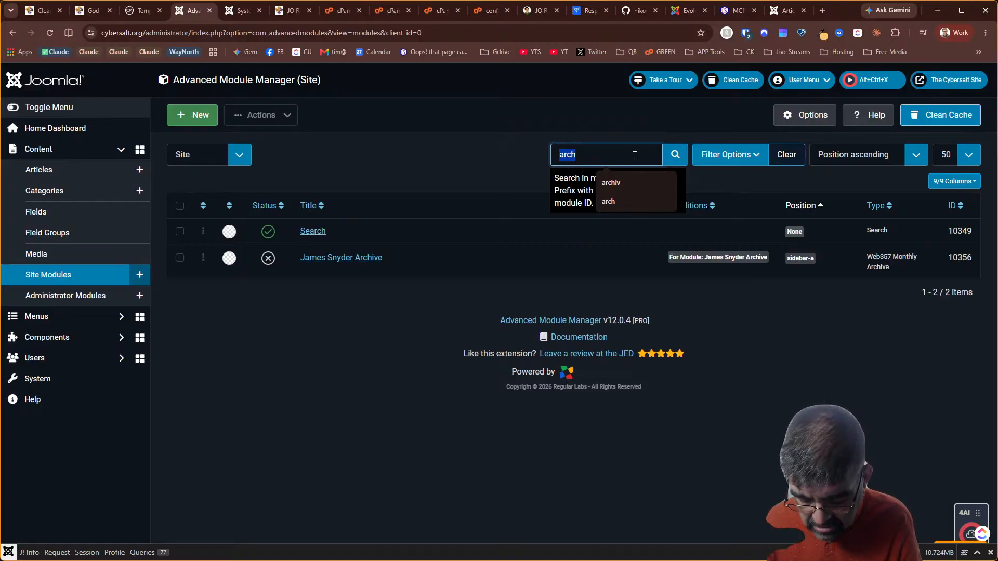
{"action": "type", "text": "id:"}
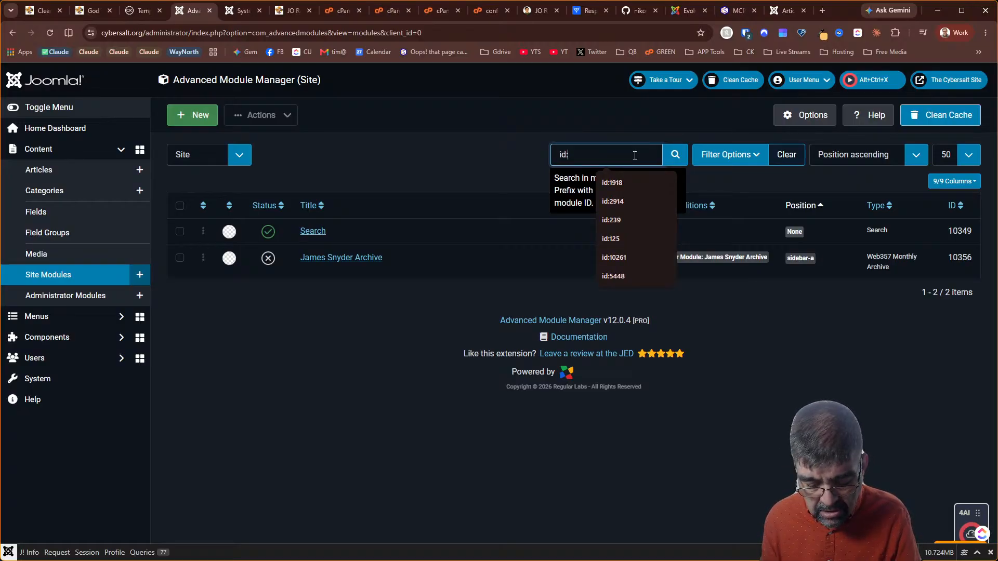
{"action": "type", "text": "10"}
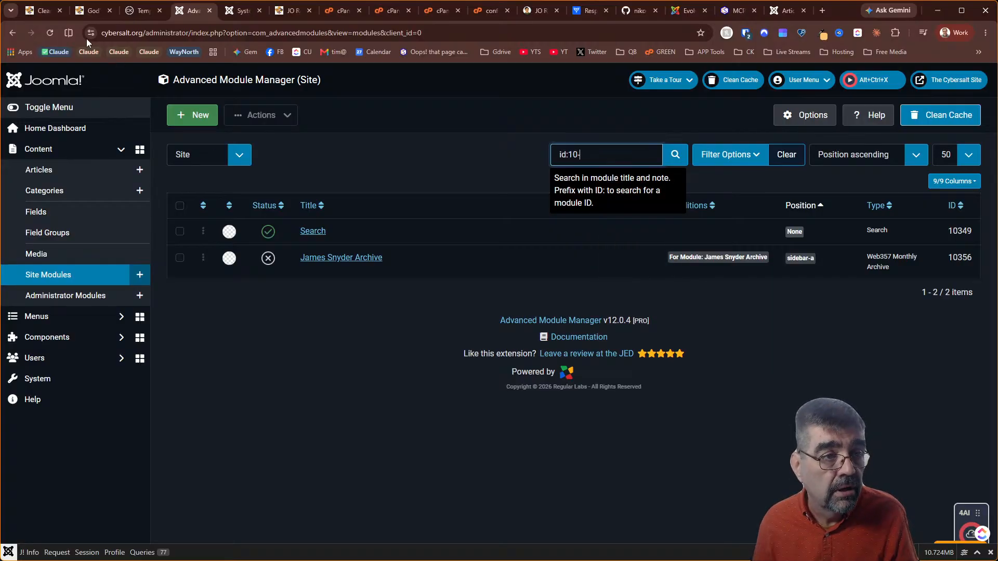
{"action": "left_click", "coordinate": [41, 7]}
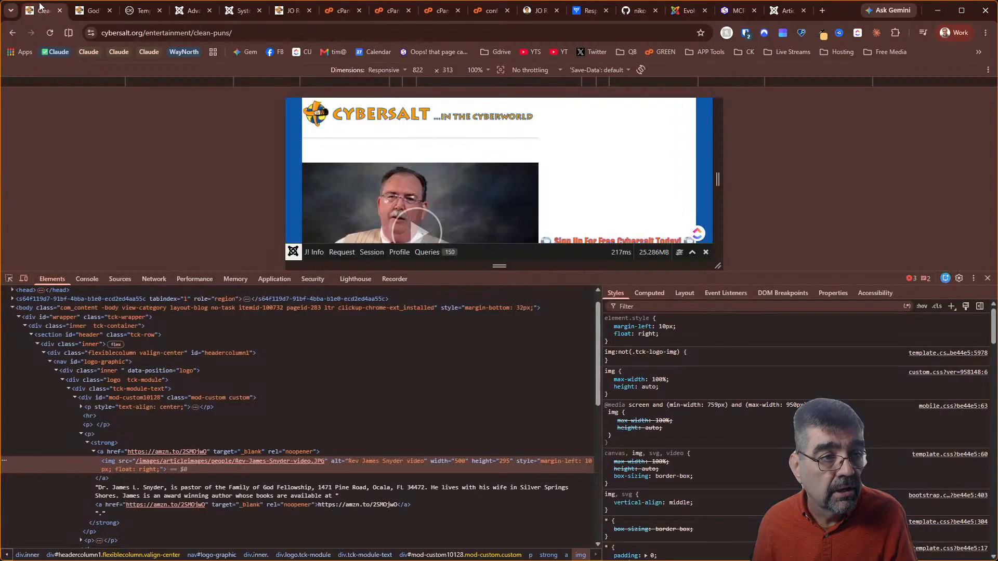
{"action": "left_click", "coordinate": [198, 14]}
{"action": "type", "text": "12"}
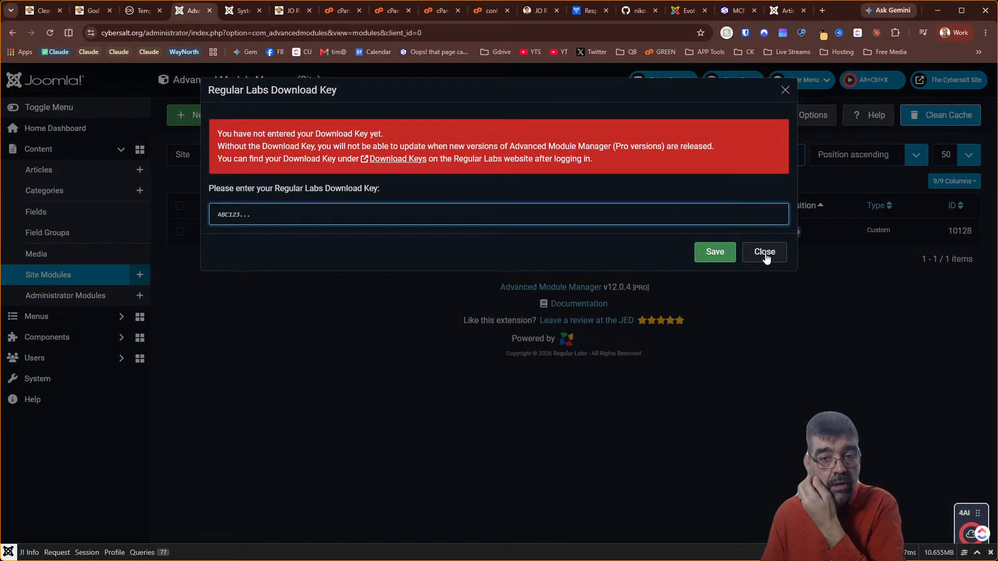
{"action": "left_click", "coordinate": [765, 253]}
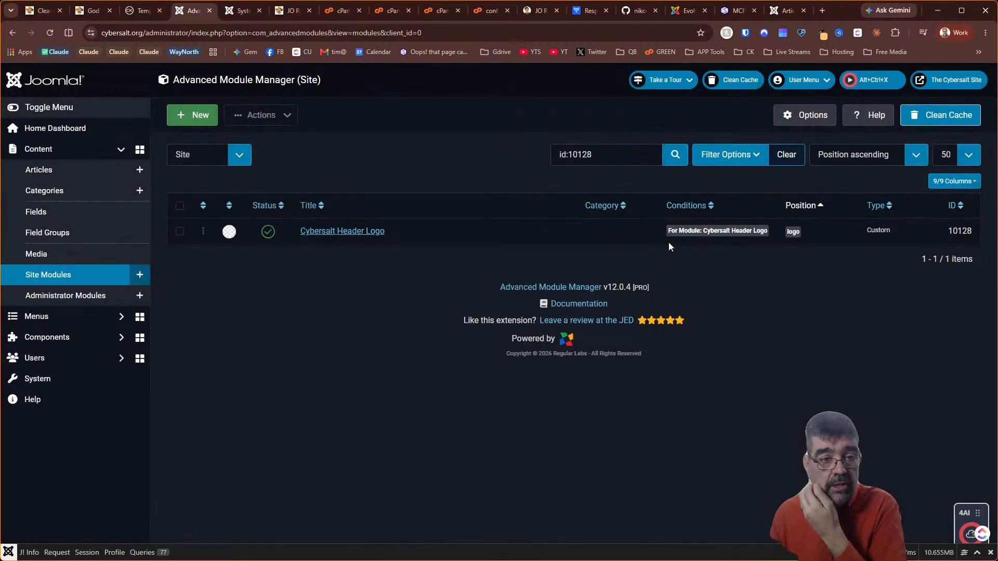
View the Cybersalt Header Logo module's HTML code, then close it without saving
{"action": "left_click", "coordinate": [341, 232]}
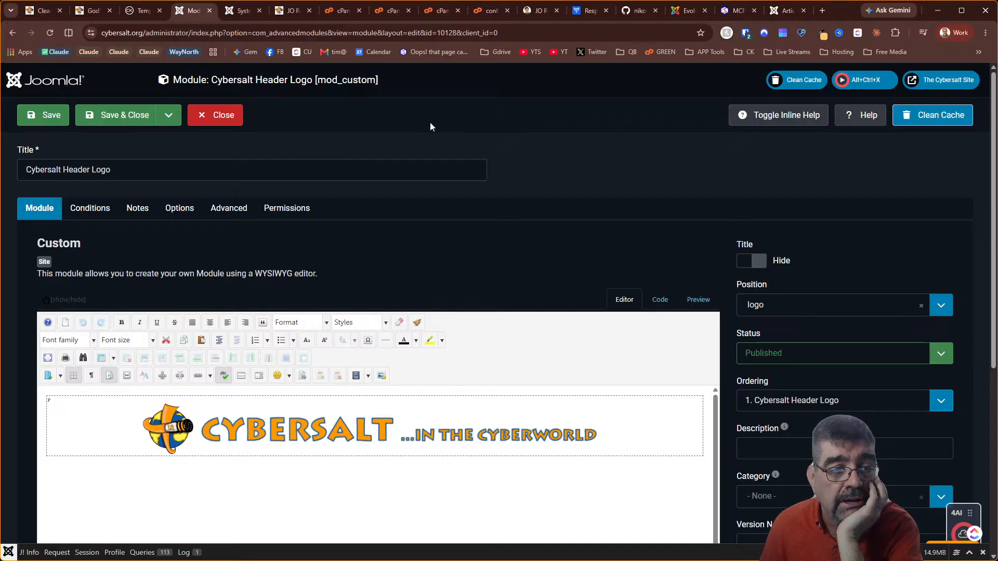
{"action": "scroll", "coordinate": [521, 165], "scroll_direction": "down", "scroll_amount": 5}
{"action": "scroll", "coordinate": [626, 148], "scroll_direction": "up", "scroll_amount": 5}
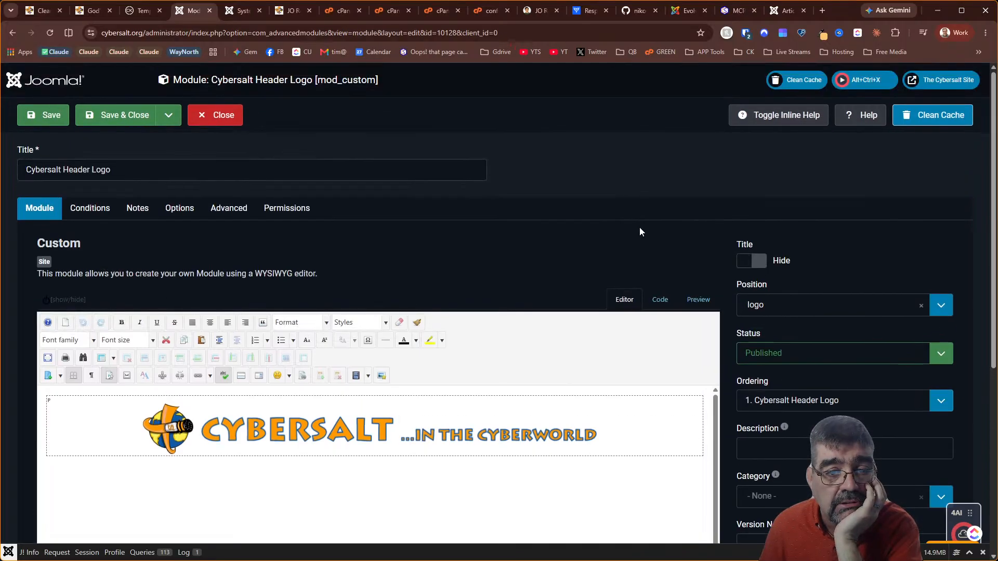
{"action": "left_click", "coordinate": [659, 301]}
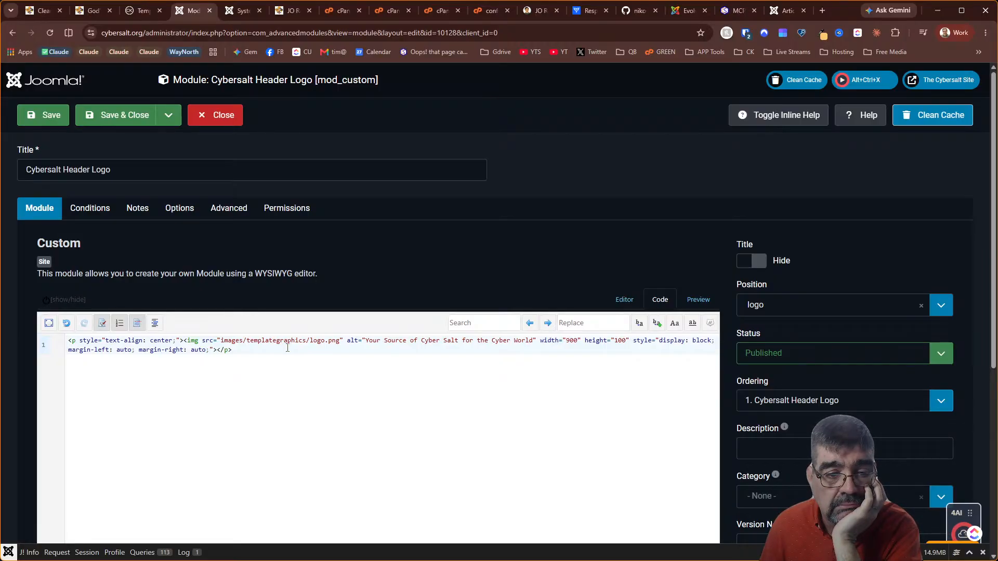
{"action": "left_click", "coordinate": [226, 116]}
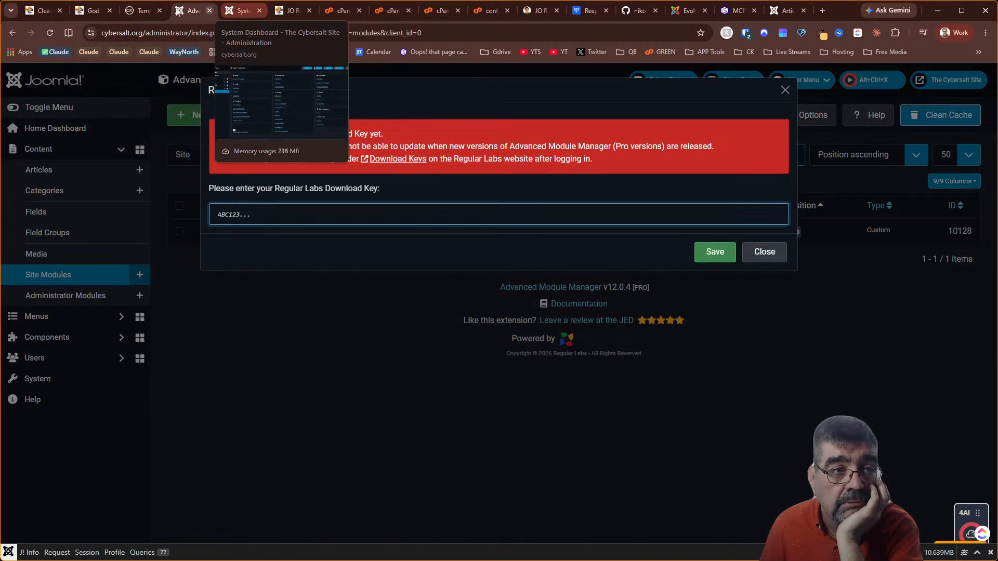
Check the Clean Puns header with responsive device emulation off and a larger viewport
{"action": "left_click", "coordinate": [92, 12]}
{"action": "scroll", "coordinate": [364, 208], "scroll_direction": "up", "scroll_amount": 3}
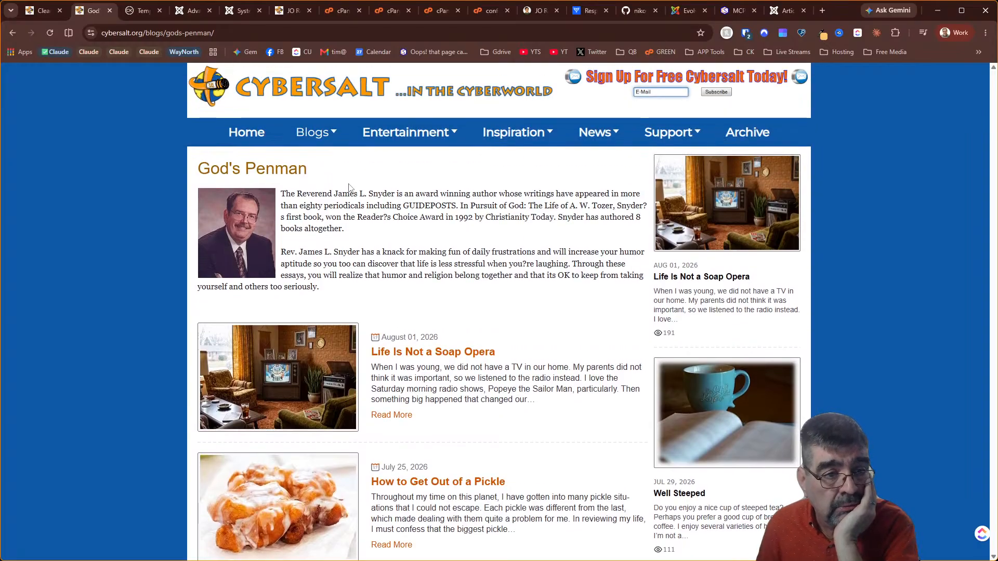
{"action": "left_click", "coordinate": [45, 10]}
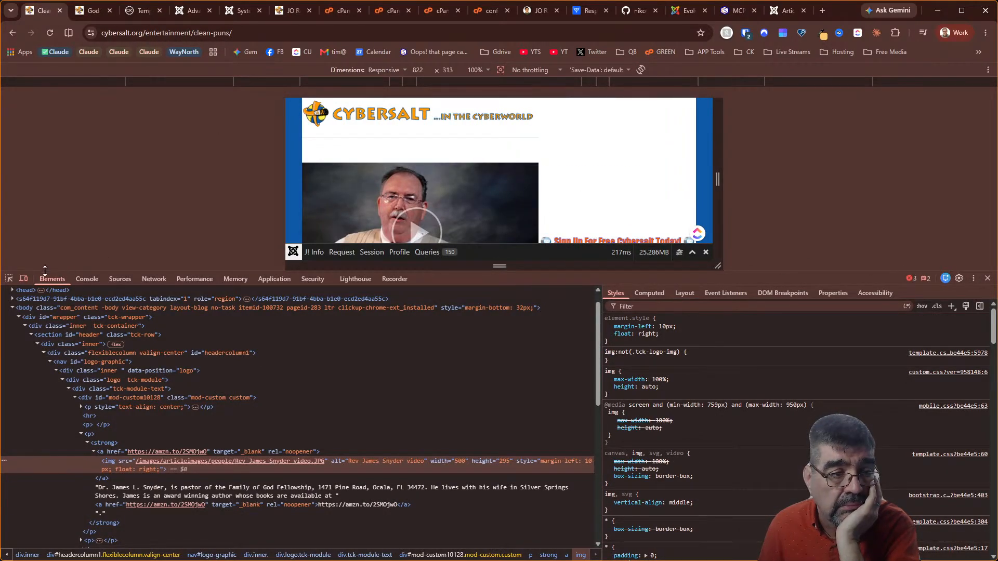
{"action": "left_click", "coordinate": [25, 279]}
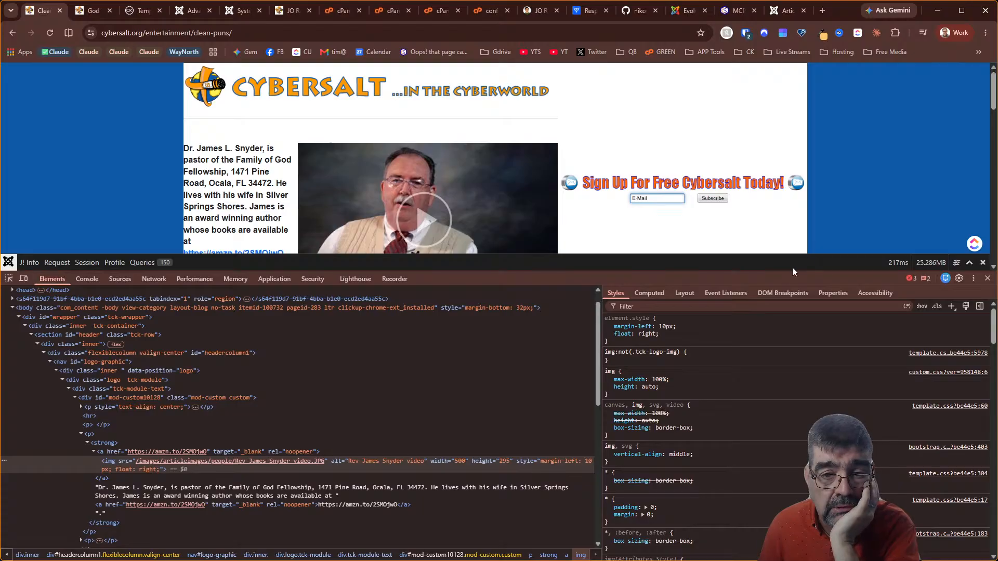
{"action": "left_click_drag", "start_coordinate": [799, 273], "coordinate": [670, 387]}
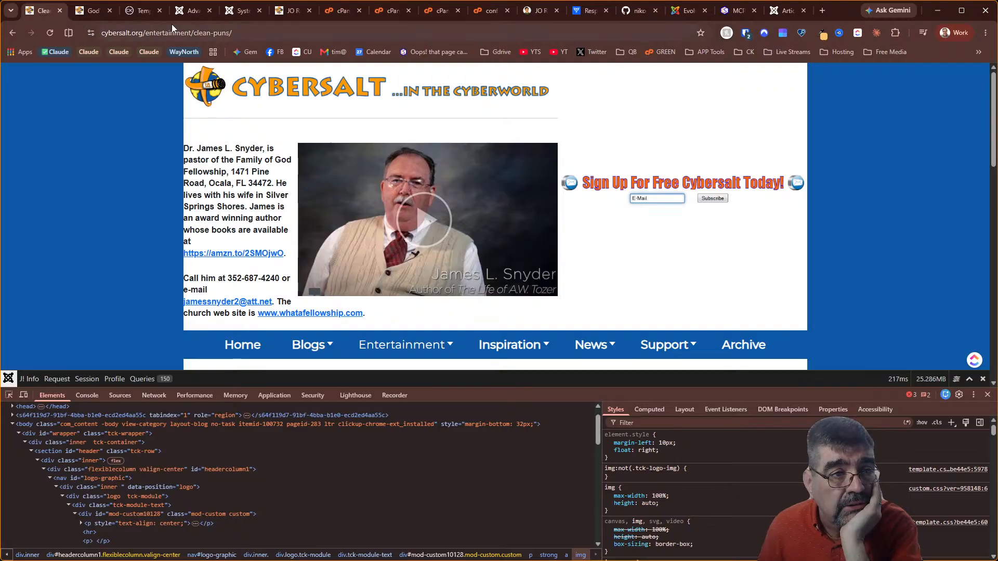
Show the System Dashboard with the installed Components list expanded
{"action": "left_click", "coordinate": [193, 10]}
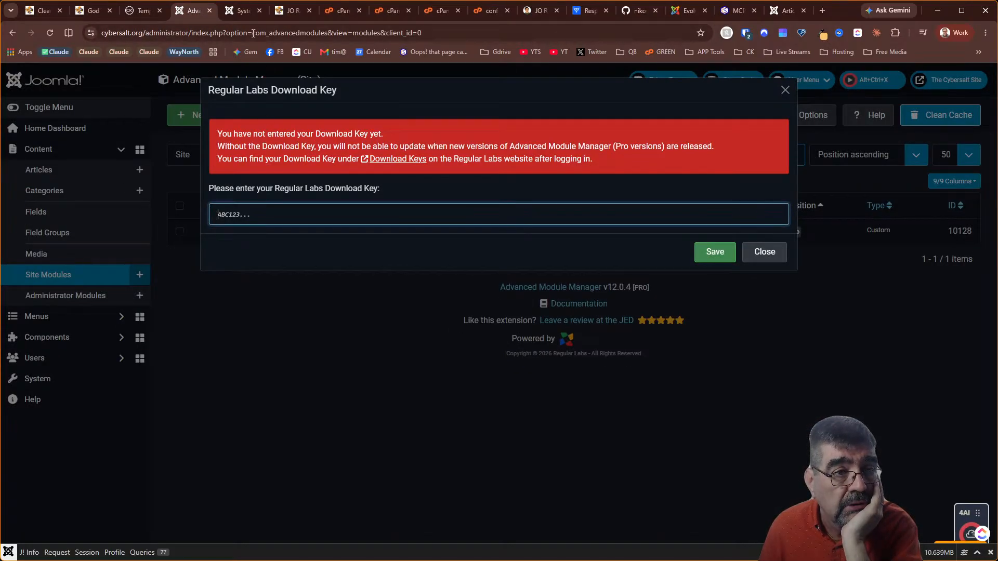
{"action": "left_click", "coordinate": [241, 10]}
{"action": "left_click", "coordinate": [86, 193]}
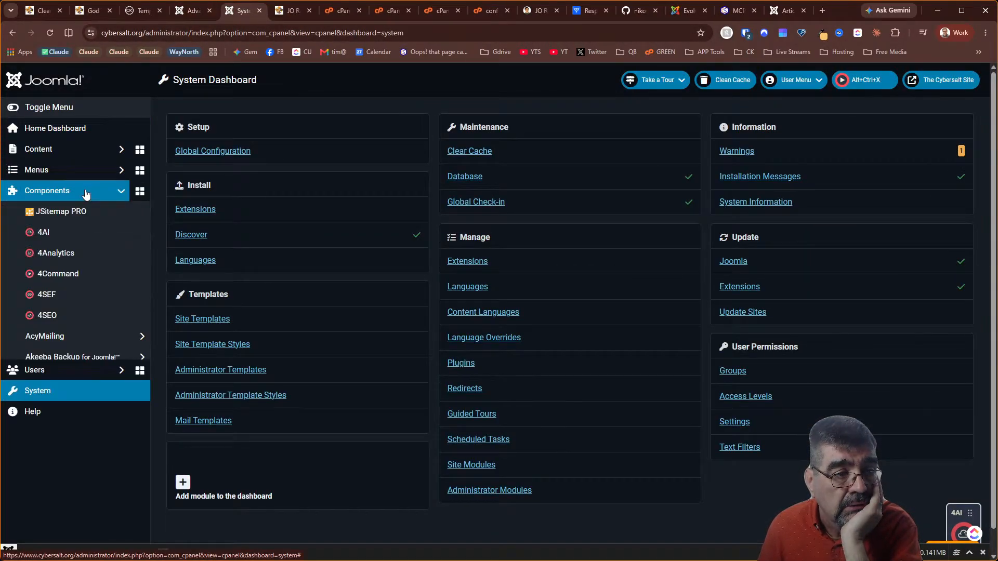
Open Regular Labs - ReReplacer items, dismiss the download key prompt, scroll the rules, and reload
{"action": "scroll", "coordinate": [85, 198], "scroll_direction": "down", "scroll_amount": 9}
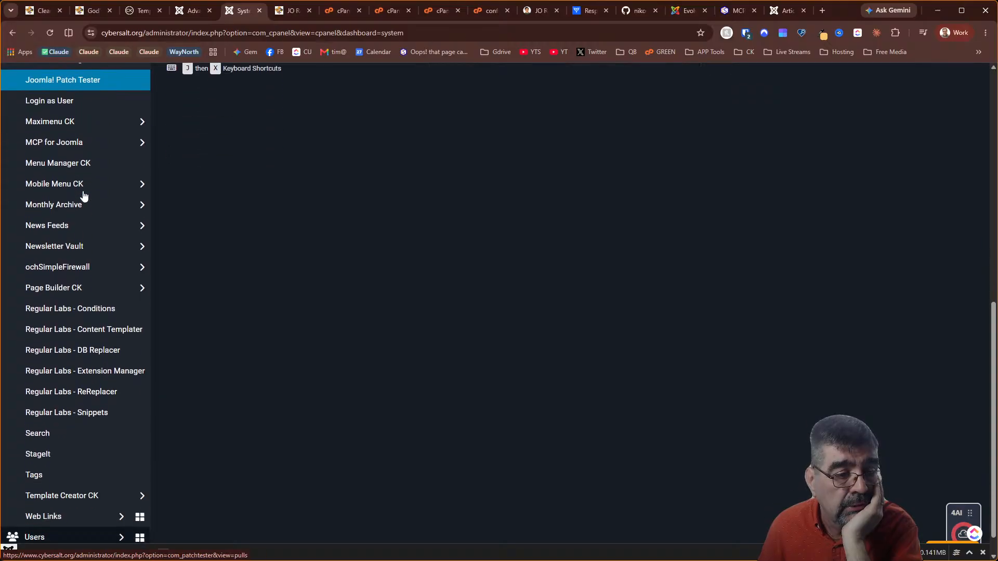
{"action": "left_click", "coordinate": [91, 393]}
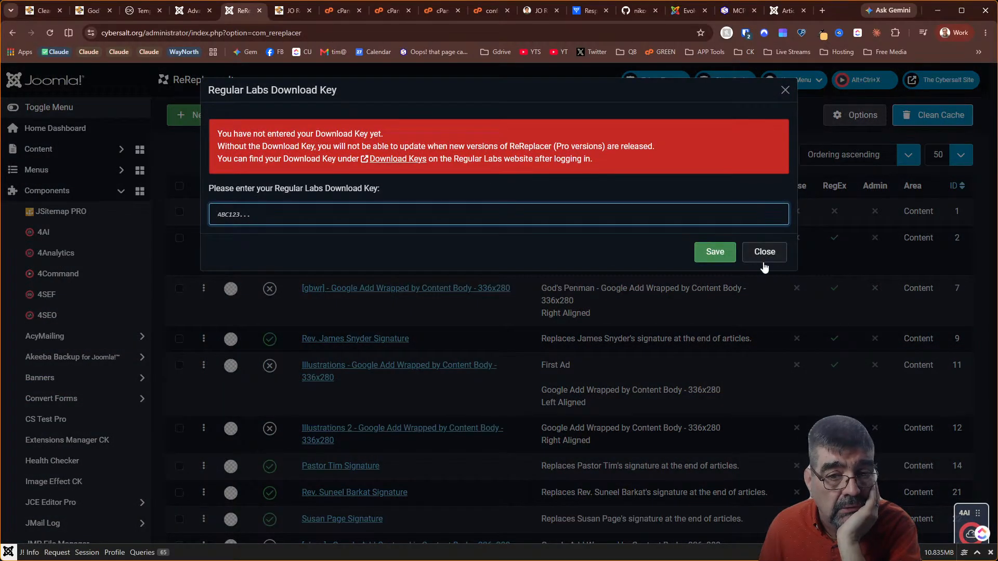
{"action": "left_click", "coordinate": [763, 252]}
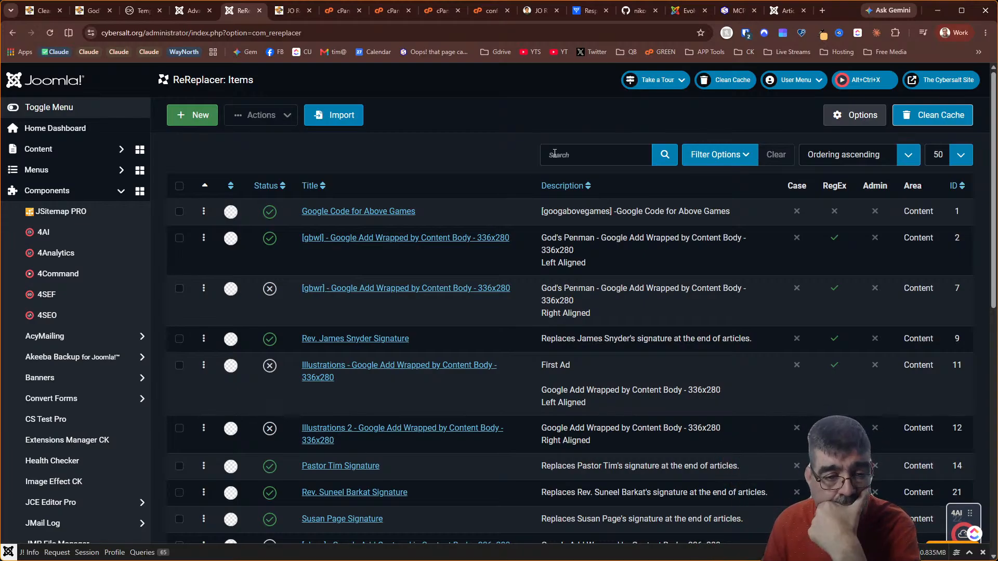
{"action": "scroll", "coordinate": [537, 154], "scroll_direction": "down", "scroll_amount": 8}
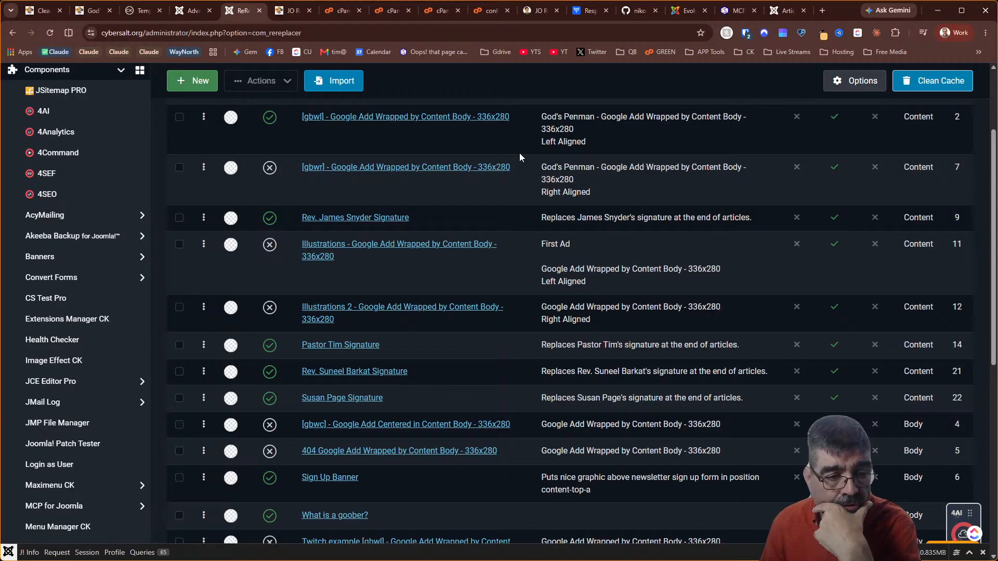
{"action": "scroll", "coordinate": [519, 155], "scroll_direction": "up", "scroll_amount": 3}
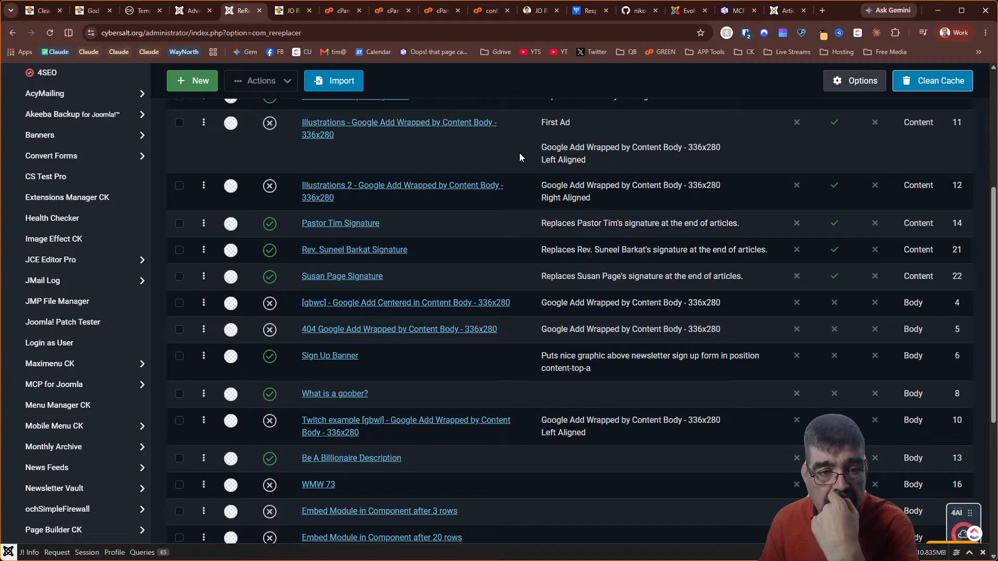
{"action": "scroll", "coordinate": [519, 154], "scroll_direction": "up", "scroll_amount": 5}
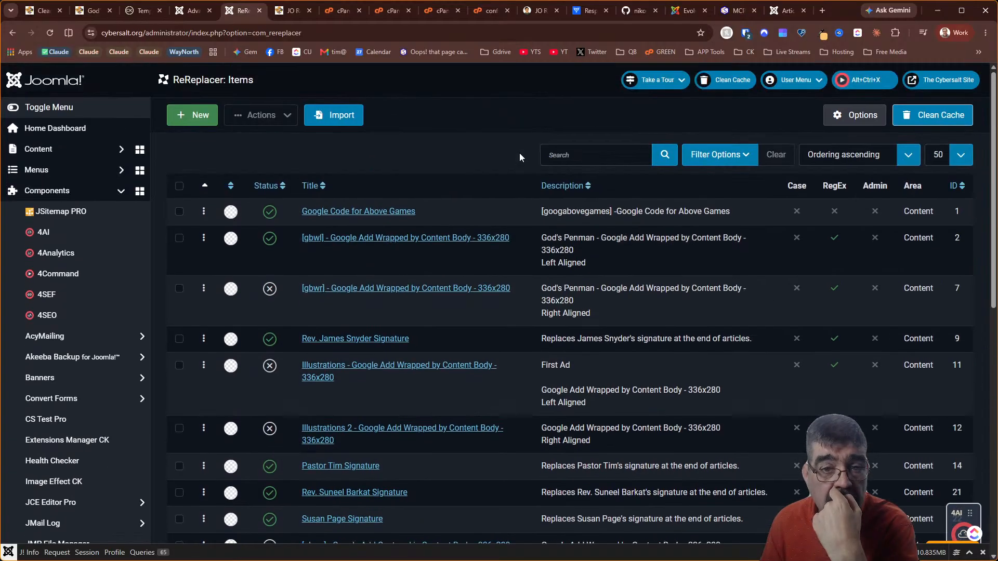
{"action": "left_click", "coordinate": [50, 33]}
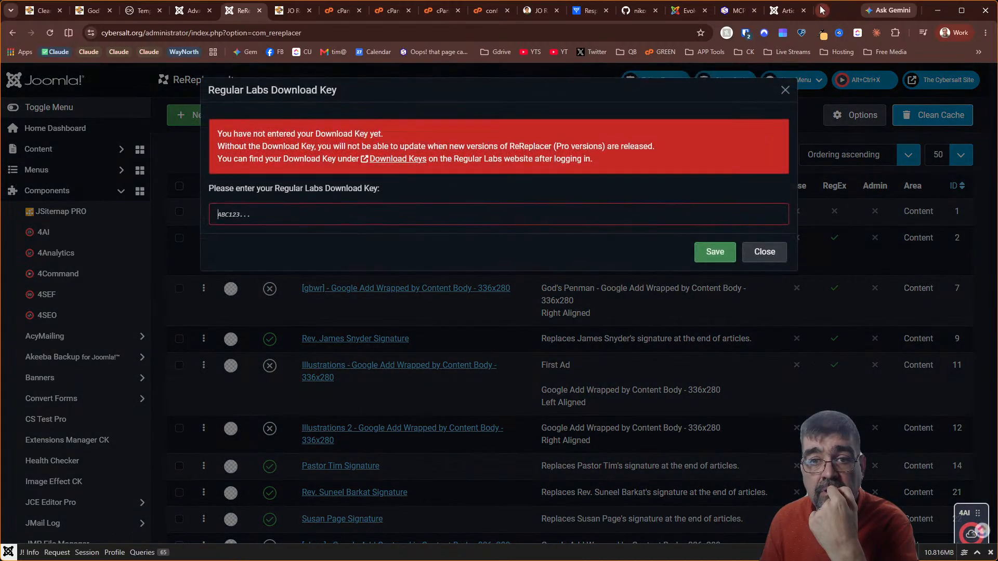
{"action": "left_click", "coordinate": [823, 11]}
{"action": "left_click_drag", "start_coordinate": [789, 14], "coordinate": [997, 31]}
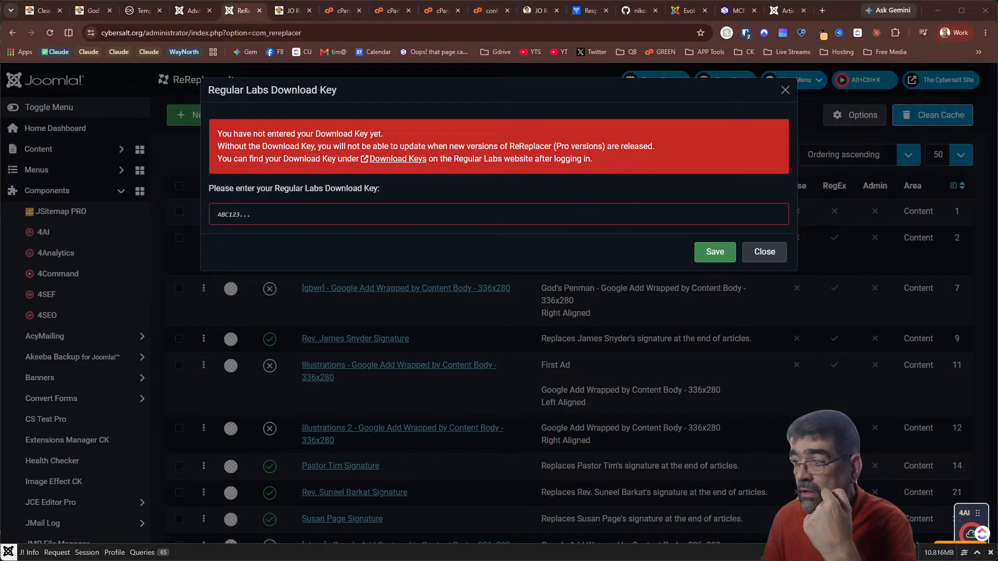